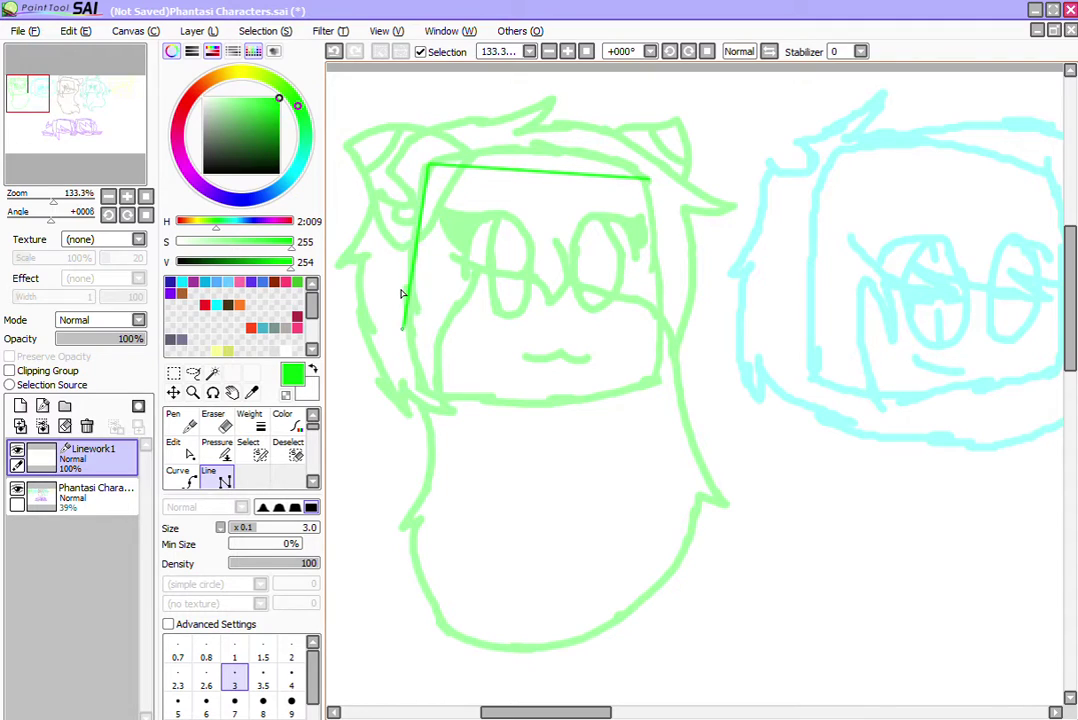
Step: Close the four-sided face outline with straight lines and bow all four sides outward to match the green sketch
click(419, 389)
click(658, 383)
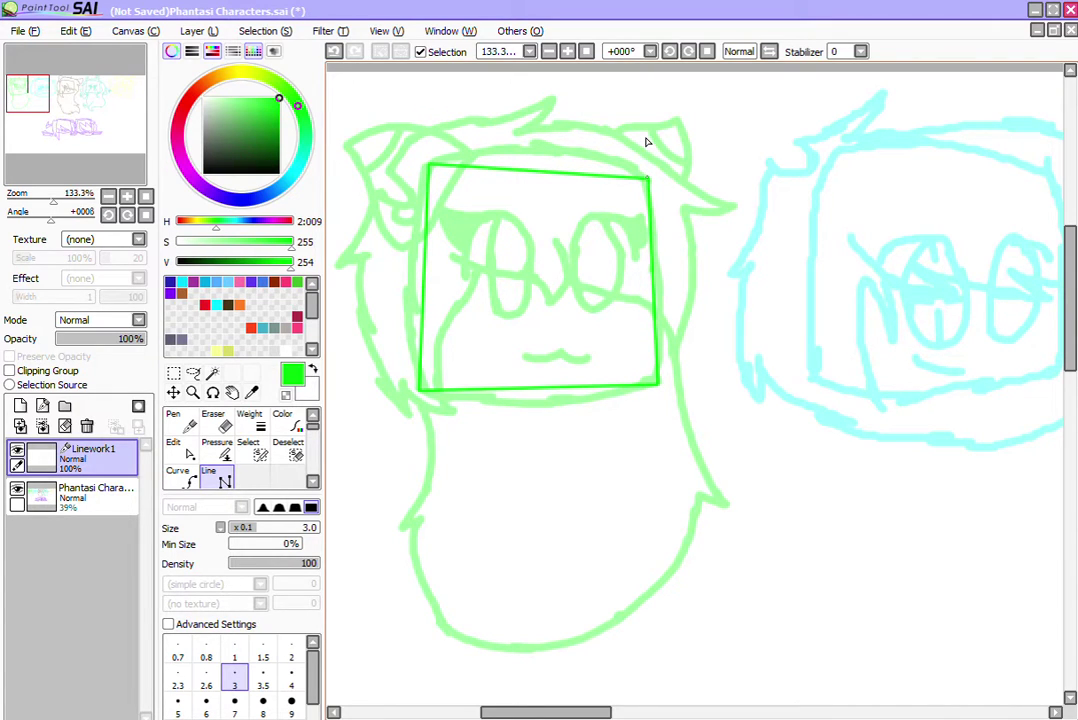
click(175, 447)
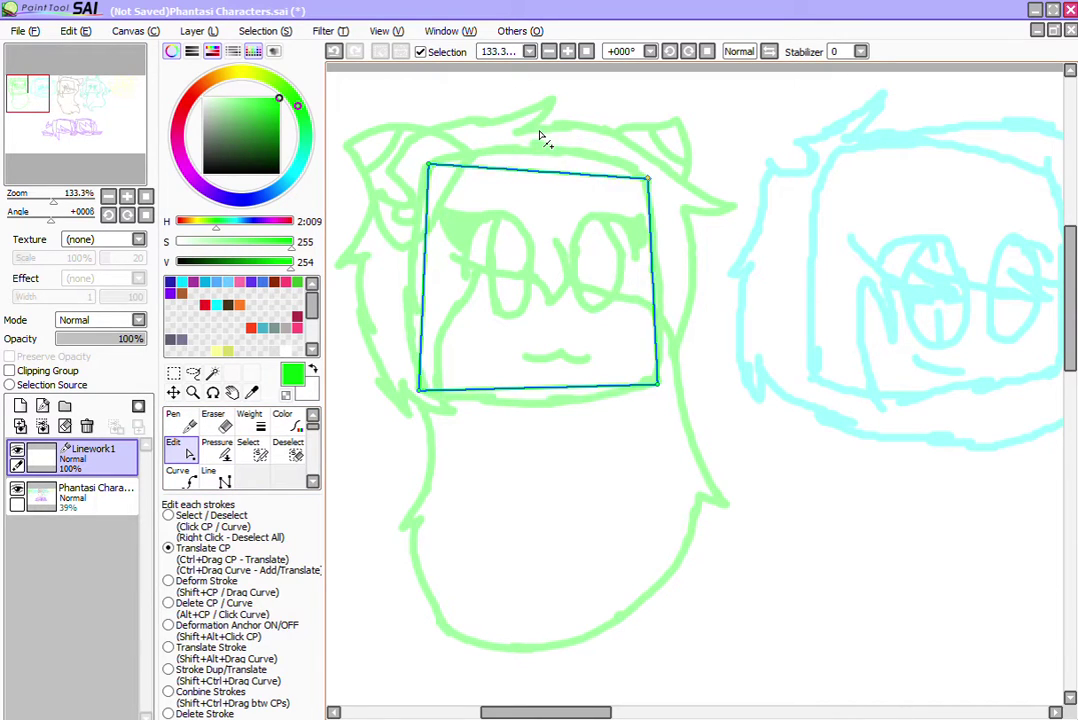
drag(540, 131, 541, 120)
drag(651, 249, 664, 248)
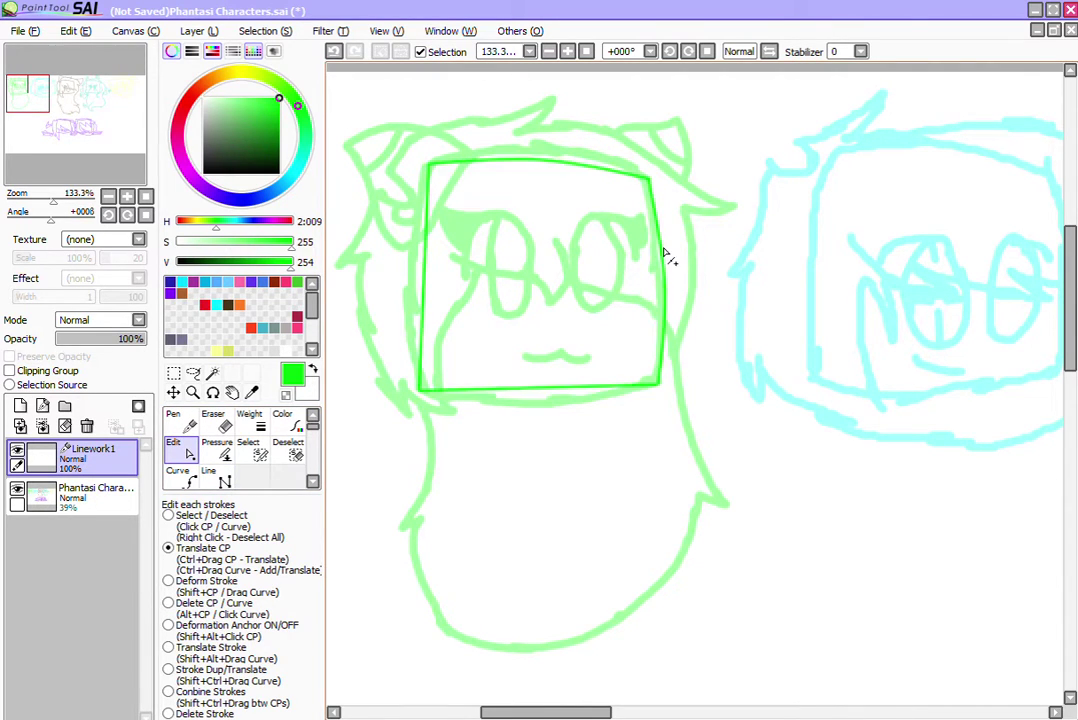
drag(424, 248, 411, 248)
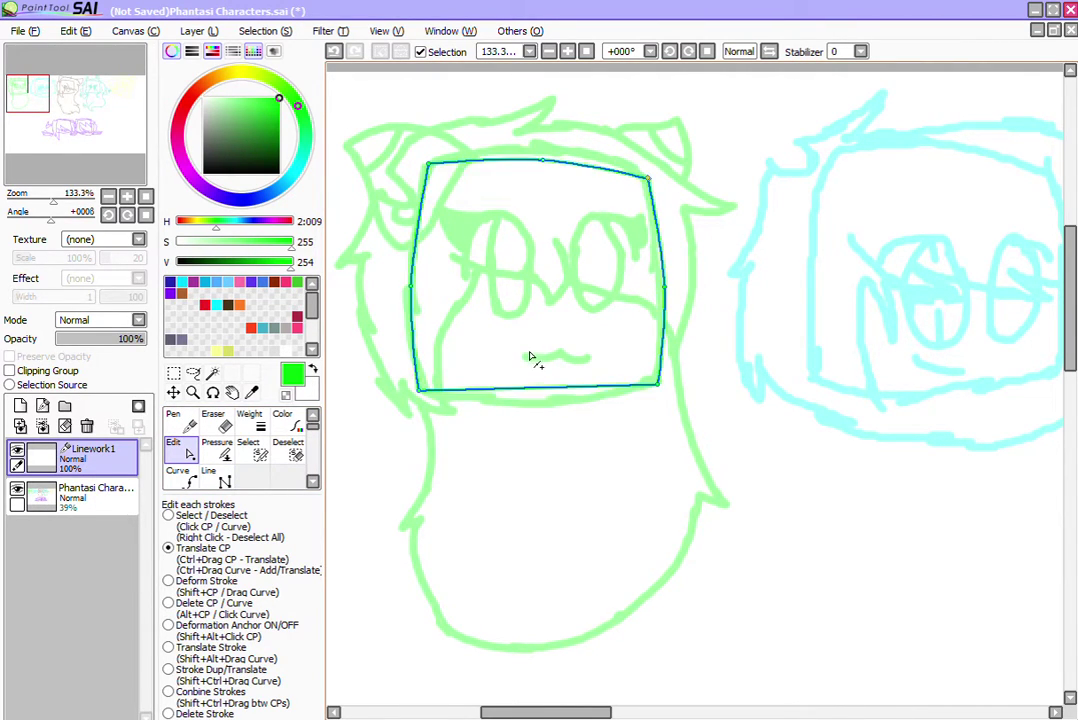
drag(530, 356, 533, 370)
Step: Draw a straight line over the sketched mouth and bend it into a wavy cat-like smile
click(210, 474)
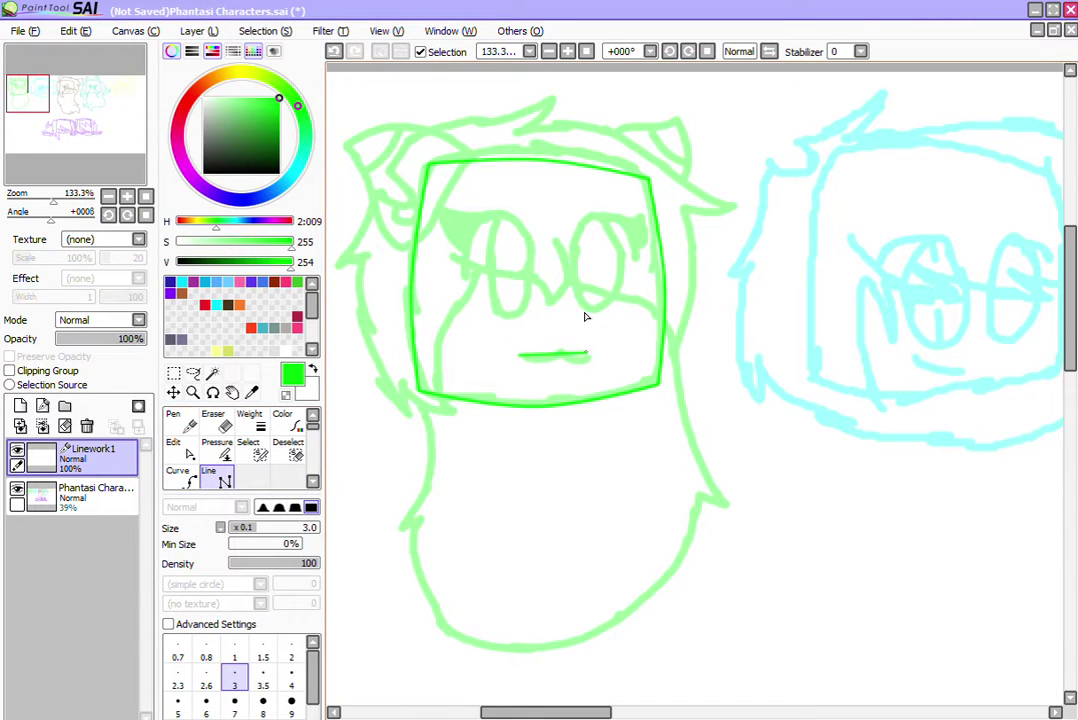
click(176, 445)
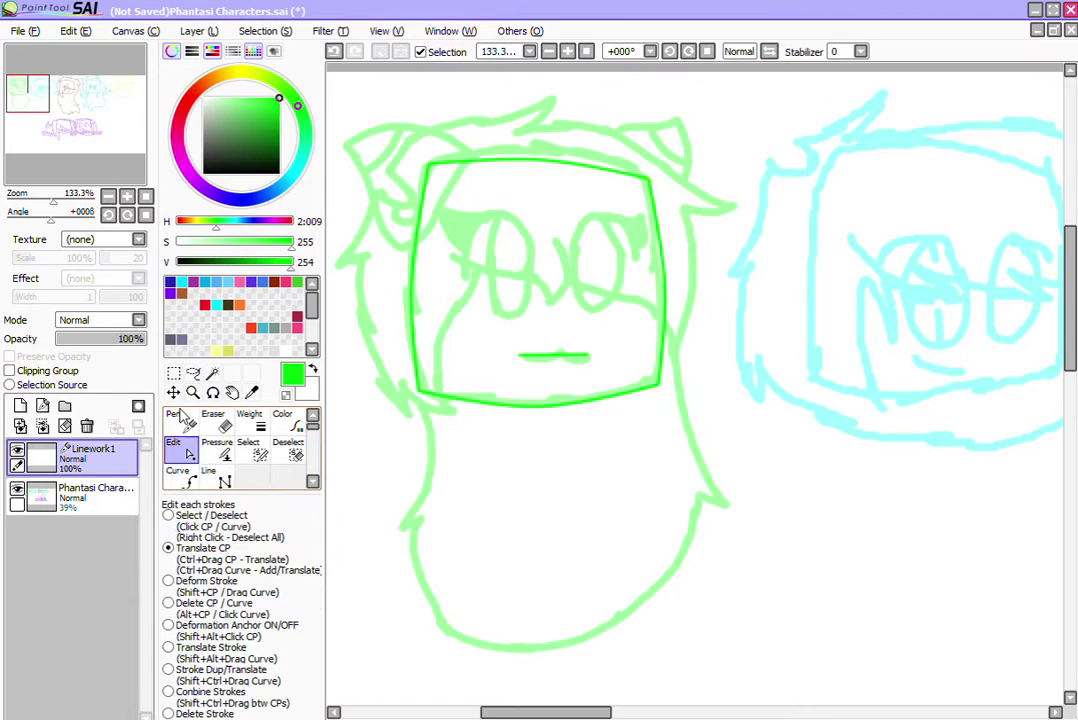
mouse_move(554, 317)
mouse_down()
mouse_move(575, 320)
mouse_move(577, 335)
mouse_move(541, 322)
mouse_move(592, 316)
mouse_up()
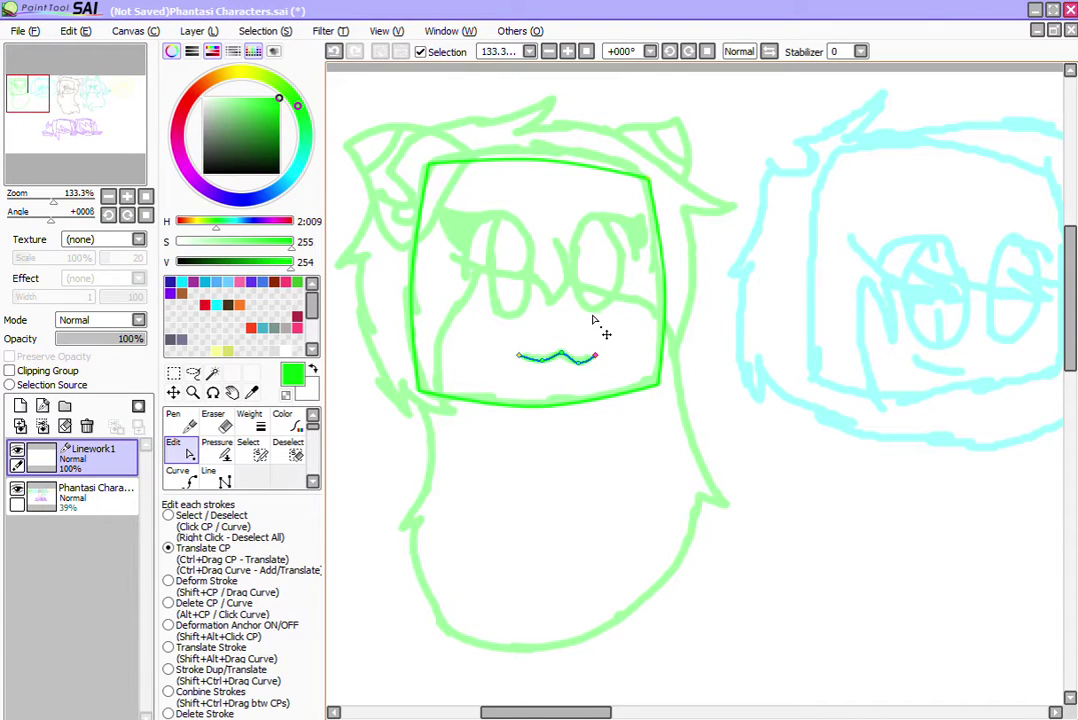
right_click(527, 323)
Step: Draw a narrow closed four-sided shape with straight size 3 lines over the face's left eye
click(192, 392)
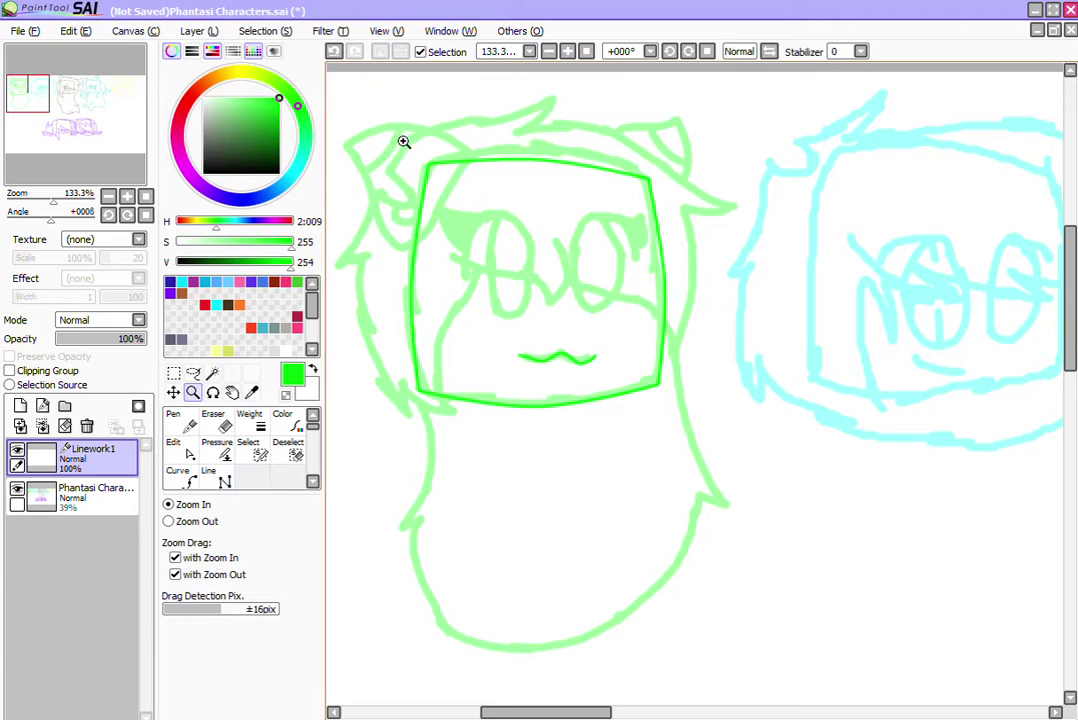
drag(404, 141, 707, 371)
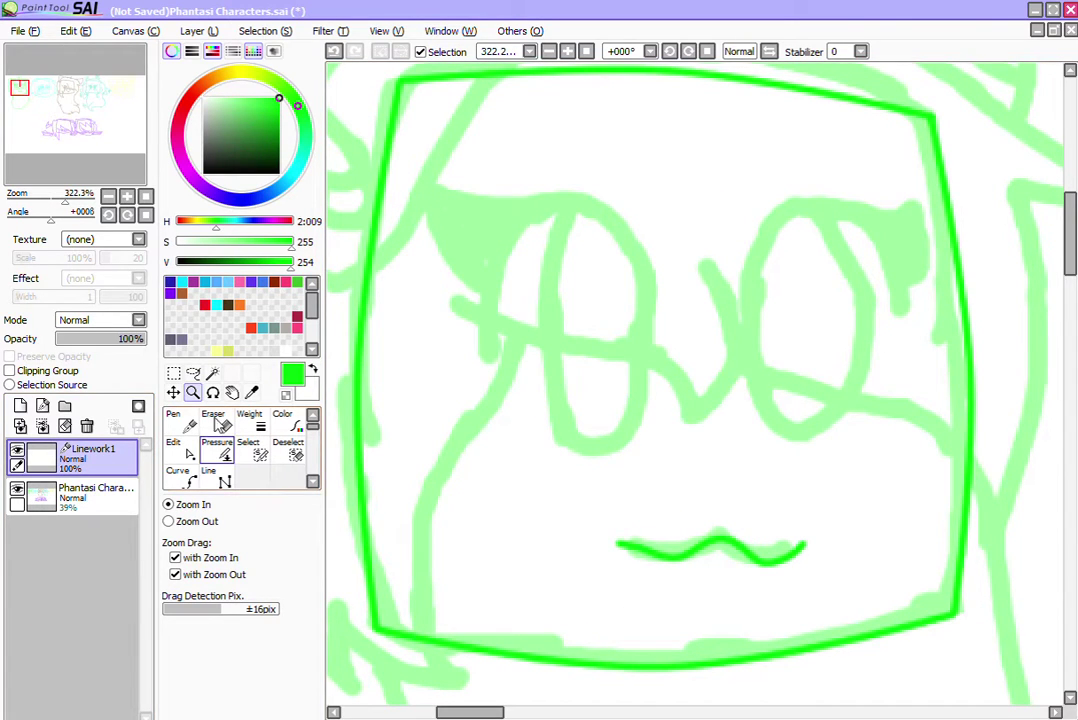
click(209, 474)
click(617, 200)
click(566, 203)
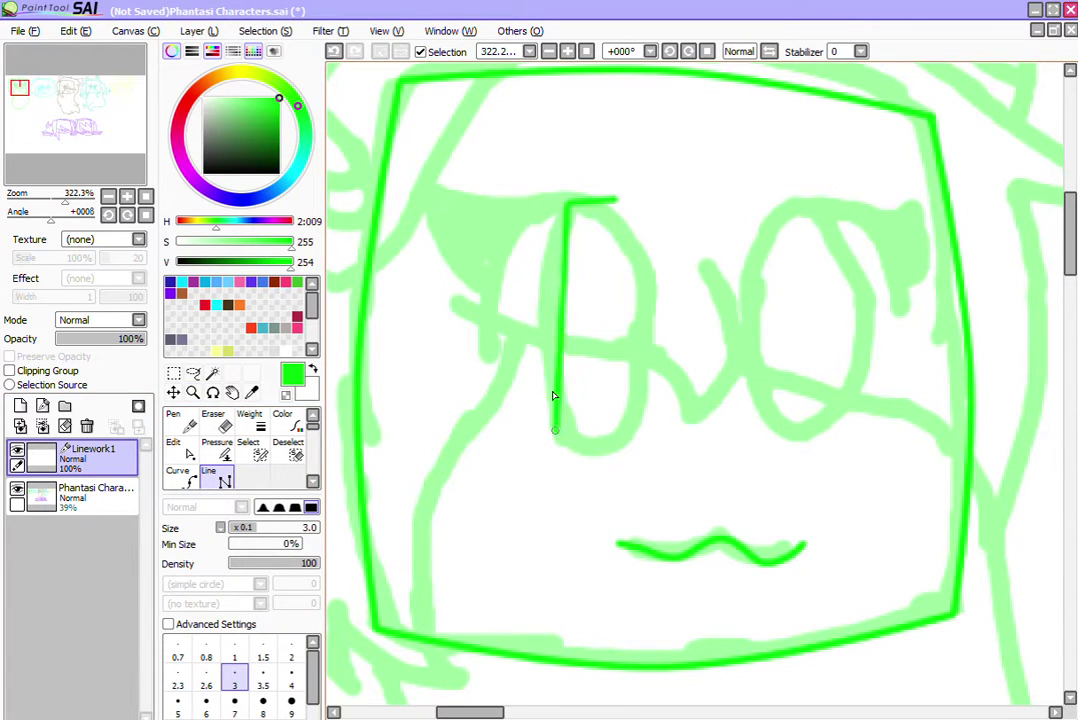
click(556, 428)
click(626, 416)
double_click(618, 204)
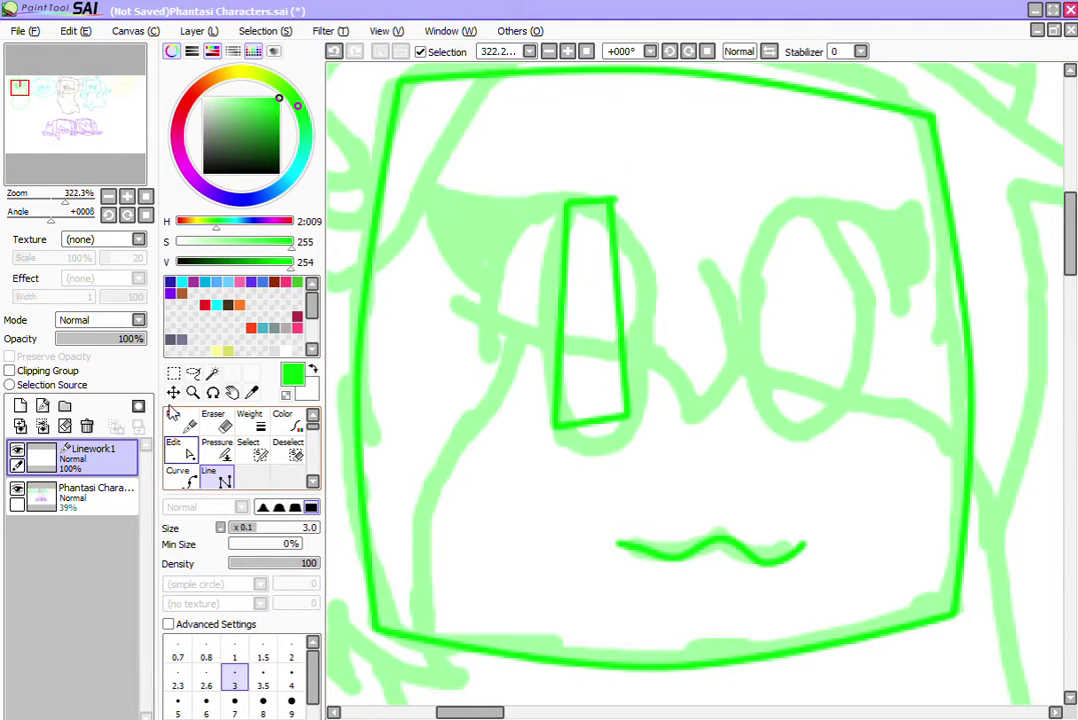
Step: Reshape the left eye's four-sided outline into a tall oval by pulling its edges outward
click(175, 448)
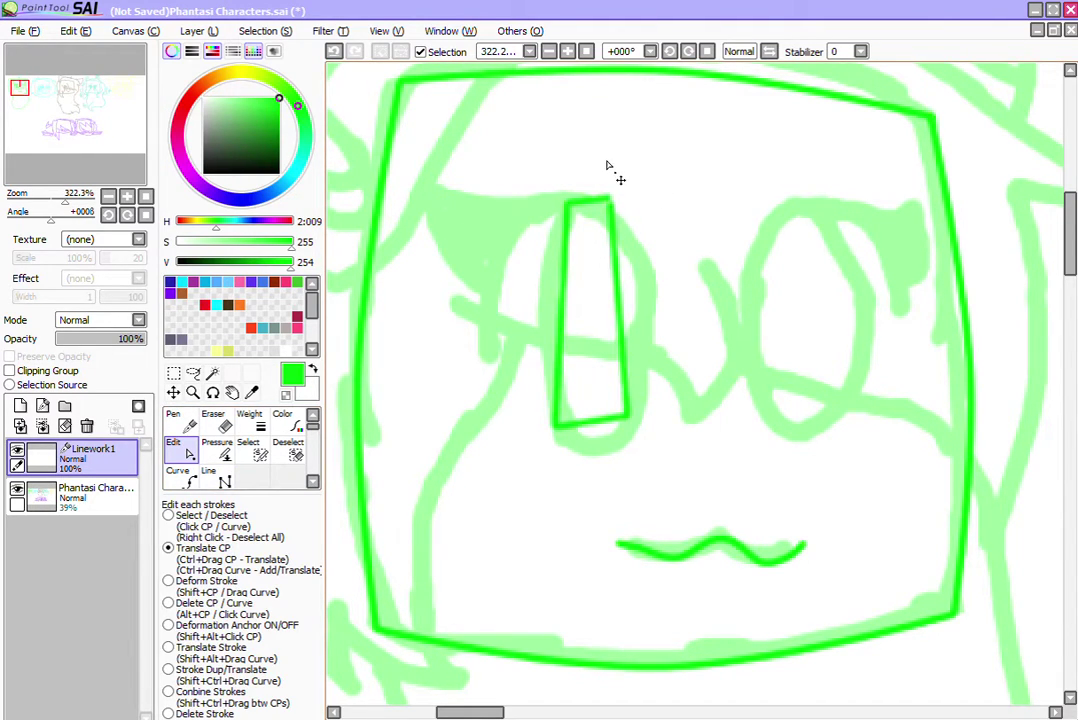
drag(592, 164, 587, 157)
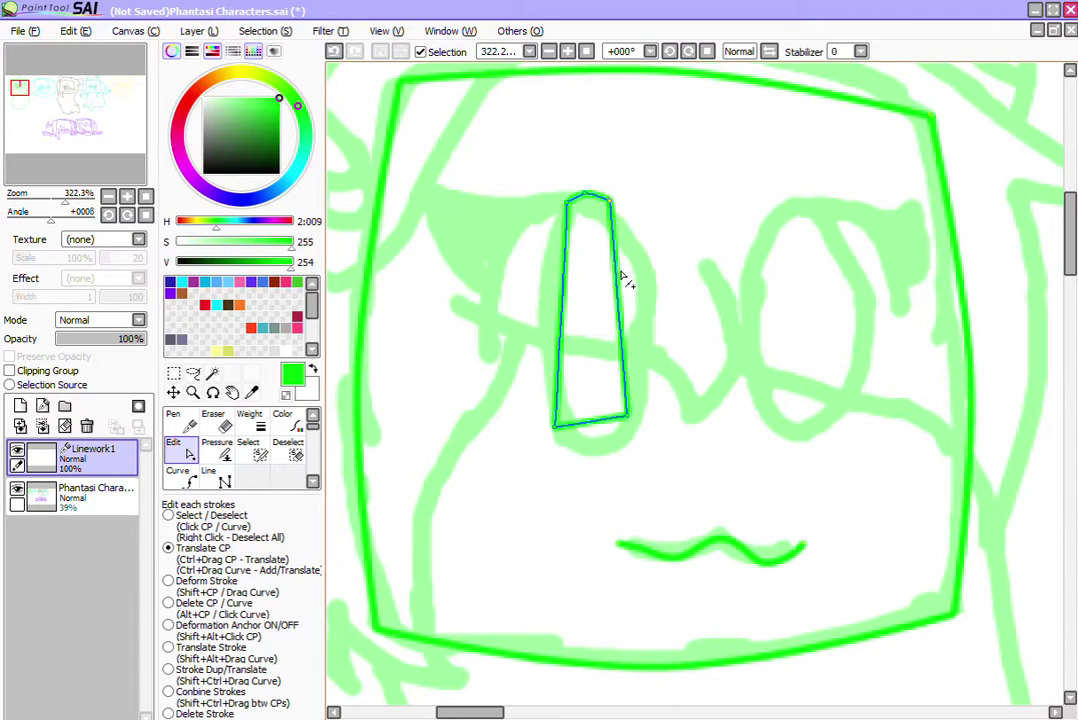
drag(617, 266, 628, 265)
drag(591, 381, 599, 400)
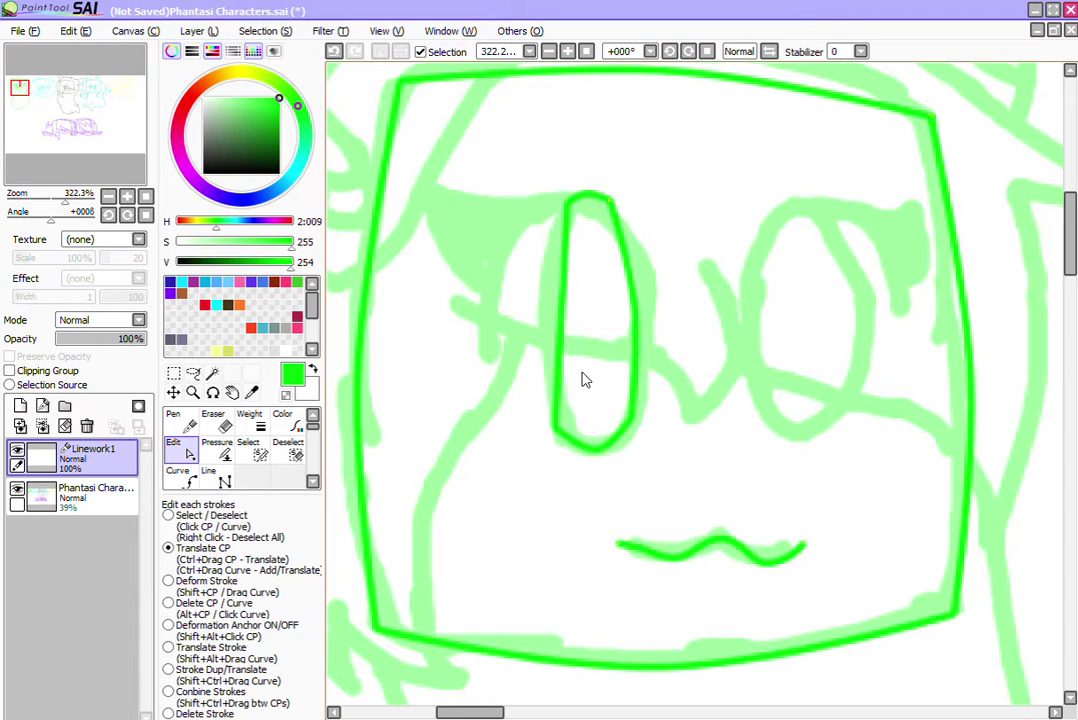
drag(568, 315, 534, 301)
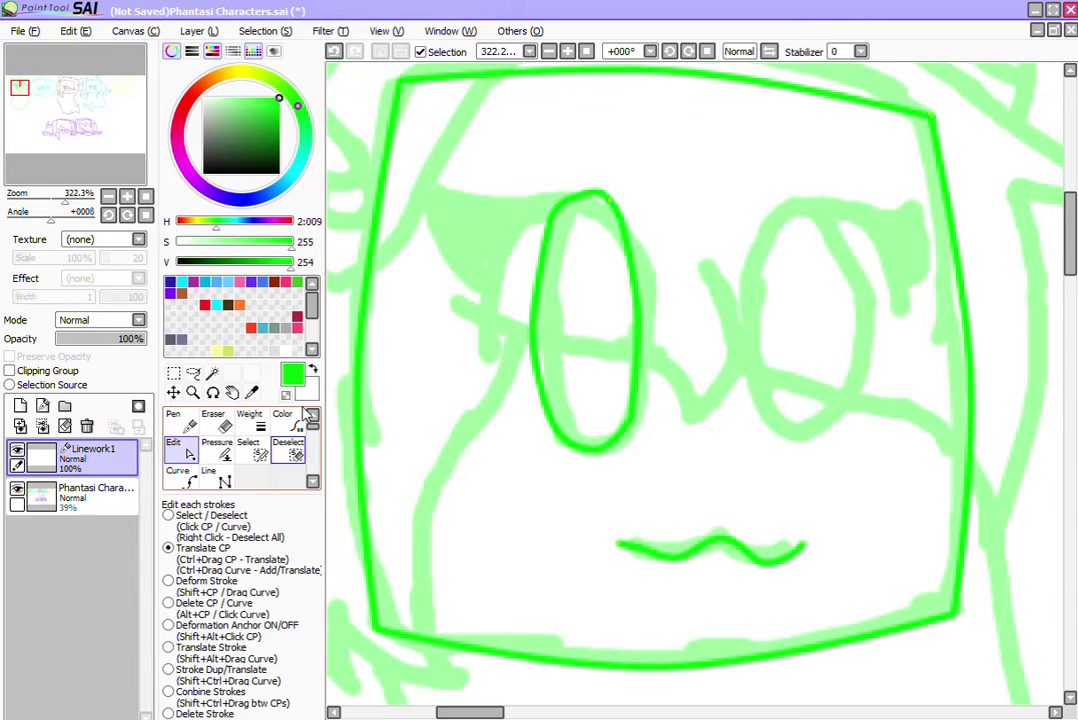
Step: Draw a size 3 line from beside the left eye up to its upper edge and bend it into an eyelid curve
click(178, 476)
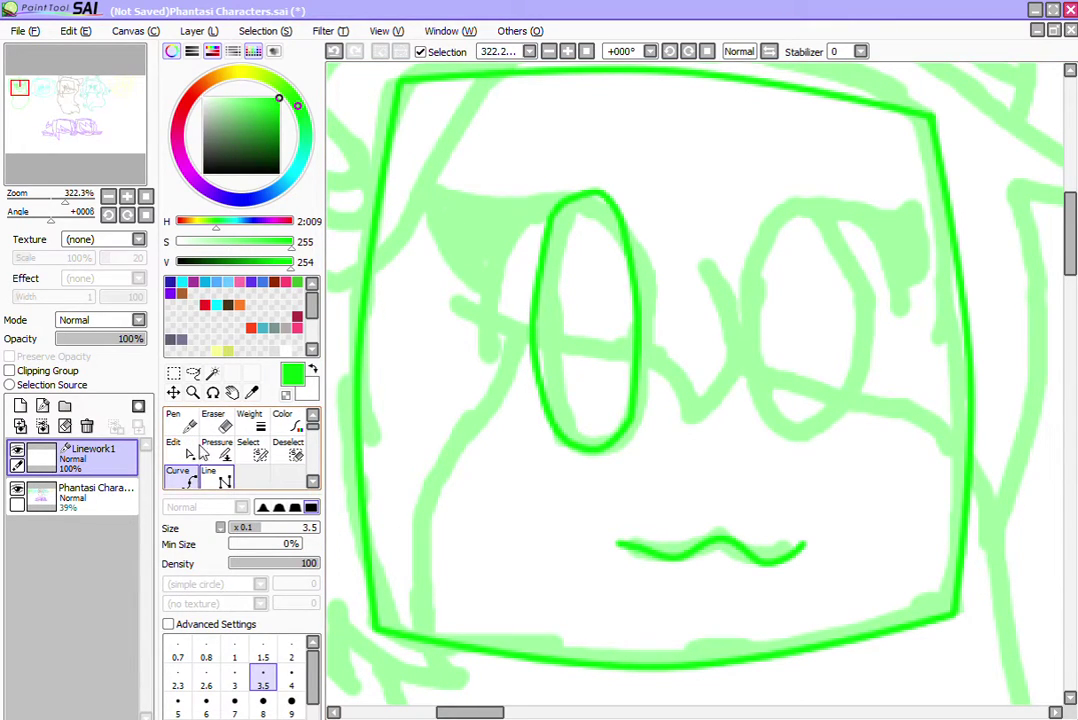
click(210, 476)
click(489, 354)
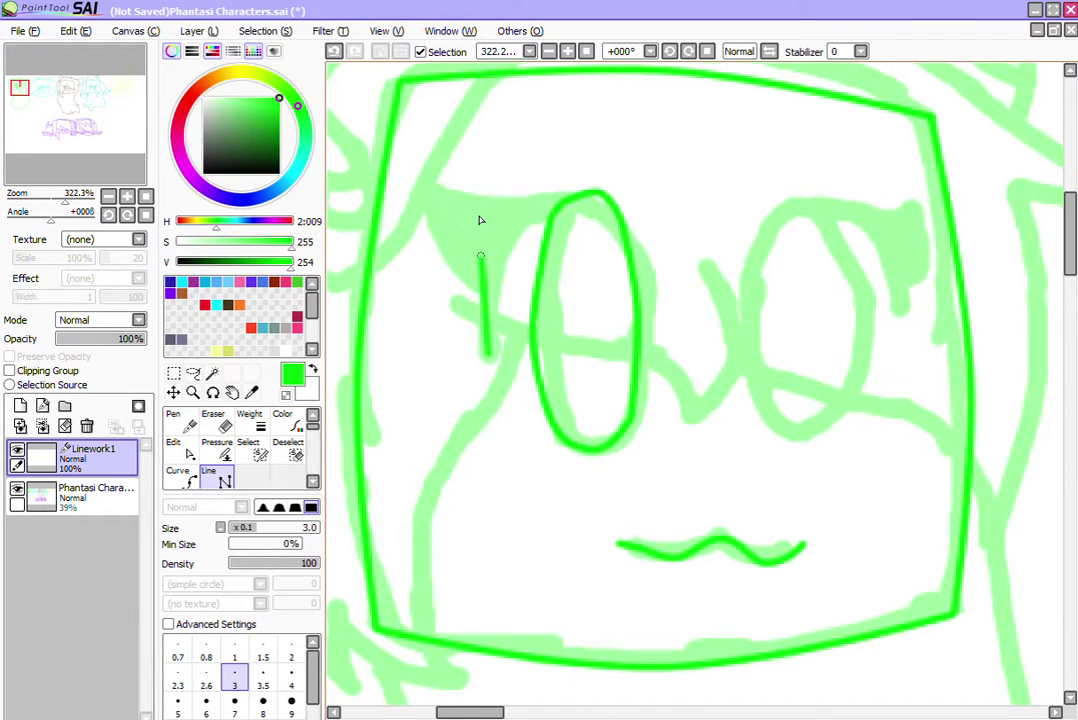
click(482, 256)
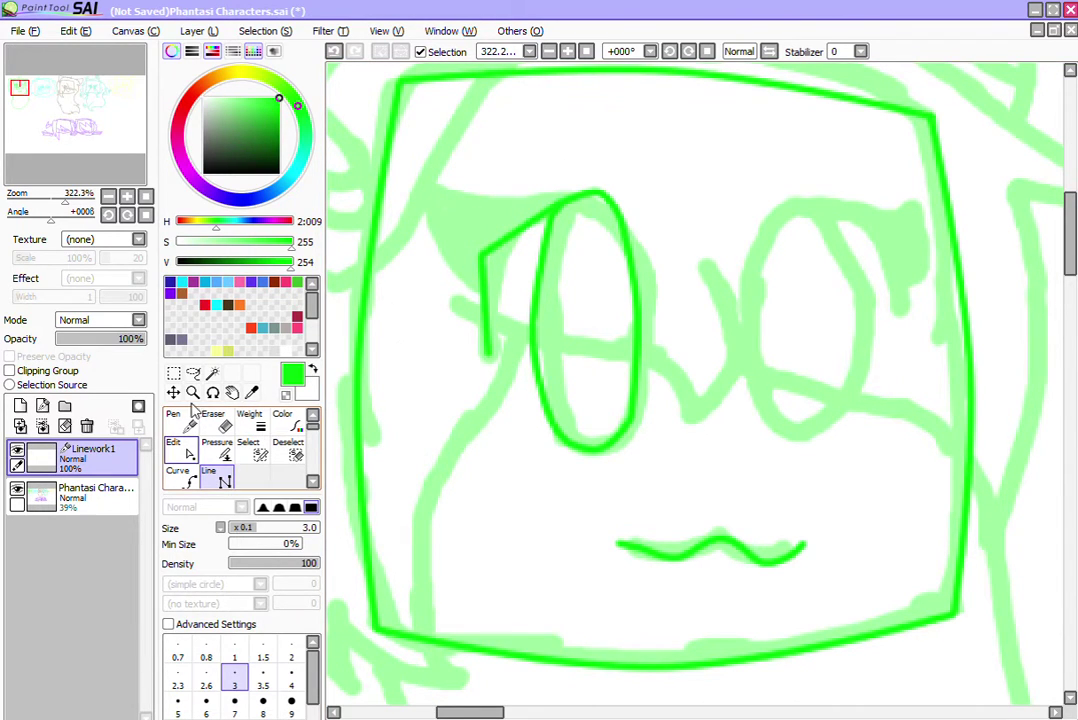
click(178, 447)
drag(517, 193, 508, 175)
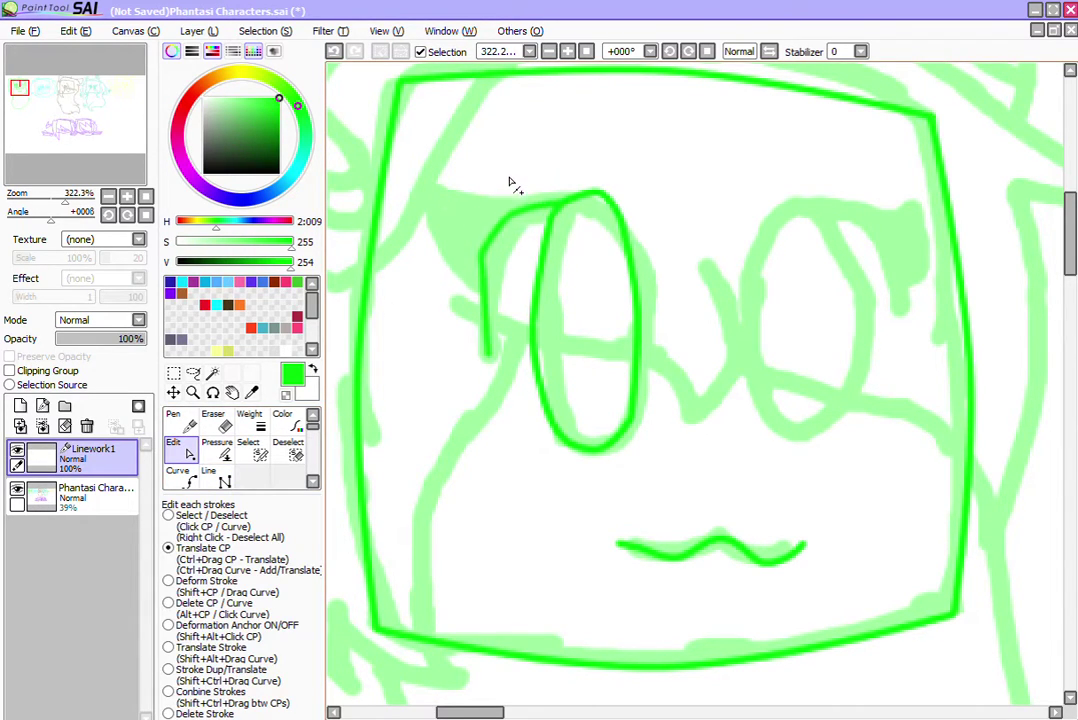
drag(477, 264, 475, 263)
click(479, 273)
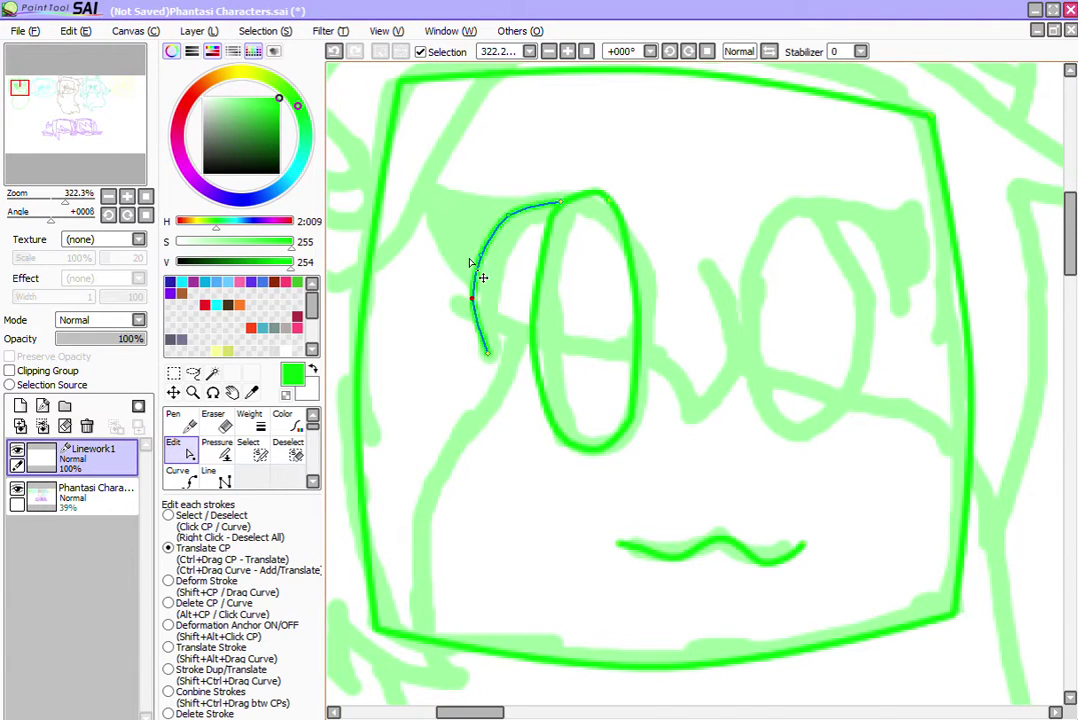
Step: Rework the left eyelid curve by deleting surplus control points and moving the others into a smoother arc
mouse_move(558, 168)
mouse_down()
mouse_move(573, 164)
mouse_move(496, 178)
mouse_move(507, 190)
mouse_up()
alt+click(511, 188)
alt+click(479, 243)
click(488, 229)
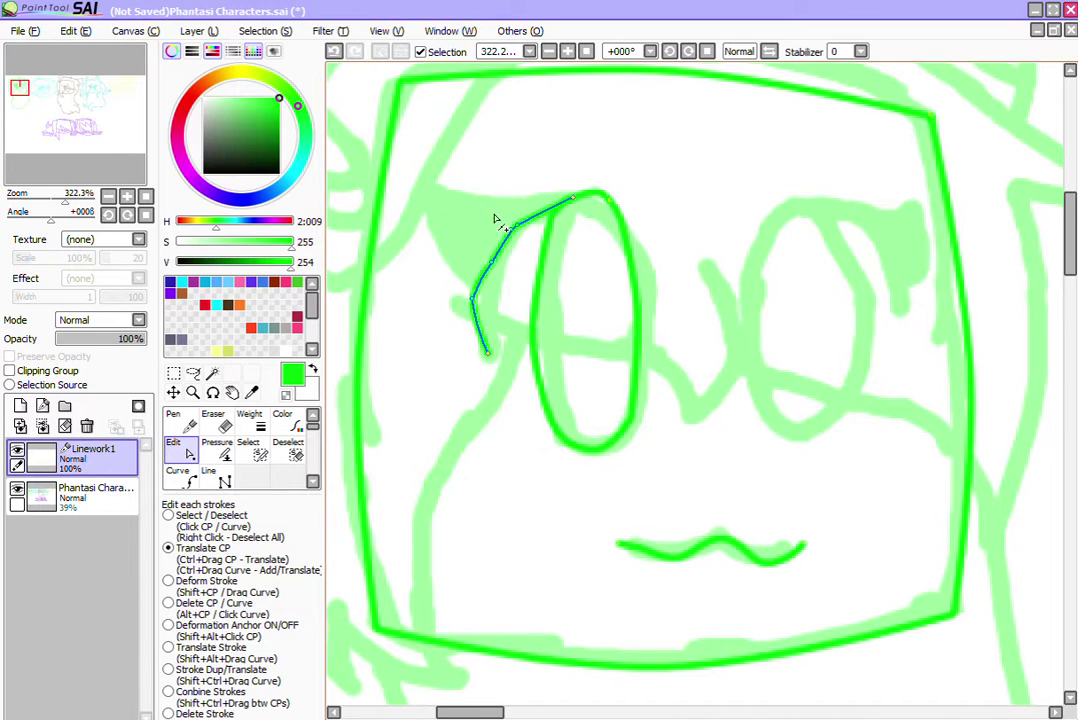
drag(475, 257, 491, 256)
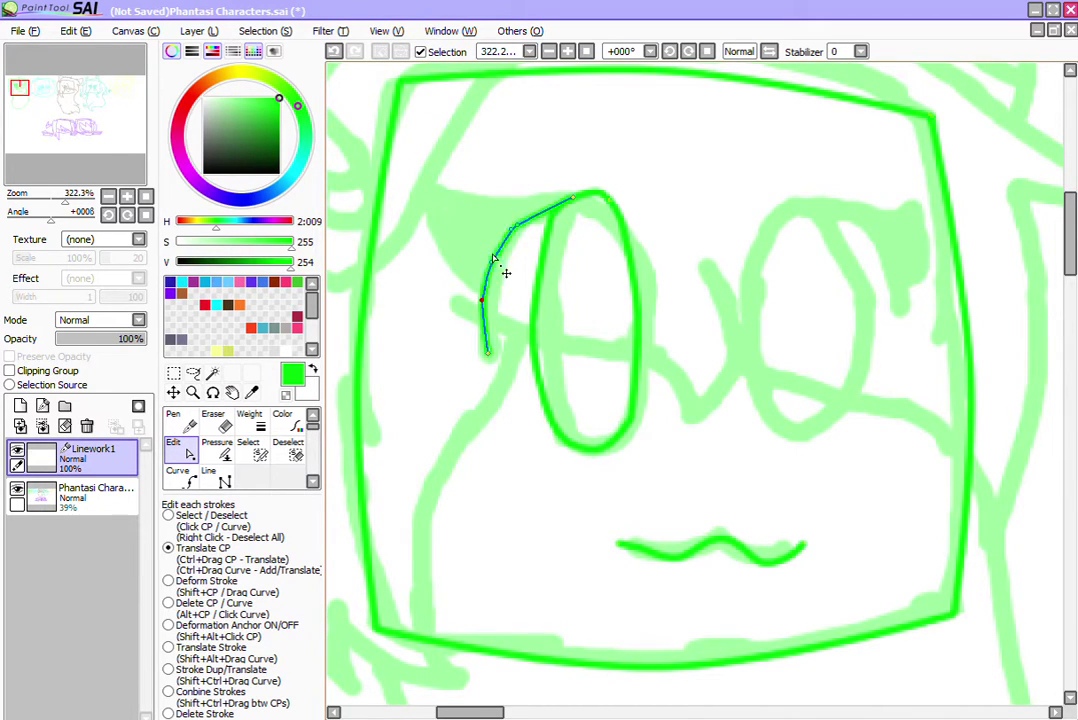
click(493, 258)
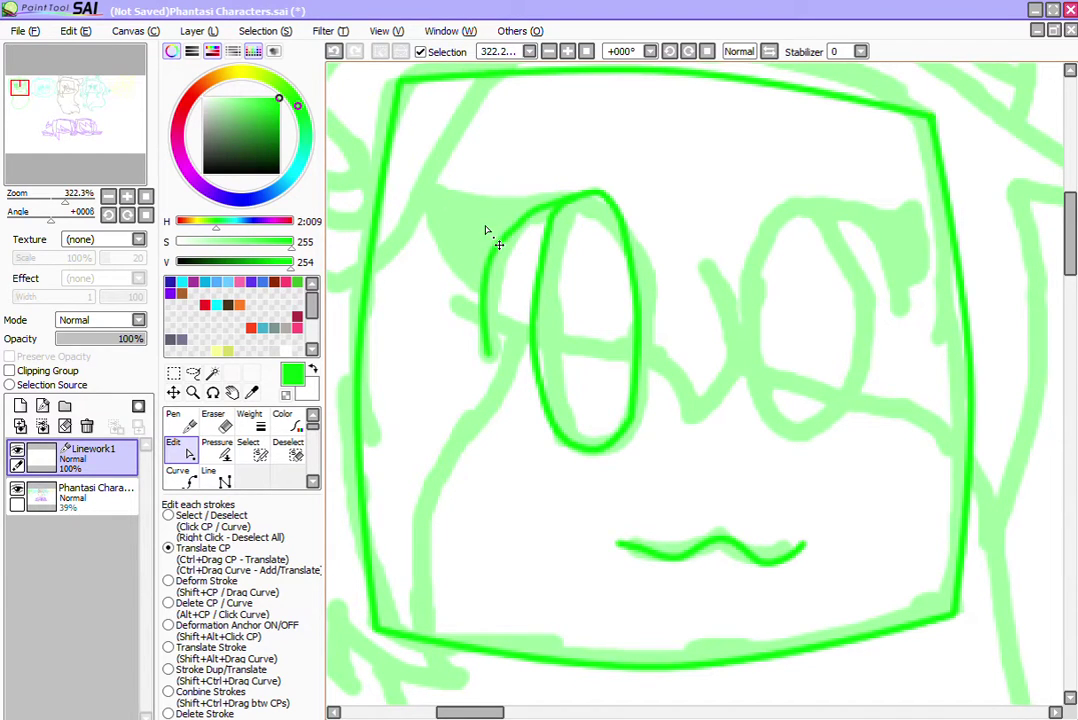
Step: Outline the left eyelash wedge with straight lines from the eye's upper edge, around the outer tip and back to the eyelid curve
click(213, 476)
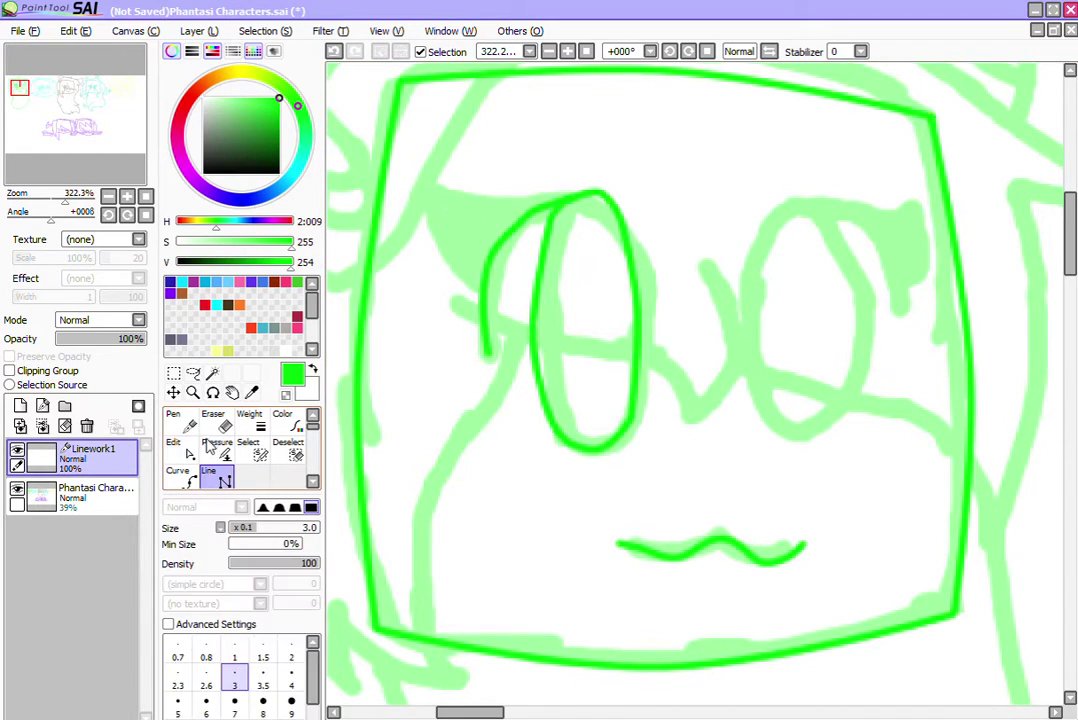
click(562, 200)
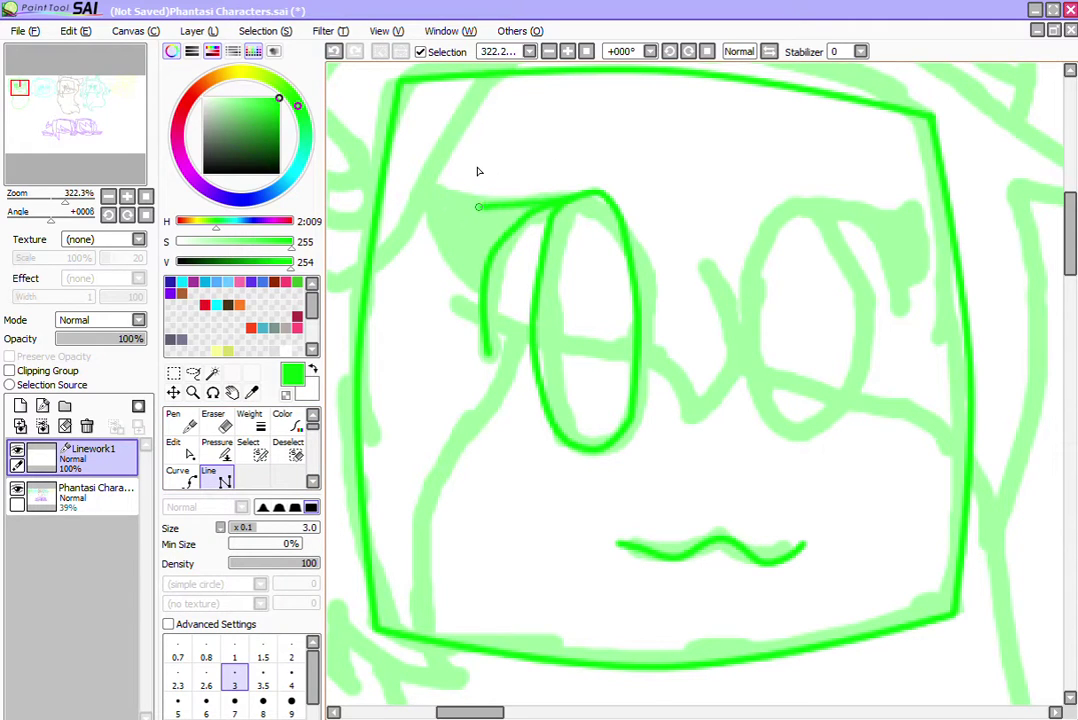
click(476, 207)
click(431, 188)
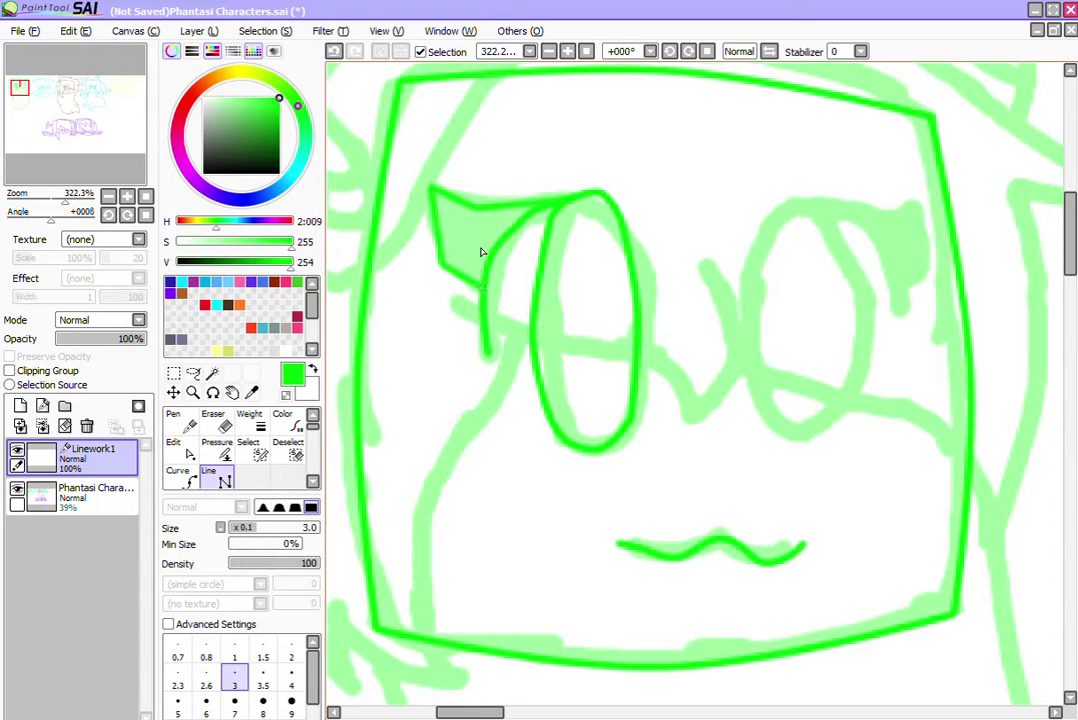
Step: Bend the left eyelash wedge's straight edges into curves that follow the sketched lash
click(175, 447)
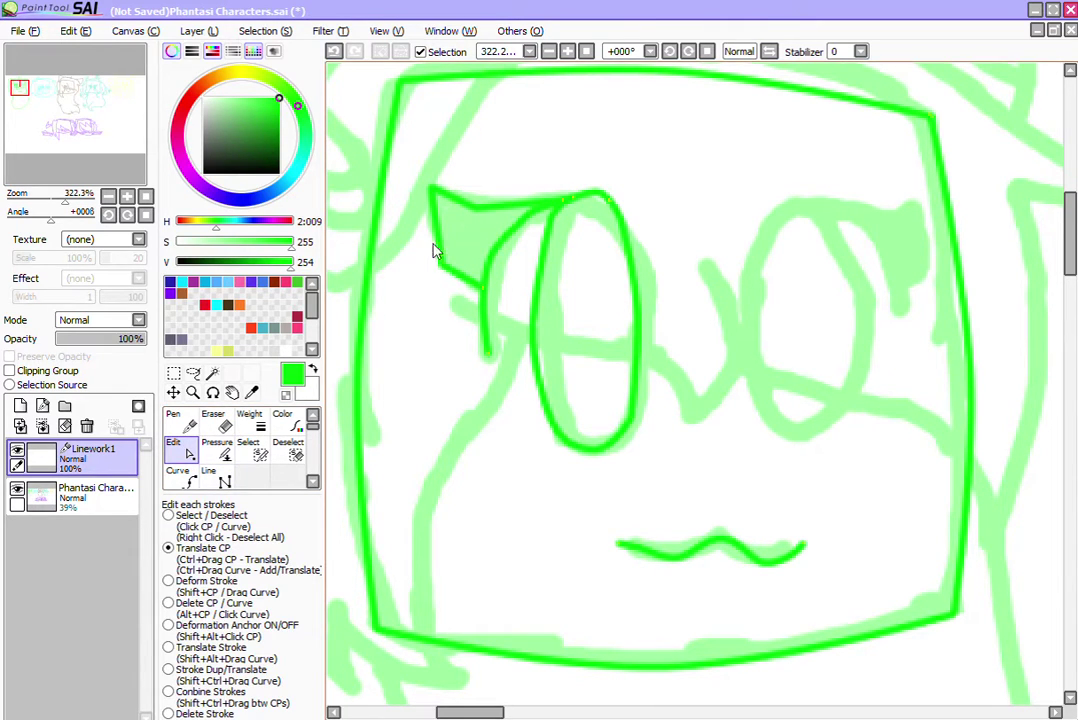
click(458, 248)
click(433, 187)
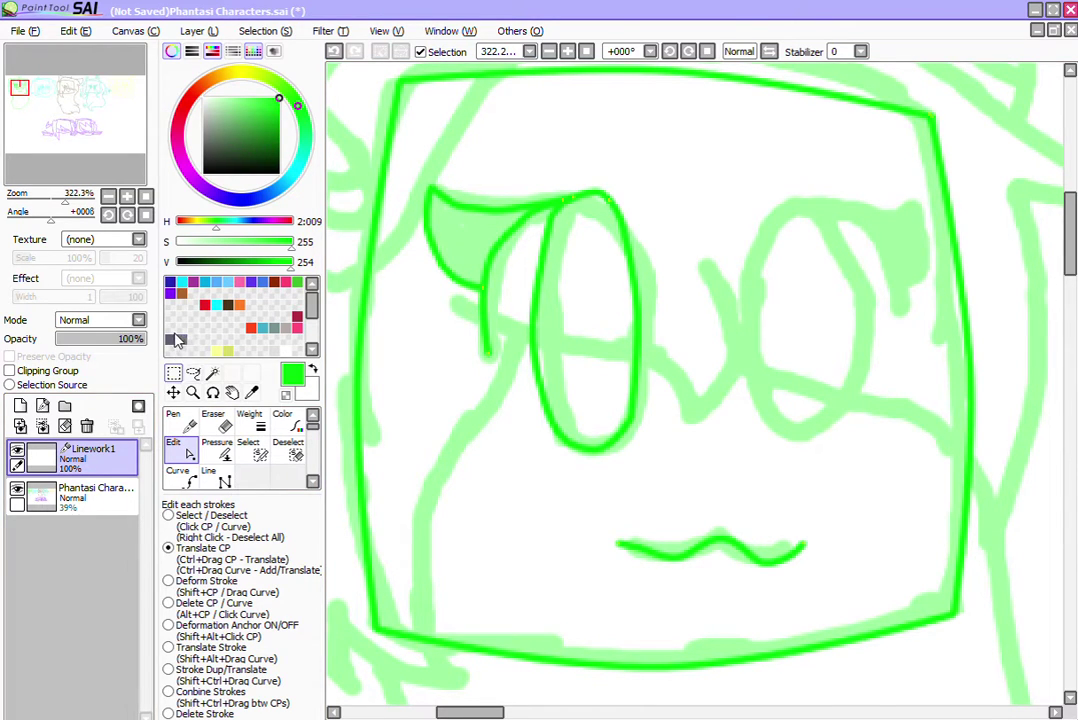
click(173, 372)
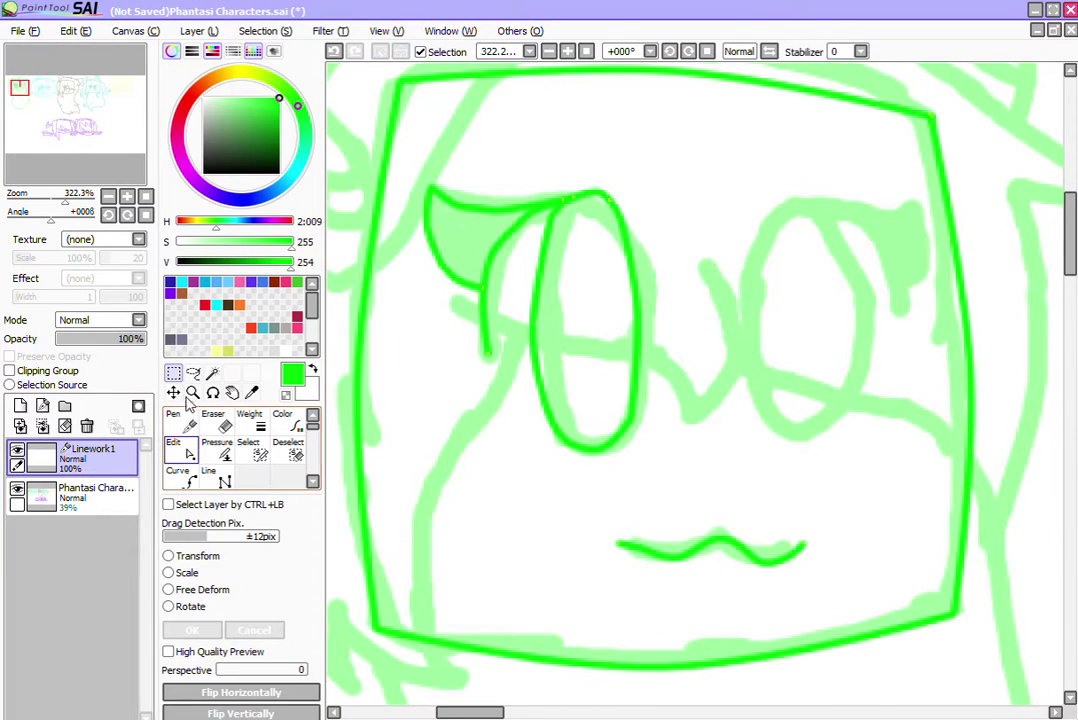
key(ctrl)
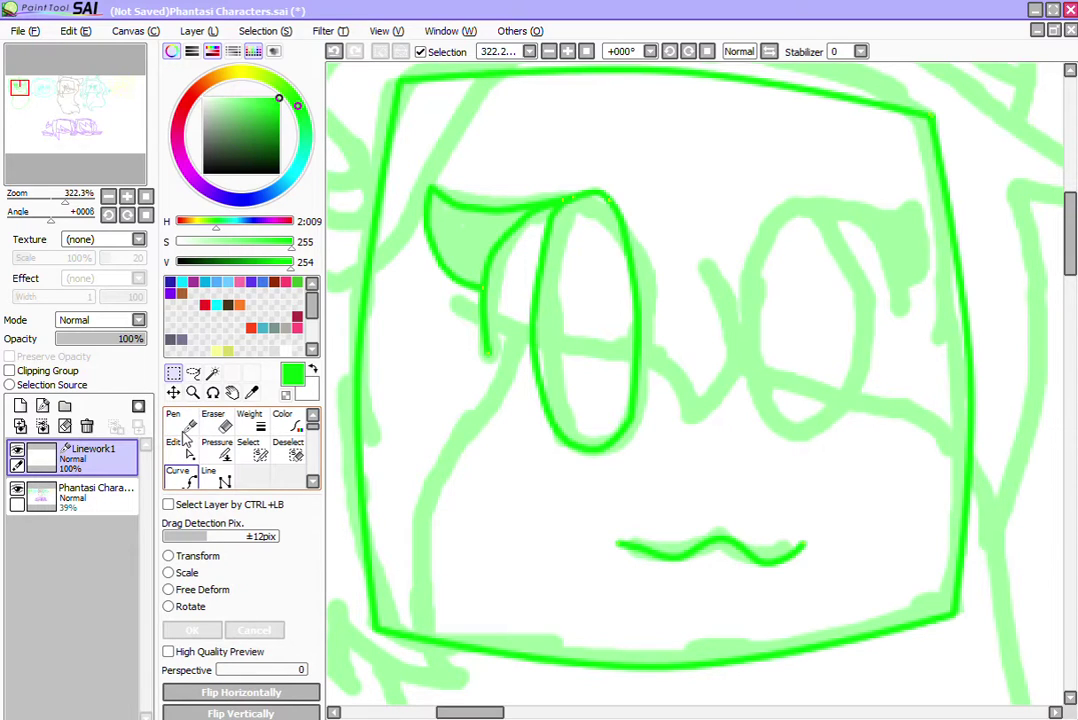
Step: Draw a narrow closed four-sided shape with straight size 3 lines over the face's right eye
click(215, 476)
click(809, 204)
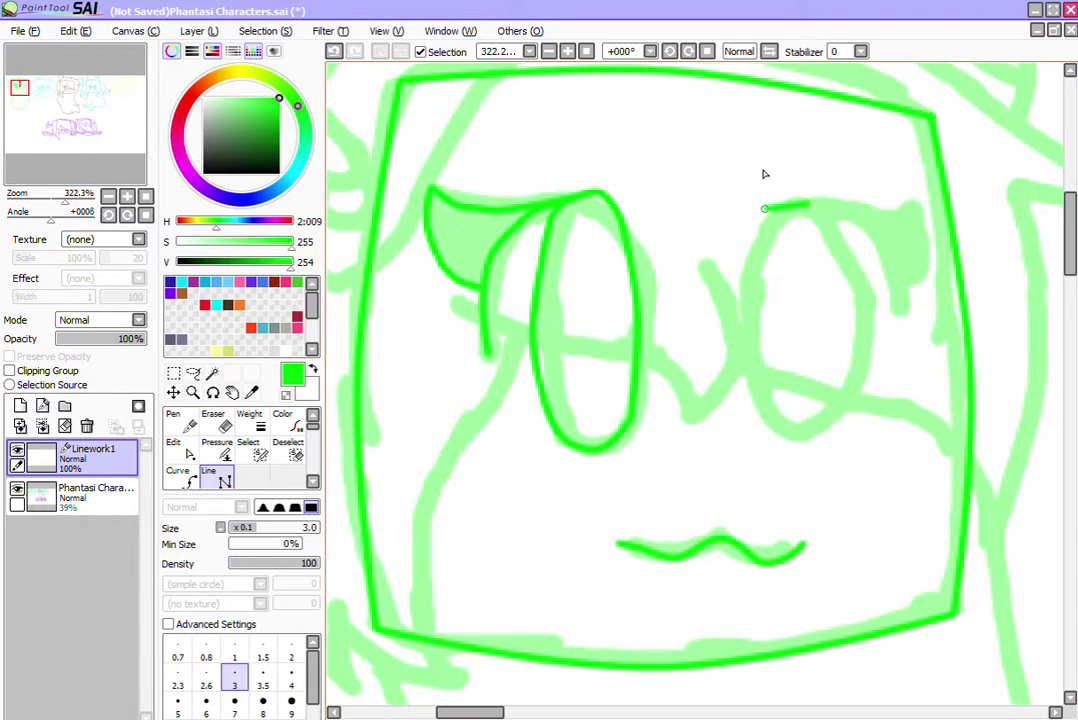
click(764, 211)
click(764, 407)
click(835, 413)
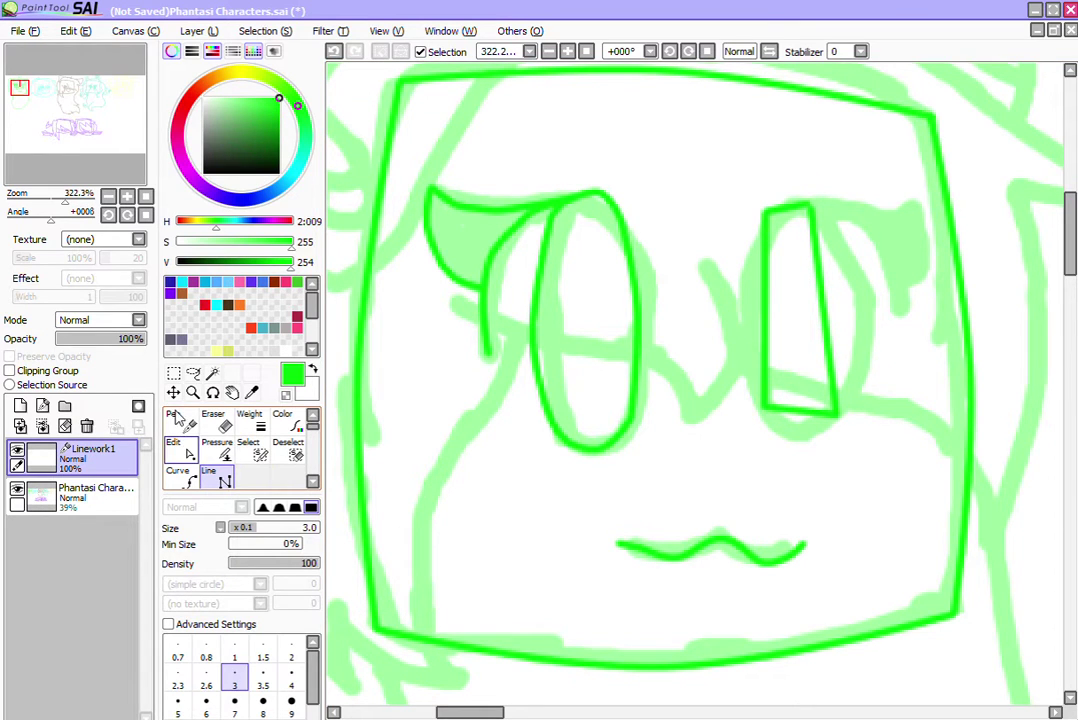
Step: Bend the four-sided shape over the right eye into a rounded oval that follows the sketched eye
click(175, 447)
drag(793, 410, 797, 434)
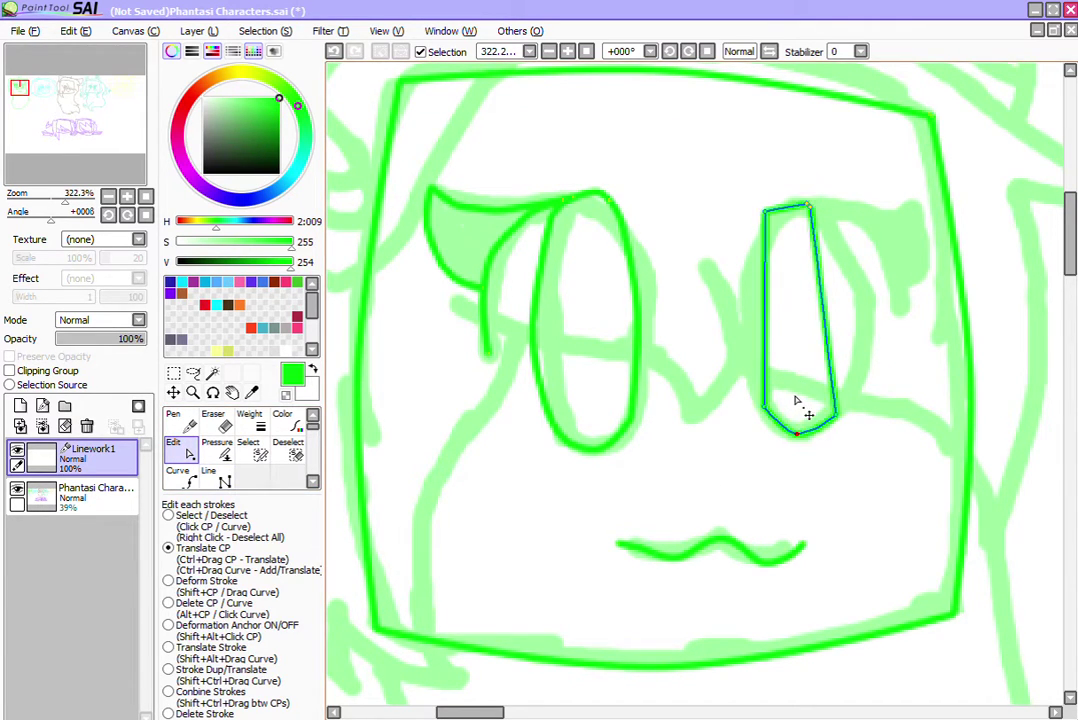
right_click(828, 395)
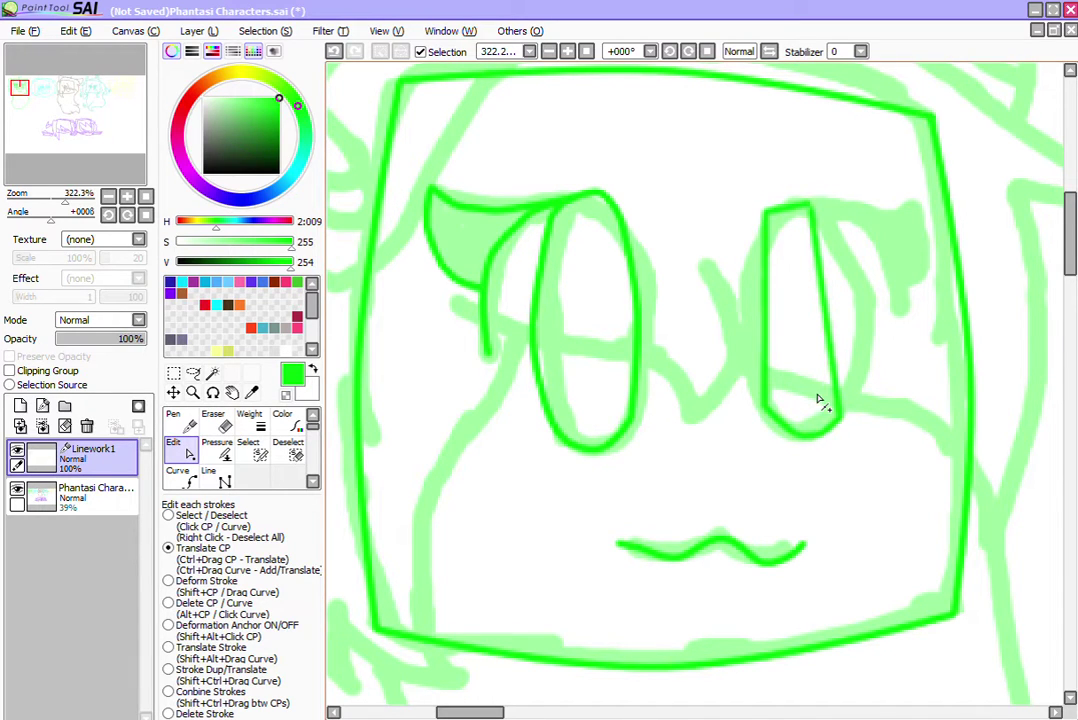
mouse_move(826, 395)
mouse_down()
mouse_move(836, 398)
mouse_move(765, 390)
mouse_up()
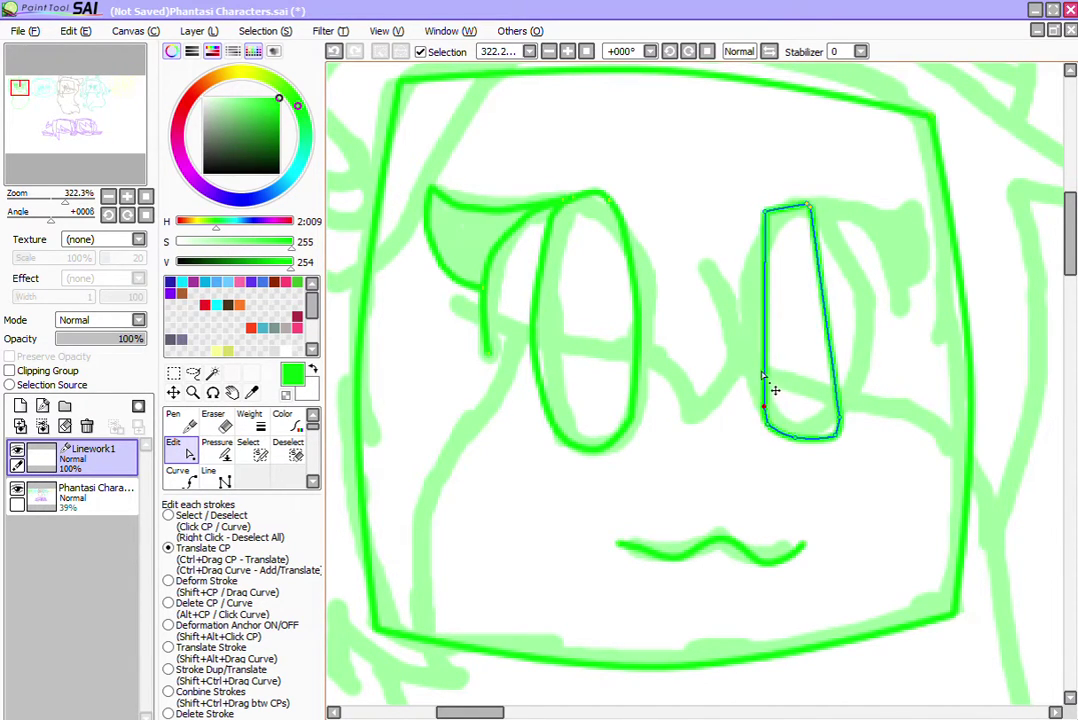
right_click(758, 301)
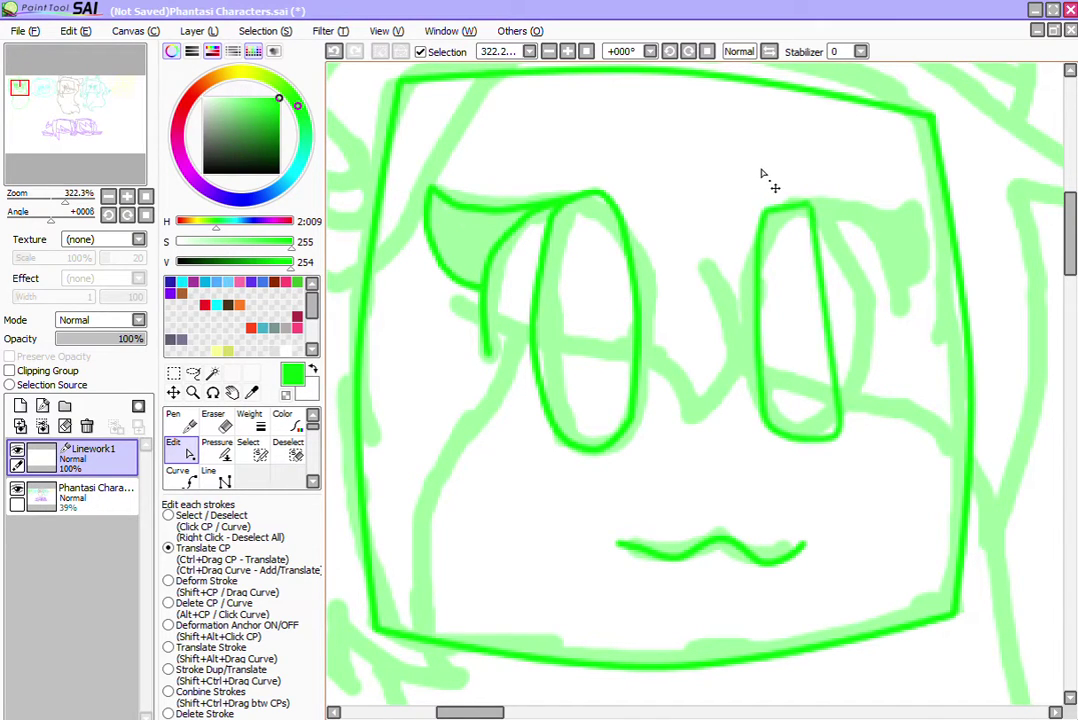
click(806, 177)
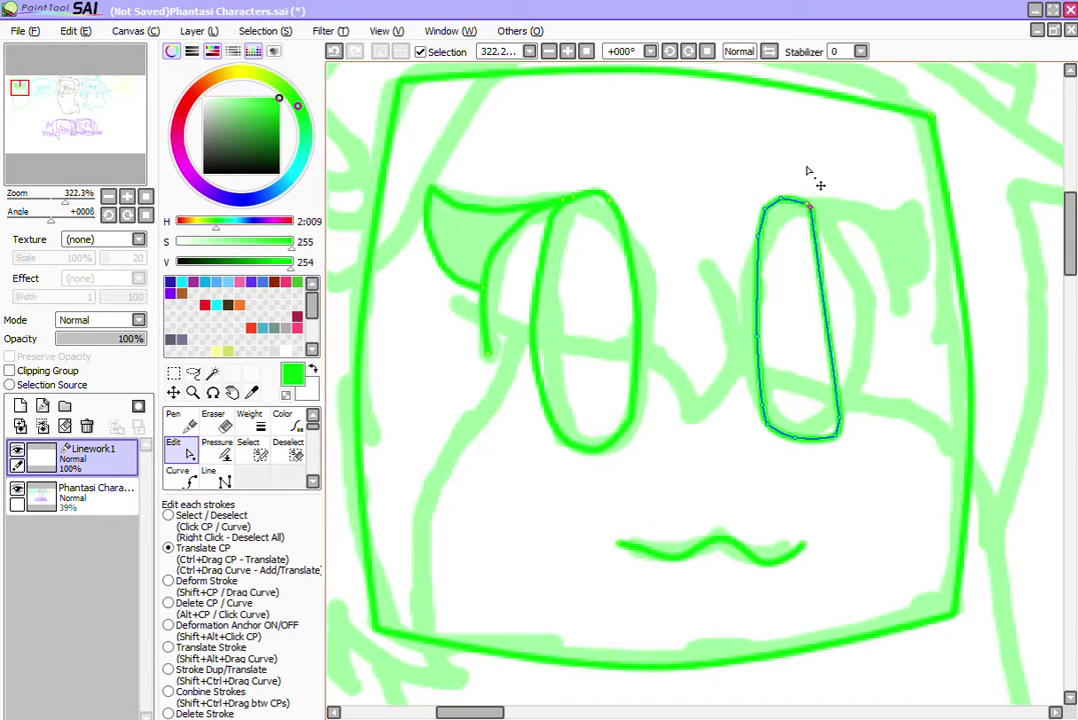
right_click(806, 177)
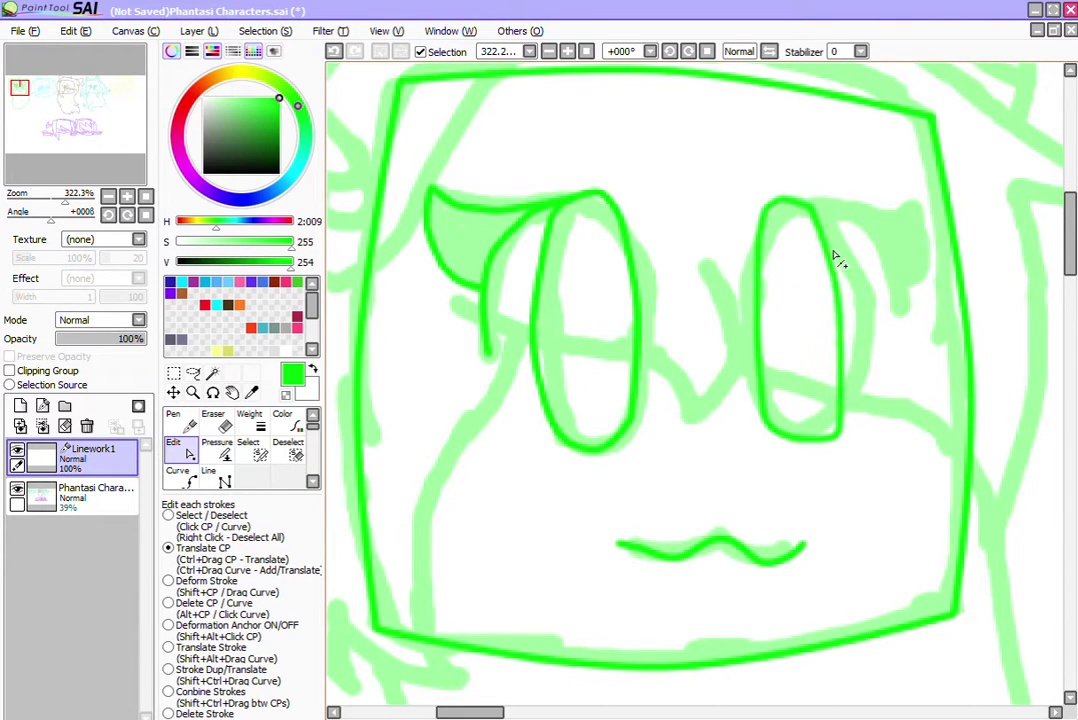
Step: Draw the right eyelid with straight lines from the eye's upper edge down its outer side, and bend them into an arc
click(217, 474)
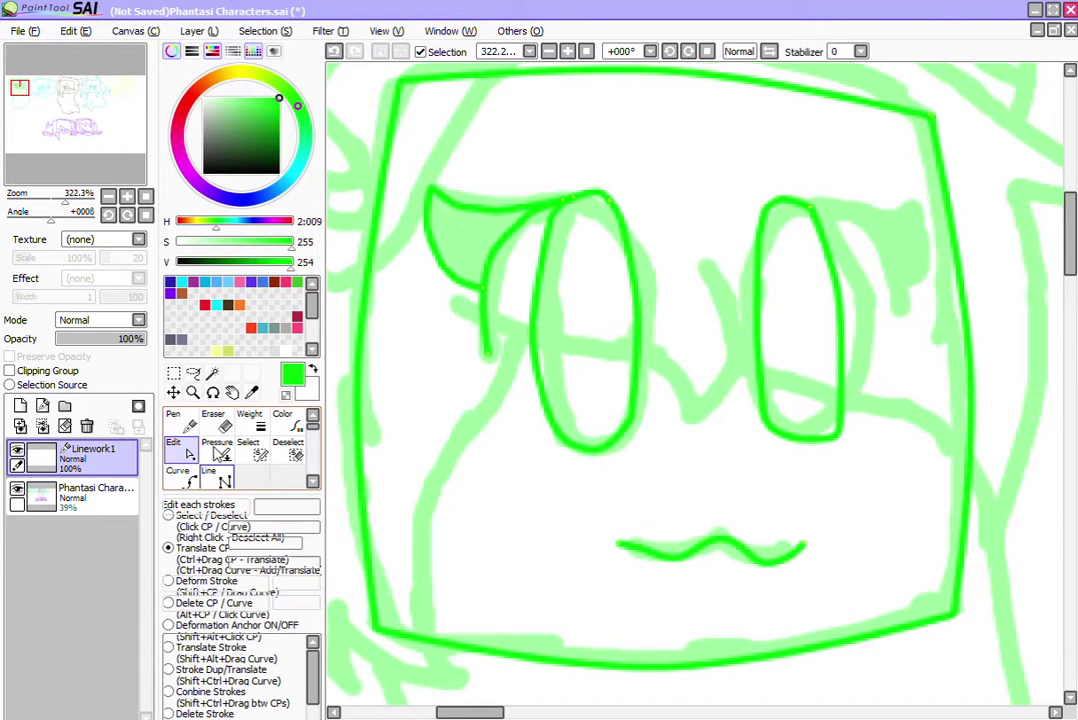
click(802, 170)
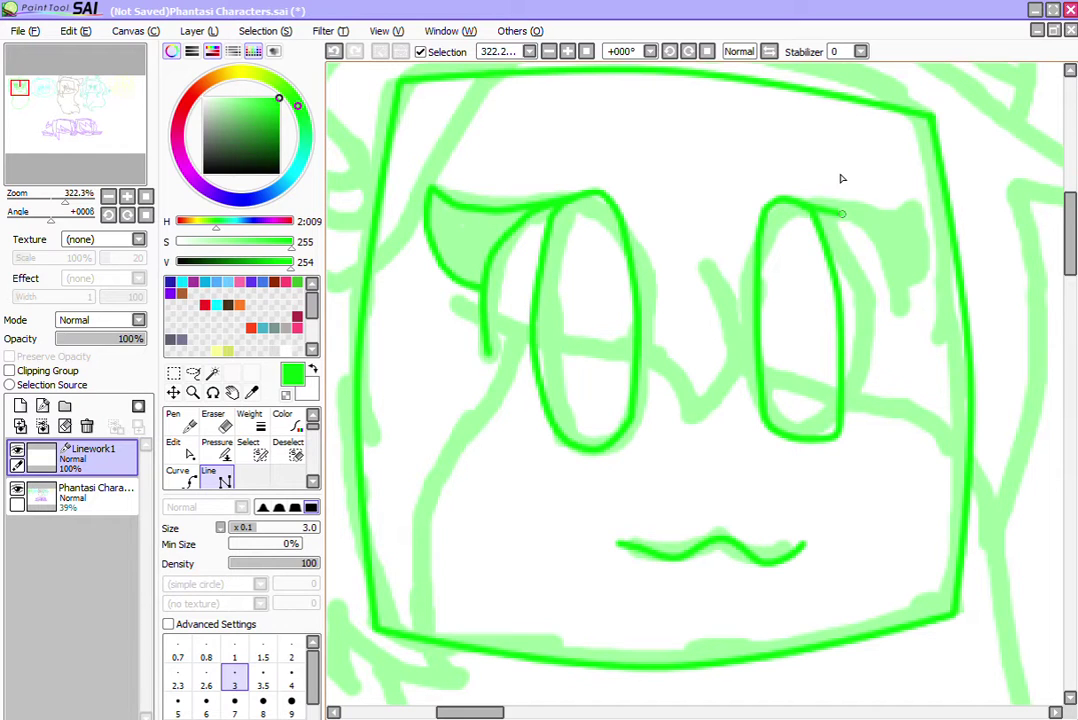
click(840, 176)
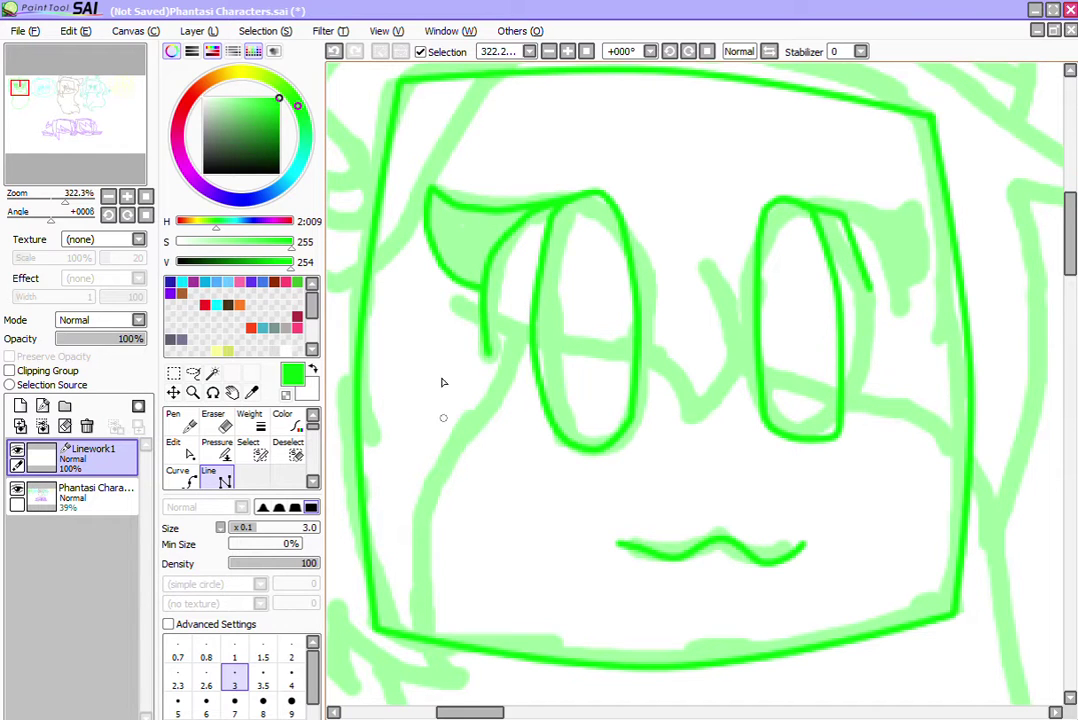
click(176, 447)
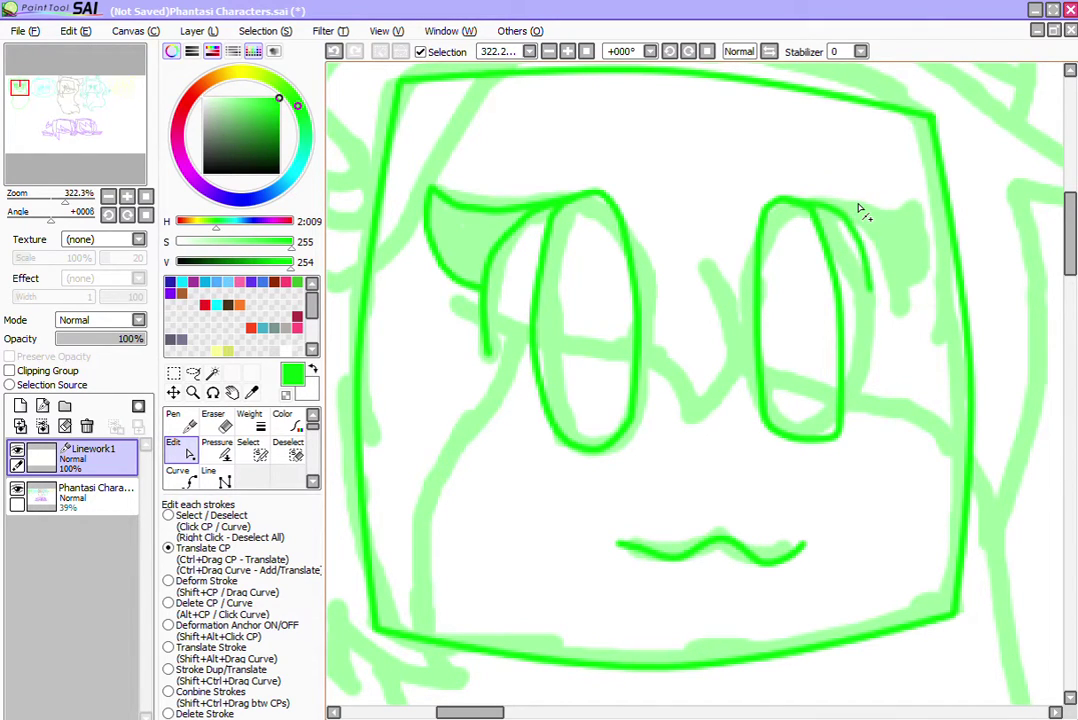
Step: Outline the right eyelash wedge with straight lines from the eyelid, around the outer tip and back to the eyelid curve
click(215, 477)
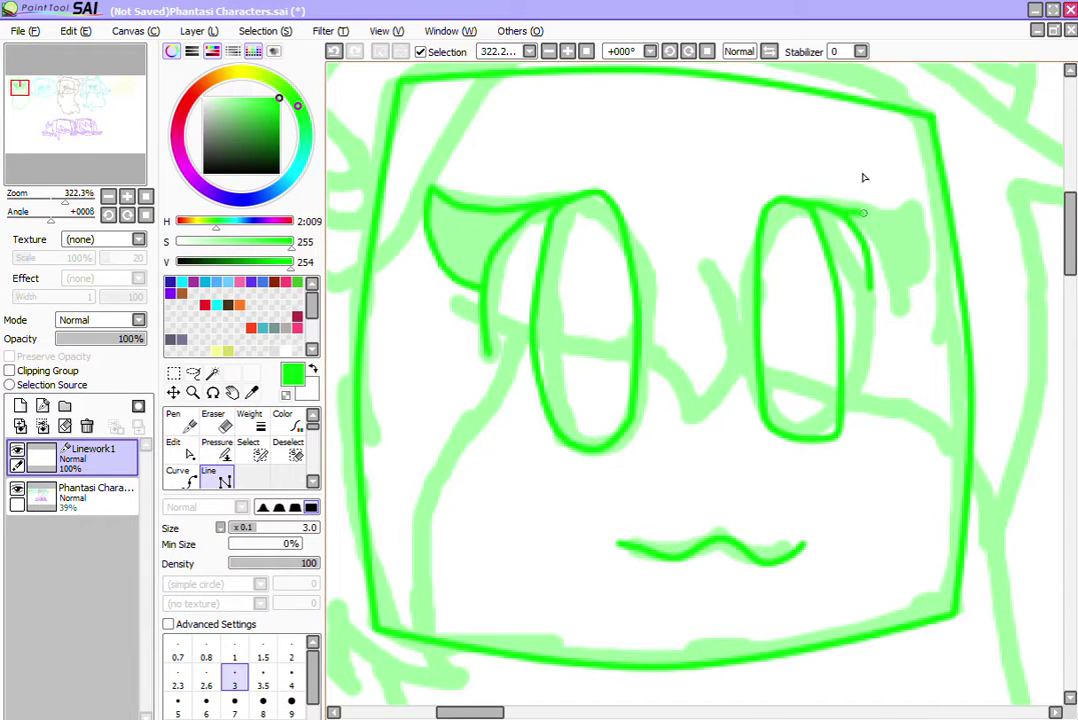
key(Return)
key(ctrl+z)
key(ctrl+z)
click(843, 215)
click(909, 210)
click(897, 276)
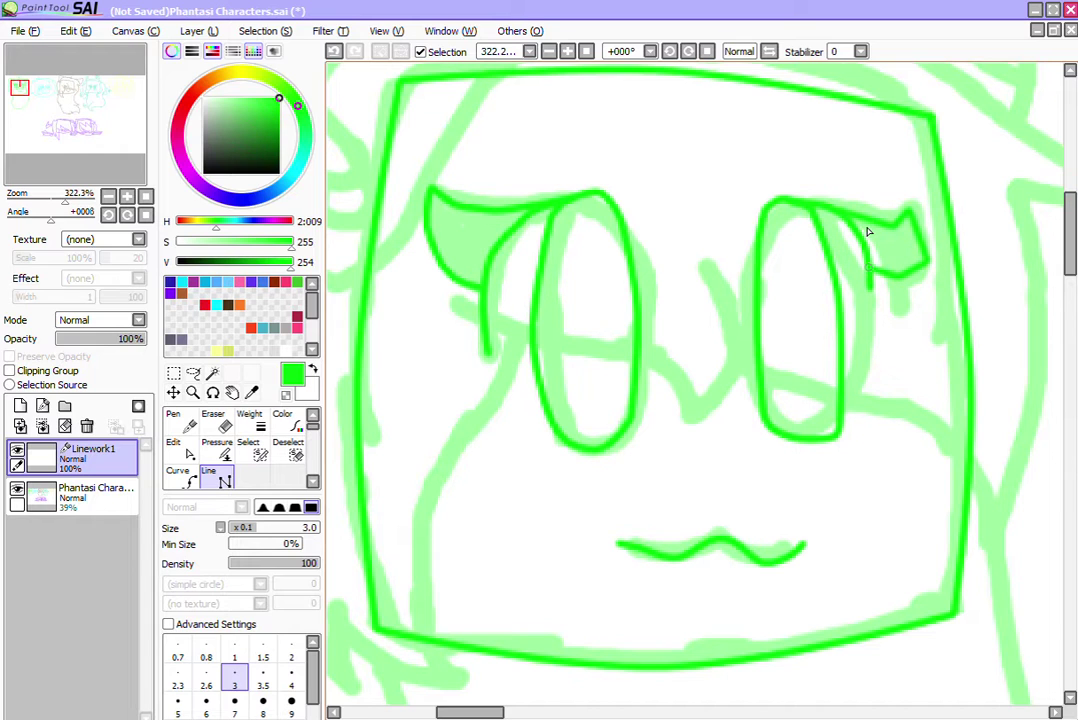
Step: Bend the right eyelash wedge's straight edges into curves that follow the sketched lash
click(182, 450)
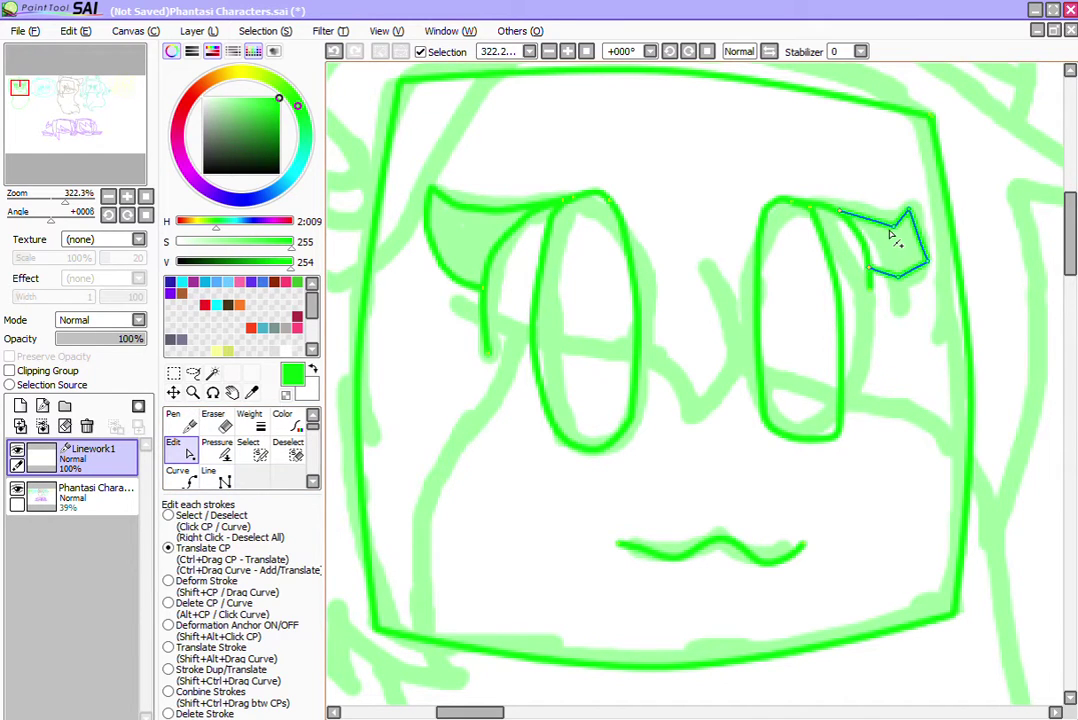
drag(884, 271, 913, 278)
right_click(915, 205)
drag(894, 225, 898, 231)
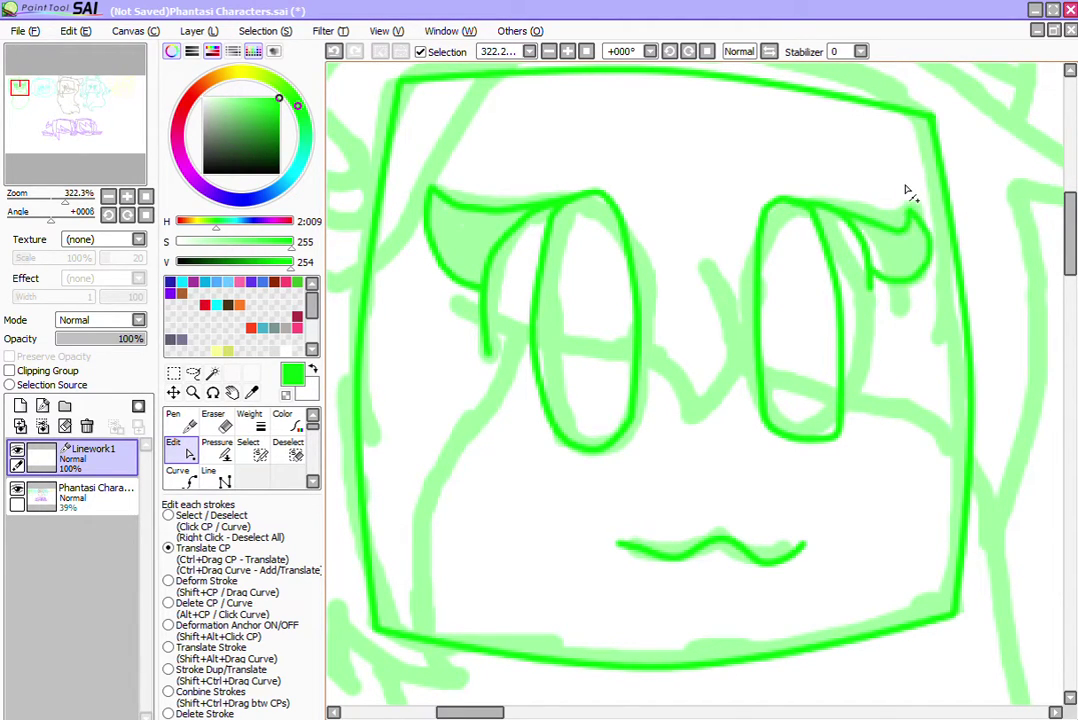
right_click(873, 186)
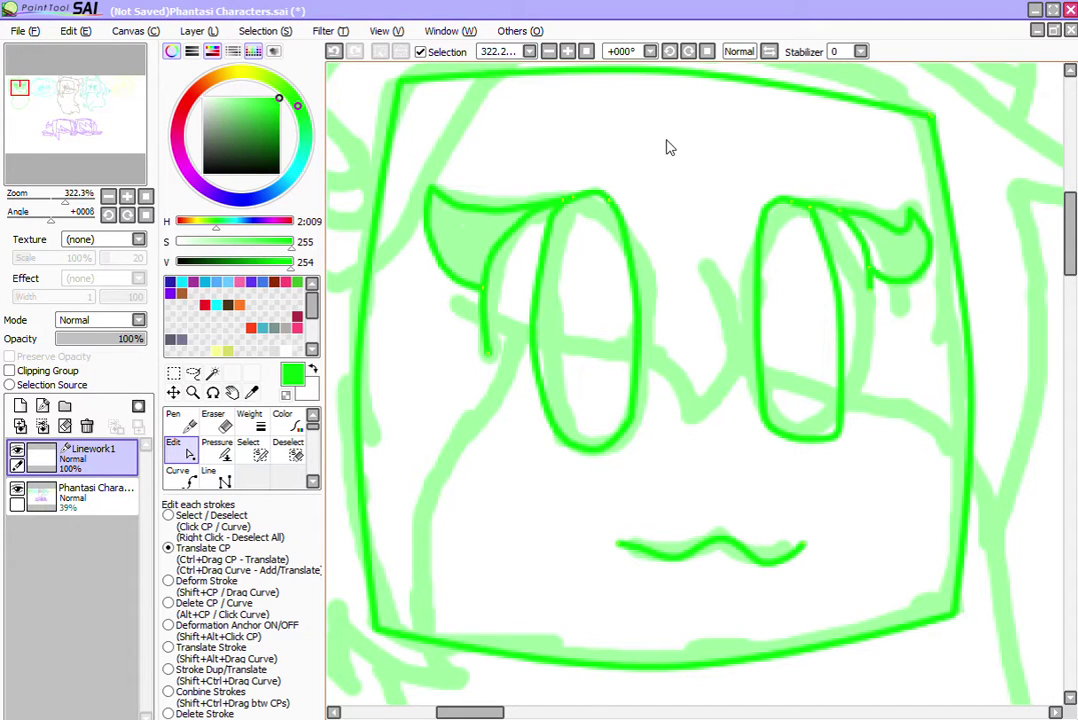
click(868, 207)
right_click(643, 117)
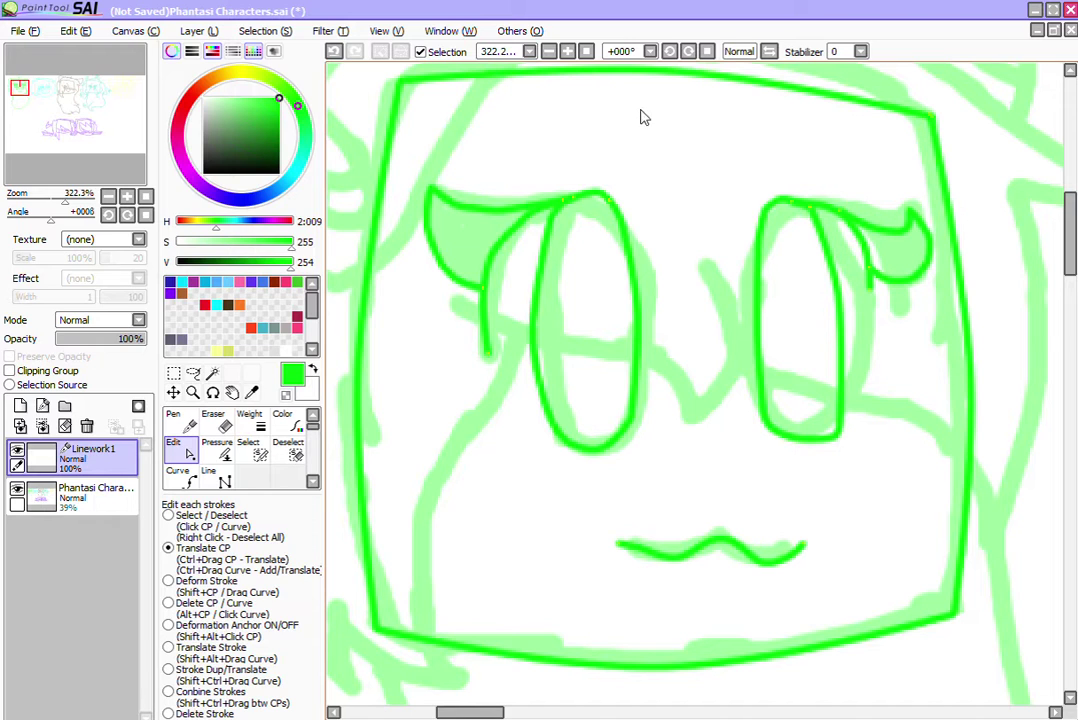
Step: Add a second linework layer, lower Linework1's opacity to 66%, and make the new layer active
click(549, 51)
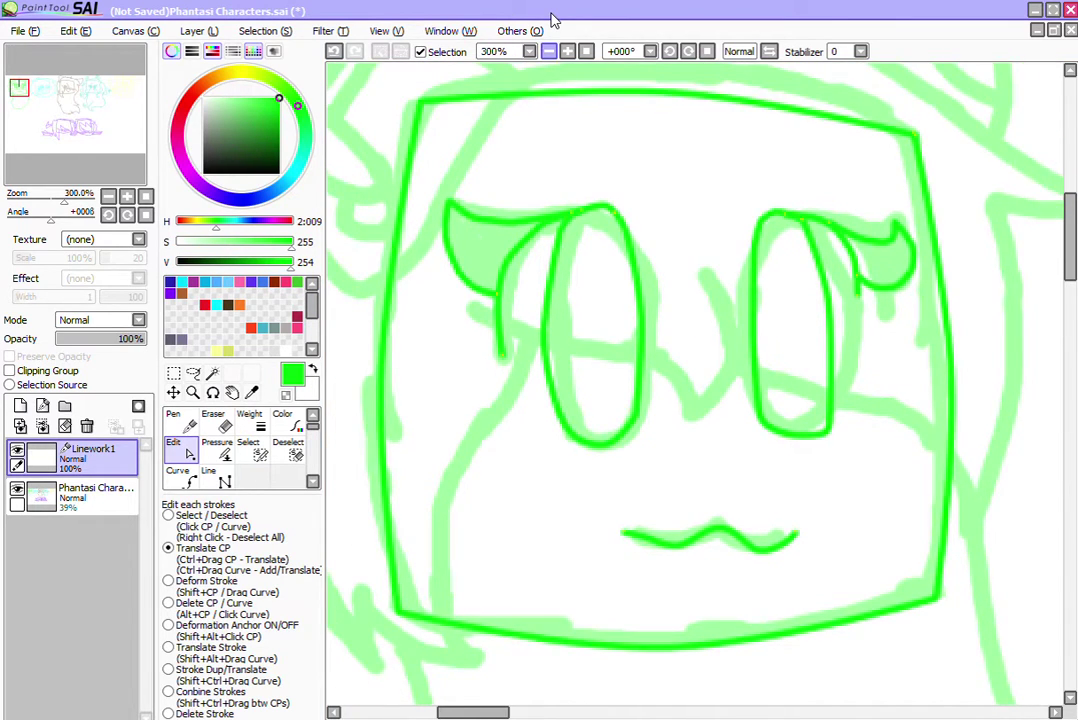
click(549, 51)
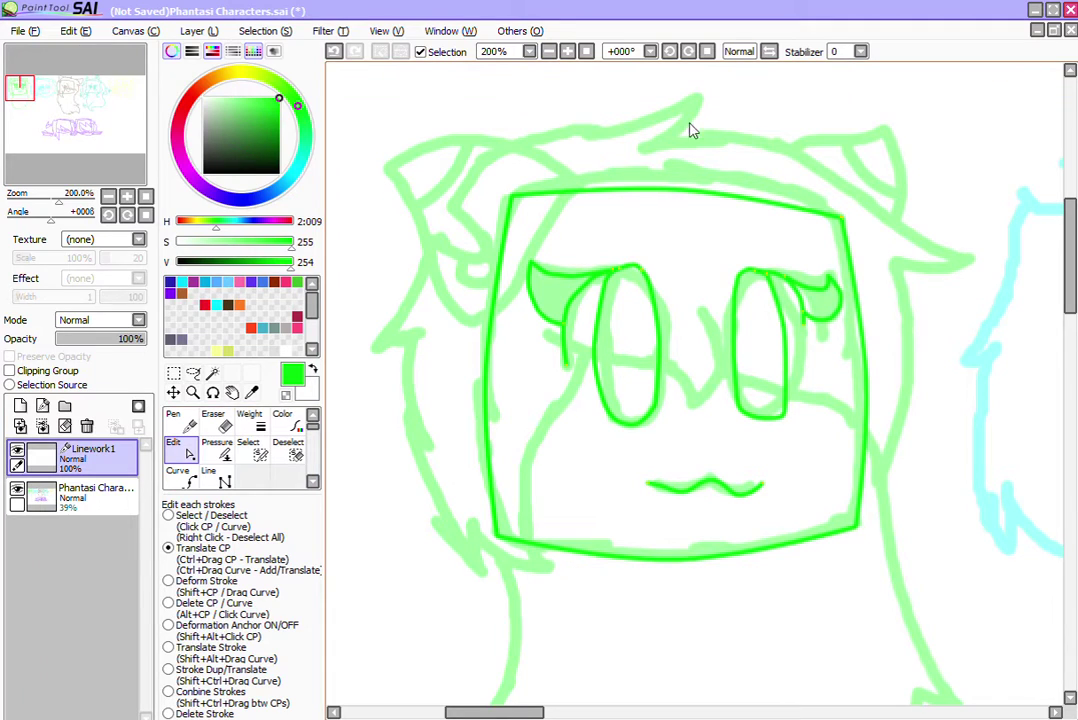
click(208, 474)
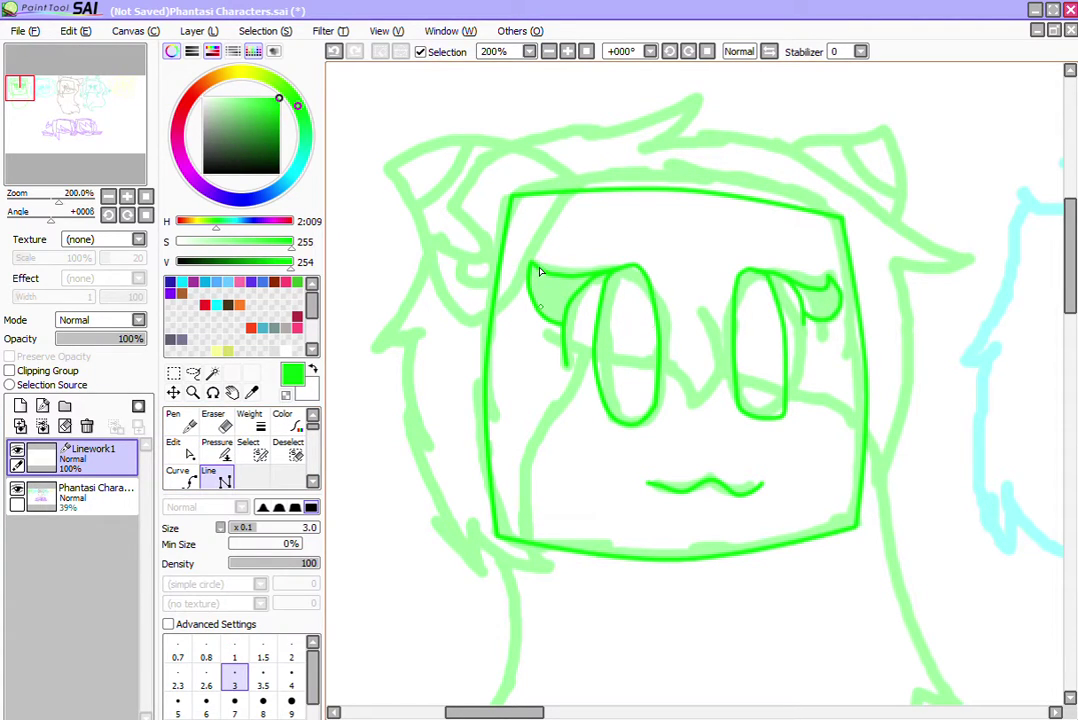
click(42, 405)
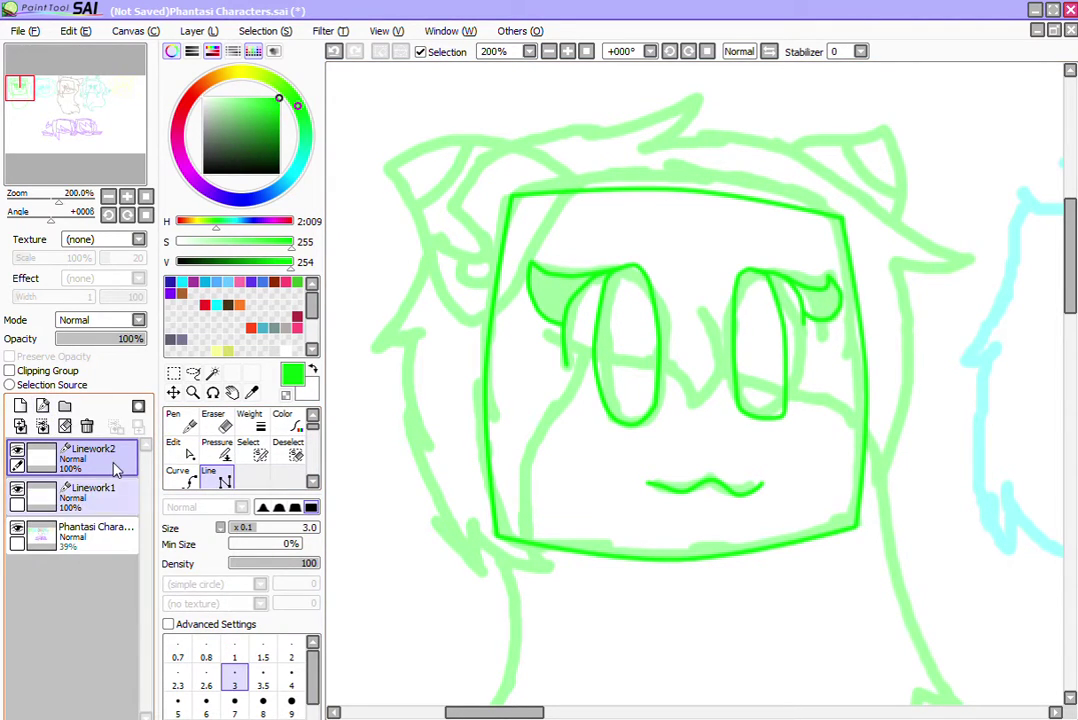
click(80, 492)
drag(130, 338, 115, 338)
click(85, 453)
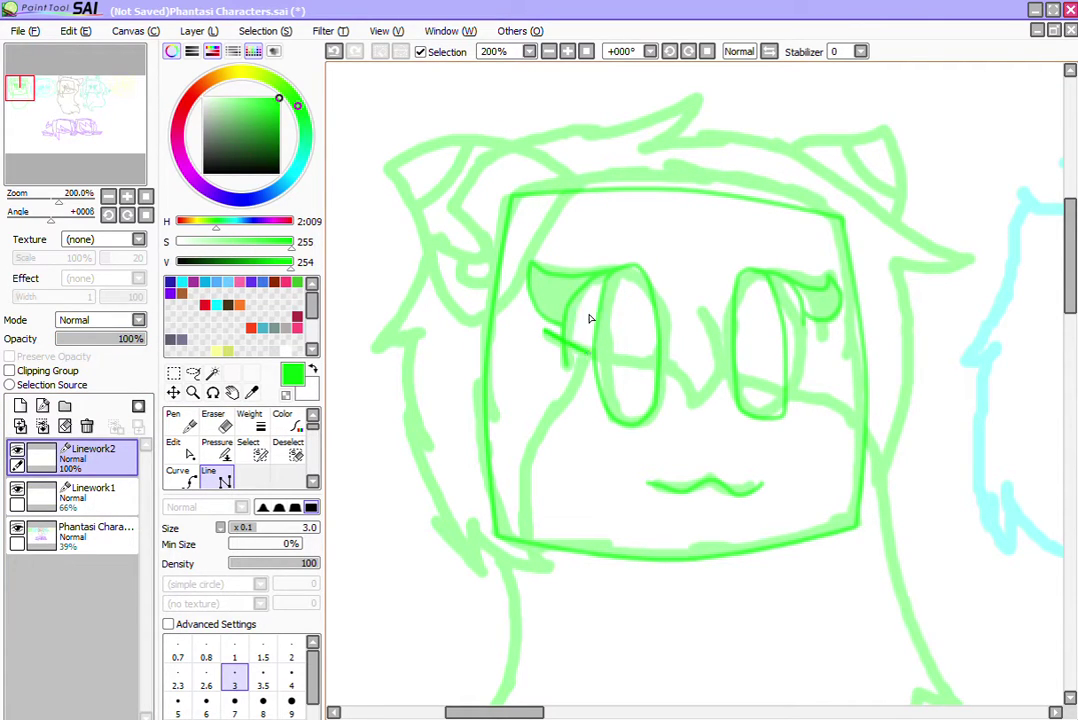
Step: Try to trace the fringe across the face on the new layer, first with straight lines and again with a size 3.5 curve
drag(590, 318, 630, 325)
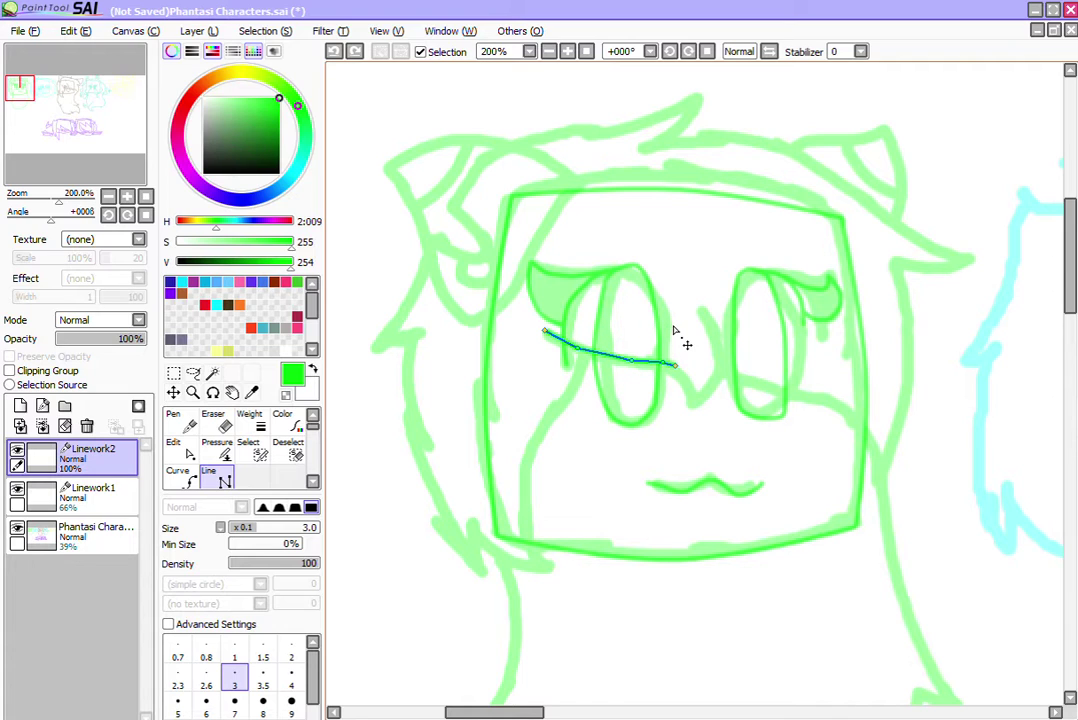
key(ctrl+z)
click(178, 477)
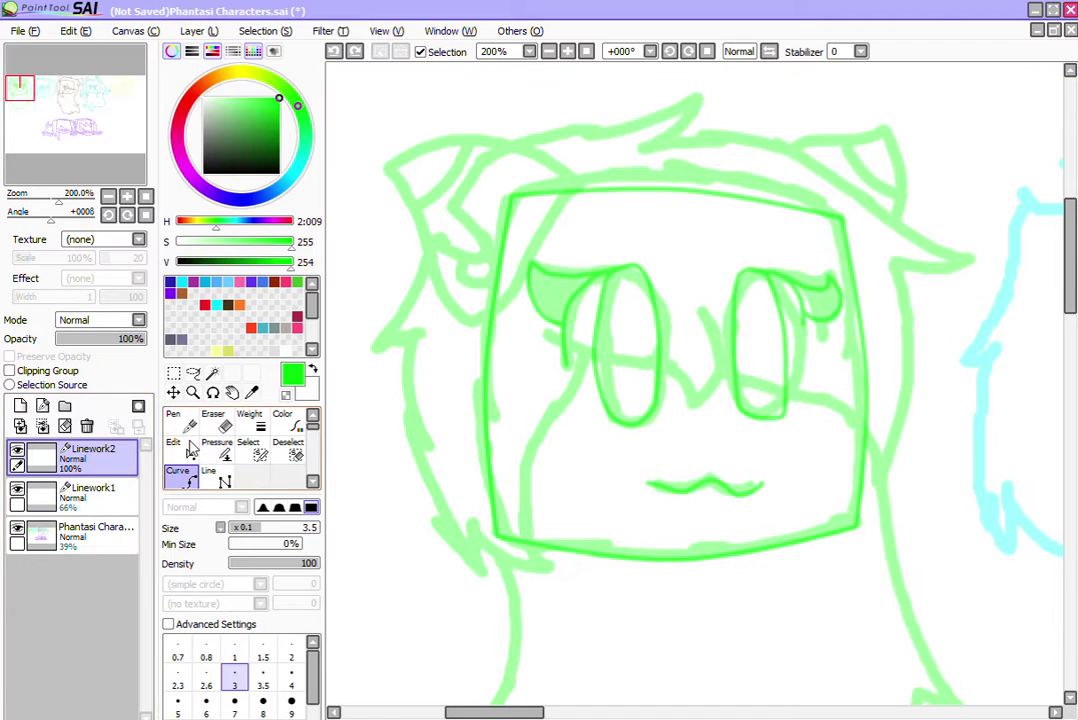
click(541, 330)
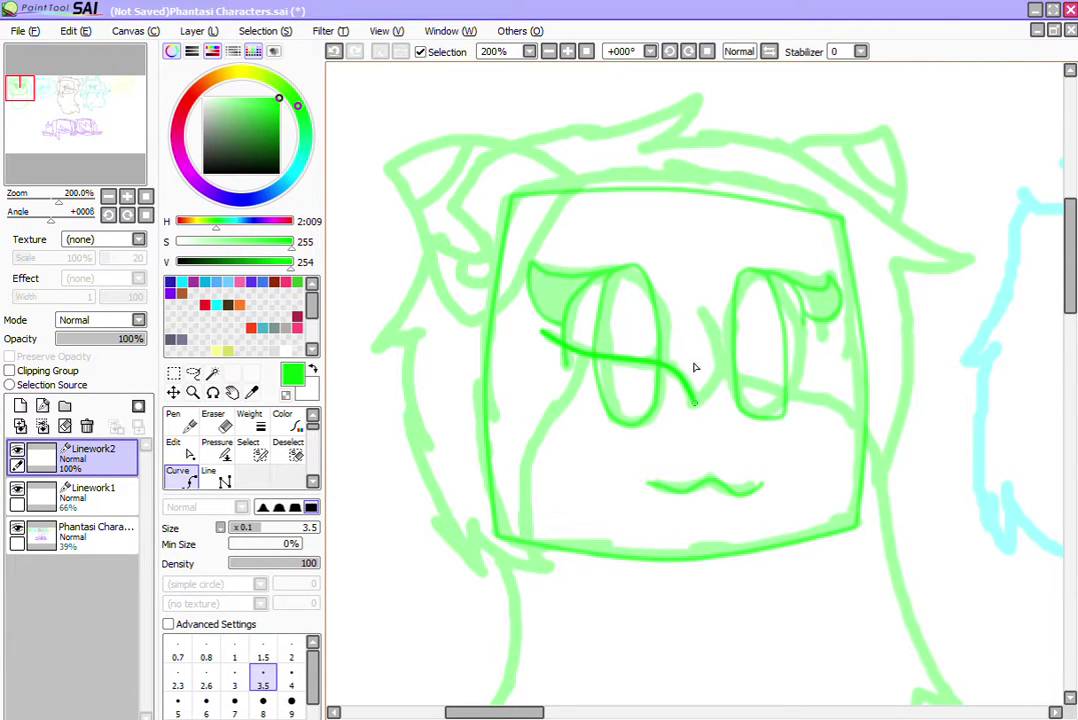
click(694, 402)
mouse_move(752, 352)
mouse_down()
mouse_move(843, 412)
mouse_move(859, 426)
mouse_move(876, 486)
mouse_move(923, 372)
mouse_move(925, 305)
mouse_up()
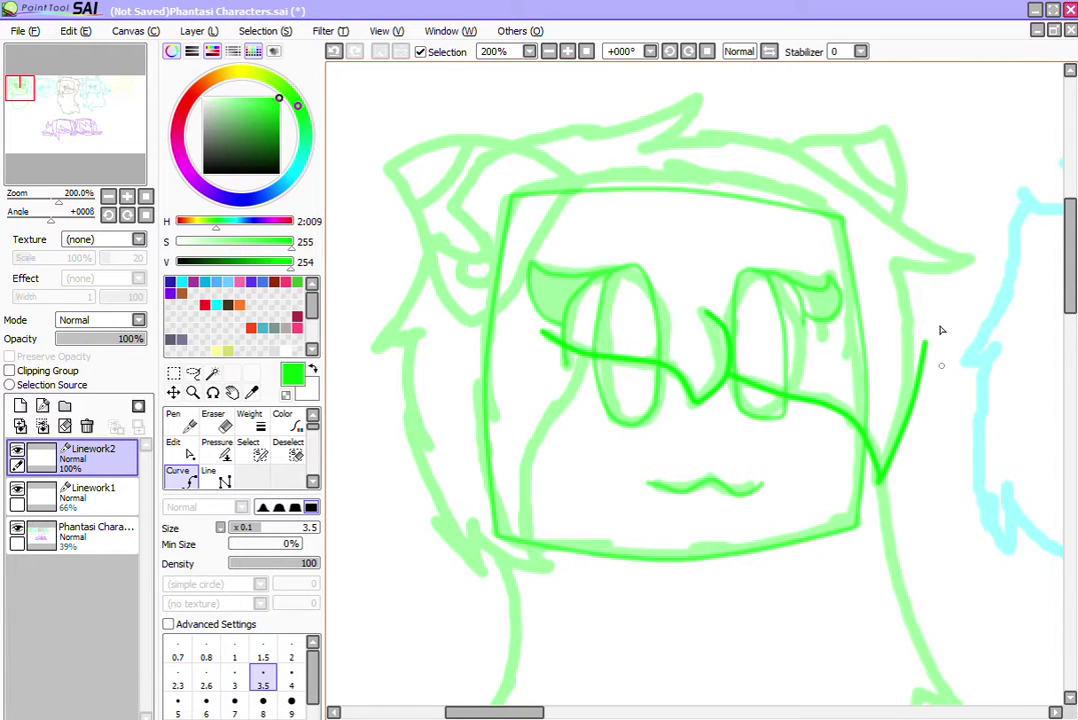
Step: Undo the whole size 3.5 fringe curve
key(ctrl+z)
key(ctrl+z)
key(ctrl+z)
key(ctrl+z)
key(ctrl+z)
key(ctrl+z)
key(ctrl+z)
key(ctrl+z)
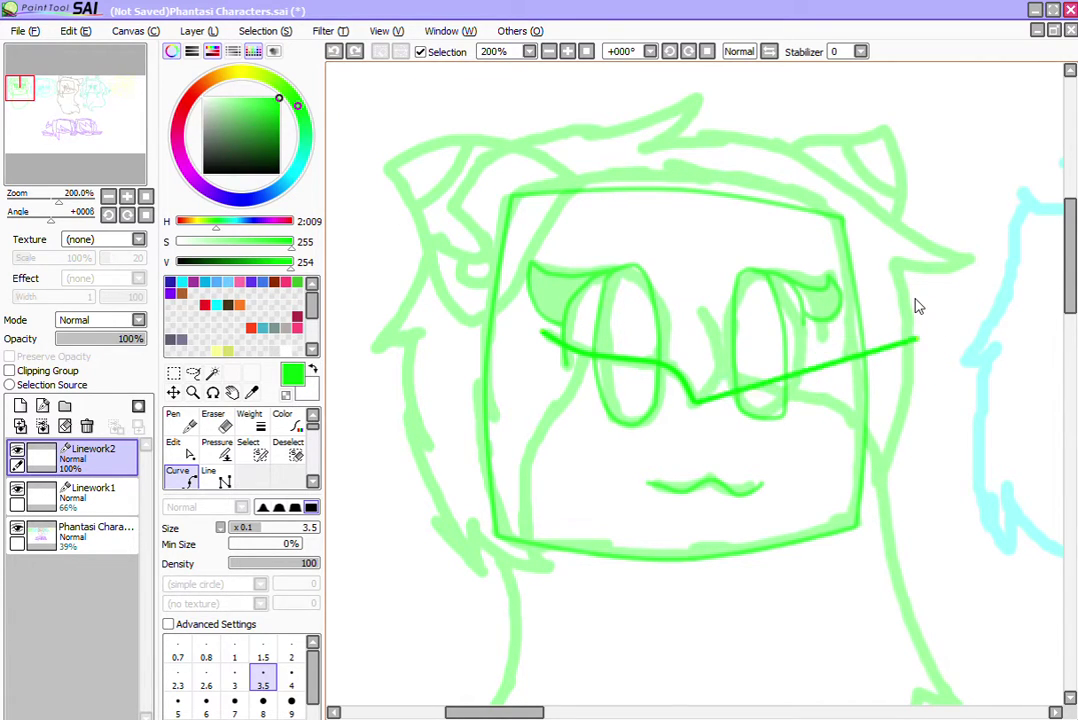
key(ctrl+z)
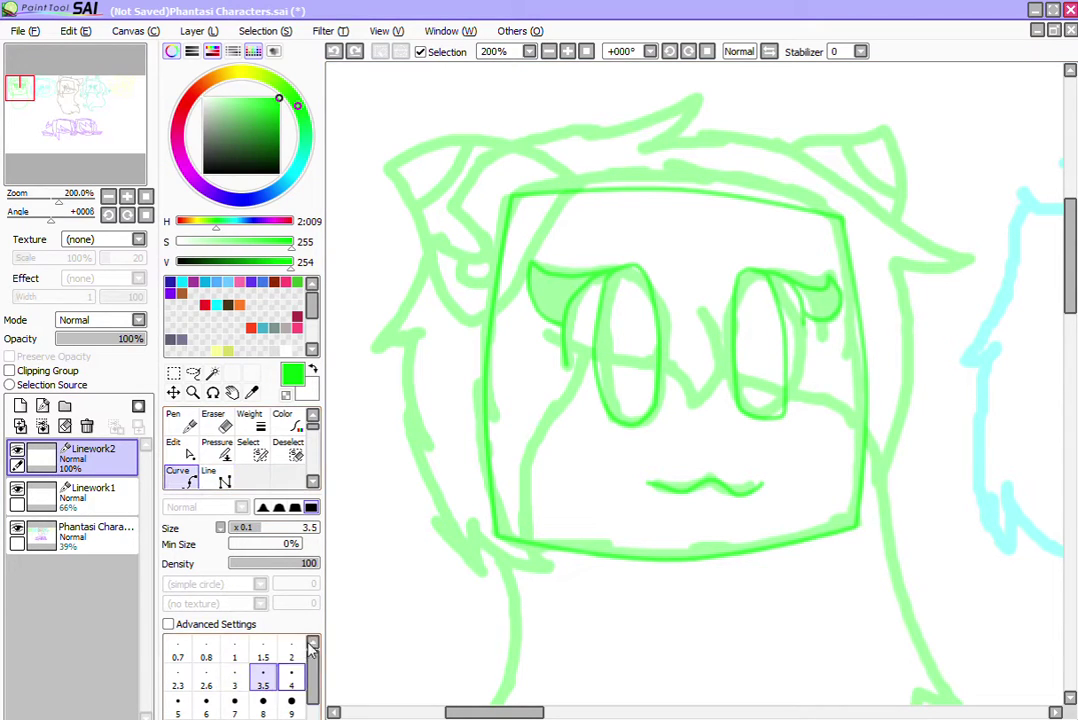
Step: Trace the left fringe lock with a size 3 curve from beside the left eye to its point between the eyes and up
click(234, 680)
mouse_move(539, 328)
mouse_down()
mouse_move(666, 367)
mouse_move(691, 405)
mouse_move(710, 391)
mouse_move(728, 341)
mouse_move(714, 294)
mouse_up()
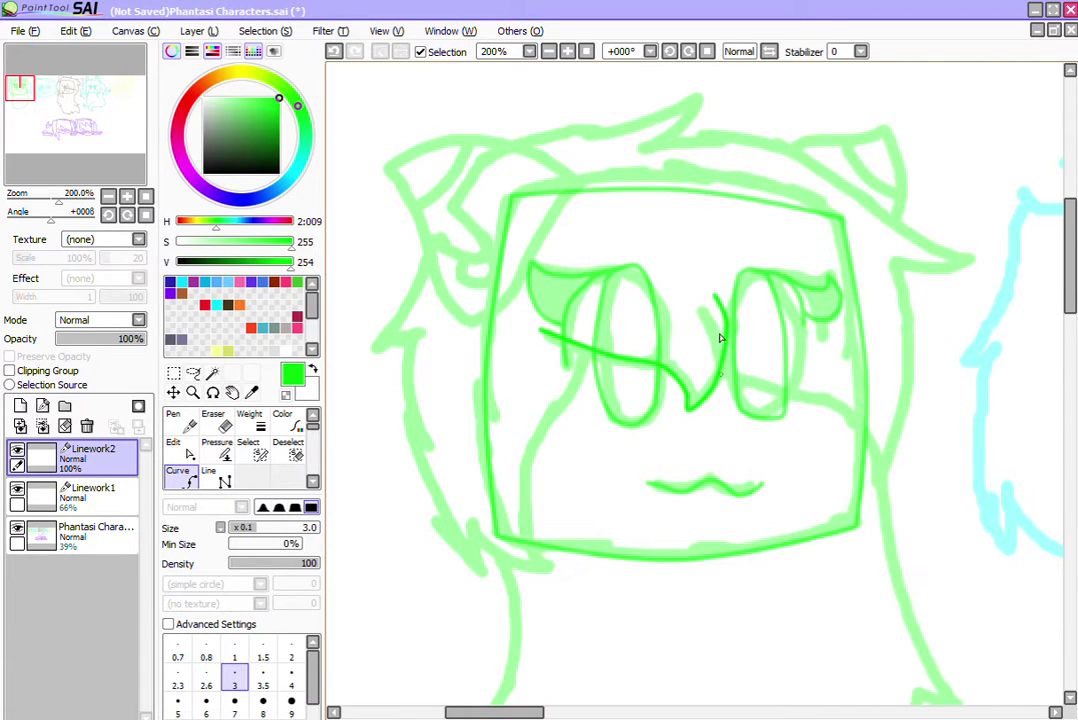
Step: Try to trace the right fringe lock with a curve across the right eye, and undo it
drag(712, 367, 813, 392)
drag(872, 424, 874, 449)
key(ctrl+z)
key(ctrl+z)
key(ctrl+z)
Step: Trace the right fringe lock with a curve across the right eye to its point beyond the face, and add its bulging outer edge
mouse_move(712, 370)
mouse_down()
mouse_move(853, 391)
mouse_move(870, 401)
mouse_move(882, 437)
mouse_move(925, 380)
mouse_up()
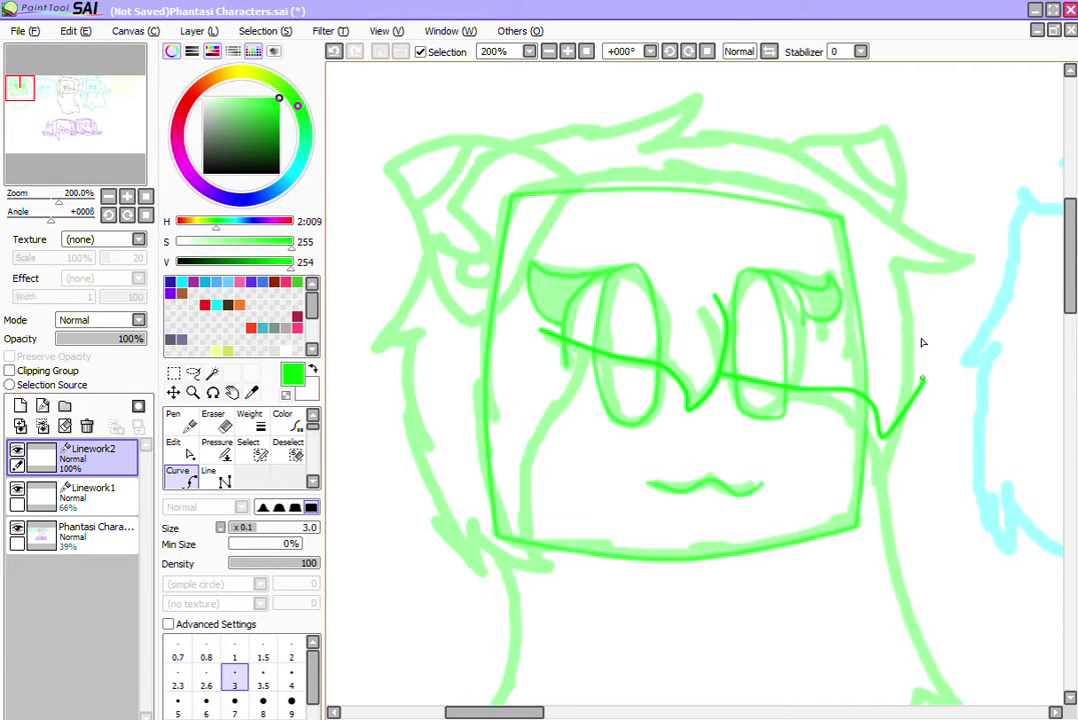
mouse_move(893, 260)
mouse_down()
mouse_move(926, 301)
mouse_move(922, 380)
mouse_up()
click(176, 446)
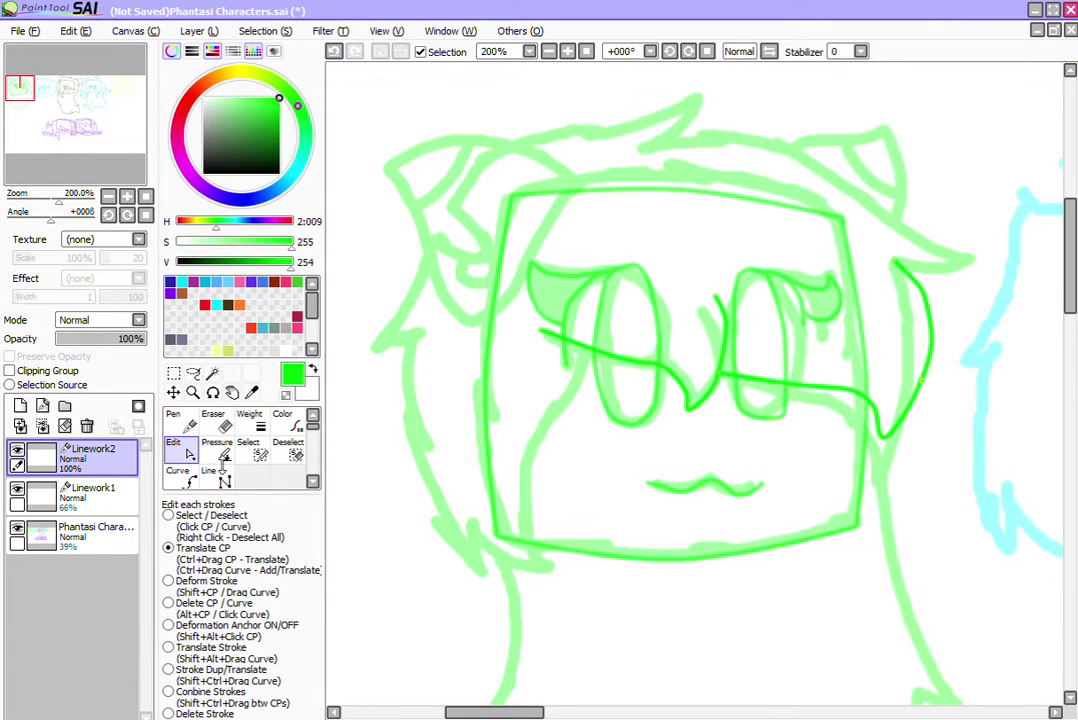
Step: Trace the pointed hair spike on the right and the top of the hair back to the tuft's base with curved-to-fit lines
click(221, 471)
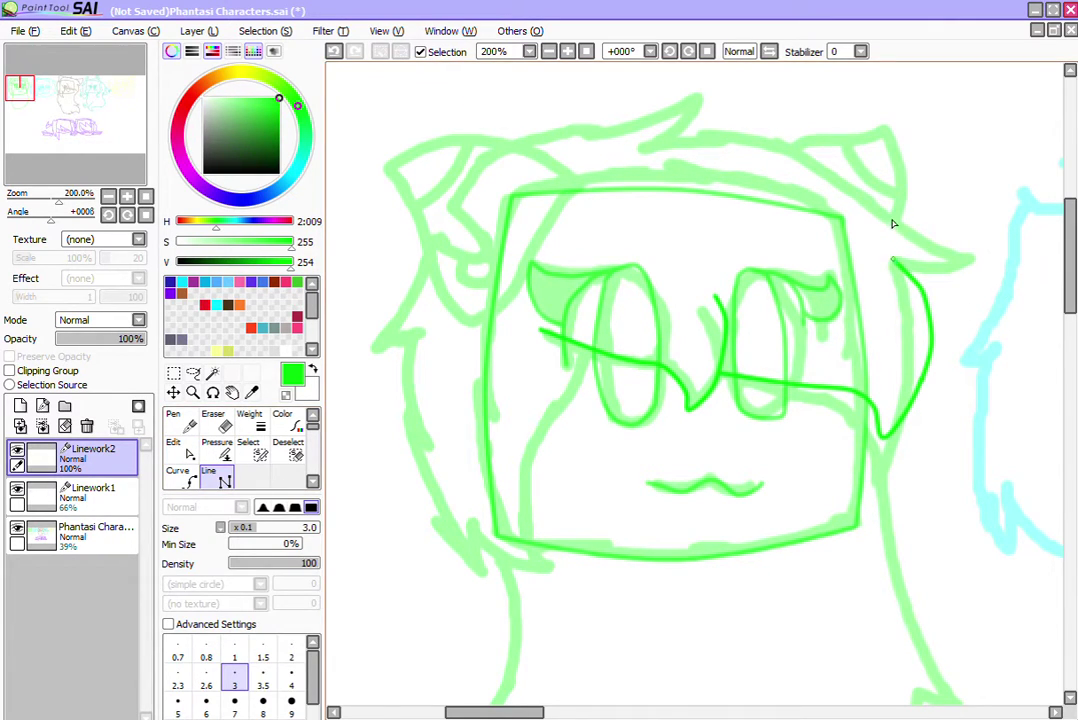
click(892, 260)
click(973, 258)
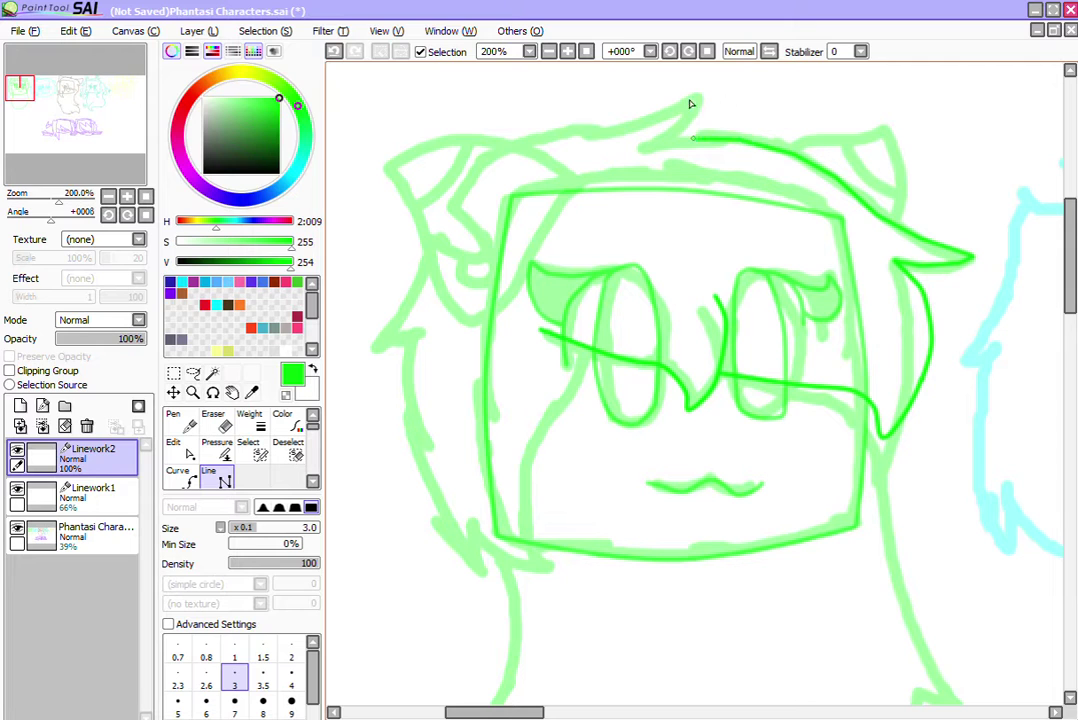
click(177, 446)
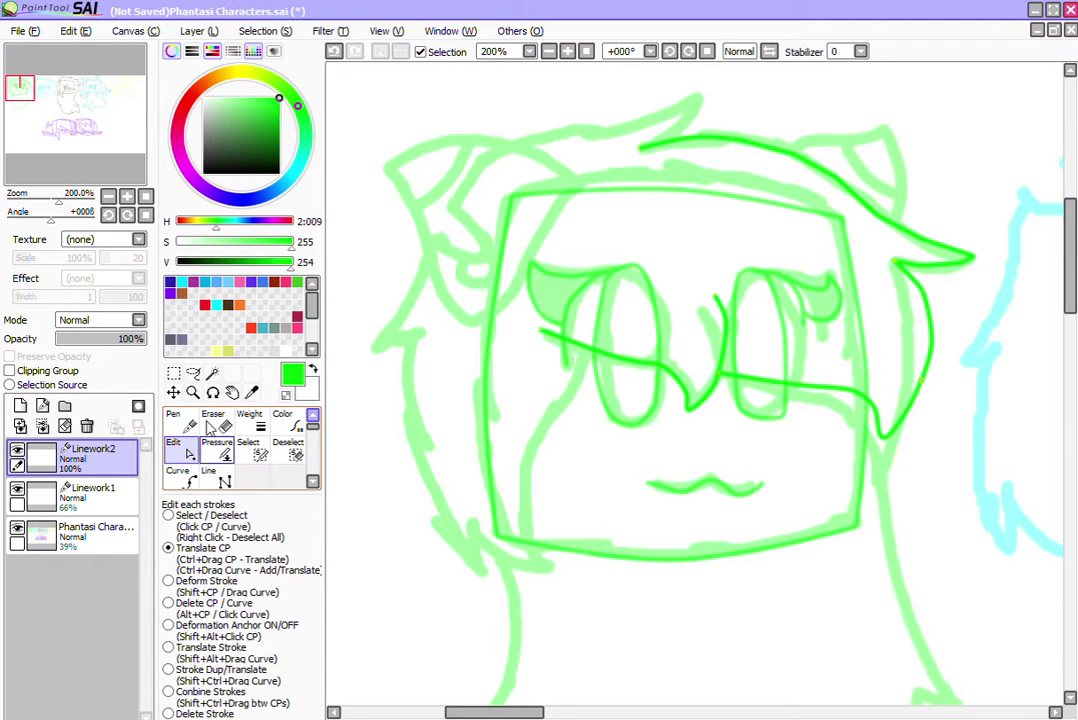
Step: Trace the hair tuft's tip, the top-left hair edge and the pointed spike beside the left ear with size 3 straight-segment lines
click(212, 476)
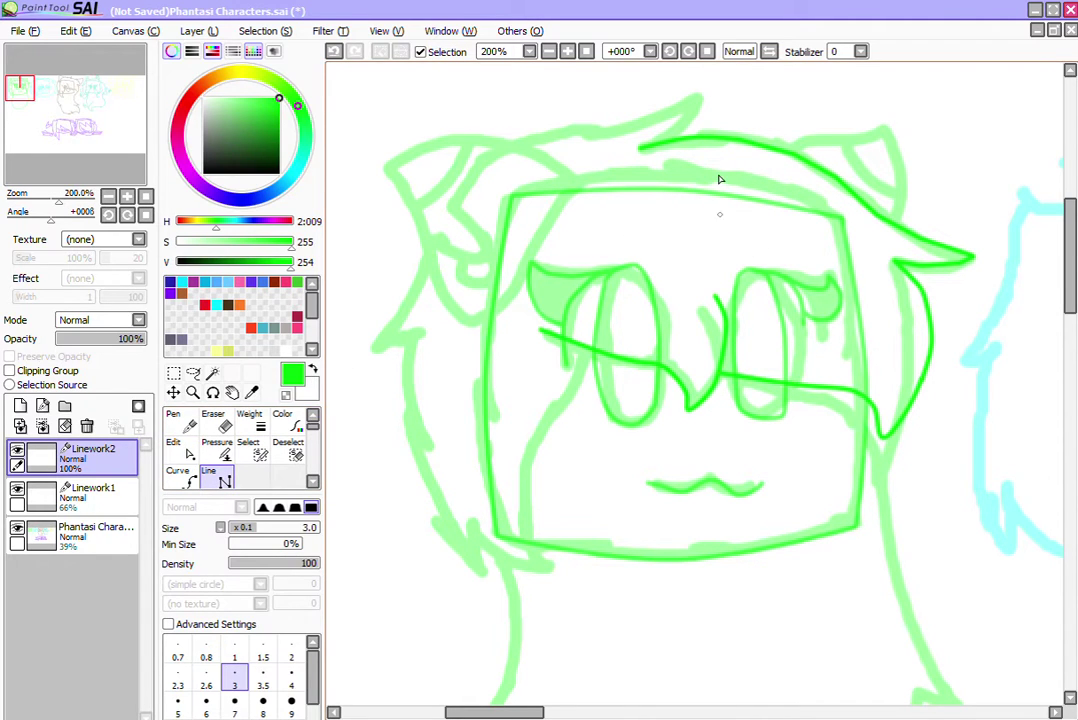
click(694, 104)
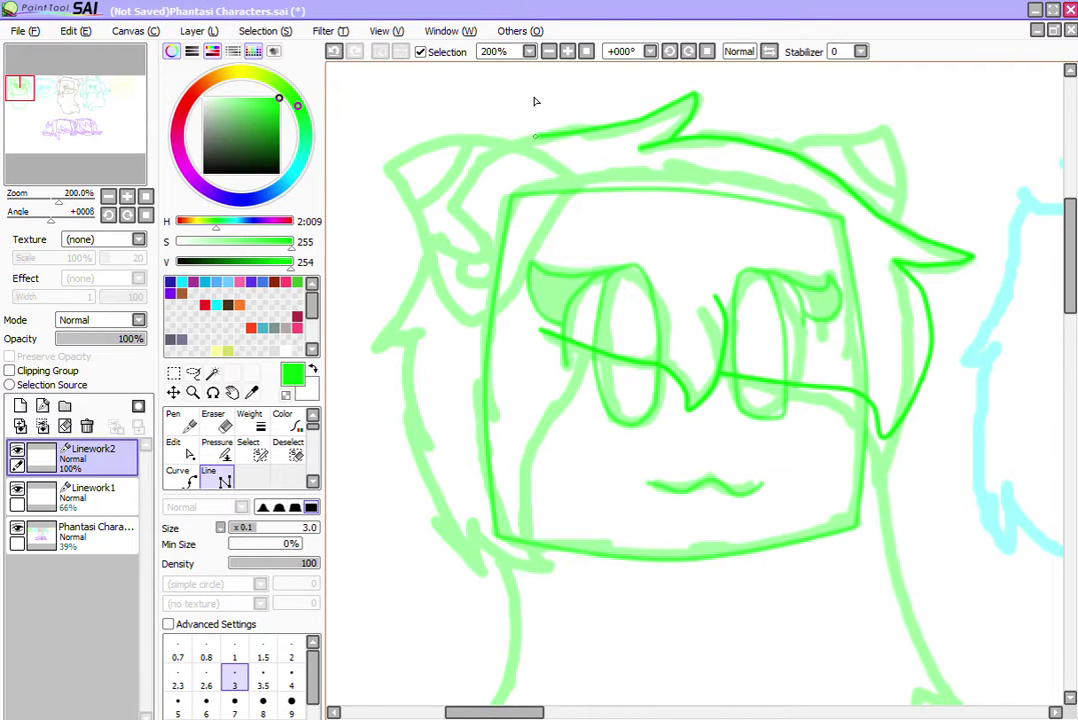
click(457, 176)
click(487, 222)
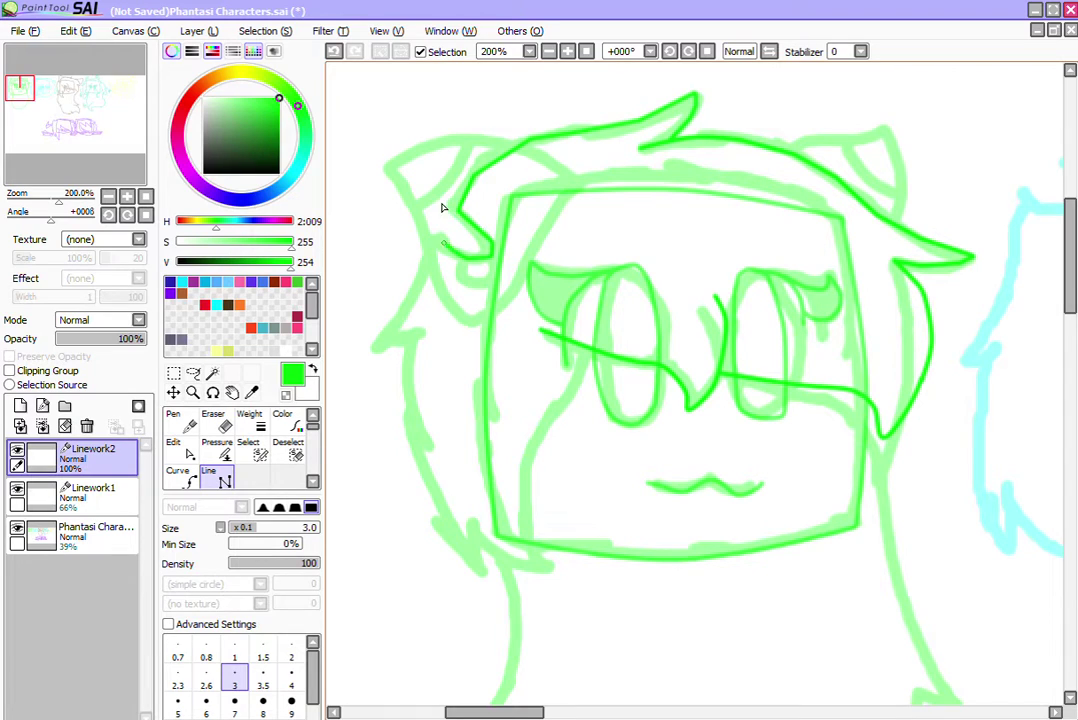
click(437, 203)
click(375, 310)
Step: Smooth the top-left hair outline by adding and moving control points at the spike, the notch by the ear and the tuft
click(174, 446)
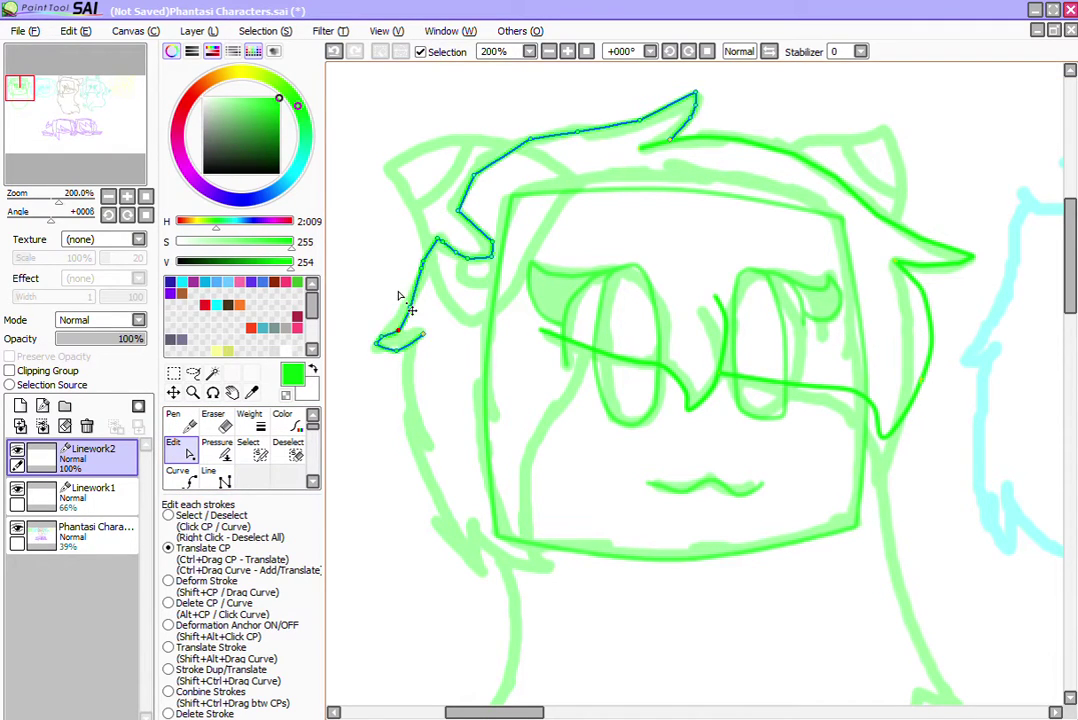
click(386, 302)
right_click(385, 302)
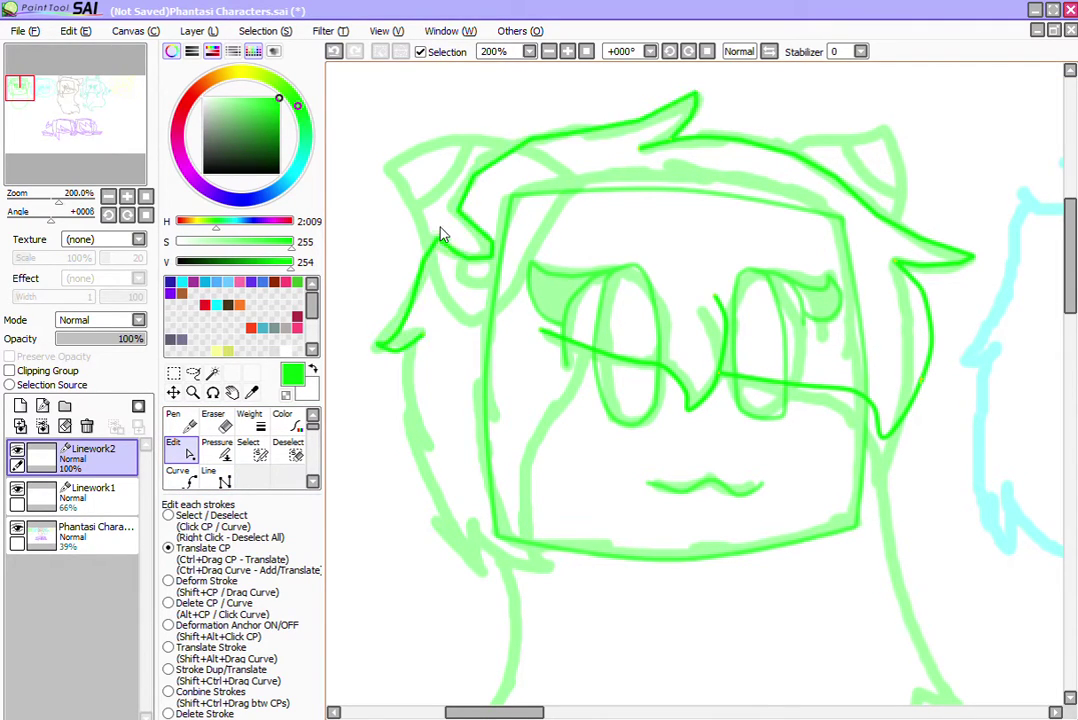
click(477, 191)
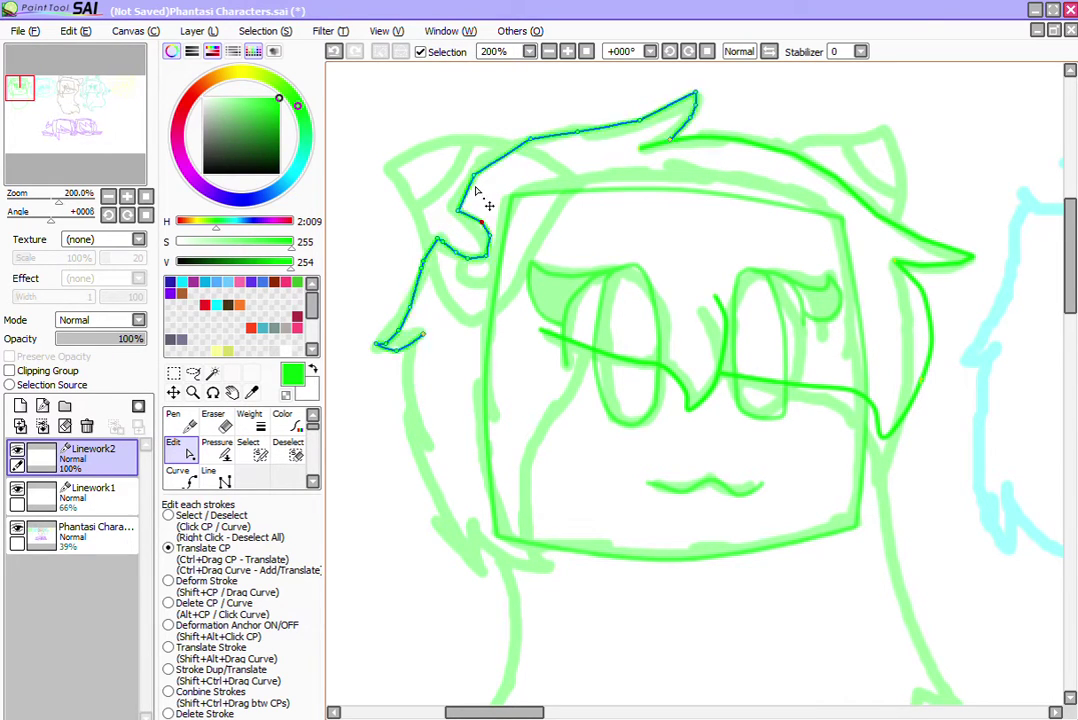
drag(483, 209, 486, 209)
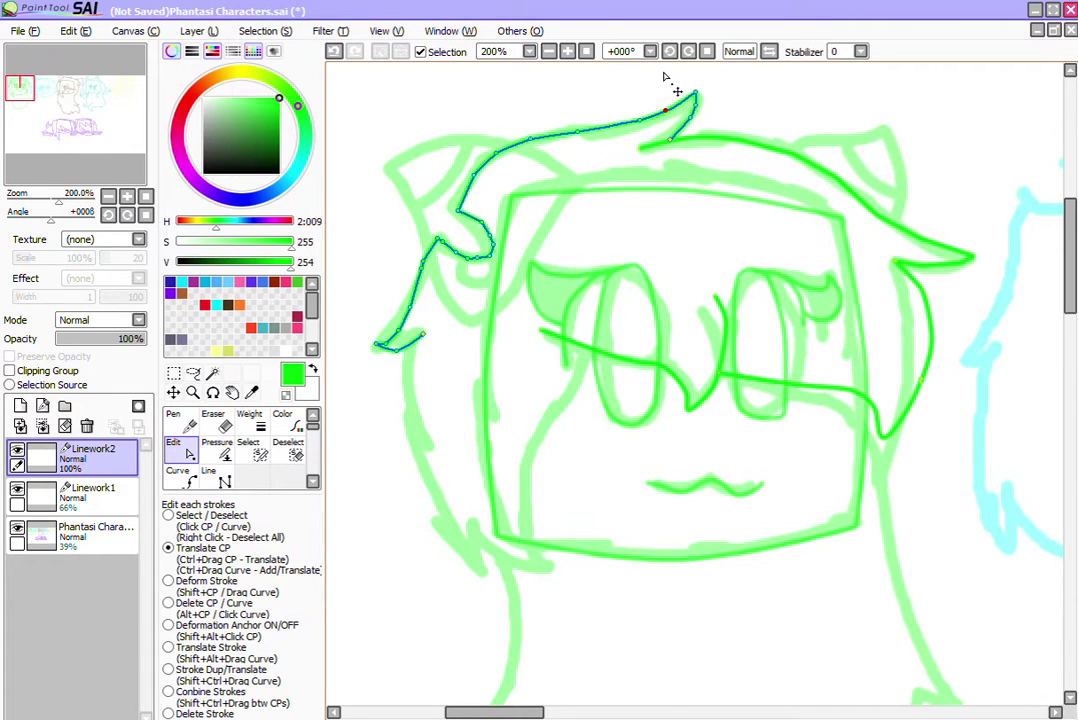
Step: Try to trace the long left side lock with straight segments, from the spike around its lower points and up toward the fringe
click(210, 477)
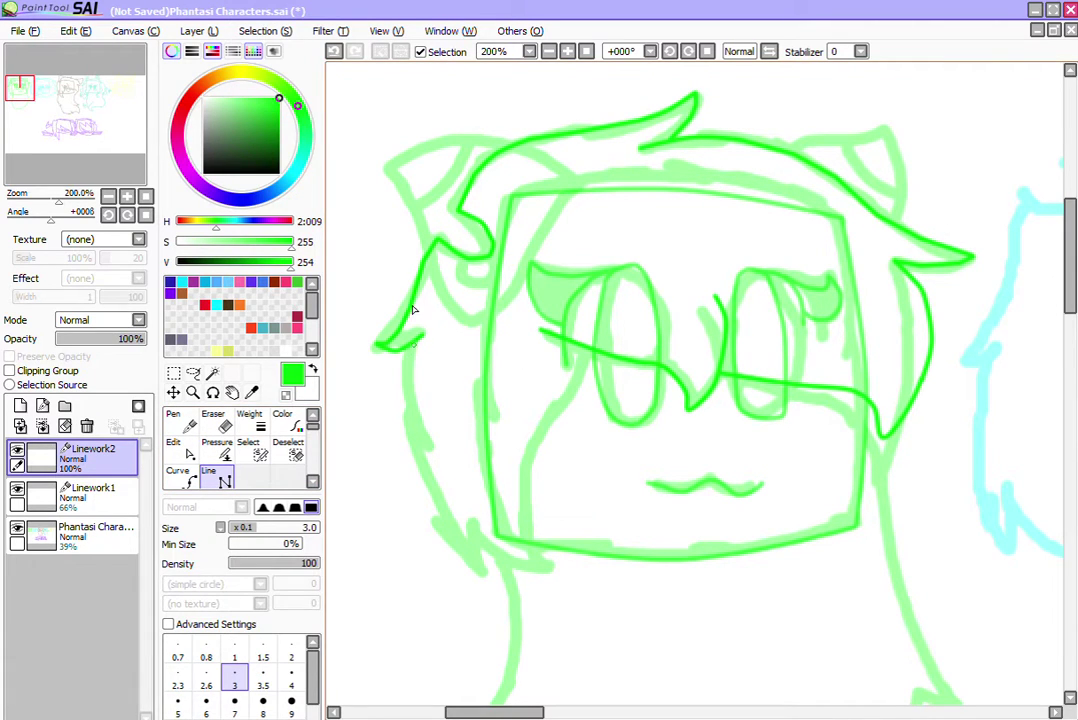
click(405, 346)
click(404, 390)
click(405, 451)
click(432, 523)
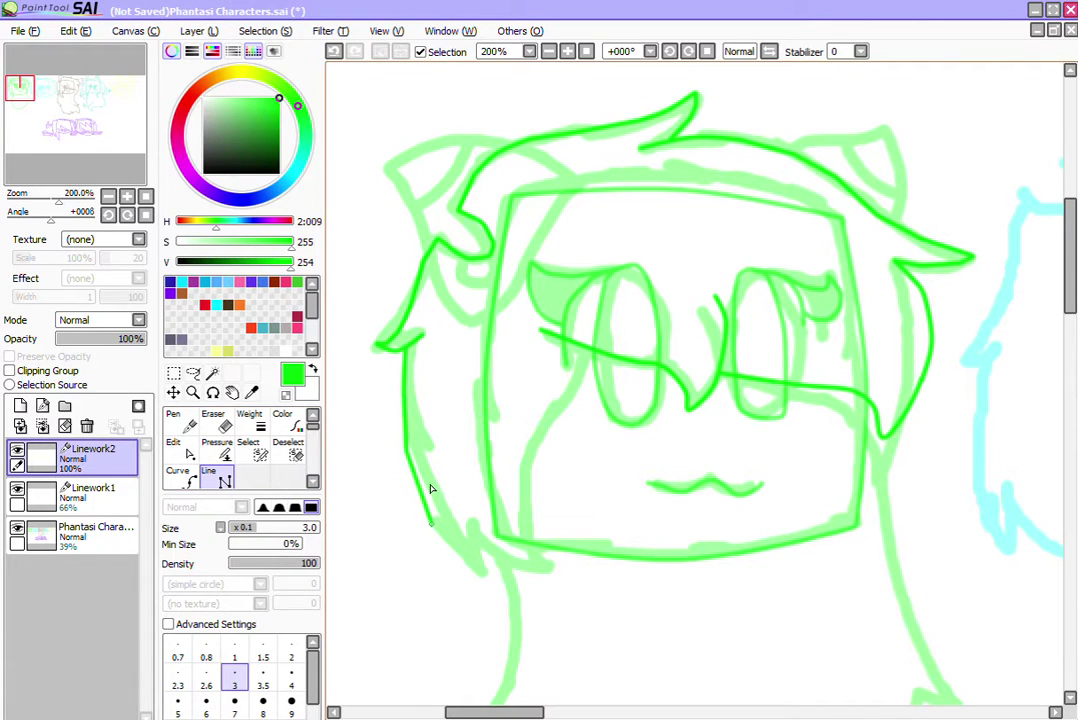
click(456, 552)
click(487, 571)
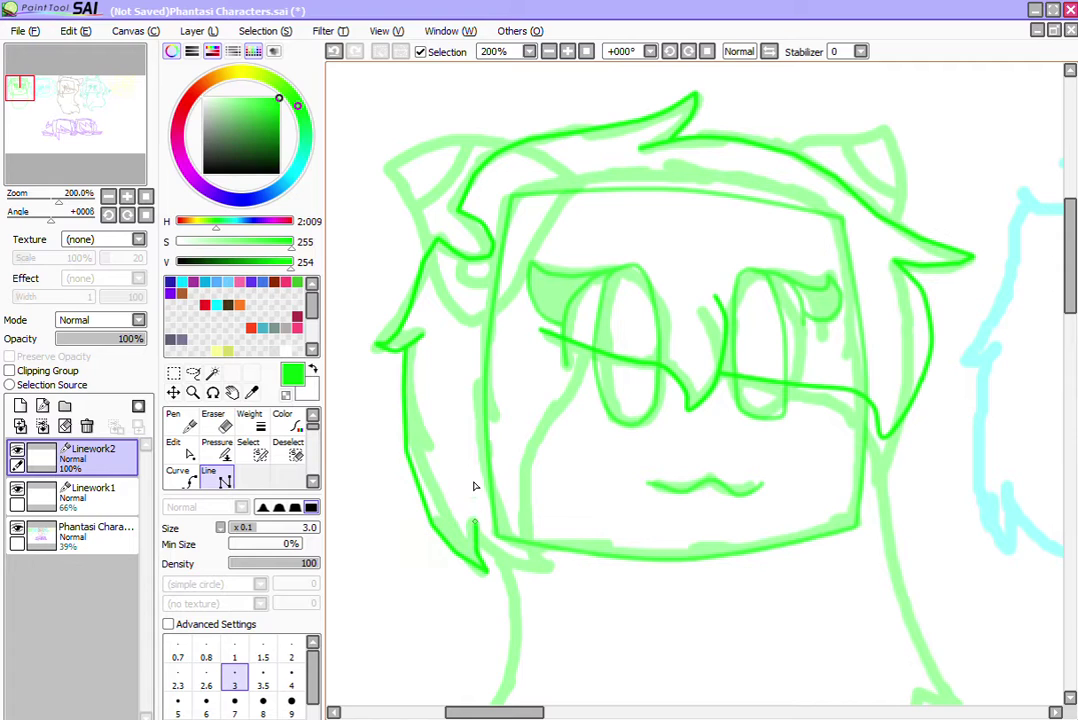
click(478, 545)
click(558, 563)
click(529, 532)
click(523, 504)
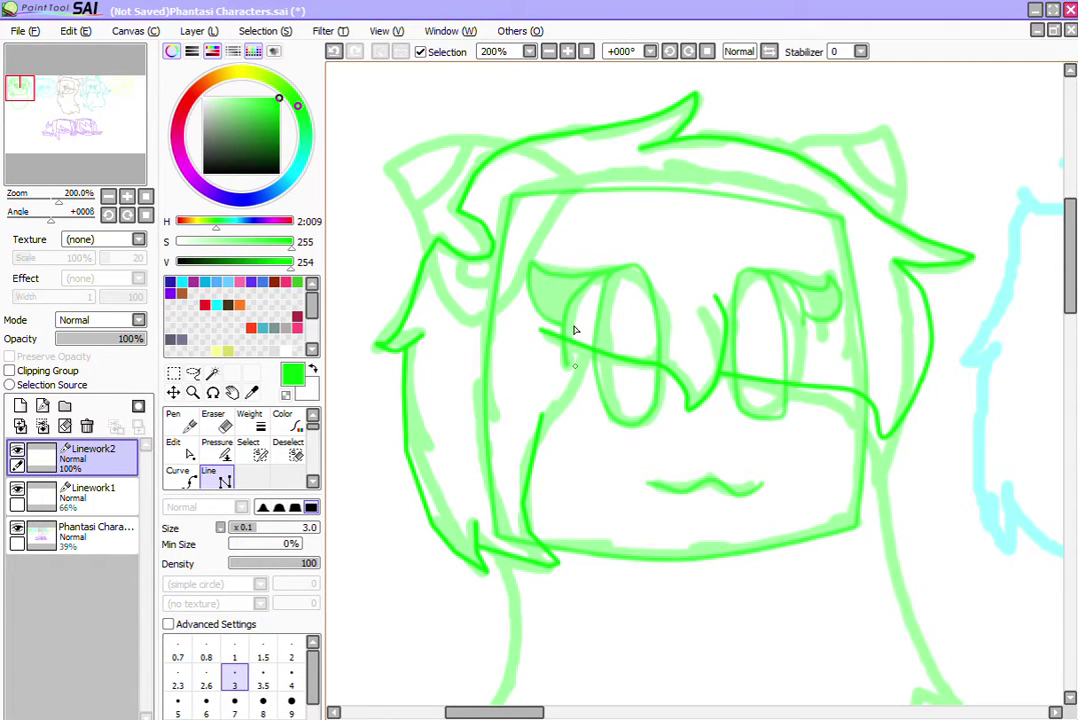
Step: Undo the straight-segment tracing of the left side lock
key(ctrl+z)
key(ctrl+z)
key(ctrl+z)
key(ctrl+z)
key(ctrl+z)
key(ctrl+z)
key(ctrl+z)
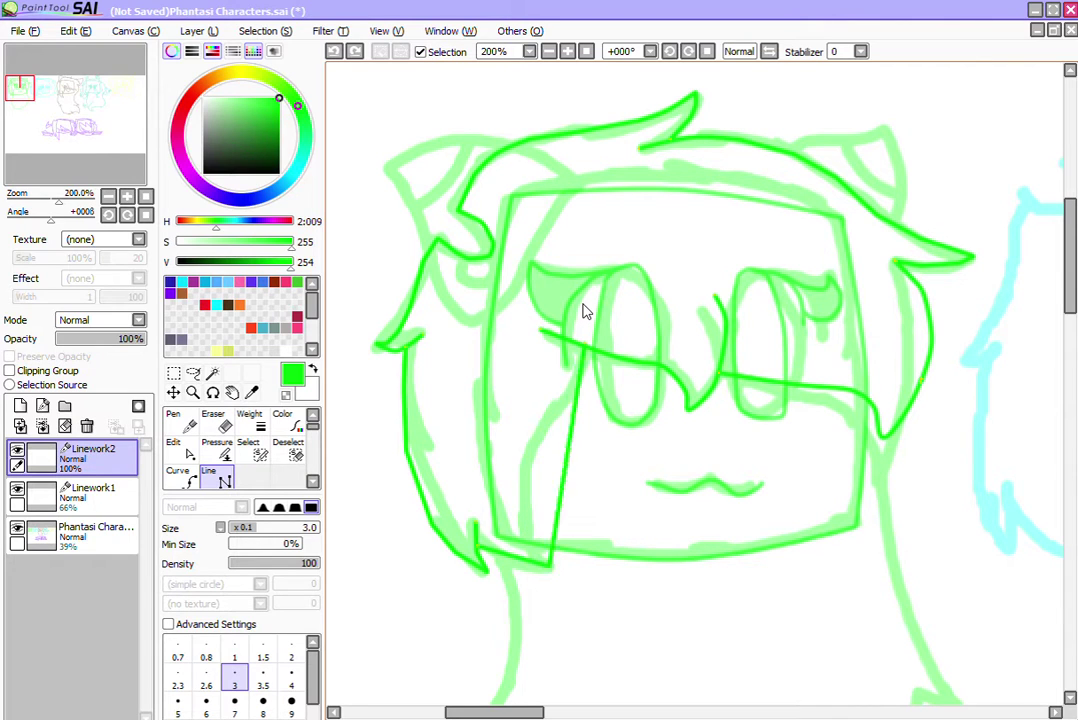
key(ctrl+z)
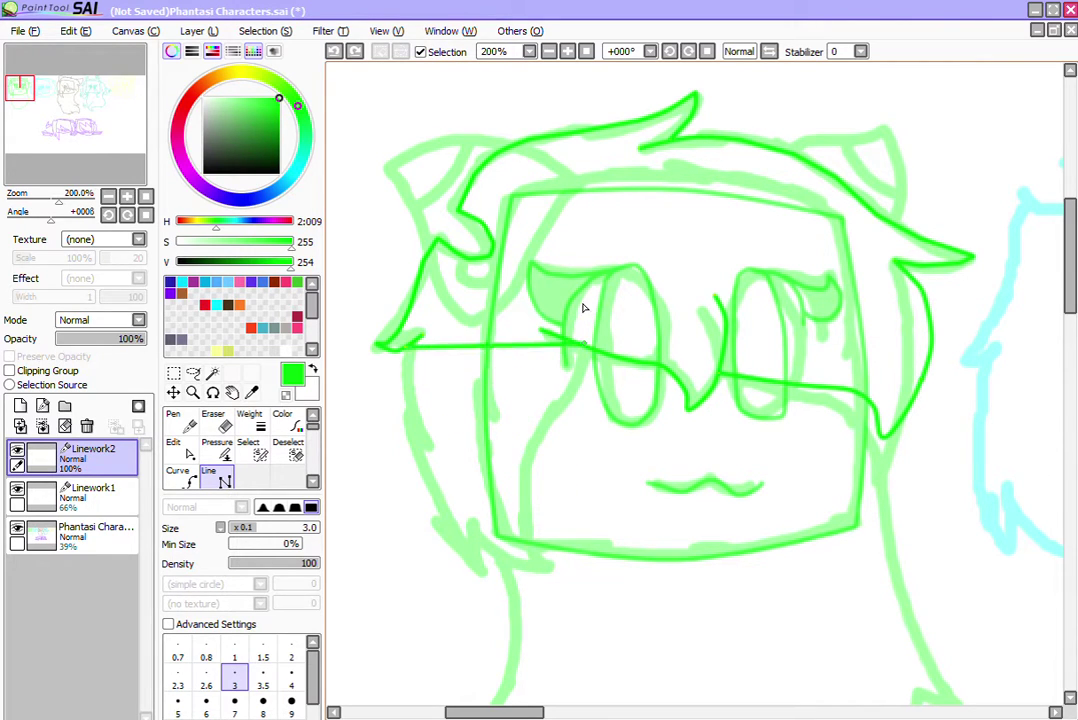
key(ctrl+z)
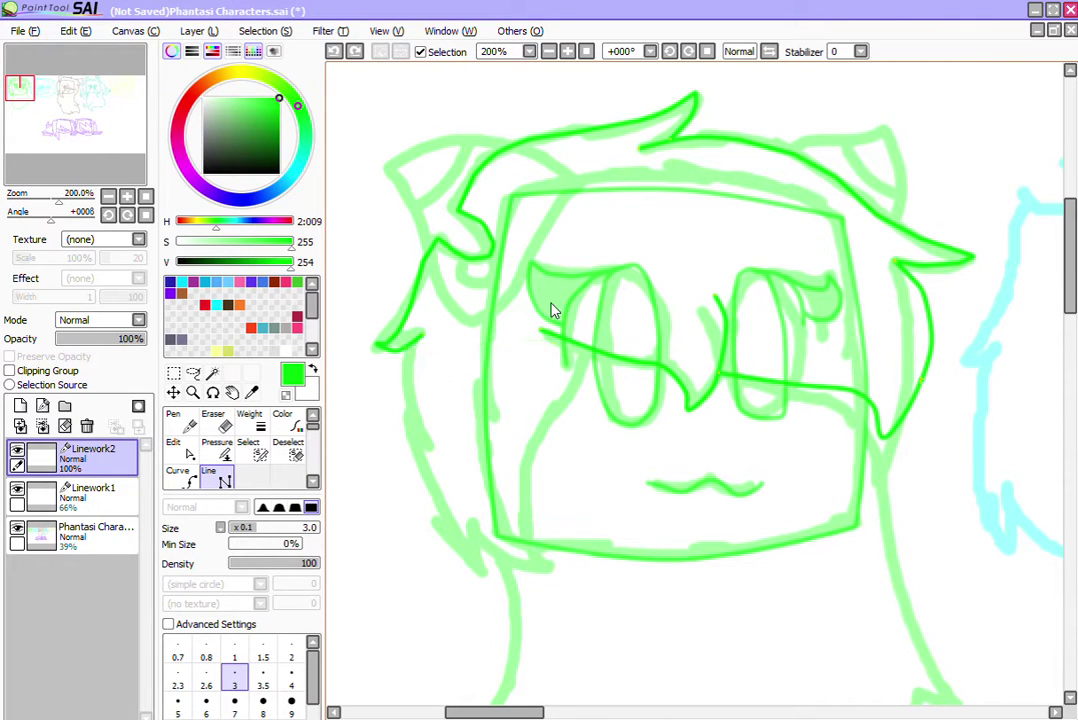
Step: Try to trace the left side lock with a curve from the spike around its lower points, and undo it
click(180, 477)
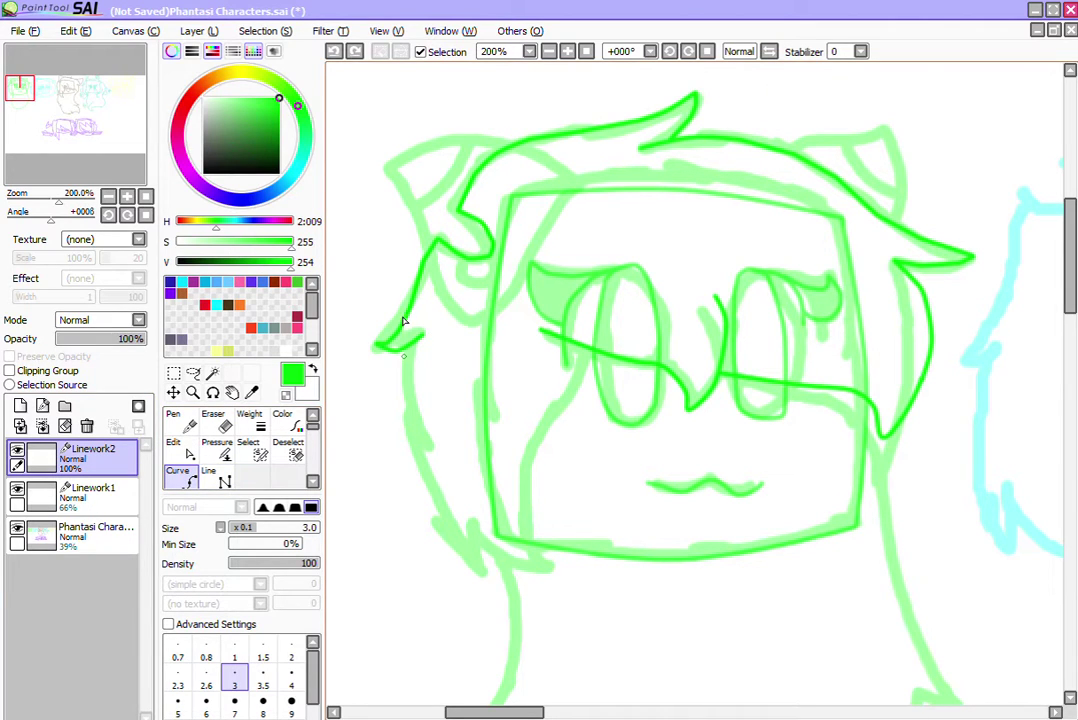
click(408, 348)
click(403, 394)
click(413, 443)
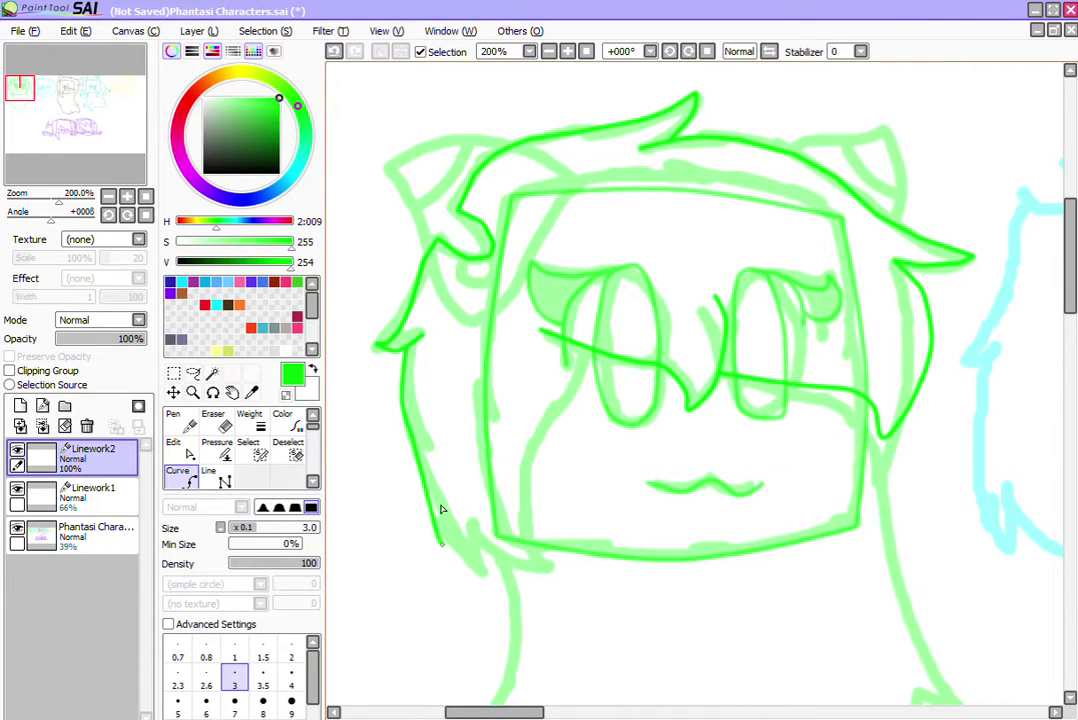
click(441, 543)
click(495, 590)
click(482, 555)
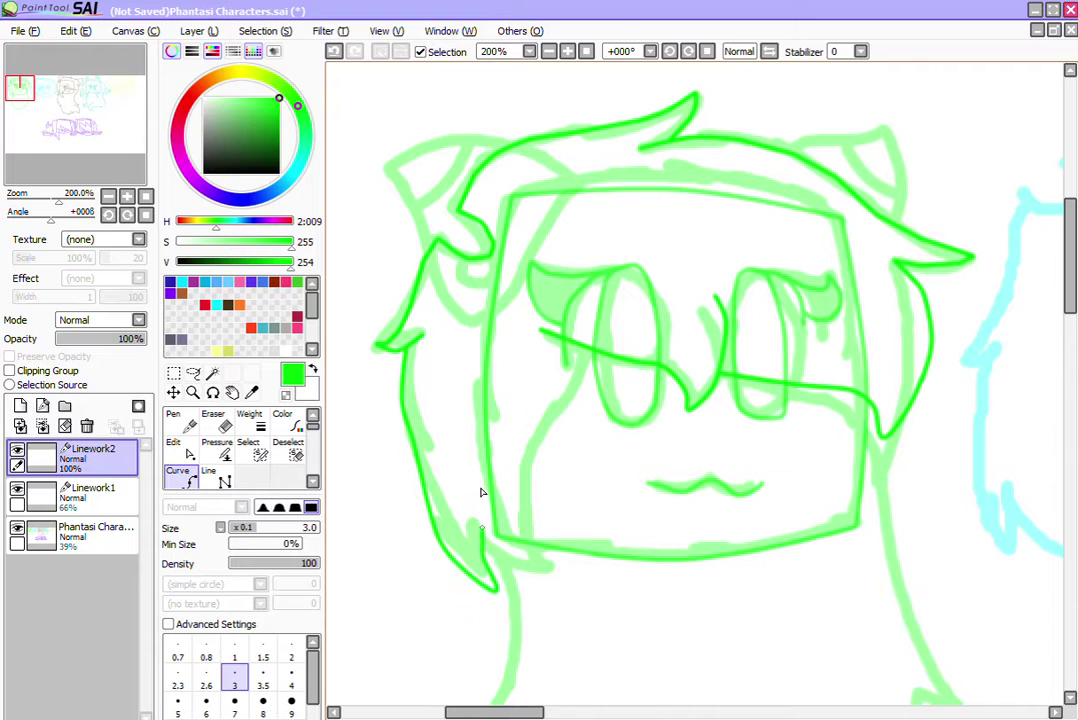
click(482, 528)
click(534, 565)
click(559, 569)
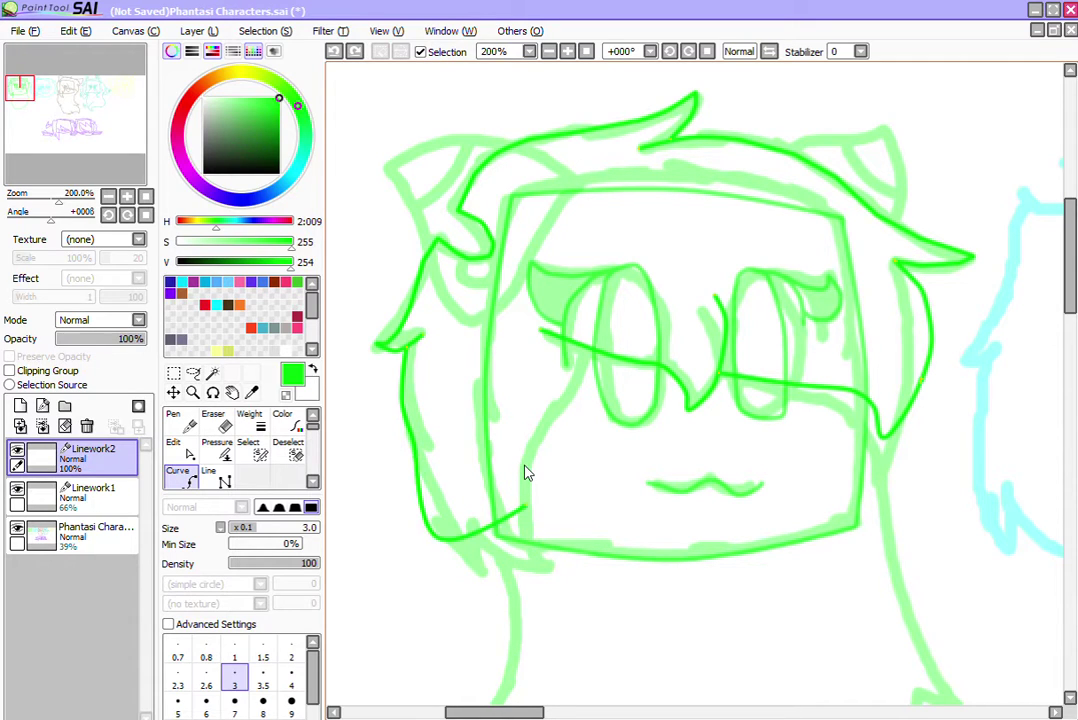
key(ctrl+z)
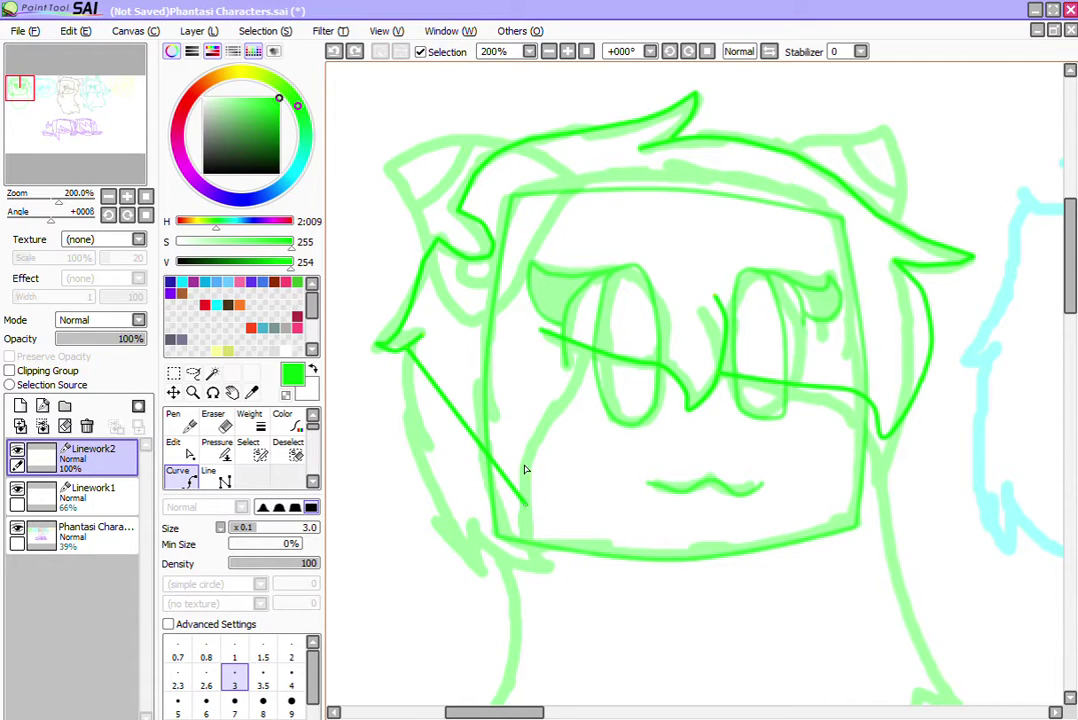
key(ctrl+z)
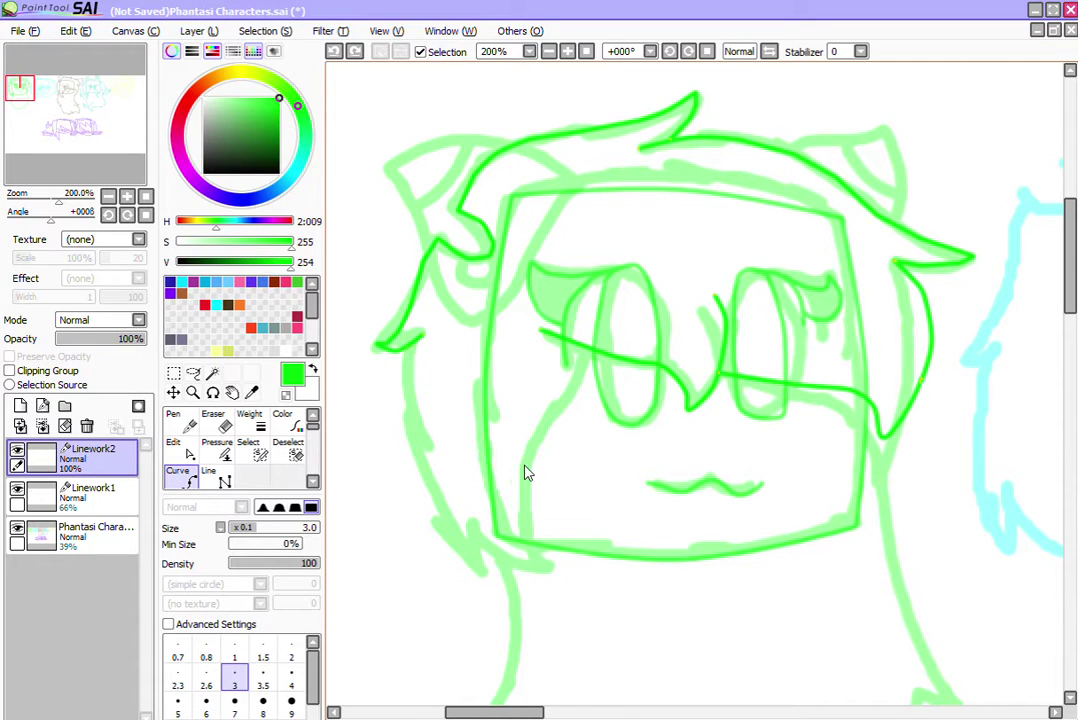
Step: Trace the left side lock with curves from the spike down to its two lower points and up to the fringe
click(405, 348)
click(398, 390)
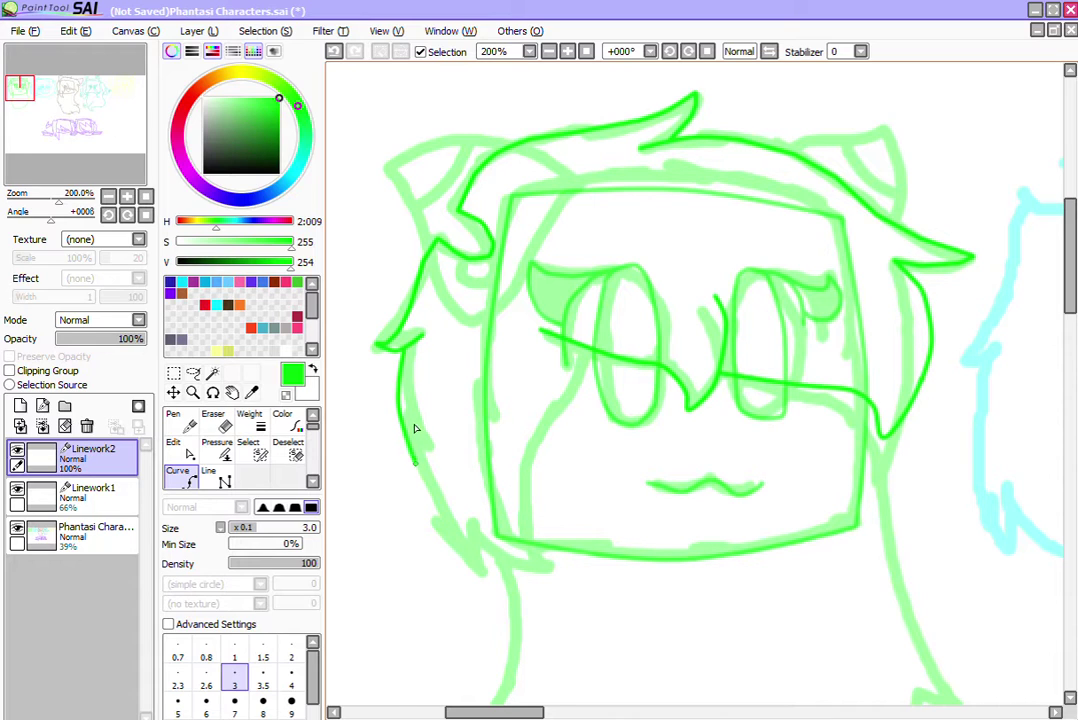
click(419, 467)
click(450, 547)
click(477, 585)
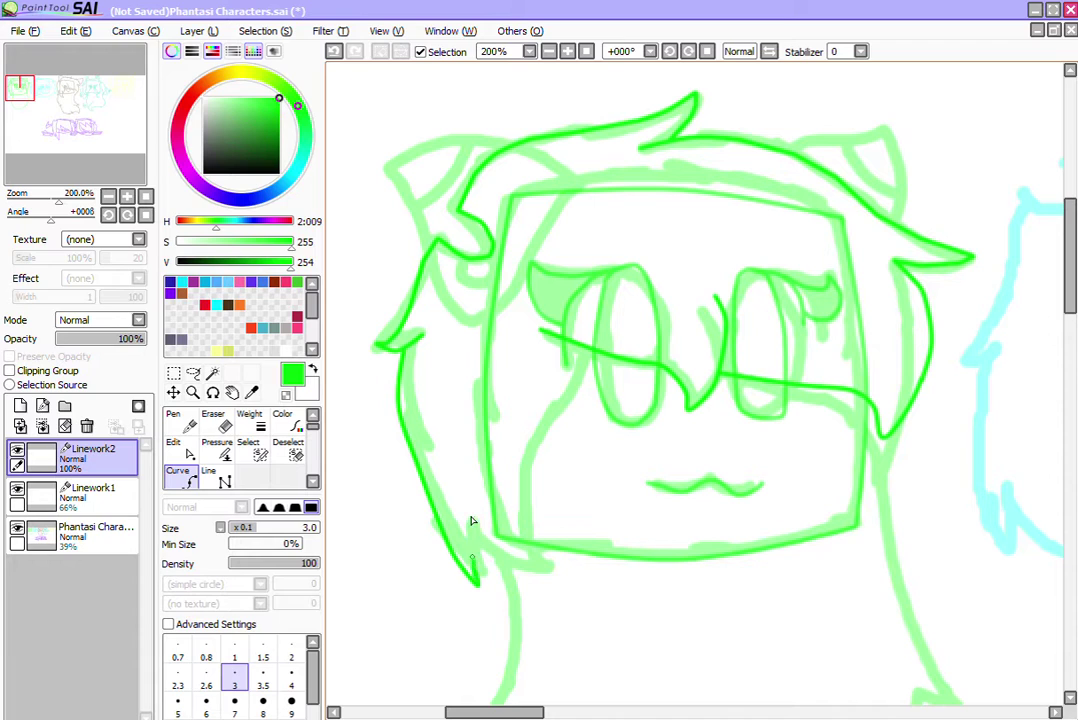
click(475, 527)
click(514, 570)
click(549, 574)
click(532, 524)
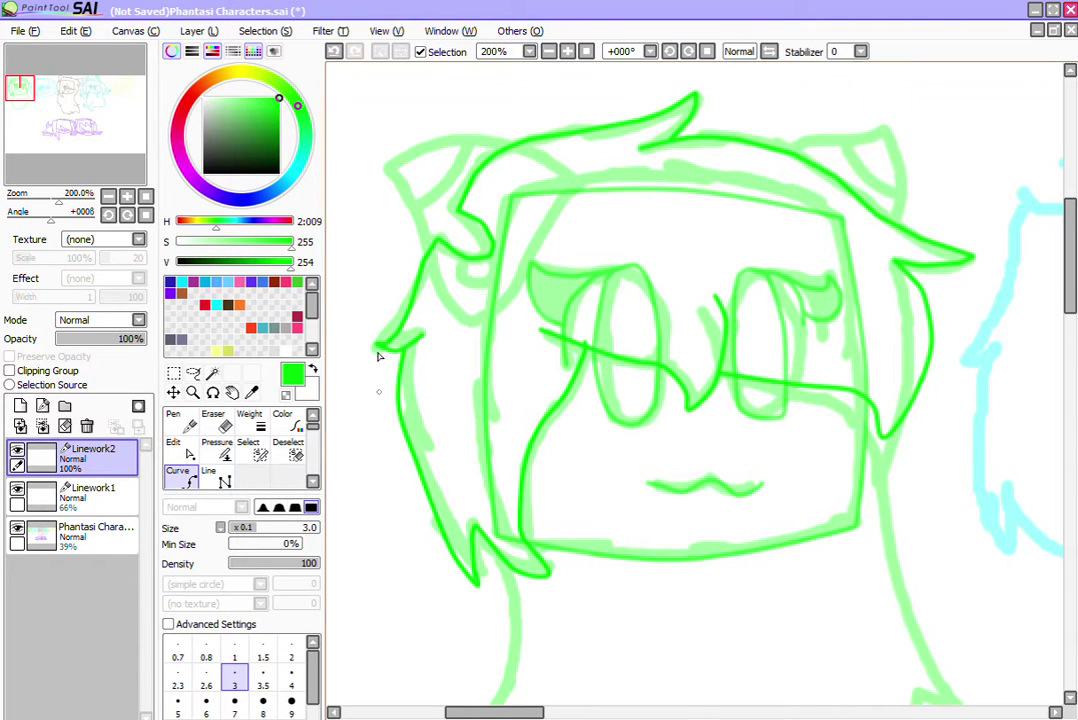
Step: Adjust the control points on the left side lock's inner edge so it meets the fringe and bends smoothly
click(175, 444)
click(585, 344)
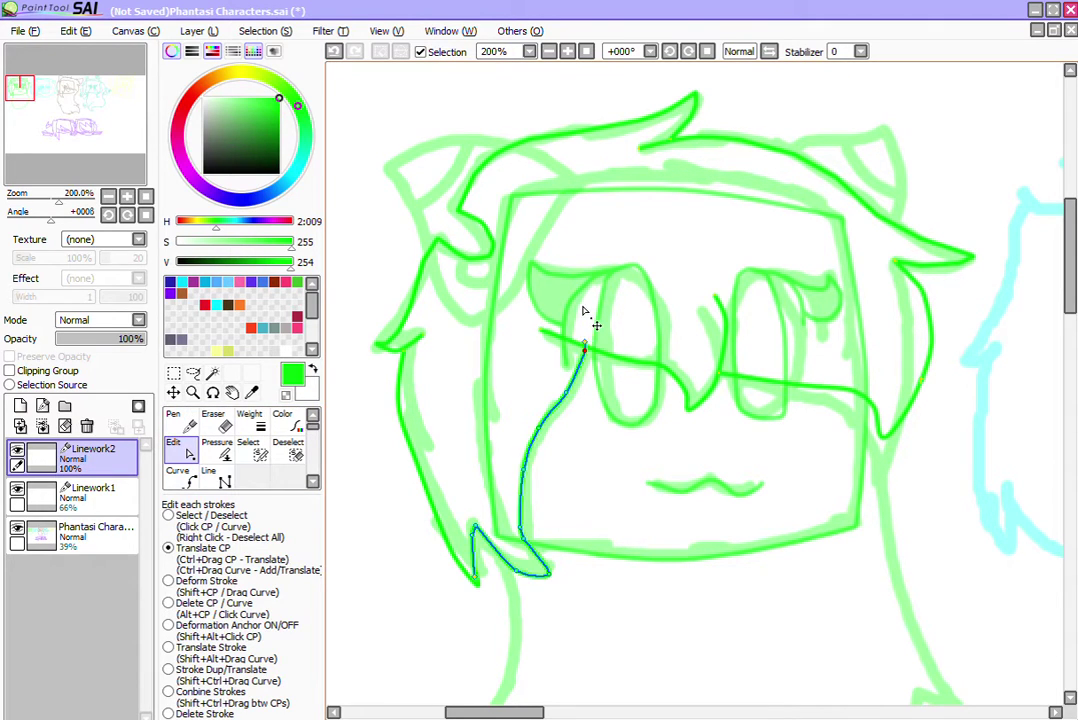
right_click(584, 310)
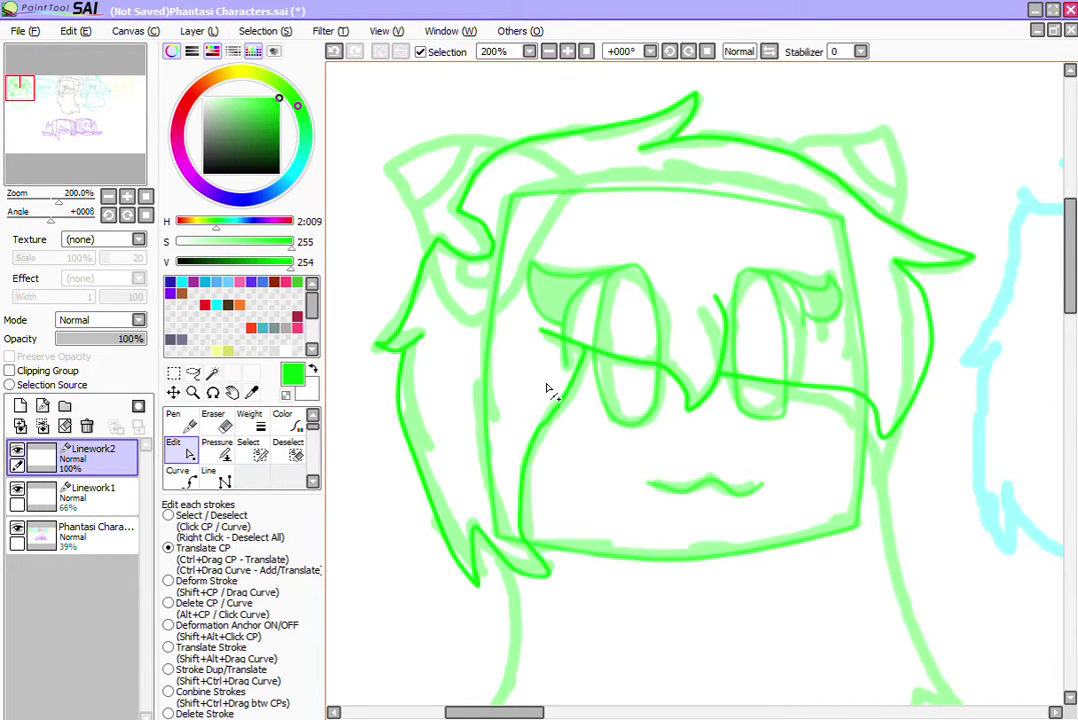
click(519, 475)
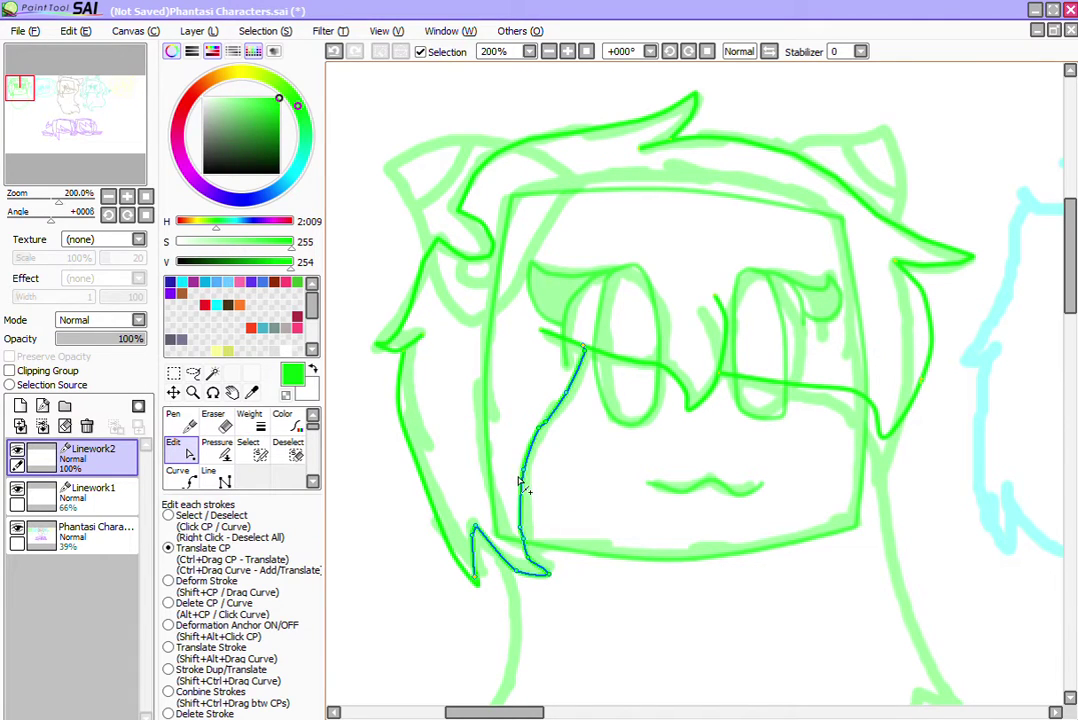
drag(538, 427, 536, 436)
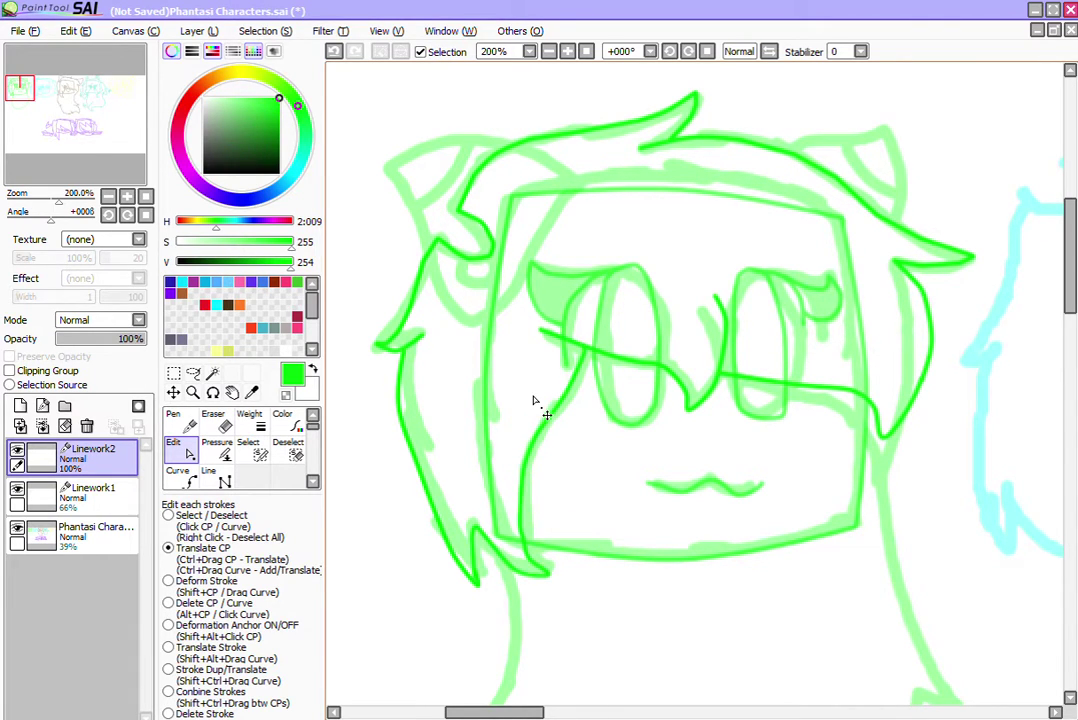
right_click(538, 540)
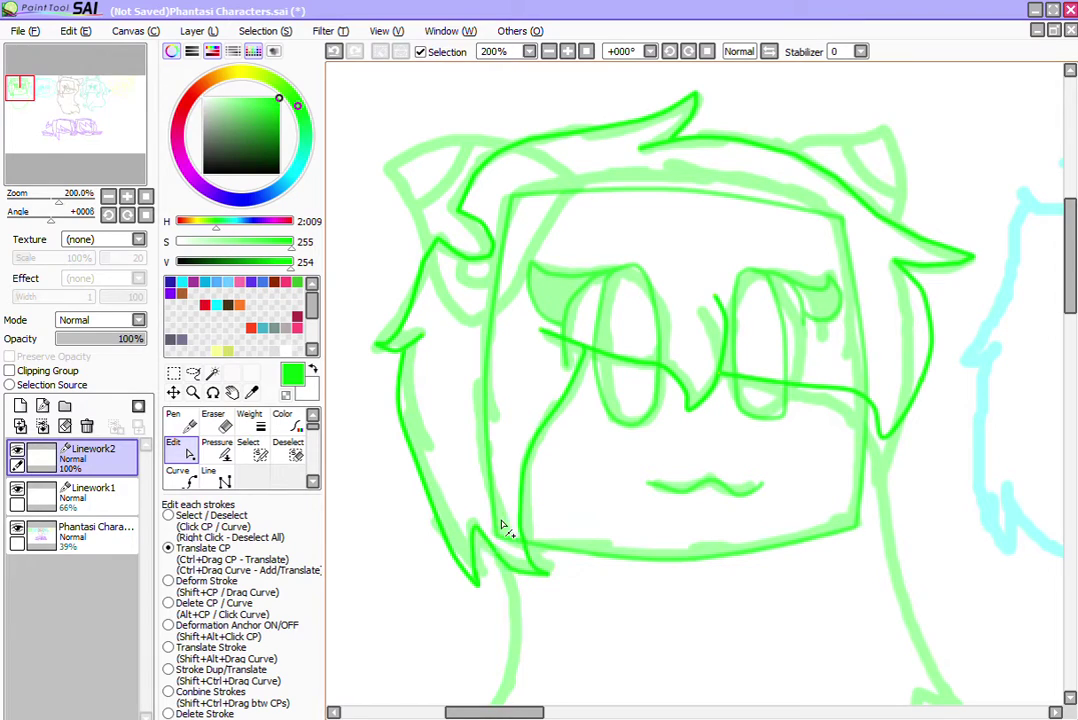
Step: Move the left side lock's lower tip outward and reshape its outer edge by adjusting control points
mouse_move(491, 516)
mouse_down()
mouse_move(468, 514)
mouse_move(474, 535)
mouse_move(467, 514)
mouse_move(484, 548)
mouse_up()
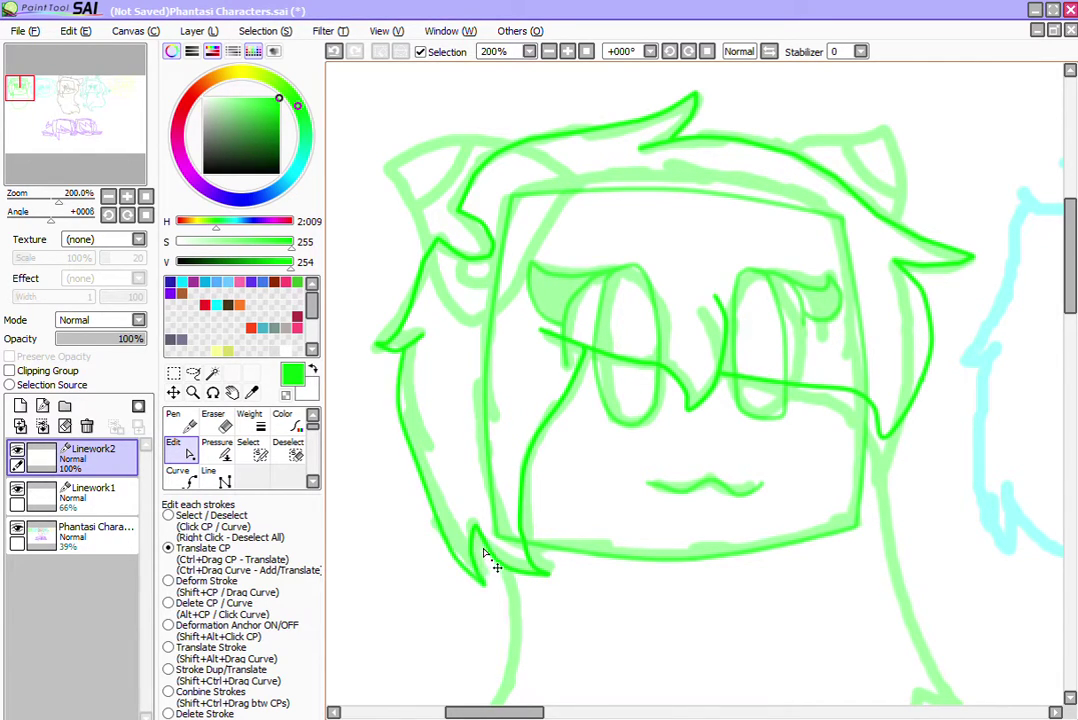
click(481, 565)
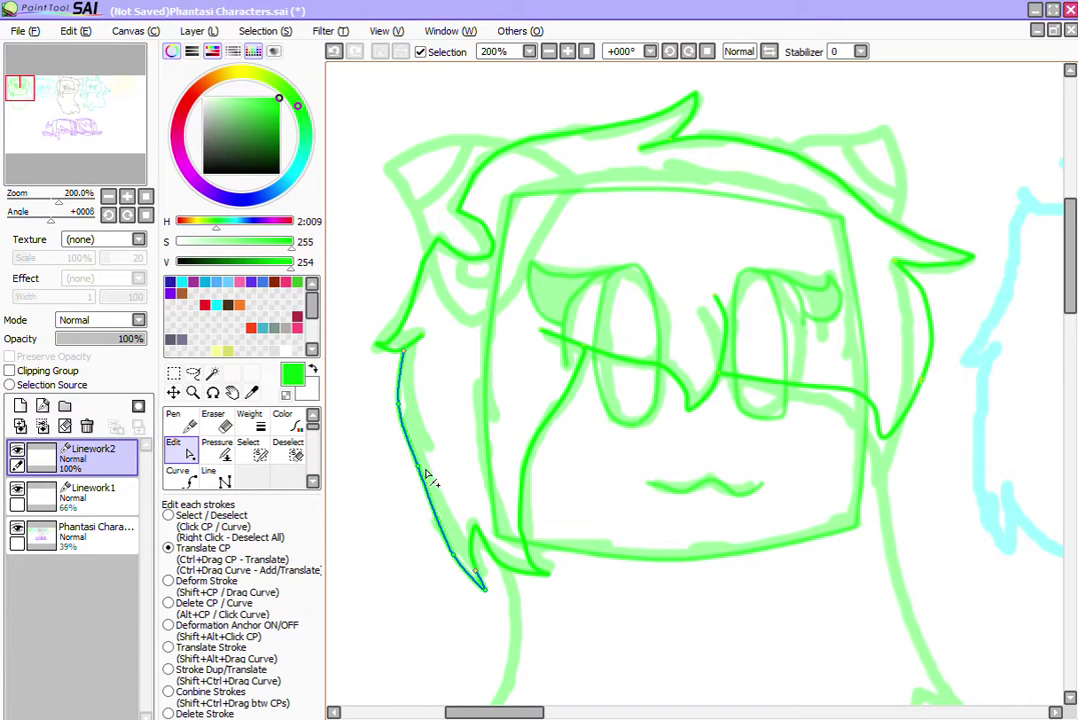
drag(431, 469, 426, 469)
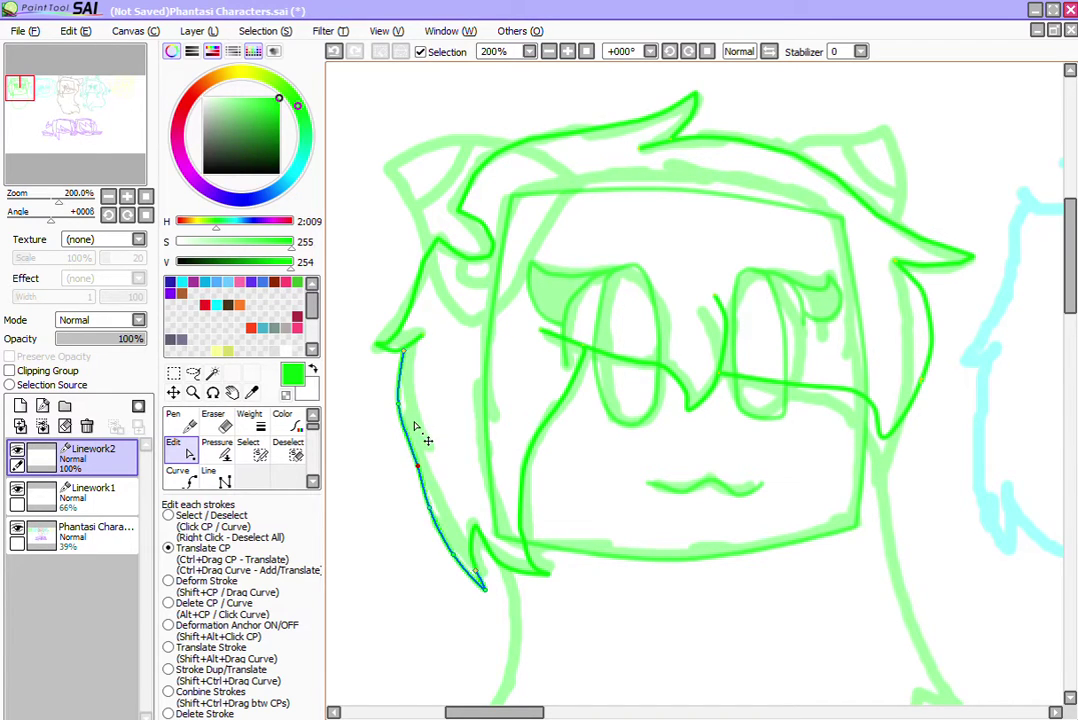
drag(414, 421, 414, 423)
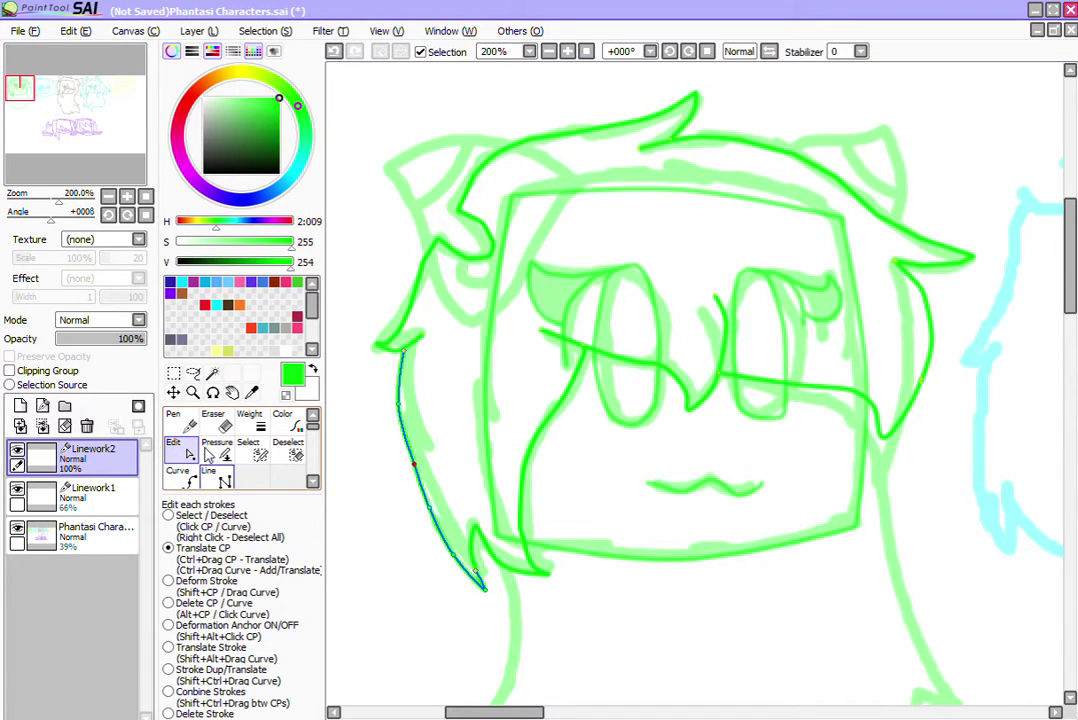
Step: Trace the left ear with its inner line, the small oval below it and the right ear's outline using curves
click(180, 477)
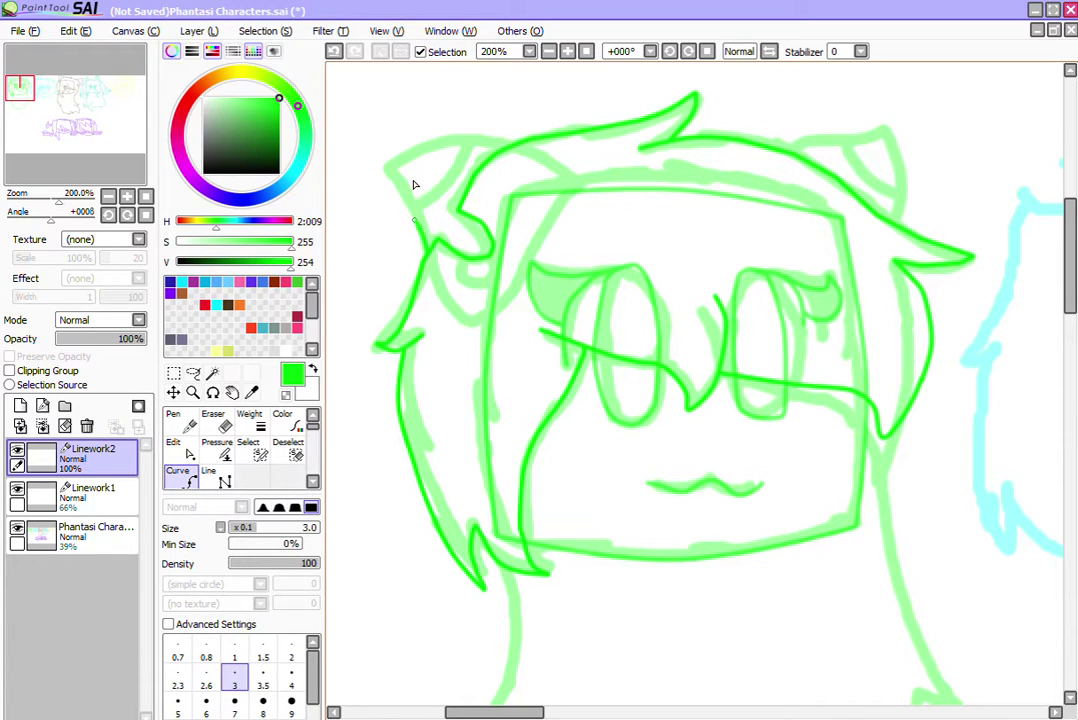
click(383, 131)
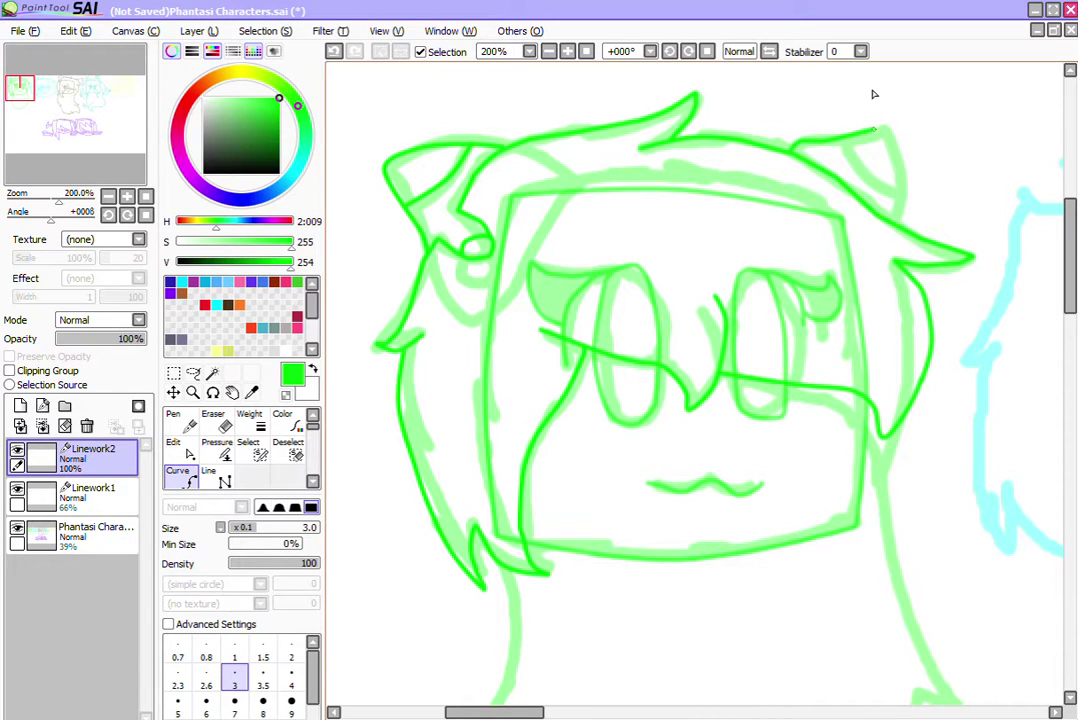
click(893, 155)
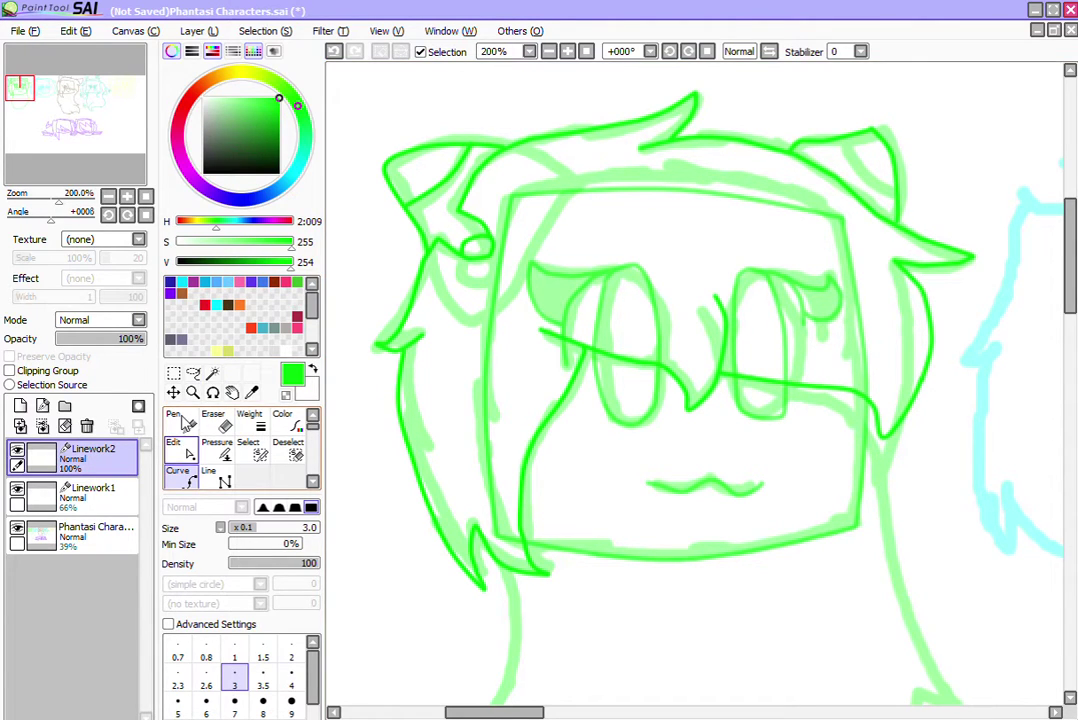
Step: Set the Linework1 layer to 100% opacity and merge the Linework2 layer down into it
click(177, 446)
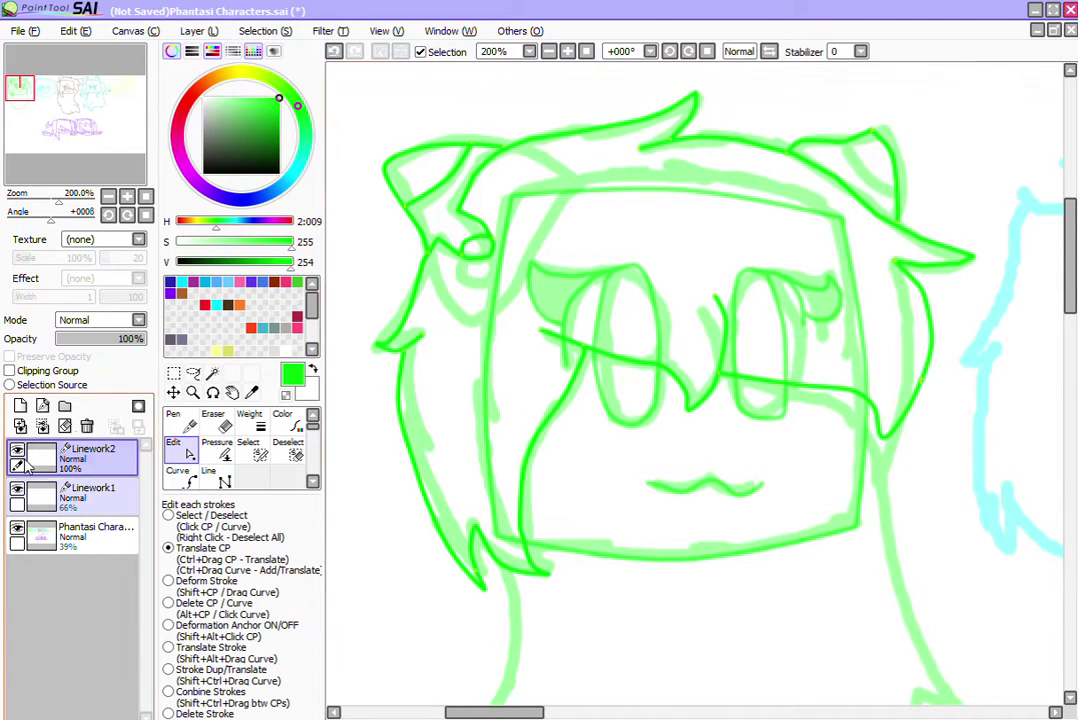
click(60, 490)
drag(118, 339, 159, 296)
click(84, 456)
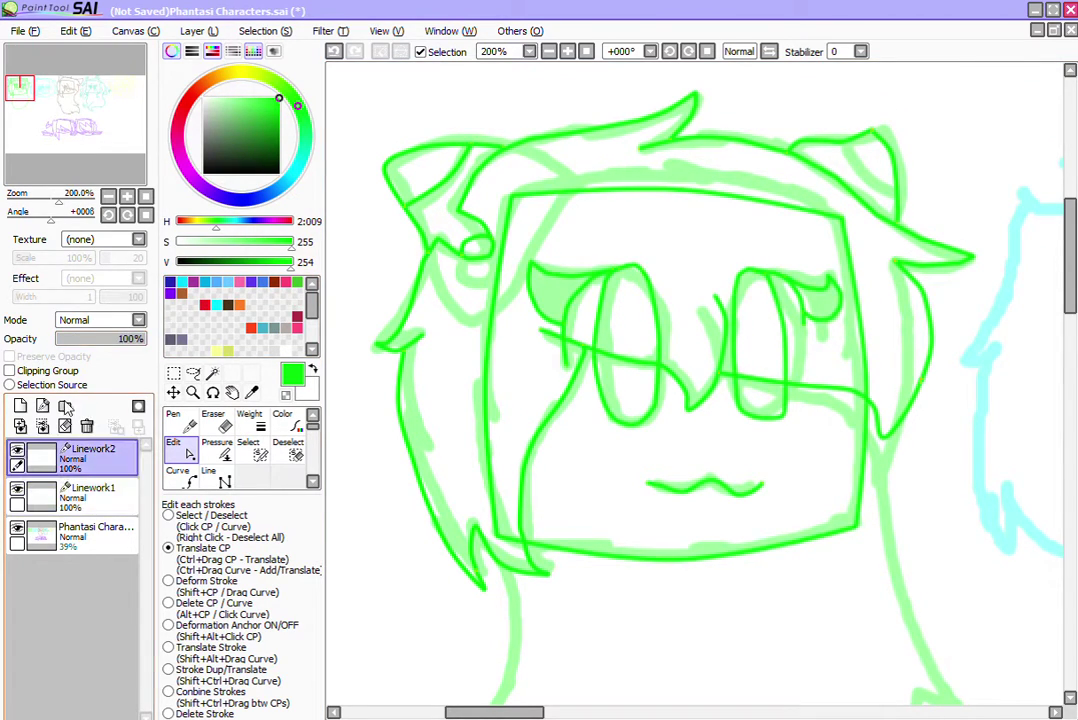
click(43, 426)
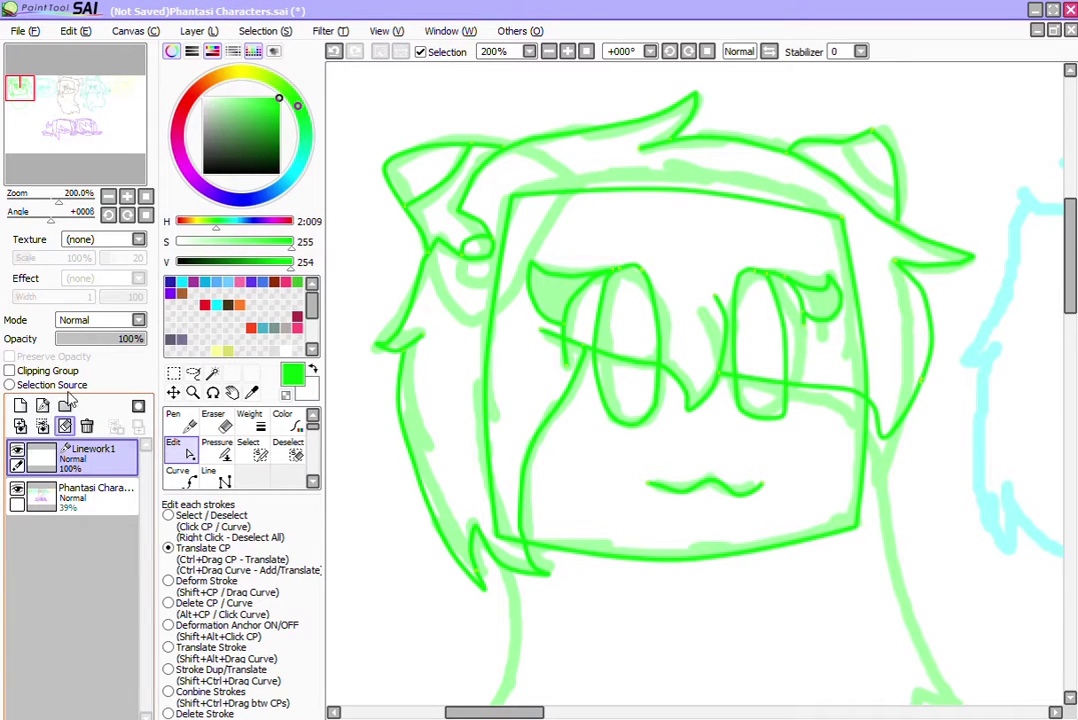
Step: Trace the green character's body outline with curves, from the left side lock around the rounded bottom and both side spikes up to the face
click(178, 477)
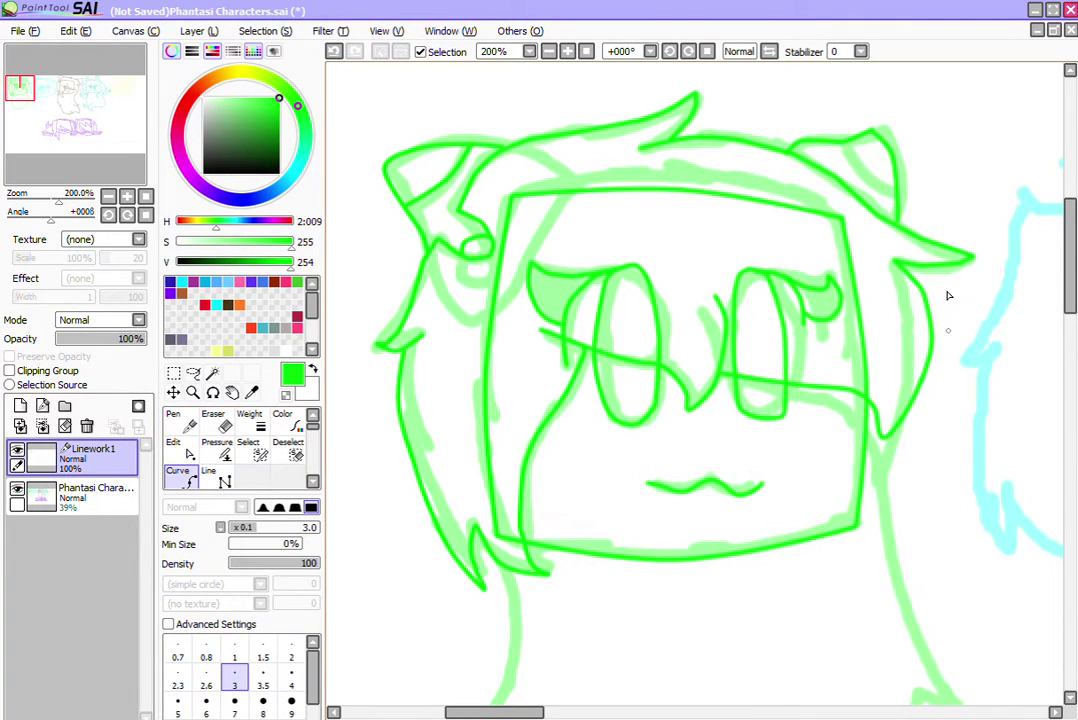
scroll(903, 205, down, 5)
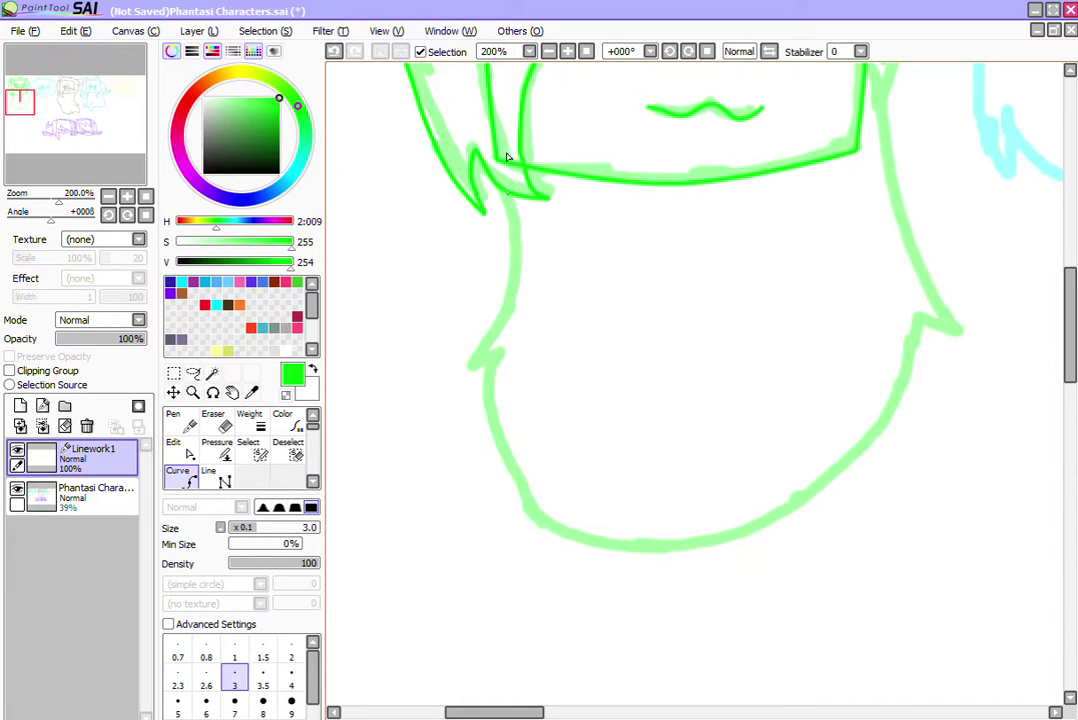
click(507, 192)
click(522, 250)
click(486, 346)
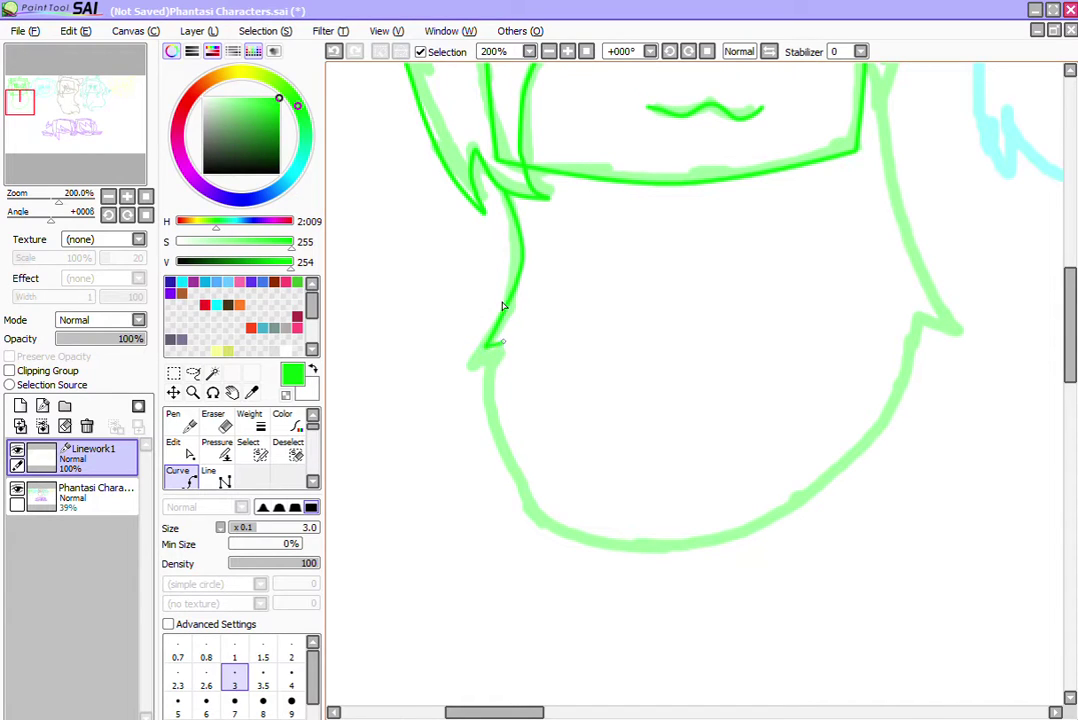
click(501, 342)
click(512, 468)
click(700, 537)
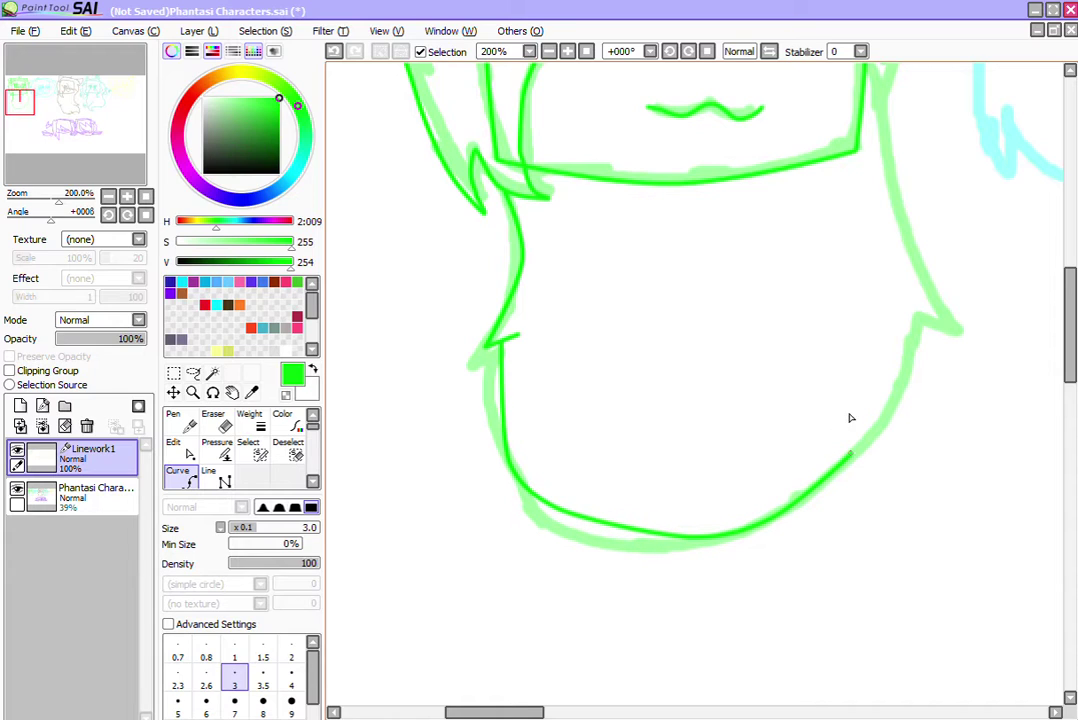
click(920, 326)
click(898, 306)
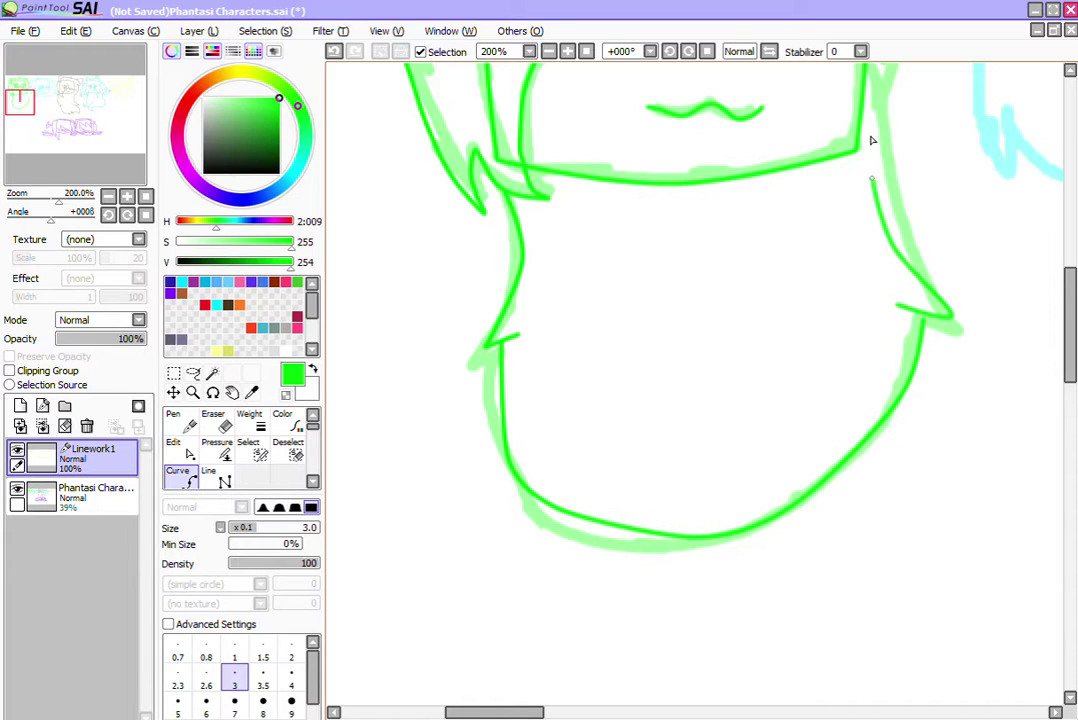
Step: Adjust control points around the body's left and right spikes so the adjoining curves bend smoothly along the sketch
click(217, 448)
click(174, 447)
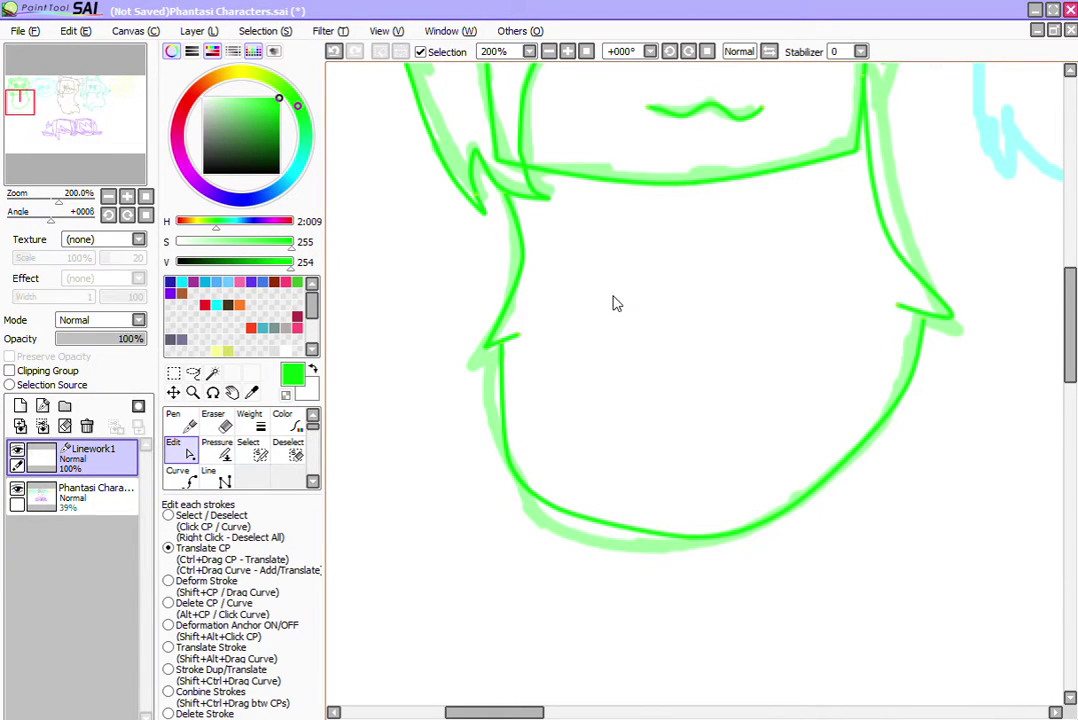
click(502, 313)
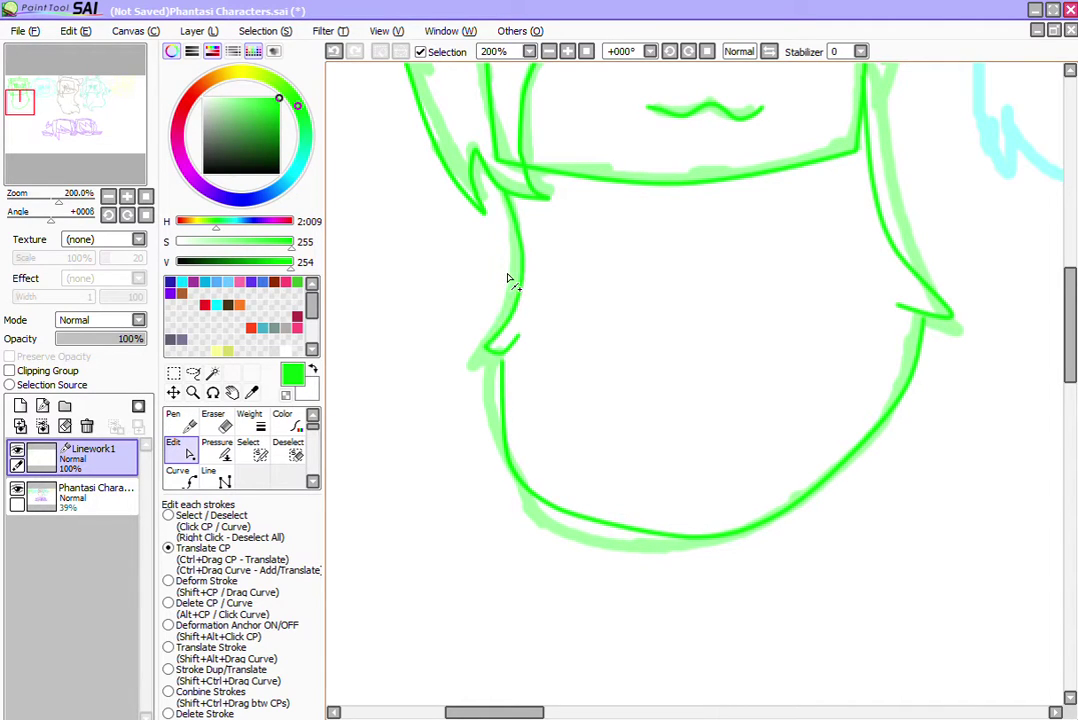
click(502, 327)
drag(502, 323, 500, 314)
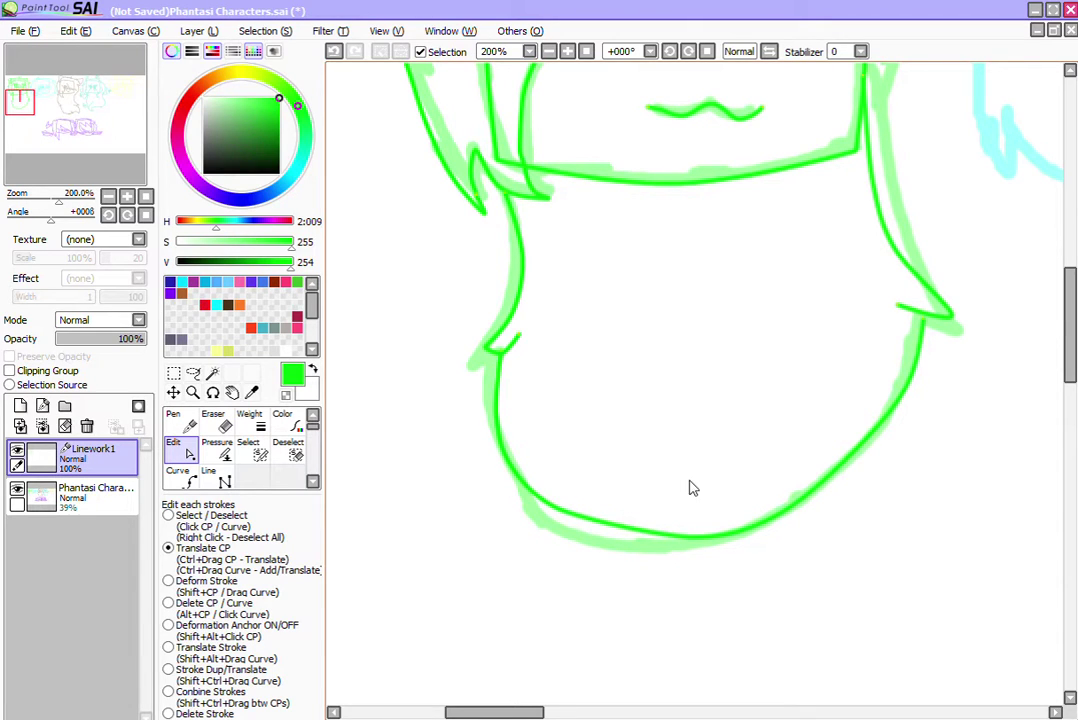
click(926, 292)
right_click(928, 296)
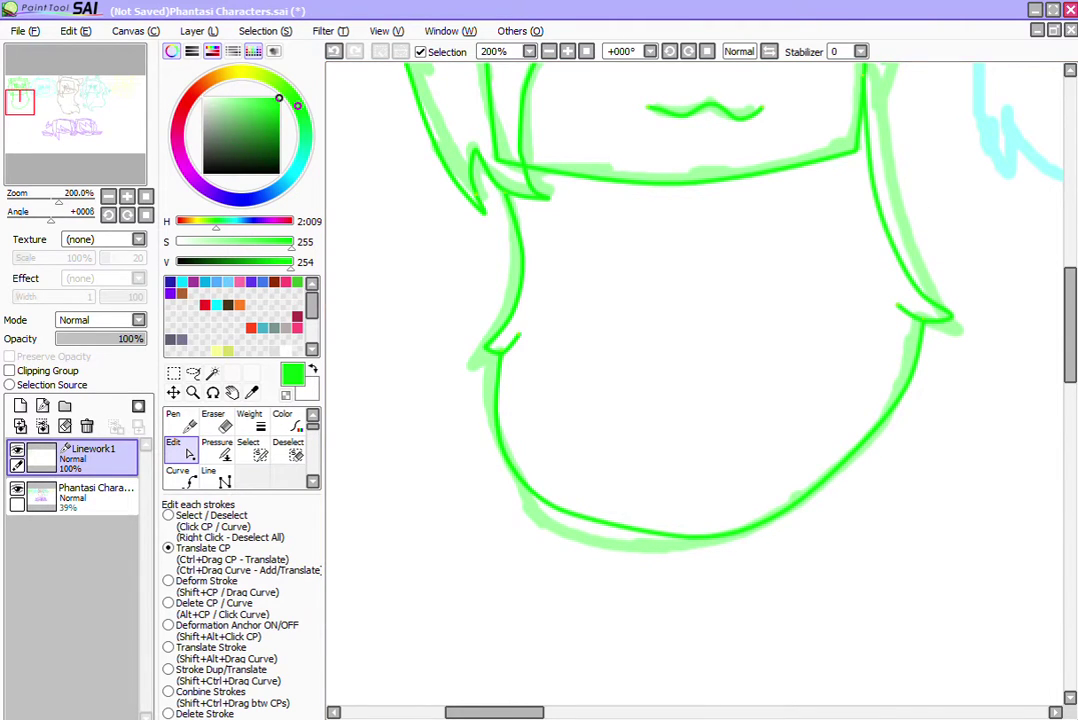
Step: Draw a straight inner line across the green character's right ear and bend it into a curve
scroll(1045, 215, up, 5)
scroll(1045, 215, up, 2)
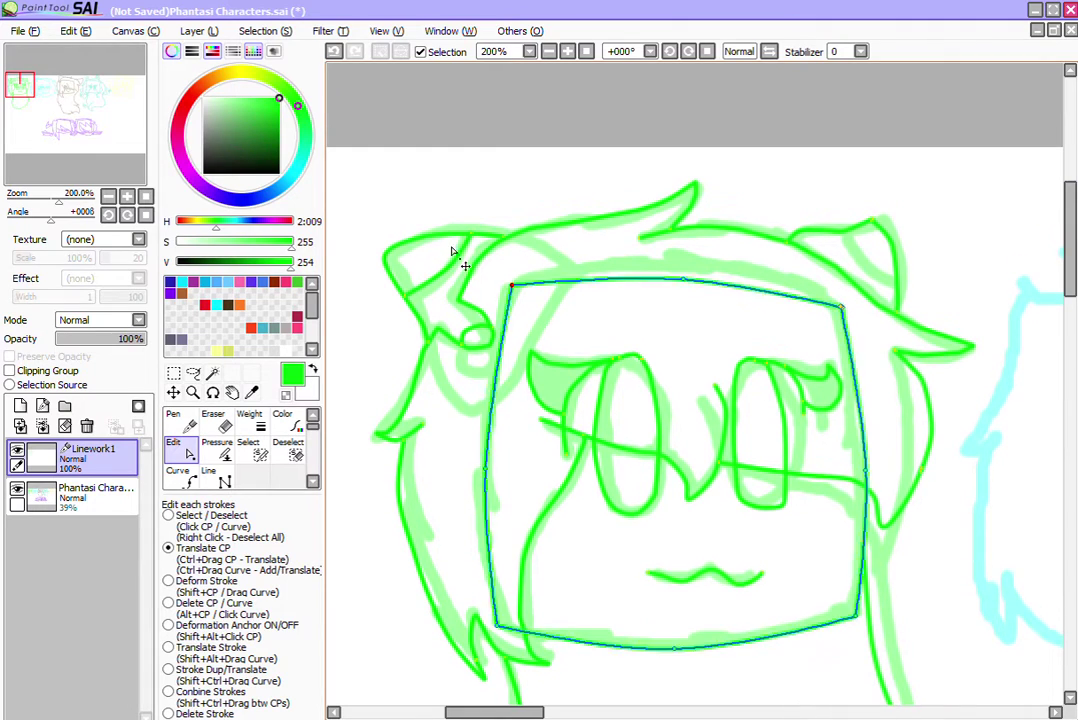
click(212, 477)
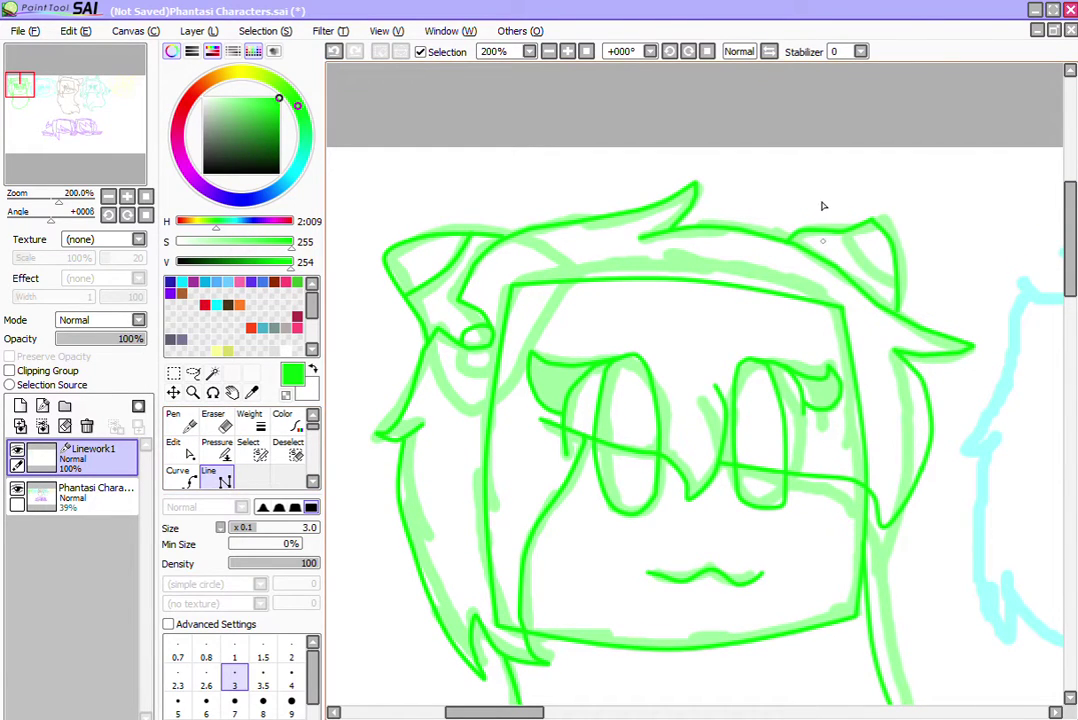
click(840, 236)
click(177, 448)
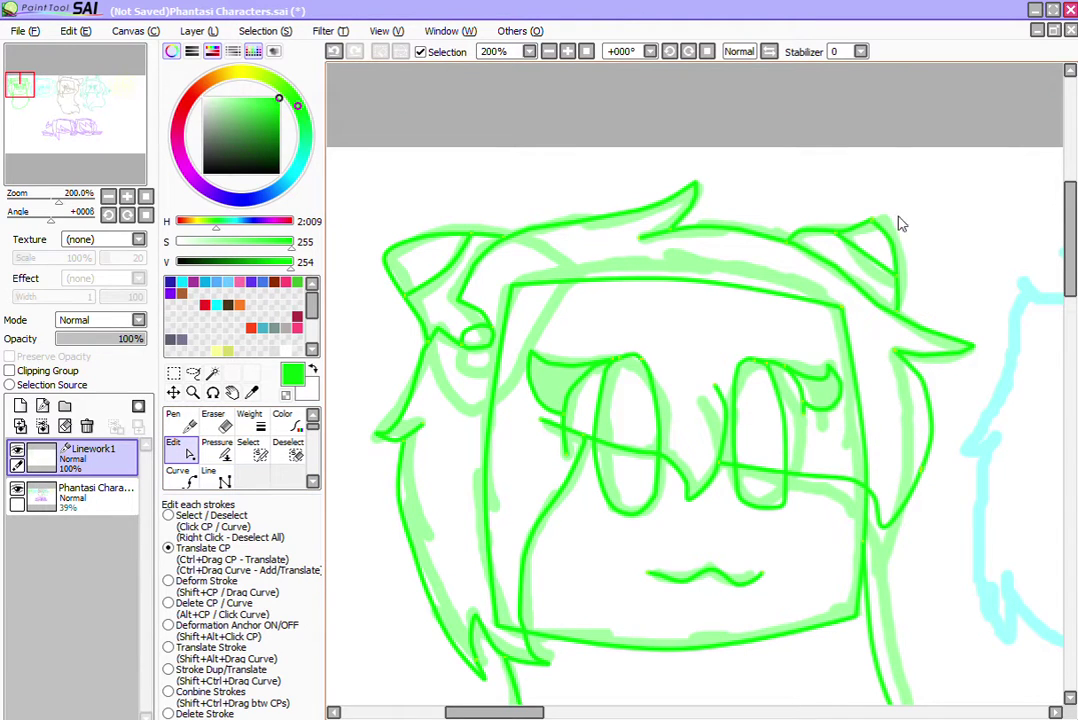
drag(862, 229, 860, 234)
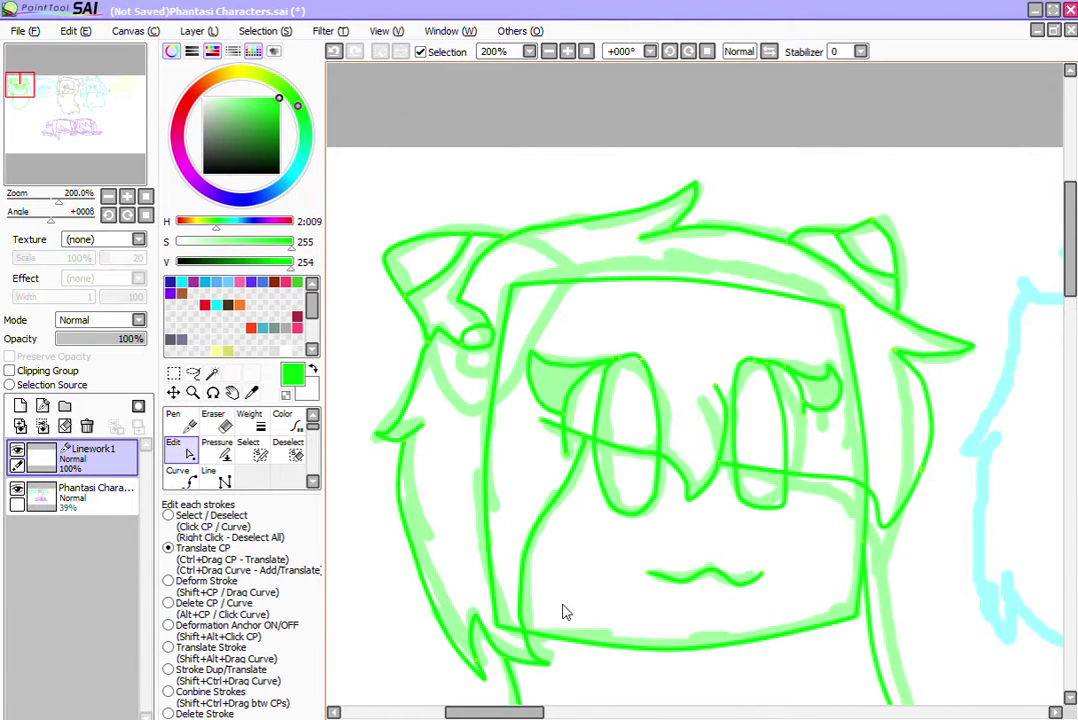
Step: Bring the cyan character sketch beside the green one into view
drag(480, 710, 578, 683)
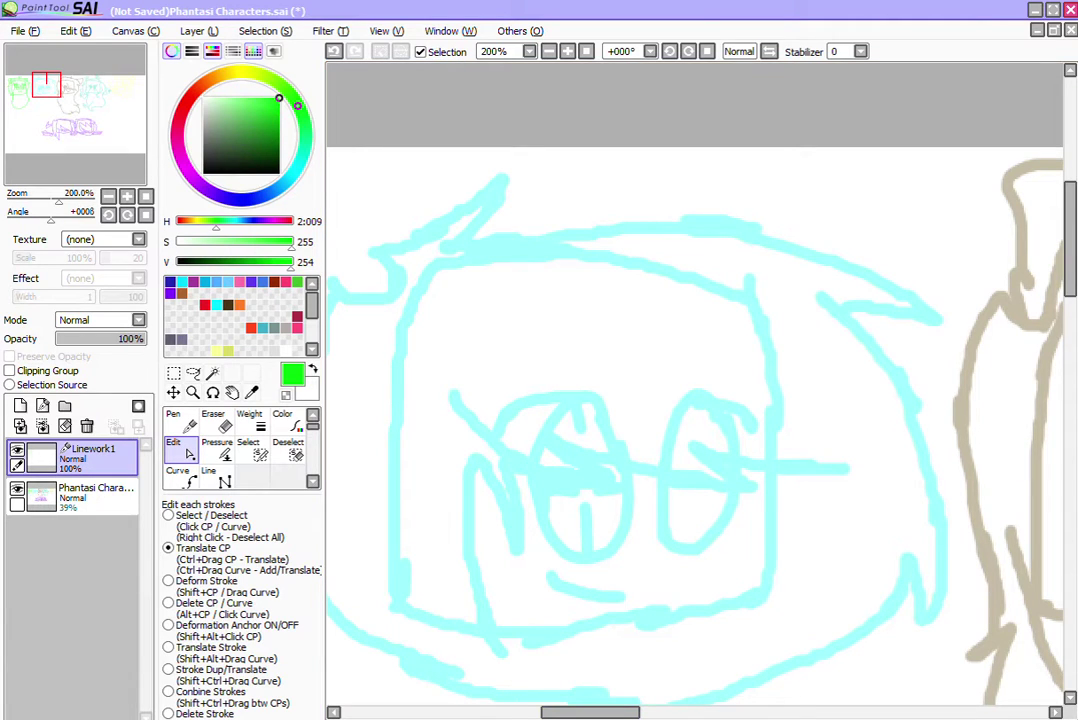
key(ctrl+e)
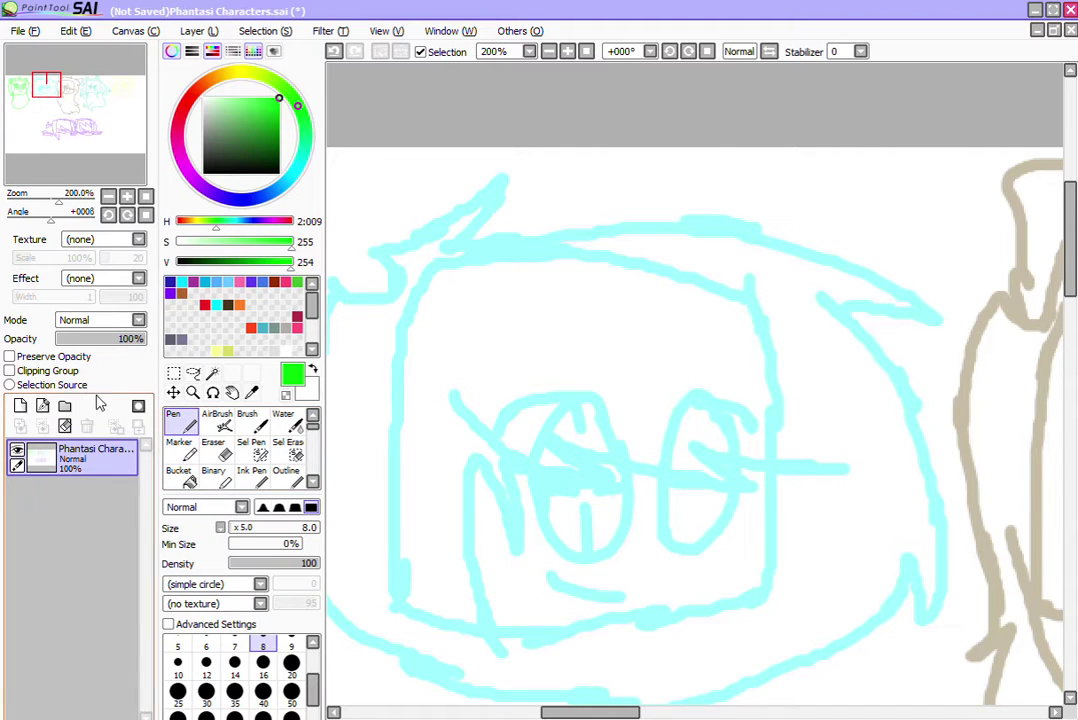
key(ctrl+z)
key(ctrl+y)
key(ctrl+z)
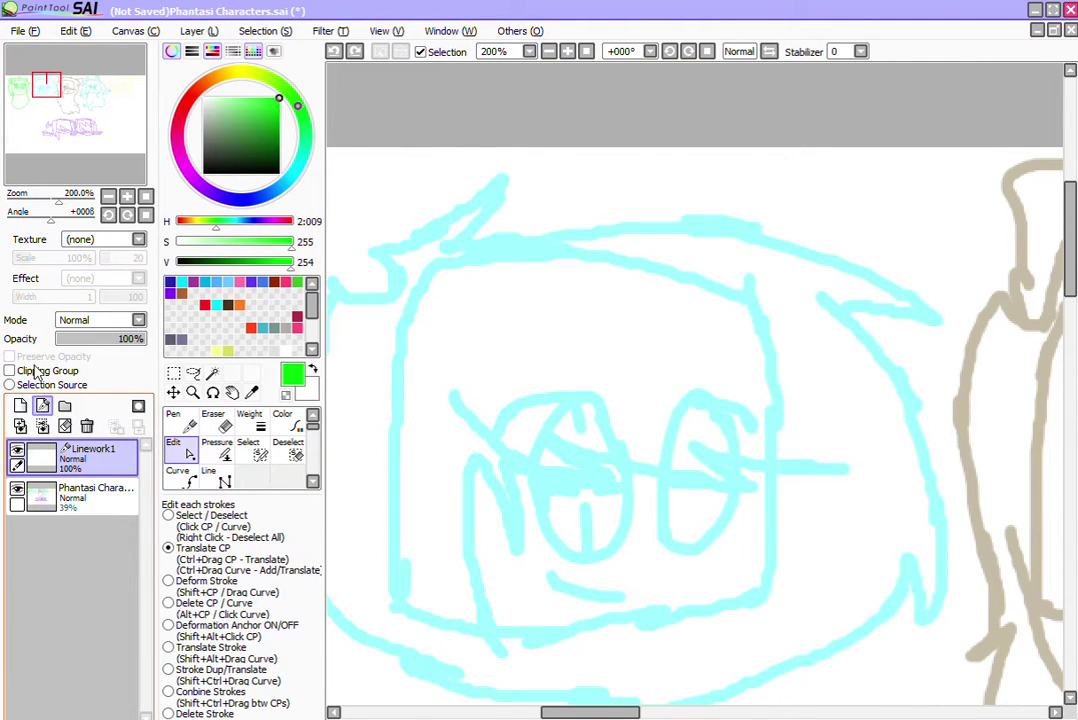
Step: Add a second linework layer and sample the cyan line colour from the sketch layer at 100% opacity before dimming that layer to 51%
click(42, 405)
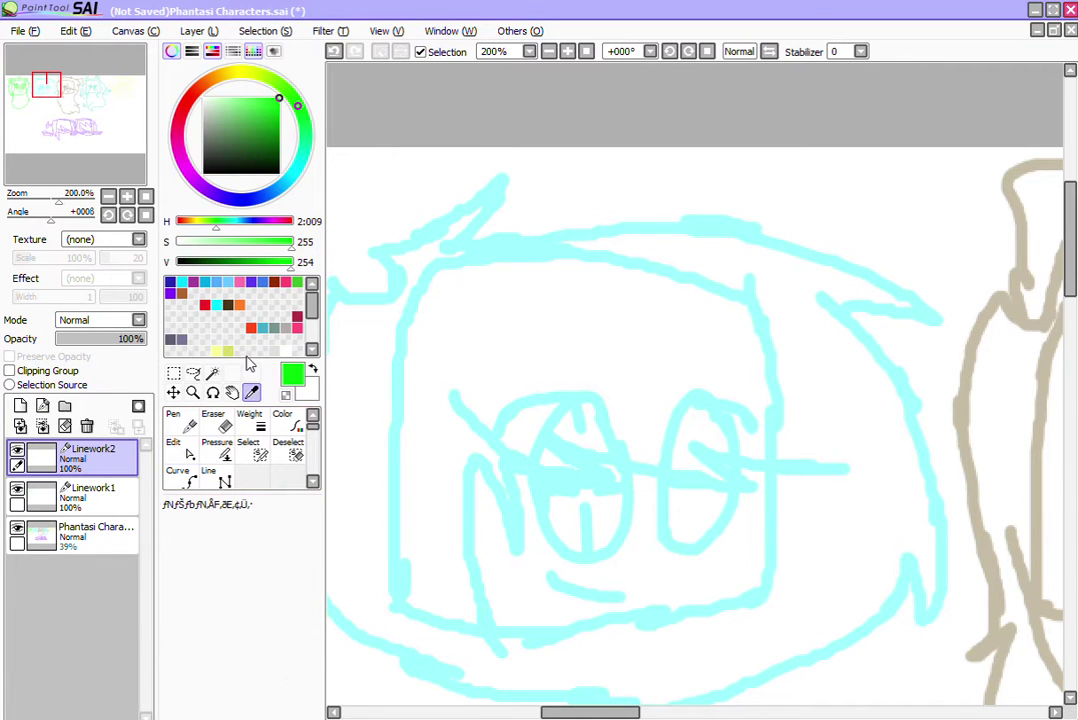
click(95, 532)
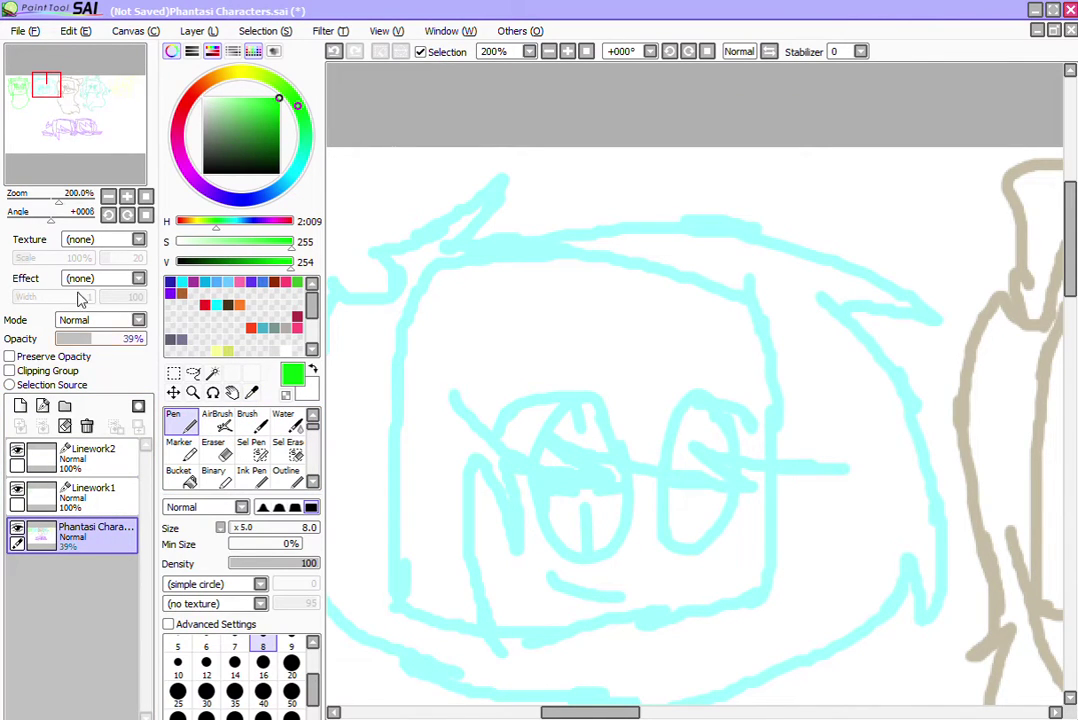
drag(90, 338, 146, 338)
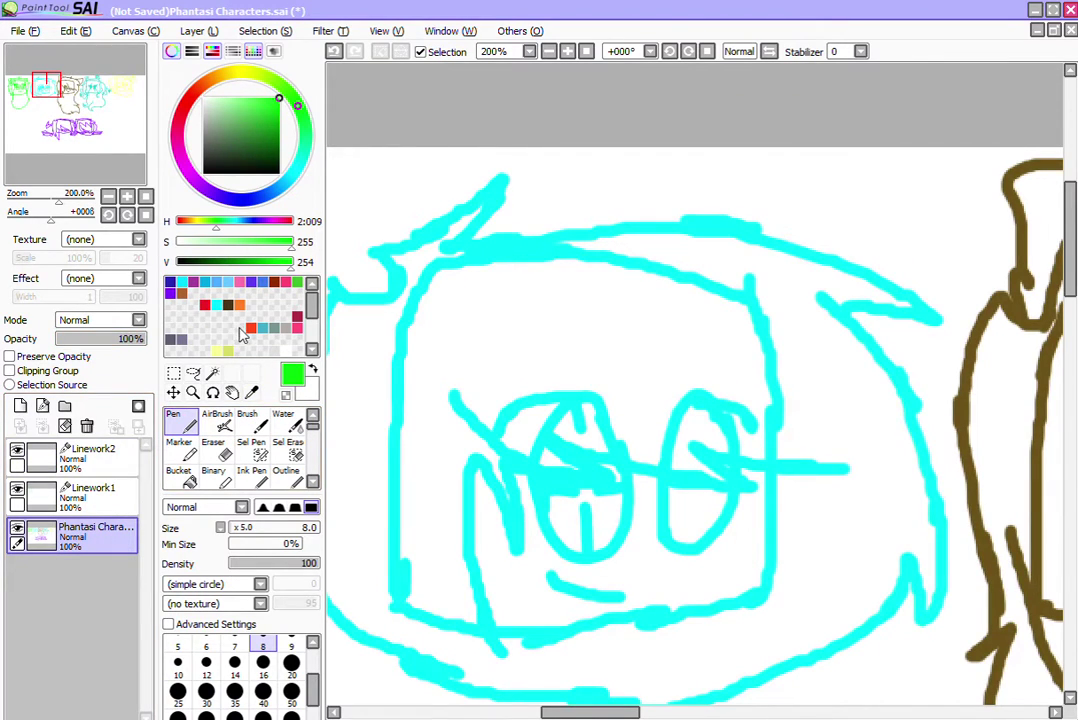
click(251, 392)
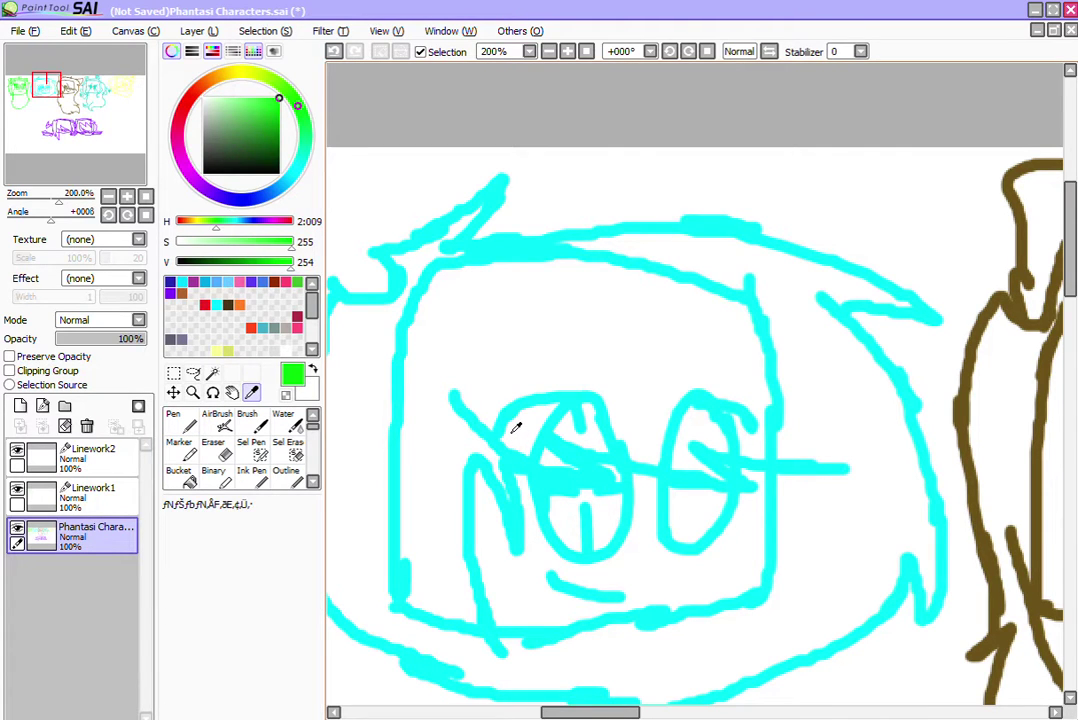
click(516, 427)
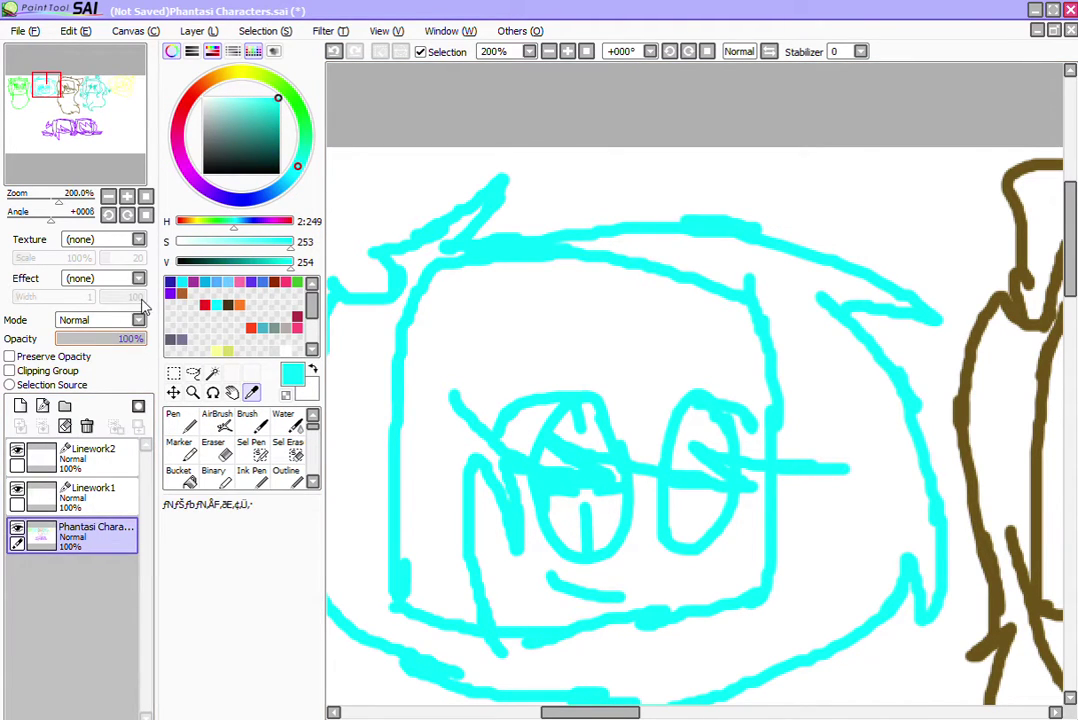
click(102, 338)
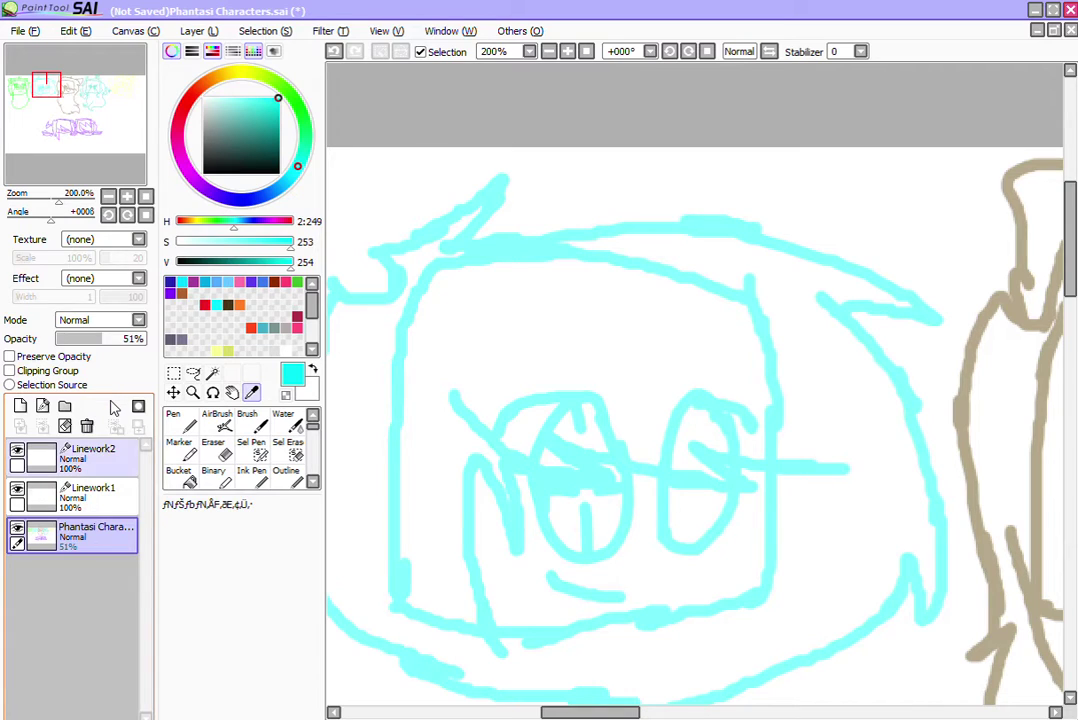
Step: Trace the cyan character's head on the Linework2 layer as a closed four-sided shape of straight lines
click(95, 456)
click(212, 477)
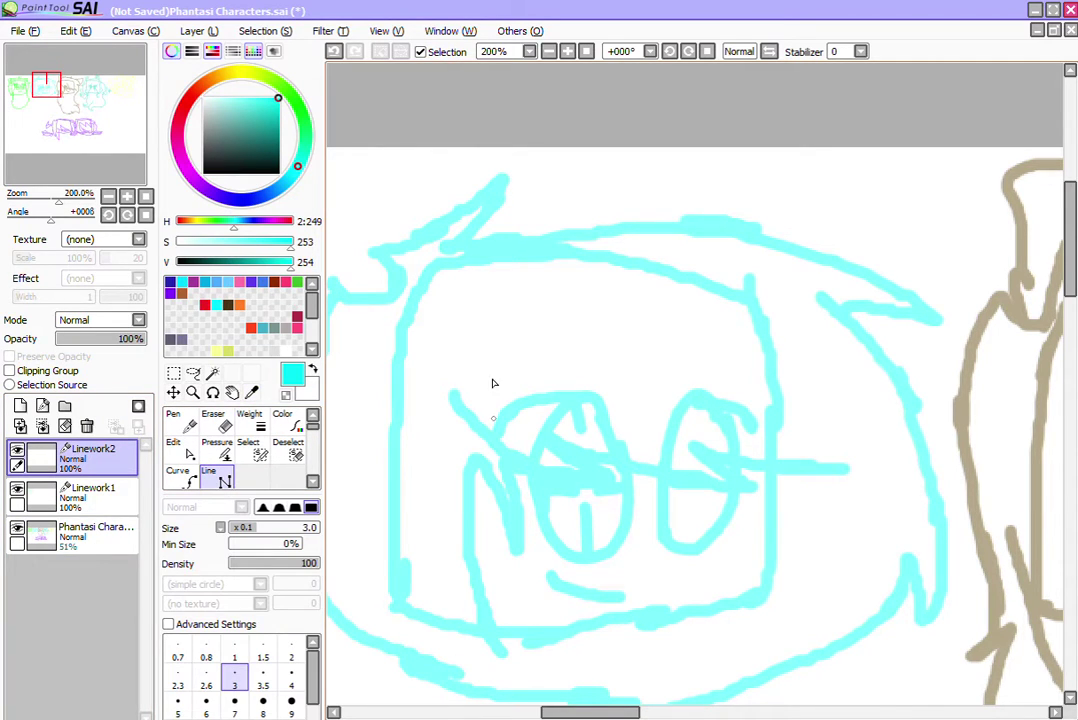
drag(437, 231, 722, 237)
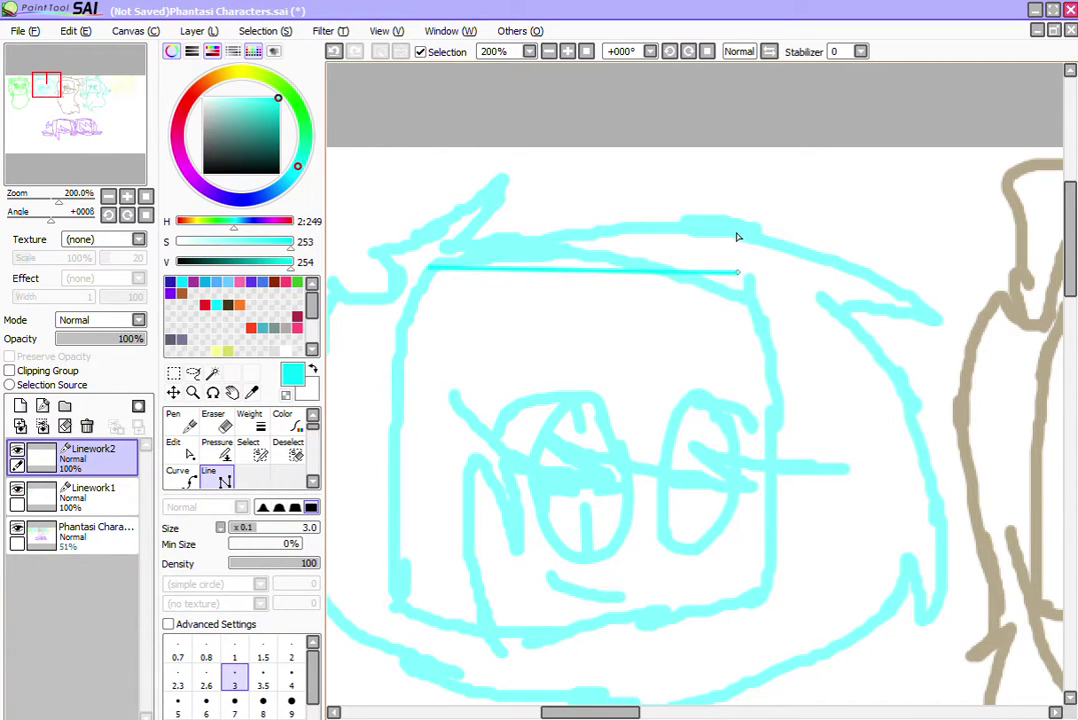
click(737, 238)
click(783, 562)
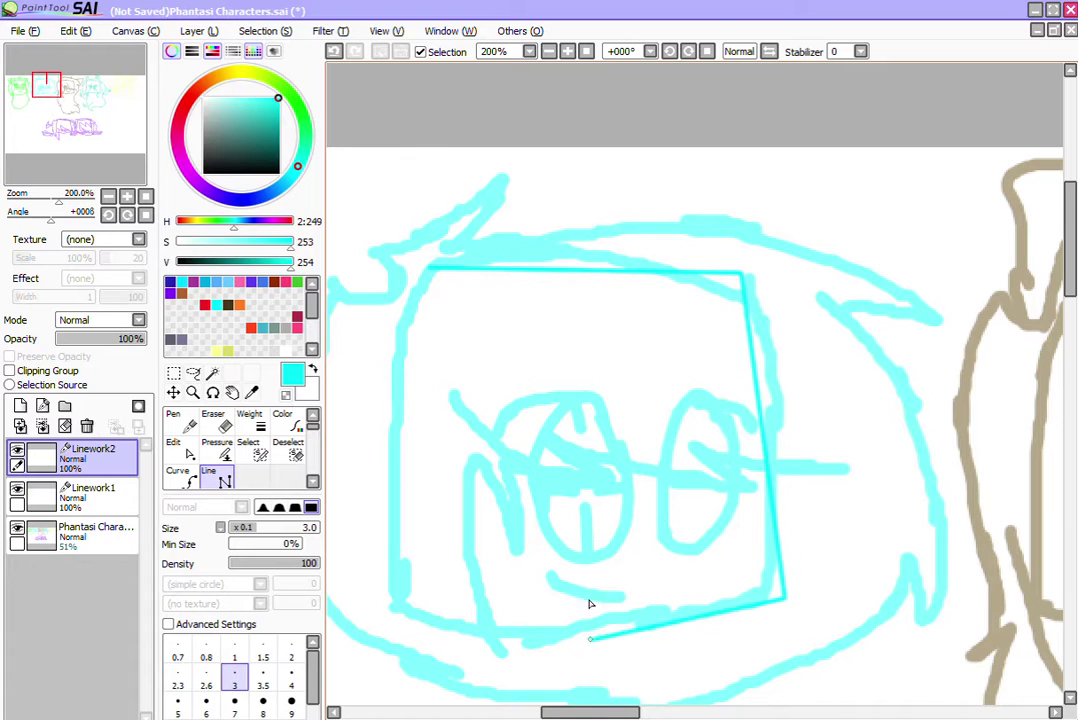
click(408, 566)
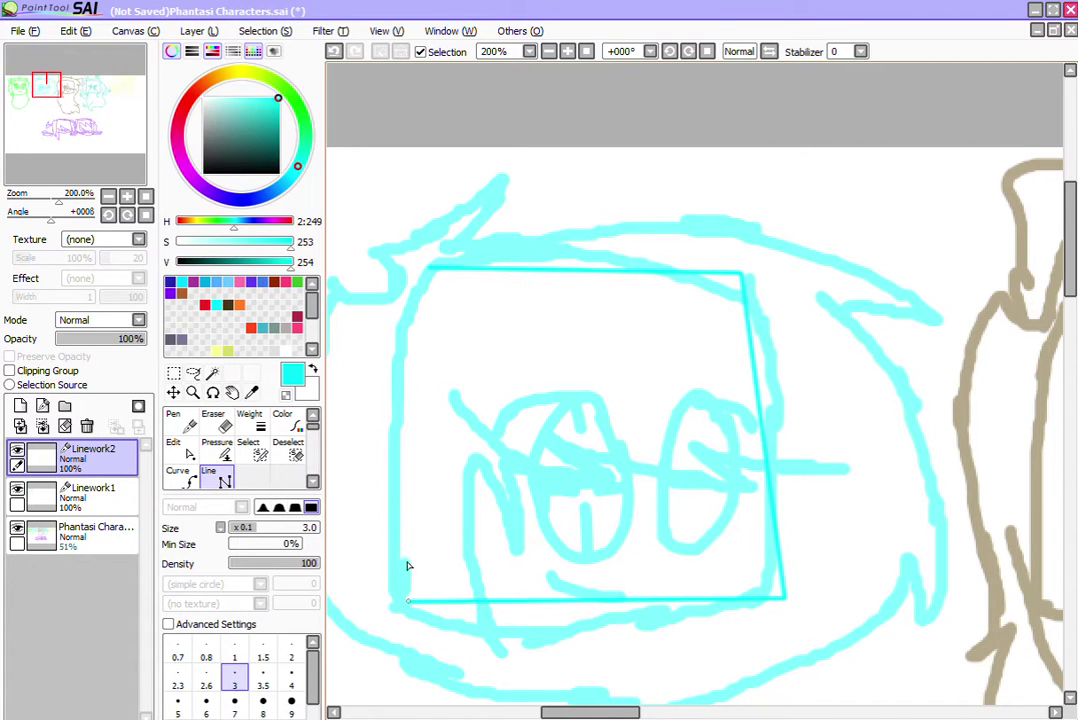
double_click(428, 230)
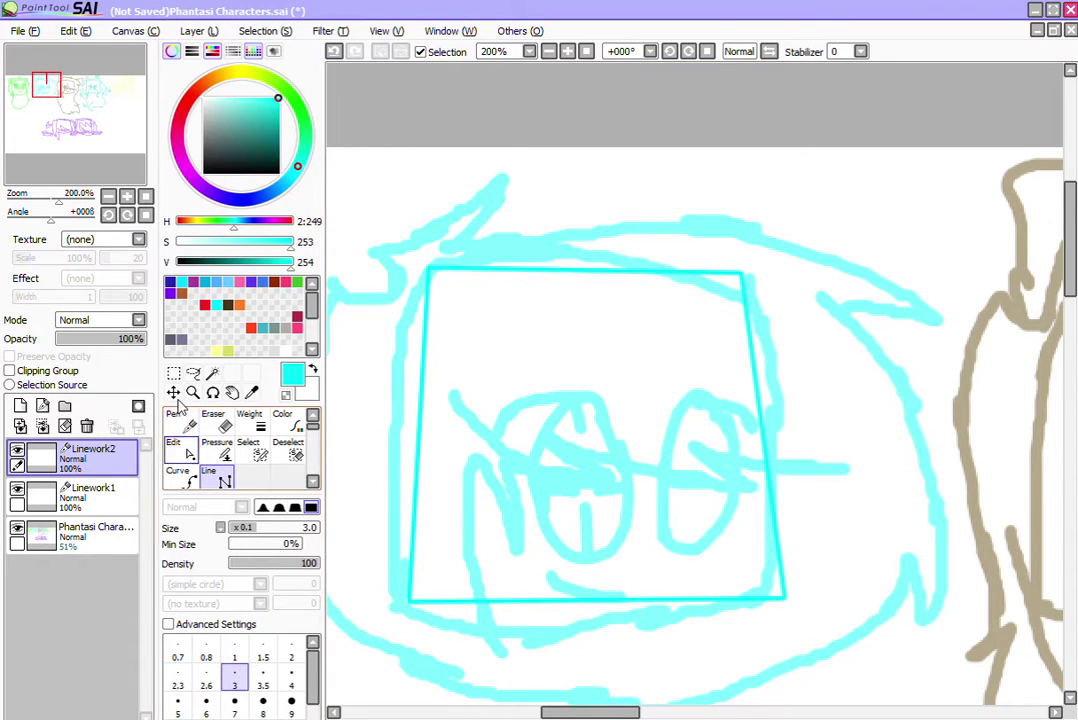
Step: Bend the four sides of the cyan head outline outward to follow the sketch
click(173, 442)
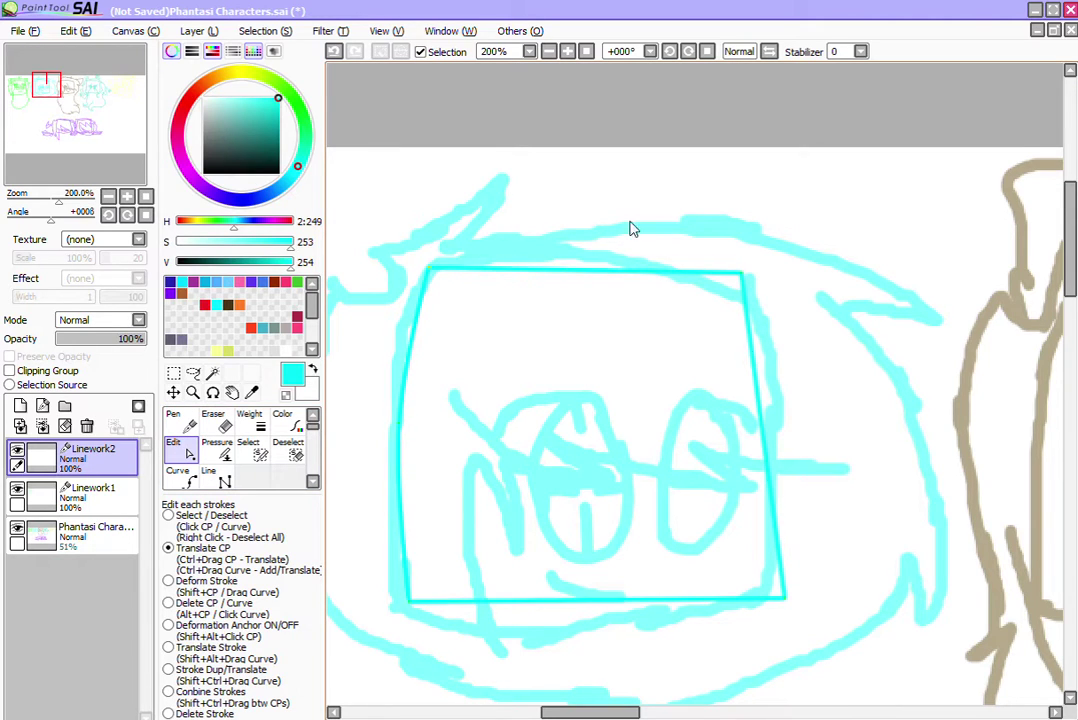
click(761, 374)
drag(761, 376, 797, 393)
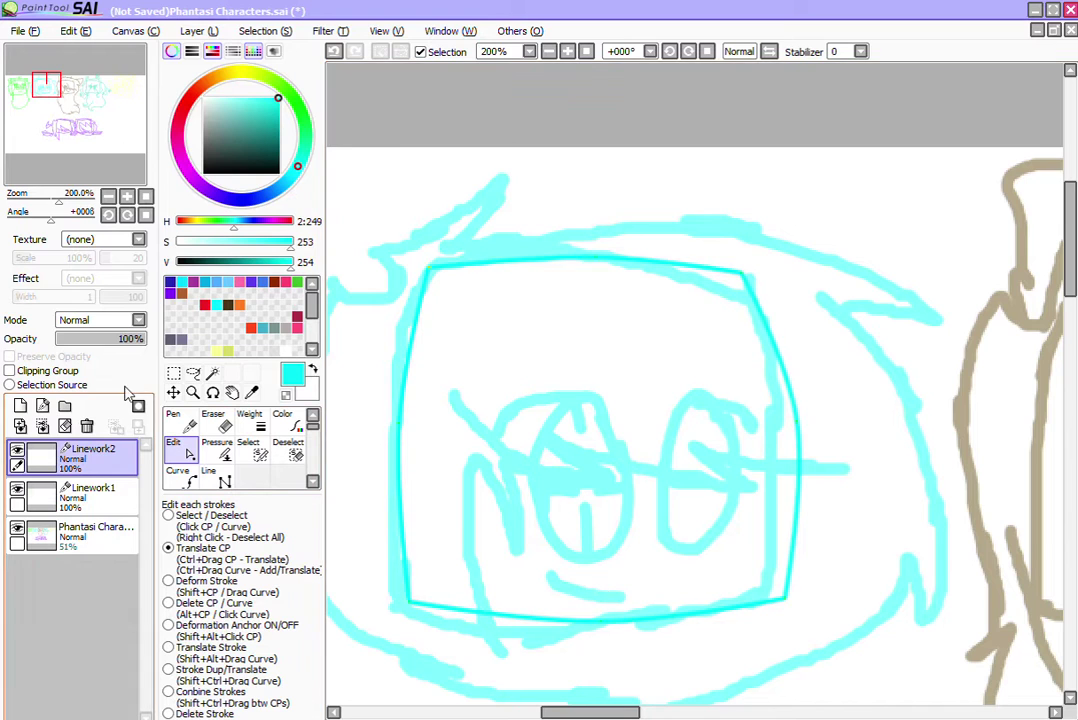
Step: Lower the sketch layer's opacity to 20% and return to the Linework2 layer with the Line tool
click(90, 535)
click(76, 338)
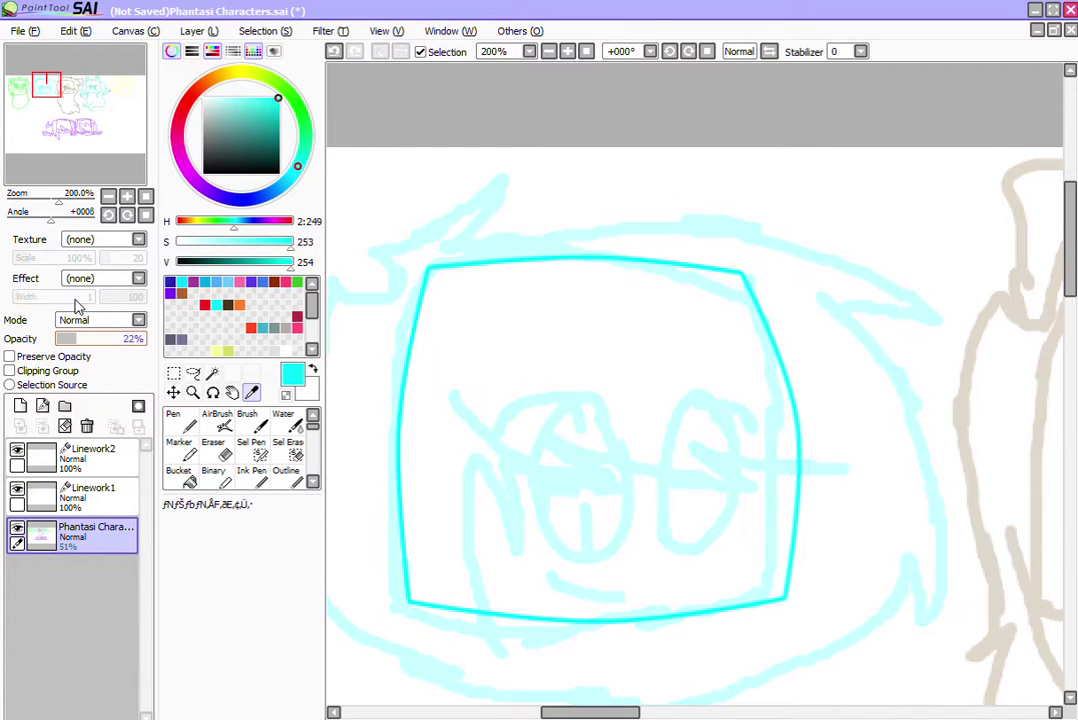
drag(76, 305, 74, 300)
click(90, 455)
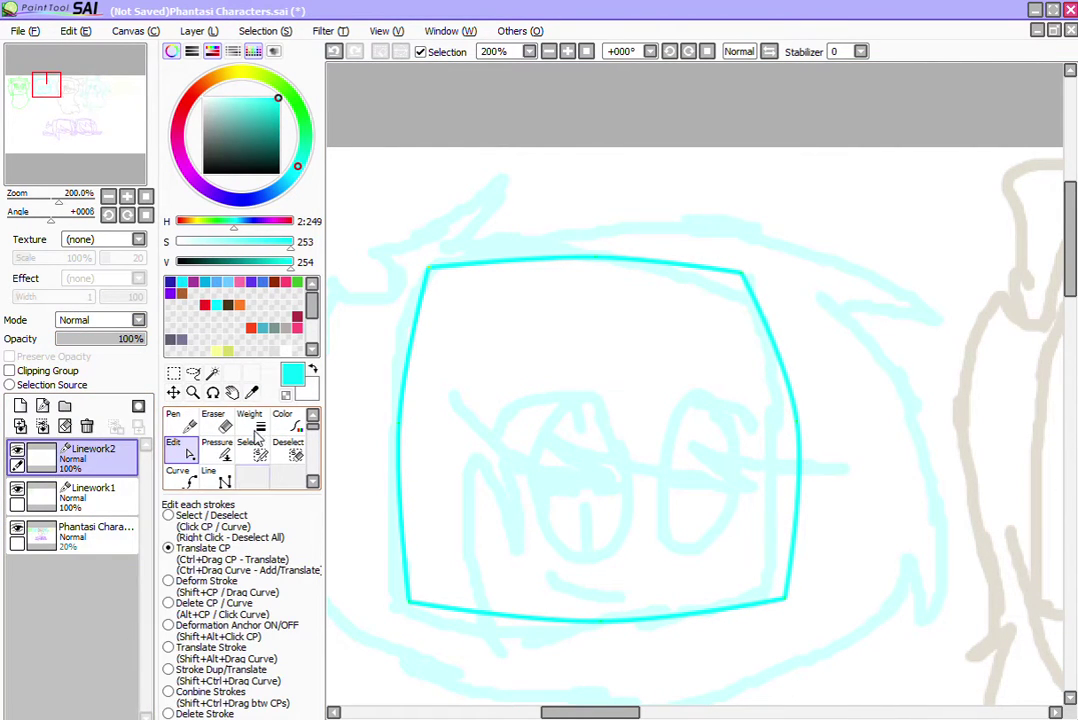
click(208, 474)
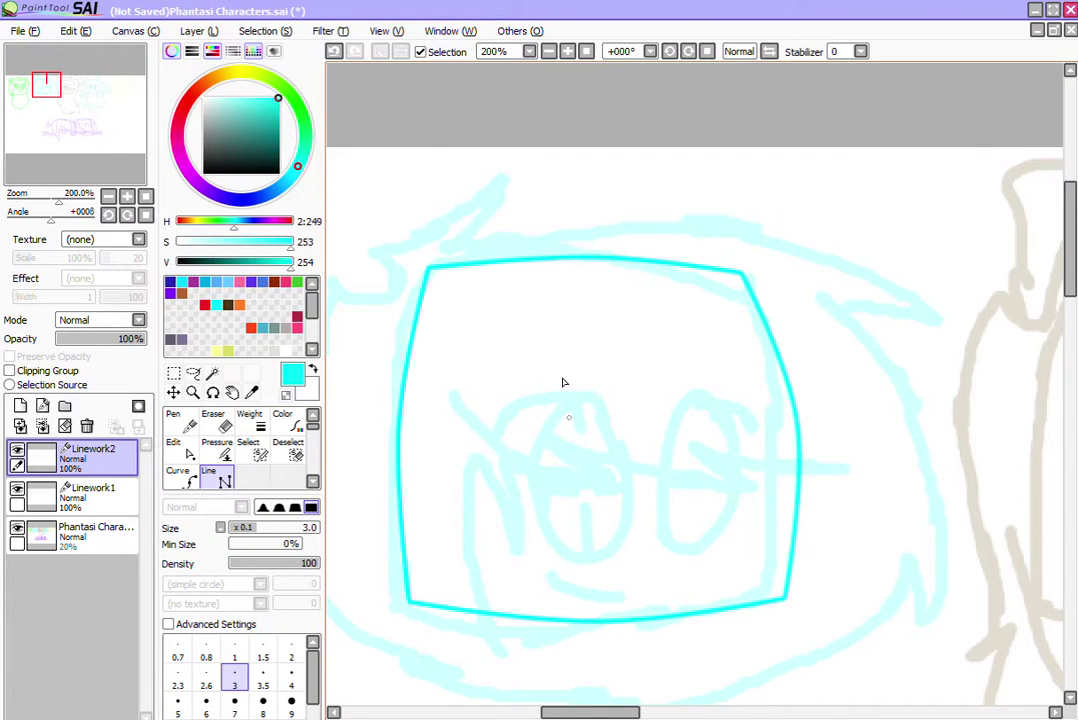
Step: Trace the cyan character's left eye as a narrow closed four-sided shape of straight lines
click(600, 390)
click(552, 392)
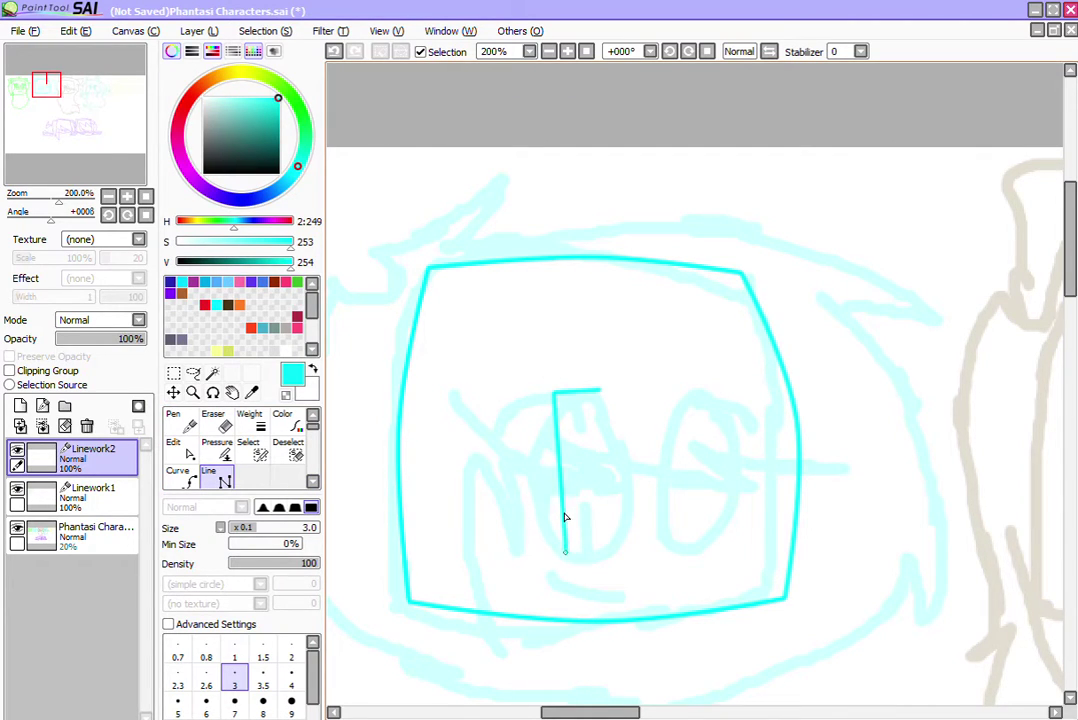
click(567, 552)
click(620, 550)
click(598, 391)
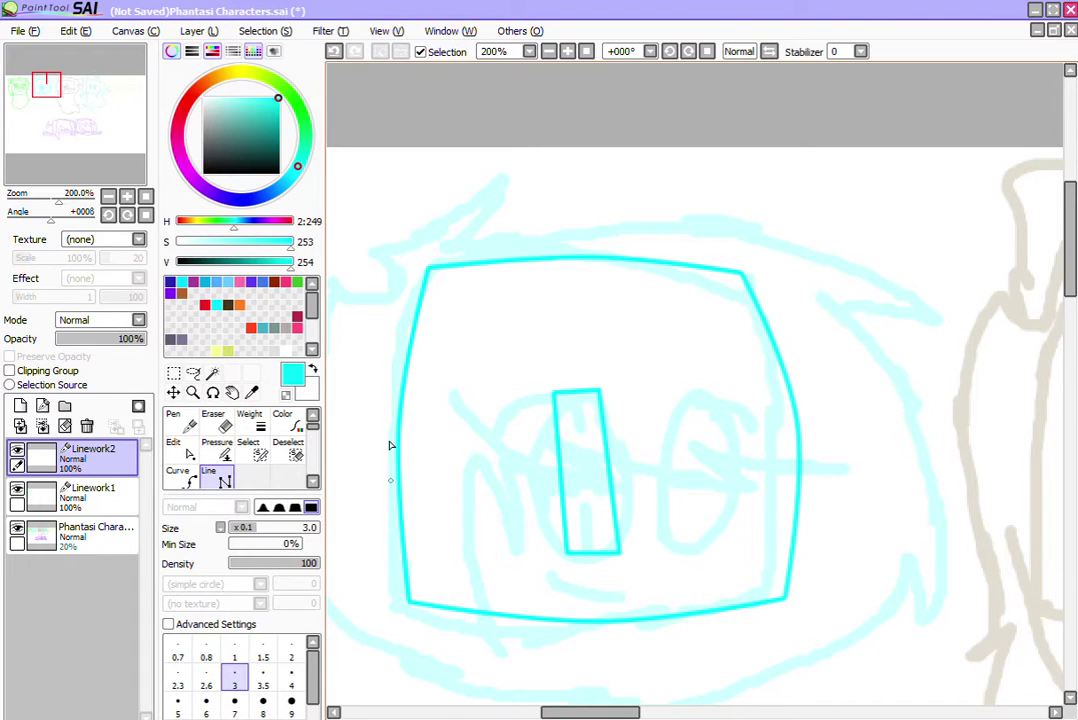
Step: Bend the four sides of the left eye shape outward into an oval that follows the sketch
click(176, 448)
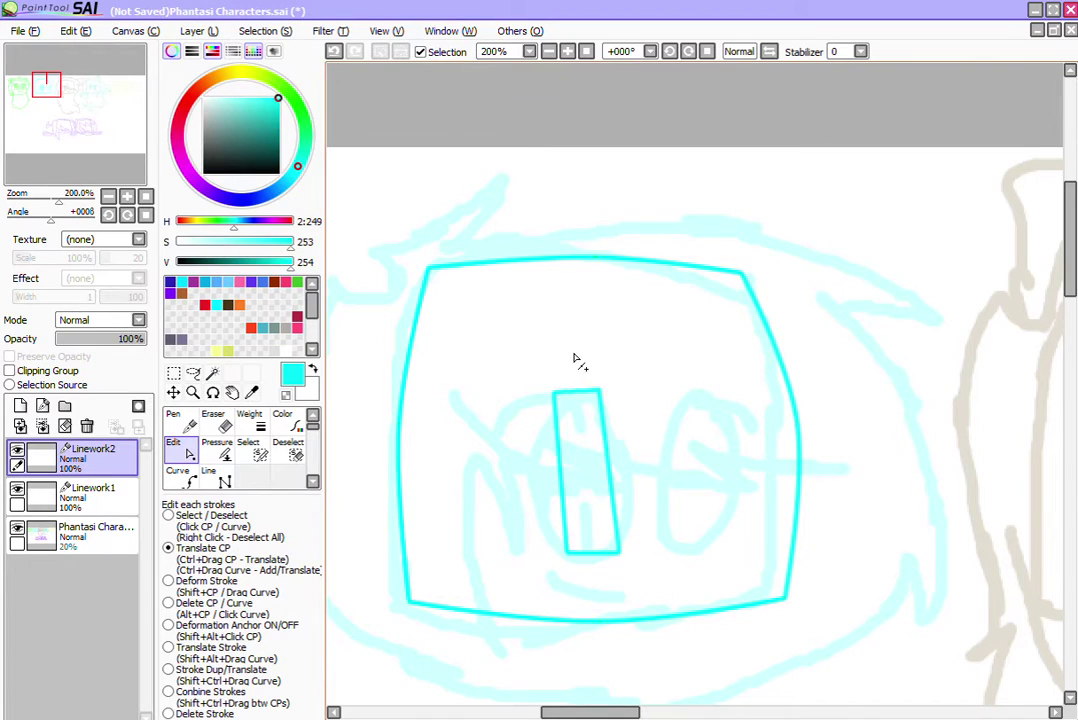
drag(575, 390, 573, 379)
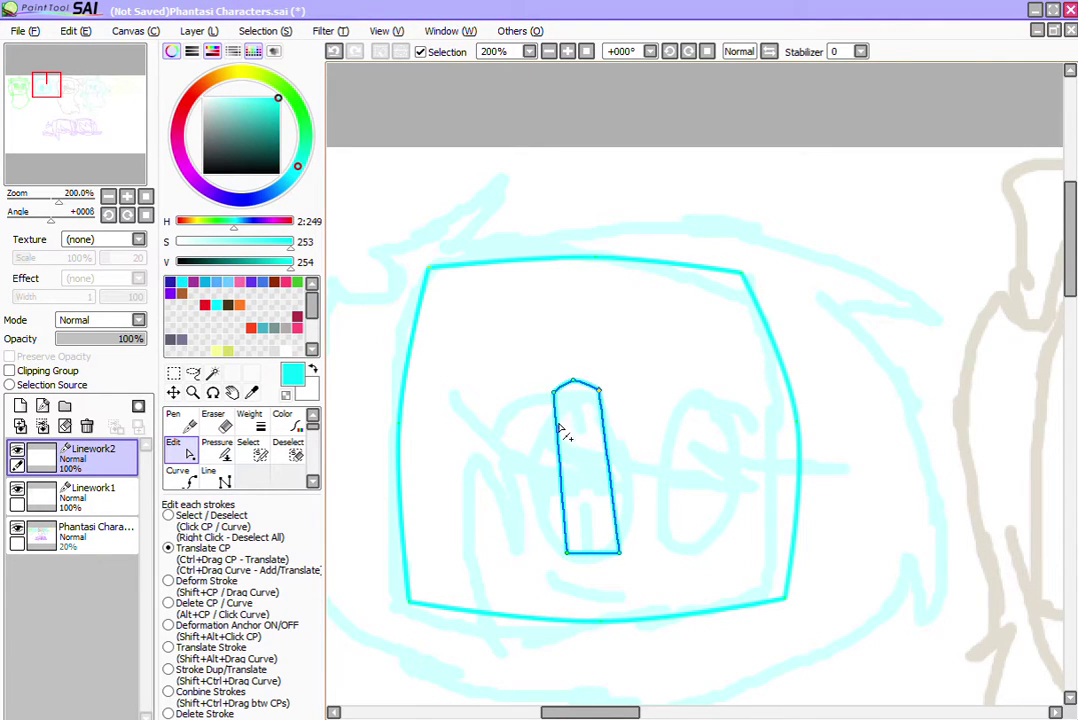
drag(558, 440, 545, 448)
drag(610, 440, 626, 430)
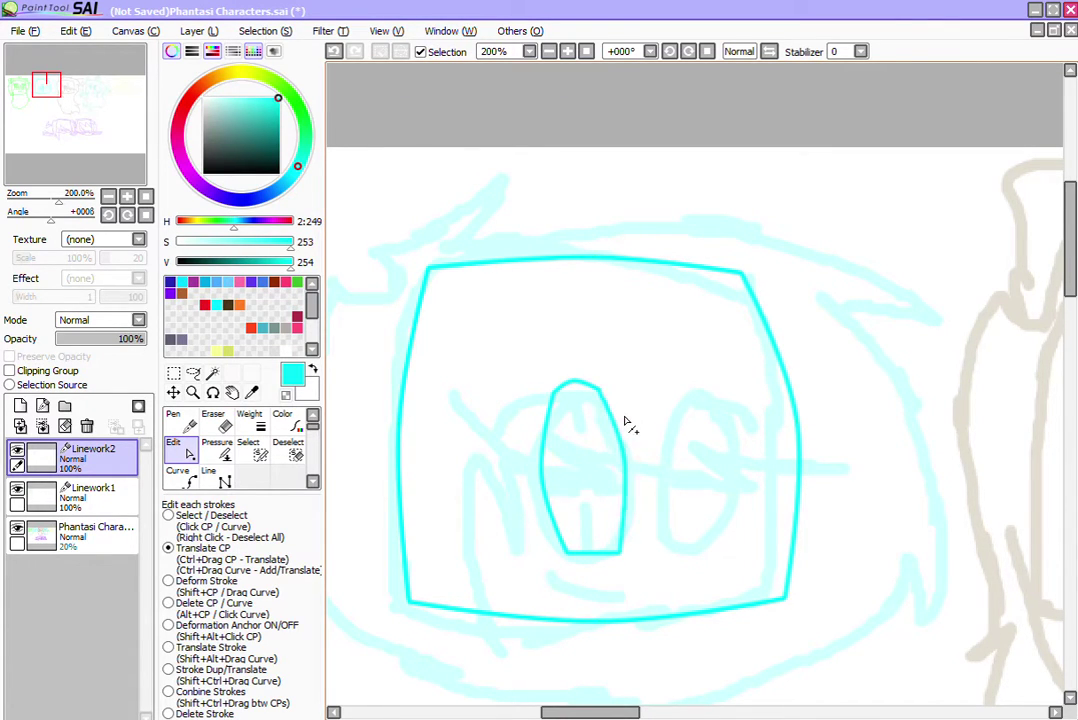
drag(594, 552, 596, 566)
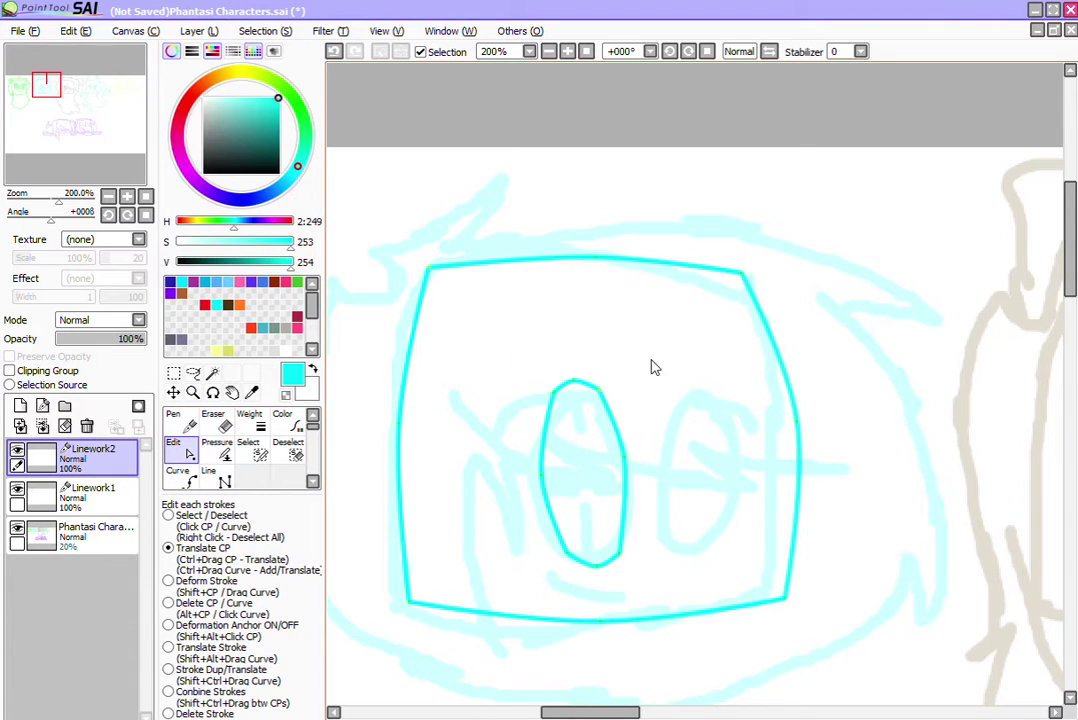
Step: Draw a short mouth line below the left eye and bend it downward into a smile
click(208, 475)
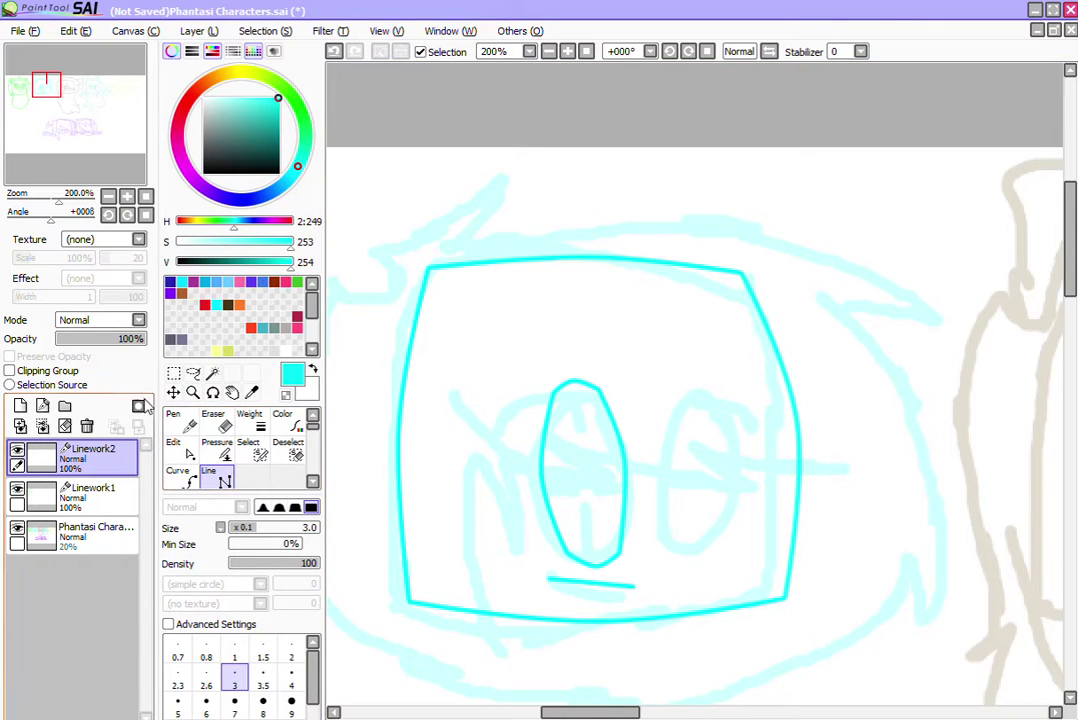
click(175, 446)
drag(591, 583, 591, 595)
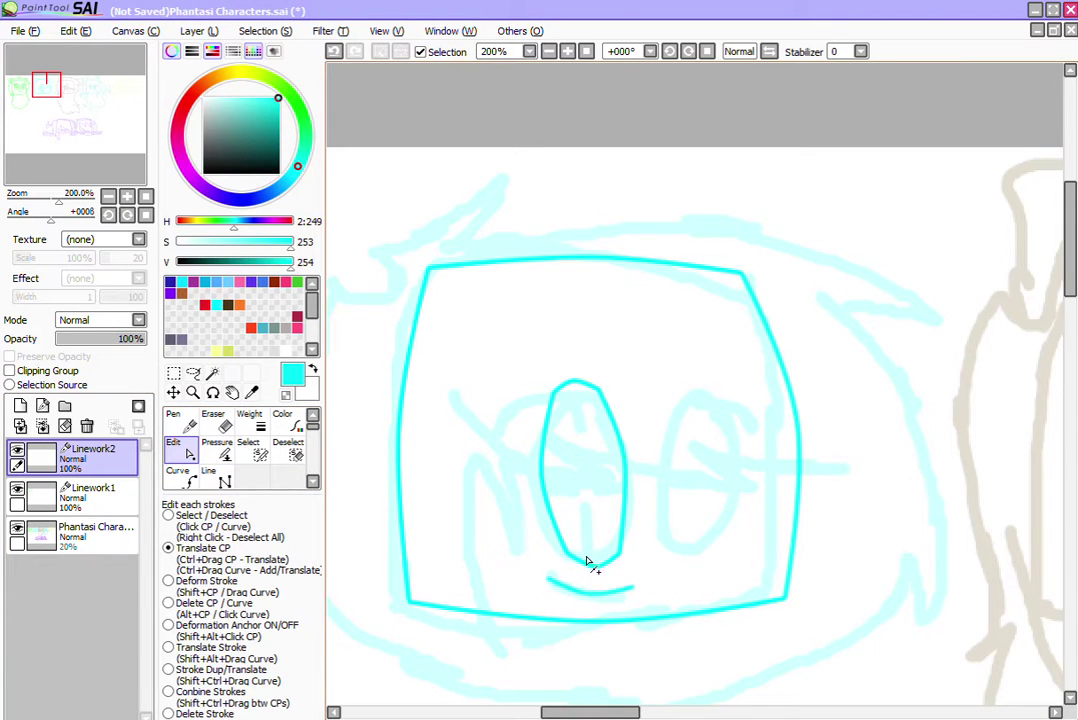
Step: Add four short inner marks to the left eye and a curved lash line along its upper outer edge
click(208, 475)
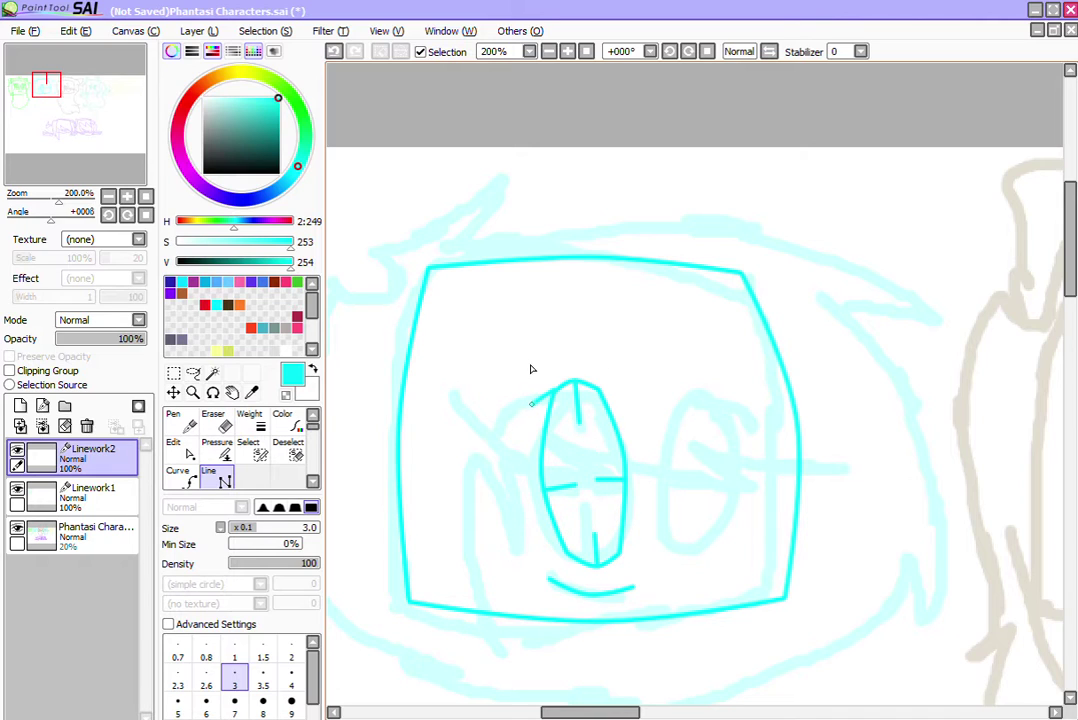
click(527, 449)
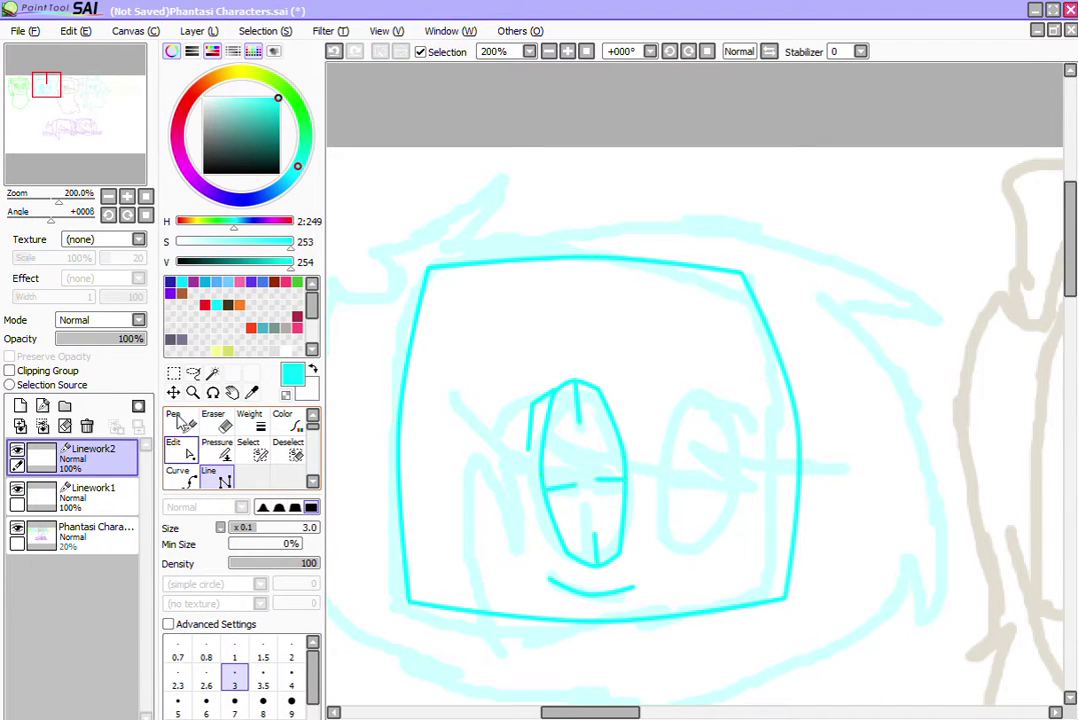
click(174, 446)
drag(530, 427, 519, 428)
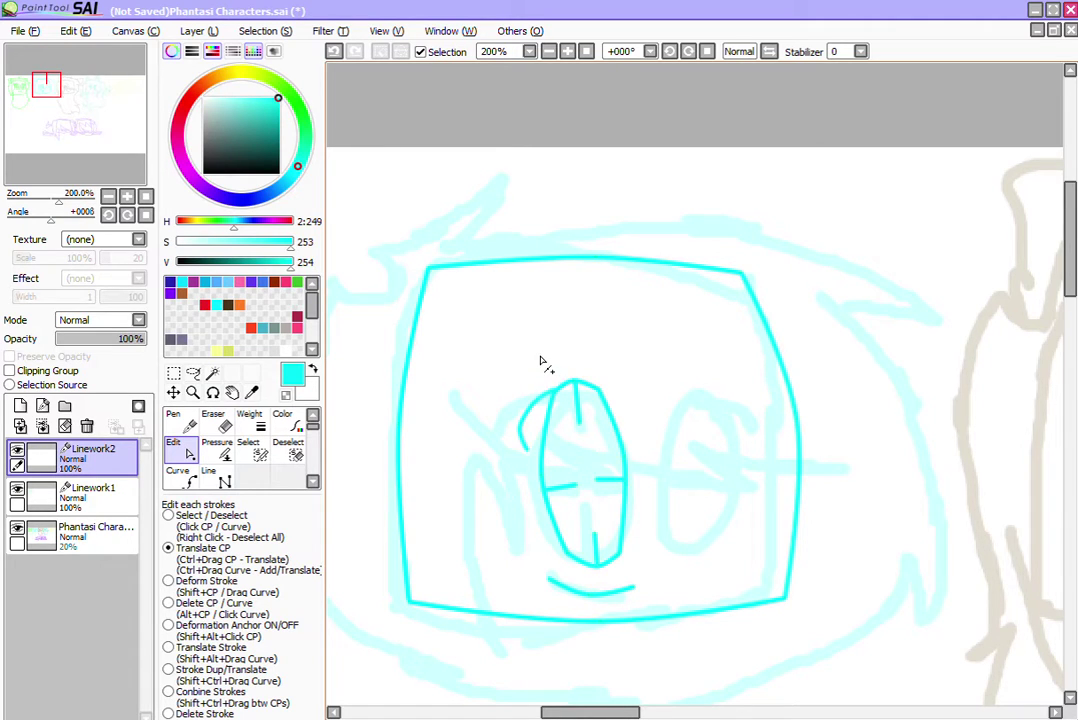
drag(551, 355, 559, 350)
Step: Trace the right eye as a closed four-sided shape and add a two-segment lash line at its upper outer corner
click(208, 476)
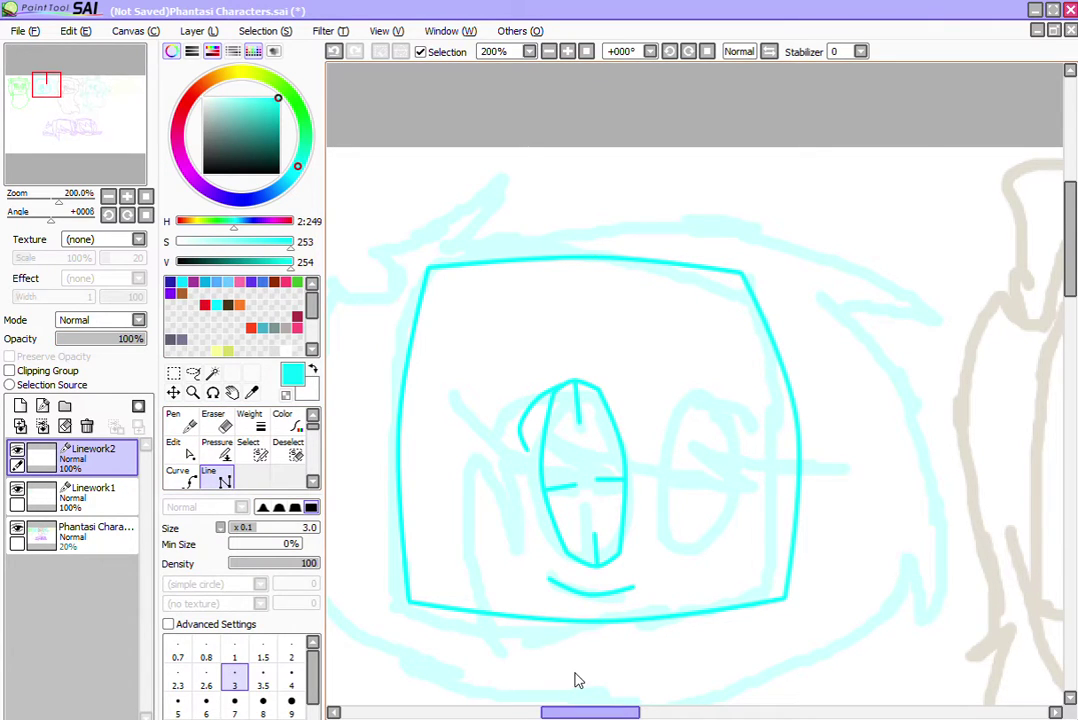
scroll(590, 680, right, 3)
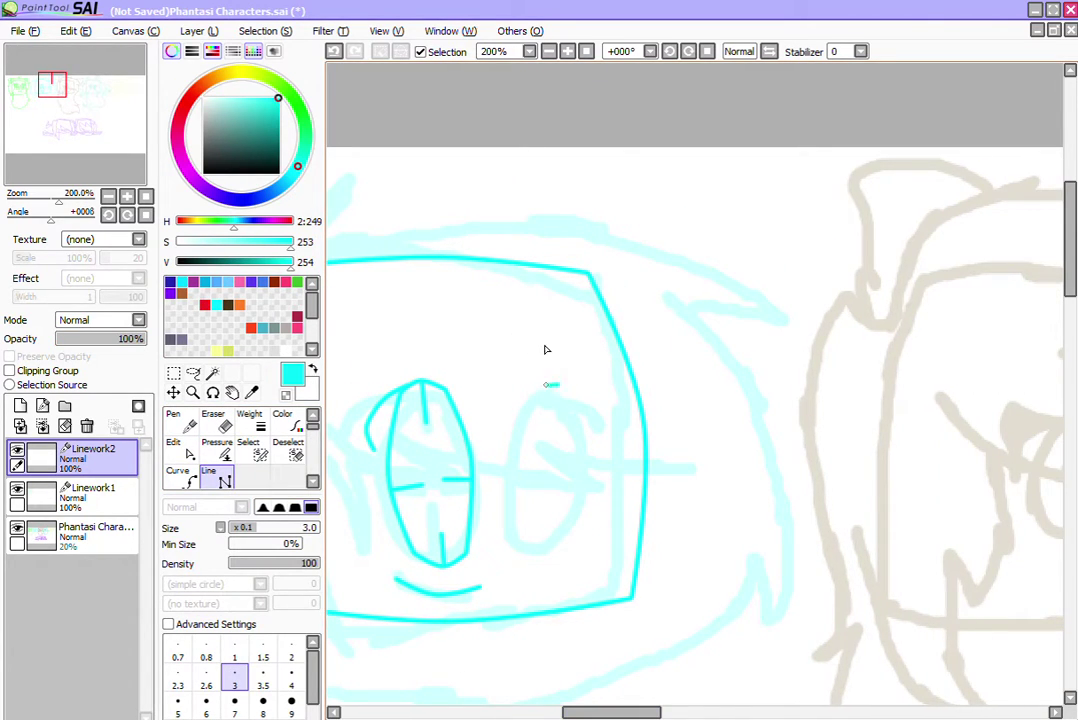
click(517, 390)
click(511, 550)
click(573, 543)
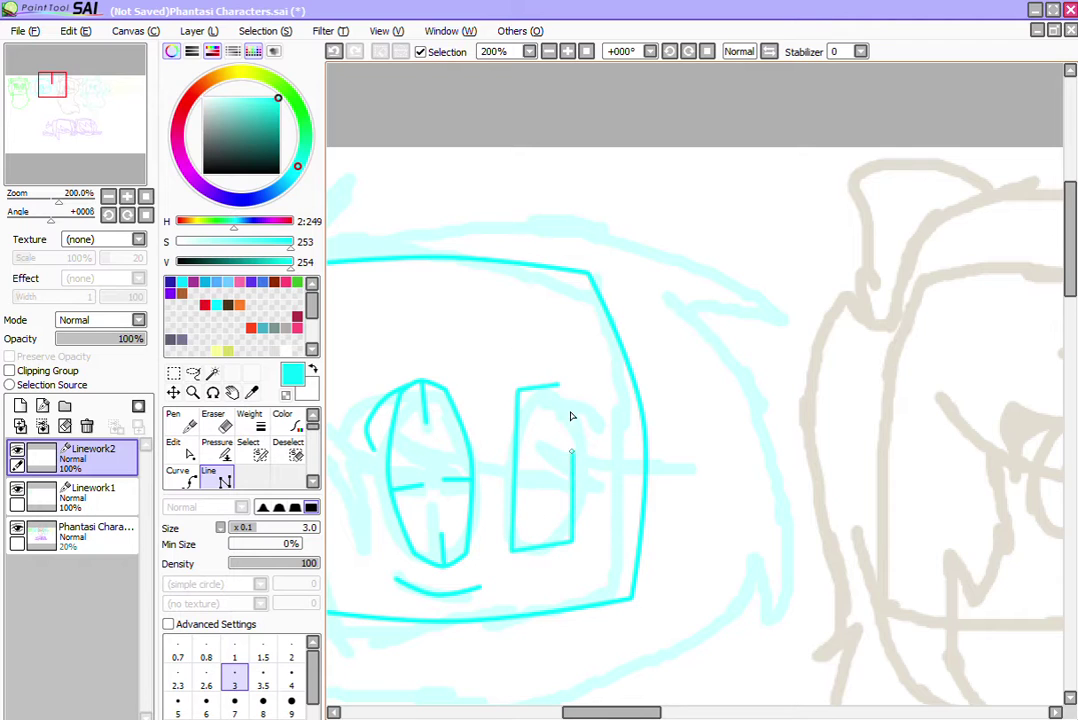
click(557, 385)
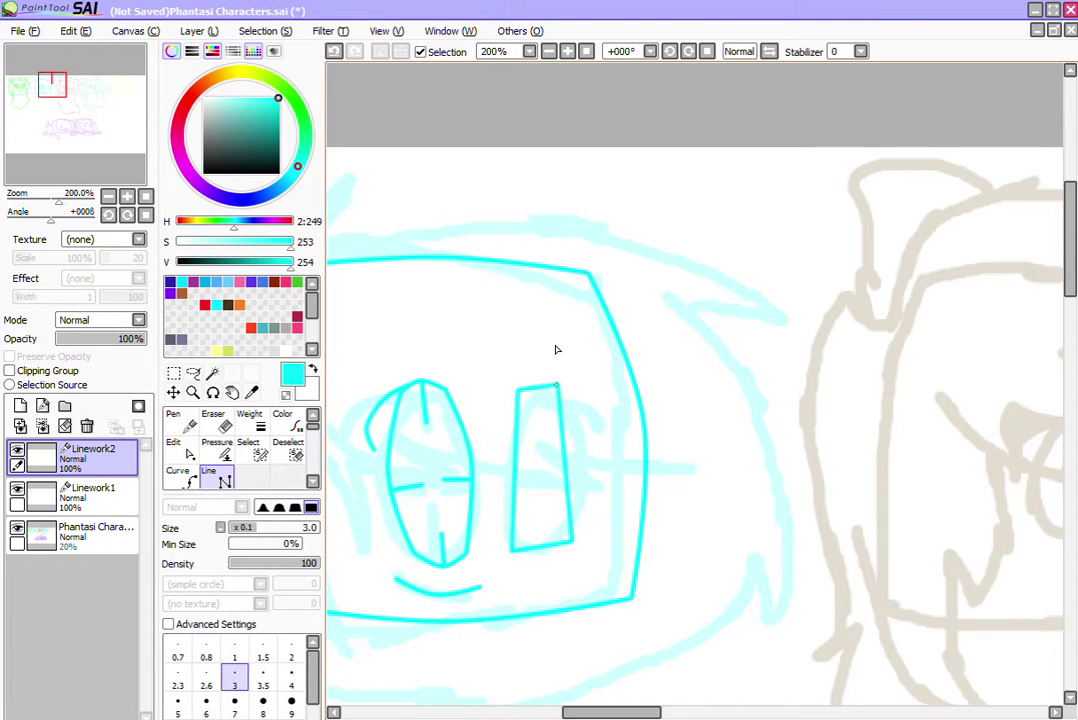
click(582, 393)
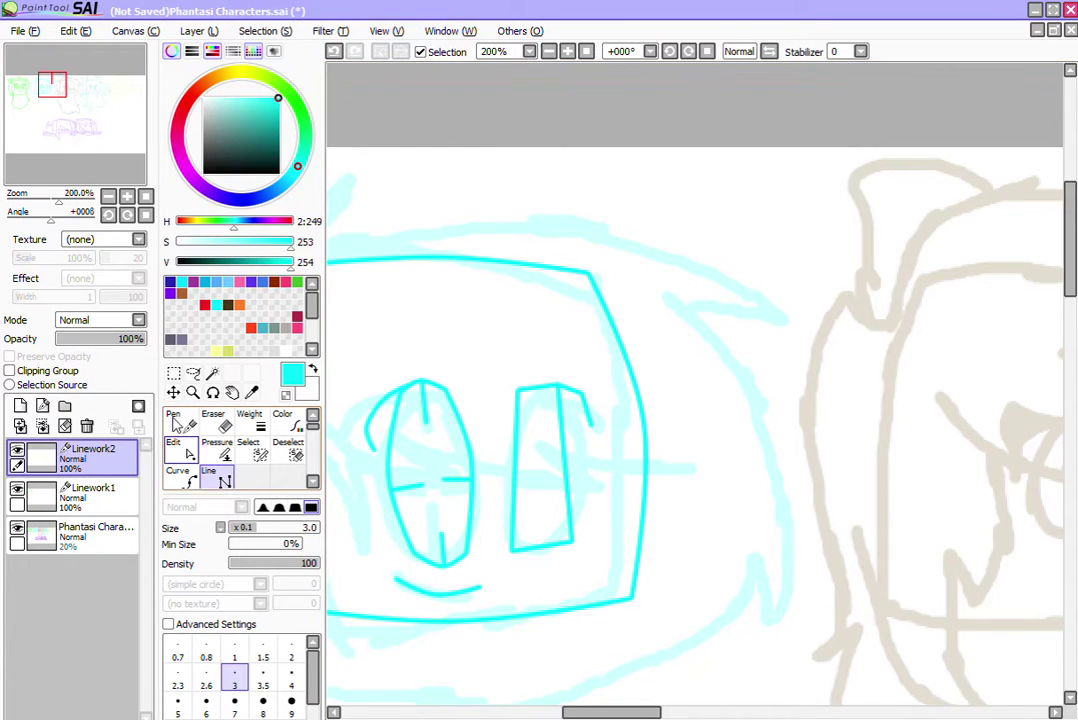
Step: Bend the right eye's sides into an oval and round its lash line
click(174, 443)
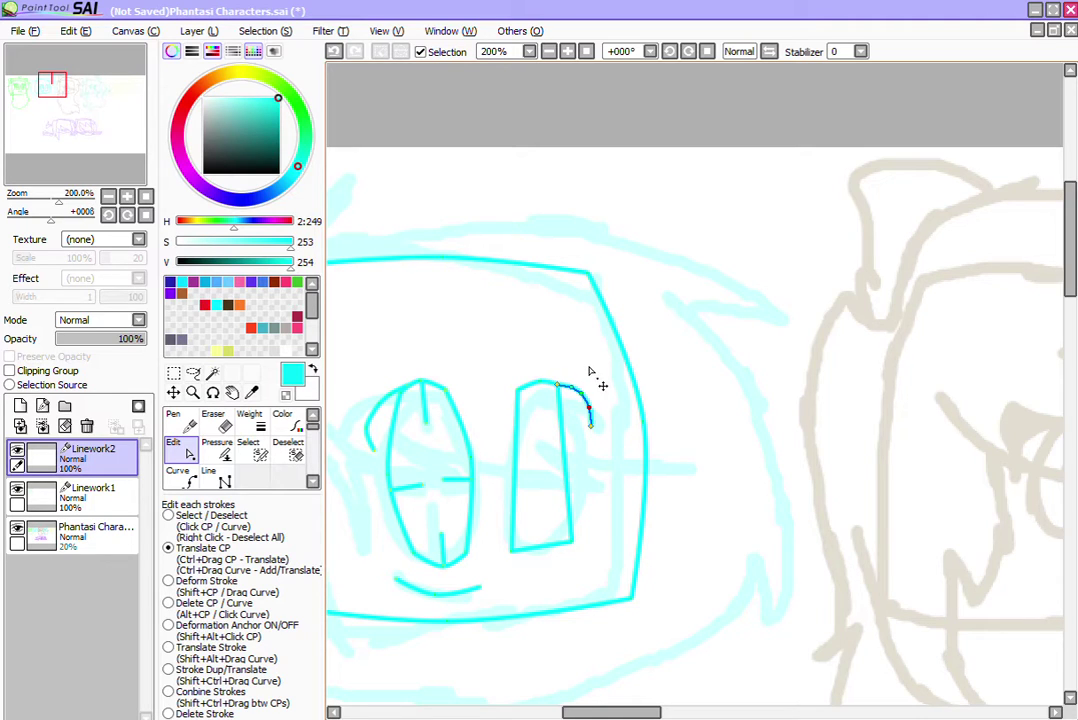
drag(561, 422, 497, 415)
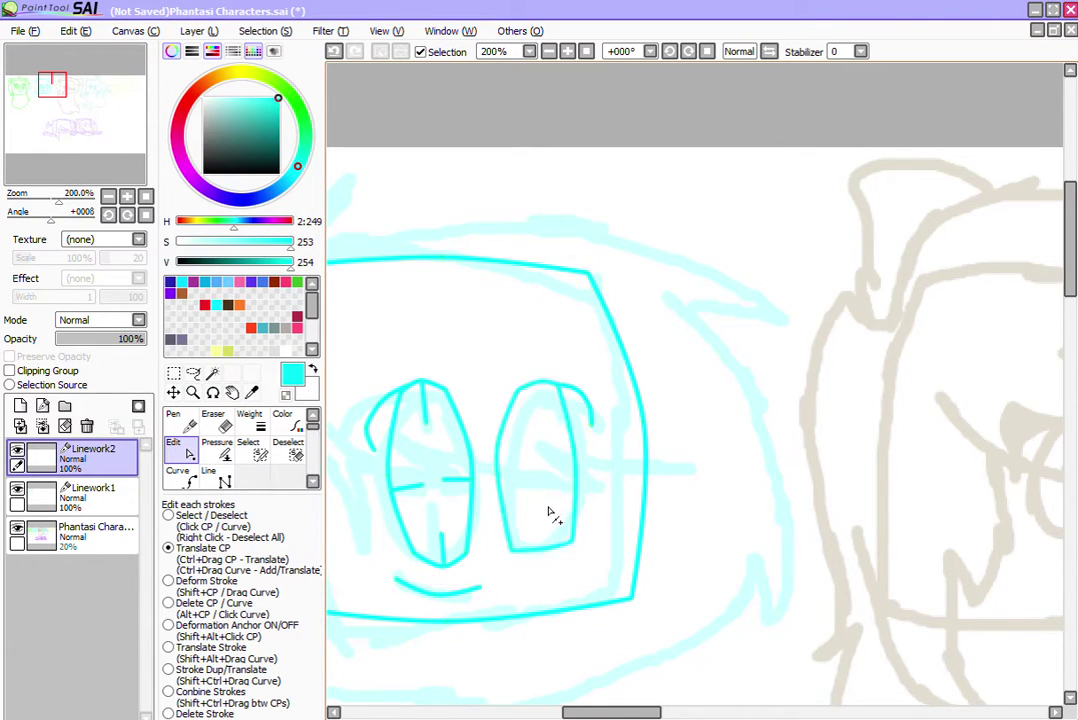
drag(496, 414, 506, 421)
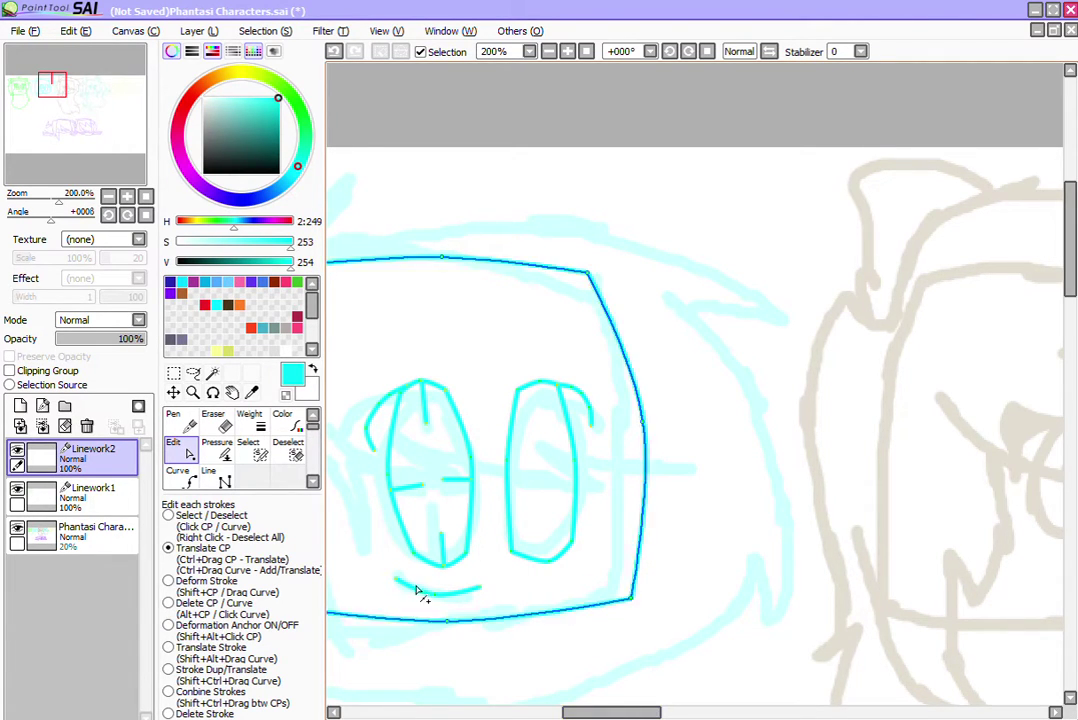
Step: Trace the zigzag fringe line across both eyes and past the head's right side, and bend its segments into curves
drag(613, 710, 583, 710)
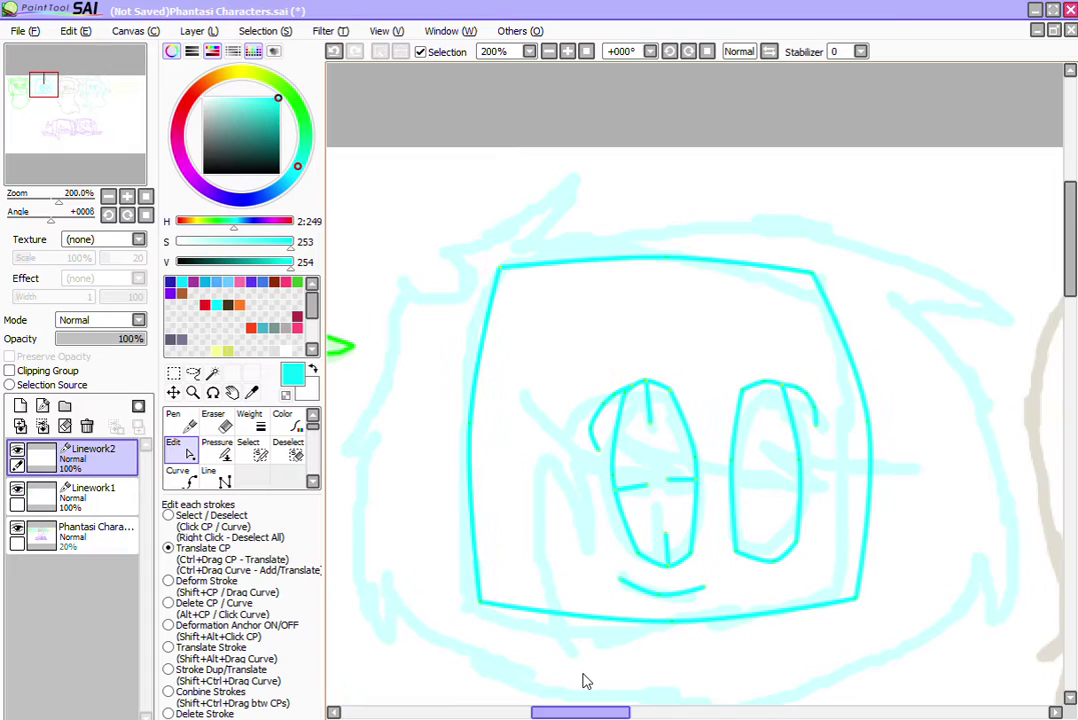
click(222, 449)
click(219, 475)
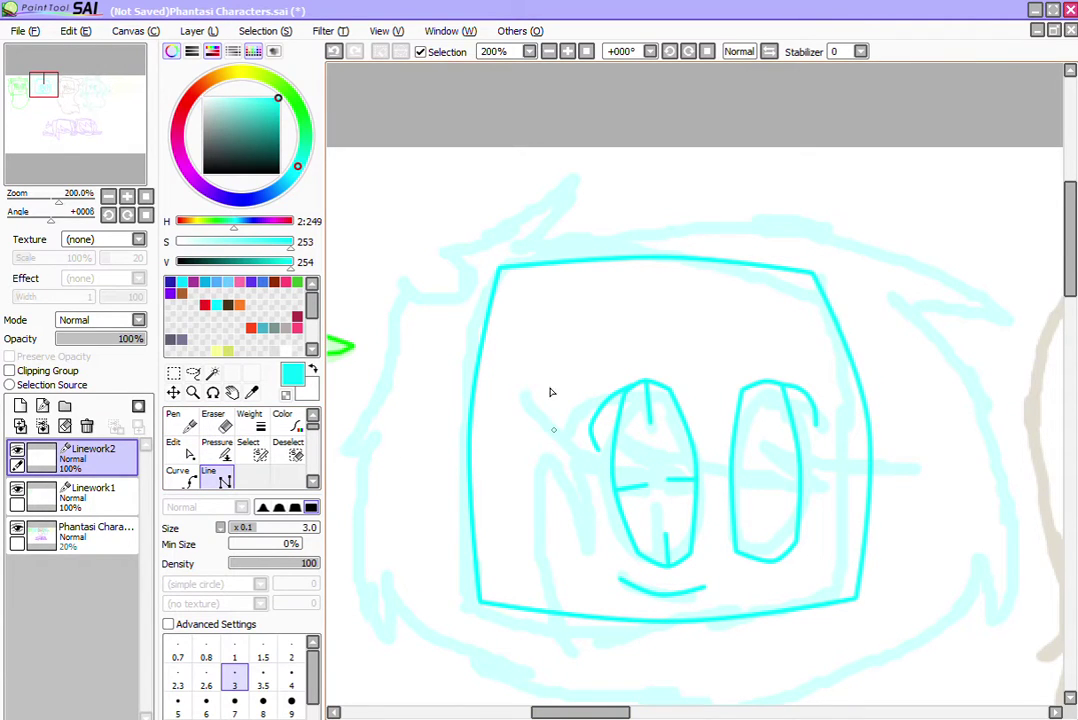
click(593, 456)
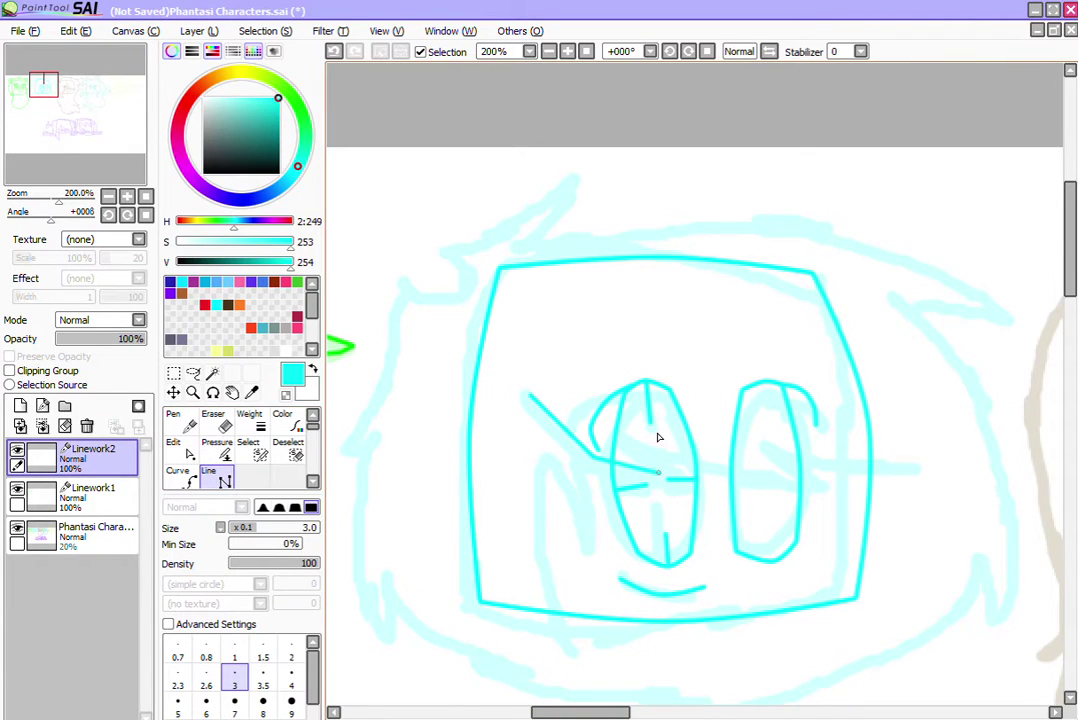
click(682, 473)
click(648, 443)
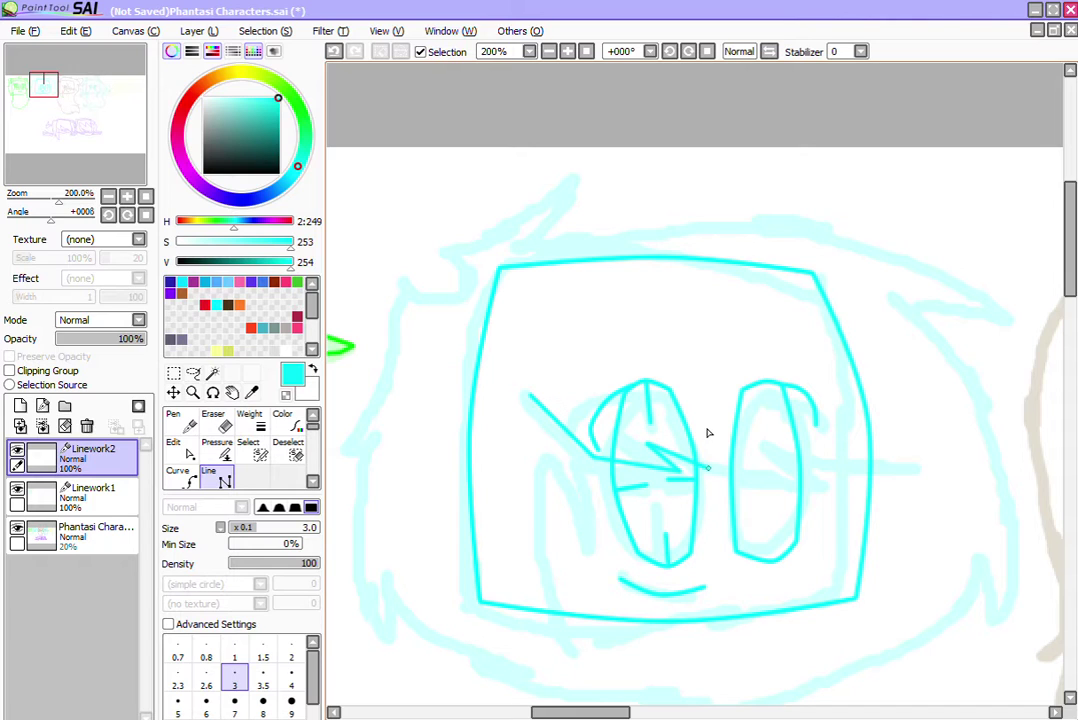
click(713, 470)
click(806, 478)
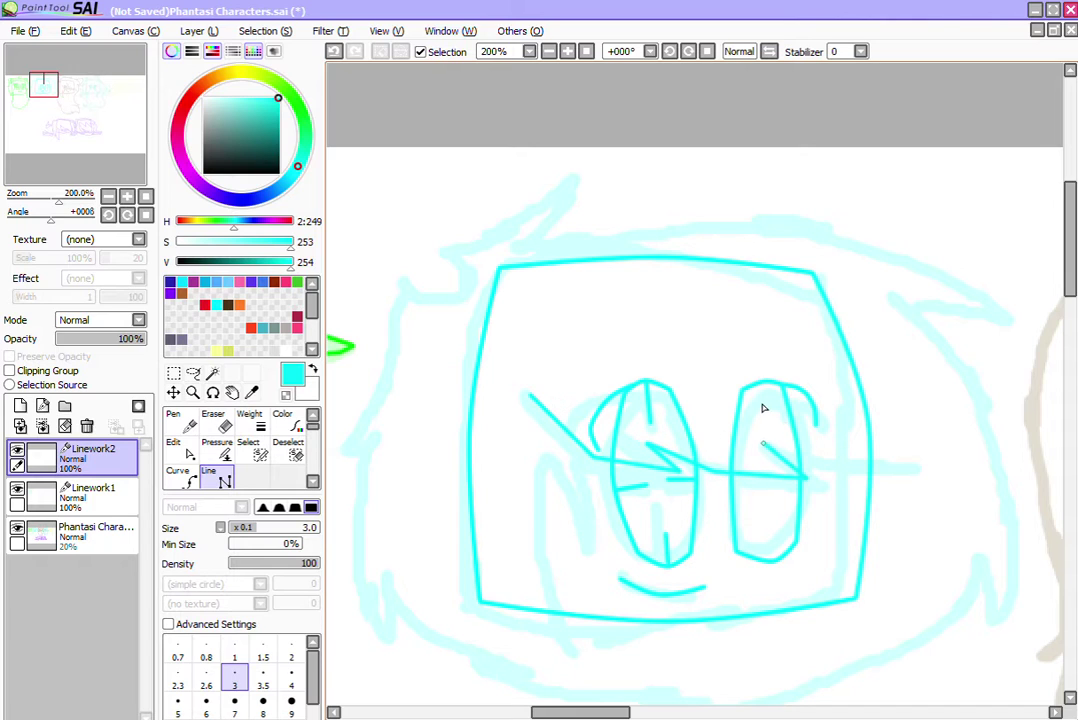
click(765, 443)
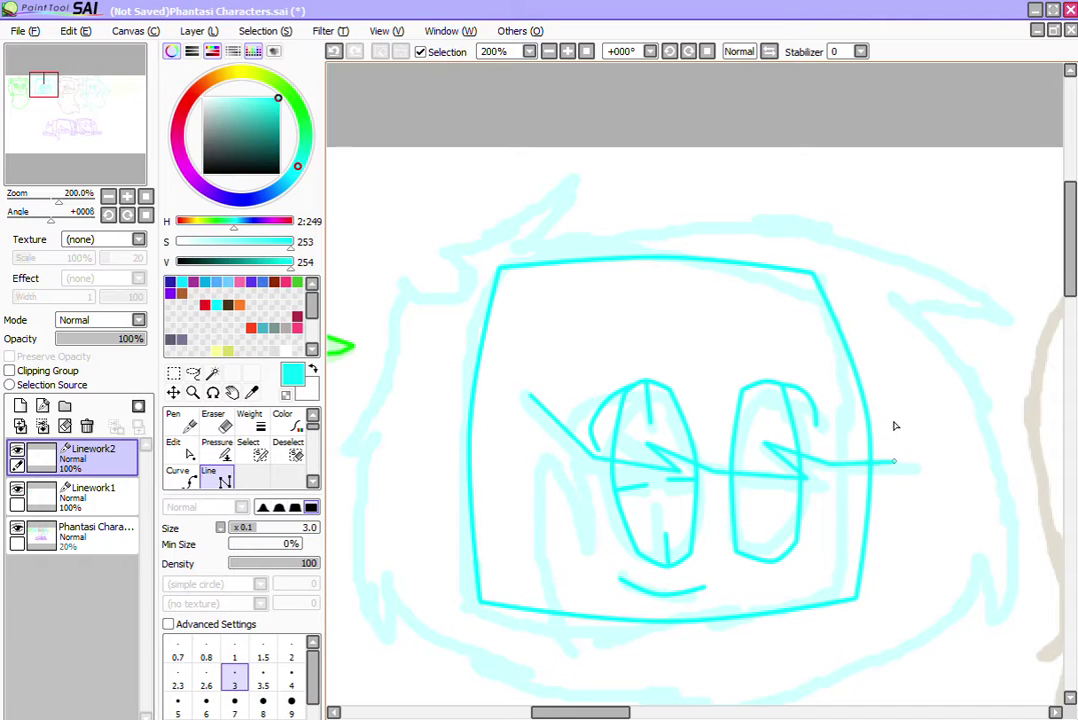
click(186, 448)
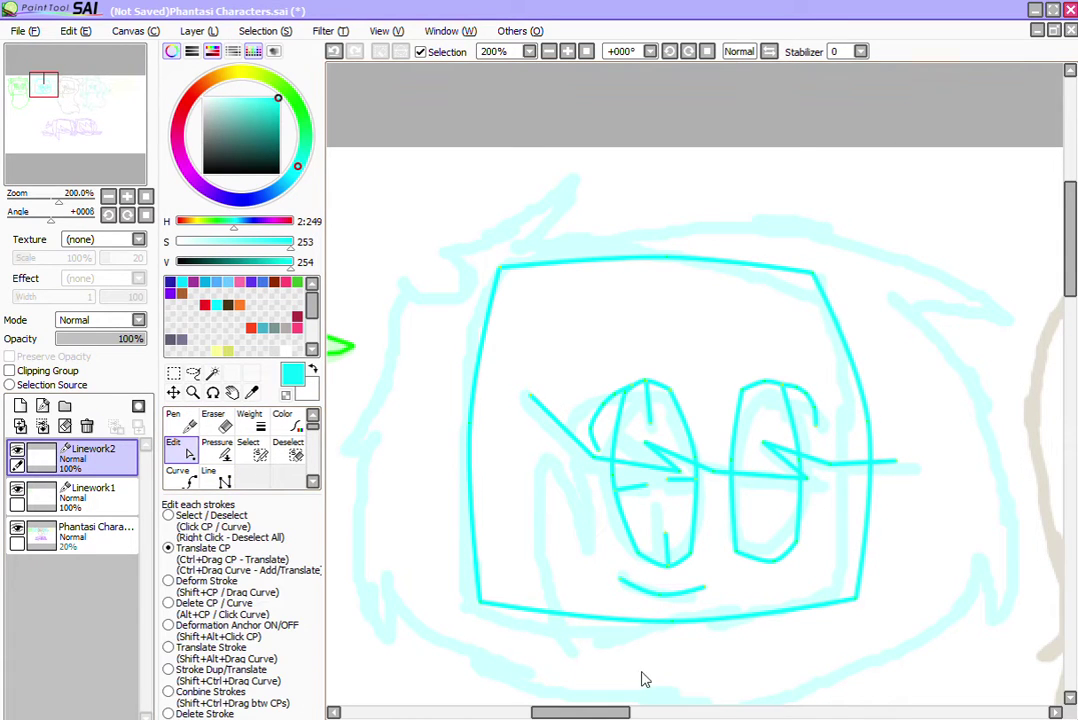
mouse_move(585, 690)
mouse_down()
mouse_move(460, 667)
mouse_move(621, 650)
mouse_move(612, 655)
mouse_up()
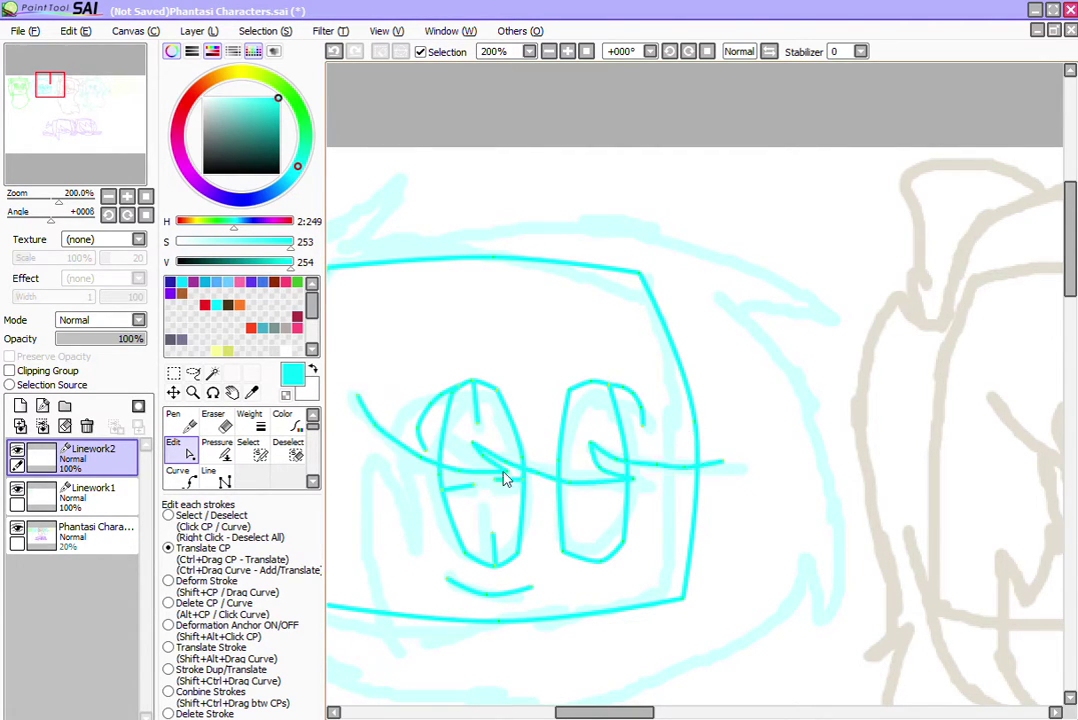
Step: Trace the hair outline with straight lines over the head's top and down its right side, including the pointed tufts
click(208, 475)
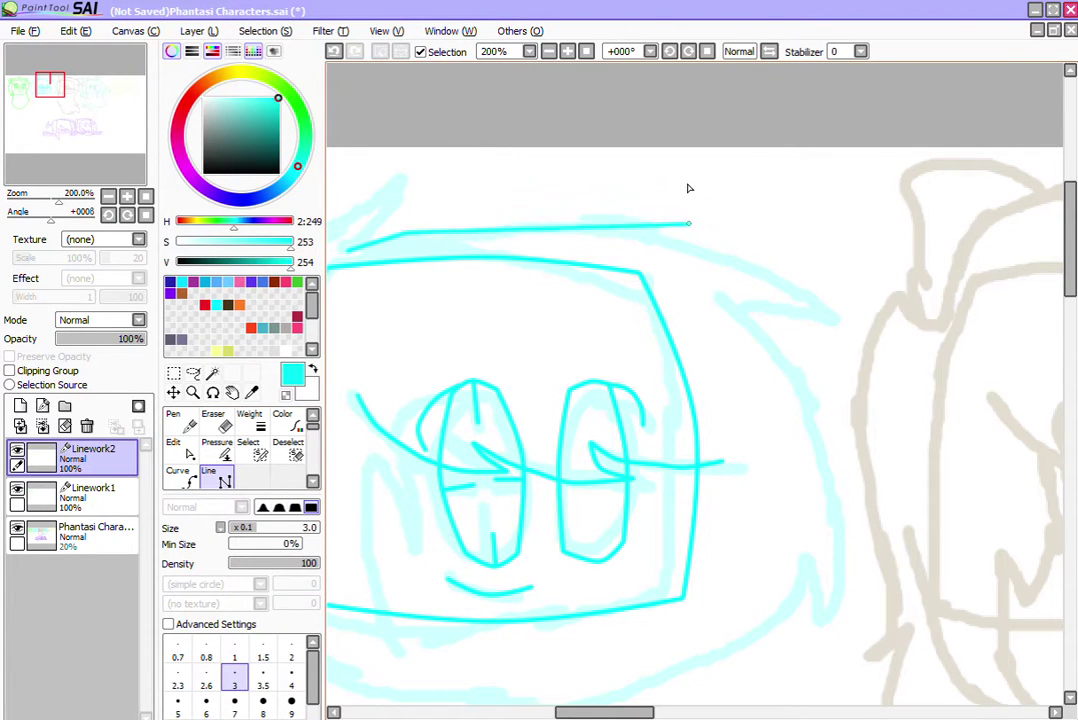
click(681, 225)
click(822, 302)
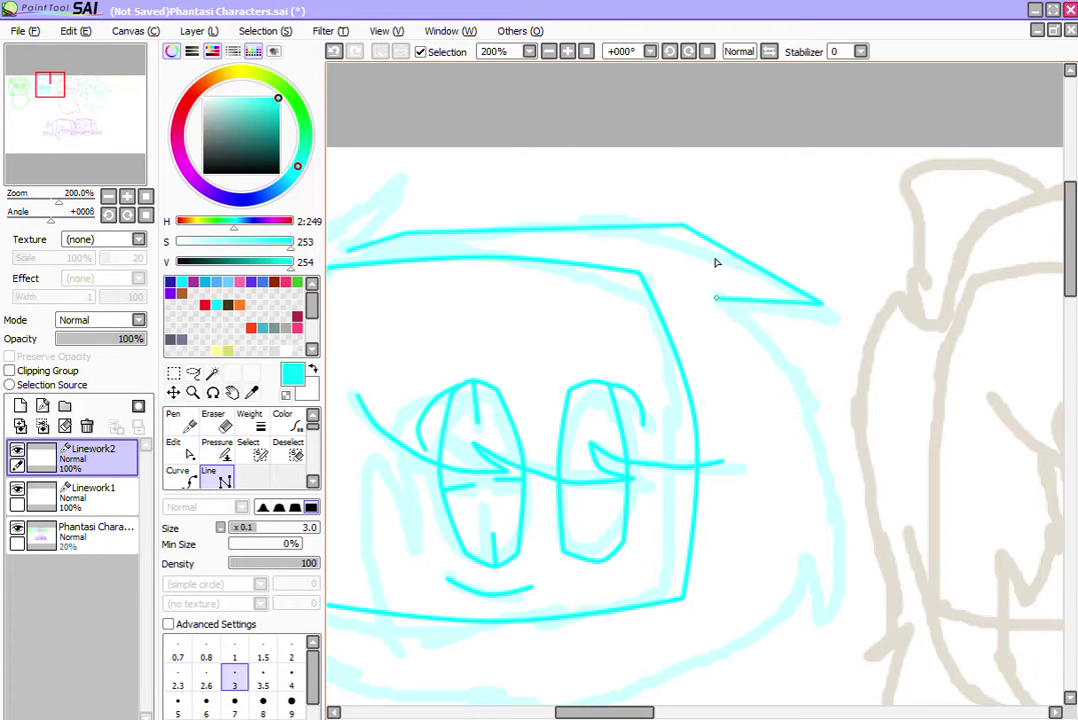
click(716, 298)
click(790, 367)
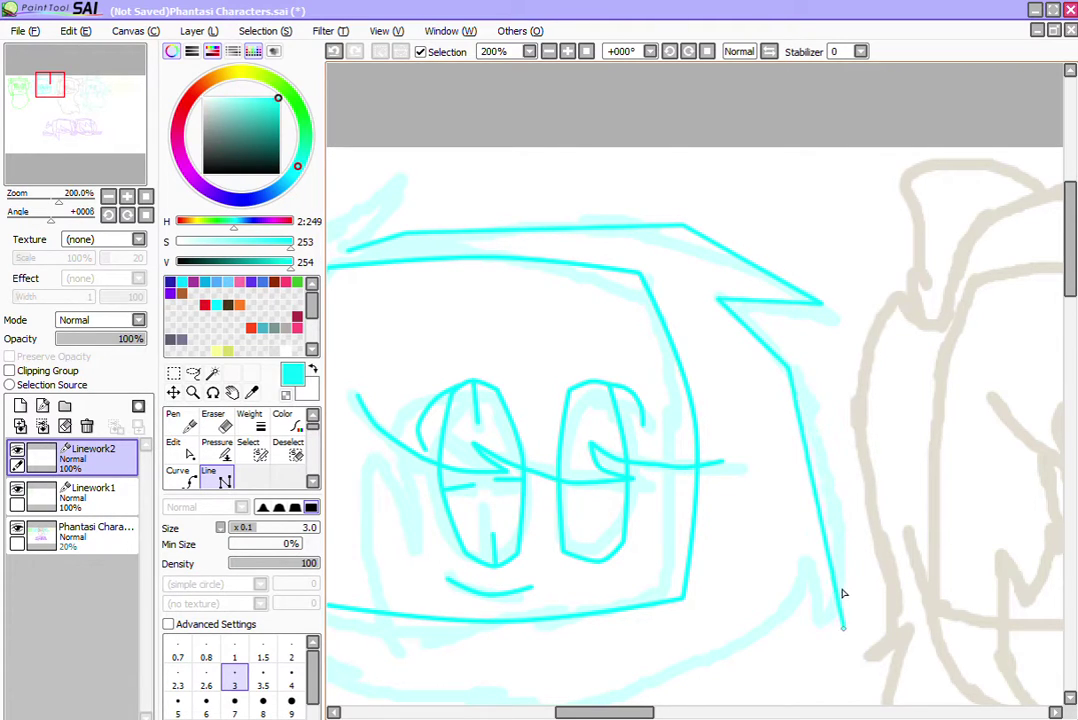
click(837, 620)
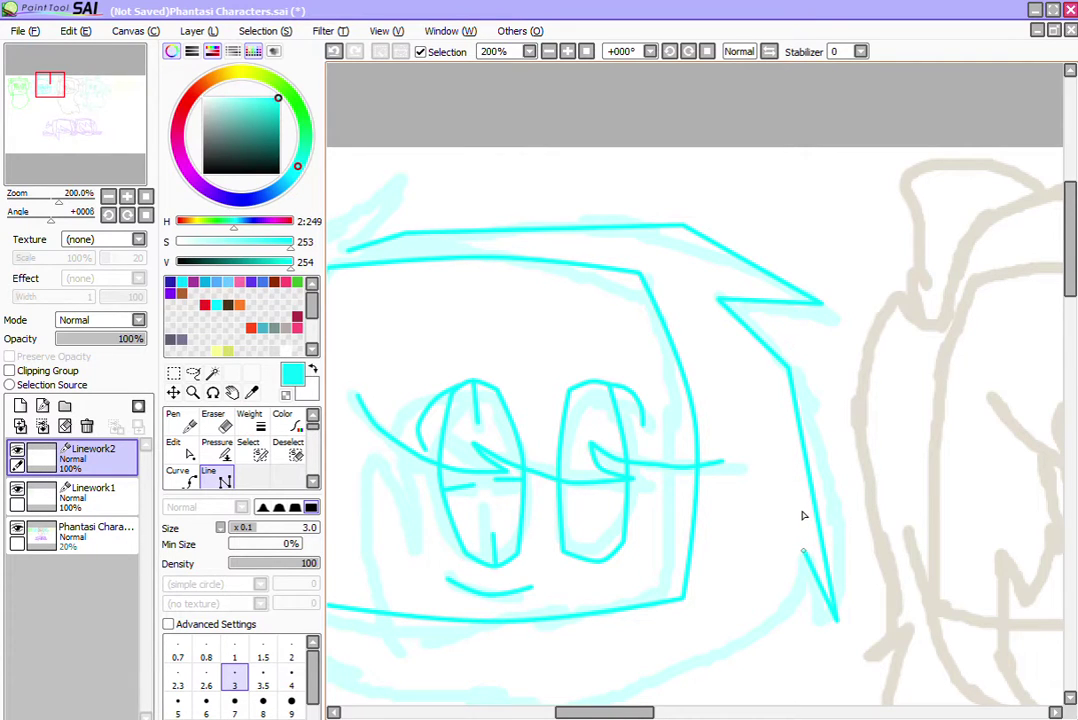
Step: Continue the cyan hair outline with straight lines from the lower right tuft, beneath the chin, to the pointed lower left tuft
drag(1072, 243, 1072, 300)
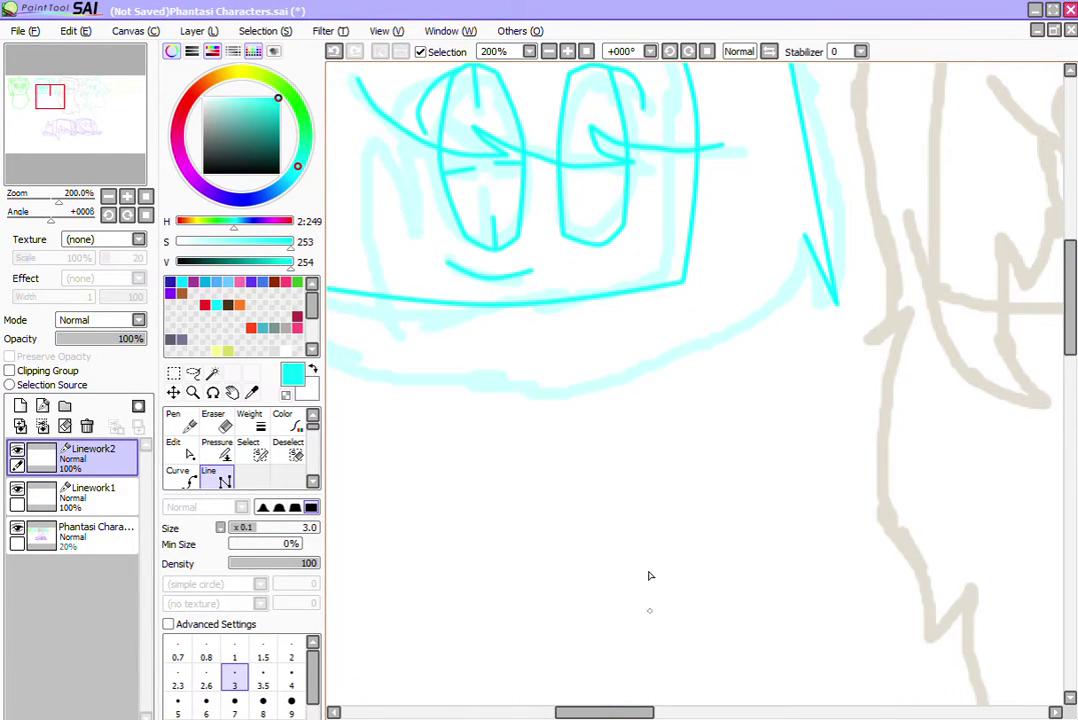
drag(618, 712, 581, 712)
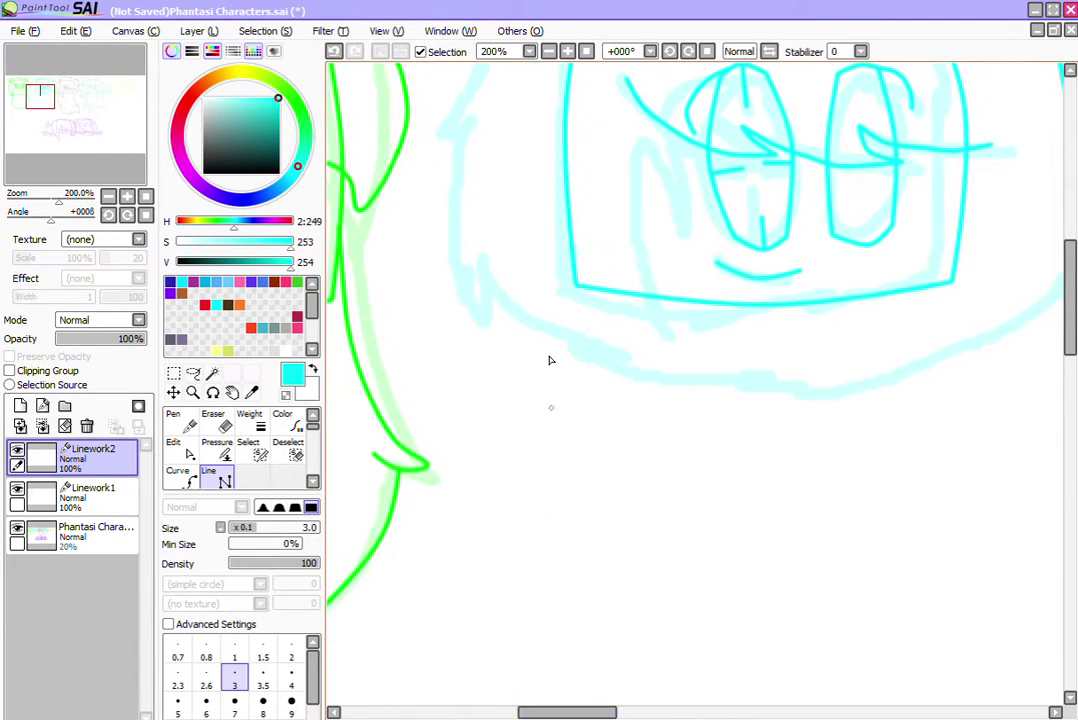
scroll(598, 640, right, 3)
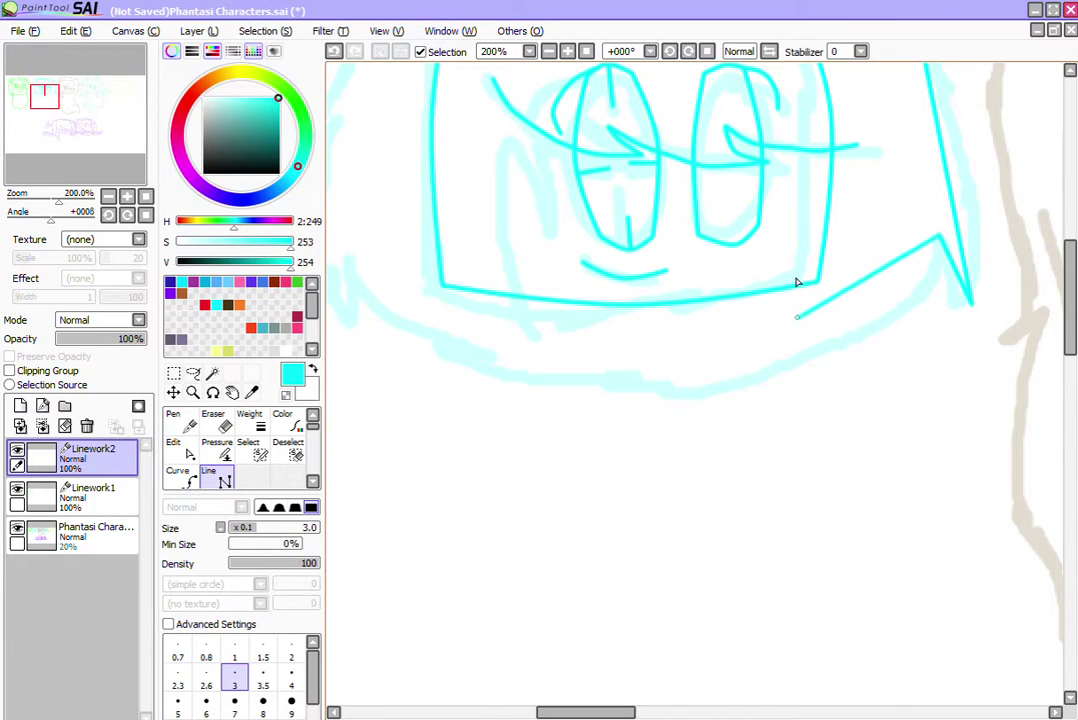
click(816, 347)
click(427, 350)
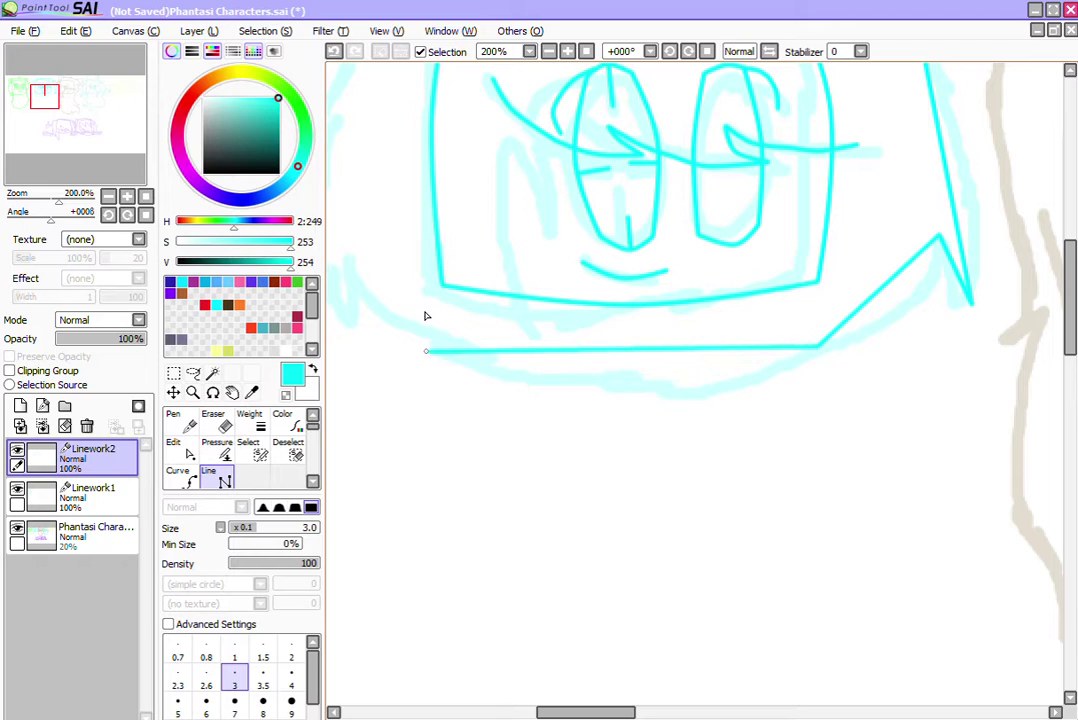
click(352, 272)
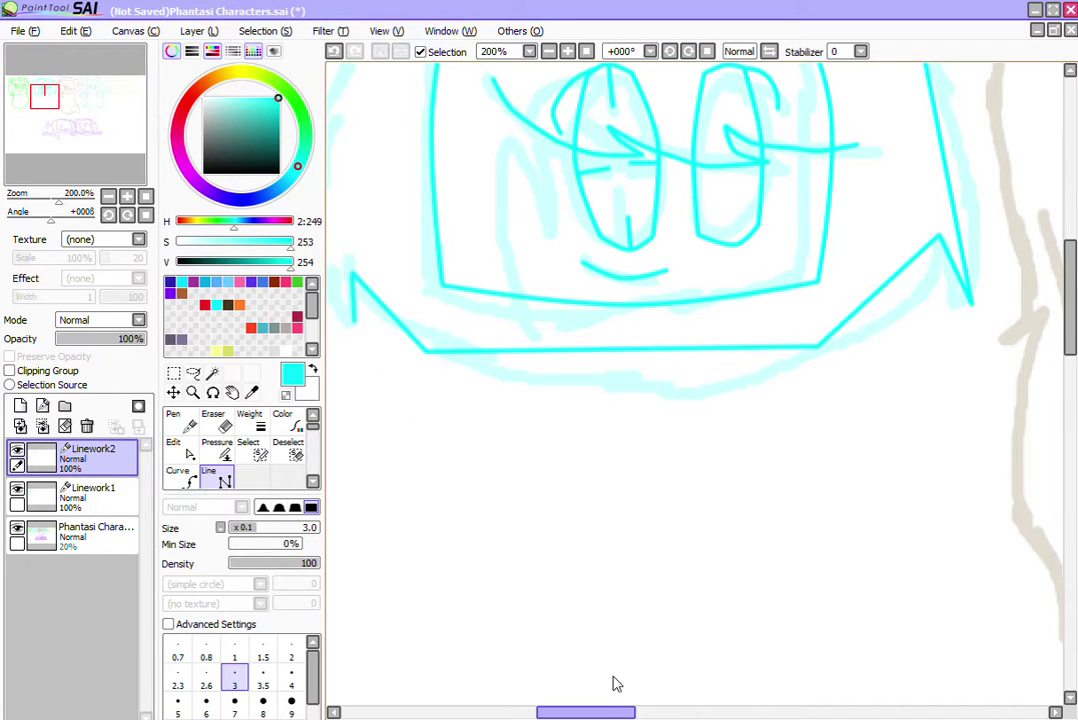
Step: Bend the straight segments of the hair's lower edge into curves following the sketch beneath the face
drag(614, 711, 615, 680)
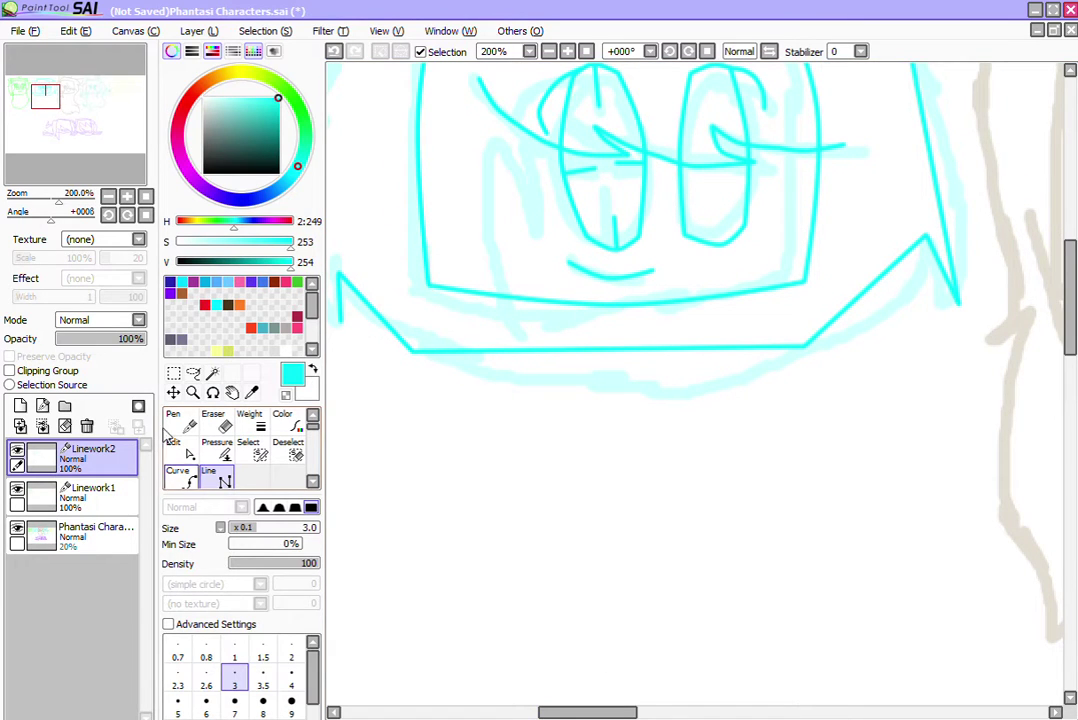
click(174, 447)
drag(366, 270, 353, 278)
drag(553, 315, 553, 337)
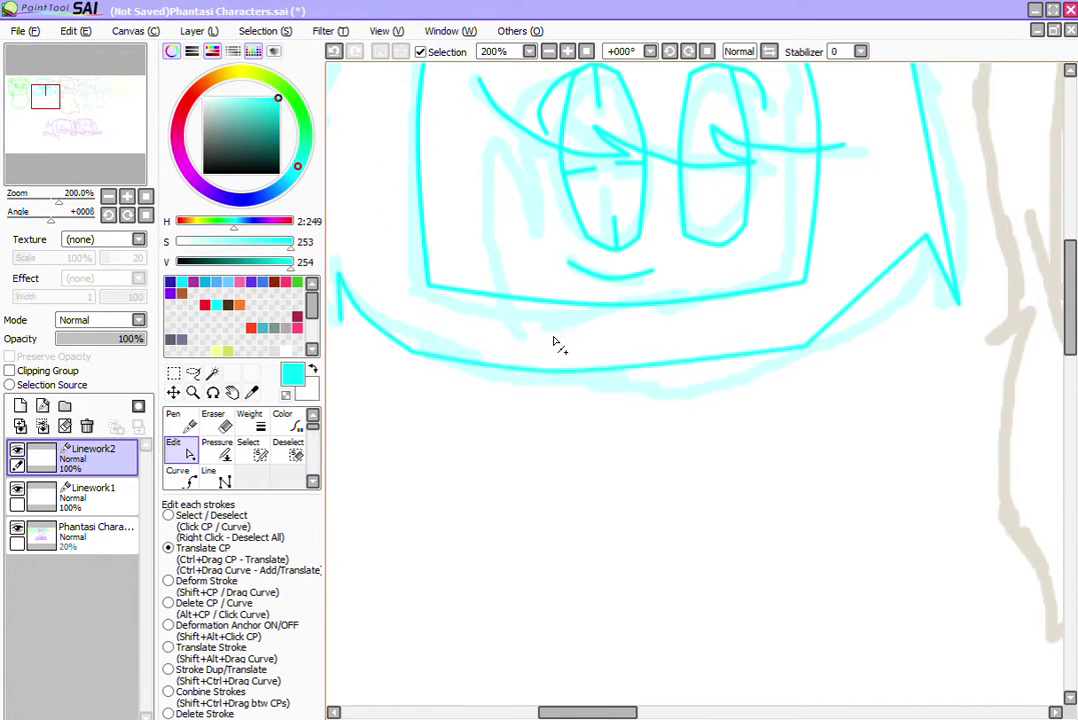
drag(849, 265, 861, 274)
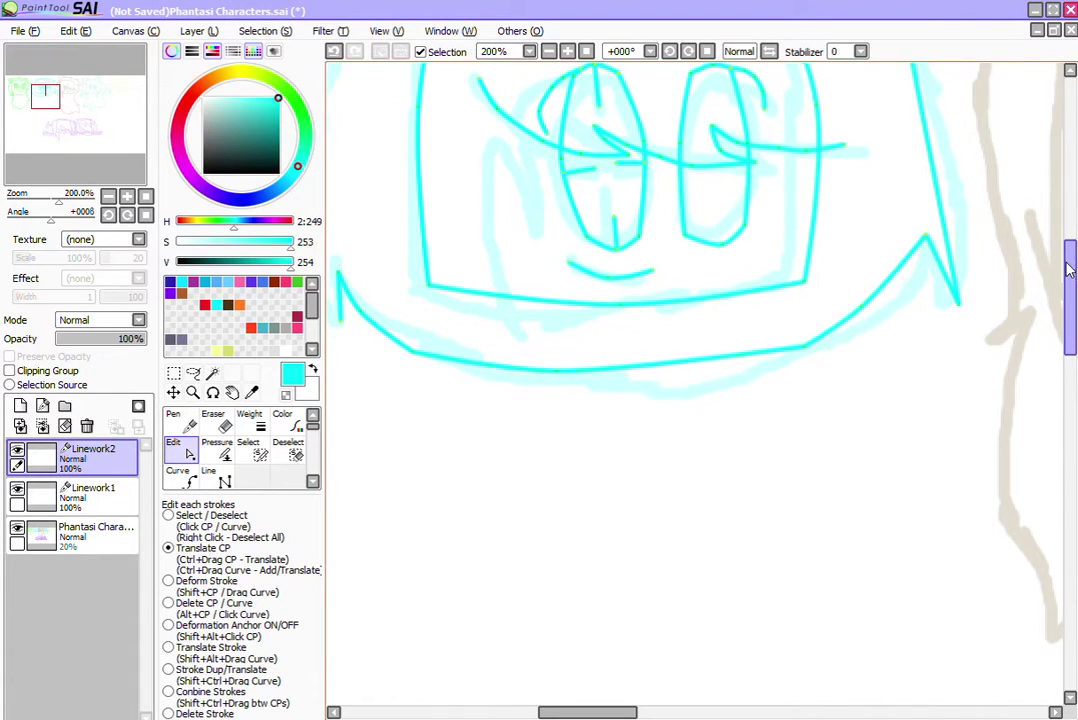
Step: Bend the hair outline's top edge and right side, including the upper right tuft, into smooth curves
drag(1068, 268, 1067, 205)
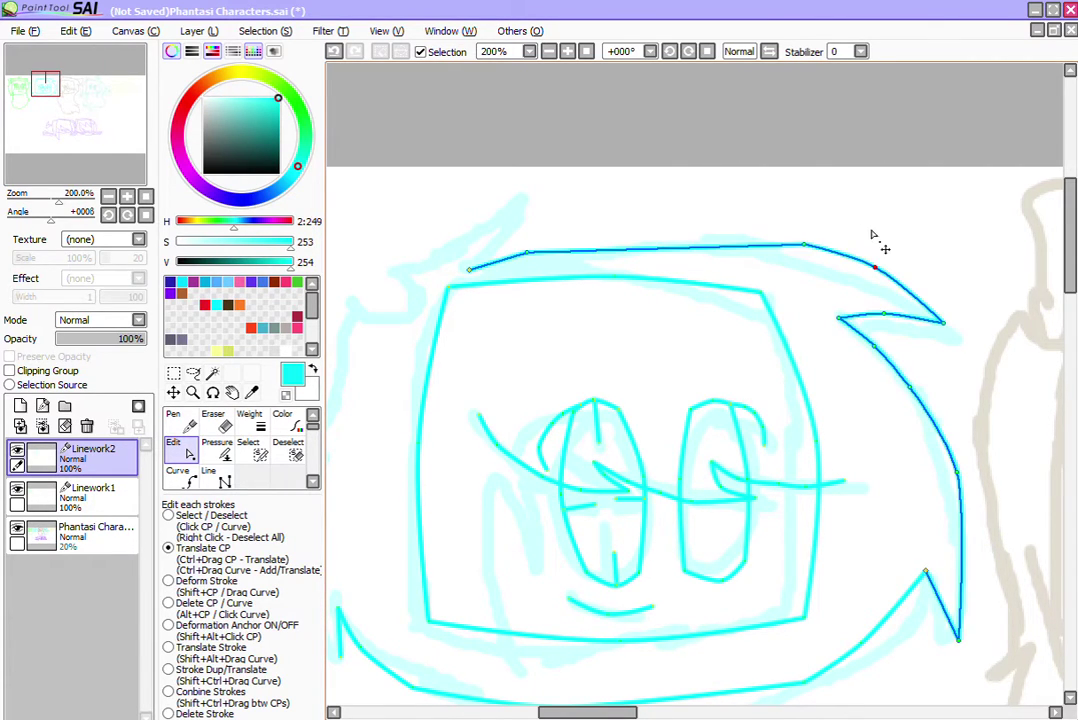
drag(720, 207, 708, 202)
drag(506, 219, 503, 216)
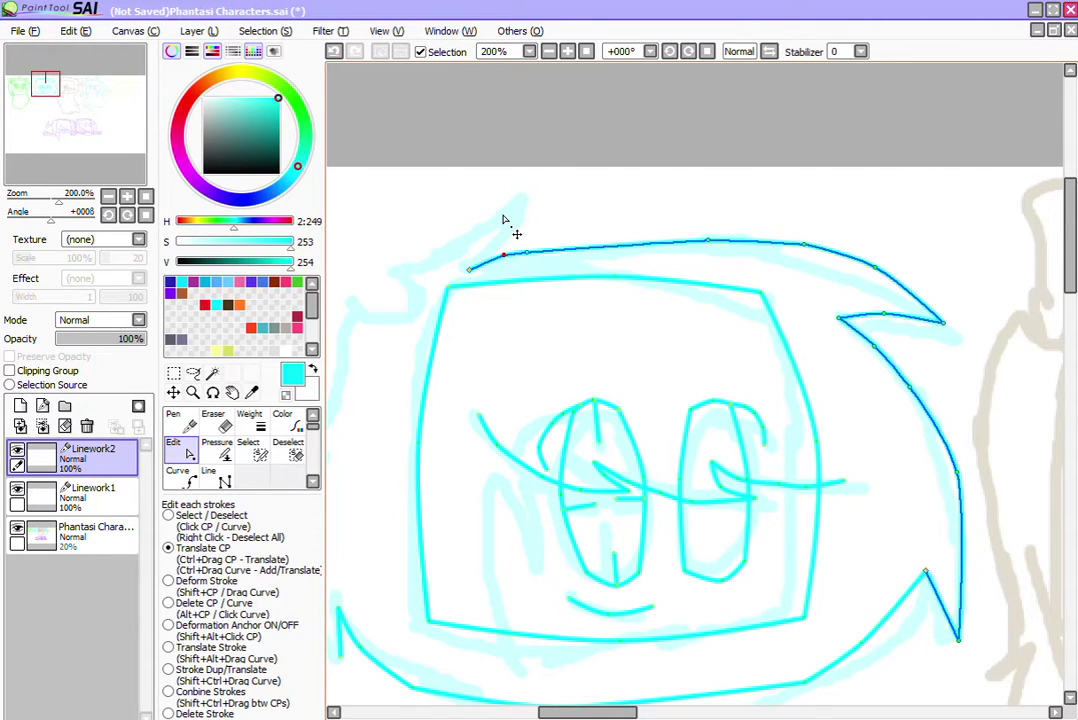
Step: Trace the pointed tuft at the head's upper left, the notch beside it and the jagged left side of the hair with straight lines
click(208, 474)
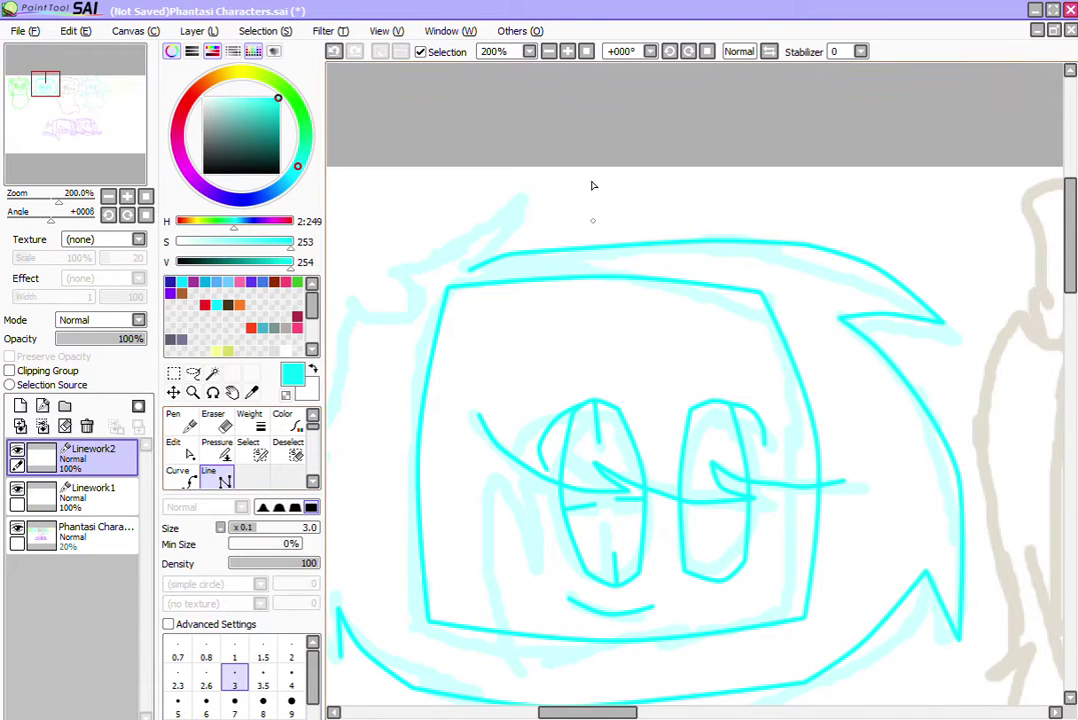
click(530, 192)
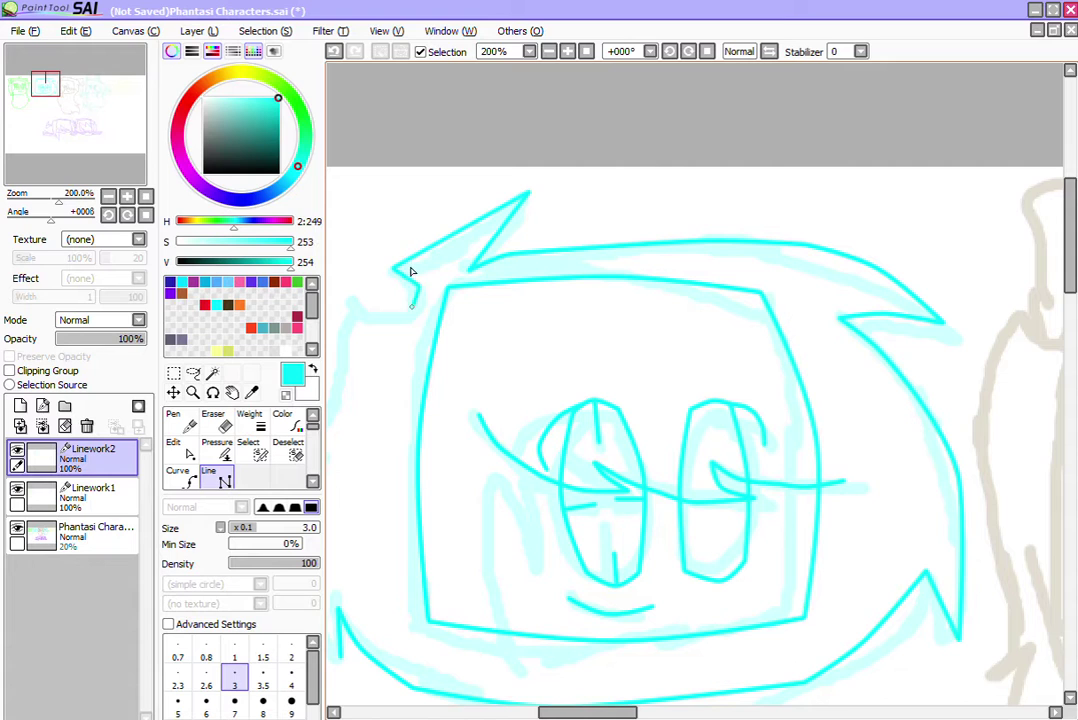
click(414, 316)
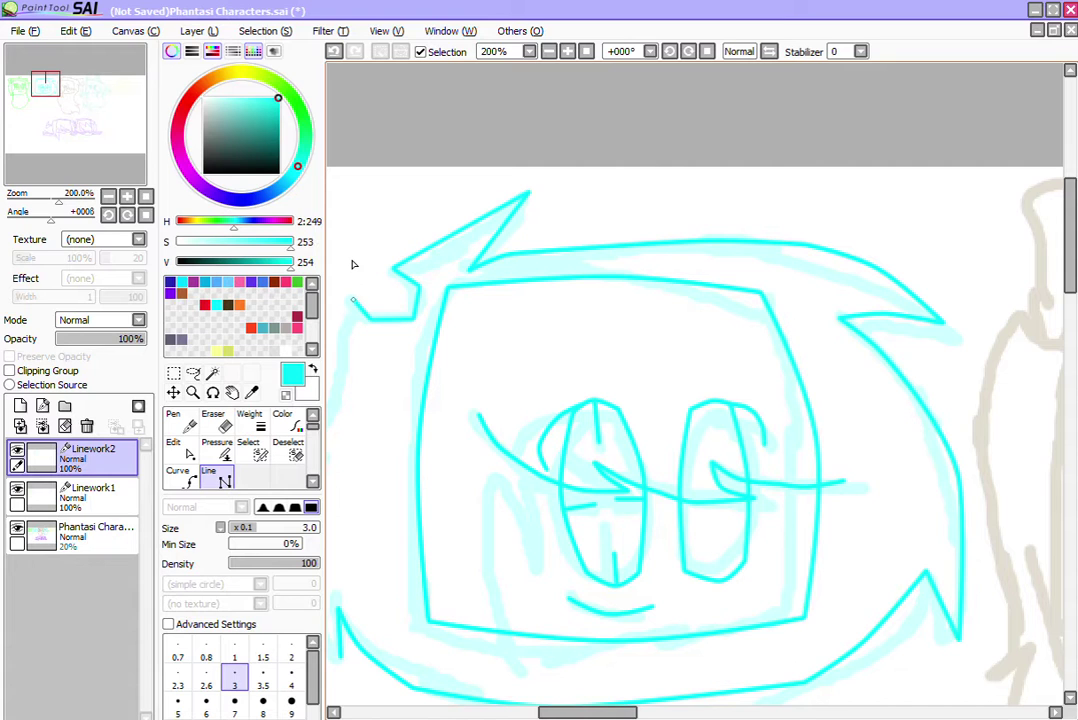
mouse_move(594, 683)
mouse_down()
mouse_move(534, 688)
mouse_move(558, 683)
mouse_up()
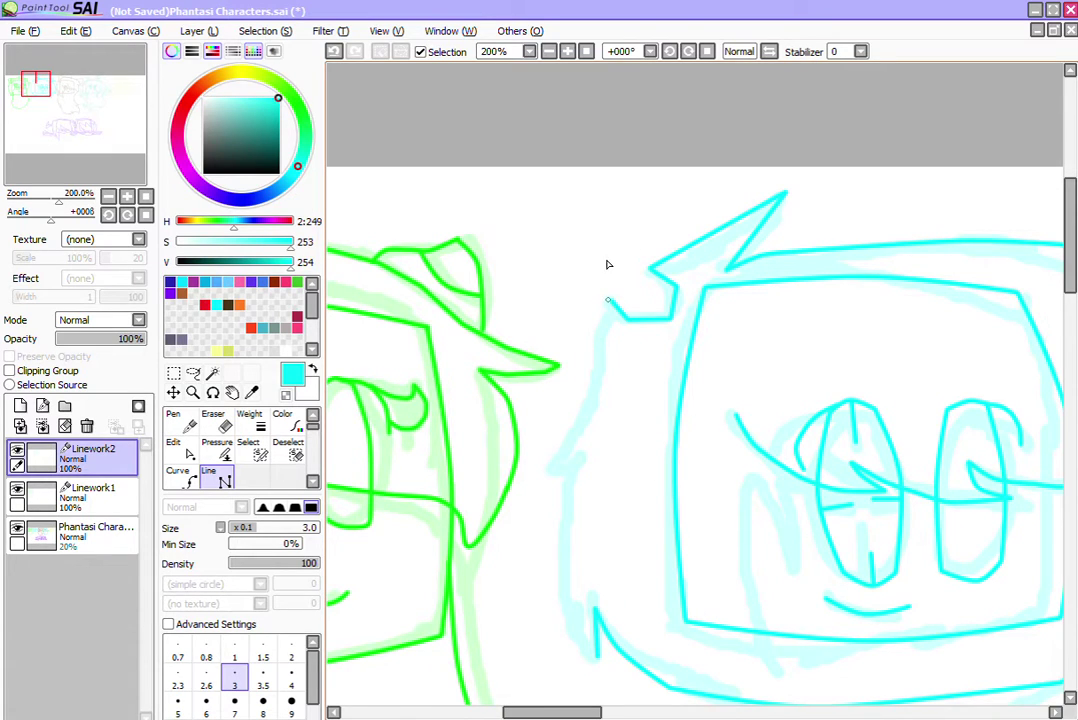
click(580, 347)
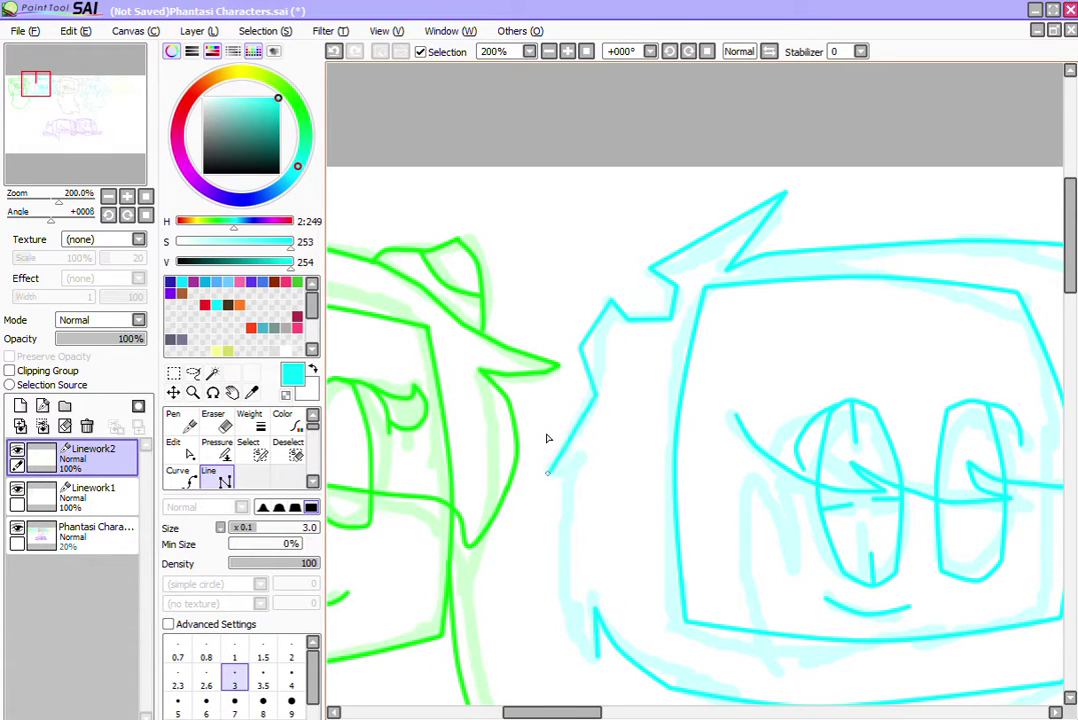
click(585, 455)
click(561, 530)
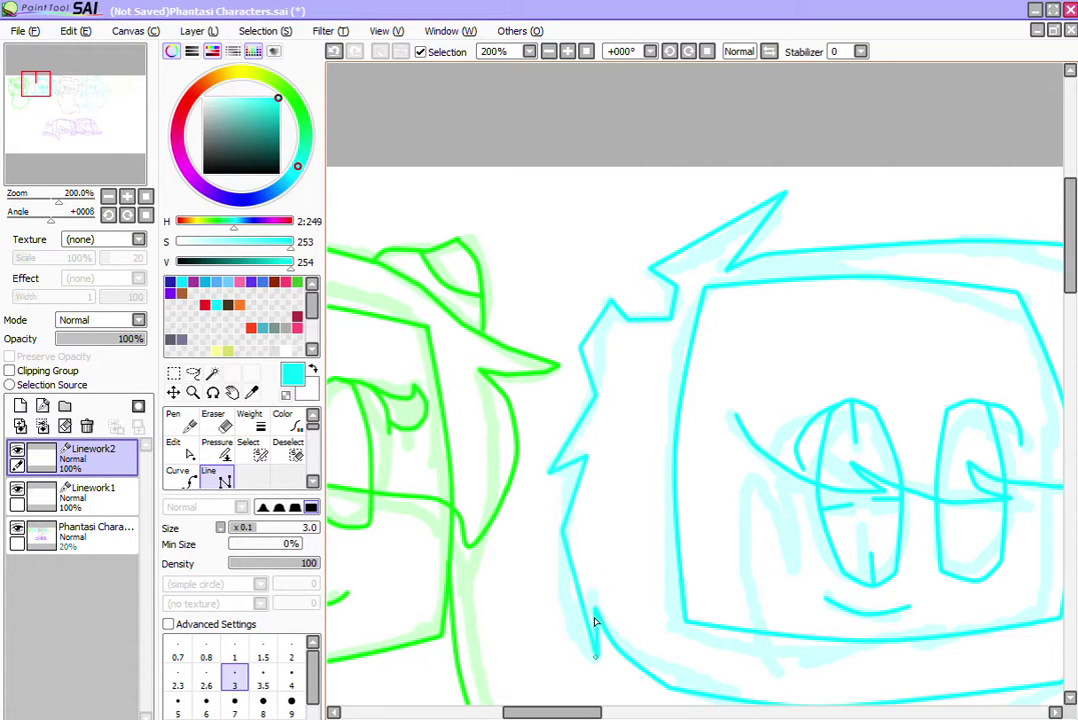
Step: Bend the hair's jagged left side into curves, shaping its small tufts and the hollows between them
click(180, 448)
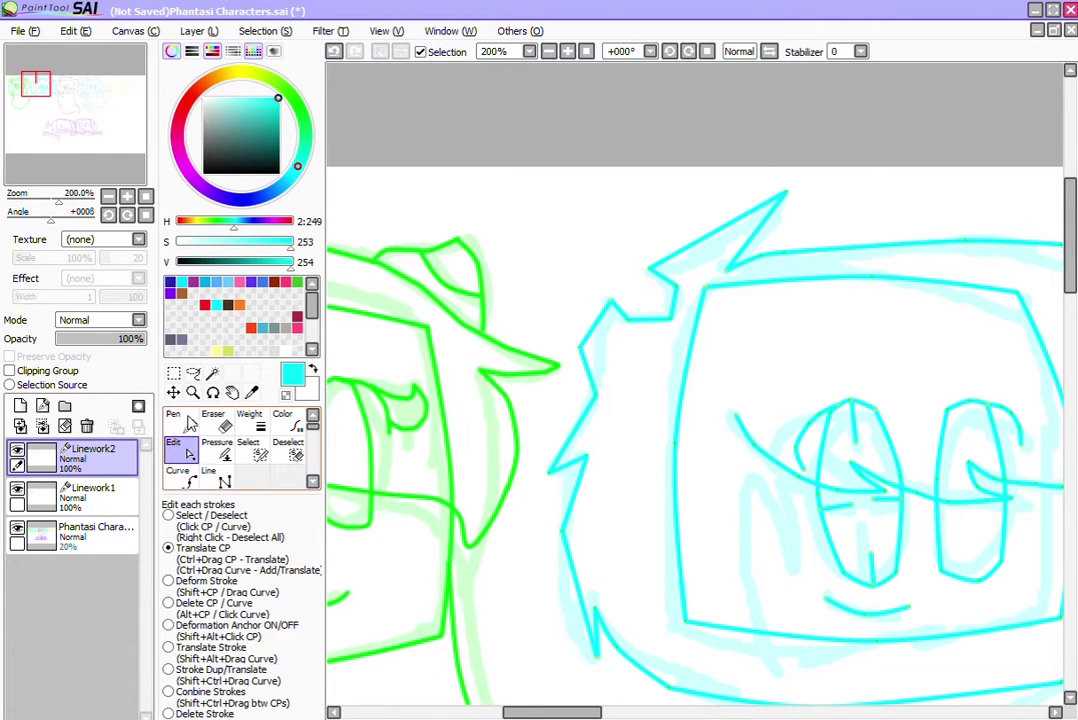
click(558, 546)
drag(573, 495, 571, 453)
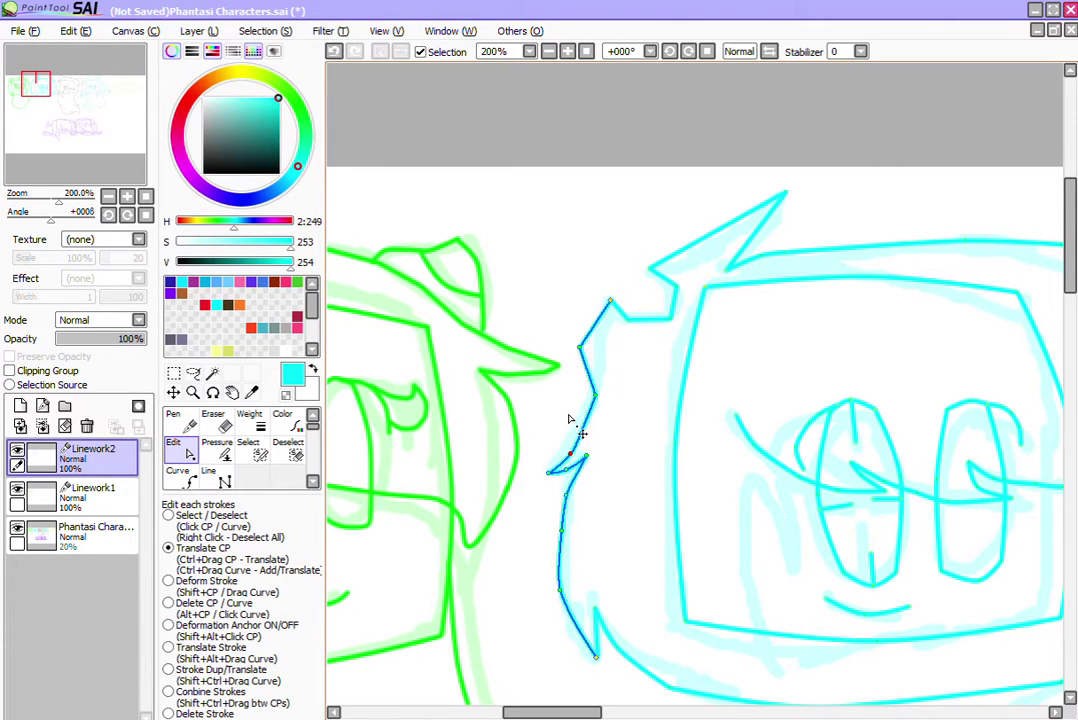
right_click(590, 342)
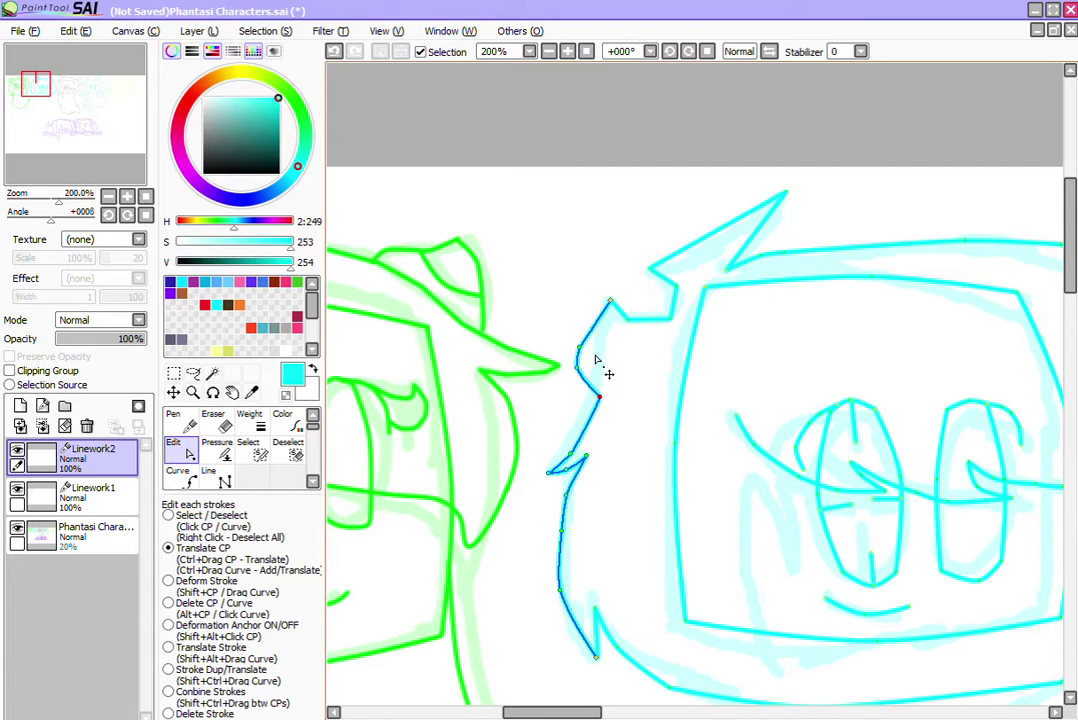
drag(593, 349, 597, 363)
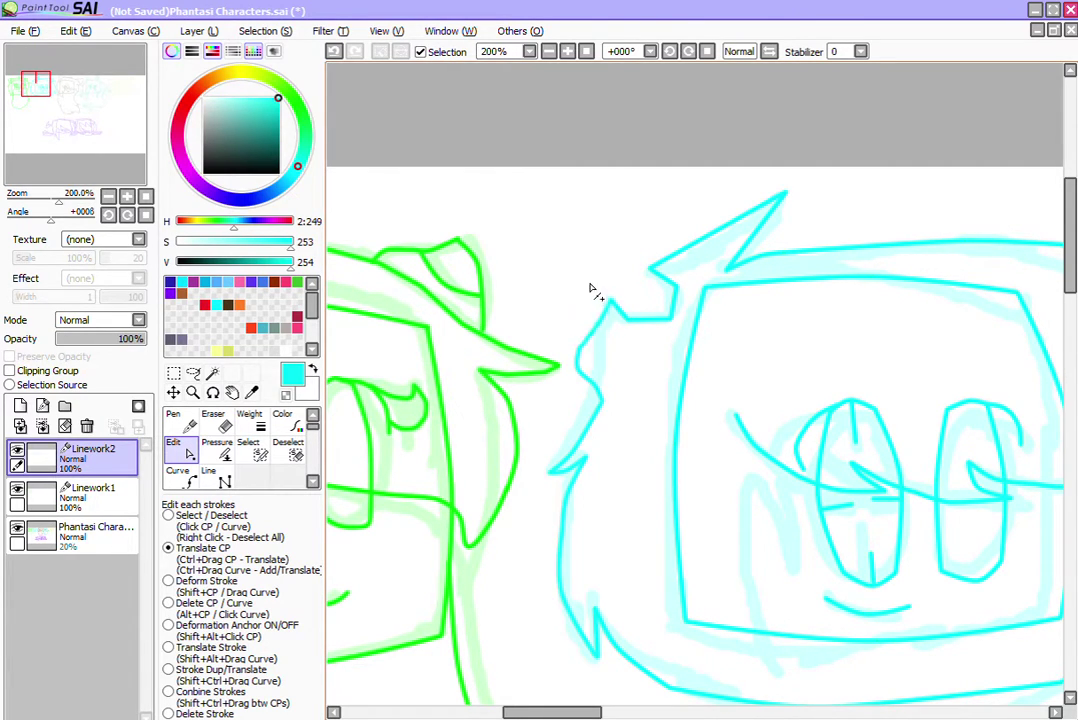
Step: Round the notch at the hair's upper left and bend both sides of the pointed tuft above it into curves
click(603, 298)
drag(617, 274, 643, 284)
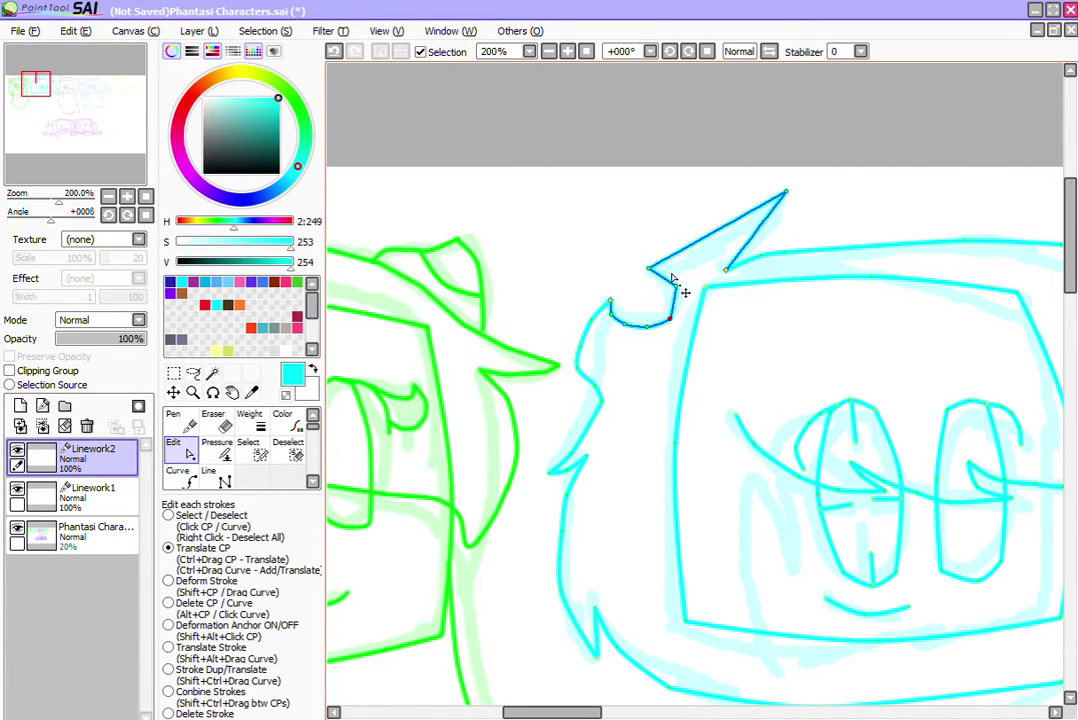
right_click(672, 274)
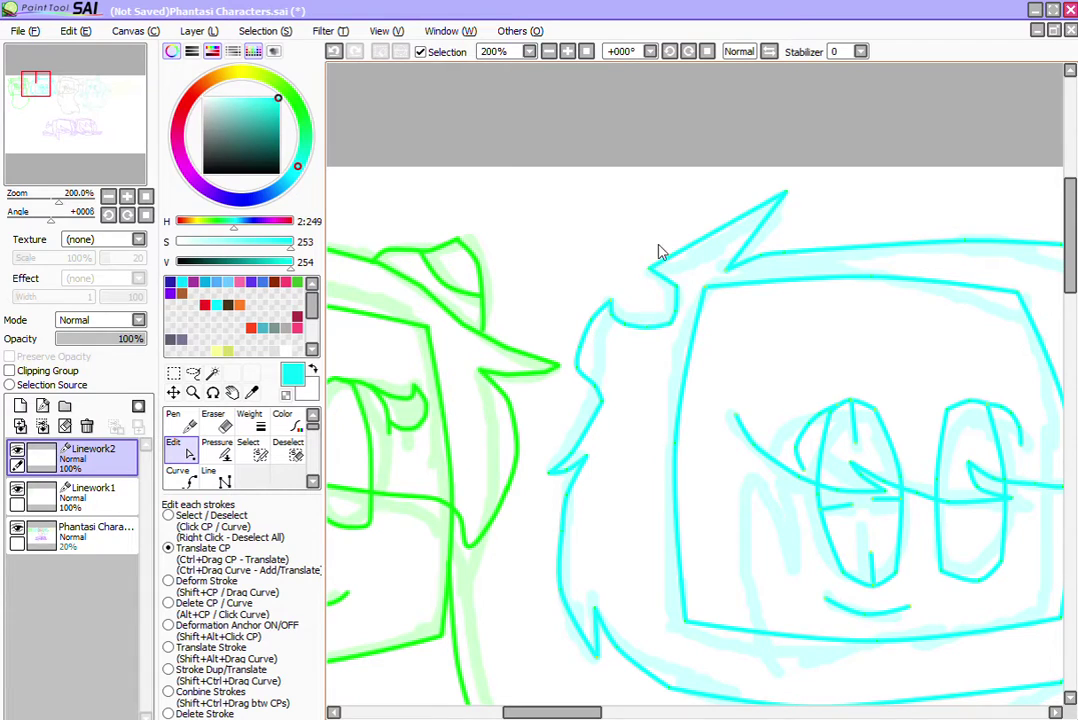
click(662, 248)
right_click(670, 234)
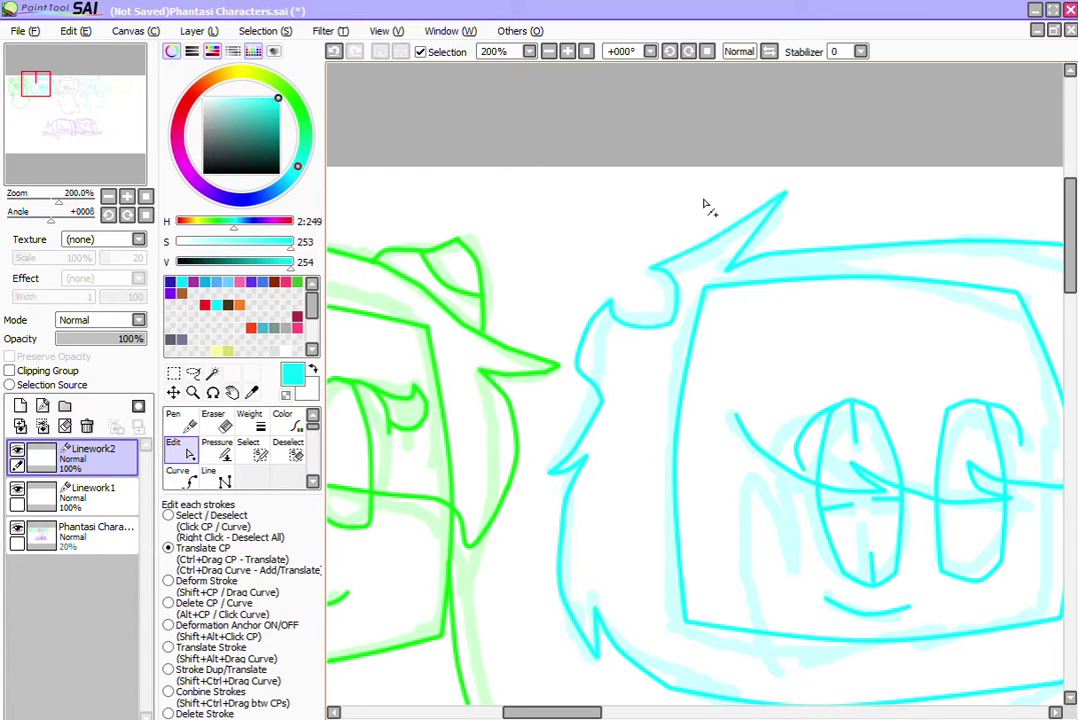
click(705, 215)
right_click(738, 212)
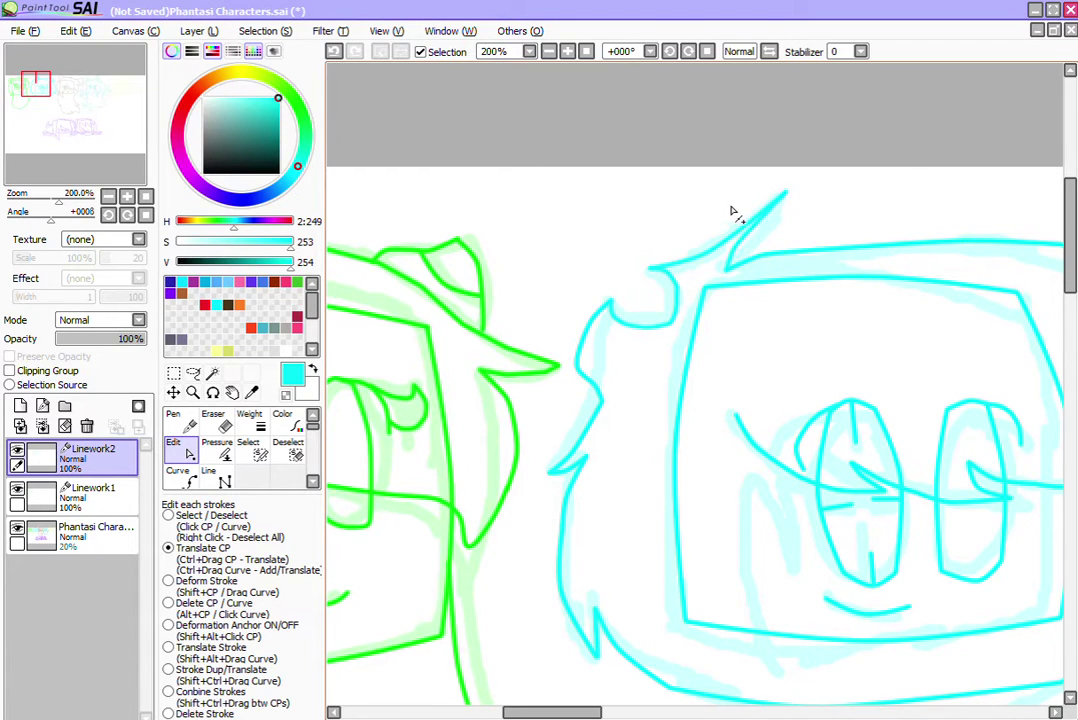
click(753, 444)
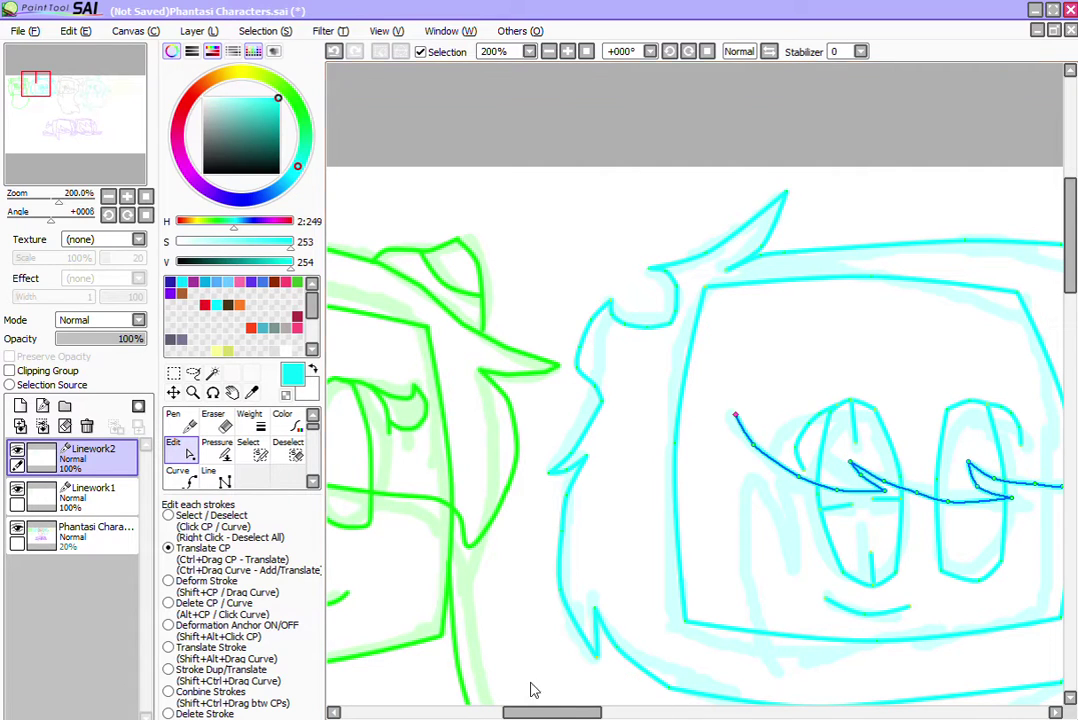
Step: Trace the zigzag hair lock beside the left eye with straight lines, running from the fringe down past the jaw
scroll(532, 690, right, 6)
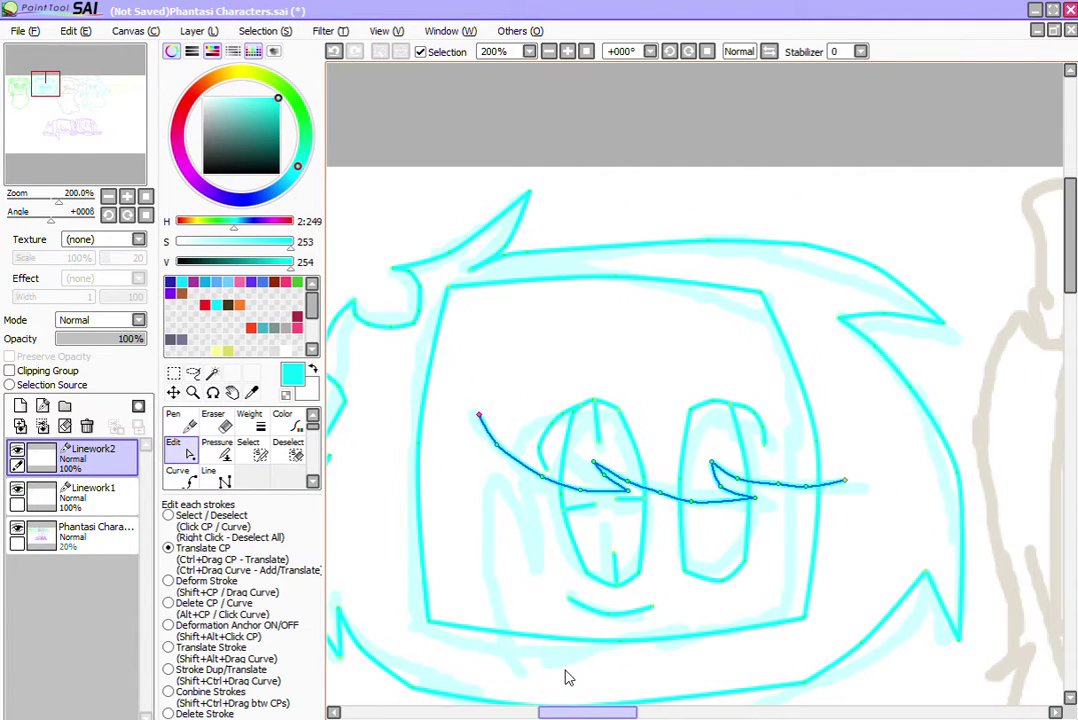
right_click(565, 675)
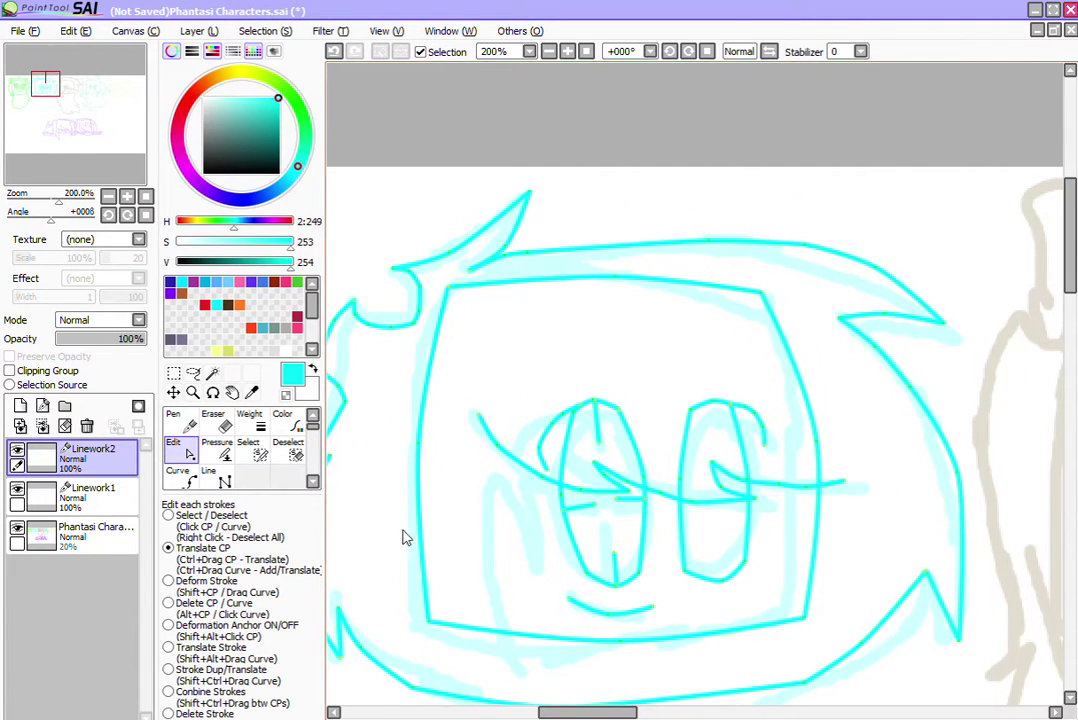
click(208, 475)
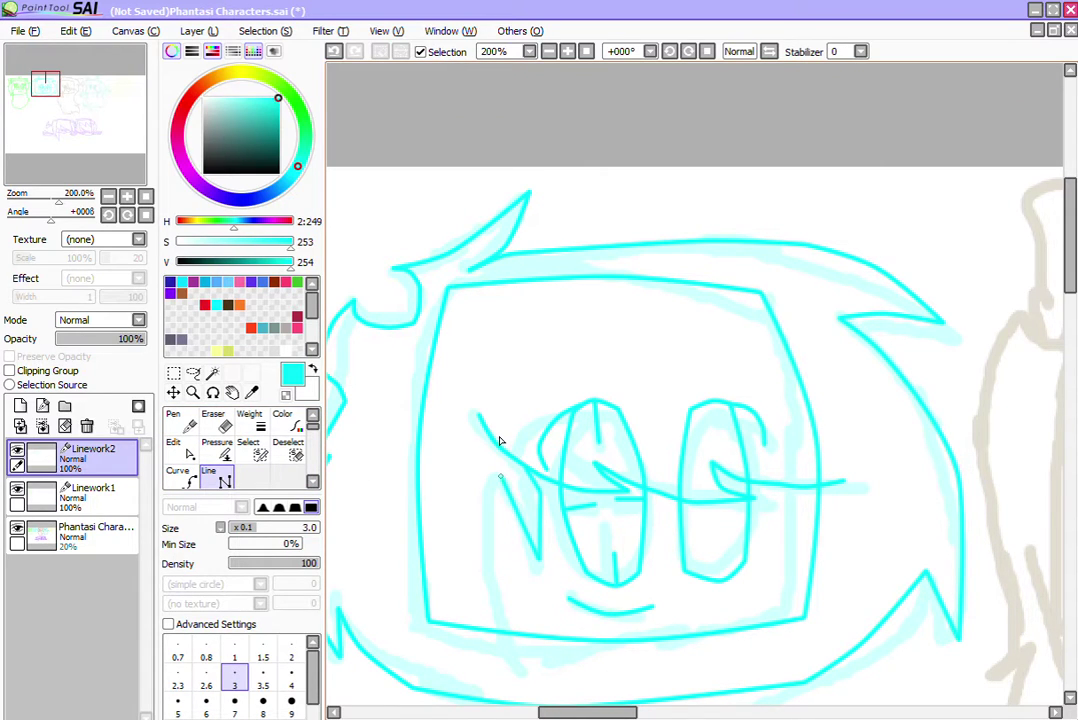
click(500, 476)
click(490, 583)
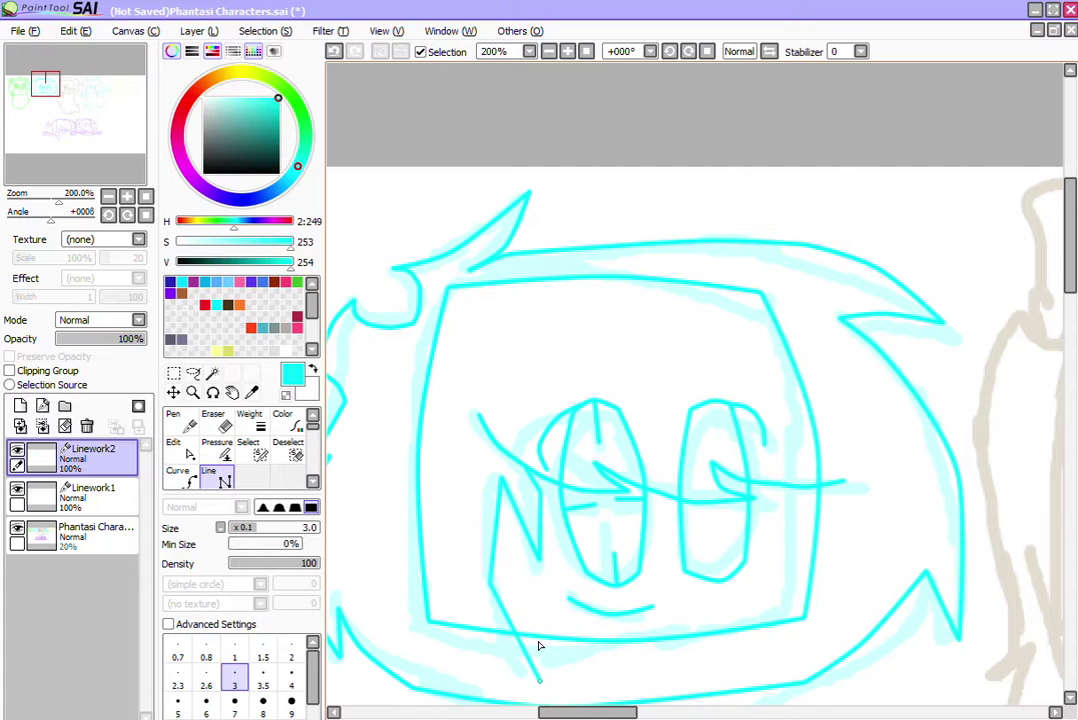
Step: Bend the segments of the hair lock beside the left eye into curves
click(175, 447)
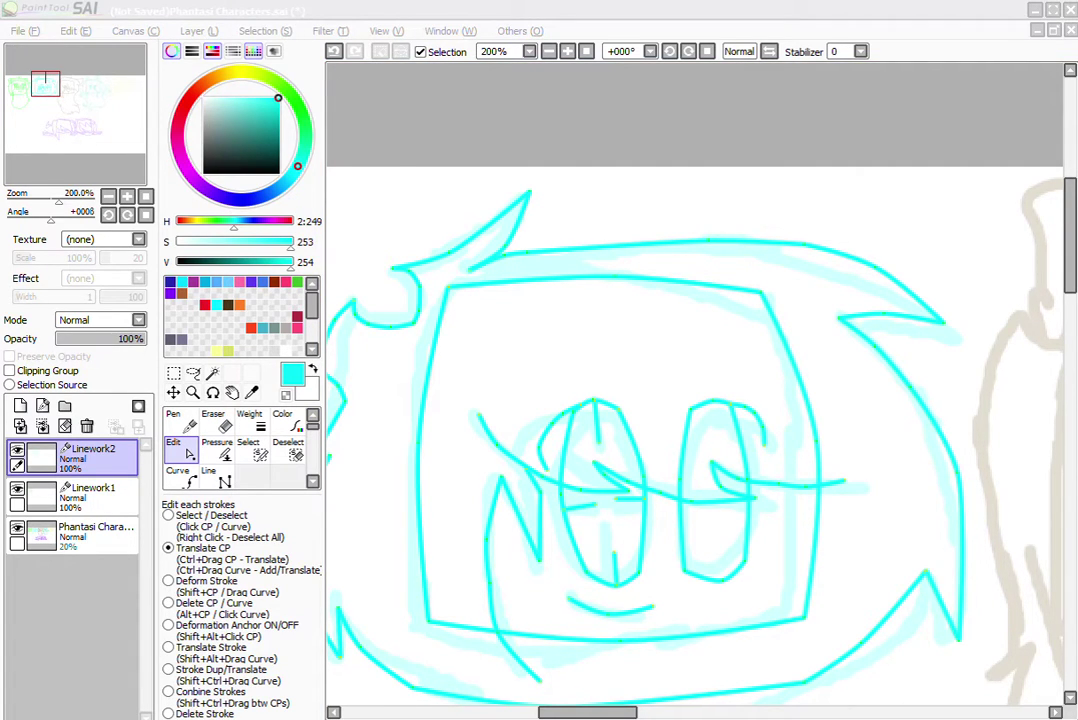
click(459, 317)
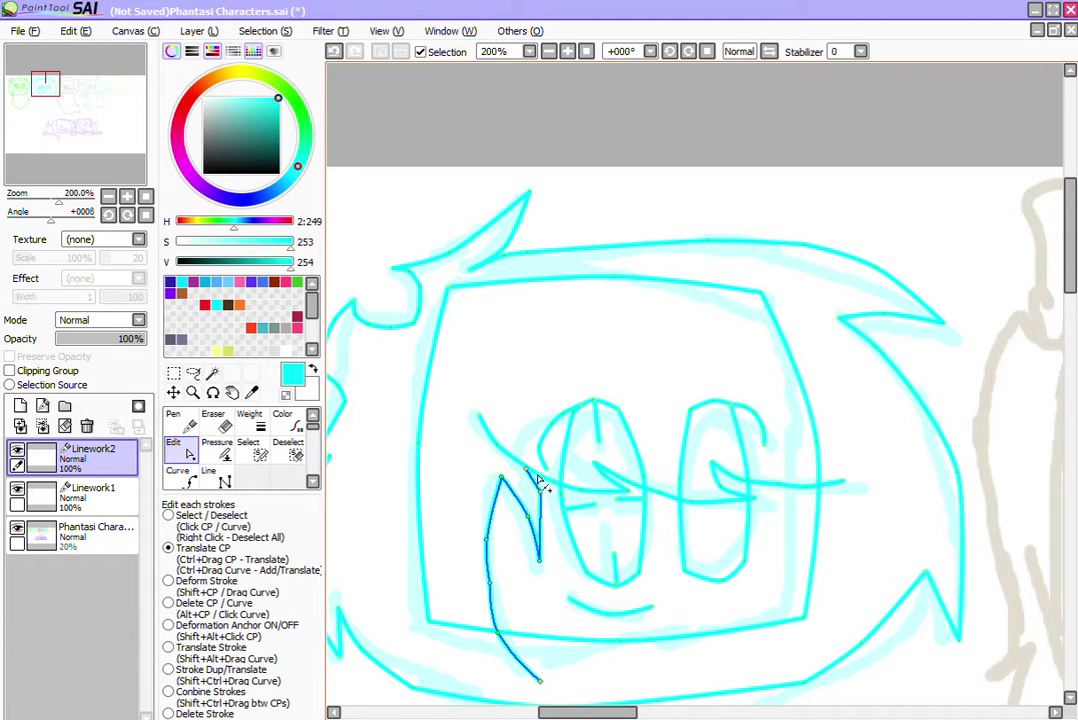
drag(538, 477, 536, 445)
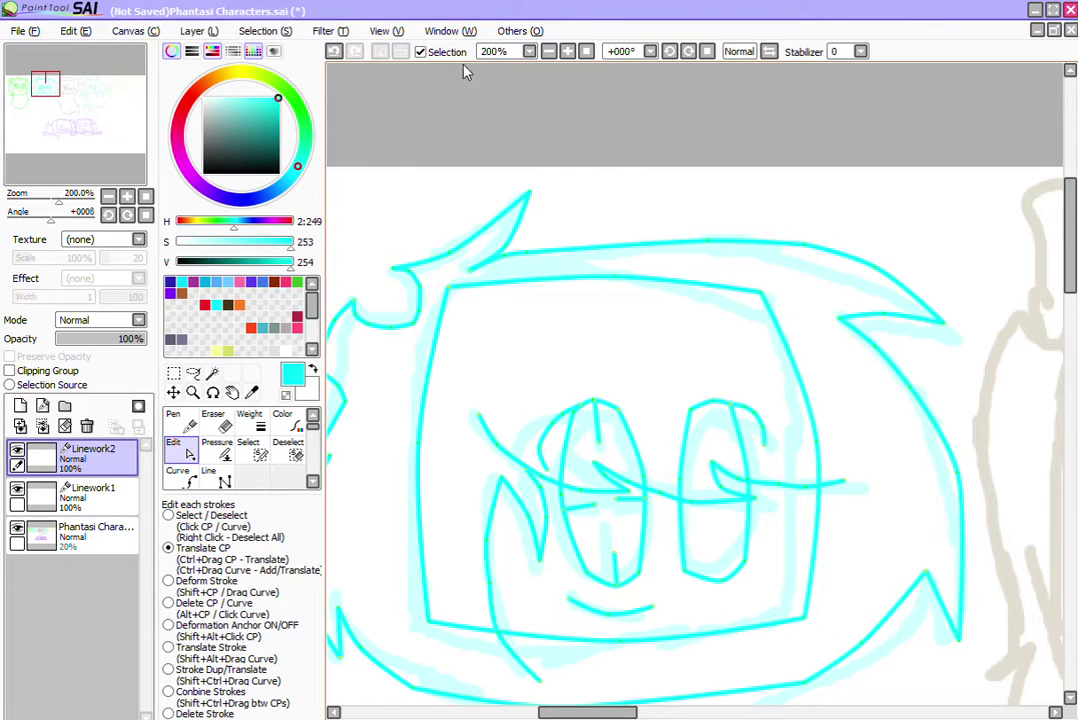
Step: Merge the Linework2 layer down into Linework1 and make the Line tool active
click(549, 51)
click(549, 51)
click(549, 51)
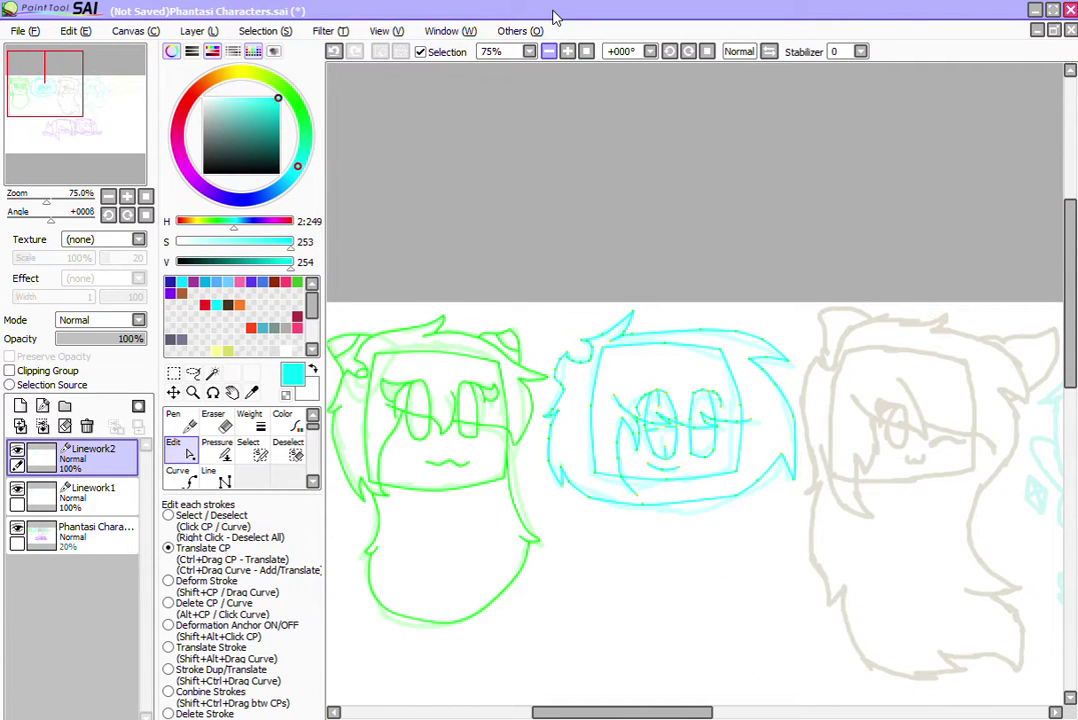
key(ctrl+e)
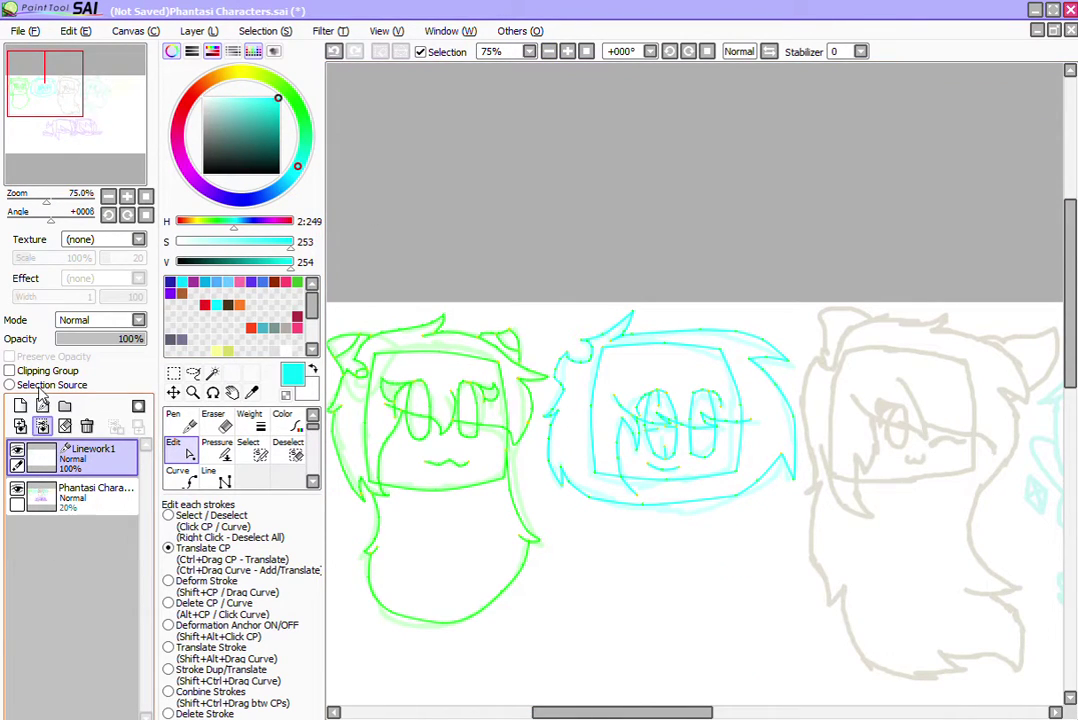
click(190, 427)
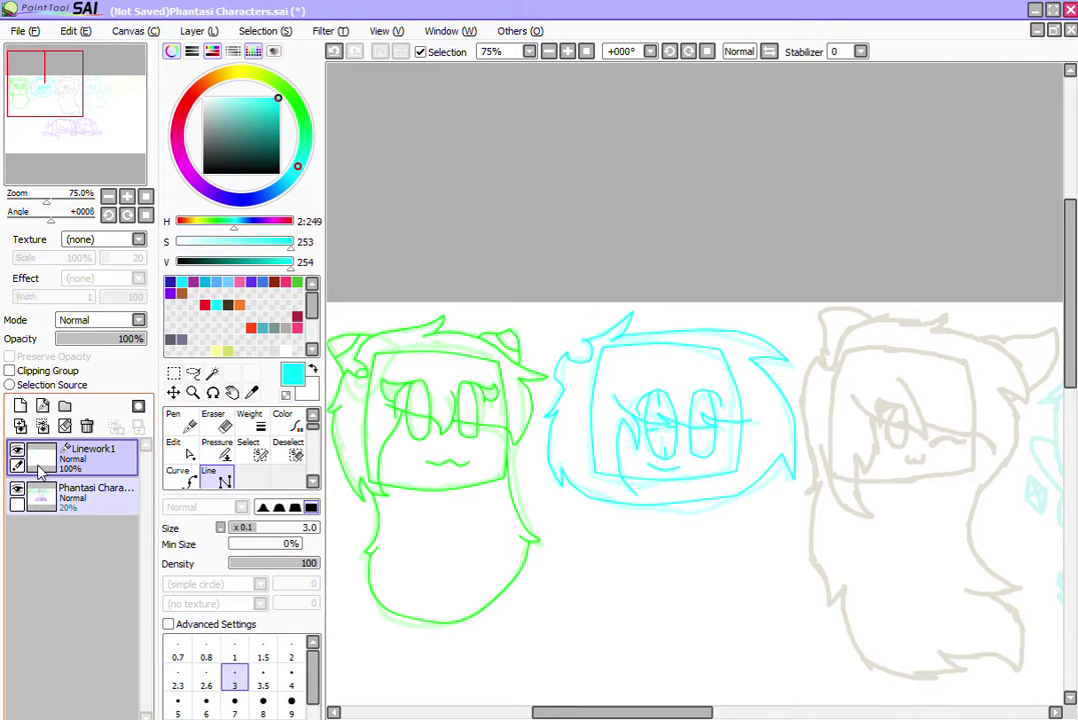
Step: Raise the Phantasi Characters sketch layer to 100% opacity and sample the brown line colour from the third character
click(92, 495)
drag(92, 339, 233, 326)
click(253, 393)
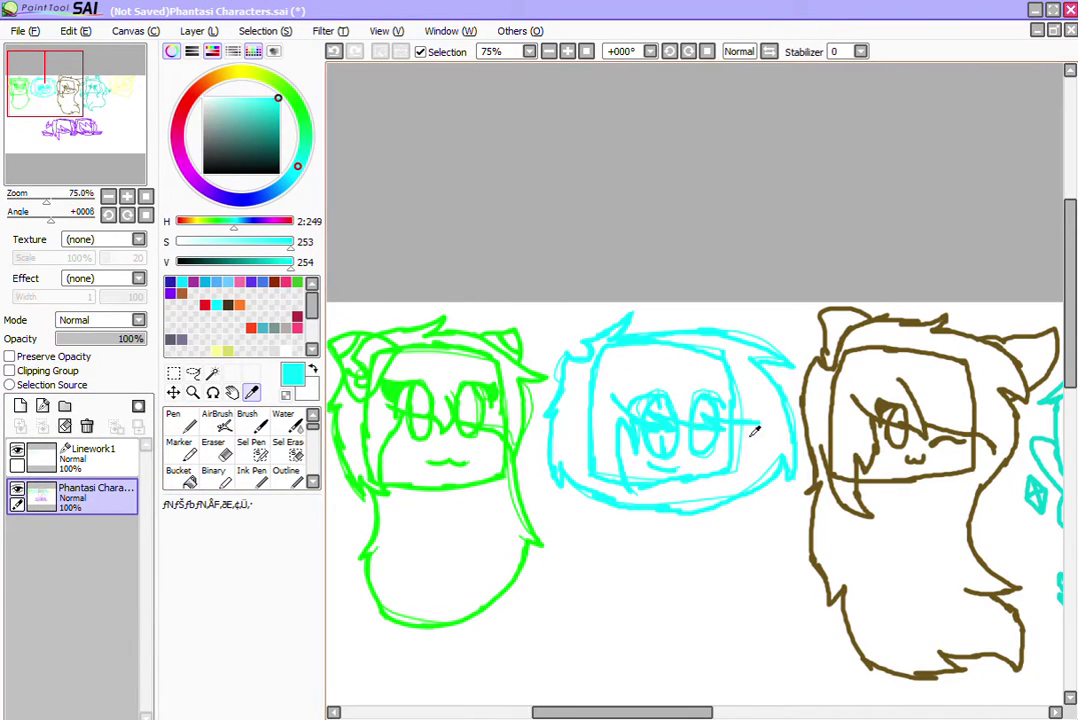
click(879, 376)
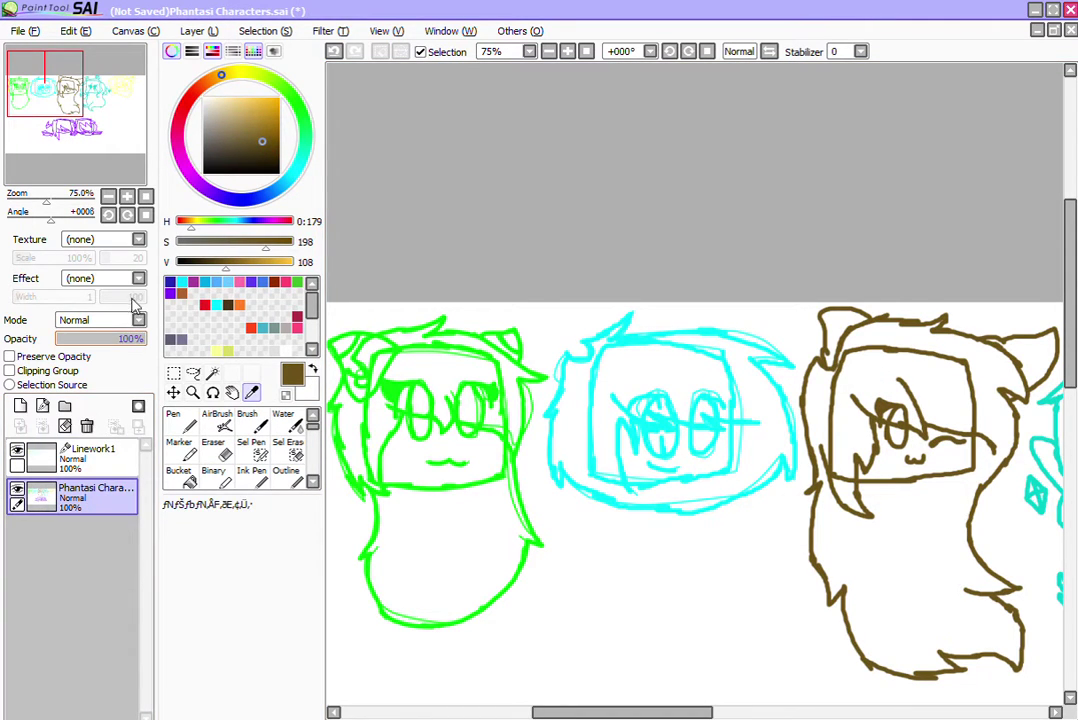
Step: Fade the sketch layer to 33% opacity and add a new linework layer above Linework1
mouse_move(140, 338)
mouse_down()
mouse_move(92, 316)
mouse_move(85, 330)
mouse_up()
click(92, 457)
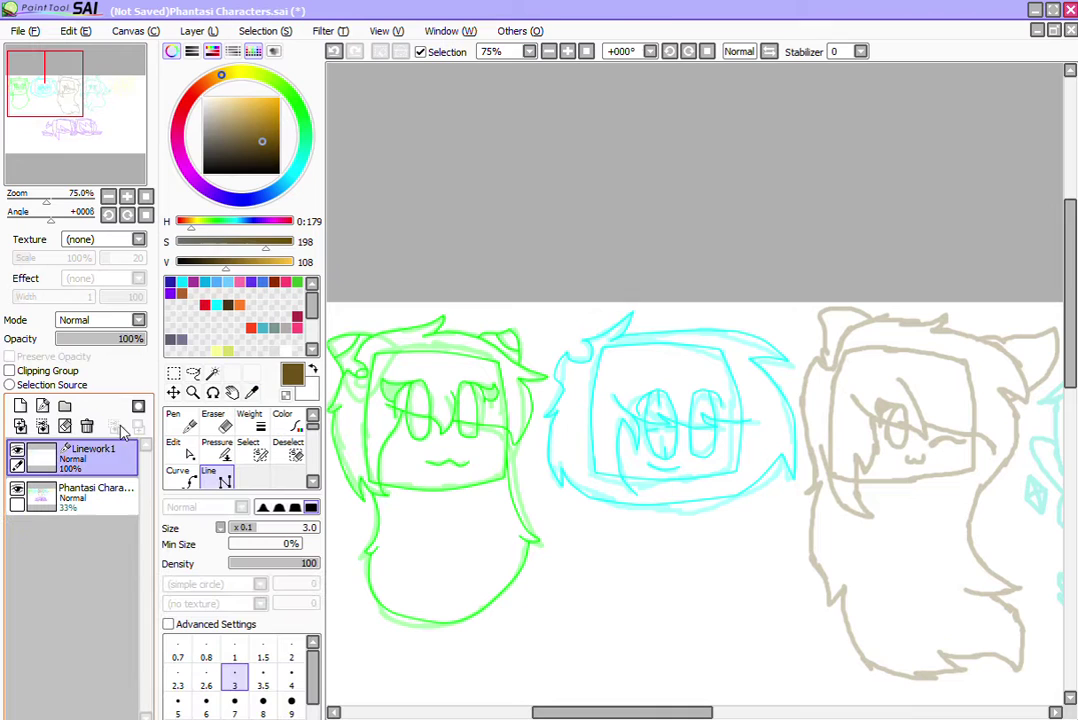
click(42, 405)
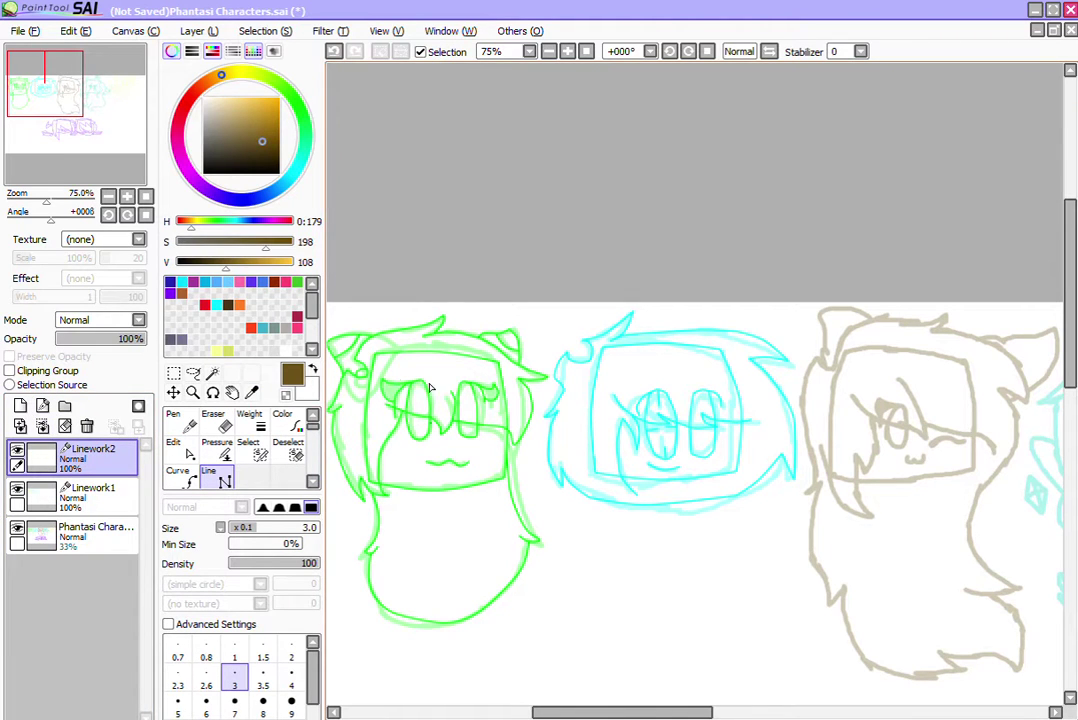
click(212, 392)
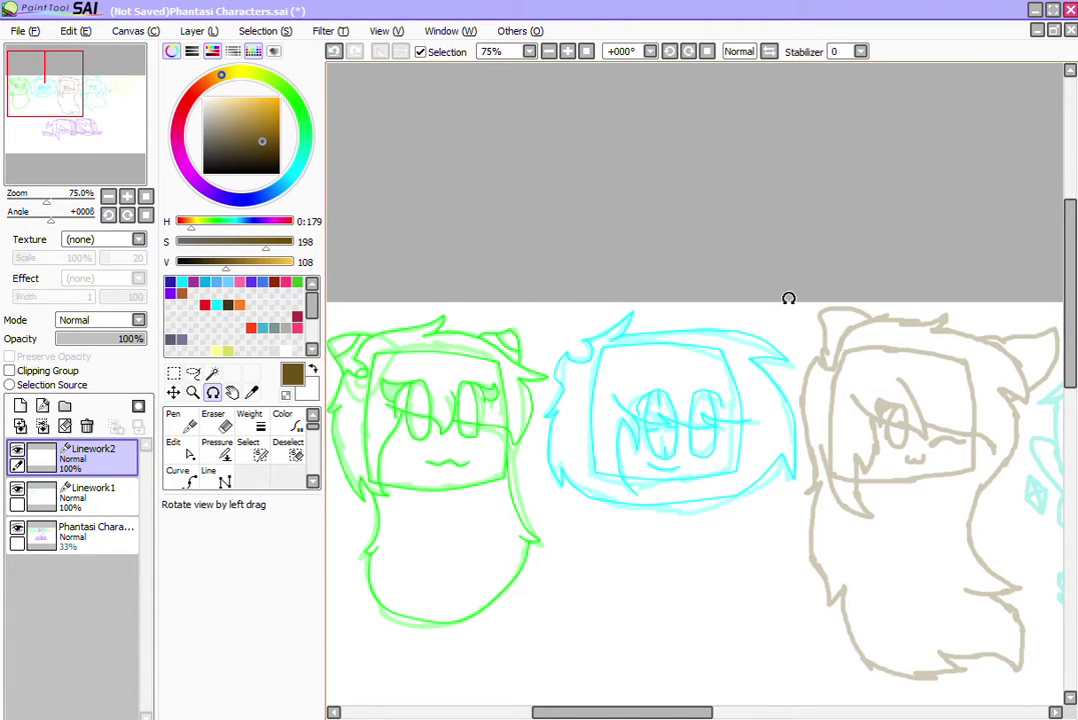
drag(788, 298, 684, 204)
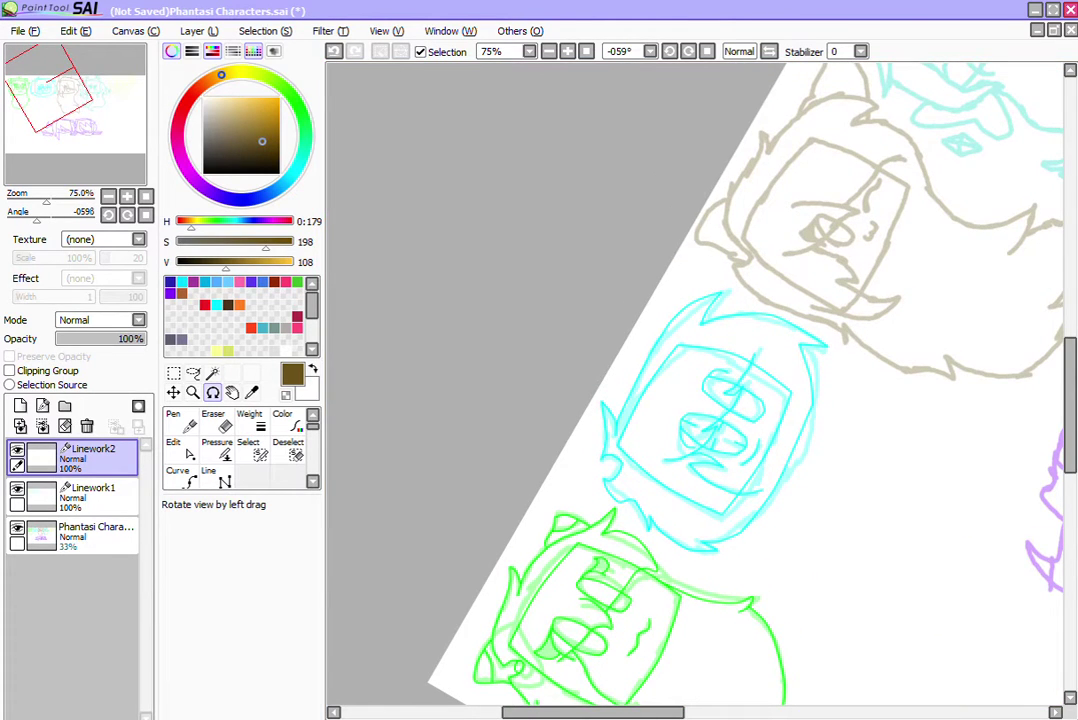
click(707, 51)
Step: Trace the brown character's pointed fringe lock over the open eye with straight lines, down to its tip and back up
click(193, 392)
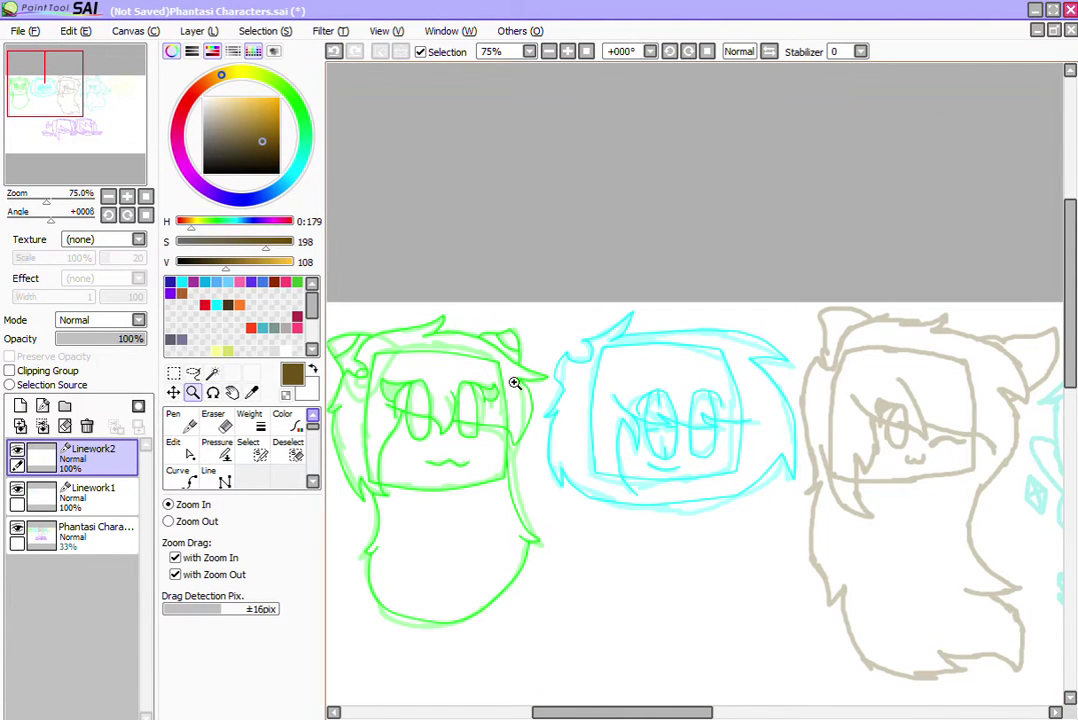
drag(798, 325, 1046, 480)
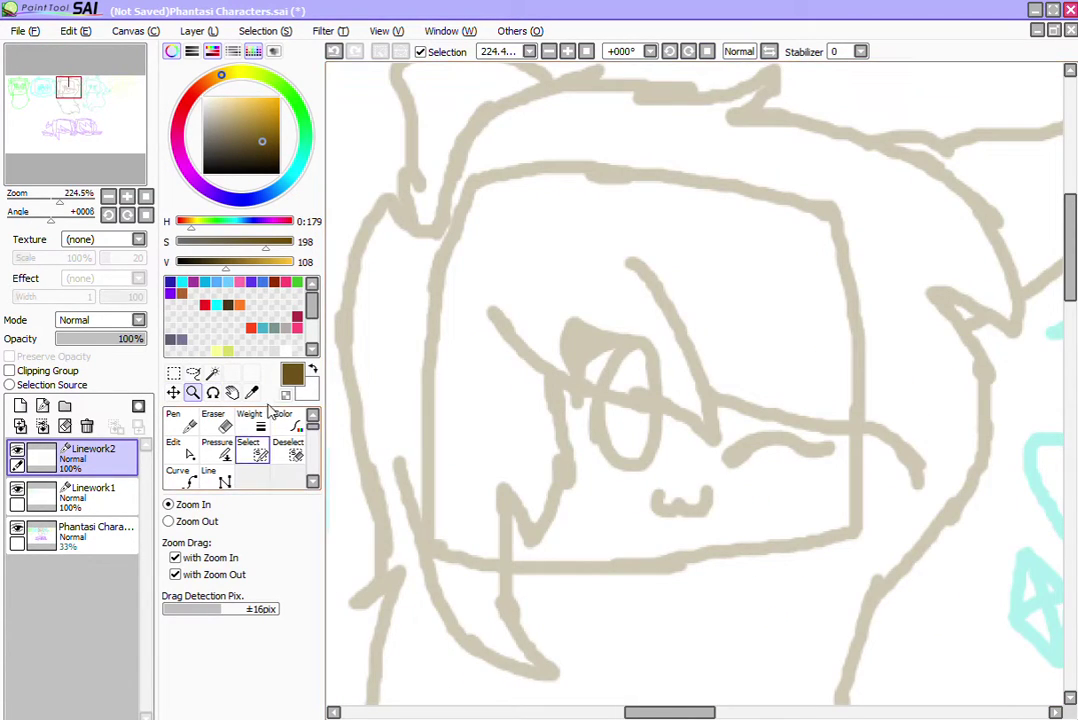
click(217, 477)
click(484, 309)
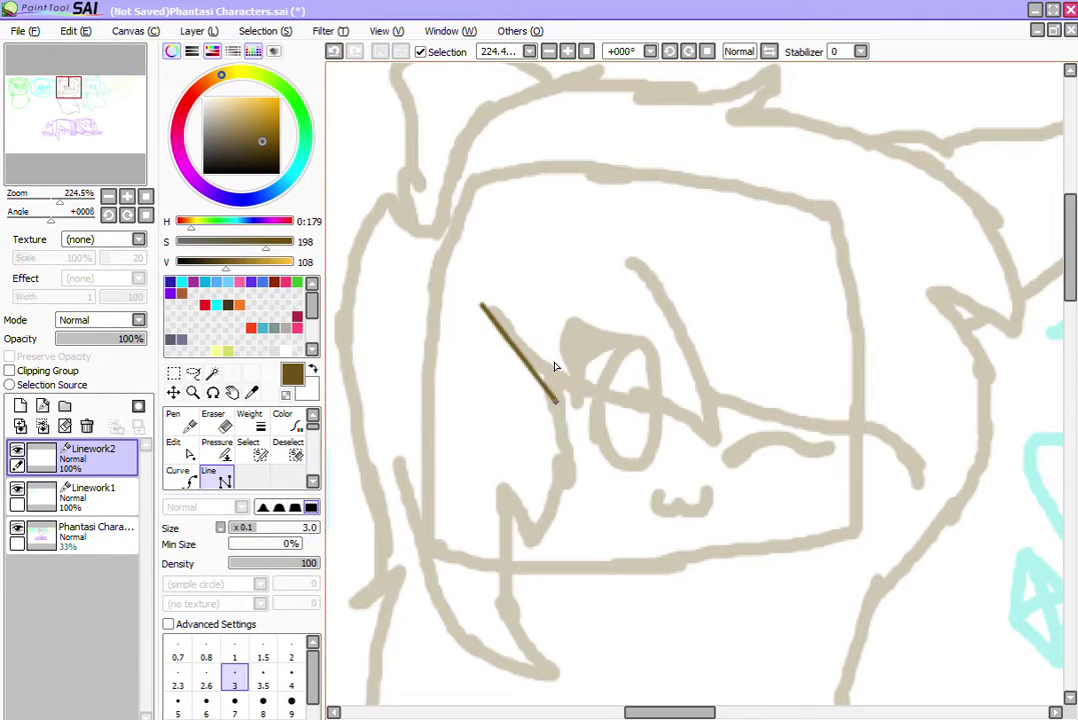
click(550, 378)
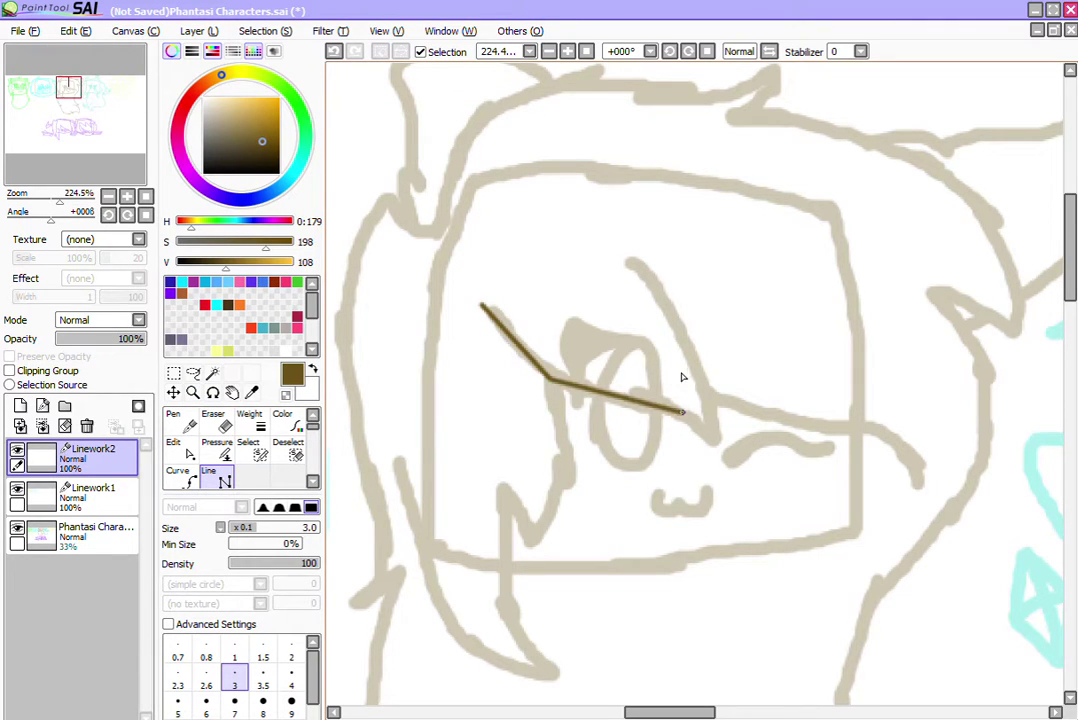
click(682, 410)
click(713, 443)
click(717, 404)
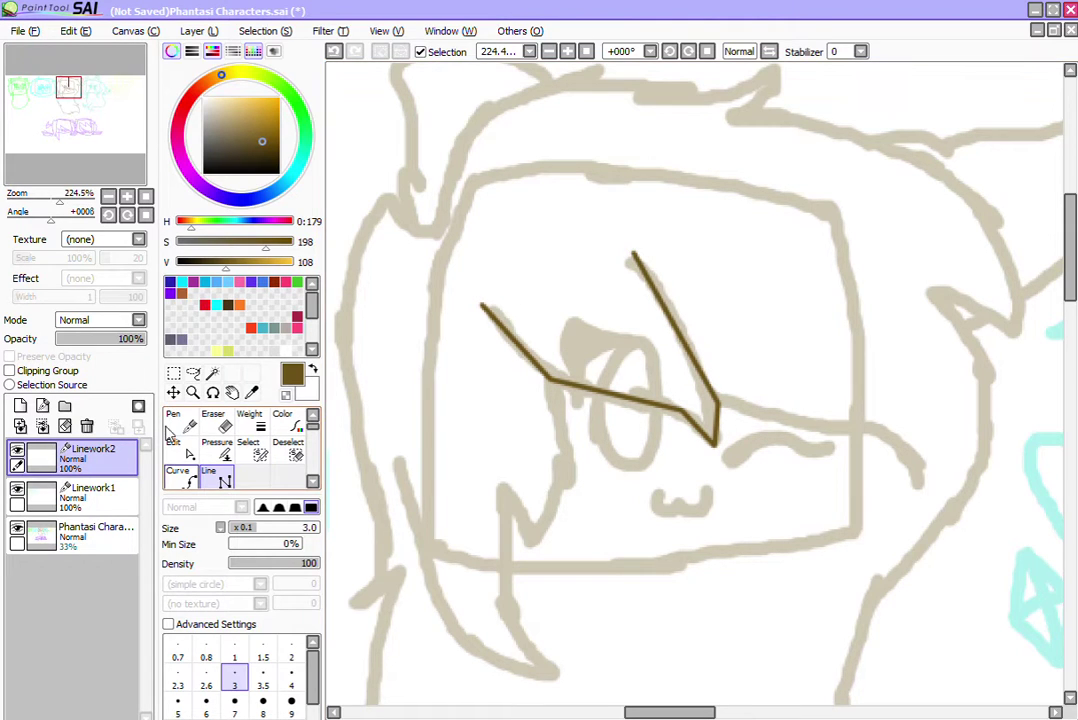
Step: Bend the segments of the pointed fringe lock over the open eye into curves
click(184, 451)
drag(511, 336, 501, 342)
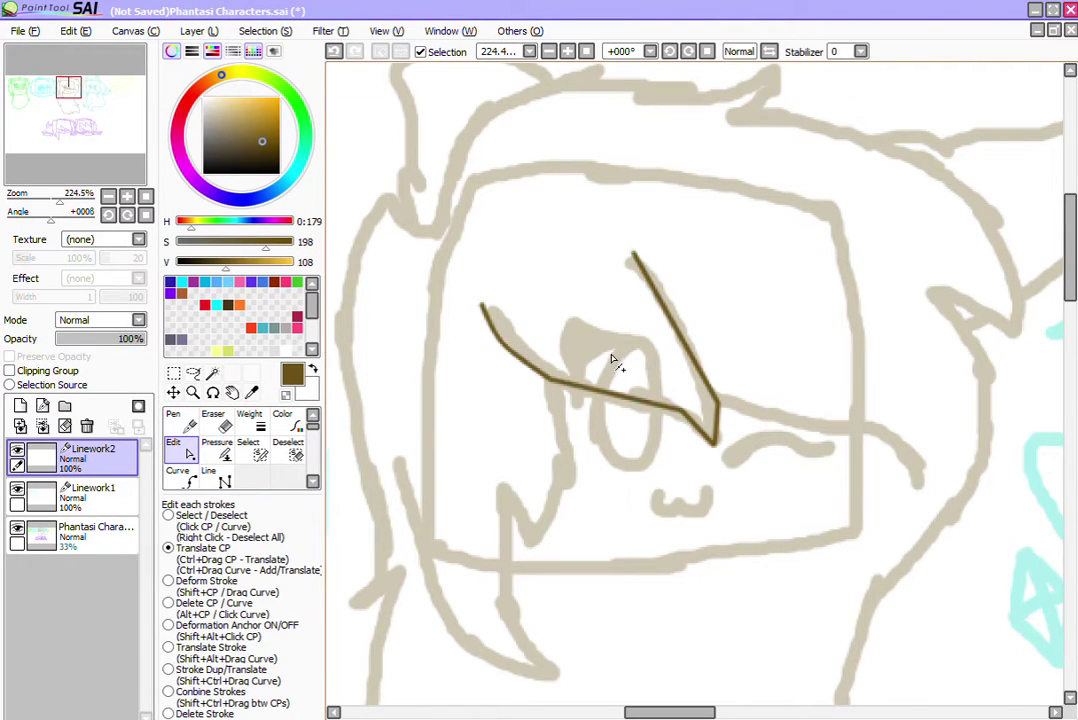
drag(612, 394, 612, 401)
drag(692, 421, 722, 422)
drag(693, 358, 699, 358)
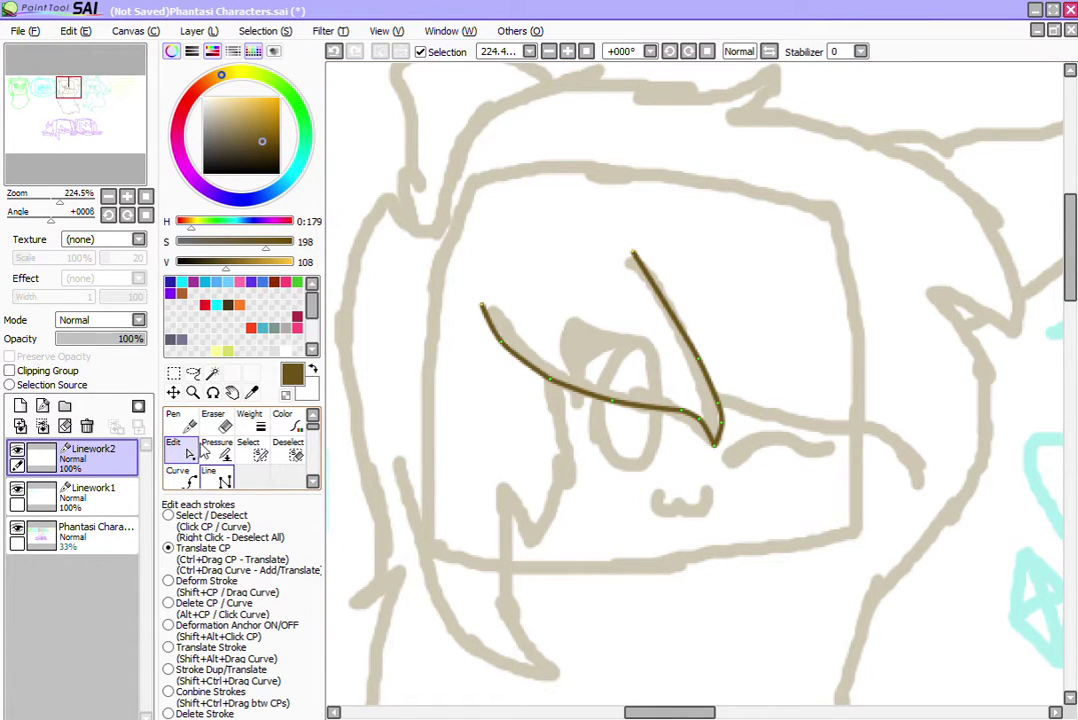
Step: Trace the fringe strand running from the pointed lock past the face's right edge and bend it into a curve
click(208, 474)
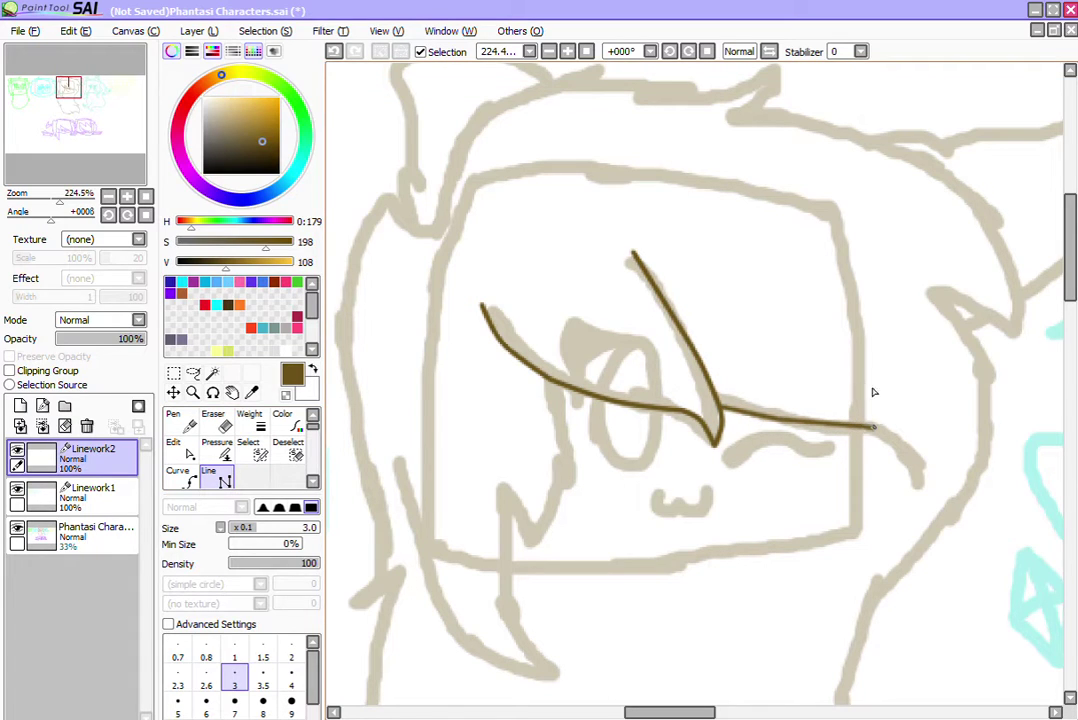
click(887, 431)
double_click(915, 484)
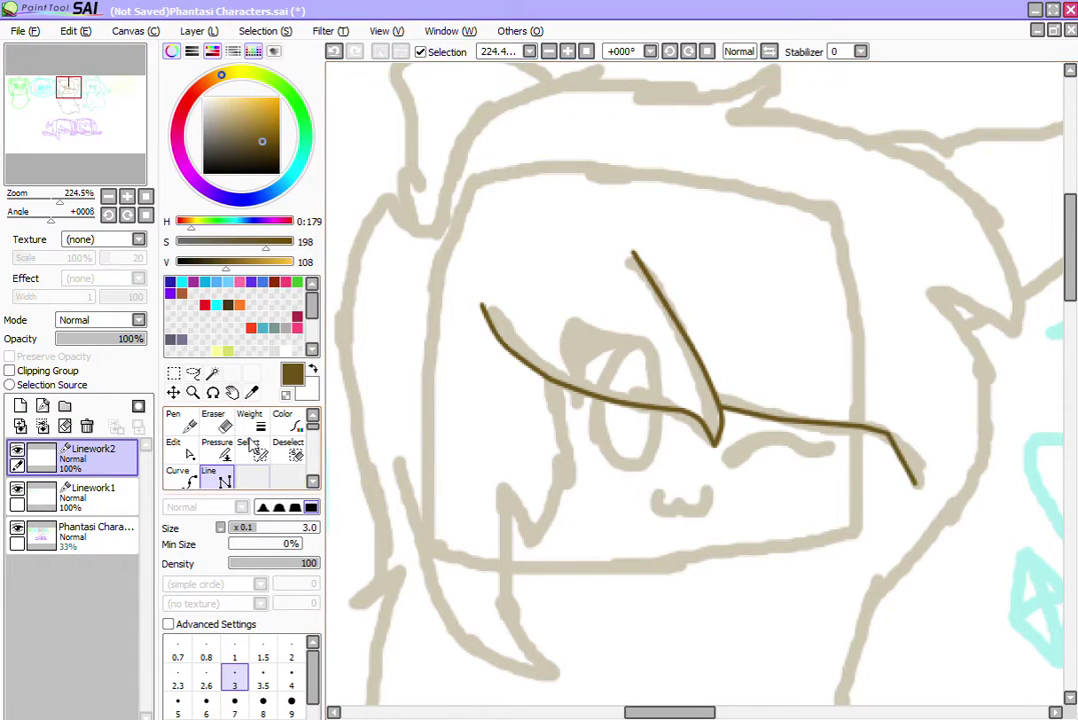
click(189, 450)
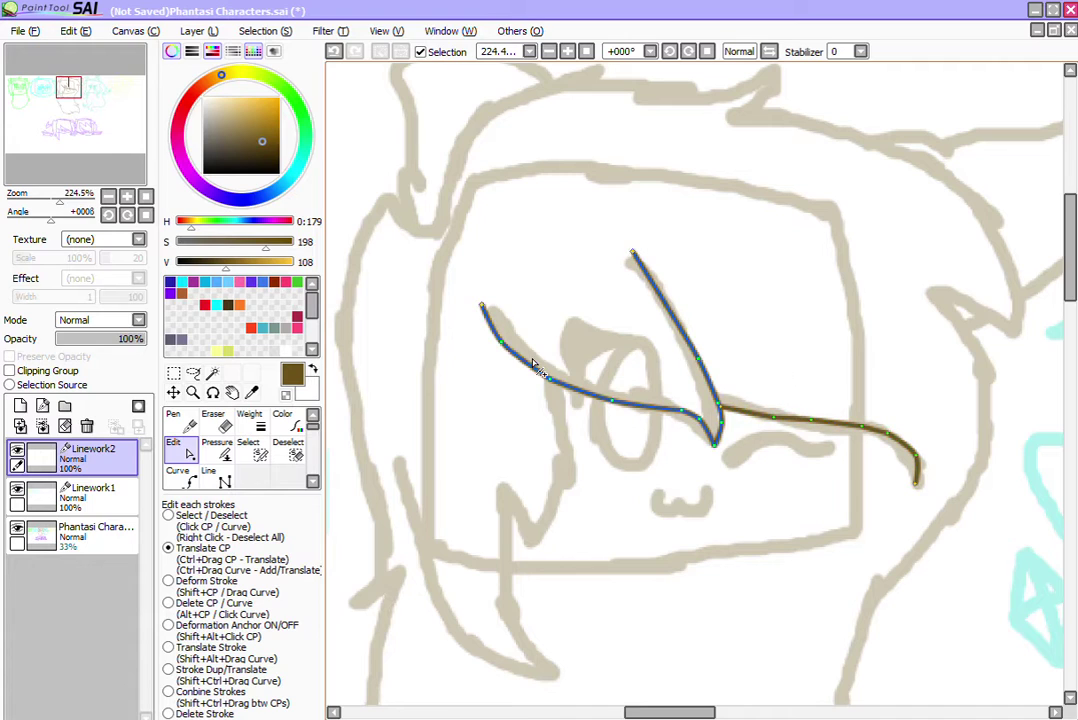
Step: Trace the outer hair with straight lines from the notch at the upper left across the top to the small tuft
click(224, 478)
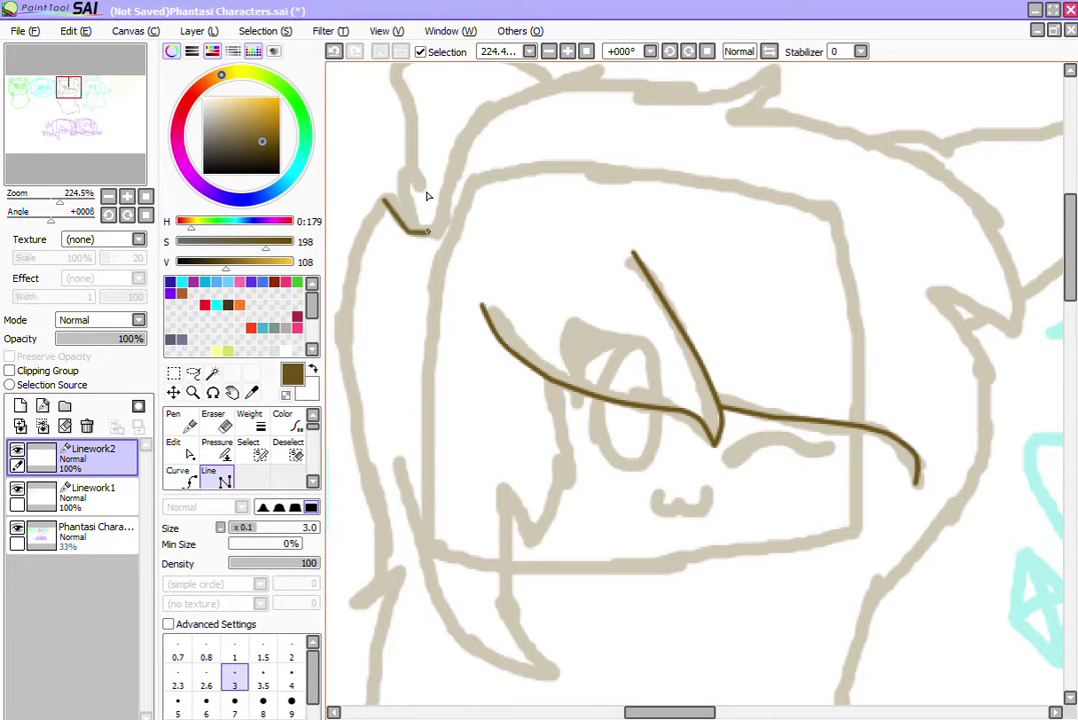
click(500, 90)
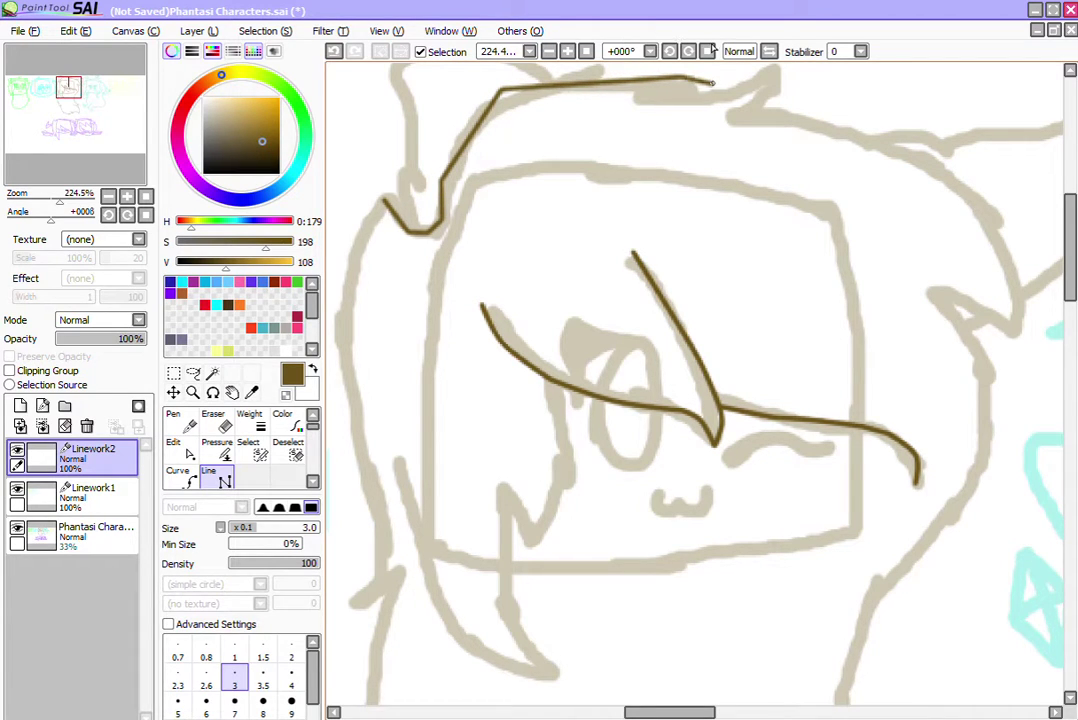
click(680, 77)
click(777, 68)
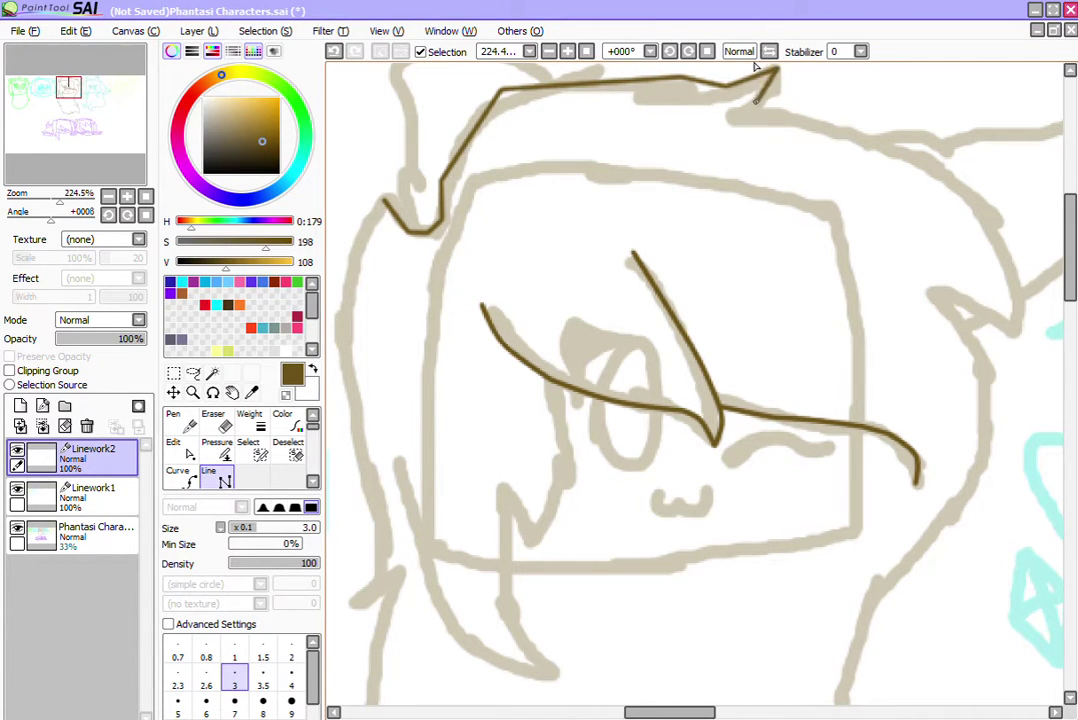
click(748, 108)
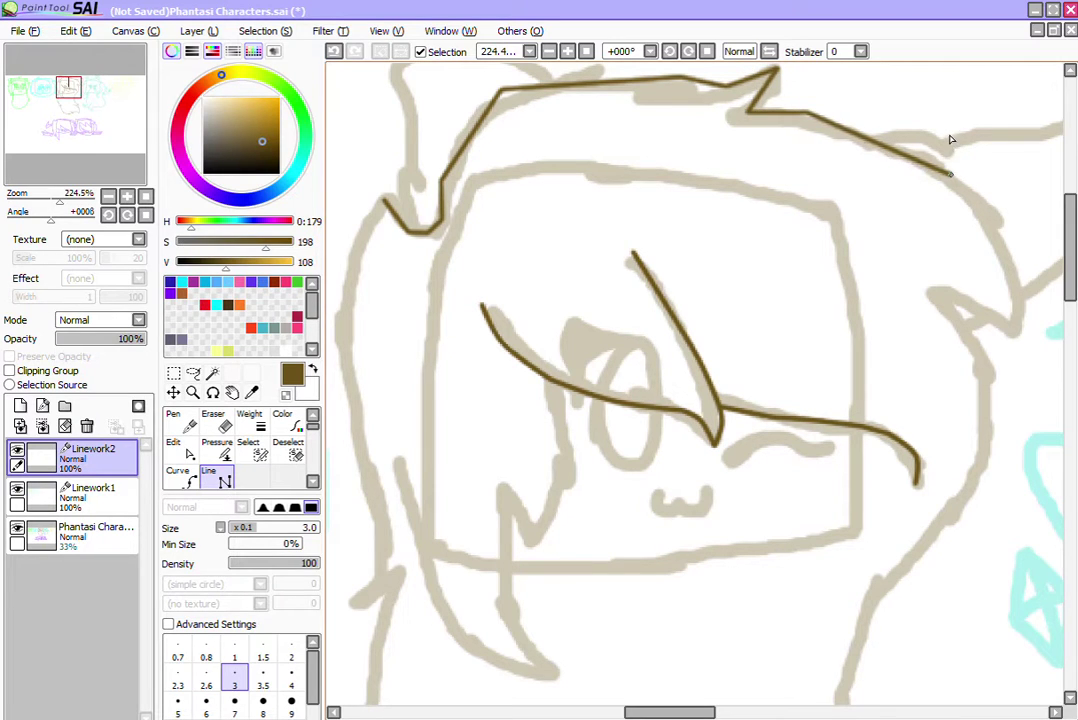
Step: Continue the straight hair outline down the head's right side, around the pointed tuft and in below the face
click(1020, 322)
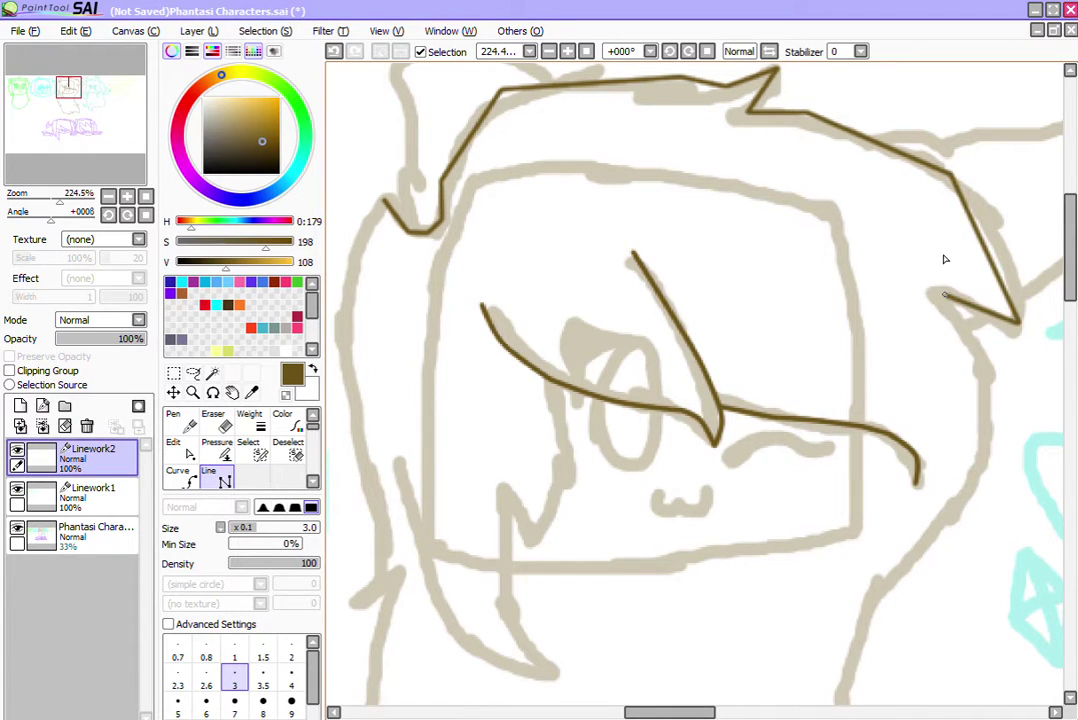
click(940, 297)
click(991, 377)
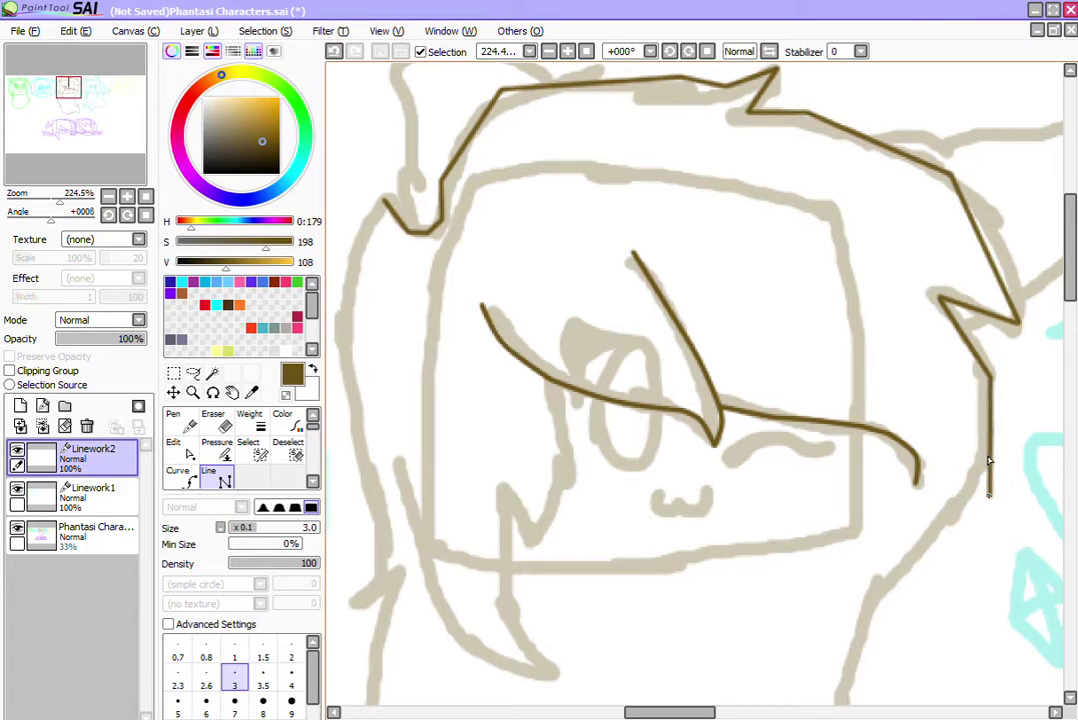
click(990, 487)
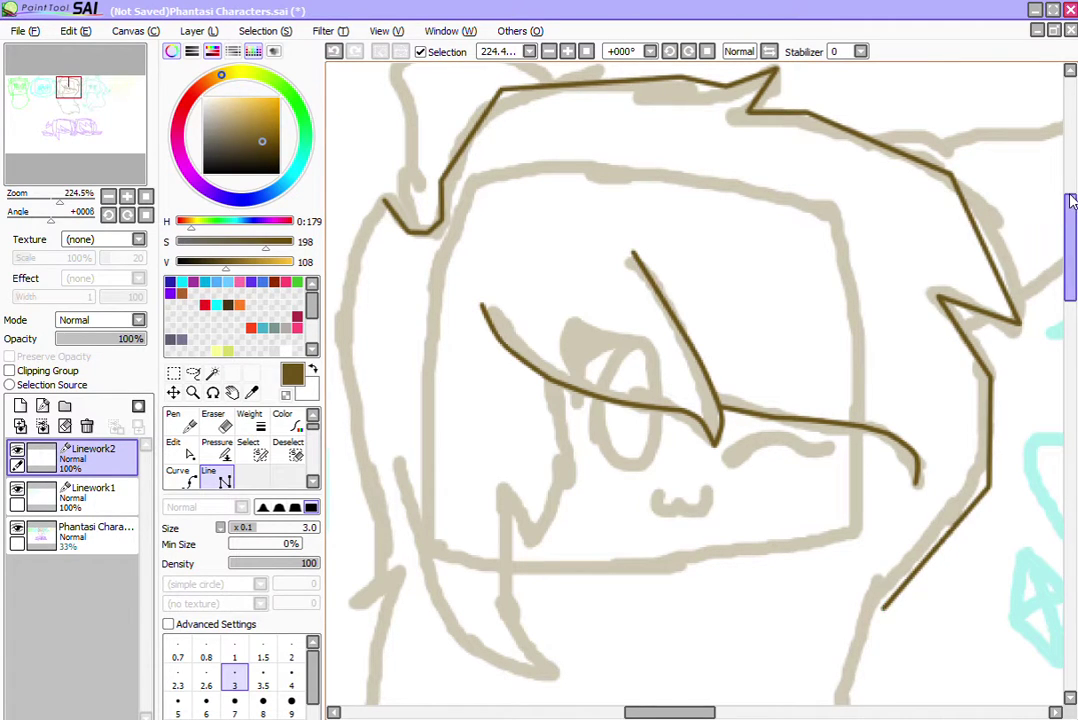
double_click(883, 604)
Step: Extend the hair outline down the body's right side with straight lines, around the pointed lock and its inner notch
scroll(1070, 210, down, 5)
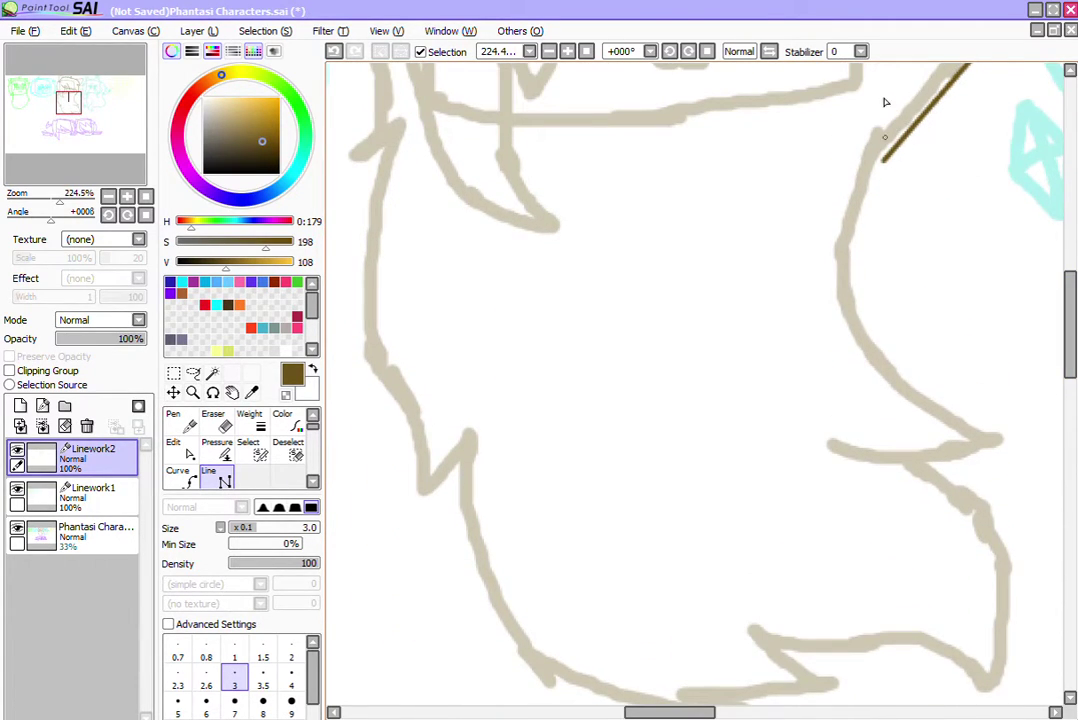
click(882, 162)
click(862, 298)
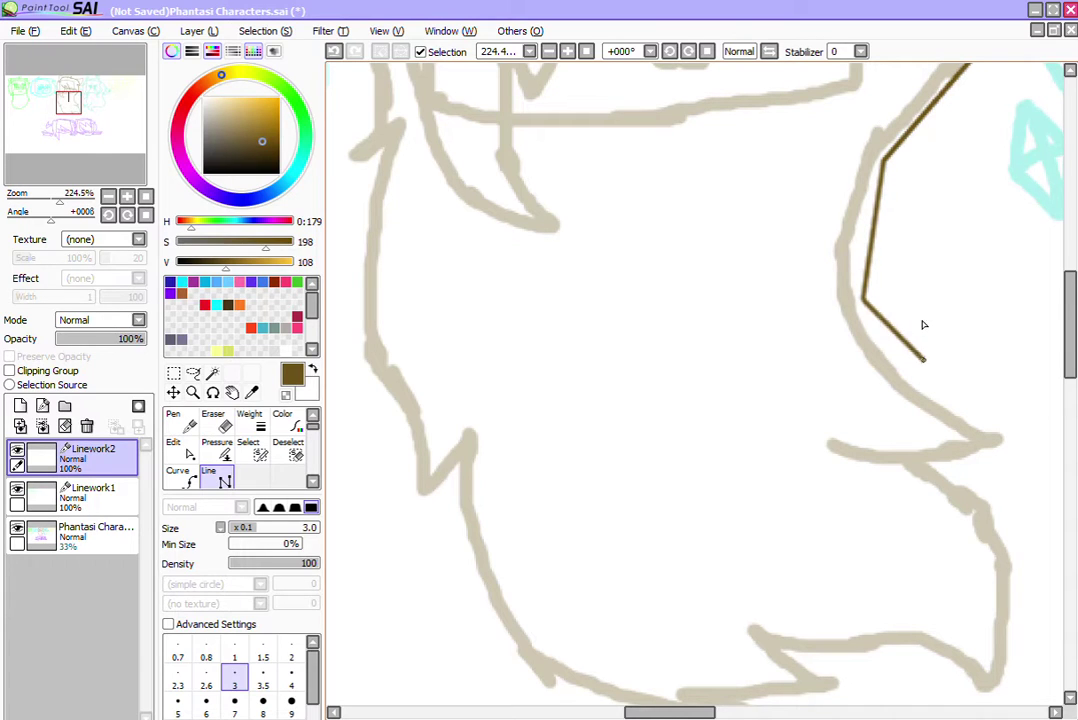
click(1008, 427)
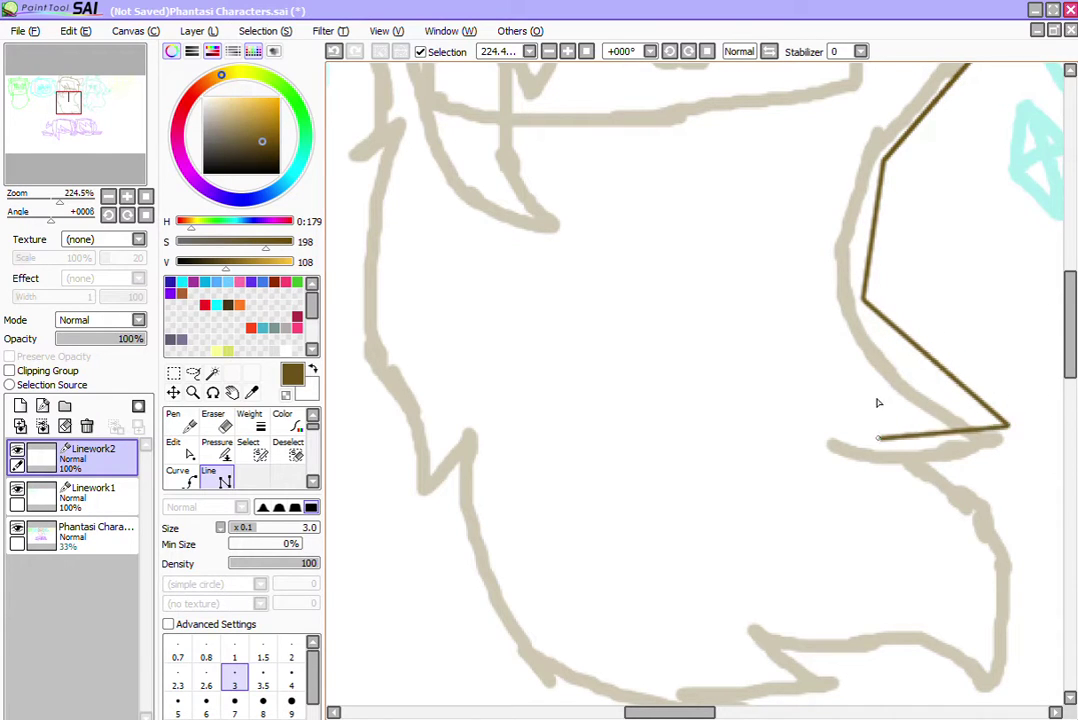
click(850, 448)
click(926, 469)
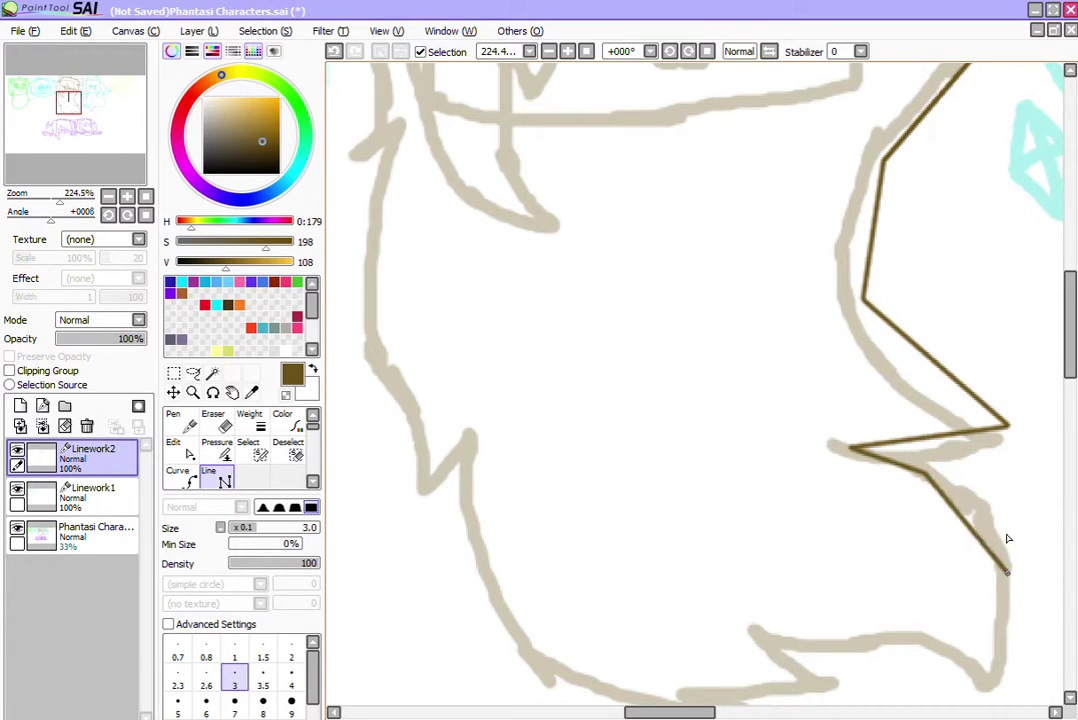
Step: Trace the lower-right hair tip and the zigzag notch beside it with straight lines
click(1006, 568)
click(965, 655)
click(921, 633)
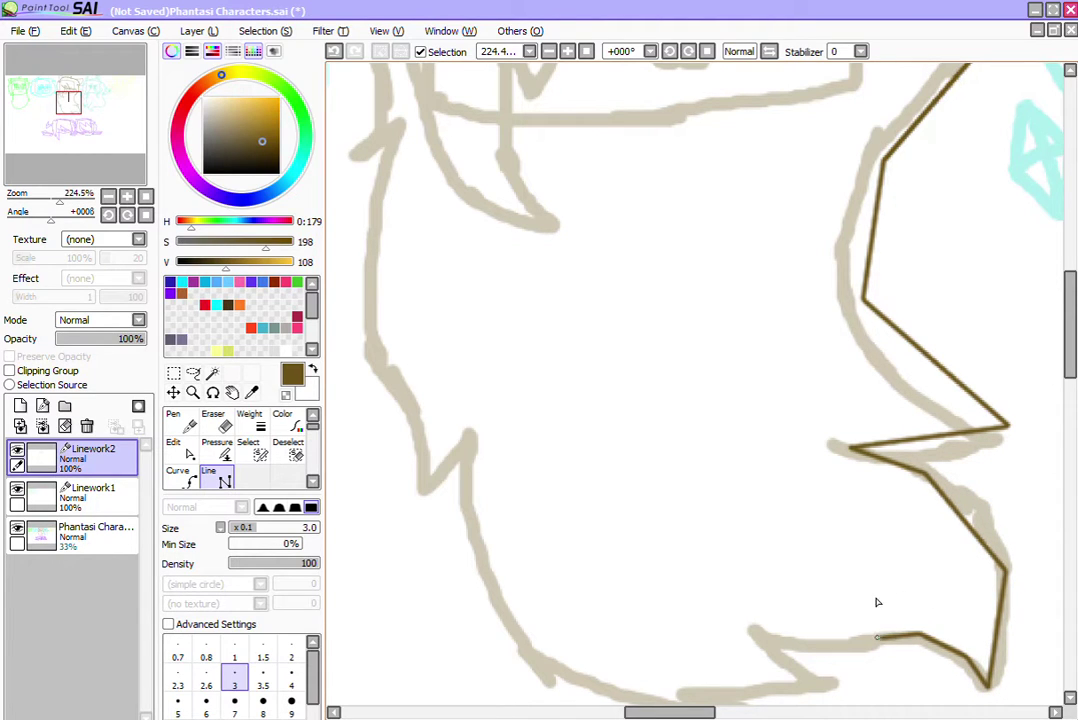
click(821, 649)
click(830, 670)
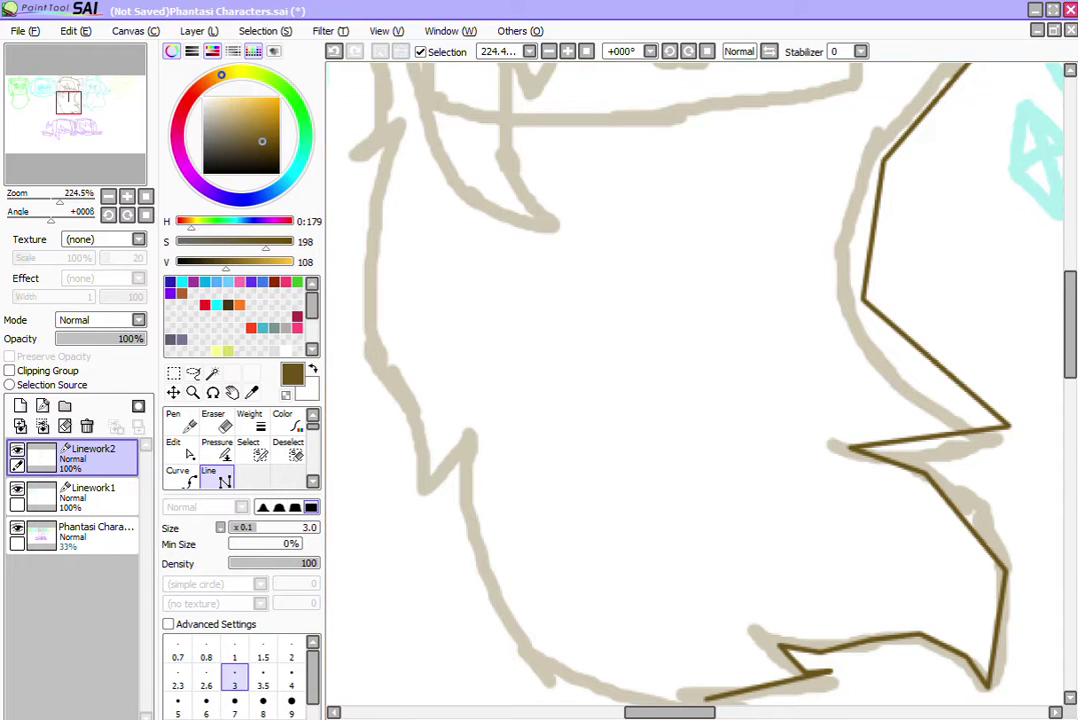
Step: Trace the hair's bottom edge, the lower-left notch and the left side of the body with straight lines
drag(1071, 291, 1071, 309)
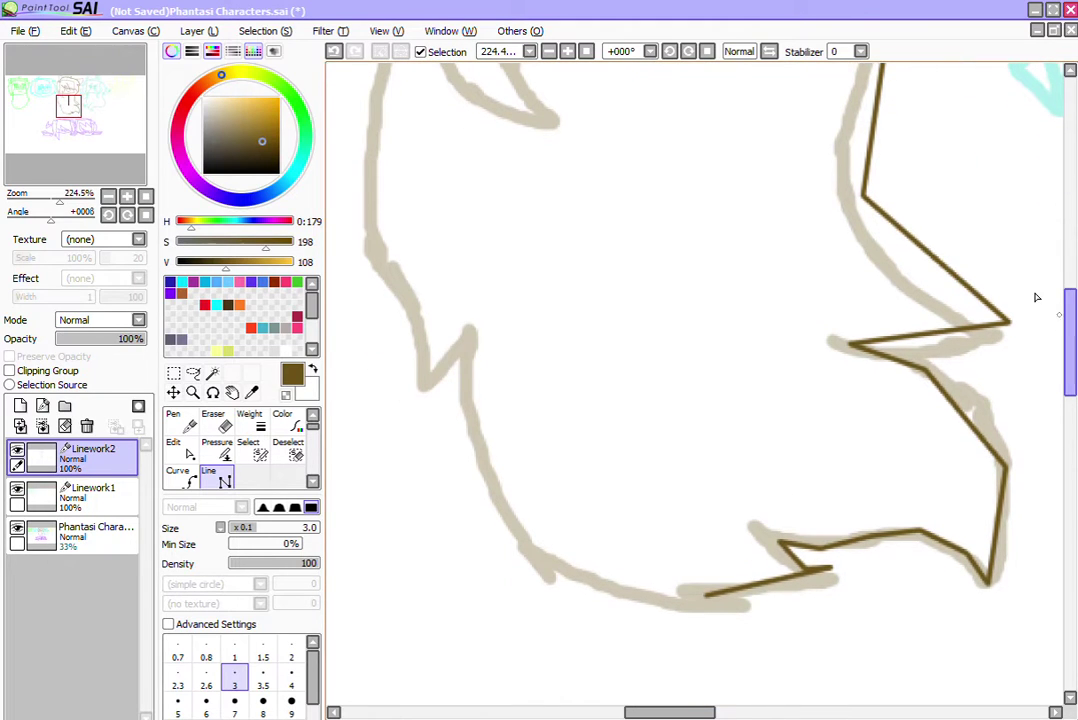
click(706, 557)
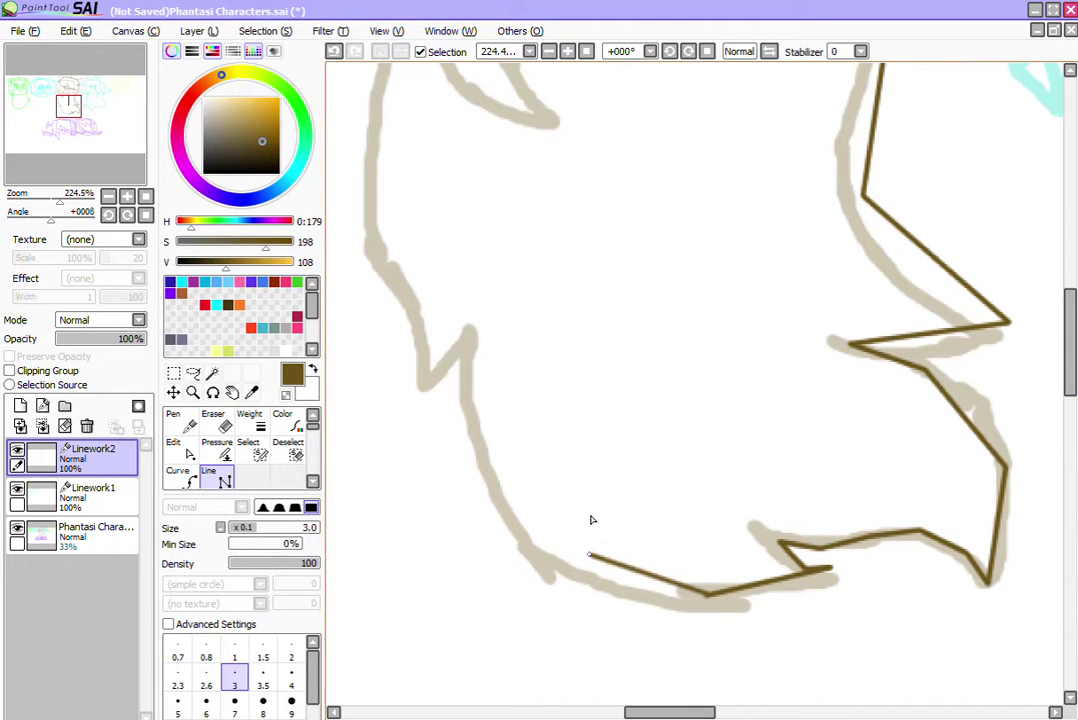
key(Return)
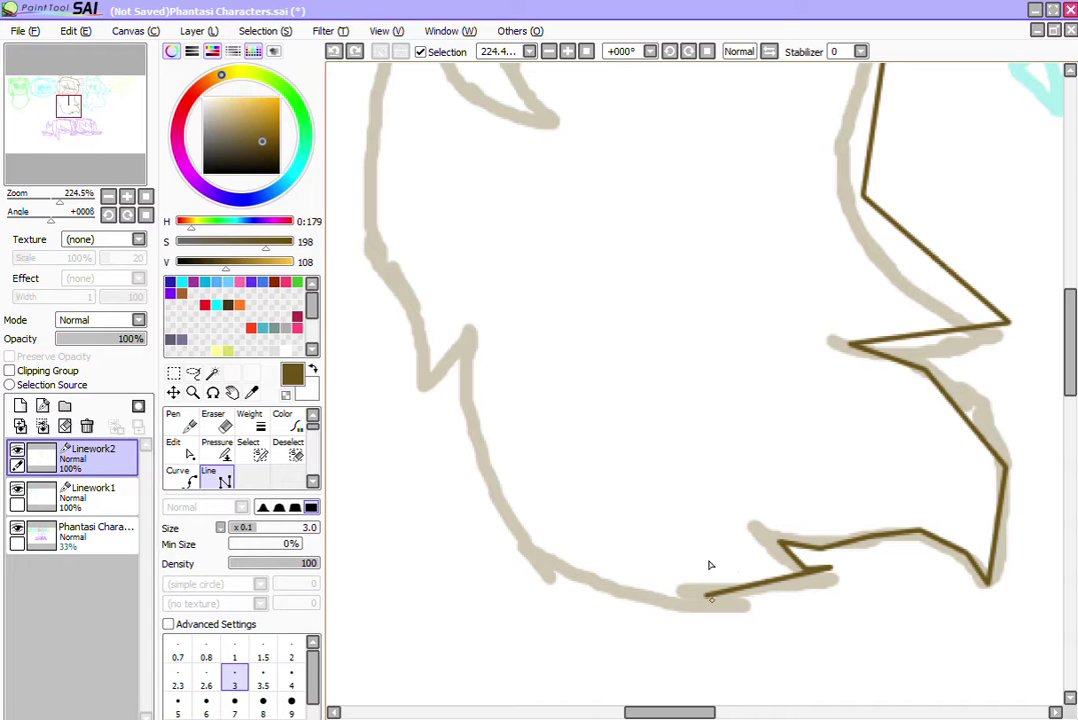
click(502, 473)
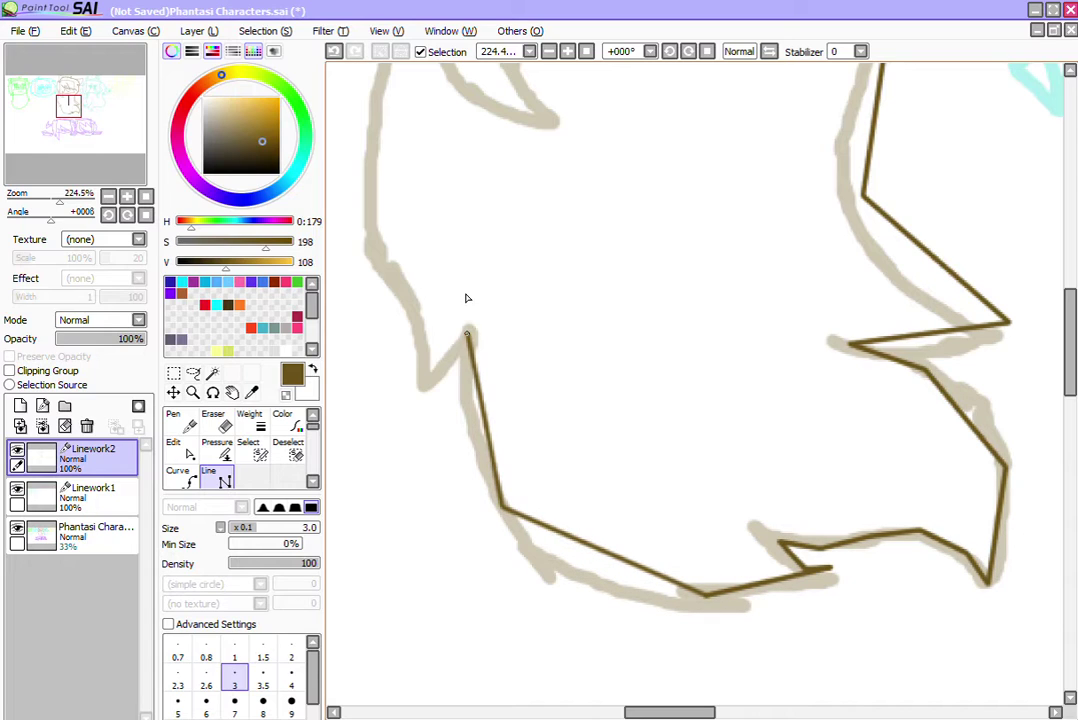
click(415, 381)
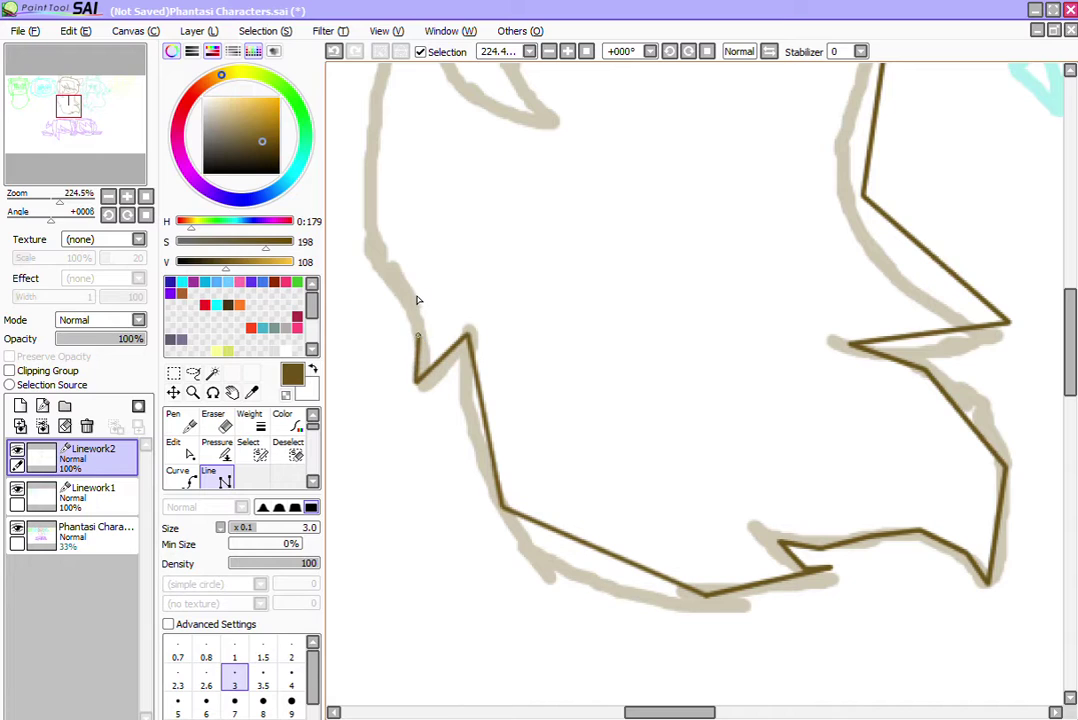
click(378, 252)
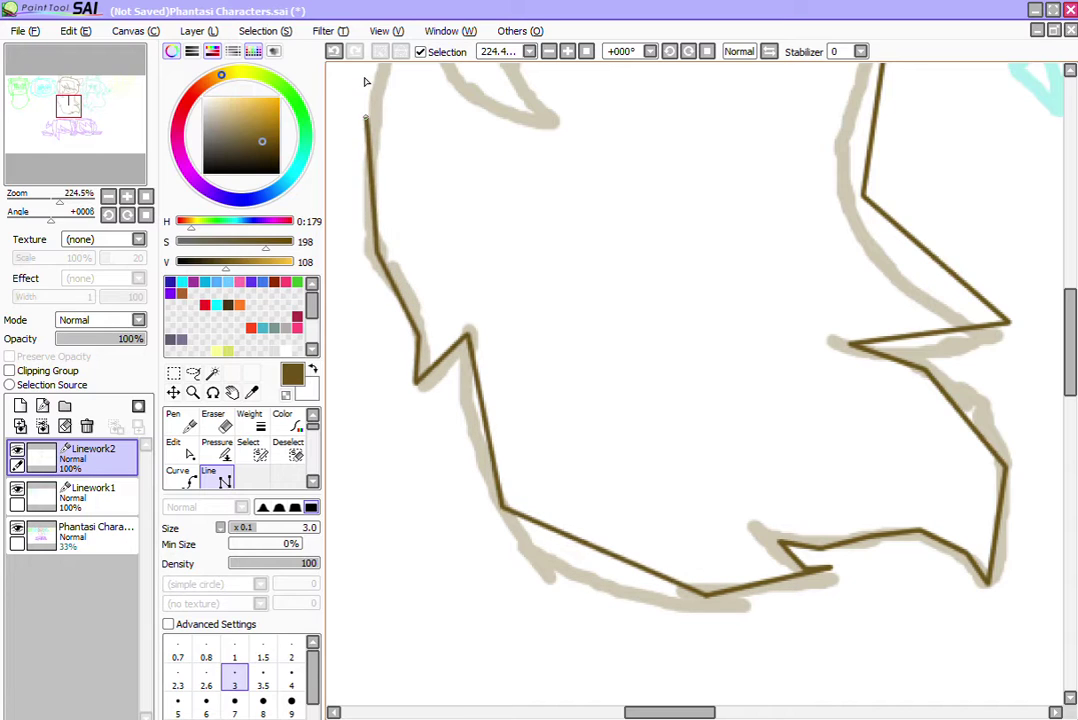
click(366, 83)
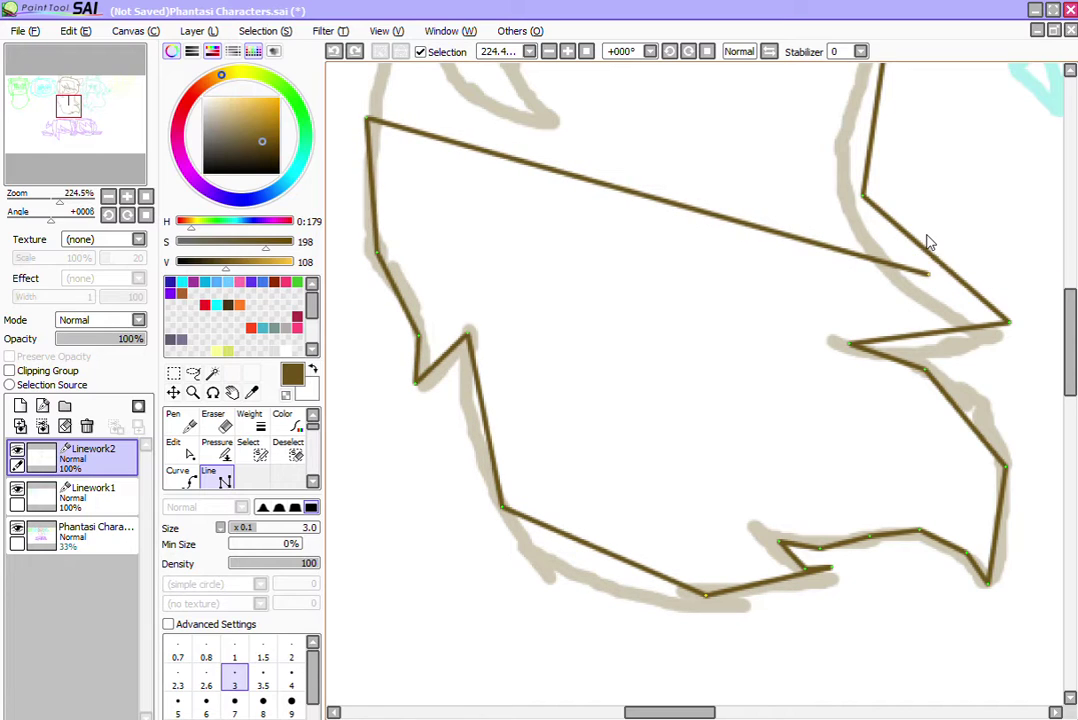
key(ctrl+z)
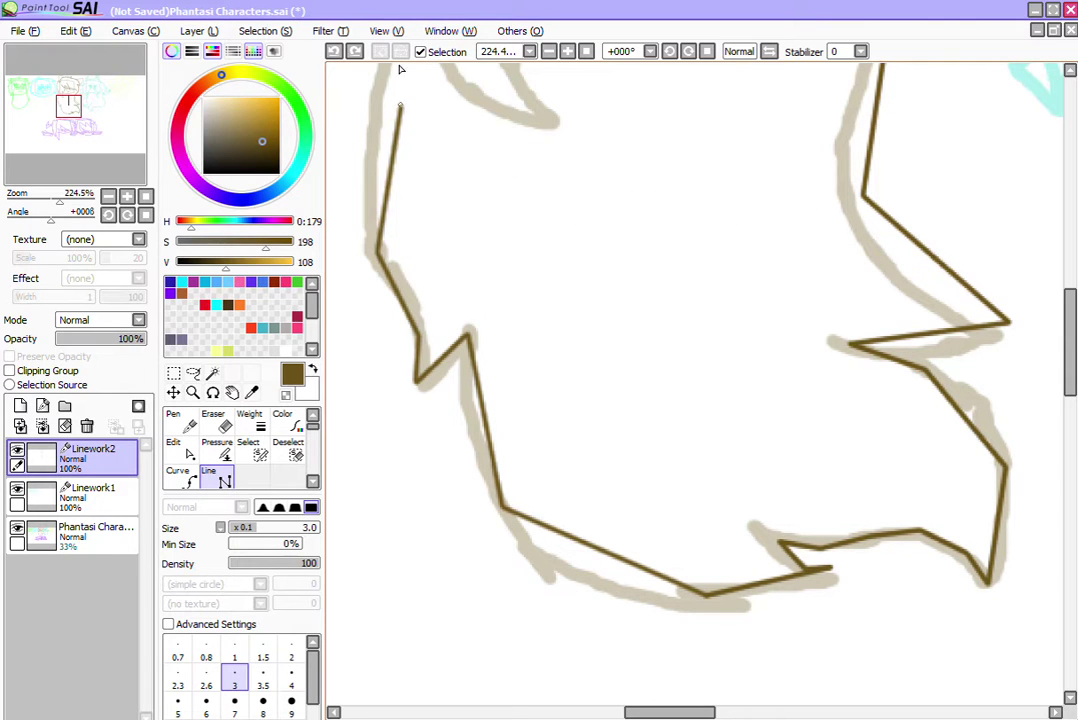
double_click(378, 100)
click(378, 99)
Step: Trace the head's left side with straight lines from the upper-left notch around the small tuft, joining the body outline
scroll(680, 328, up, 10)
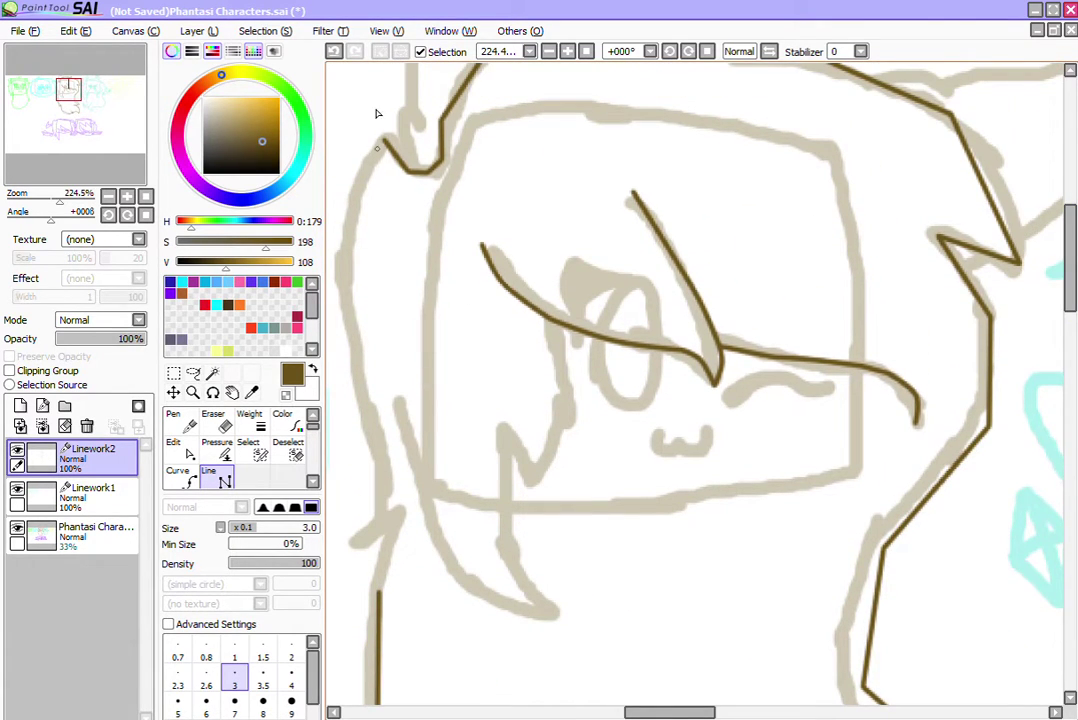
click(384, 140)
click(349, 213)
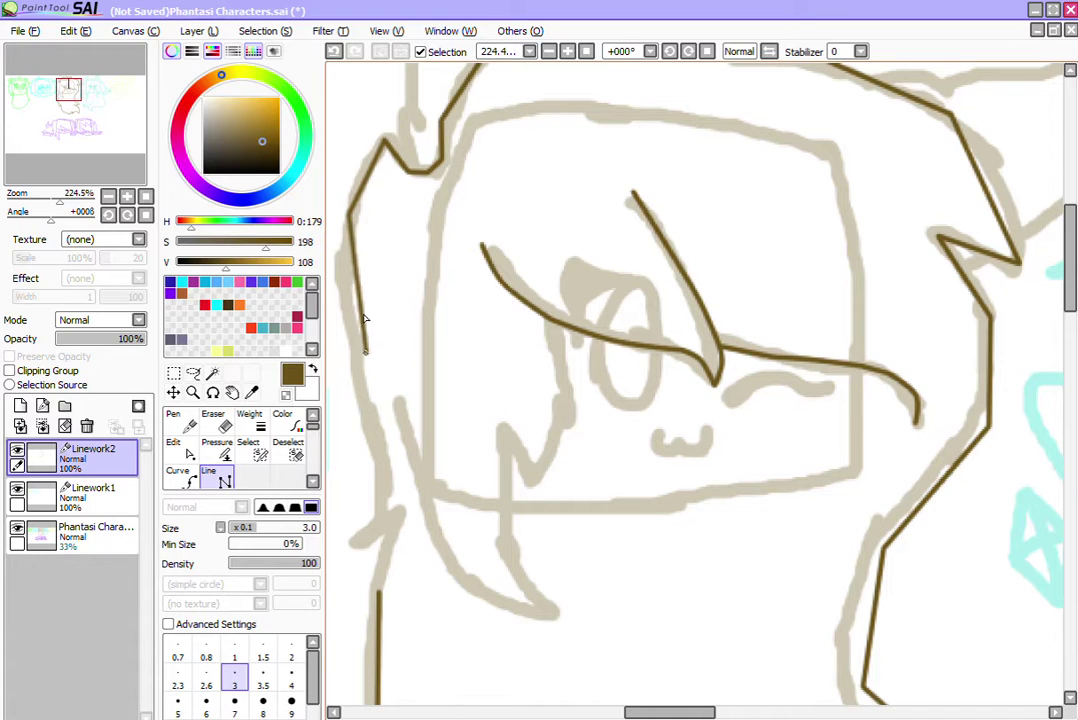
click(370, 542)
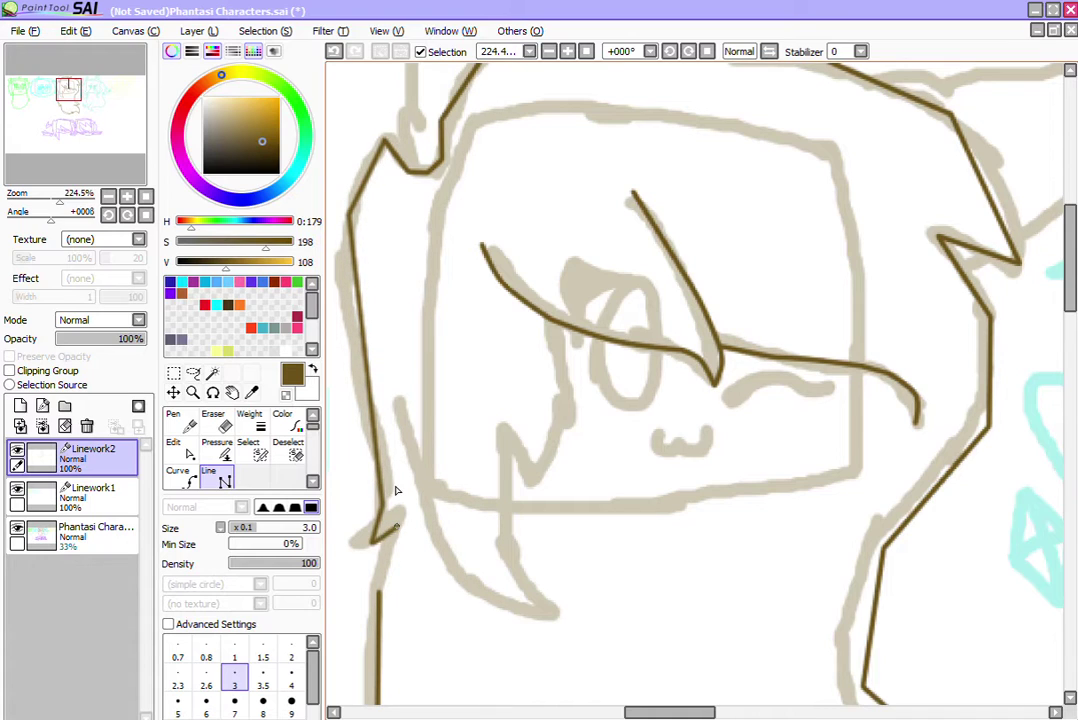
click(396, 522)
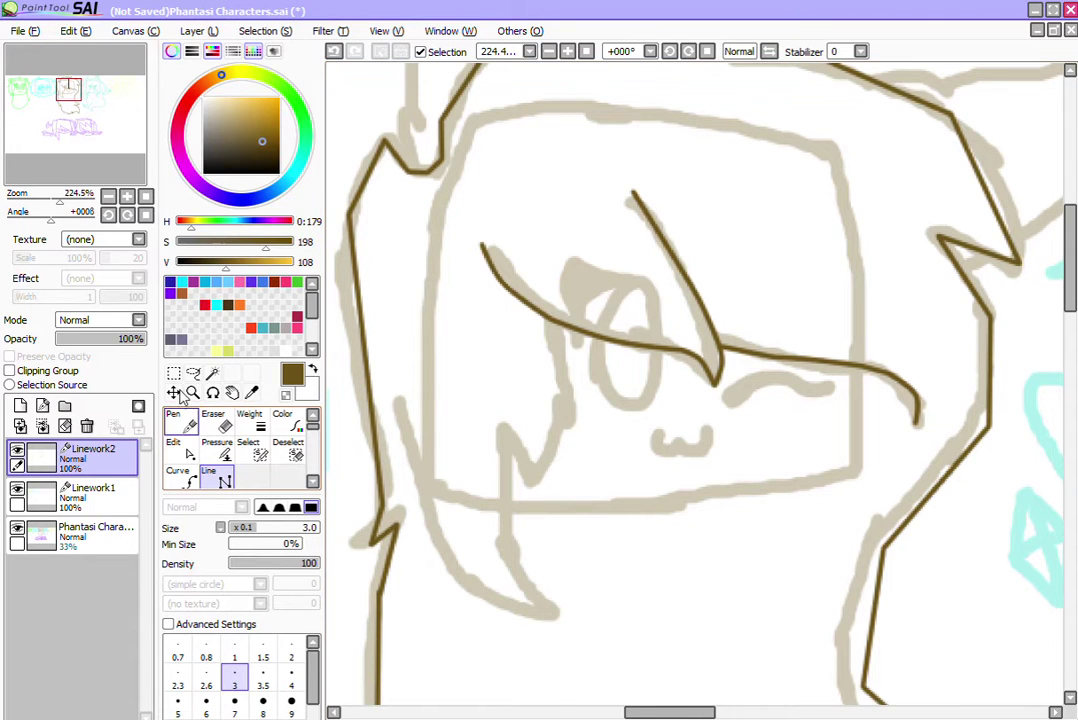
Step: Bend the straight outline into curves at the left tuft, the head's left side and the upper-left notch by moving control points
click(184, 447)
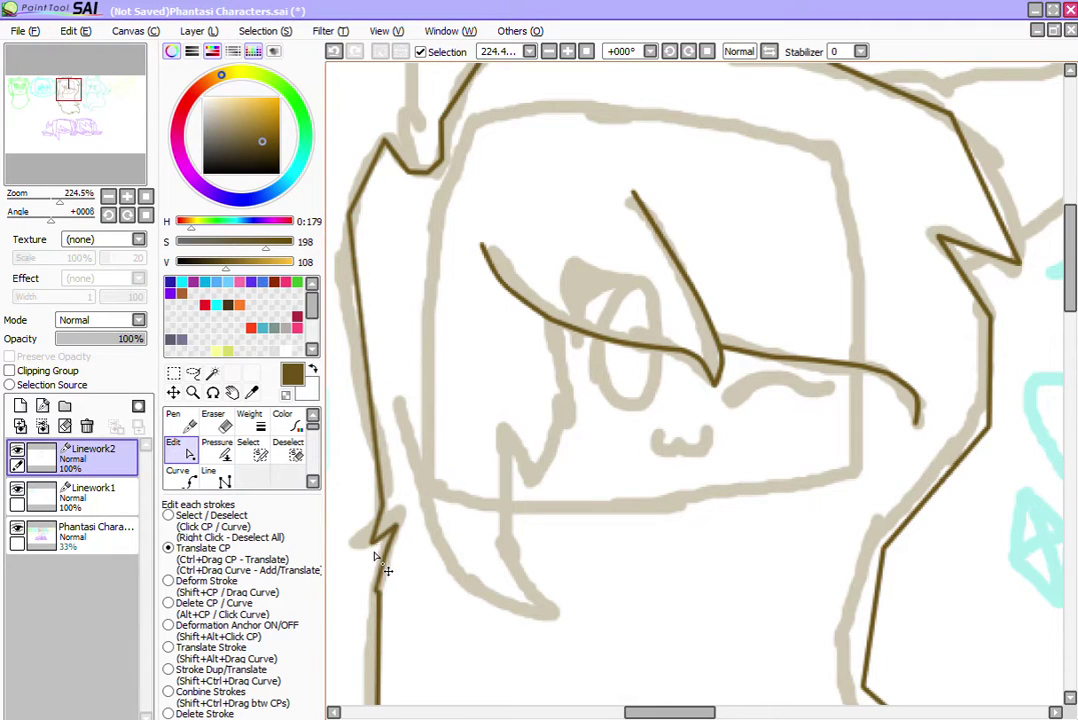
drag(388, 532, 384, 526)
drag(371, 346, 346, 351)
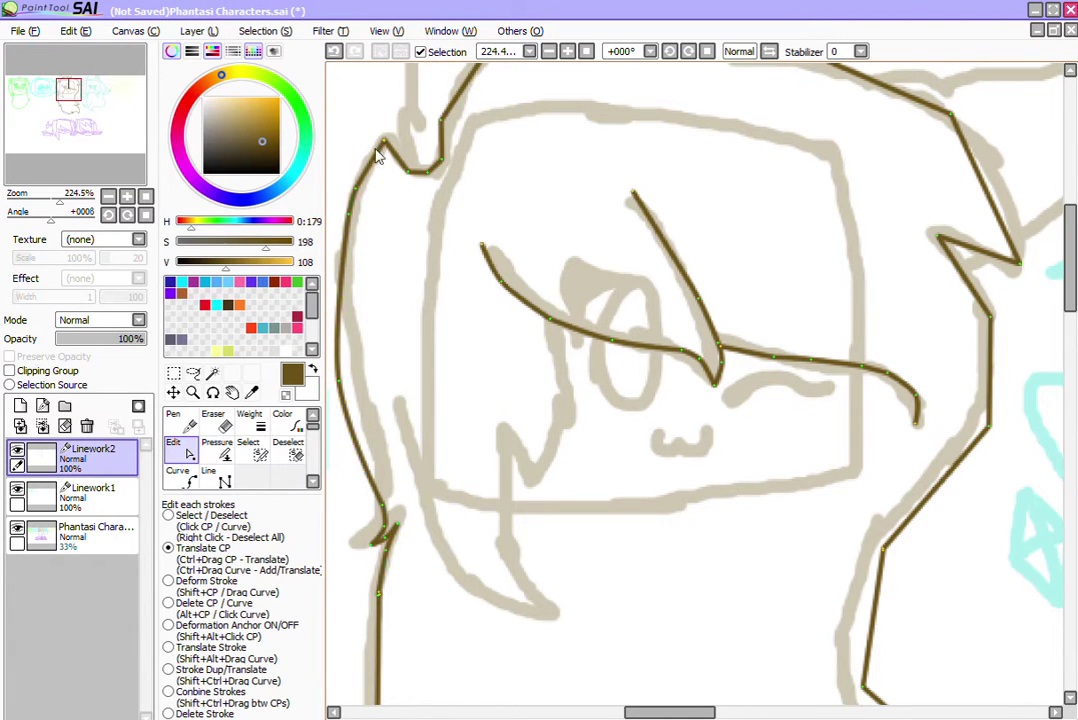
drag(395, 155, 449, 157)
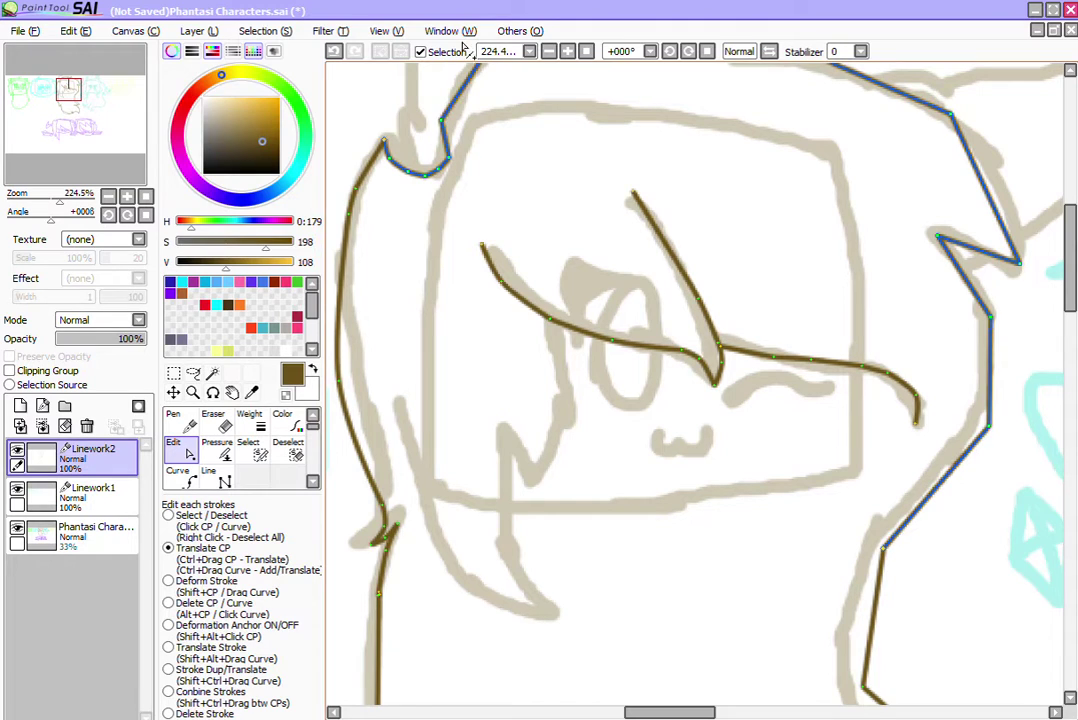
drag(475, 63, 462, 50)
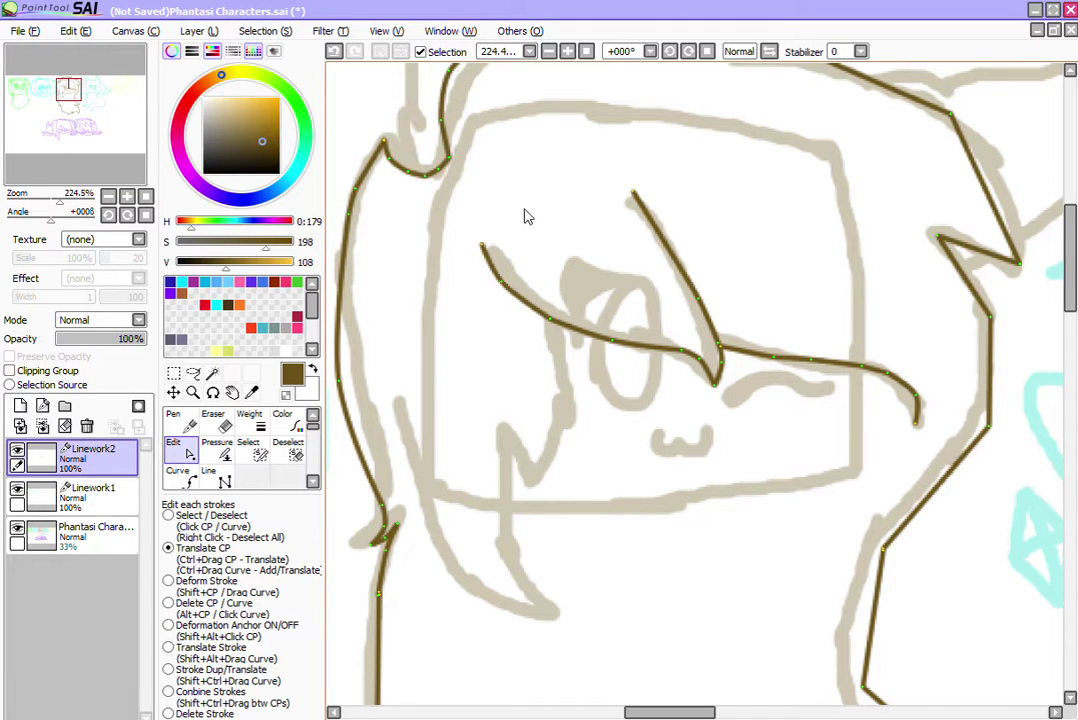
Step: Curve the hair outline across the top of the head, around the small tuft and along the upper-right pointed lock
scroll(1052, 230, up, 5)
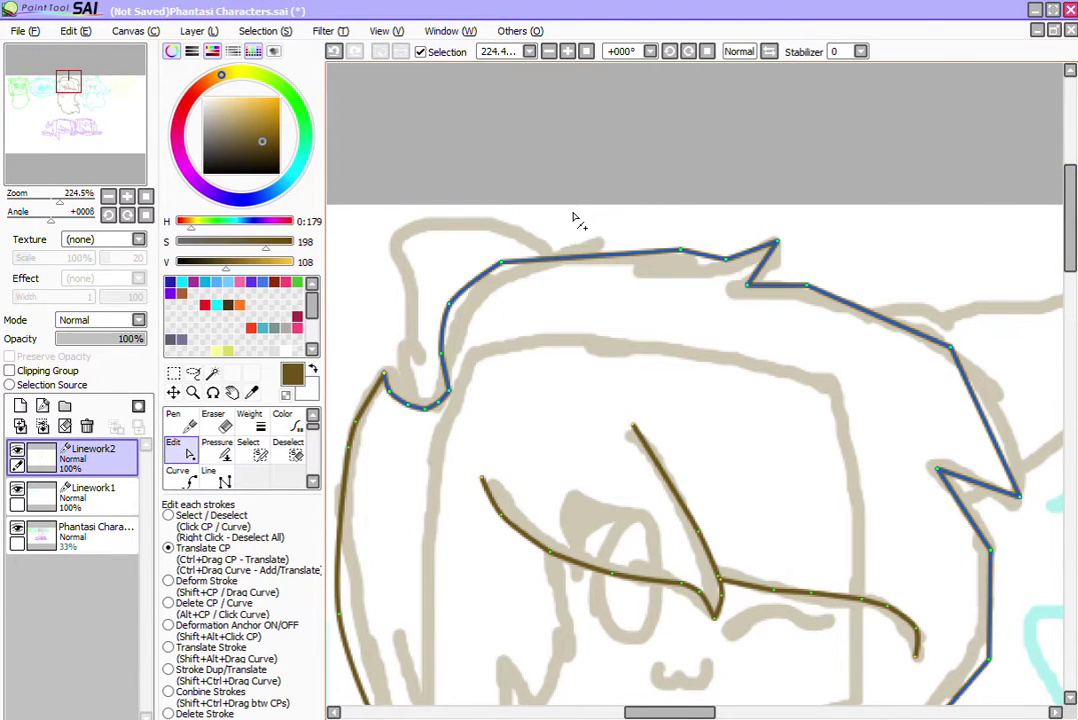
drag(573, 213, 580, 192)
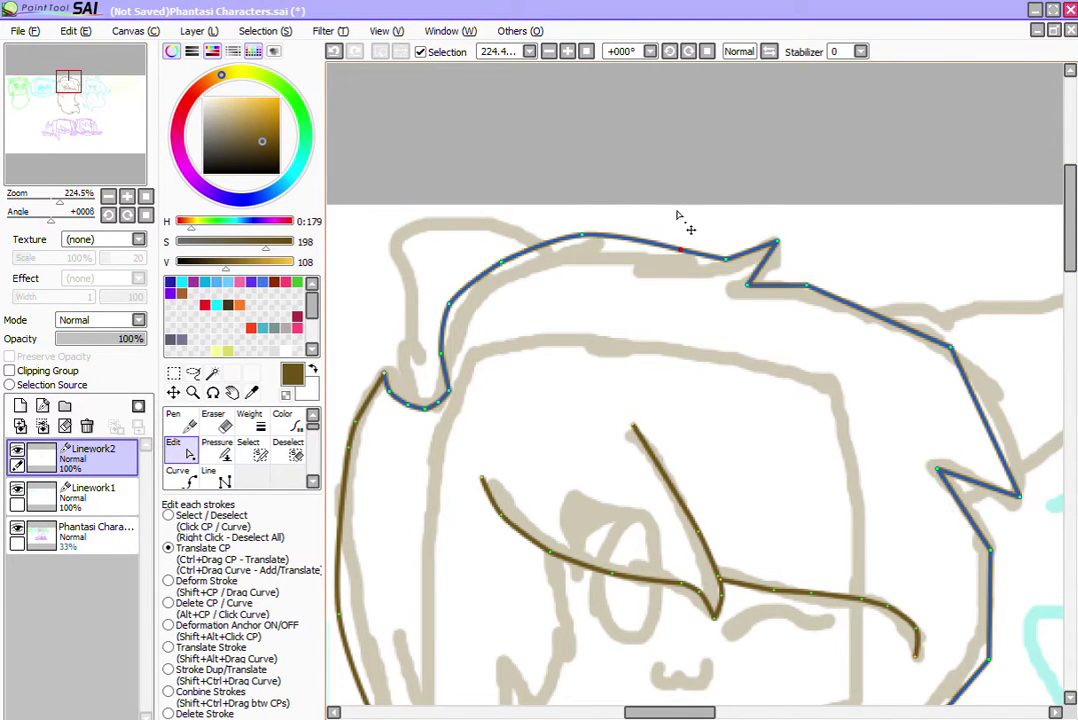
drag(738, 217, 742, 222)
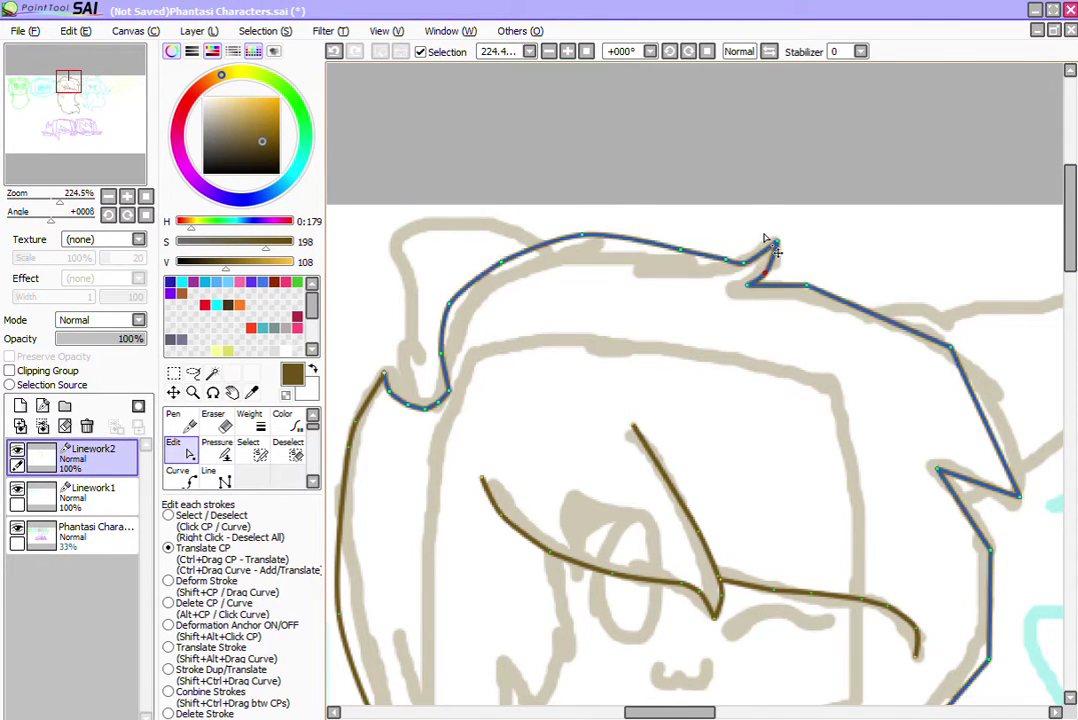
drag(872, 271, 886, 266)
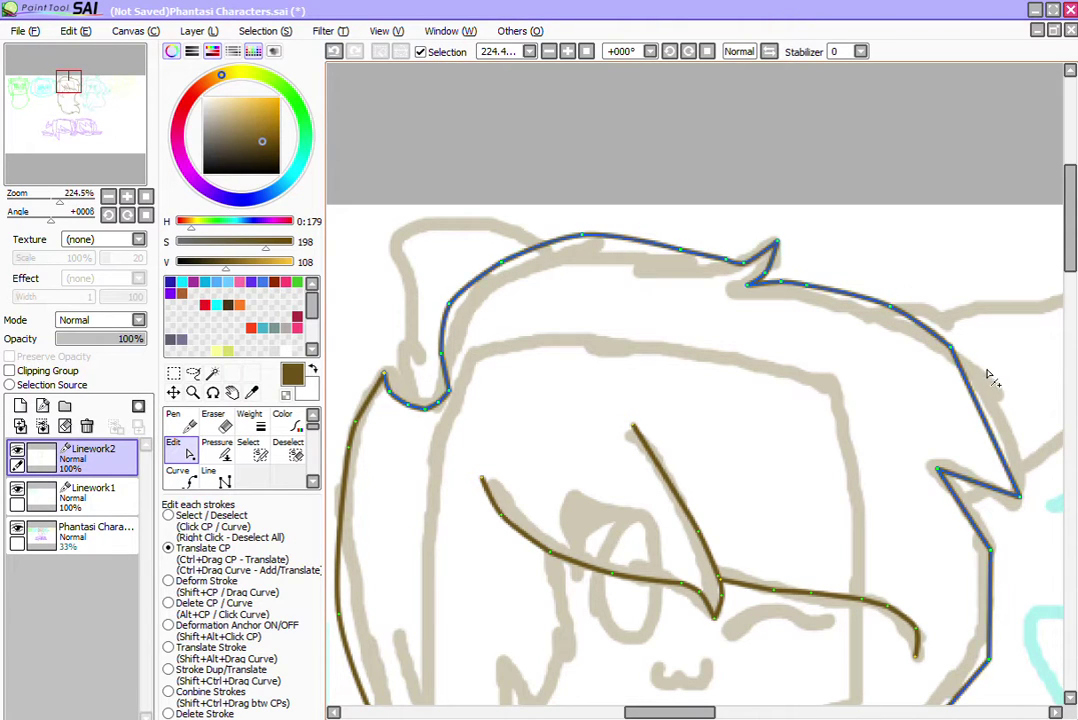
drag(979, 367, 988, 366)
drag(975, 443, 970, 431)
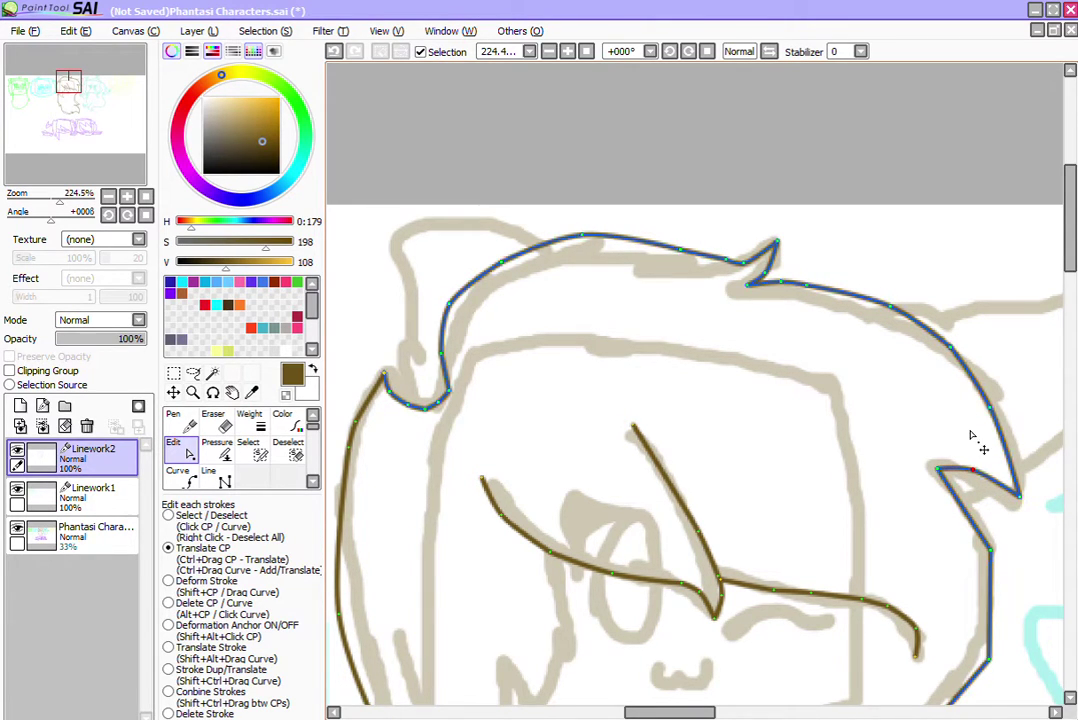
Step: Round the hair outline down the right side, from below the upper-right lock to the body's pointed lock
scroll(980, 125, down, 5)
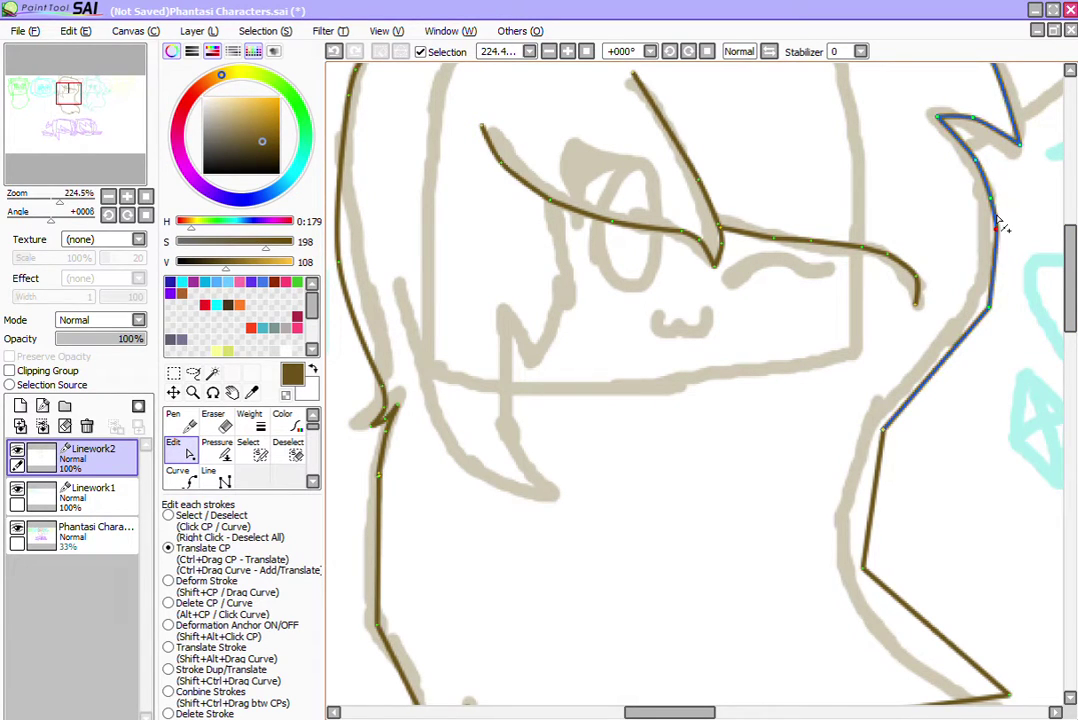
drag(948, 360, 952, 335)
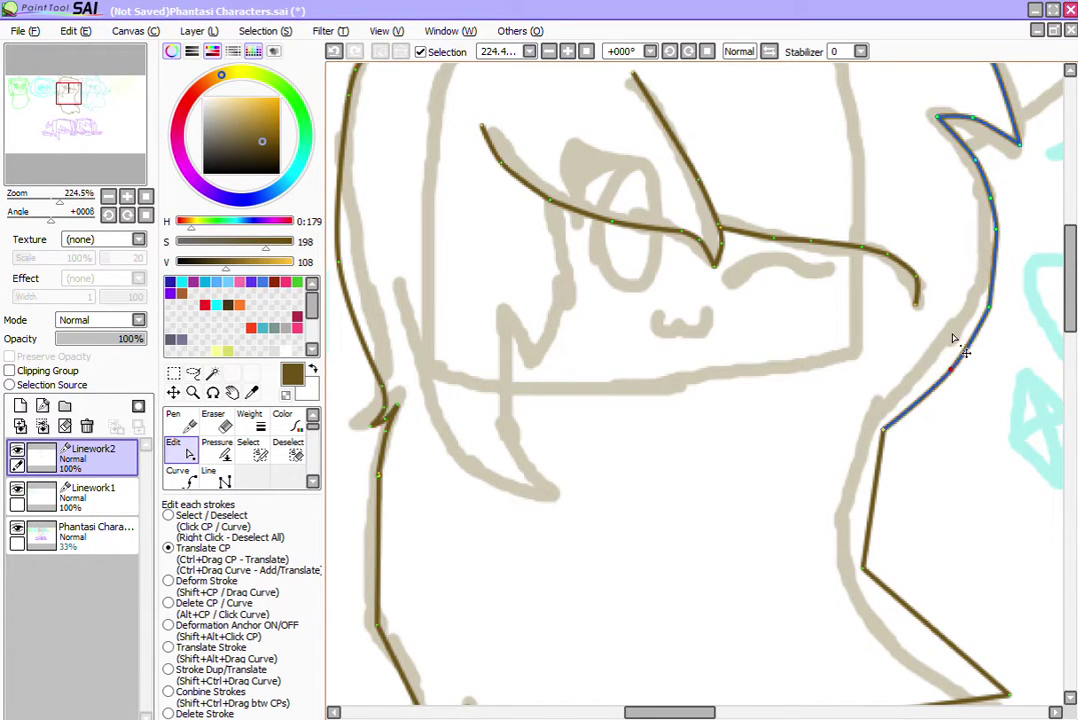
drag(876, 477, 853, 480)
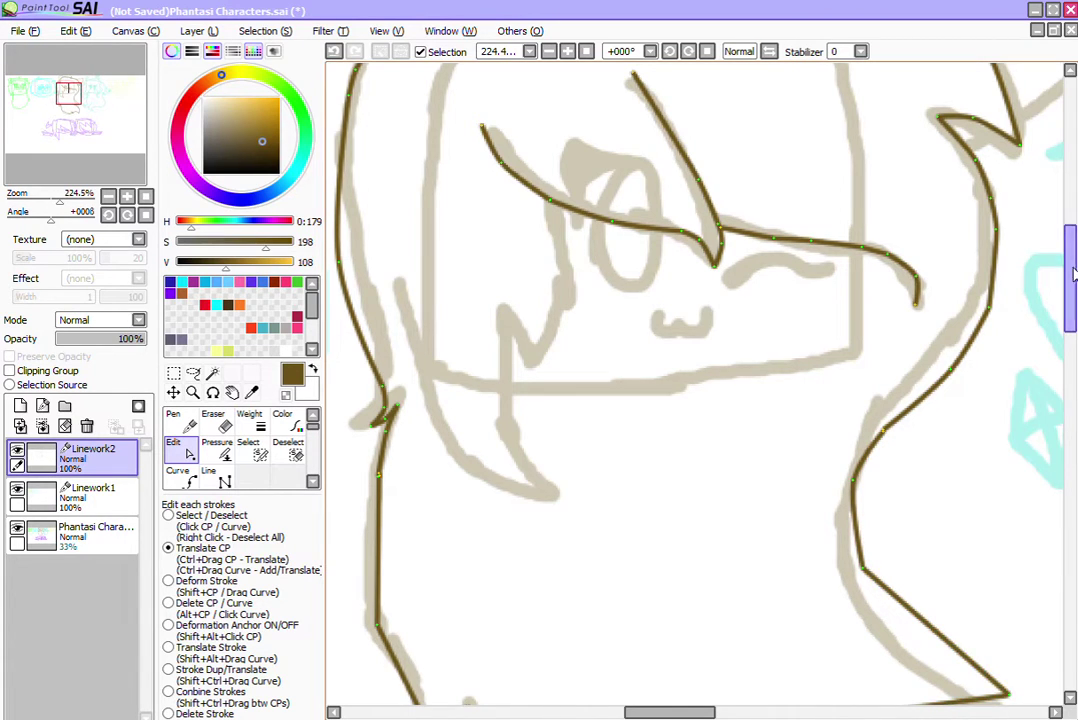
drag(1073, 272, 1073, 322)
drag(927, 340, 904, 361)
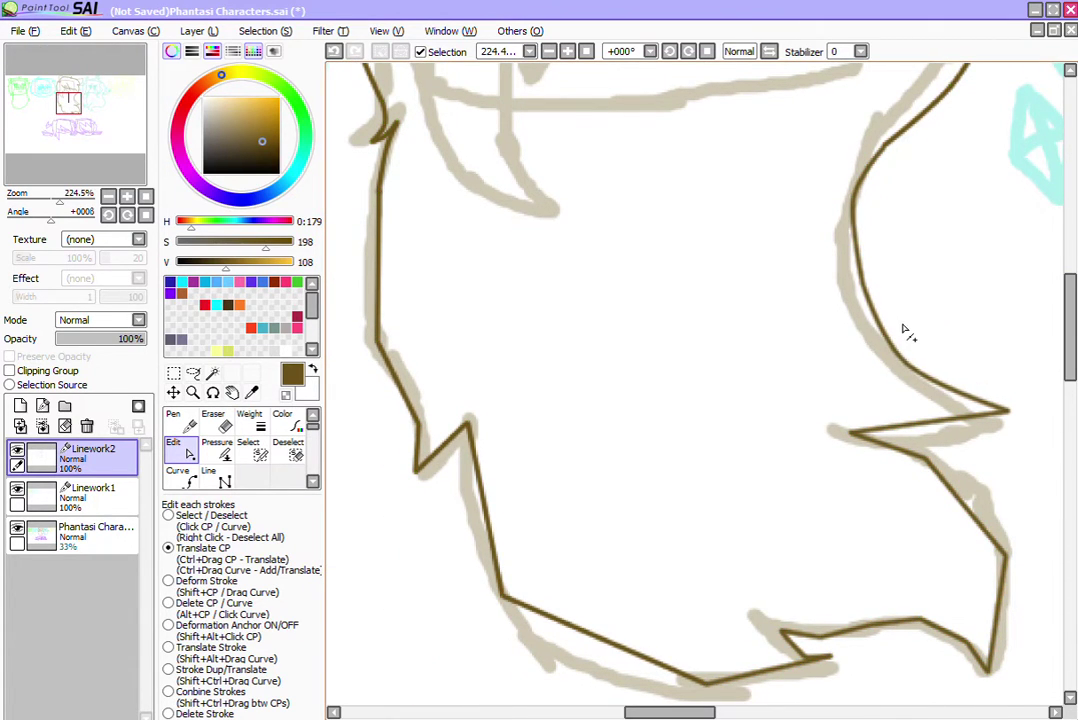
drag(928, 421, 935, 437)
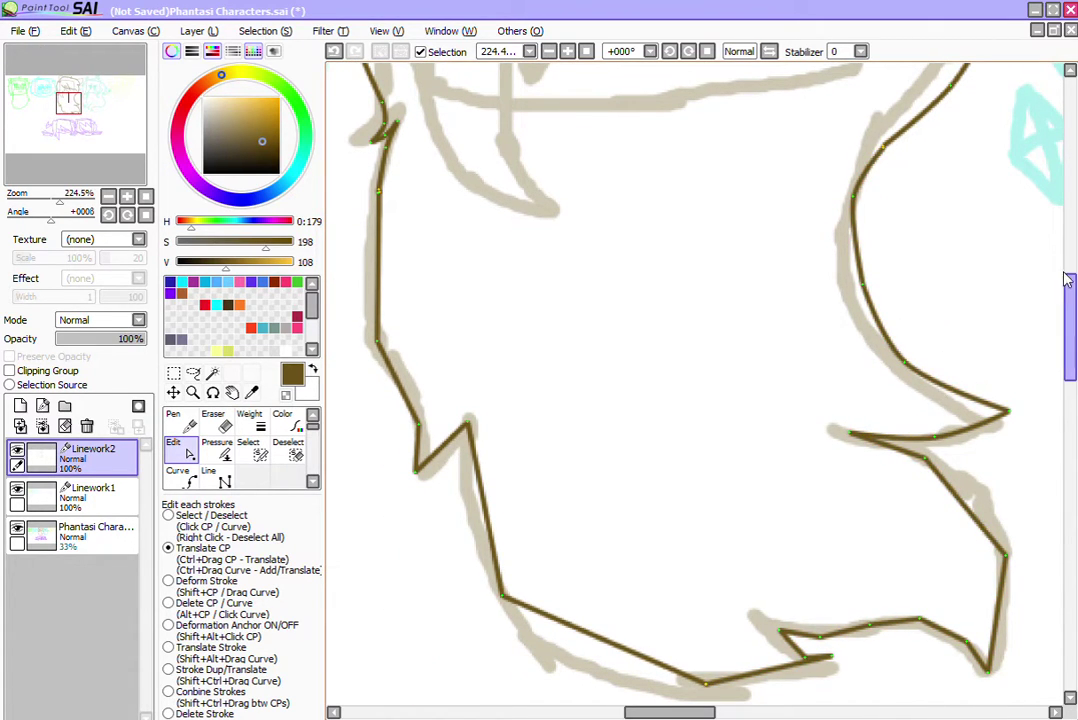
Step: Shape the lower-right hair into smooth curves from the inner notch around the bottom tip and zigzag notch
drag(1070, 277, 1070, 320)
drag(896, 220, 901, 211)
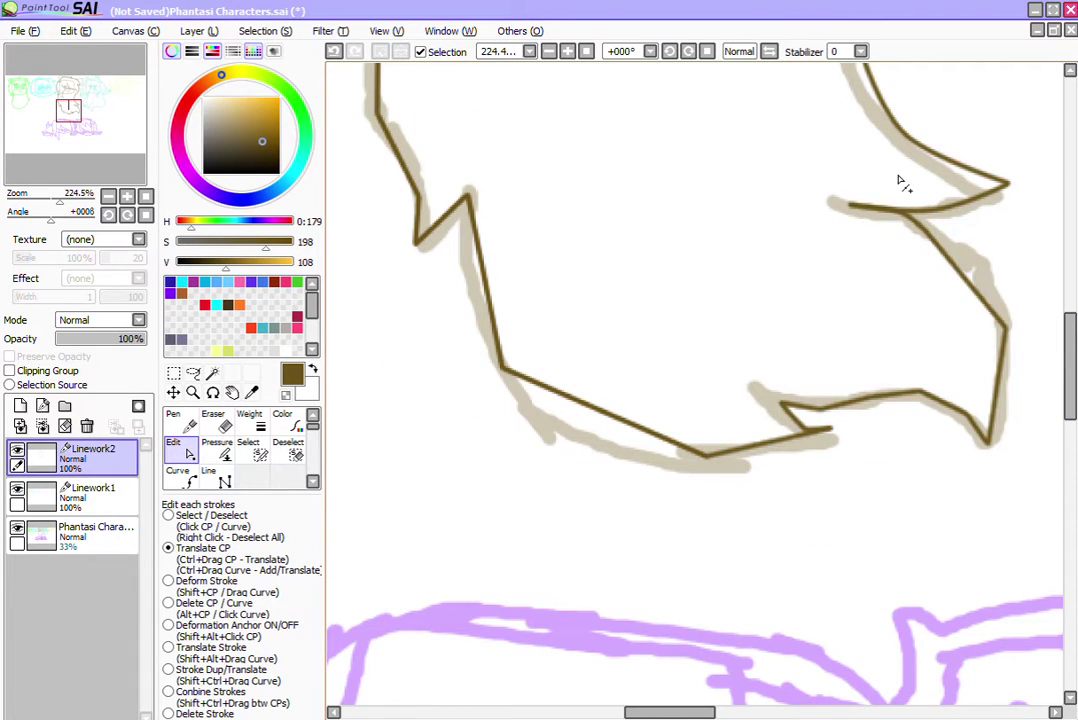
drag(955, 266, 970, 267)
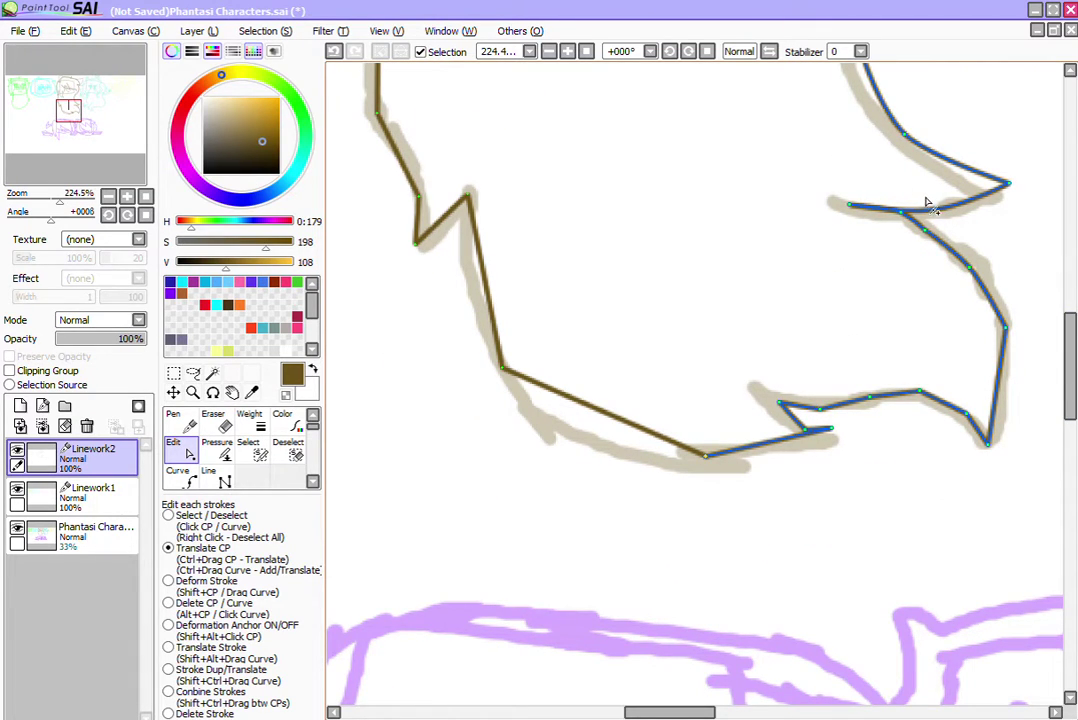
drag(925, 230, 930, 227)
drag(1000, 363, 1011, 380)
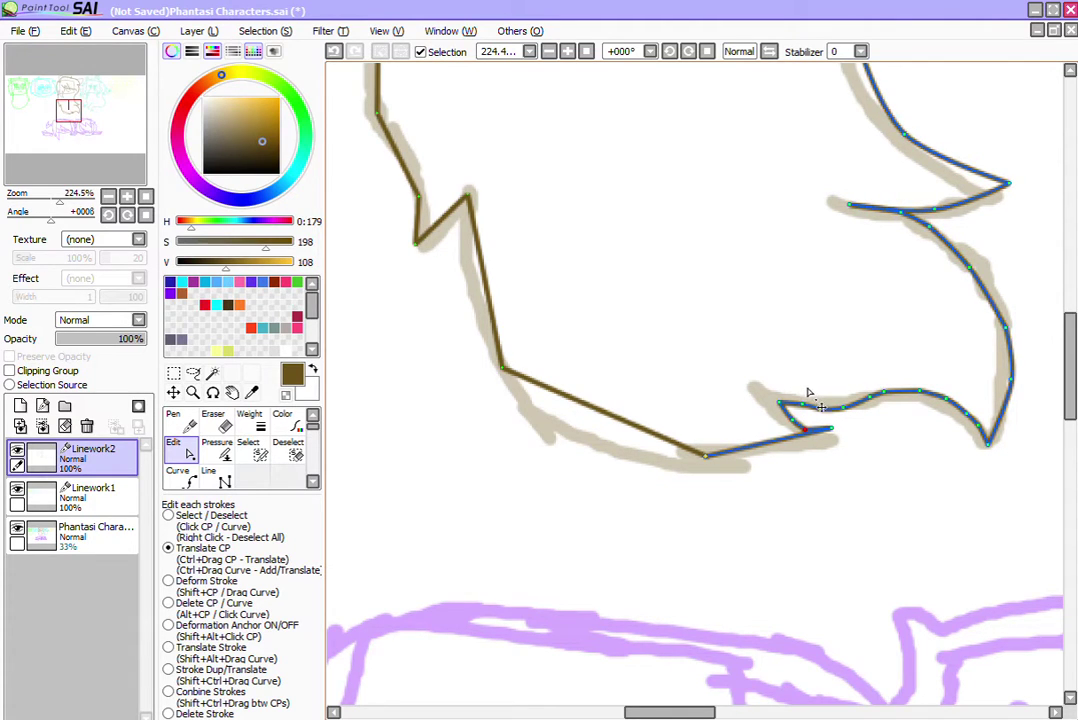
drag(790, 401, 794, 425)
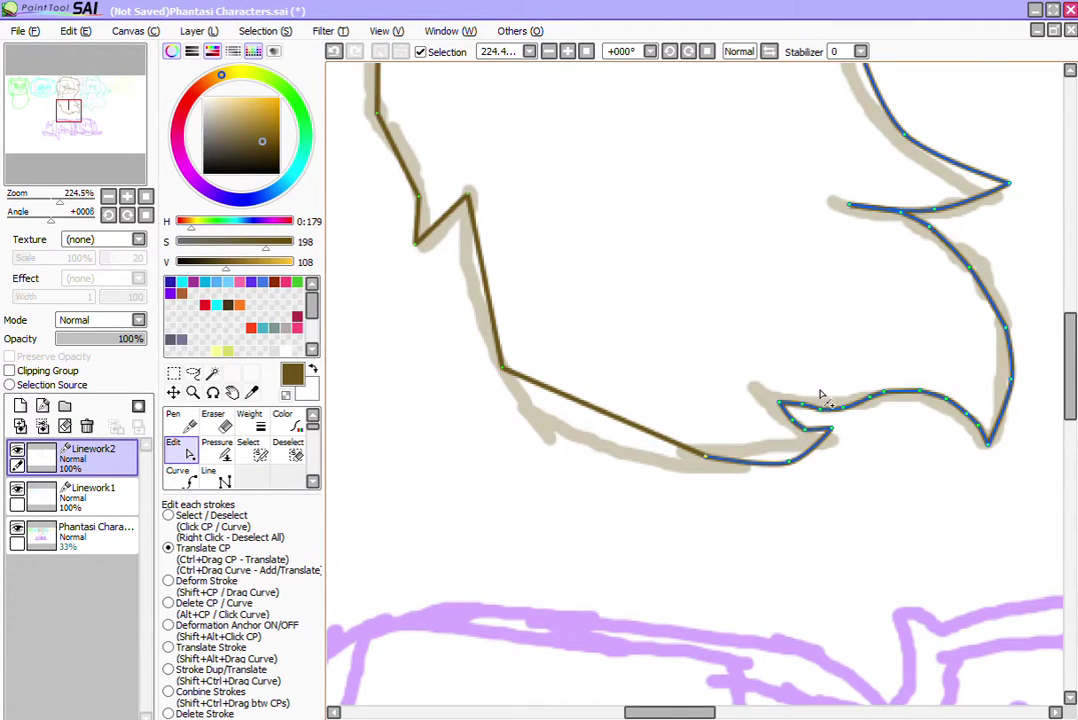
Step: Curve the hair's bottom edge, the lower-left notch and the left side of the body to match the sketch
mouse_move(672, 403)
mouse_down()
mouse_move(642, 409)
mouse_move(577, 469)
mouse_move(551, 378)
mouse_move(570, 397)
mouse_up()
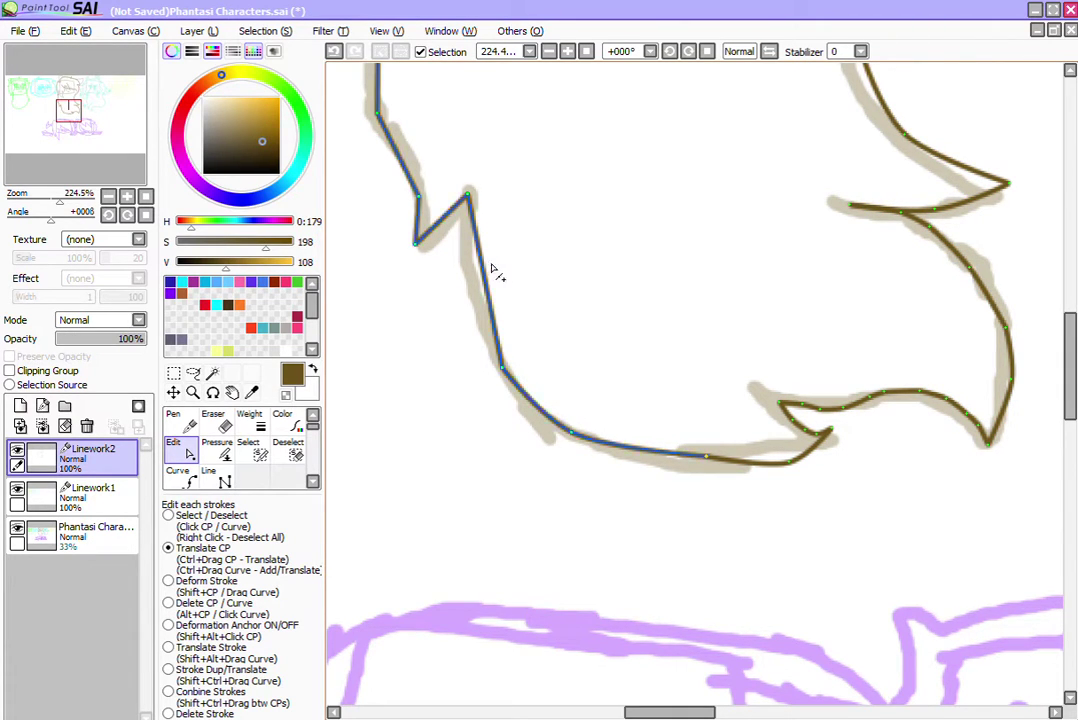
drag(491, 268, 469, 266)
mouse_move(436, 183)
mouse_down()
mouse_move(419, 183)
mouse_move(418, 167)
mouse_up()
drag(397, 124, 389, 128)
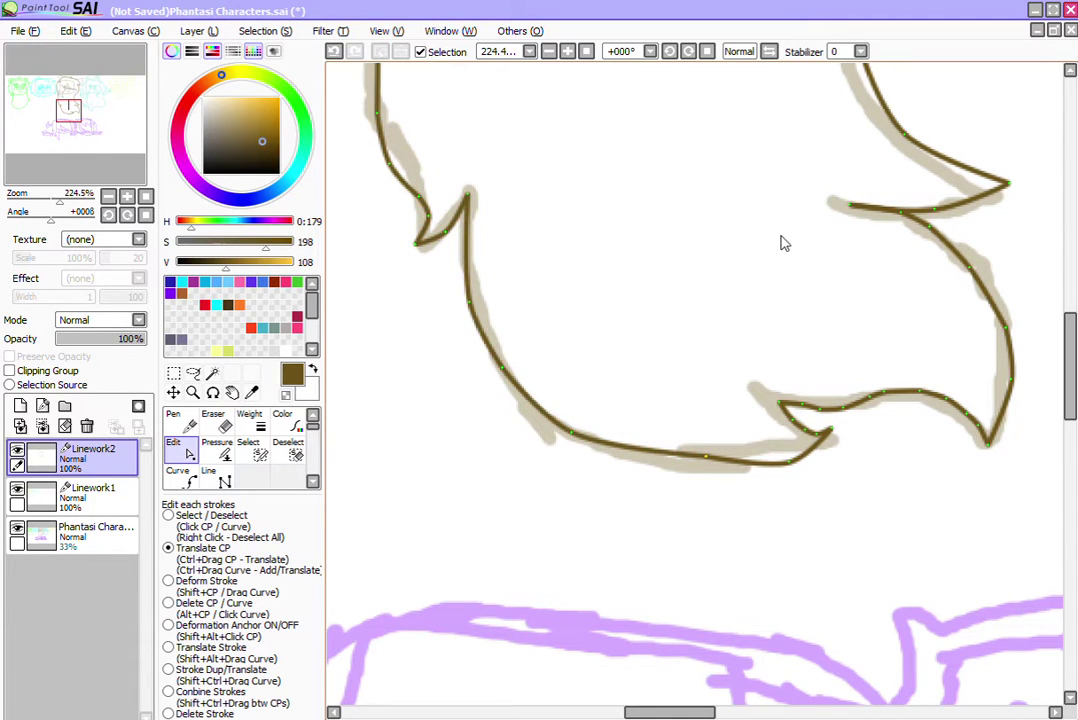
drag(1071, 325, 1050, 279)
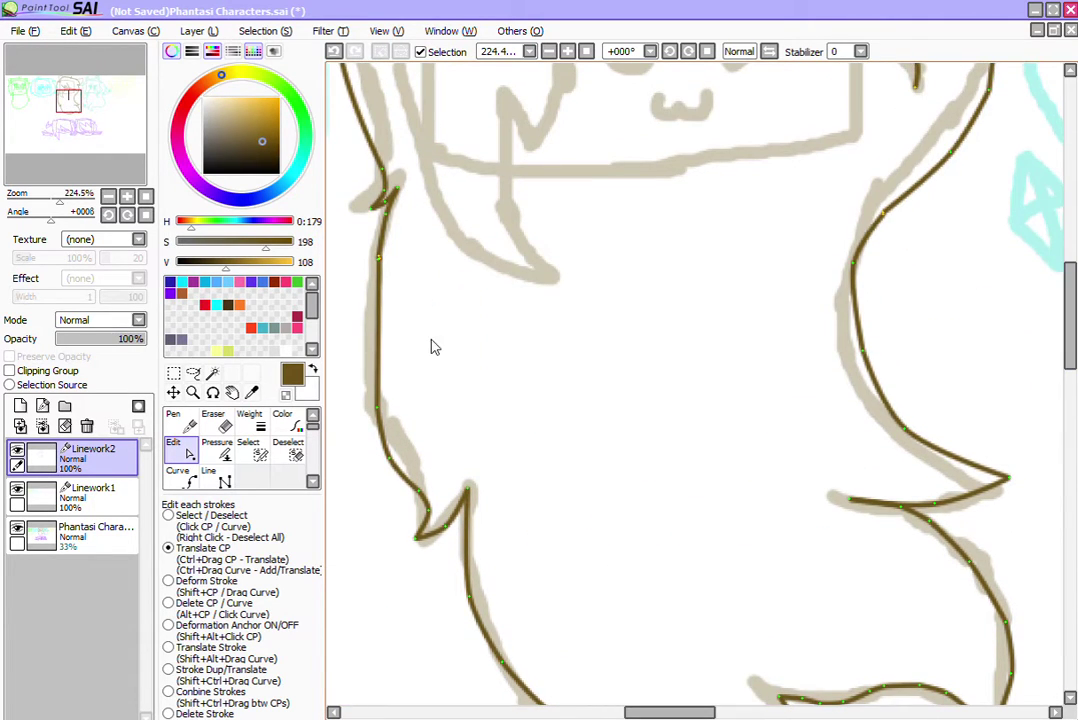
mouse_move(383, 312)
mouse_down()
mouse_move(368, 303)
mouse_move(383, 313)
mouse_up()
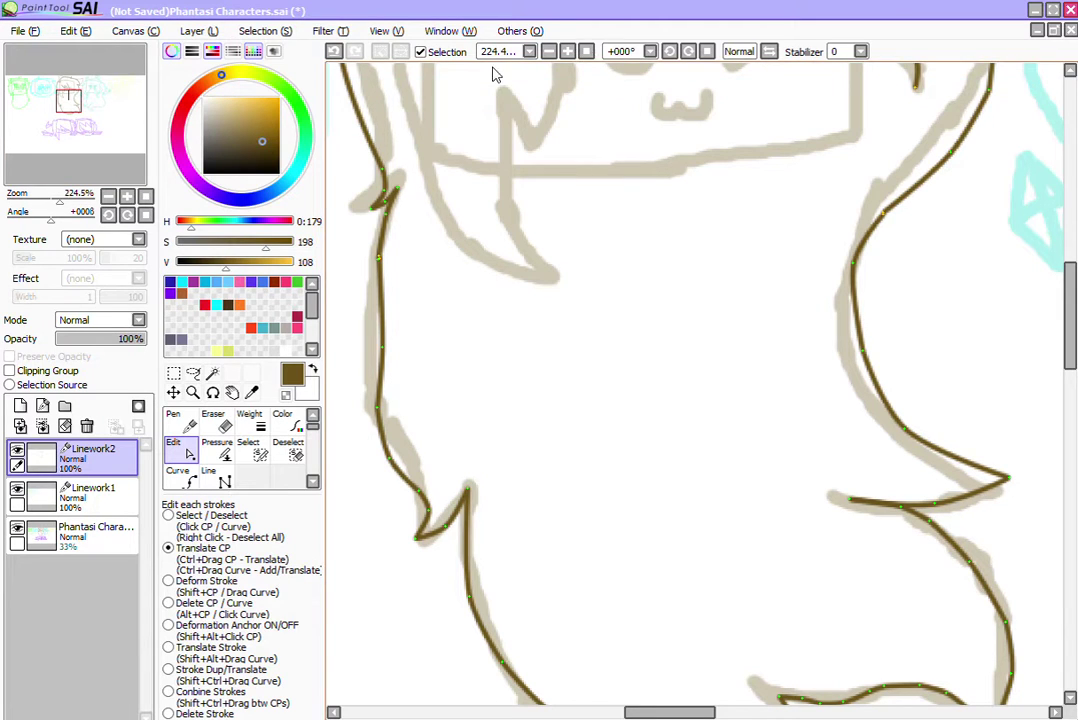
click(549, 51)
click(549, 51)
click(549, 51)
click(549, 51)
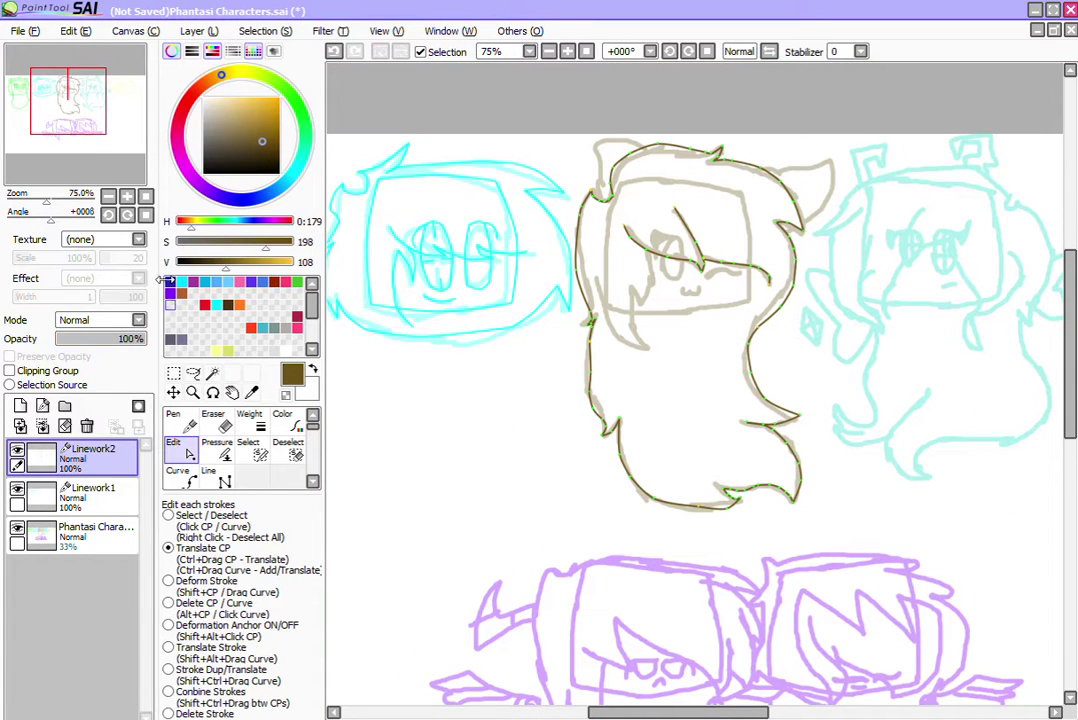
click(192, 392)
drag(672, 237, 893, 438)
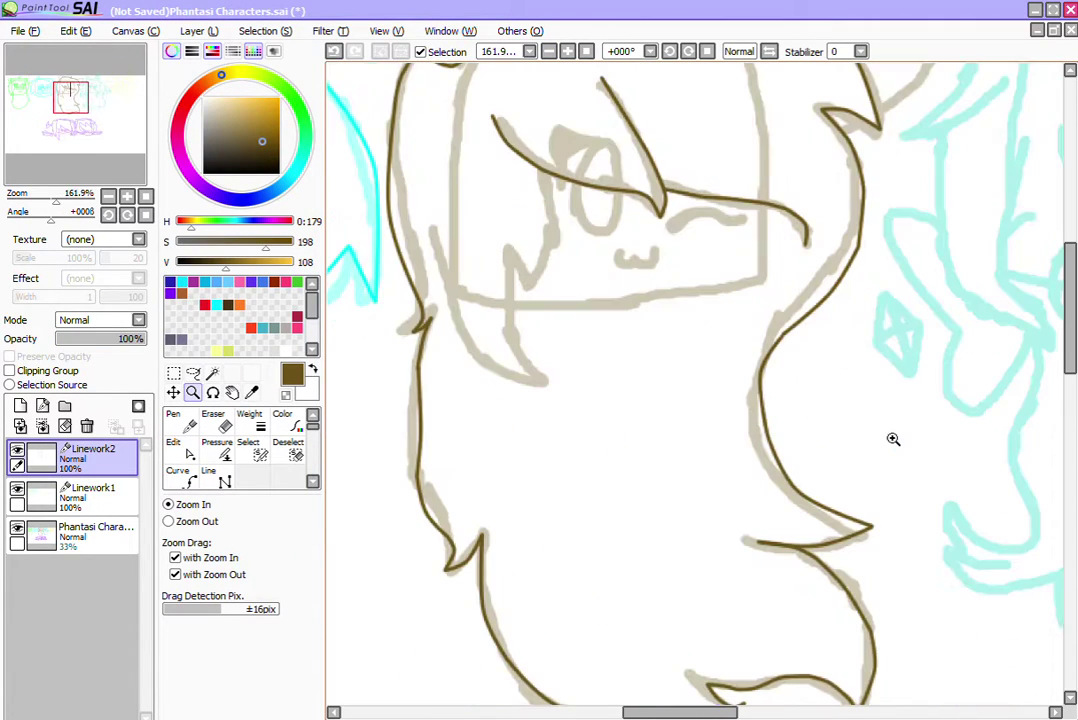
drag(414, 208, 621, 361)
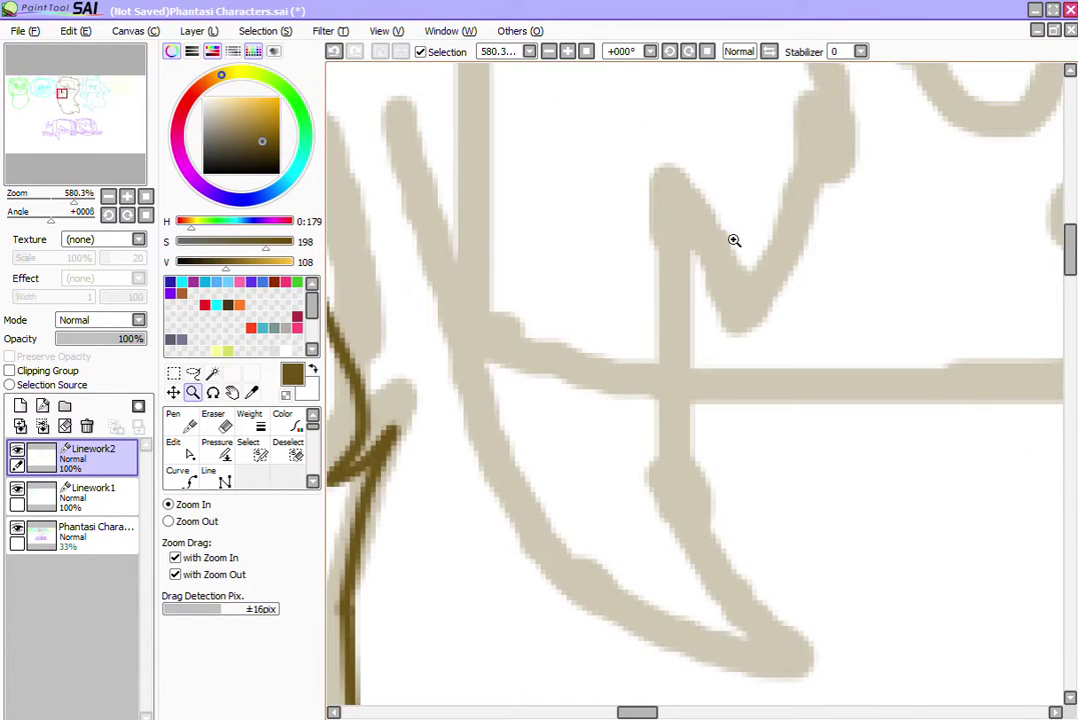
scroll(1059, 188, up, 4)
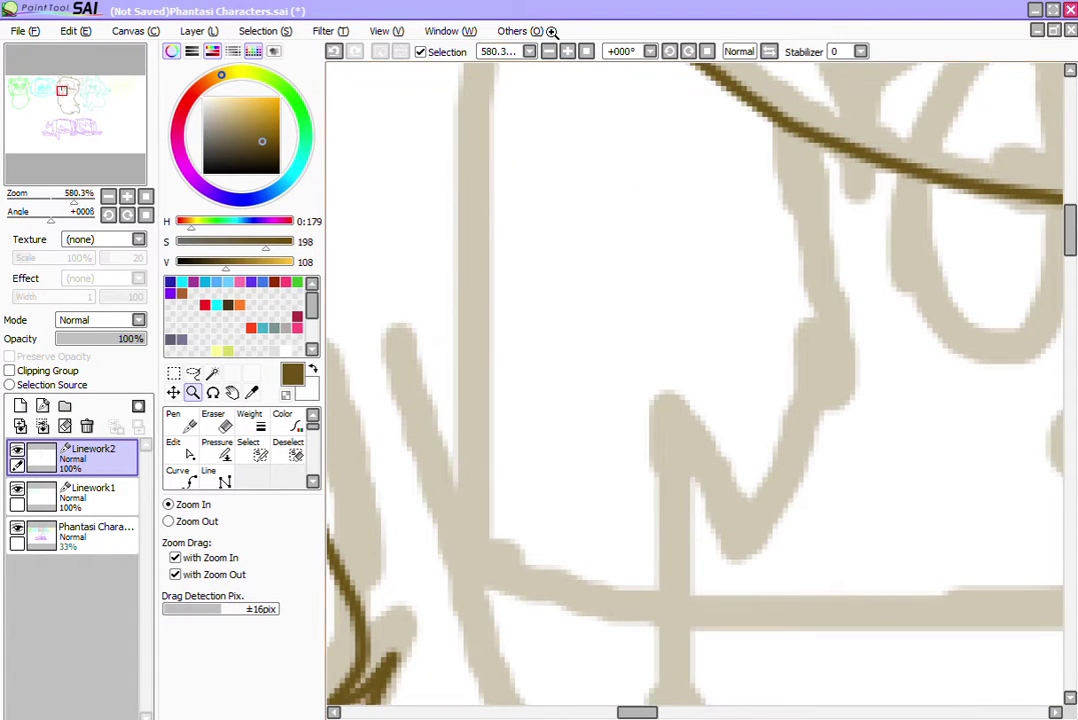
click(549, 51)
click(549, 51)
click(549, 51)
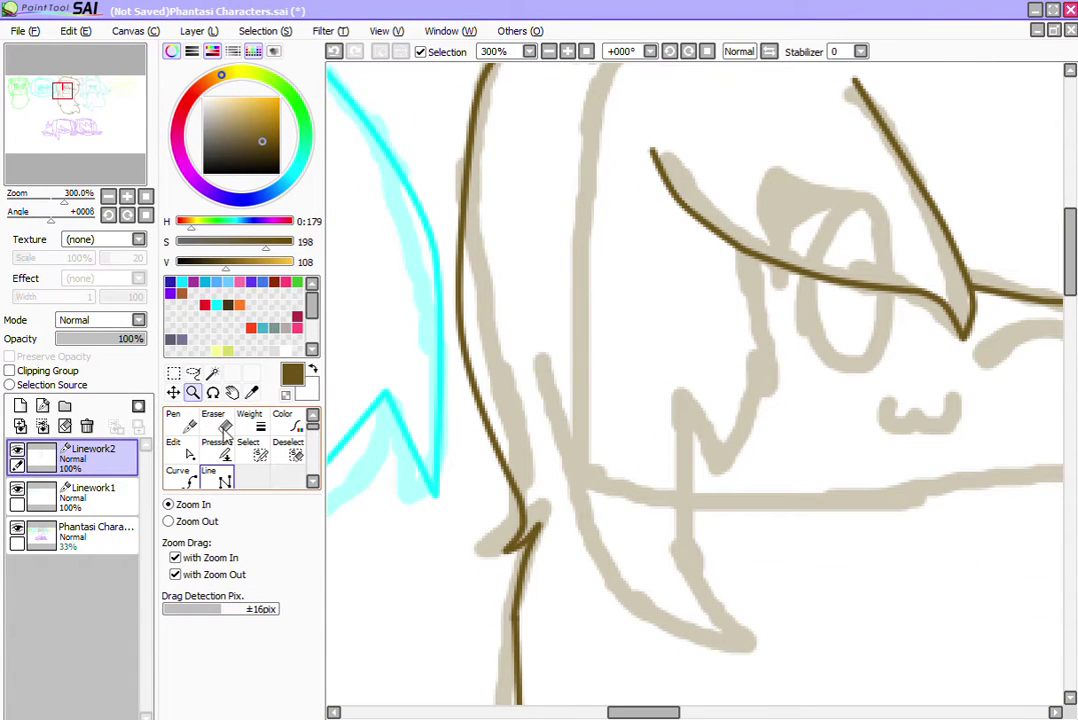
click(208, 474)
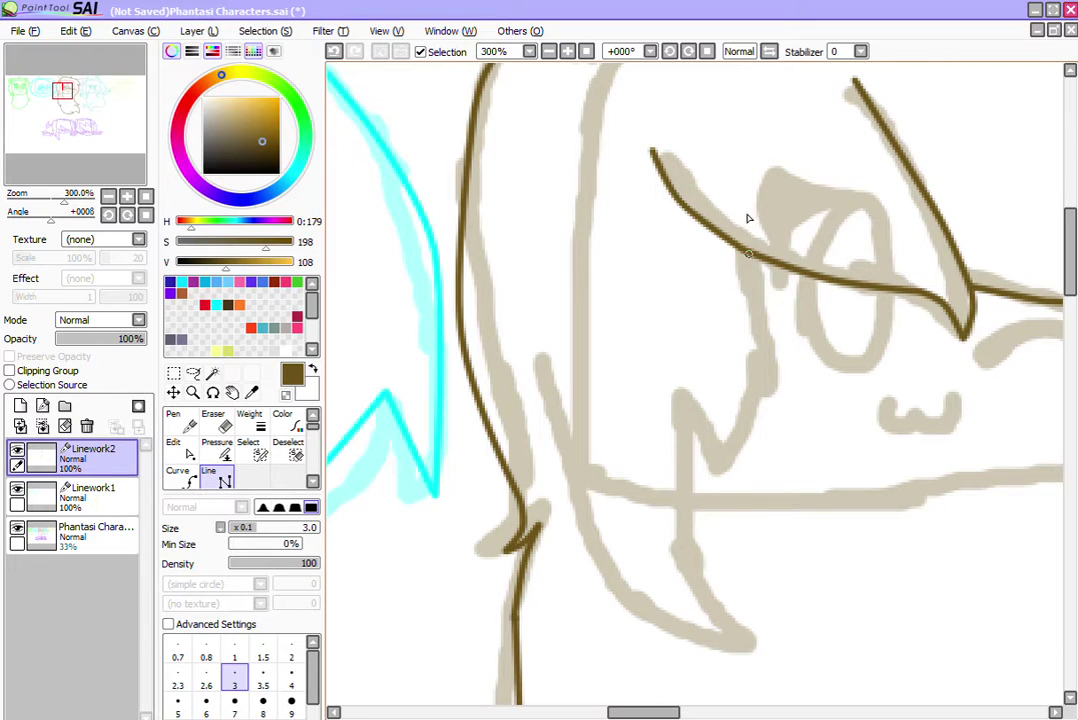
click(748, 254)
click(729, 464)
click(688, 391)
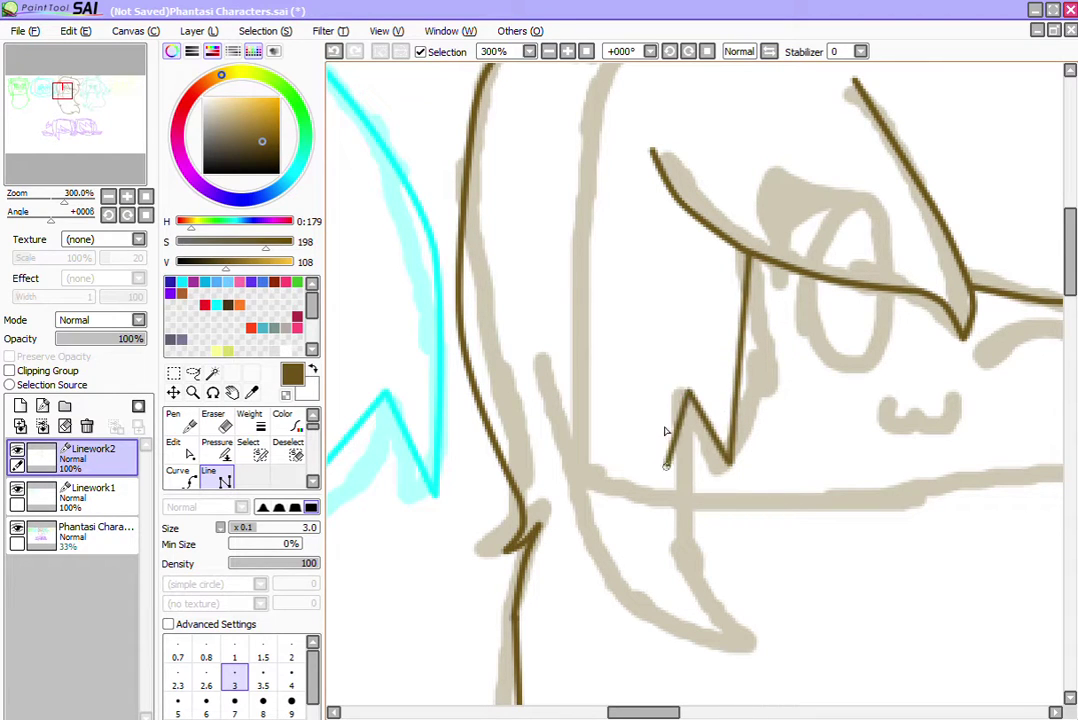
click(667, 467)
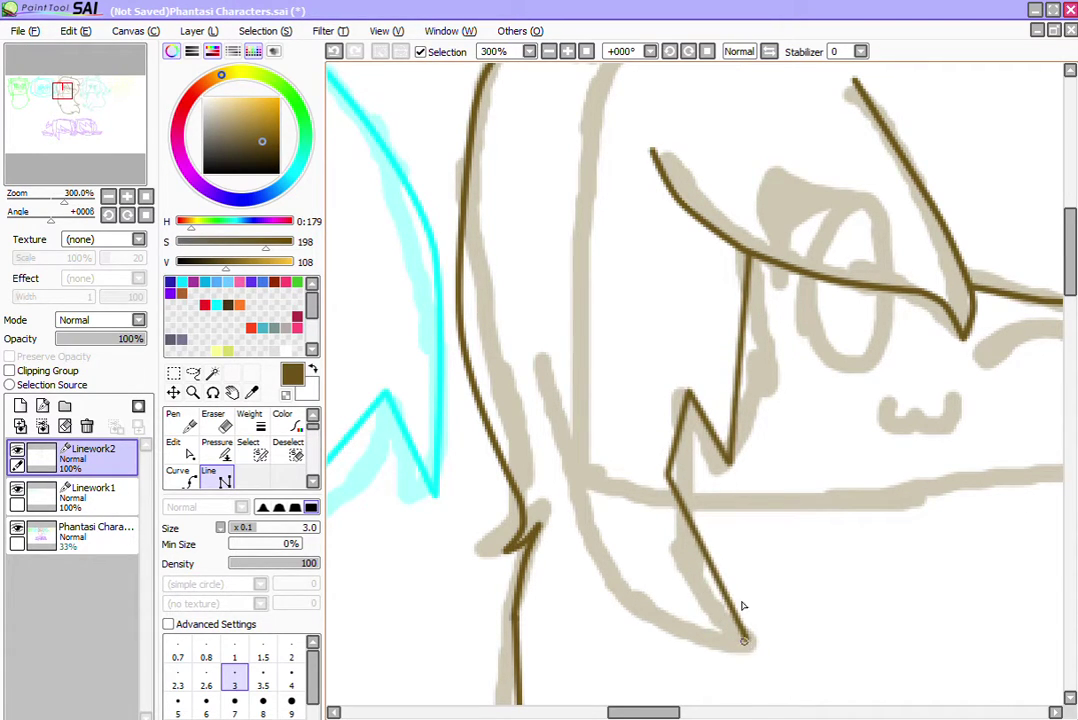
click(744, 639)
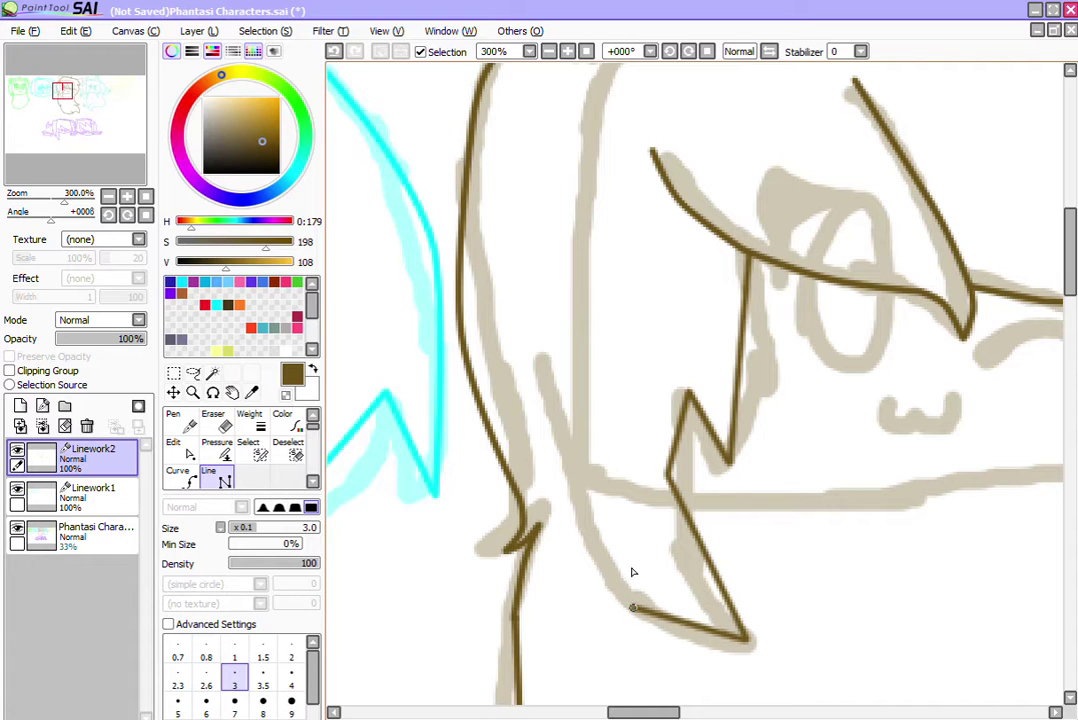
key(Return)
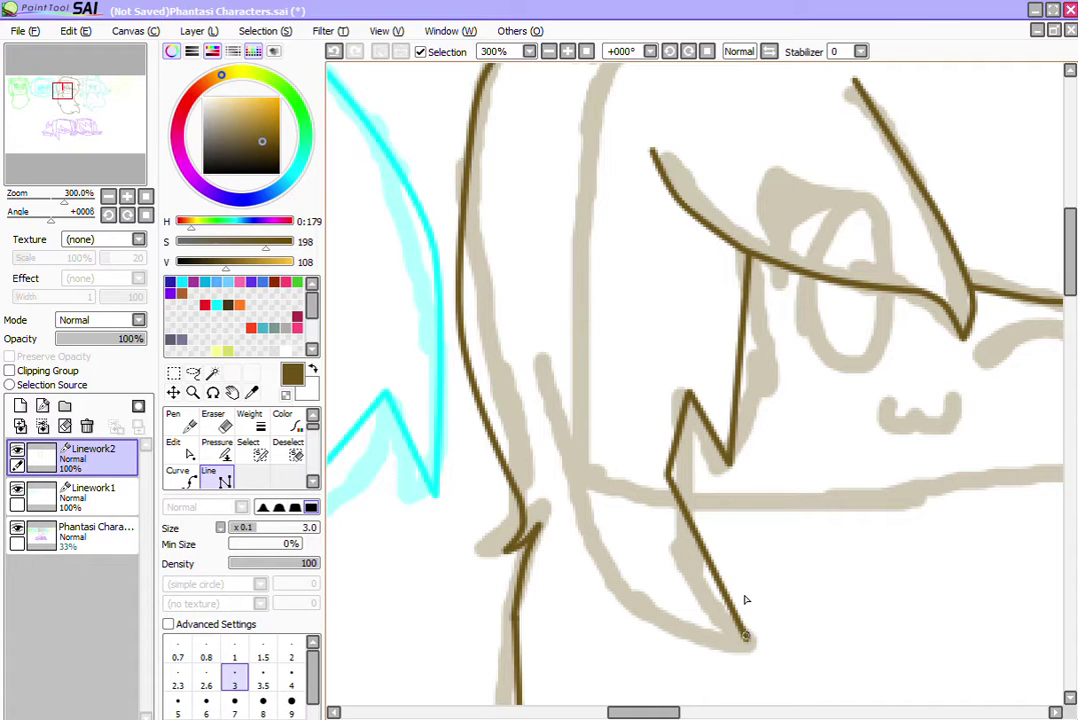
key(ctrl+z)
key(ctrl+z)
key(ctrl+z)
key(ctrl+z)
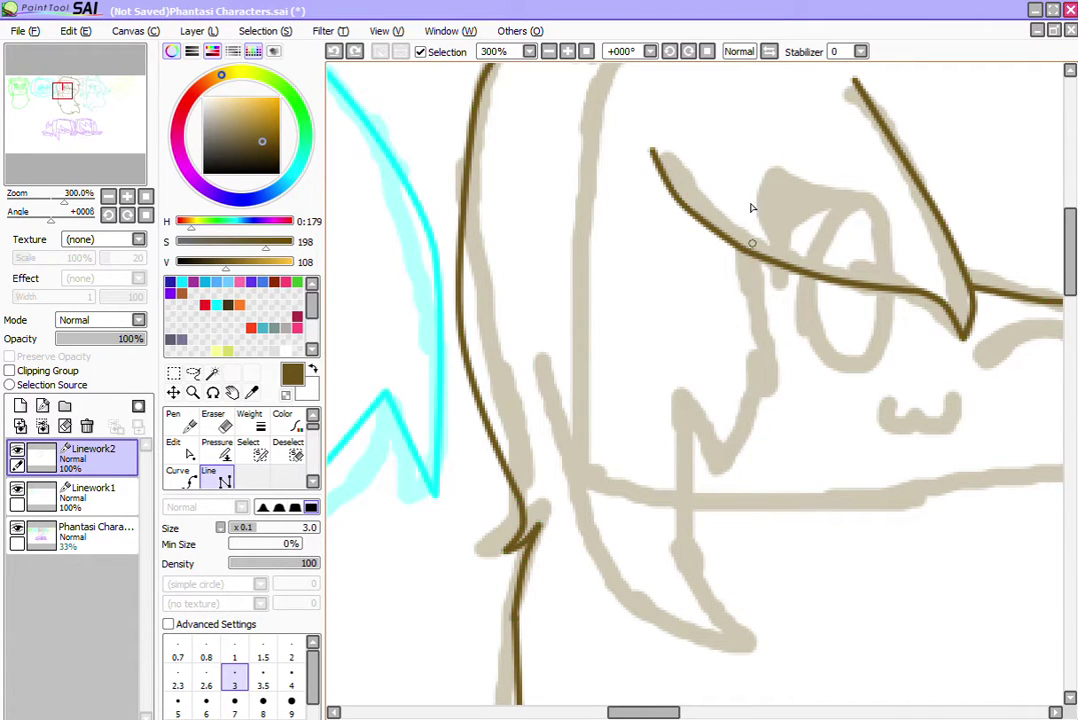
Step: Trace the brown character's left side lock with straight segments from the fringe line, around the small notch and lower tip, to its upper-left end
click(743, 254)
click(771, 289)
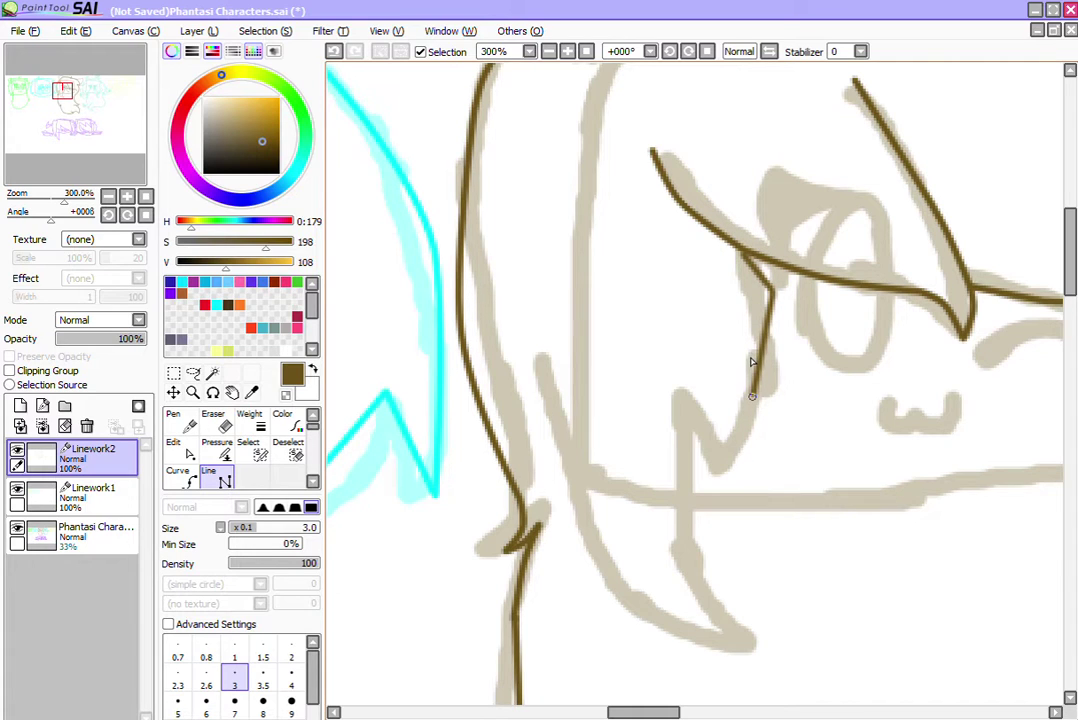
click(715, 430)
click(700, 387)
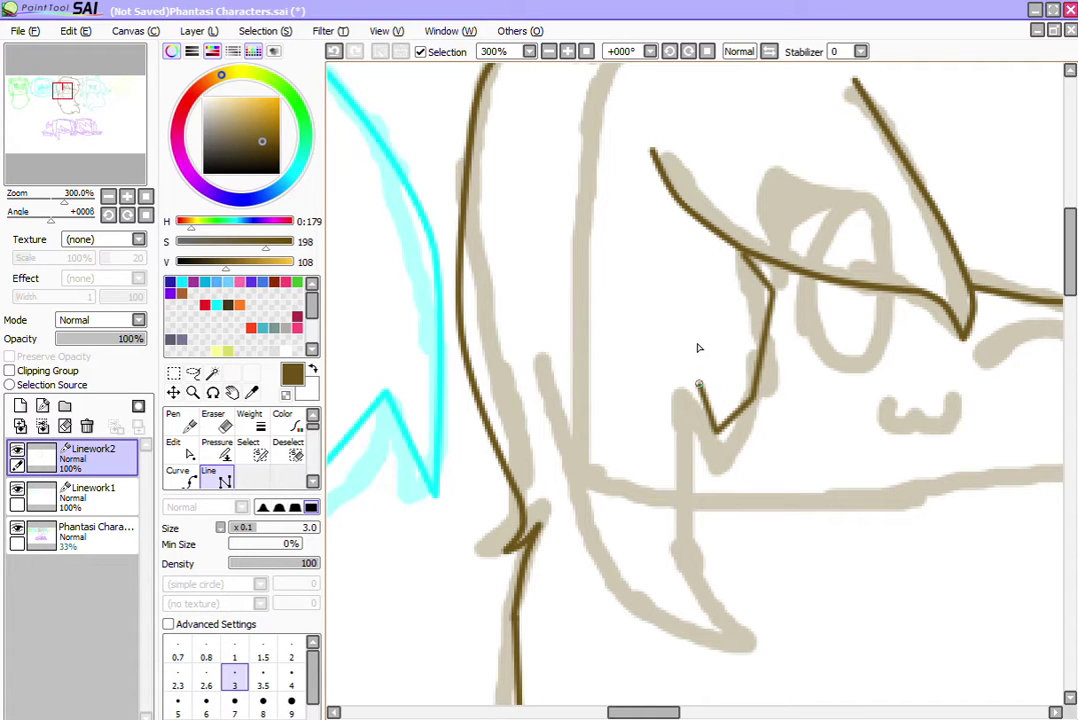
click(684, 435)
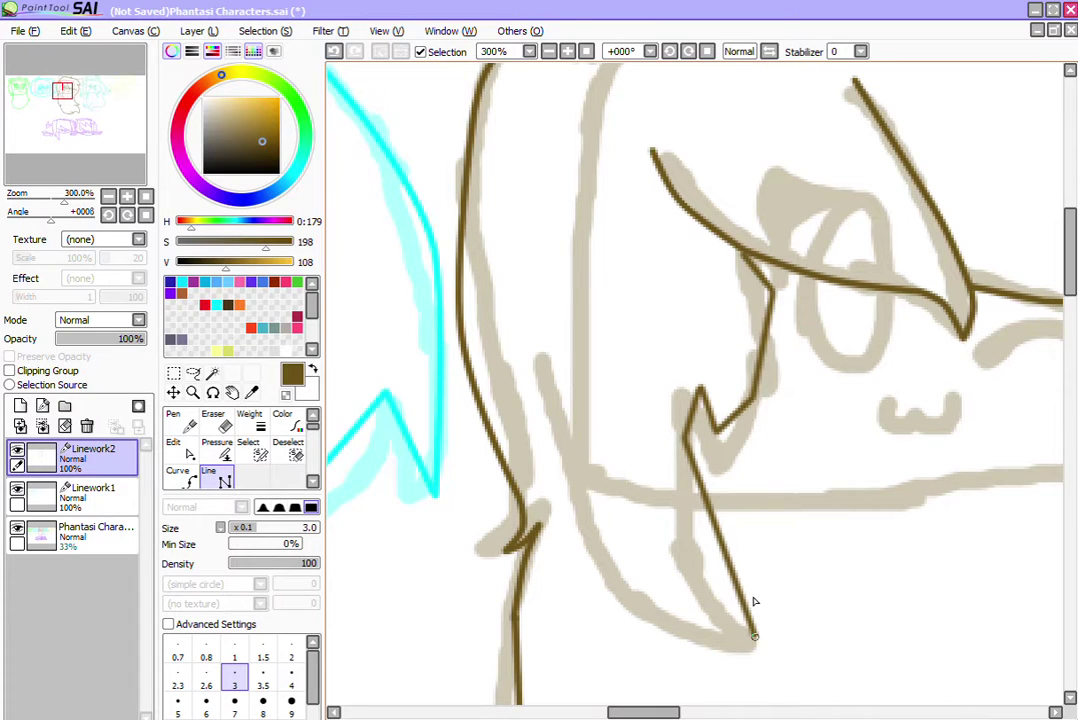
click(755, 634)
click(646, 610)
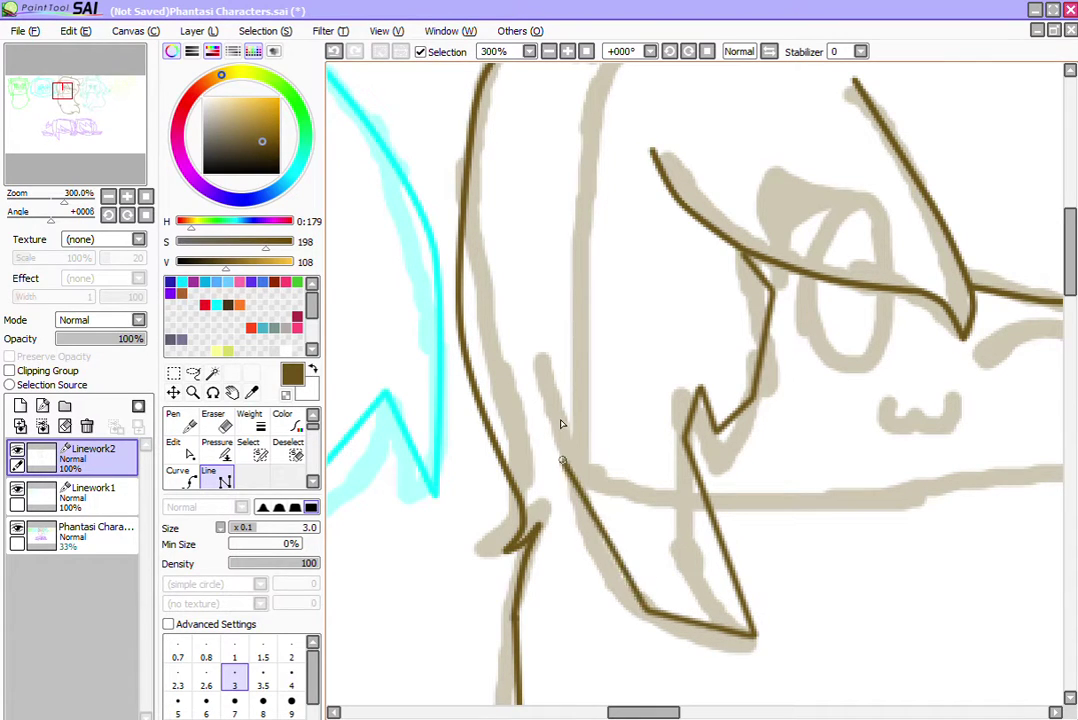
double_click(538, 357)
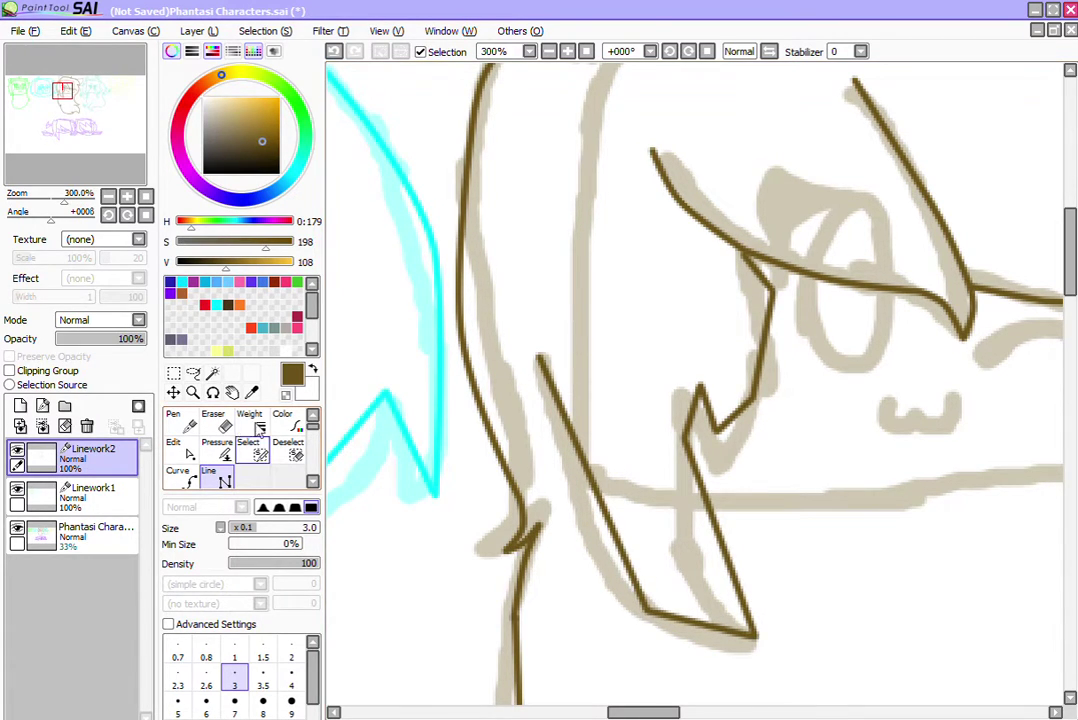
Step: Bend the side lock's segments into curves along its outer edge, lower tip, notch and join with the fringe to follow the sketch
click(173, 442)
drag(582, 455, 565, 469)
drag(699, 620, 694, 634)
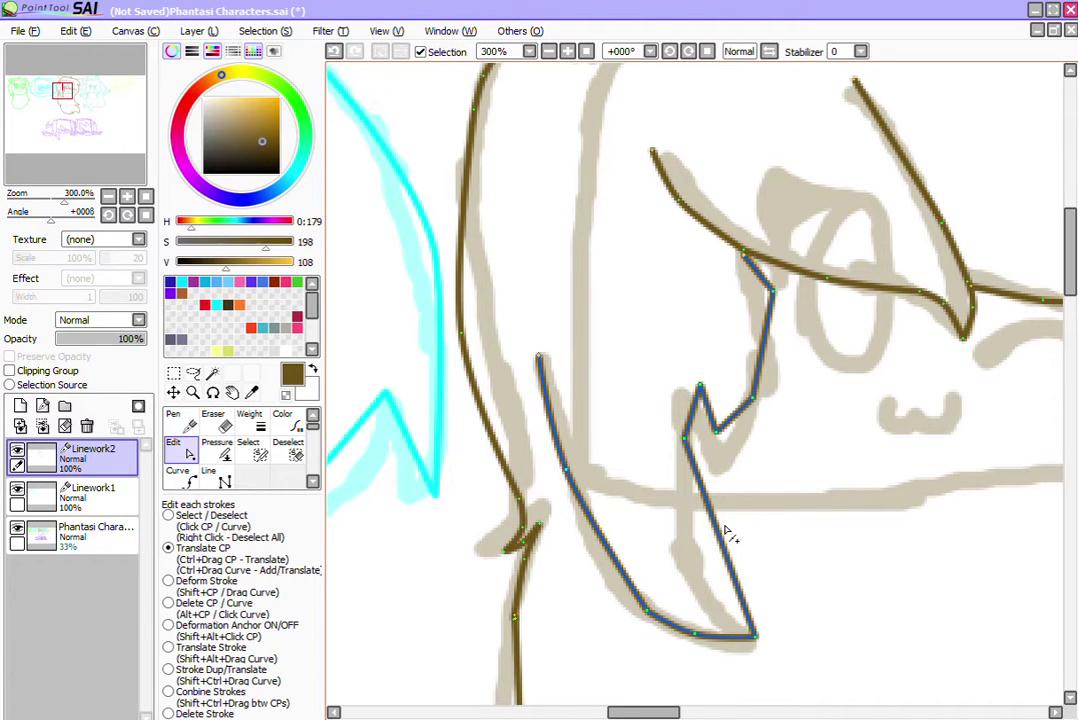
drag(718, 512, 660, 530)
drag(685, 400, 692, 403)
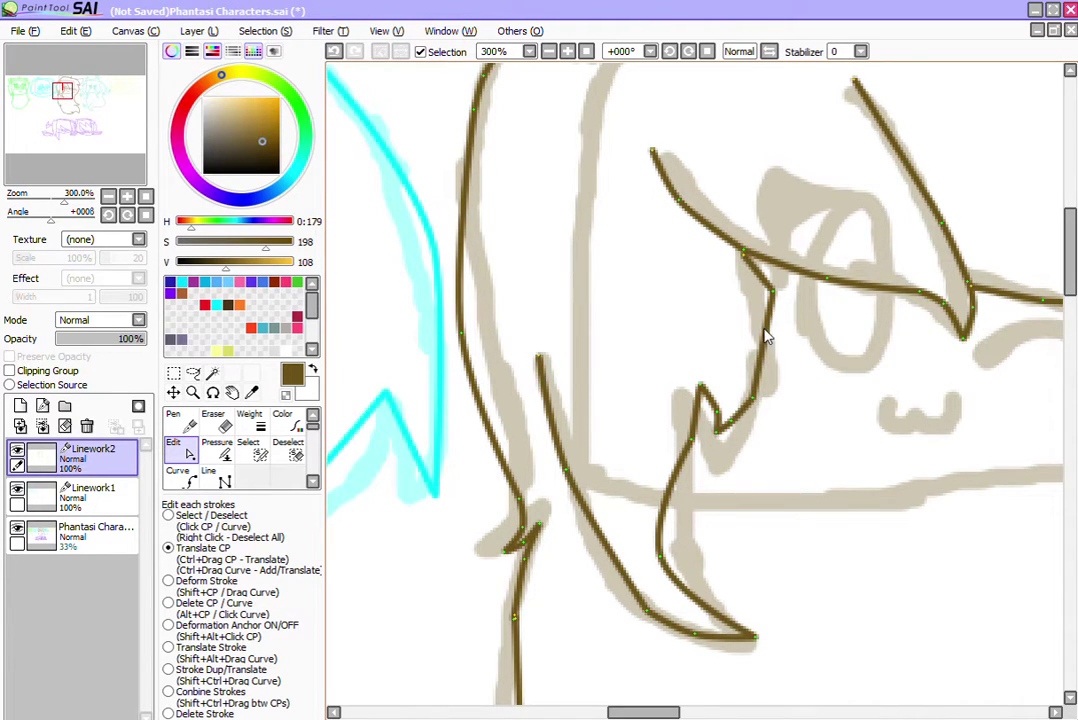
drag(772, 288, 777, 361)
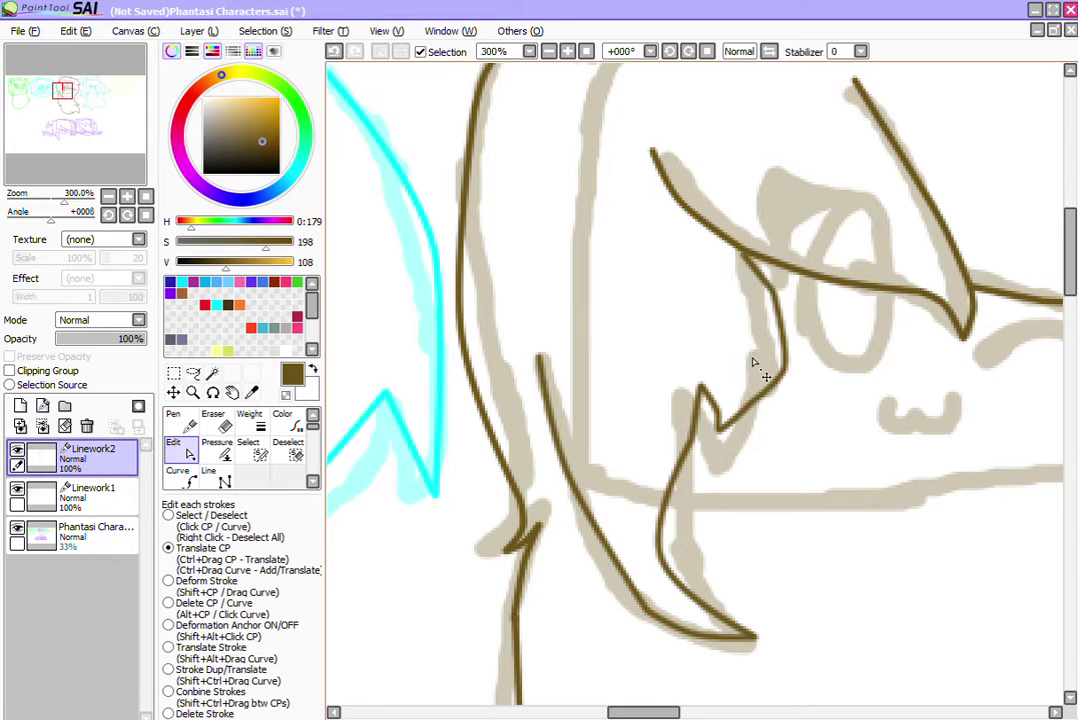
mouse_move(755, 264)
mouse_down()
mouse_move(742, 242)
mouse_move(760, 252)
mouse_up()
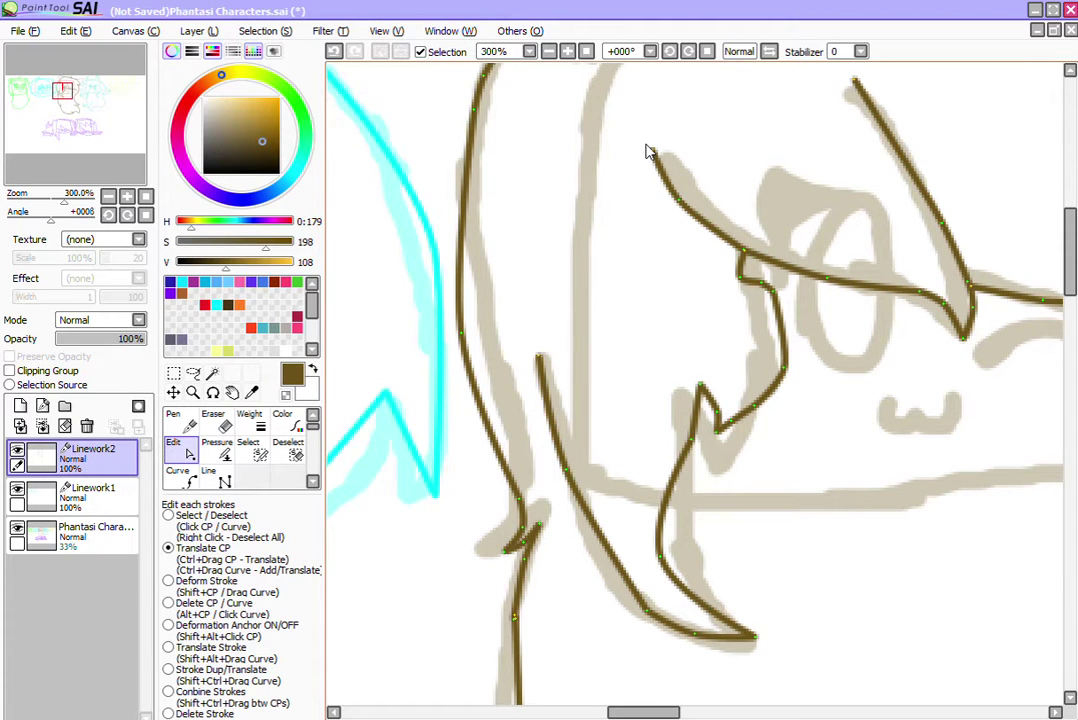
Step: Draw the brown character's face as a closed four-sided outline of straight lines over the sketched face box
key(minus)
key(minus)
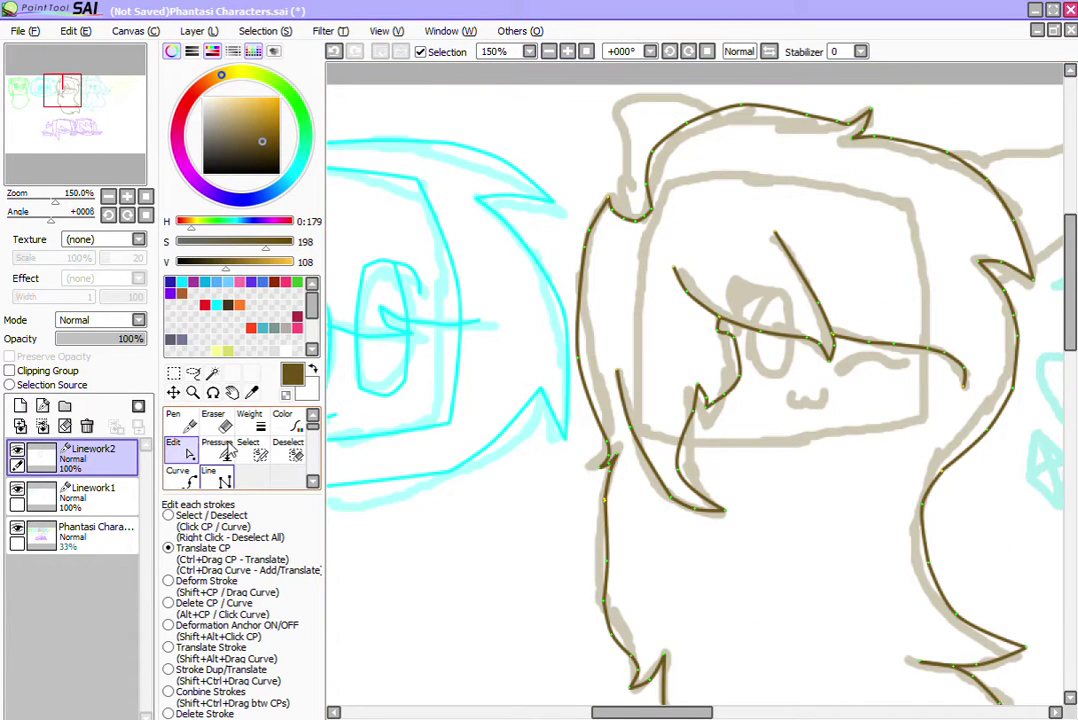
click(209, 476)
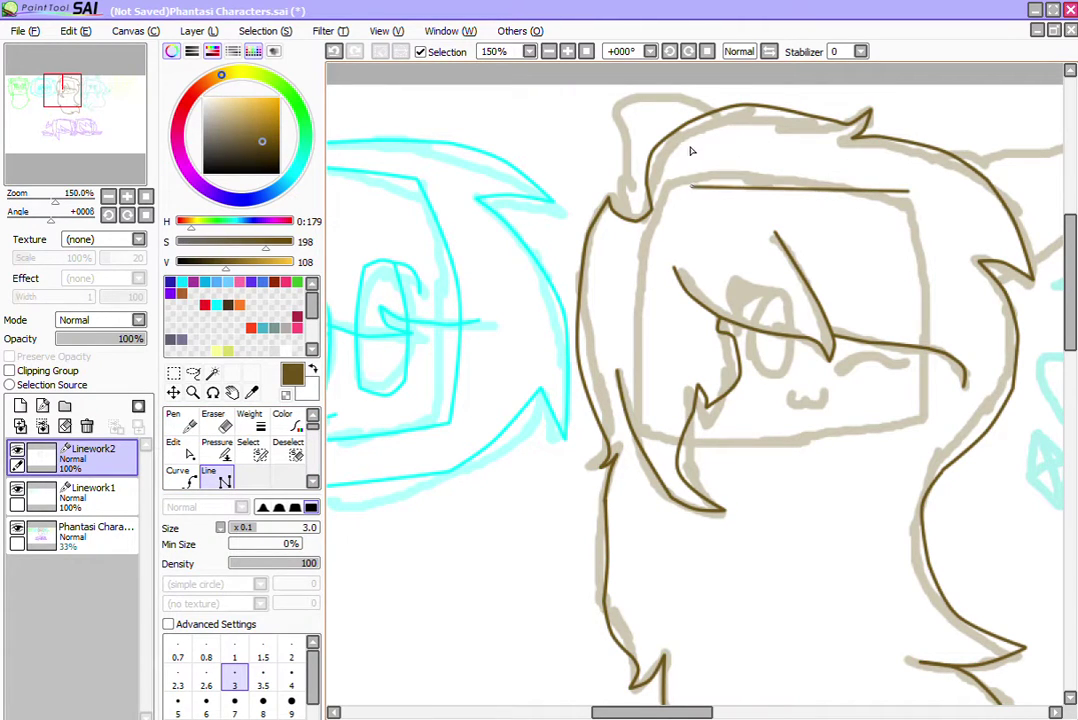
click(678, 190)
click(648, 450)
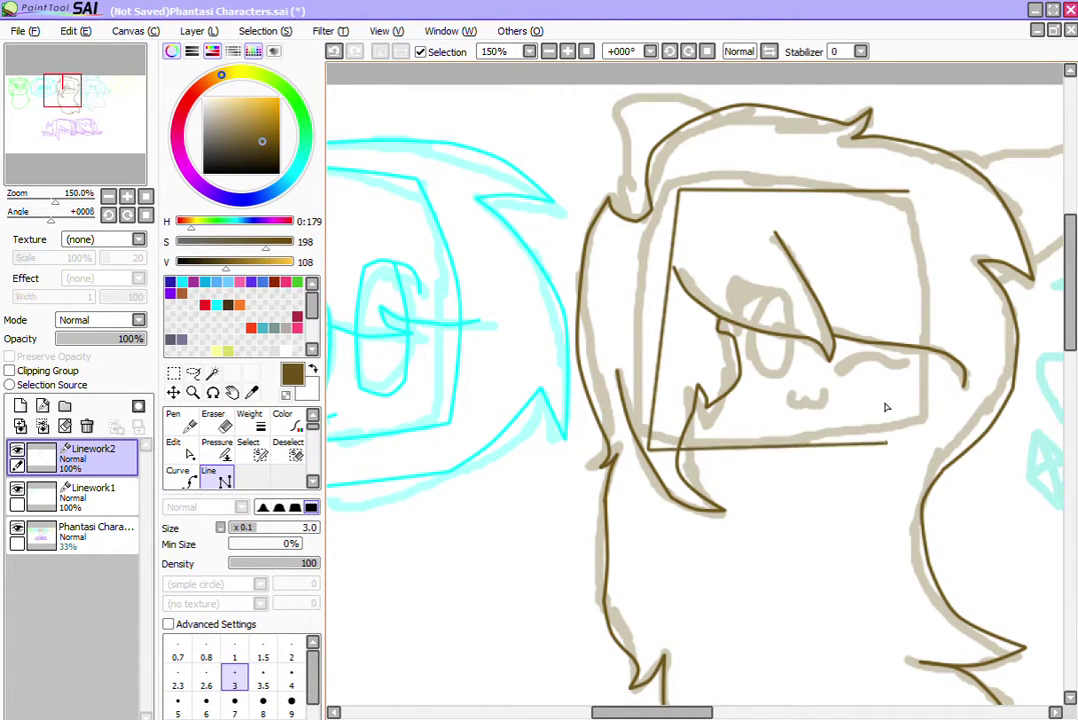
click(926, 427)
click(909, 190)
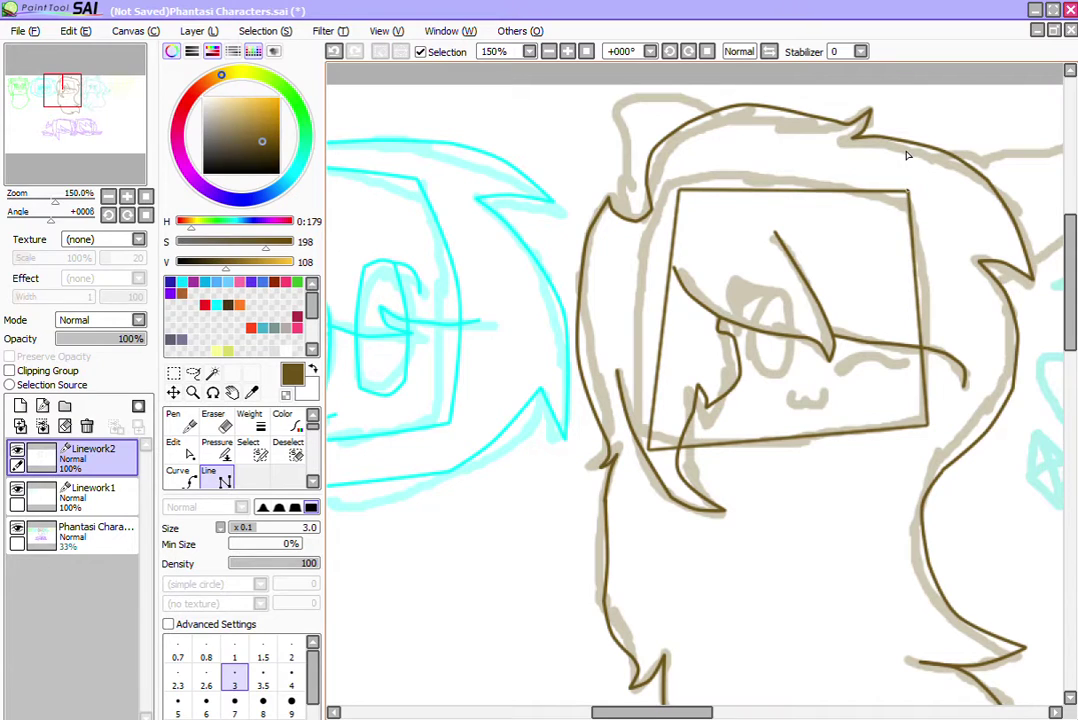
Step: Bow all four sides of the face box slightly outward into gentle curves that stay close to the sketch
click(175, 442)
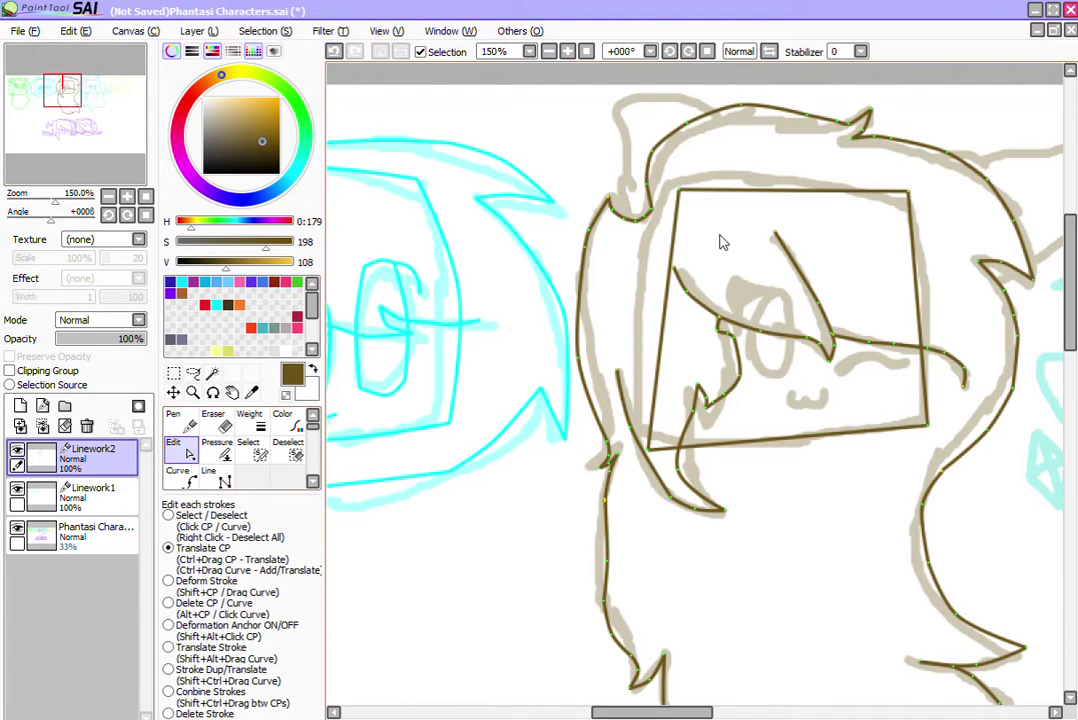
drag(777, 155, 775, 134)
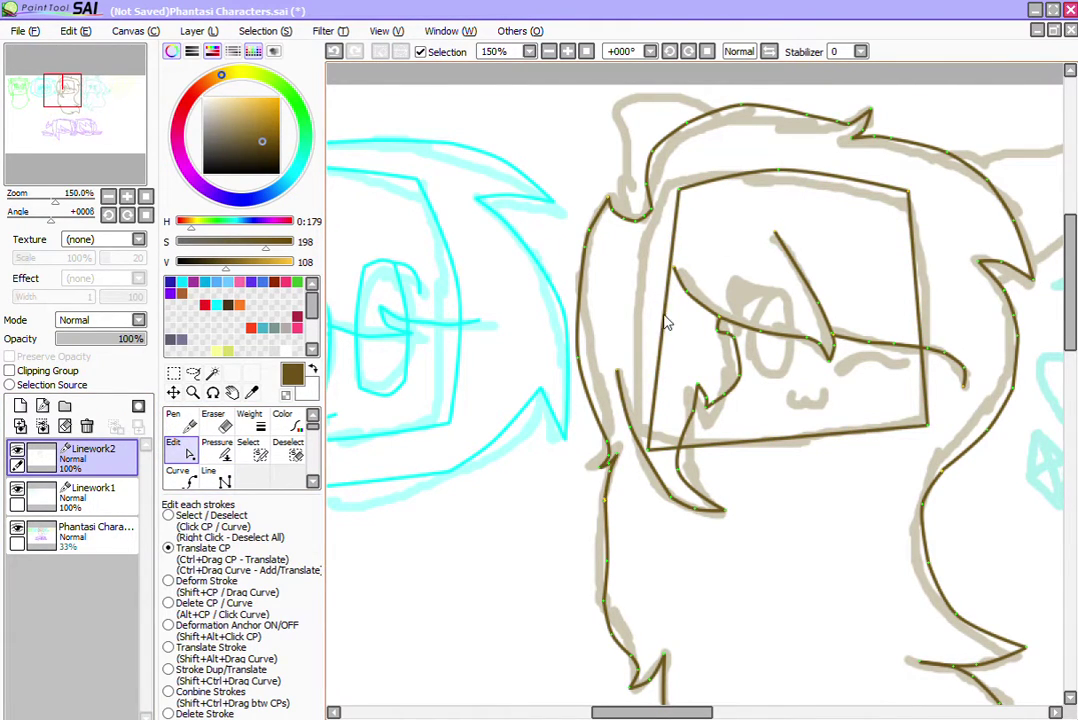
drag(668, 323, 637, 306)
drag(787, 437, 795, 461)
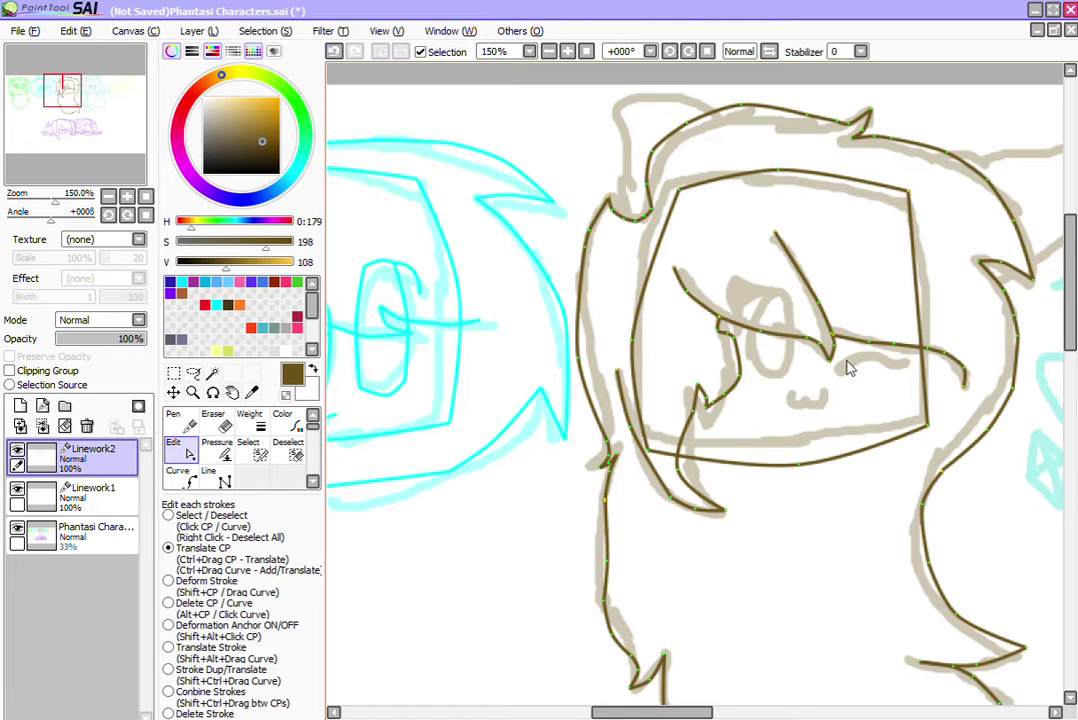
drag(910, 287, 955, 302)
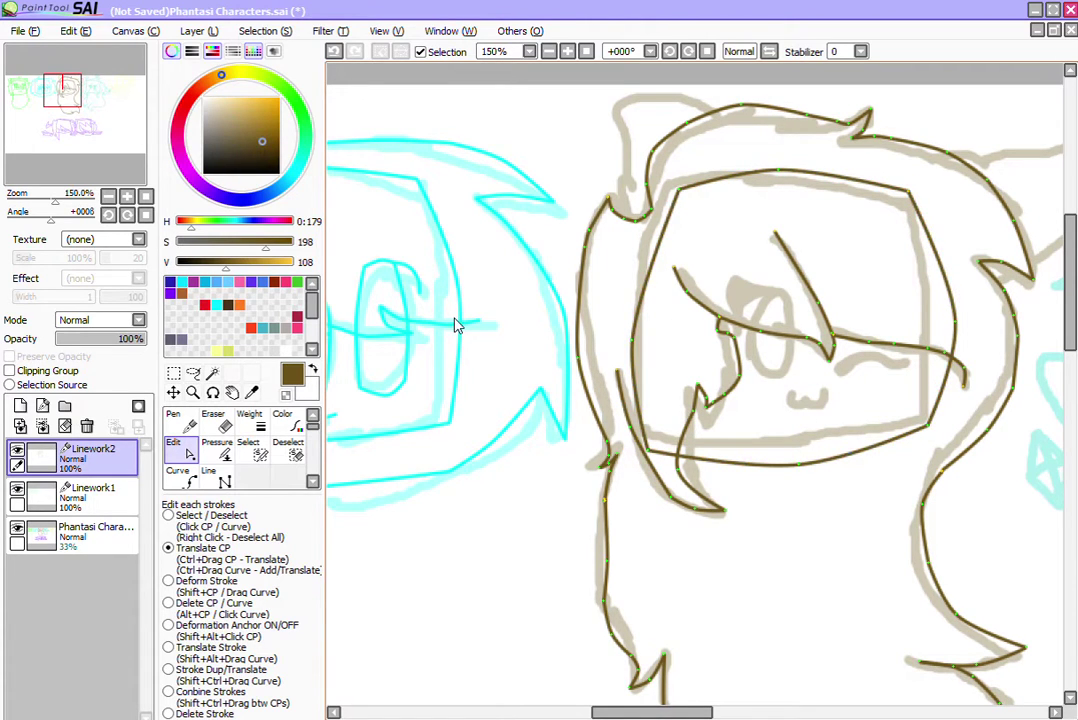
key(ctrl+z)
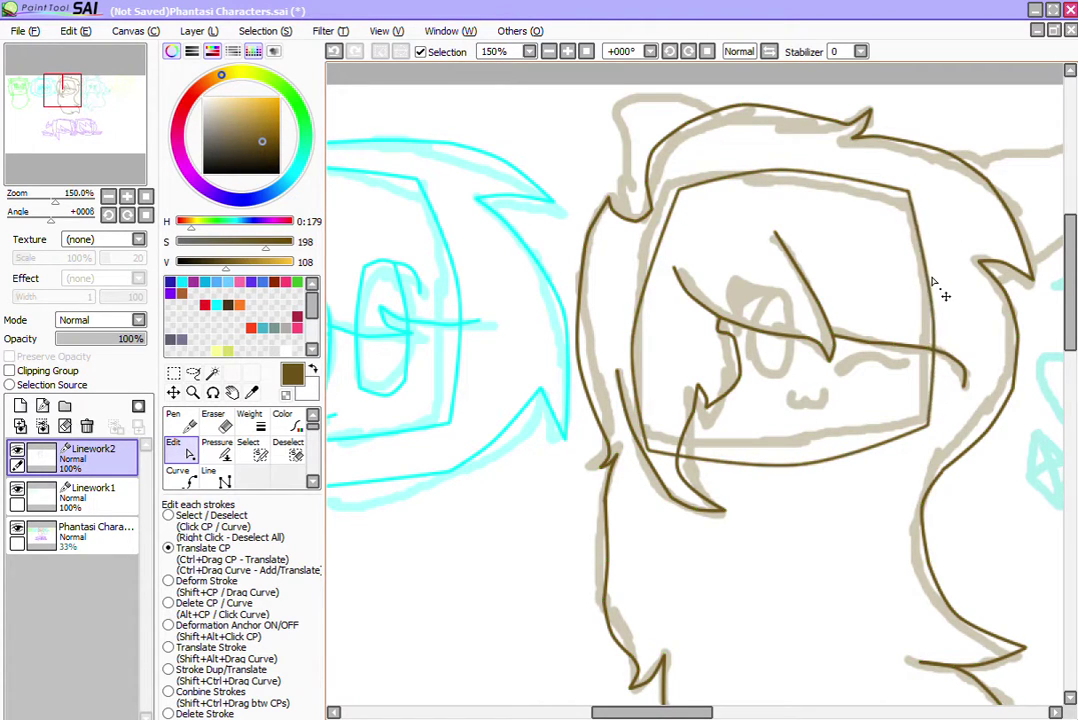
drag(641, 271, 645, 313)
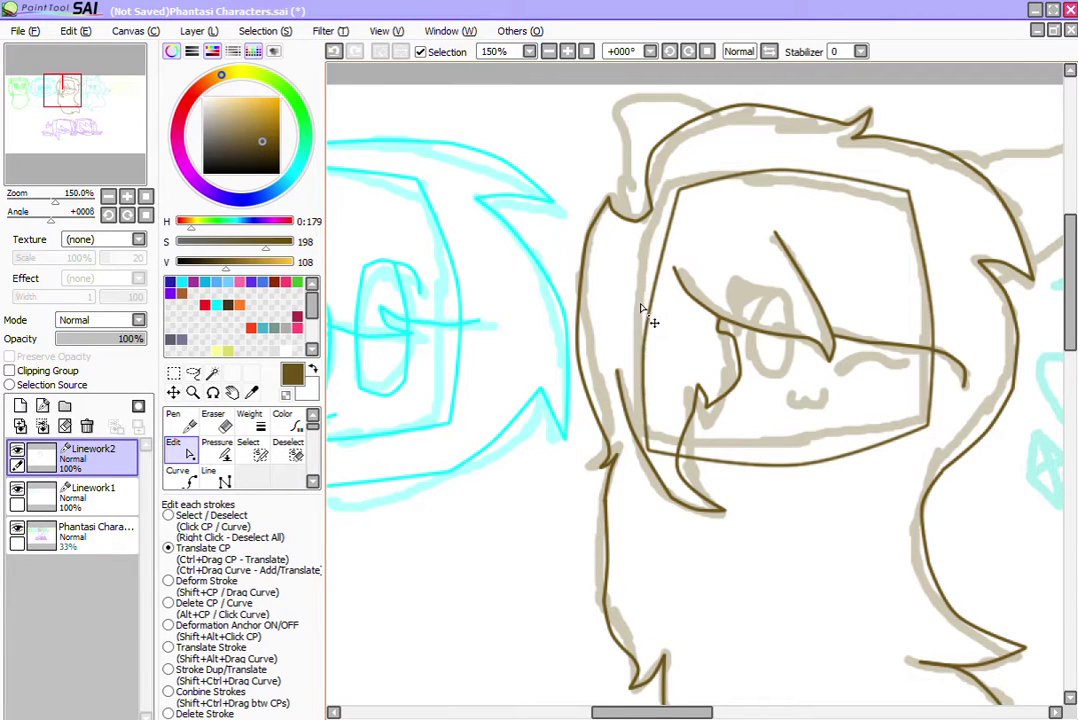
drag(797, 427, 800, 414)
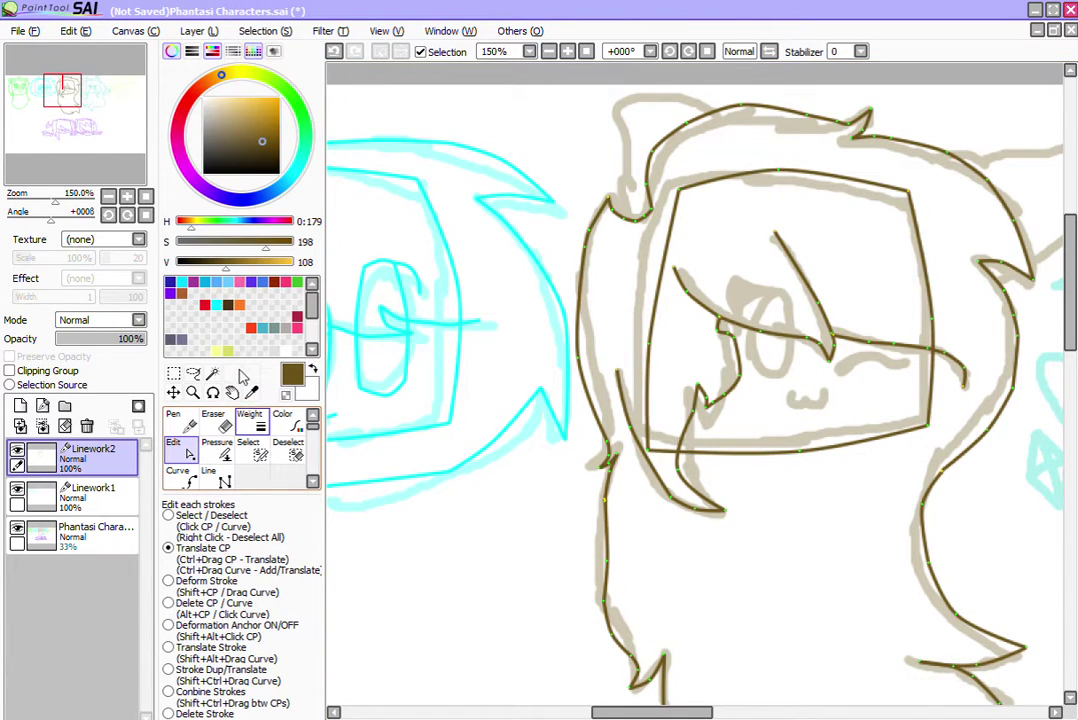
Step: Draw a closed upright rectangle of straight lines over the brown character's sketched open eye
click(193, 391)
drag(700, 255, 806, 366)
click(208, 472)
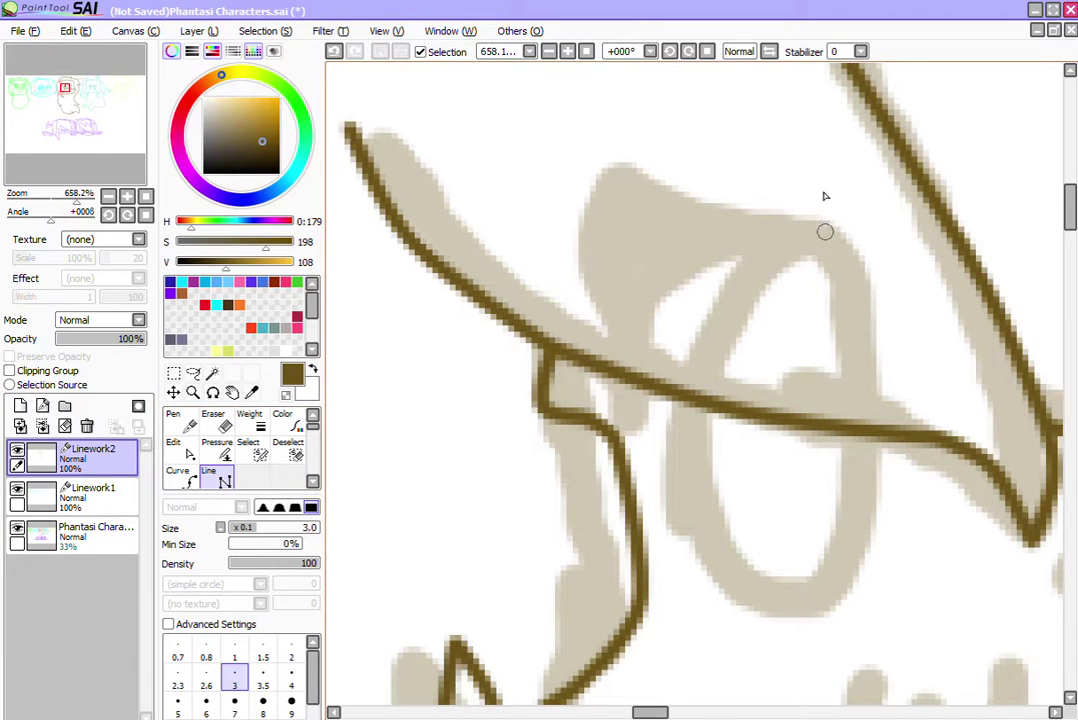
click(870, 235)
click(705, 244)
click(705, 575)
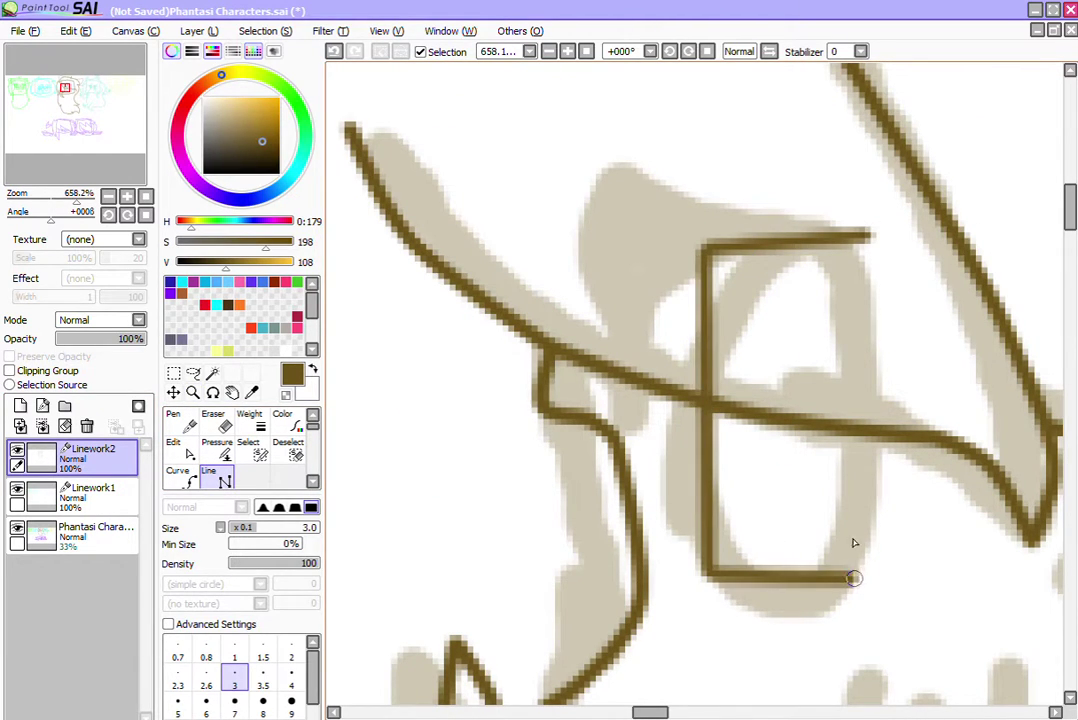
click(858, 575)
click(864, 239)
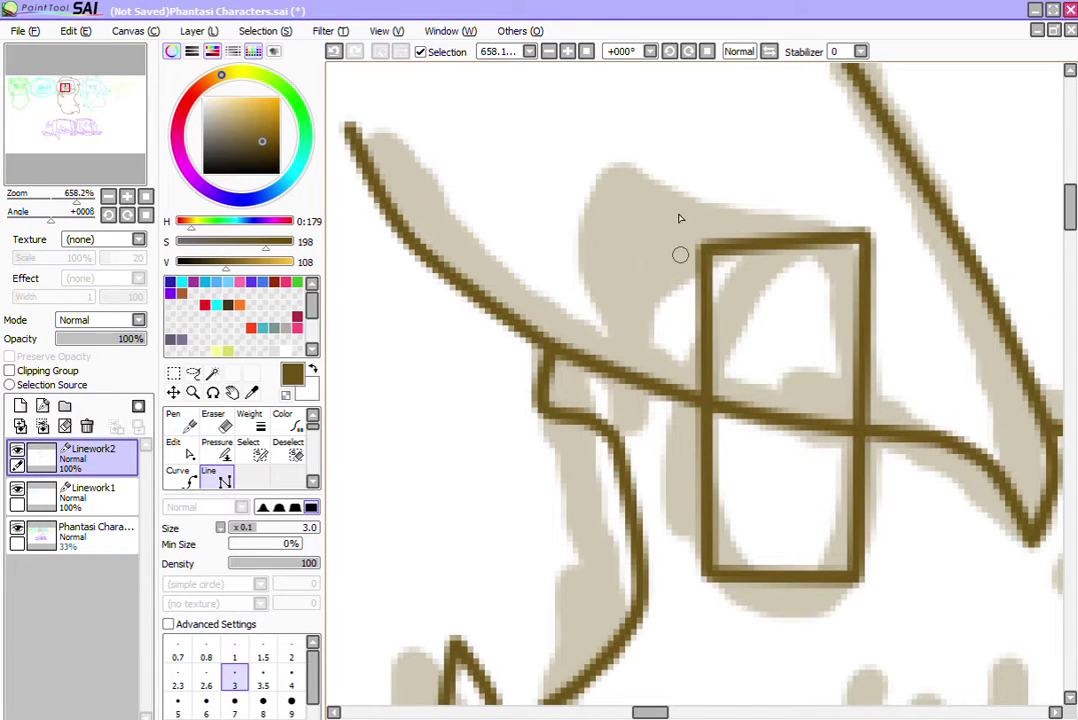
Step: Draw straight lines from the eye rectangle's upper-left corner out to the sketched outer corner and down just past the fringe line
click(705, 247)
click(633, 268)
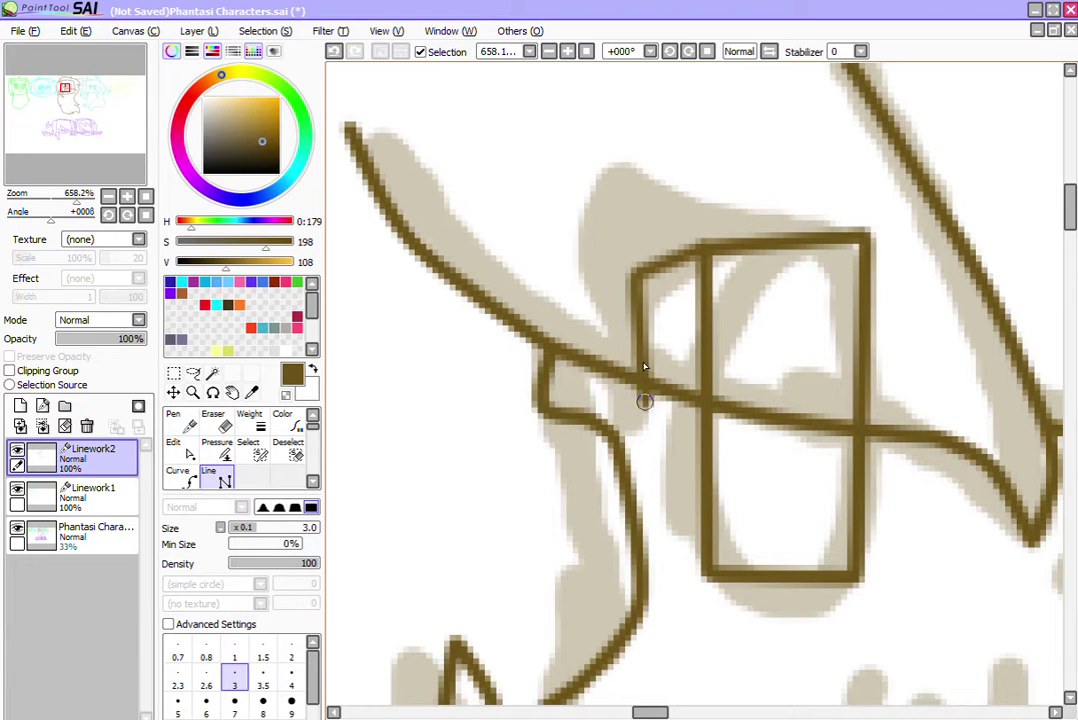
double_click(645, 404)
Step: Draw a pointed eyelash of straight lines projecting left from the eye's outer corner and returning to the eye's outer side
click(633, 271)
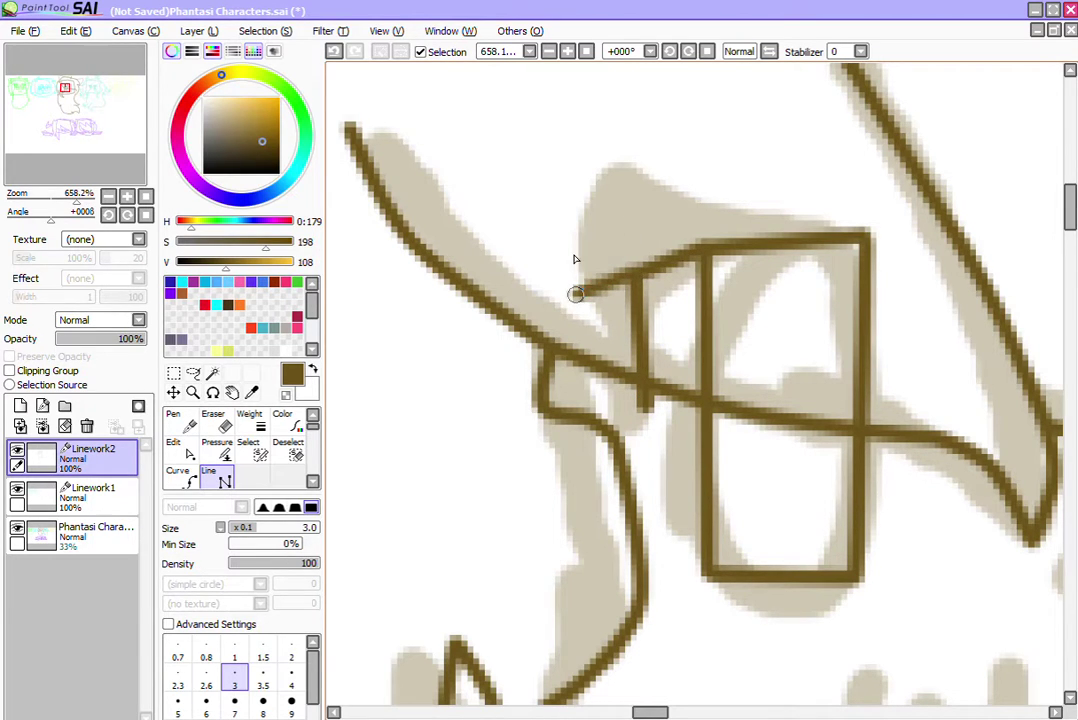
click(522, 248)
click(525, 308)
click(640, 337)
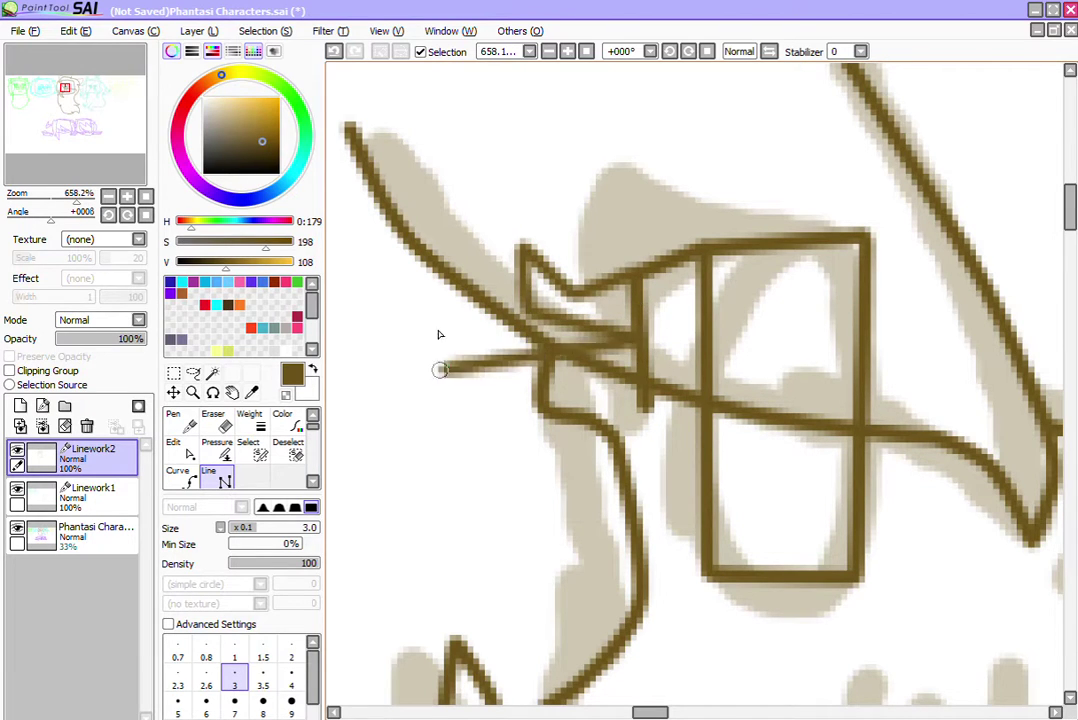
double_click(634, 335)
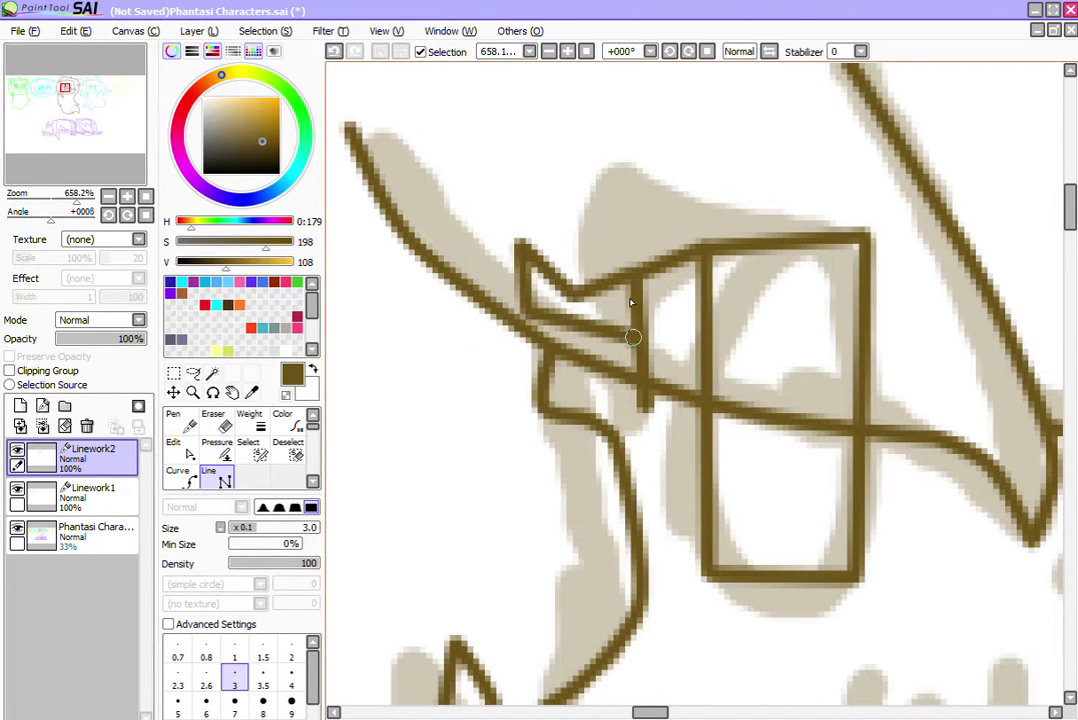
Step: Bend the eyelash's upper edge, tip and lower edge into curves sweeping out from the eye's outer corner
click(180, 450)
drag(588, 290, 574, 315)
mouse_move(525, 256)
mouse_down()
mouse_move(518, 272)
mouse_move(537, 275)
mouse_move(518, 272)
mouse_up()
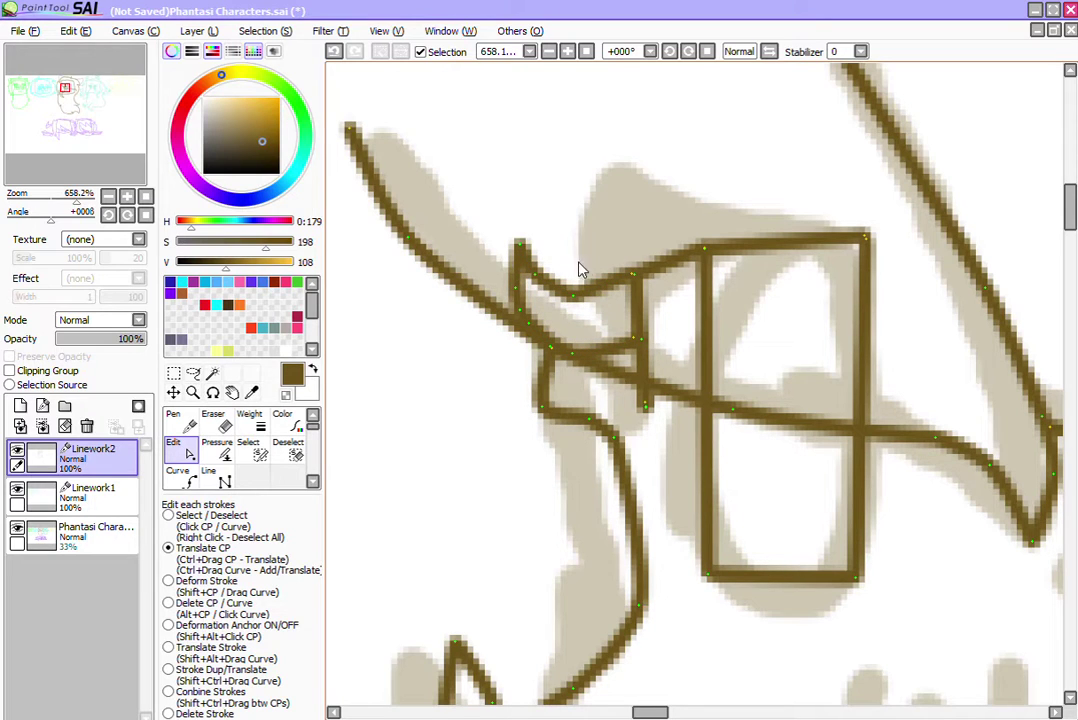
drag(585, 264, 594, 268)
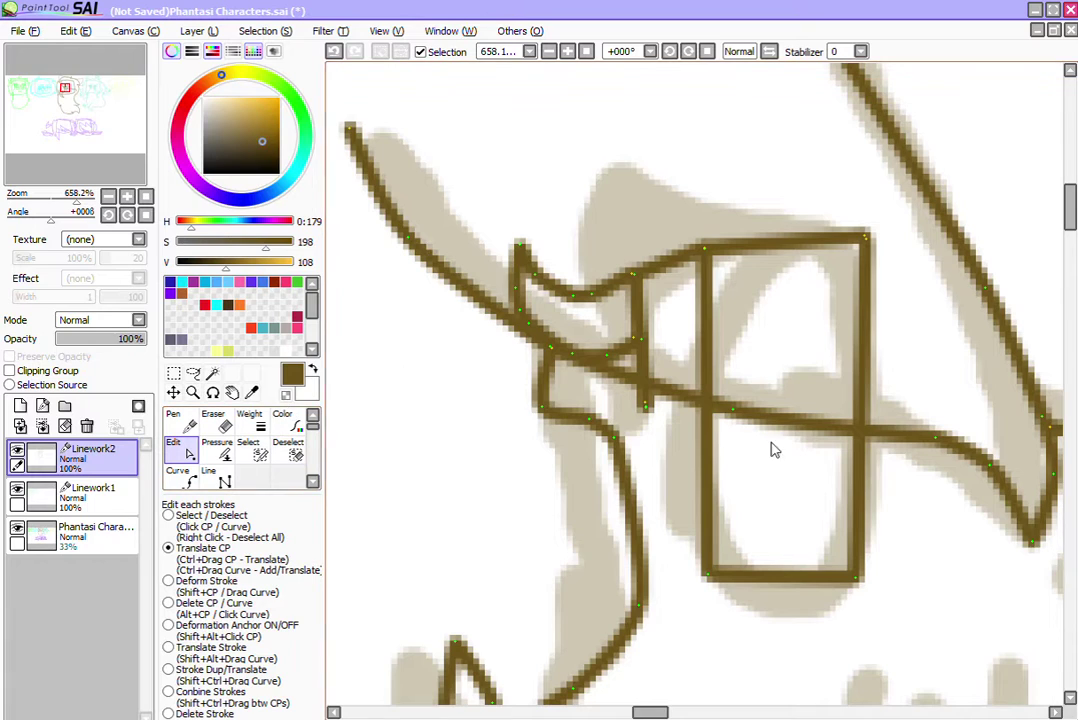
Step: Curve the eye's short outer side outward and bow the upper lid line upward from the outer corner across the rectangle's top
mouse_move(641, 304)
mouse_down()
mouse_move(605, 300)
mouse_move(624, 316)
mouse_move(637, 280)
mouse_move(628, 286)
mouse_up()
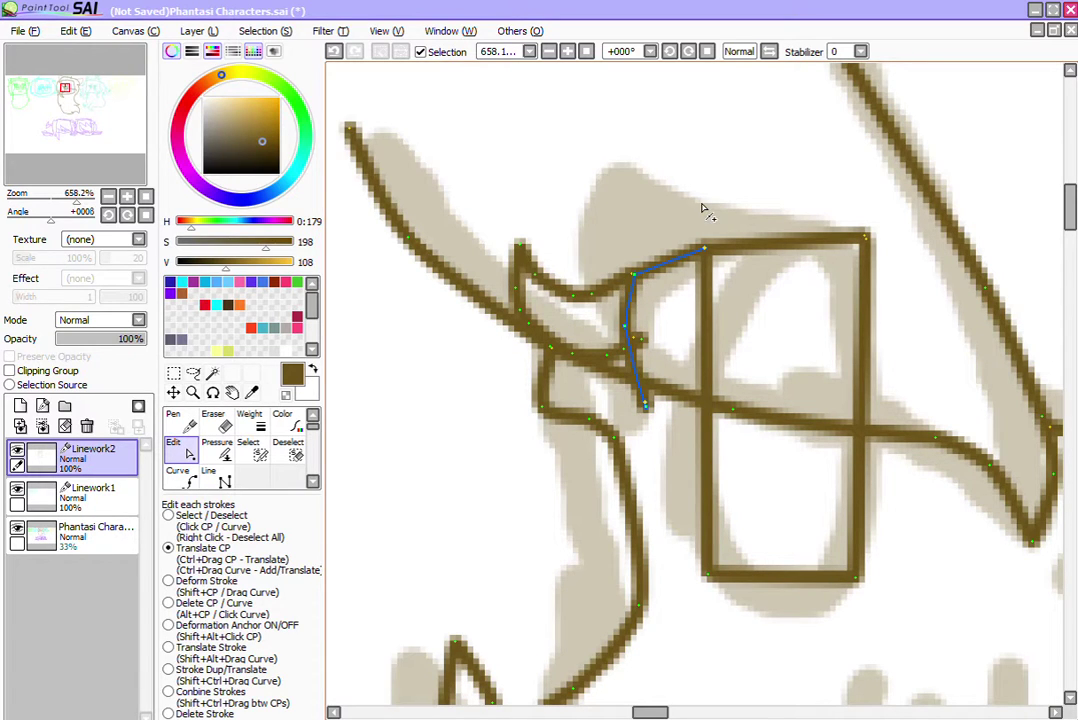
drag(683, 224, 677, 223)
drag(639, 300, 630, 312)
mouse_move(791, 203)
mouse_down()
mouse_move(785, 166)
mouse_move(769, 165)
mouse_move(780, 190)
mouse_move(764, 188)
mouse_move(791, 192)
mouse_move(794, 182)
mouse_up()
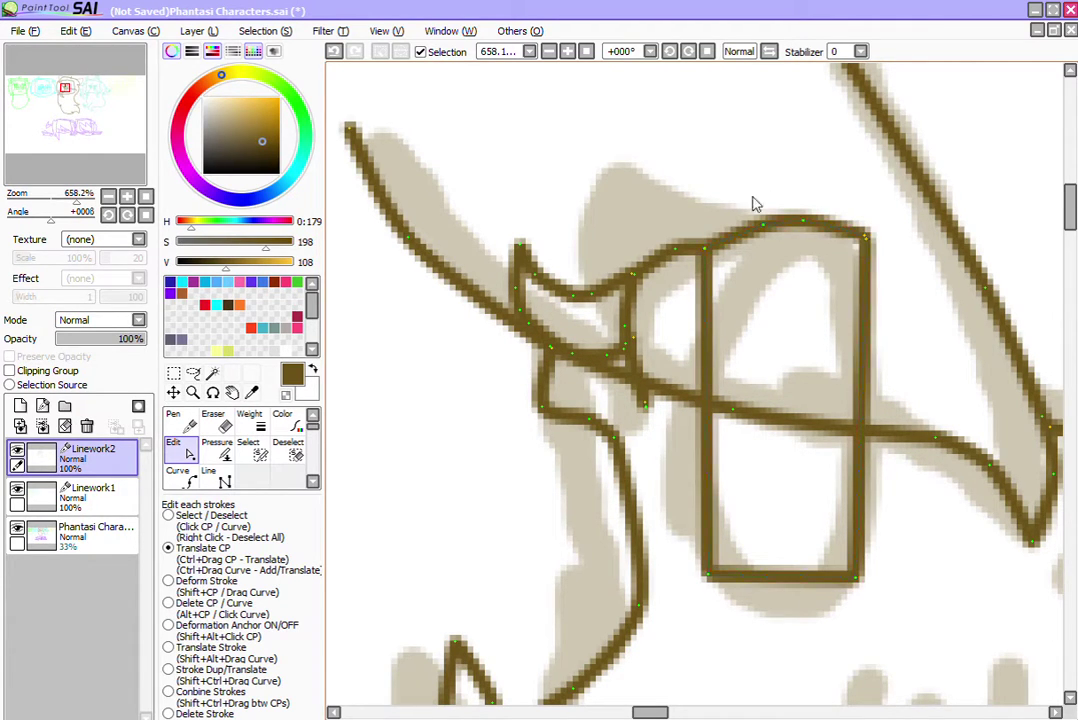
Step: Bend the sides and lower edge of the brown character's open-eye outline outward into a rounded shape
right_click(689, 385)
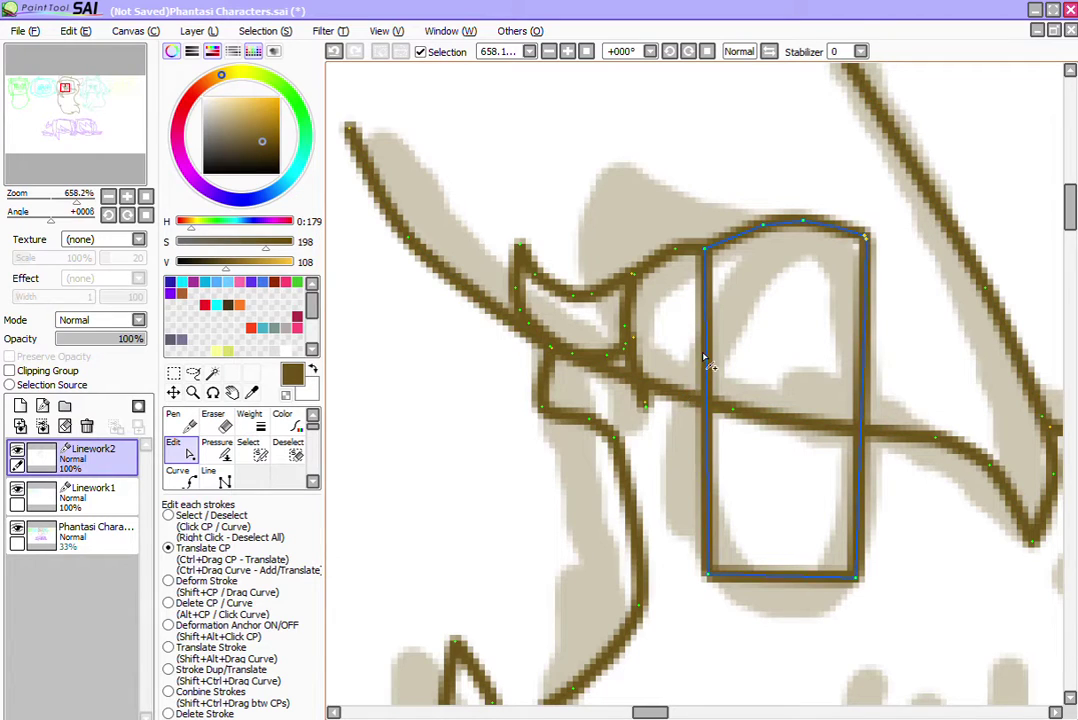
drag(705, 360, 689, 362)
drag(864, 361, 877, 408)
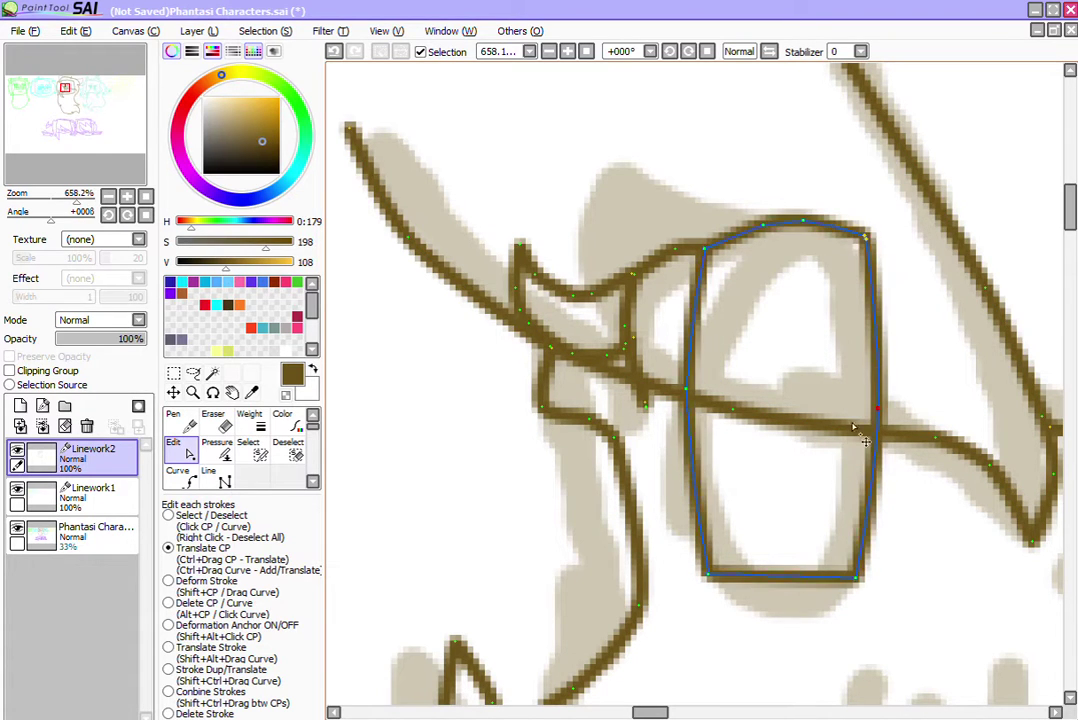
right_click(792, 556)
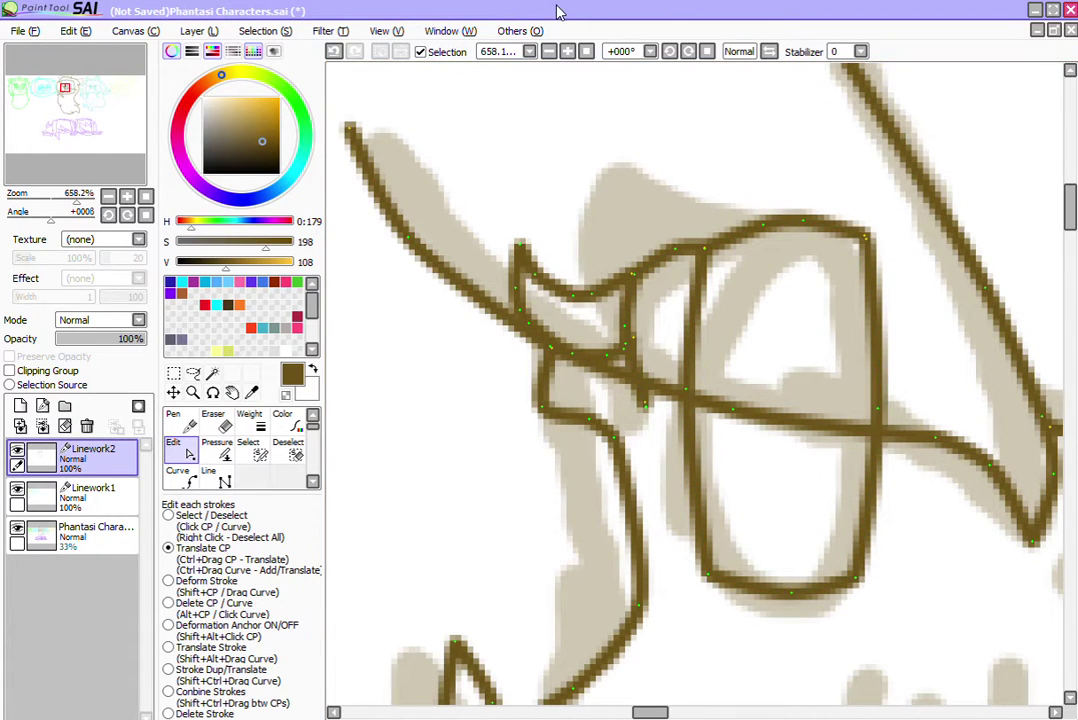
Step: Trace the brown character's closed eye with straight size 3 Line segments on the Linework2 layer
click(549, 51)
click(549, 51)
click(549, 51)
click(549, 51)
click(549, 51)
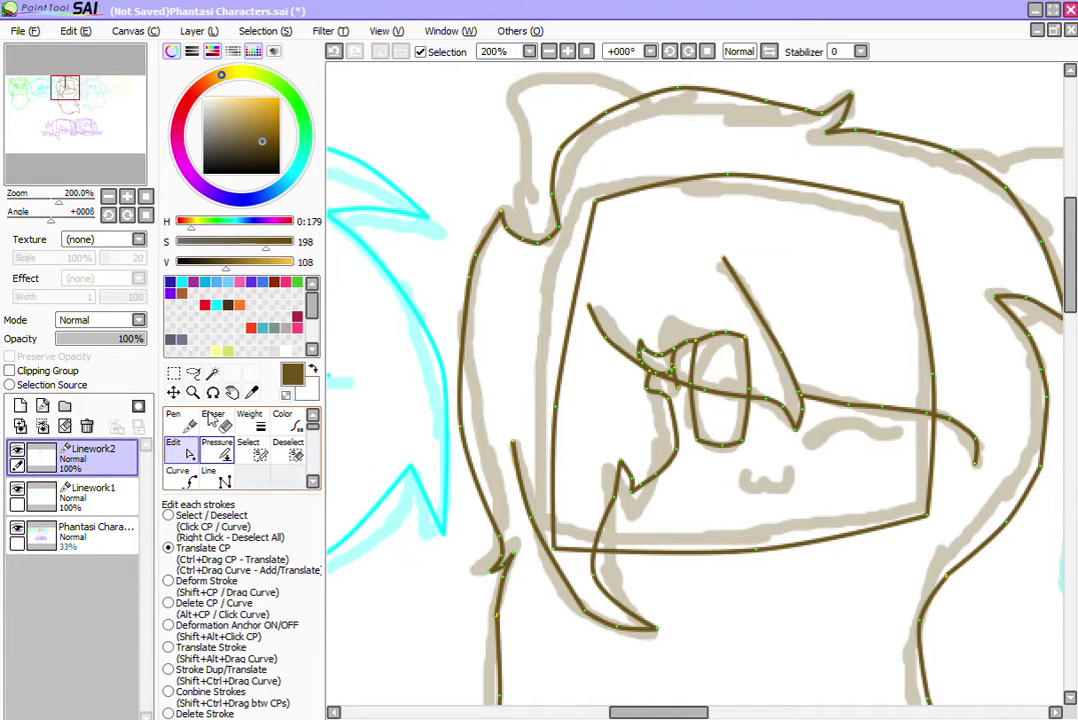
click(209, 475)
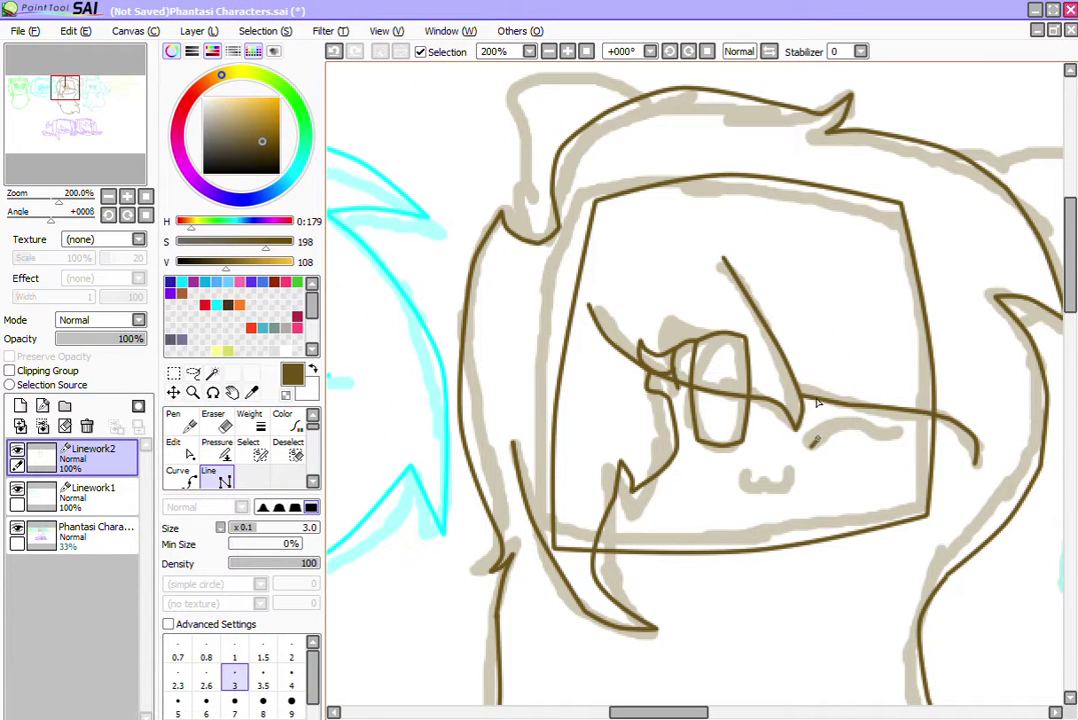
click(868, 432)
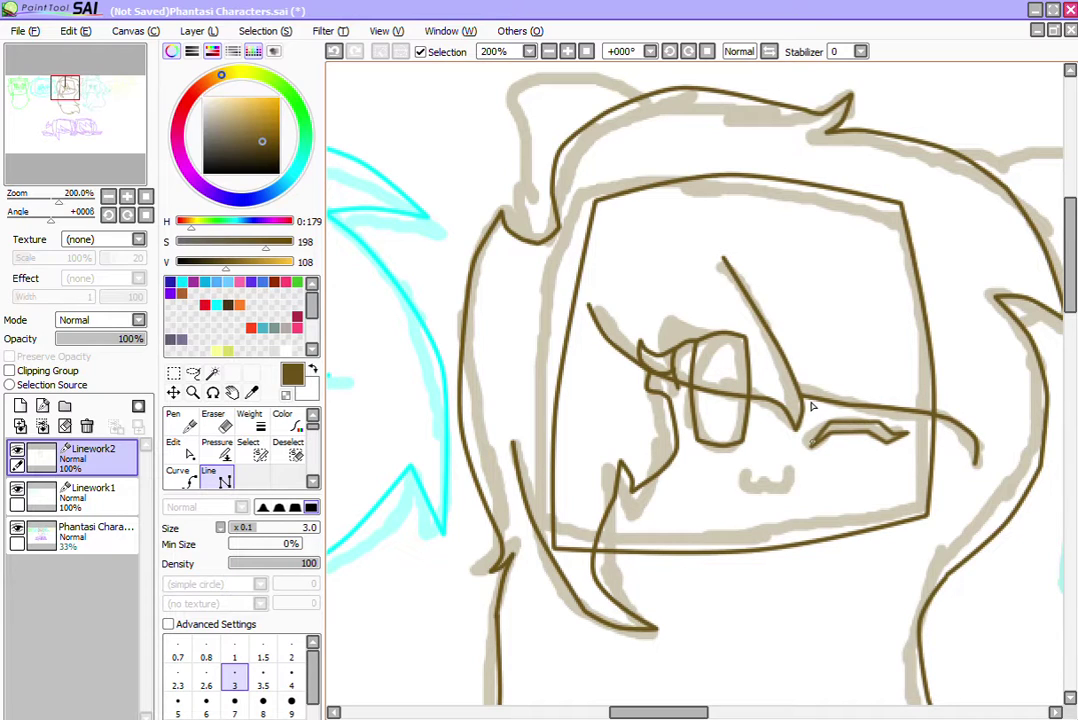
Step: Curve the closed eye's upper and lower edges into smooth arcs by moving and adding control points
click(186, 450)
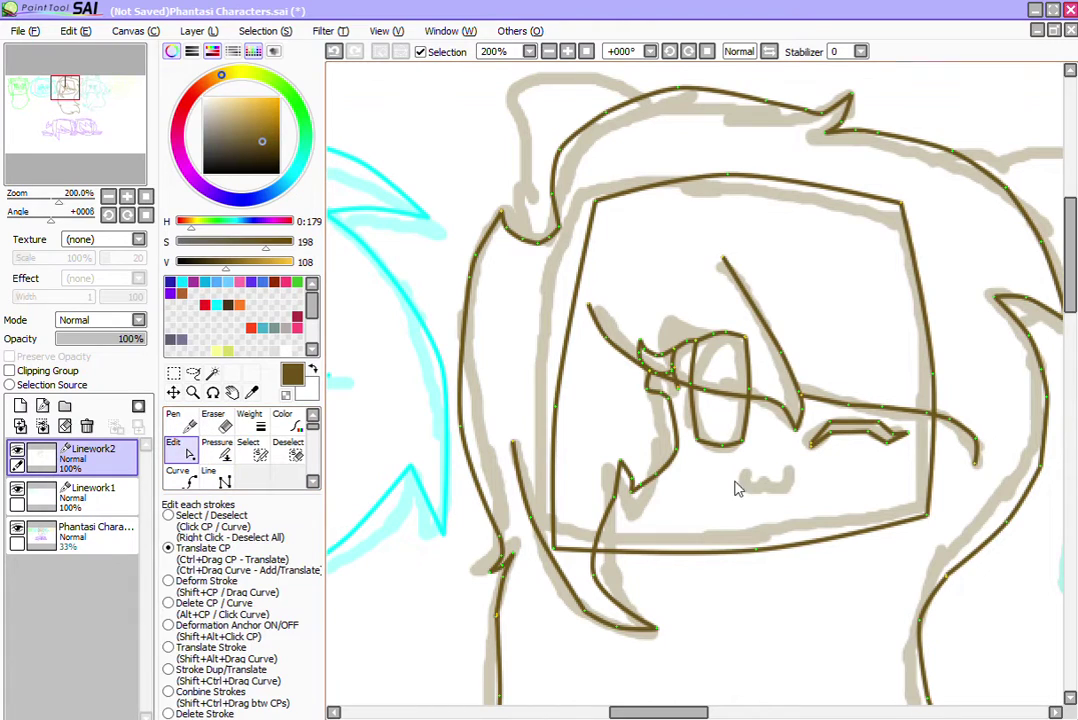
drag(822, 397, 849, 387)
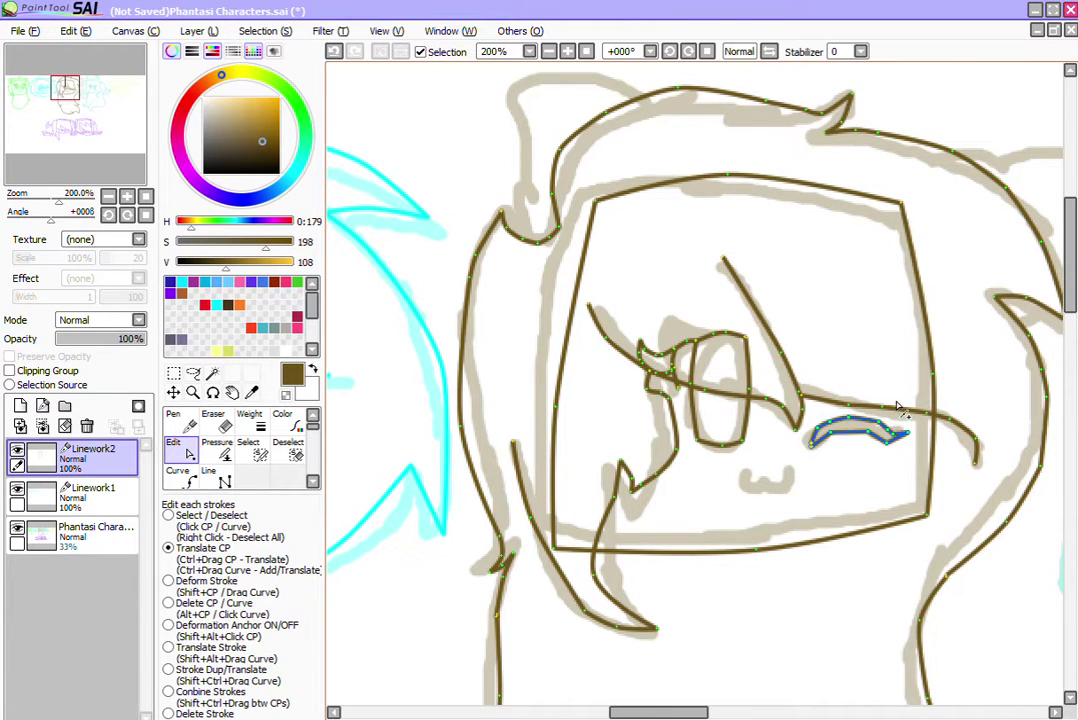
drag(891, 404, 895, 401)
click(892, 404)
right_click(895, 407)
click(890, 405)
right_click(897, 410)
click(900, 407)
drag(880, 399, 855, 397)
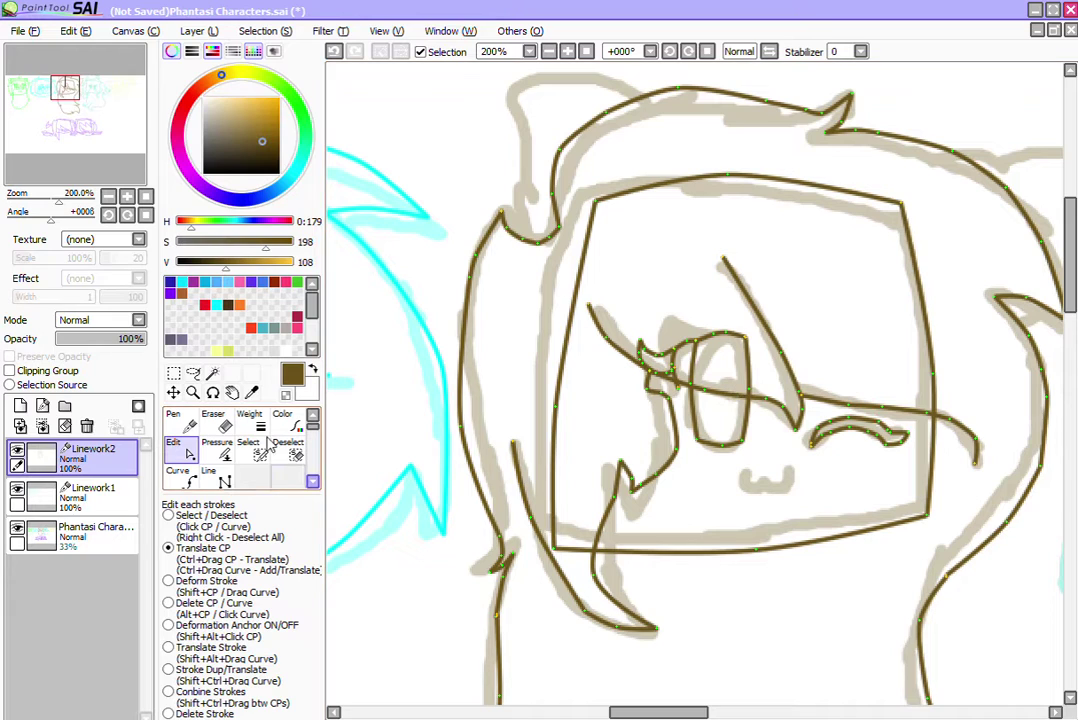
Step: Trace the brown character's w-shaped mouth with Line segments and round its lobes
click(208, 476)
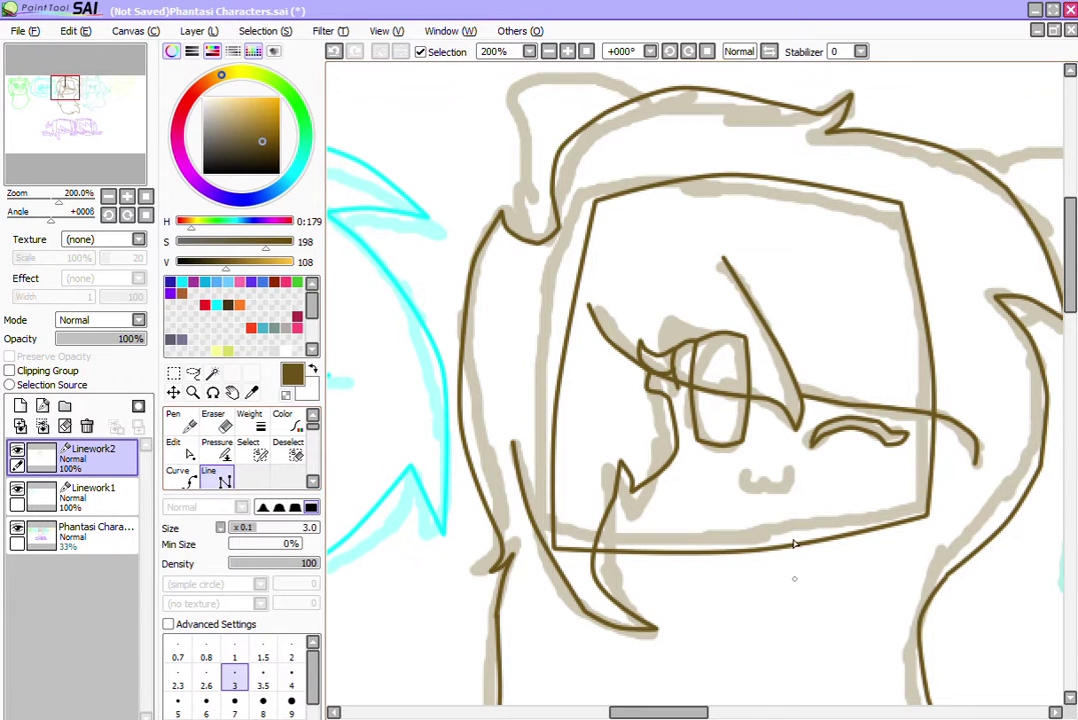
click(758, 450)
click(786, 432)
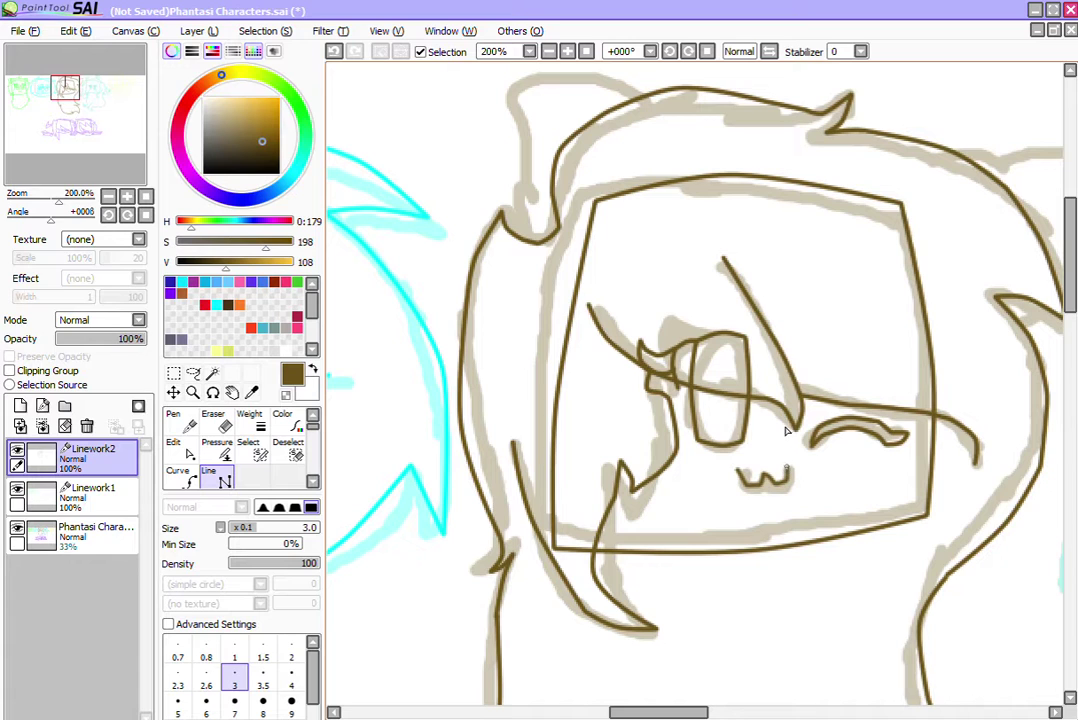
click(176, 446)
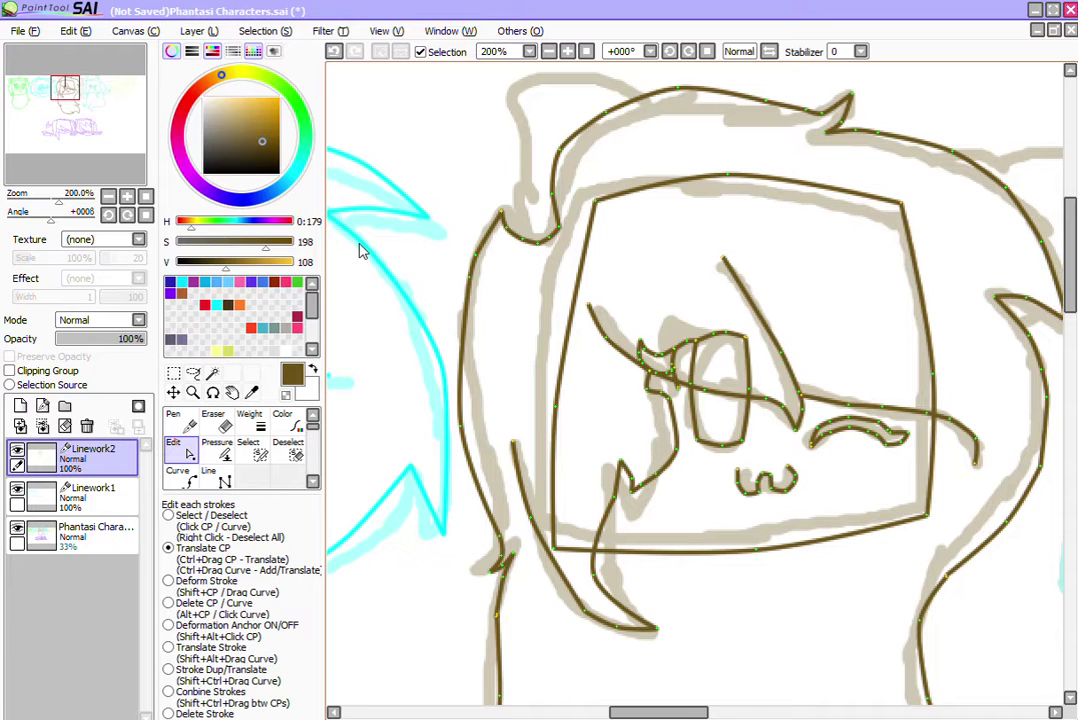
Step: Trace the brown character's left ear with a jagged base notch, and bend its top edge and base into curves
click(208, 472)
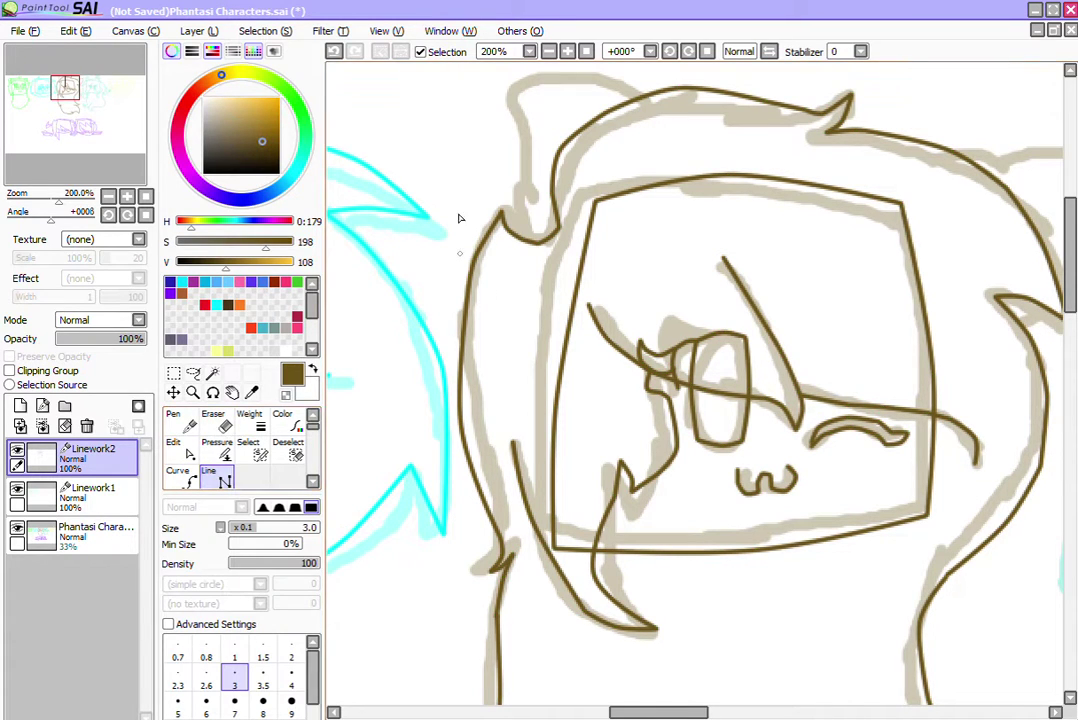
mouse_move(511, 200)
mouse_down()
mouse_move(513, 150)
mouse_move(517, 162)
mouse_move(500, 99)
mouse_move(492, 108)
mouse_move(418, 57)
mouse_move(632, 63)
mouse_up()
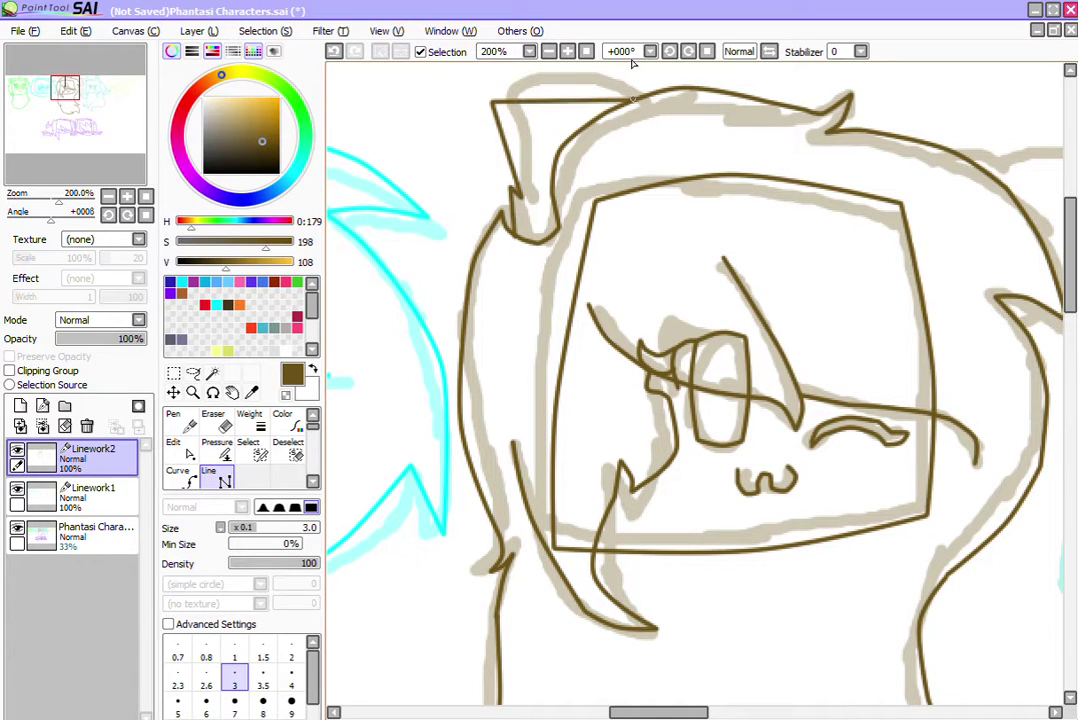
click(173, 442)
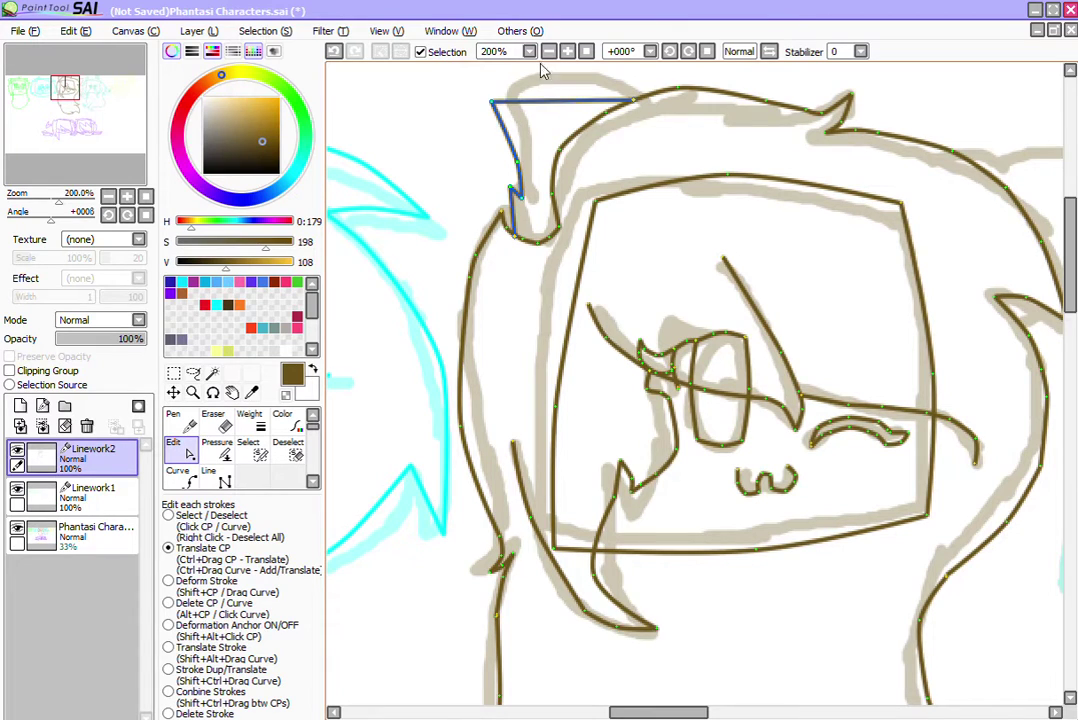
drag(542, 66, 548, 52)
drag(514, 167, 507, 171)
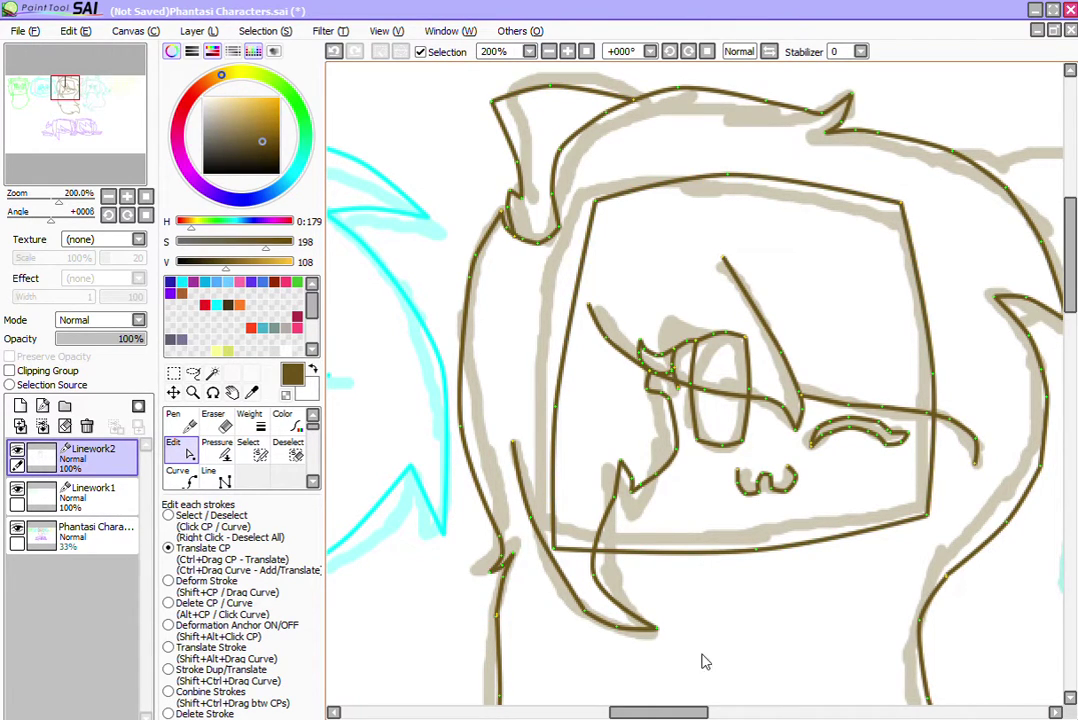
Step: Trace the brown character's right ear with Line segments, including a small notch where it meets the hair
drag(688, 712, 757, 712)
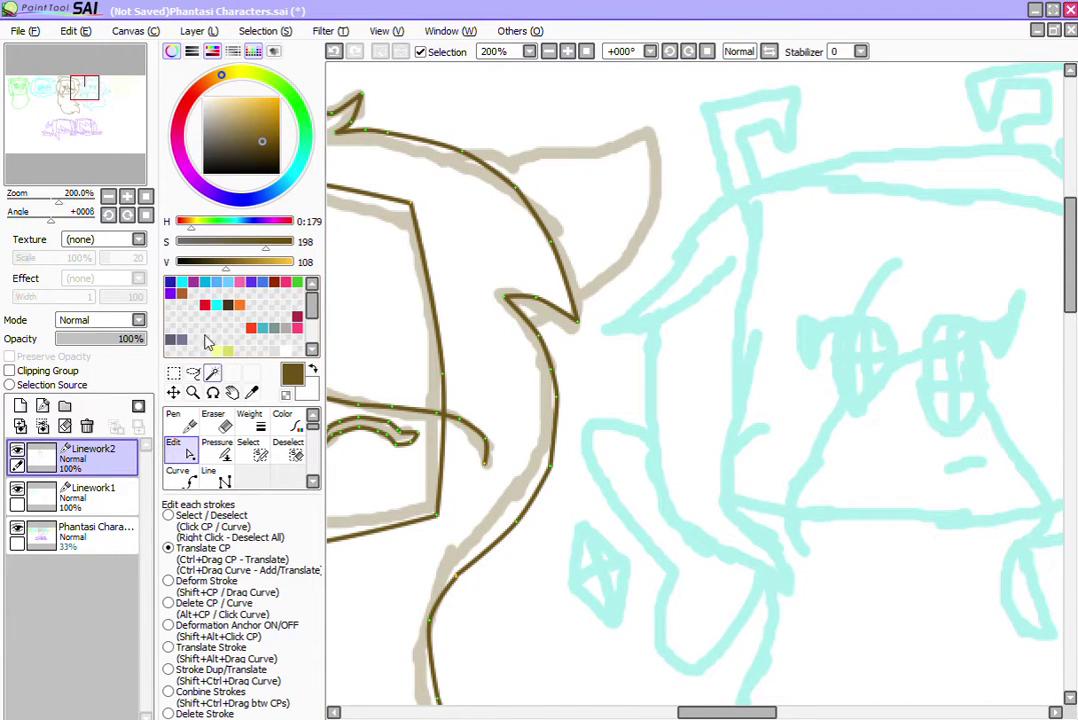
click(218, 477)
click(472, 152)
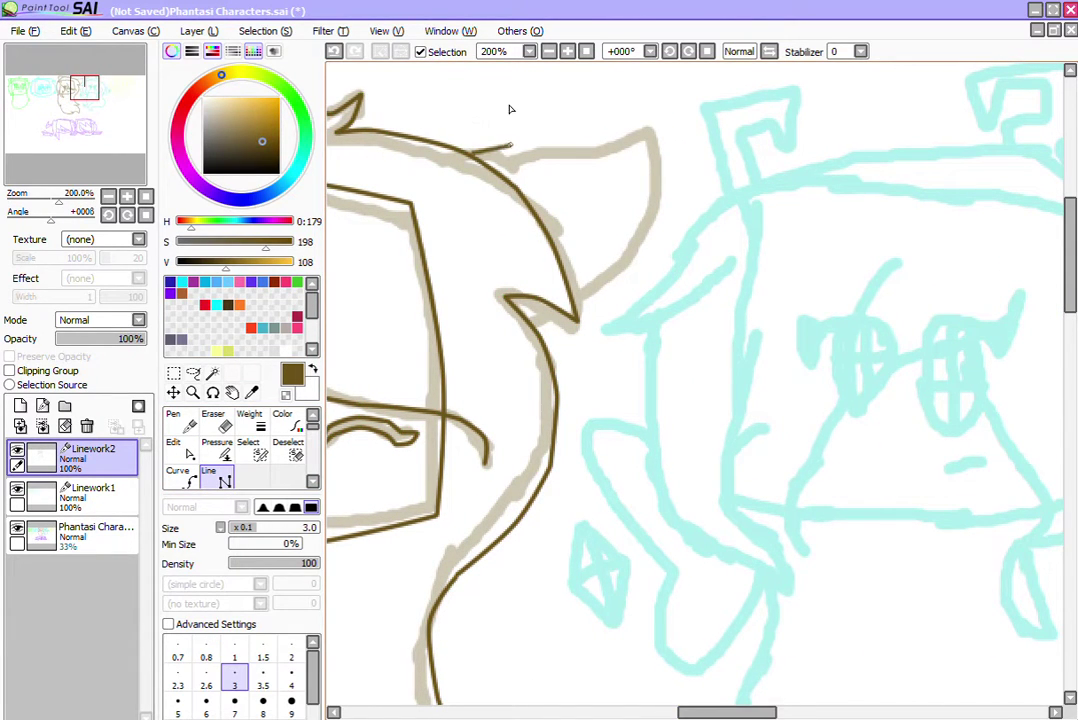
click(509, 151)
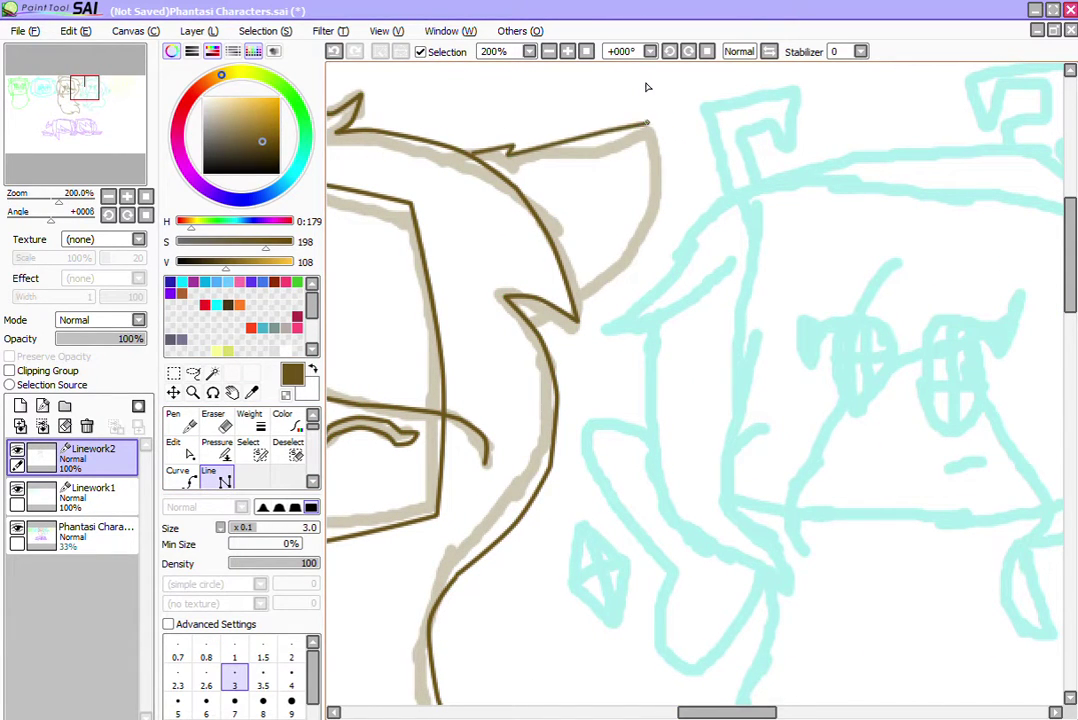
click(647, 125)
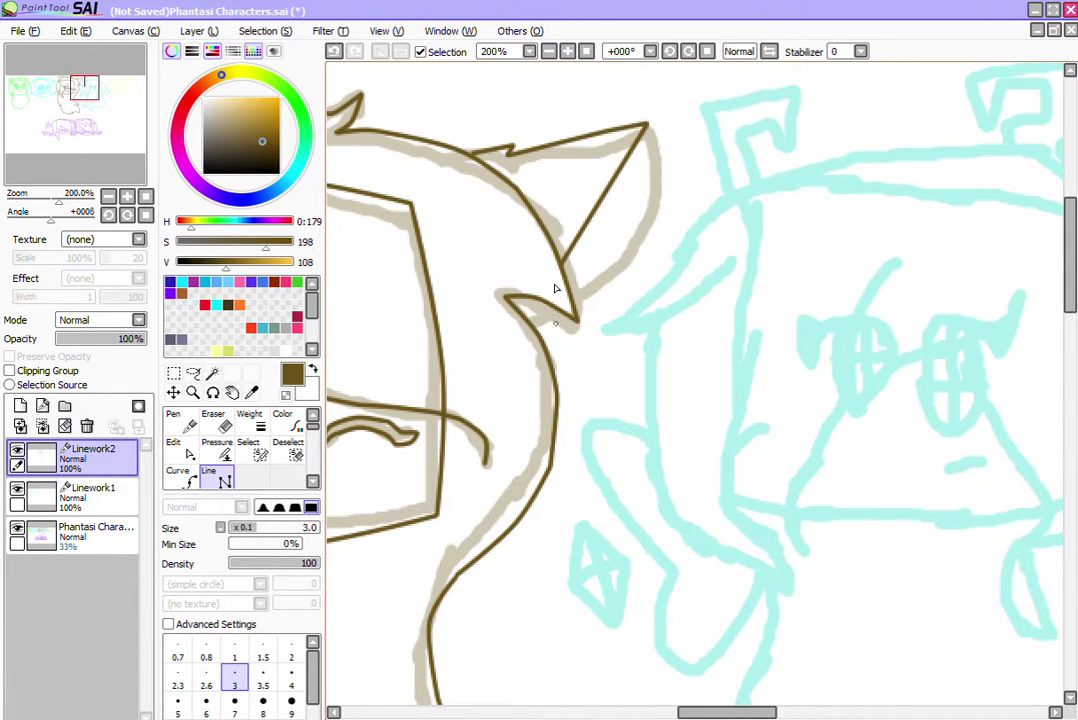
Step: Curve the right ear's outer and upper edges toward the sketch and soften its notch
click(176, 447)
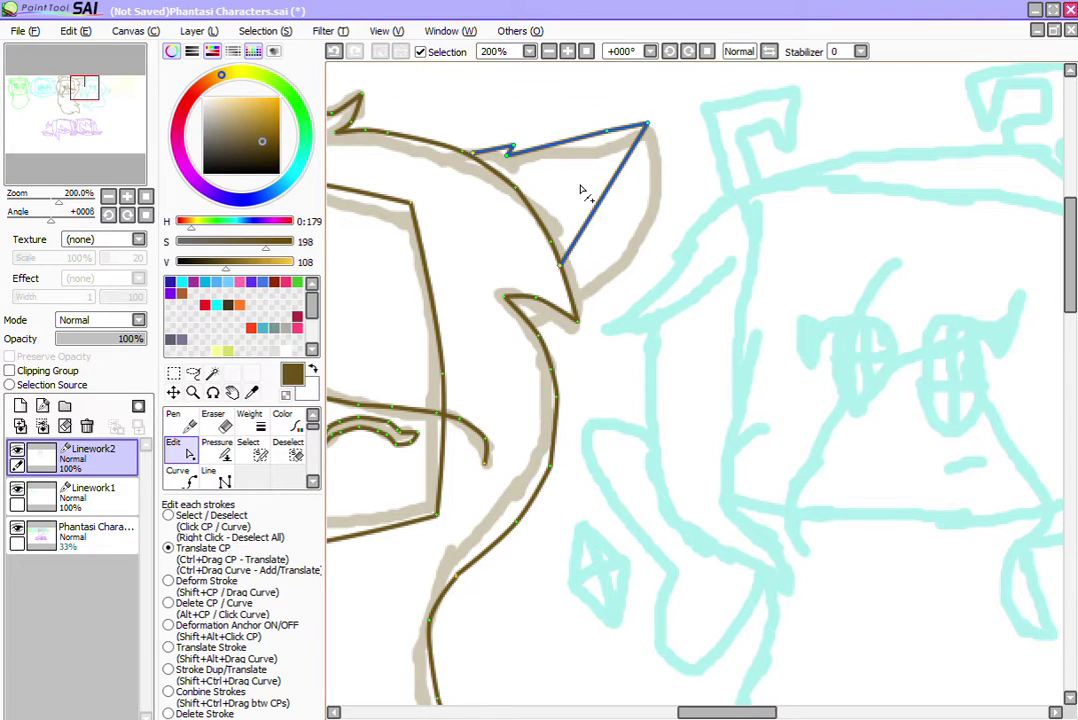
drag(584, 194, 621, 212)
mouse_move(568, 94)
mouse_down()
mouse_move(587, 114)
mouse_move(612, 117)
mouse_move(547, 114)
mouse_move(581, 121)
mouse_up()
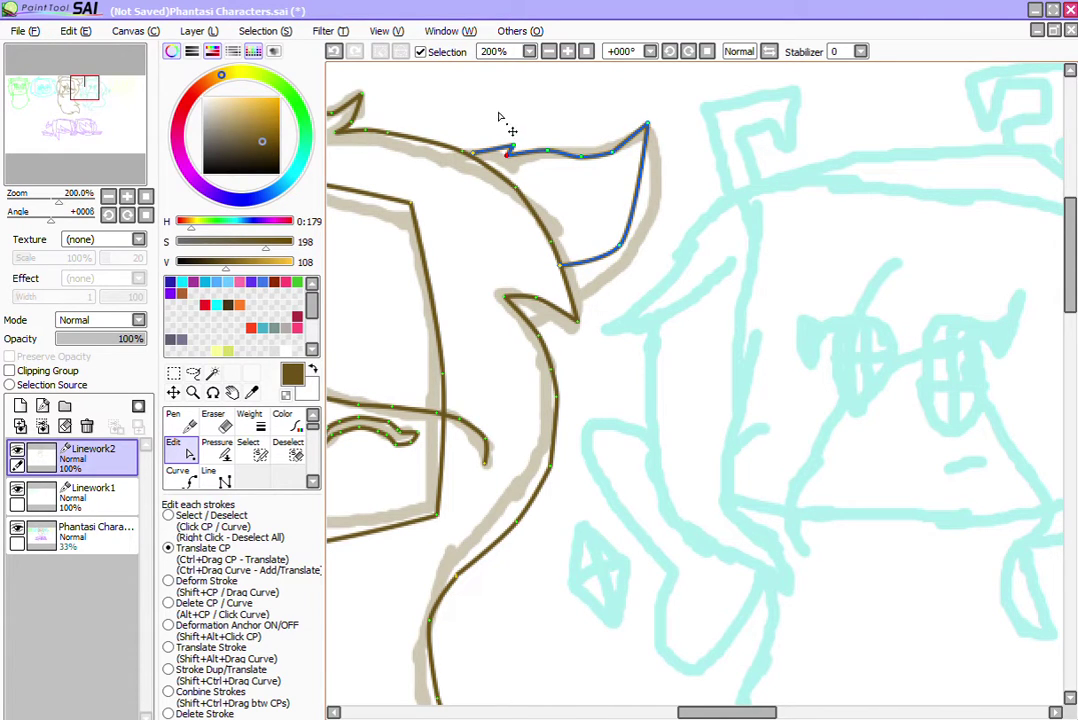
mouse_move(499, 117)
mouse_down()
mouse_move(489, 110)
mouse_move(501, 113)
mouse_up()
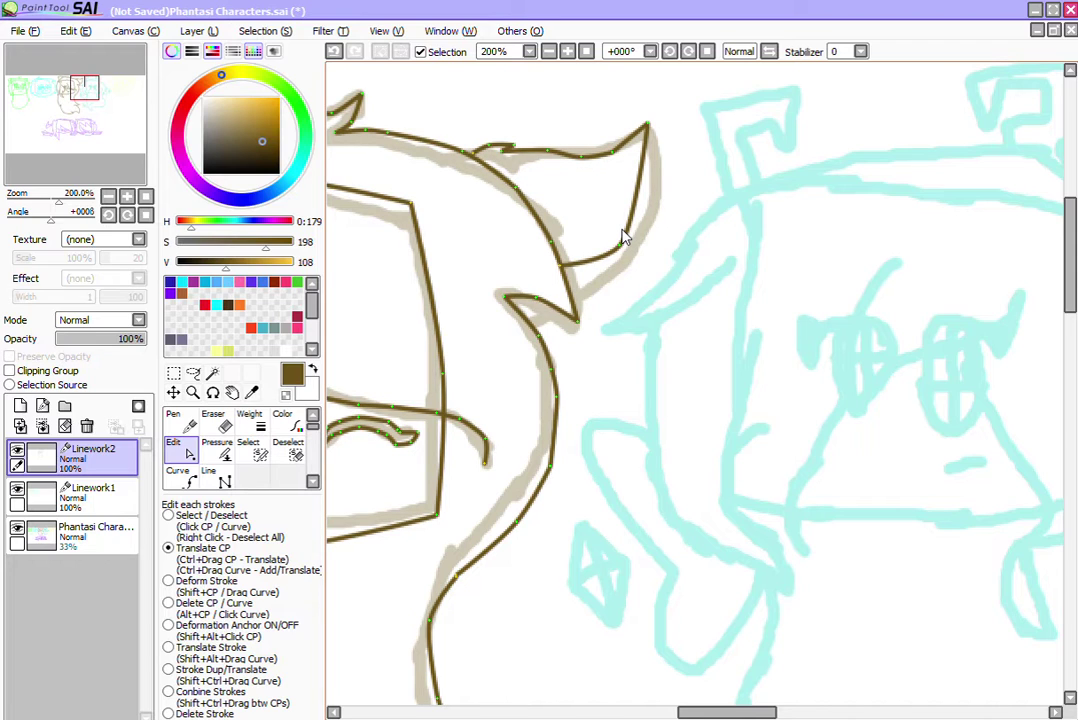
drag(634, 170, 644, 170)
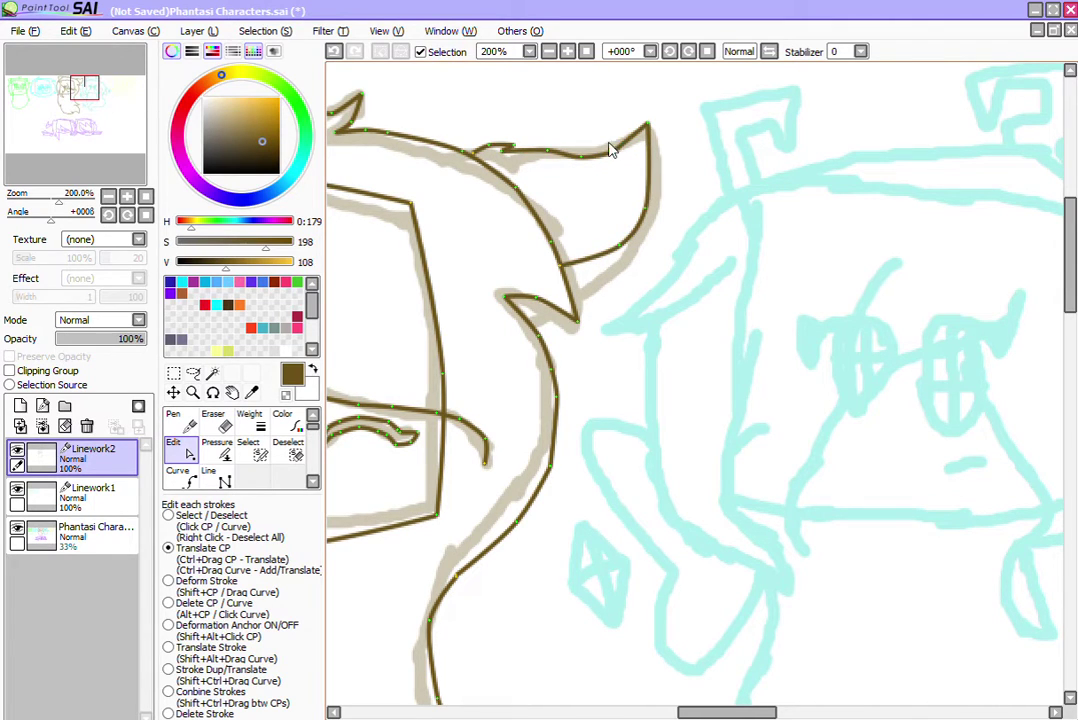
drag(616, 113, 626, 112)
Step: Merge the Linework2 layer down into Linework1, with the teal character's head enlarged in view
click(548, 51)
click(548, 51)
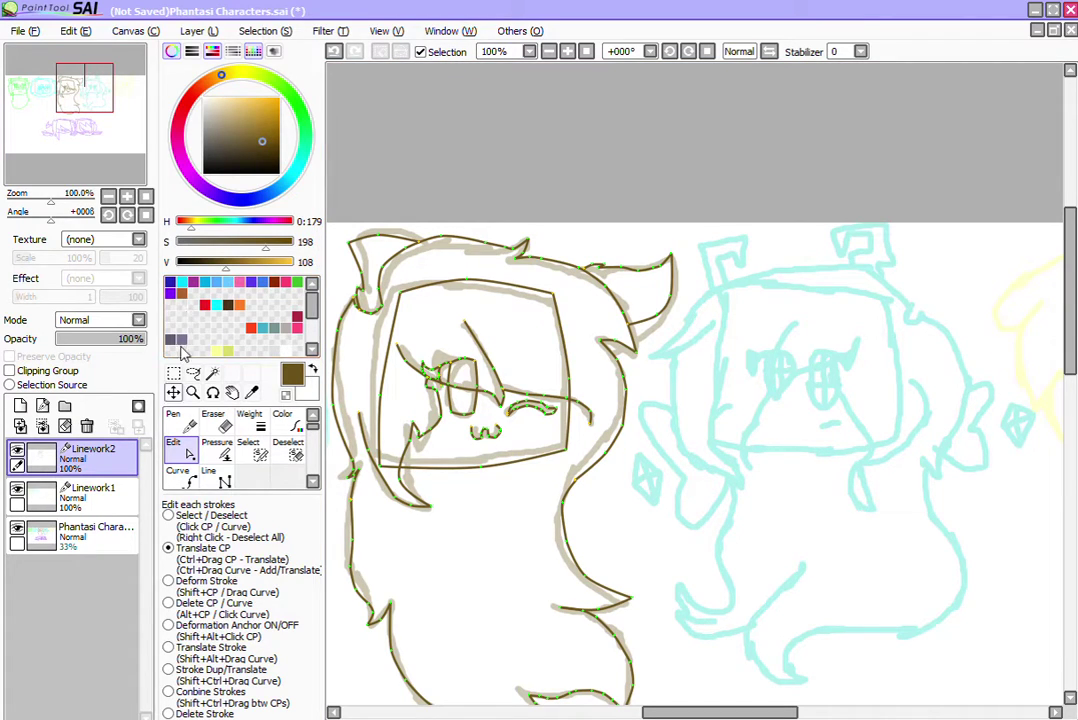
click(192, 392)
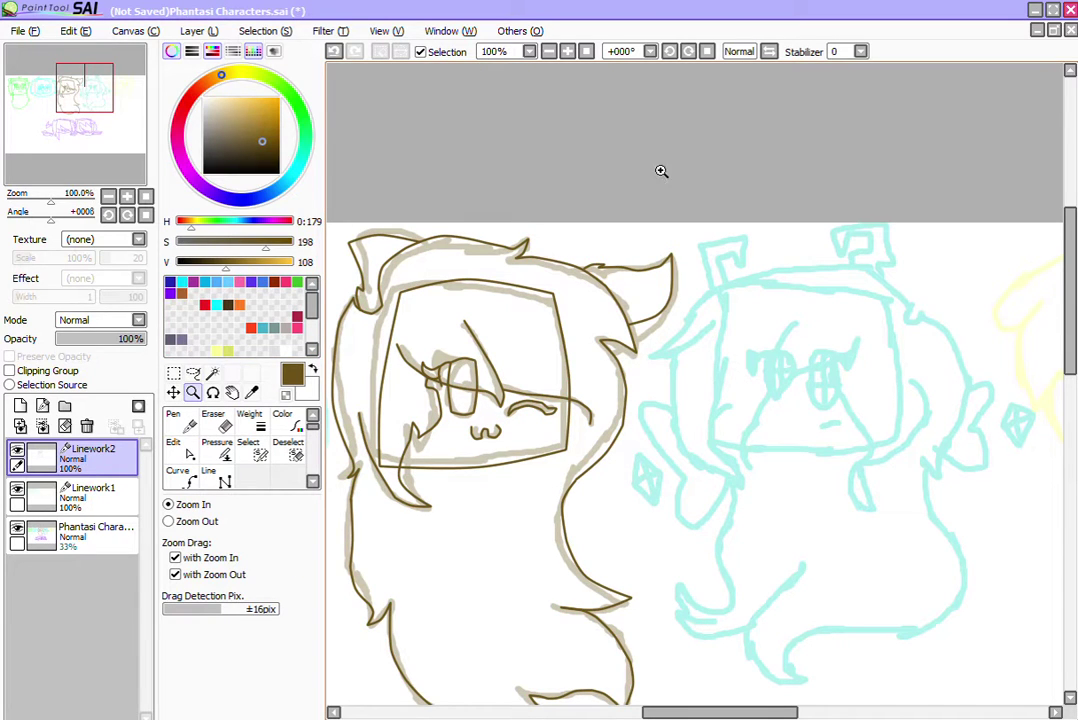
drag(633, 212, 940, 450)
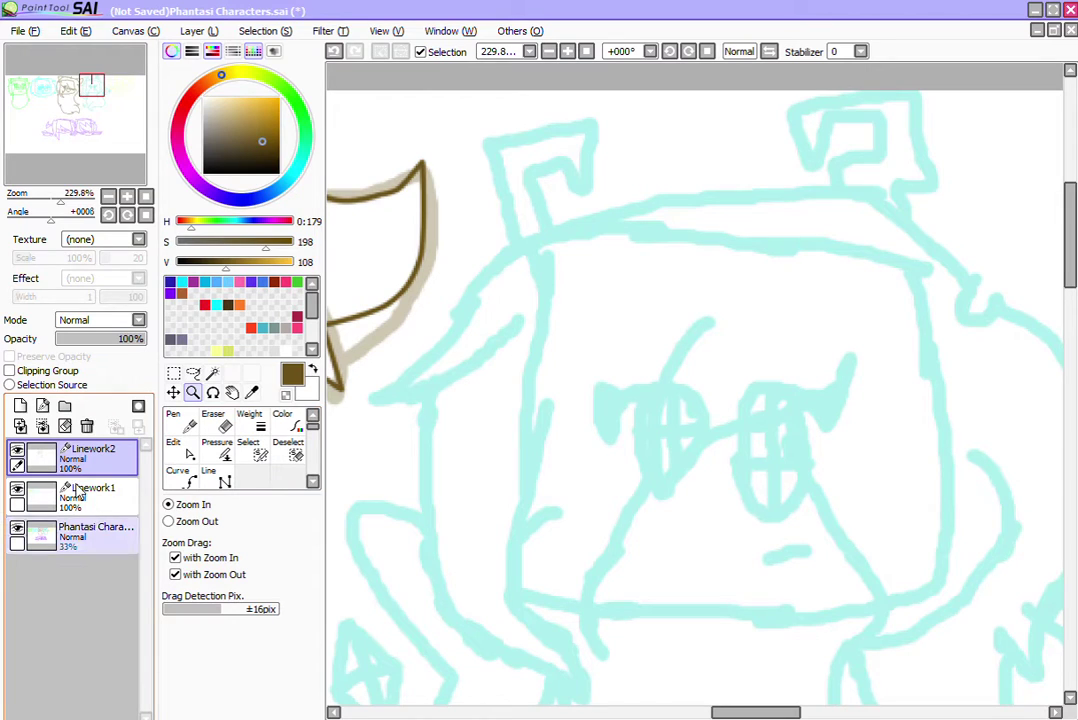
click(42, 426)
Step: Raise the Phantasi Characters sketch layer's opacity to 100% and sample the teal character's line colour
click(90, 486)
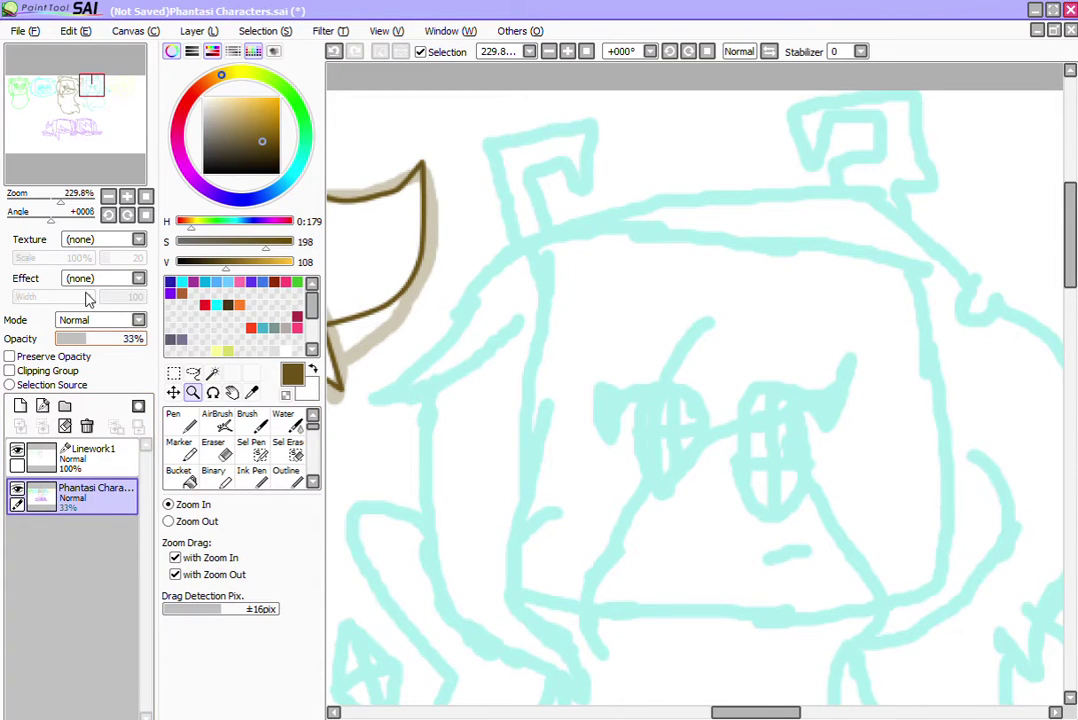
drag(86, 338, 146, 338)
click(251, 392)
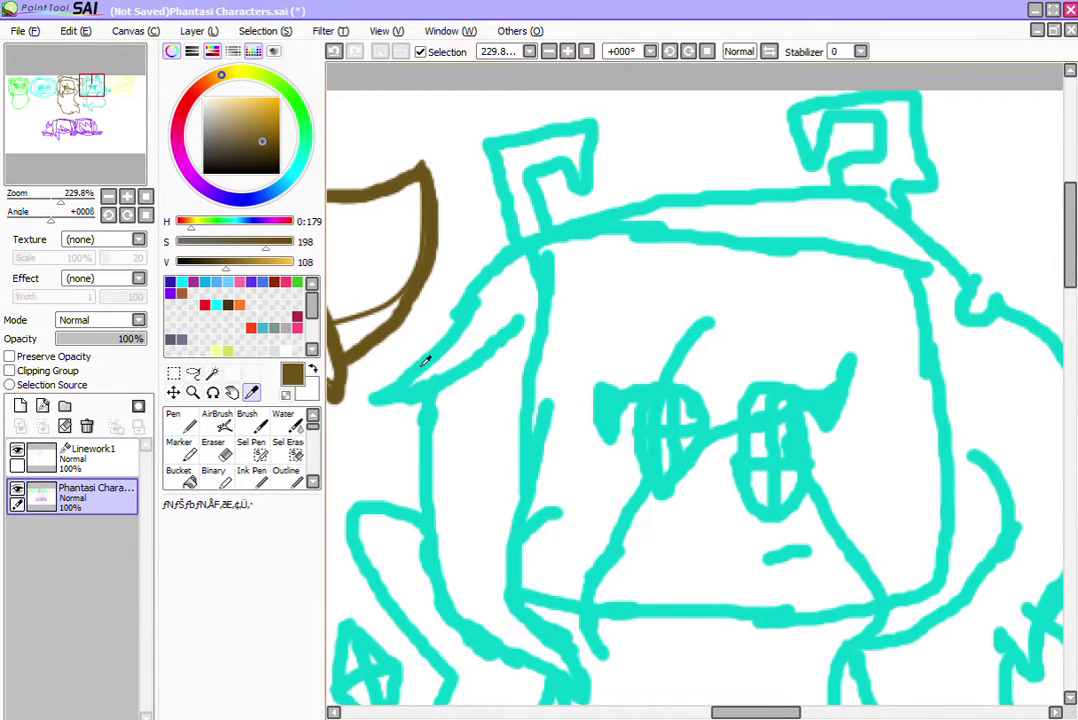
click(428, 356)
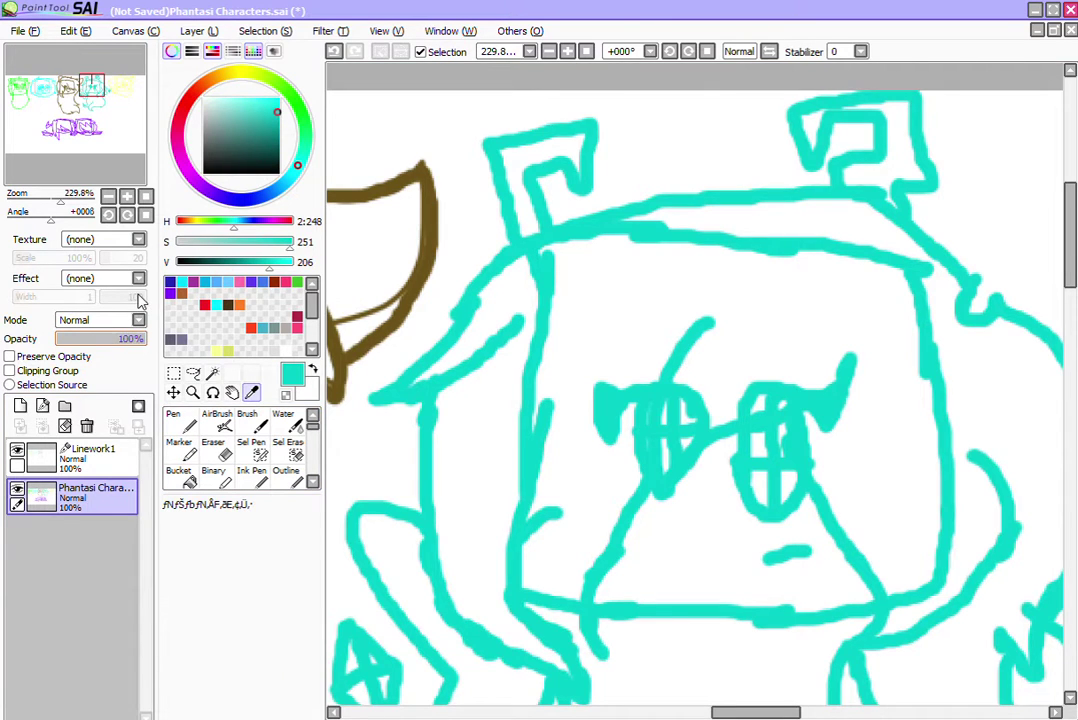
Step: Lower the Phantasi Characters sketch layer's opacity to 32%
drag(128, 338, 73, 338)
click(95, 456)
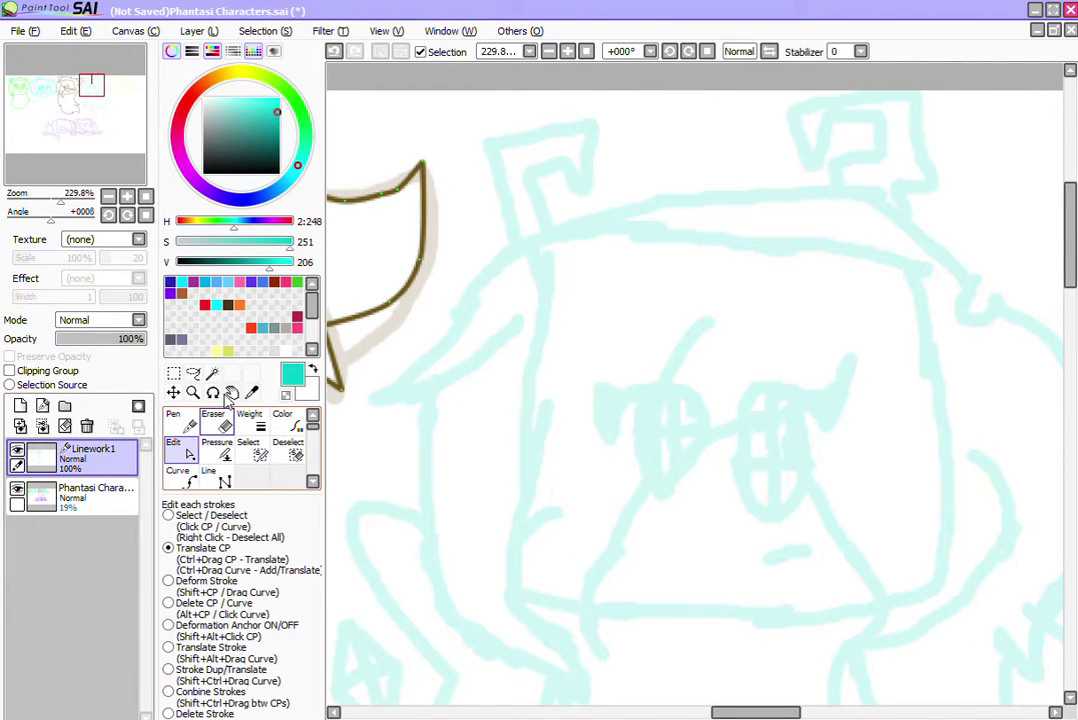
click(95, 493)
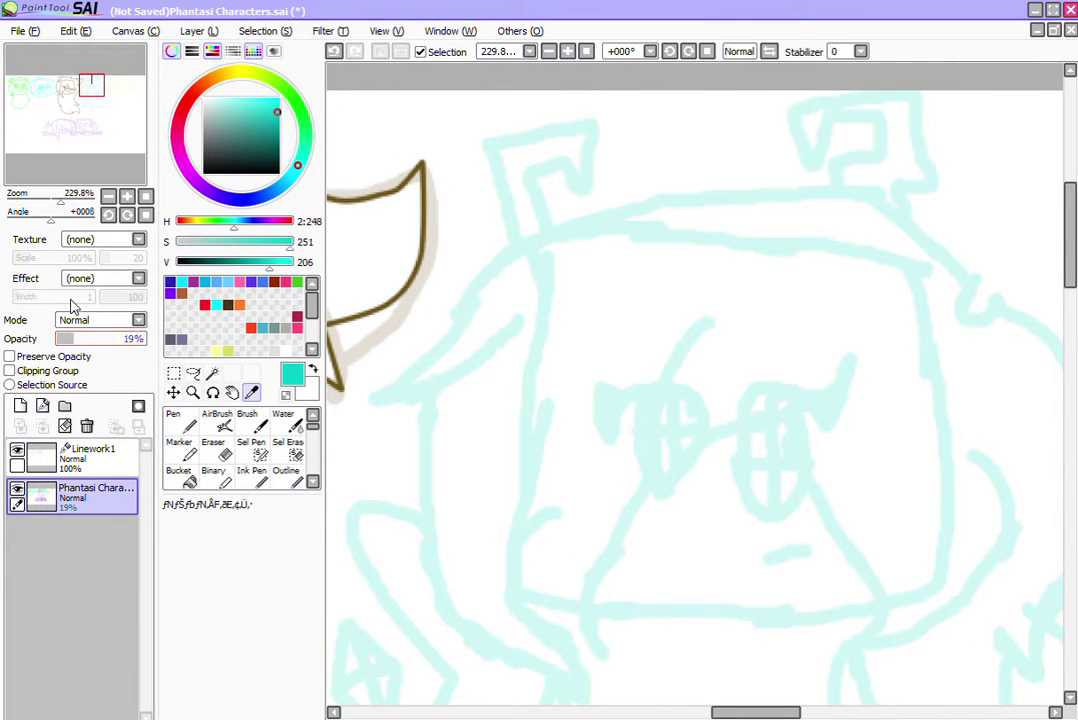
click(88, 338)
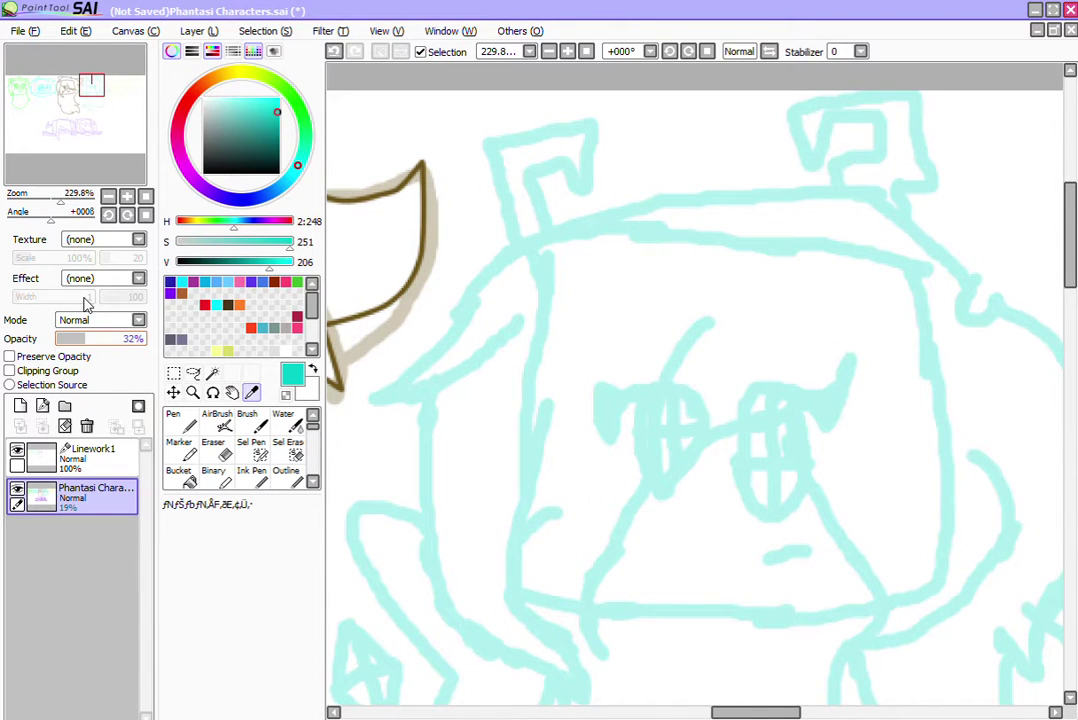
Step: Trace the teal character's face on the Linework1 layer as a closed four-sided outline with size 3 straight lines
click(95, 456)
click(208, 476)
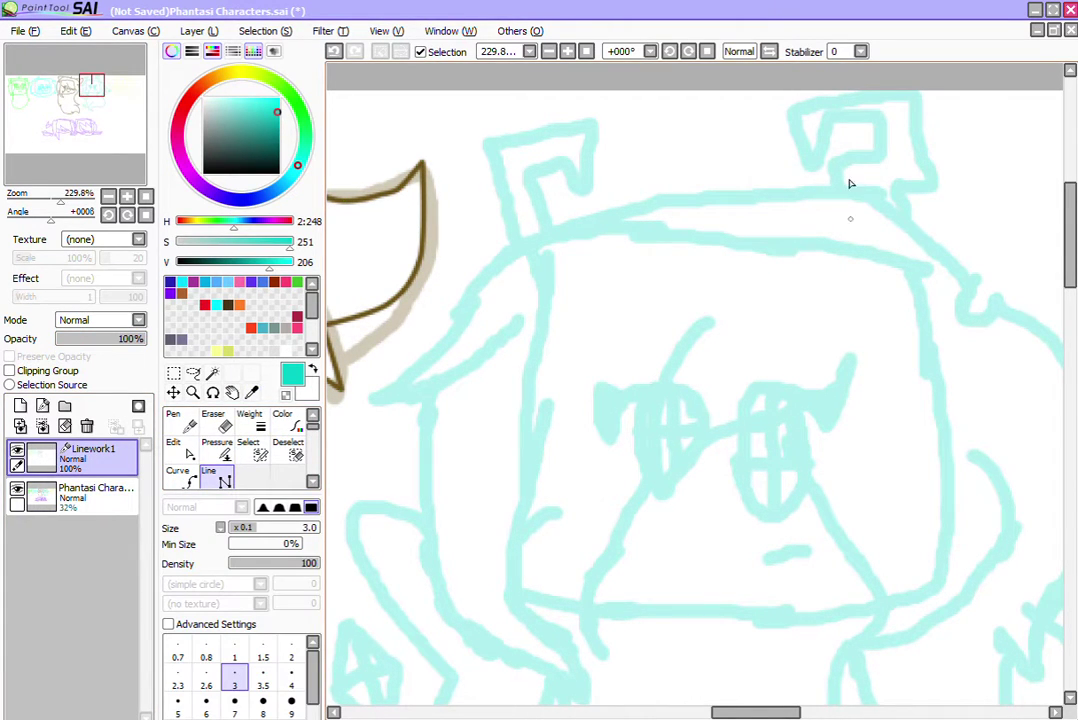
click(921, 260)
click(510, 242)
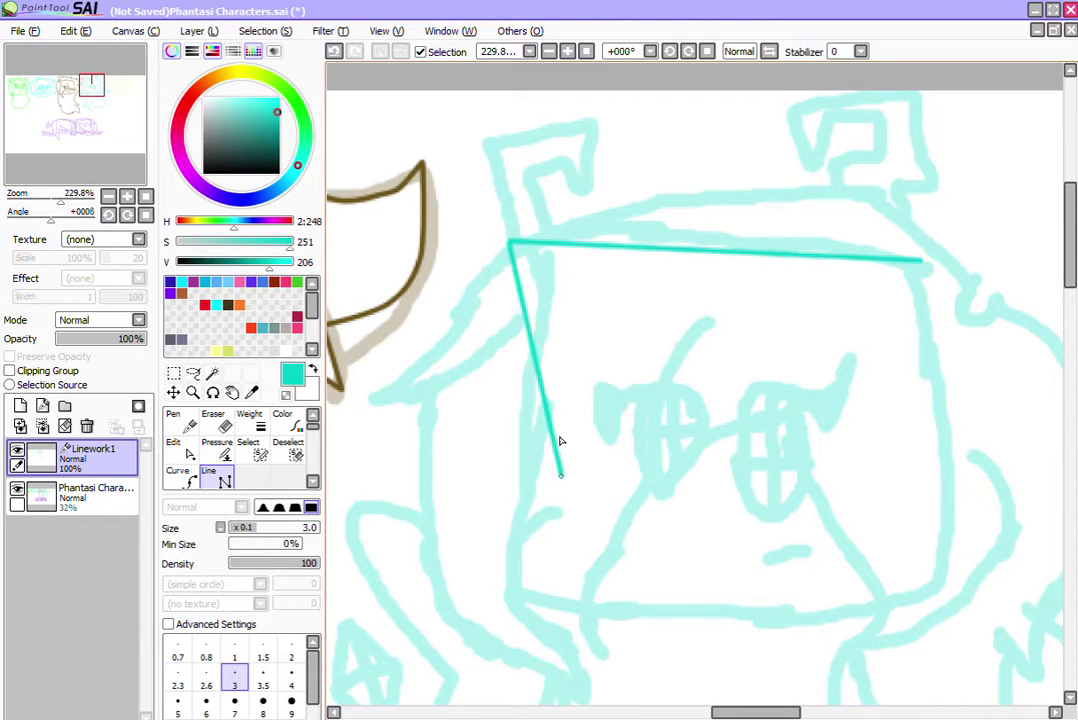
click(518, 597)
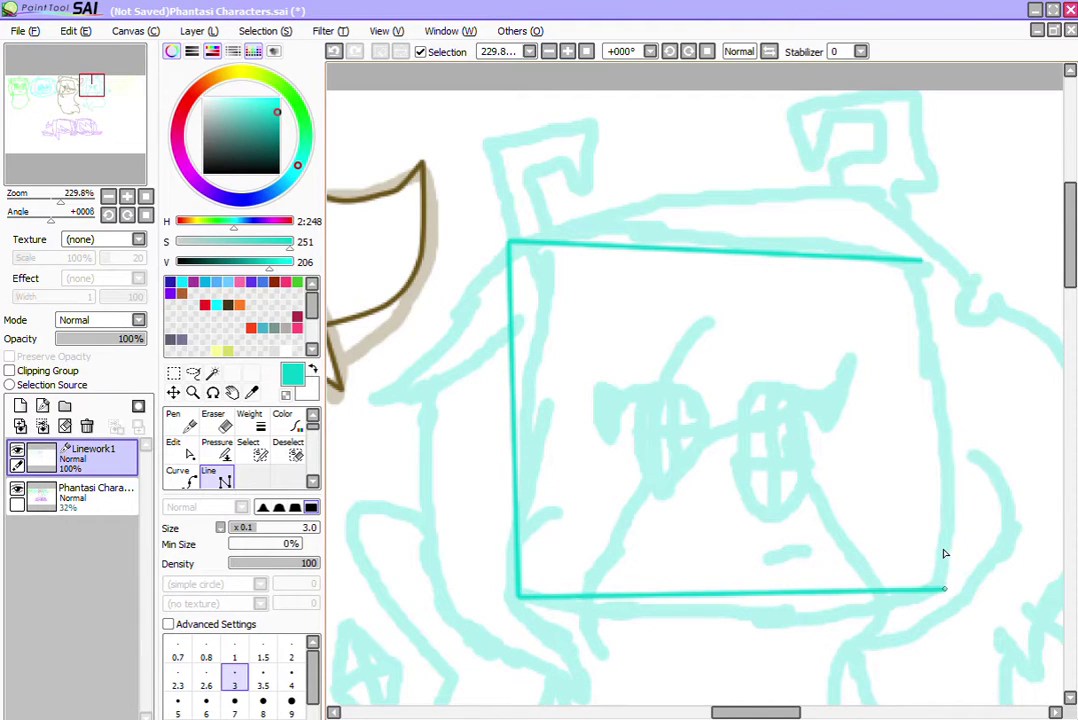
click(945, 590)
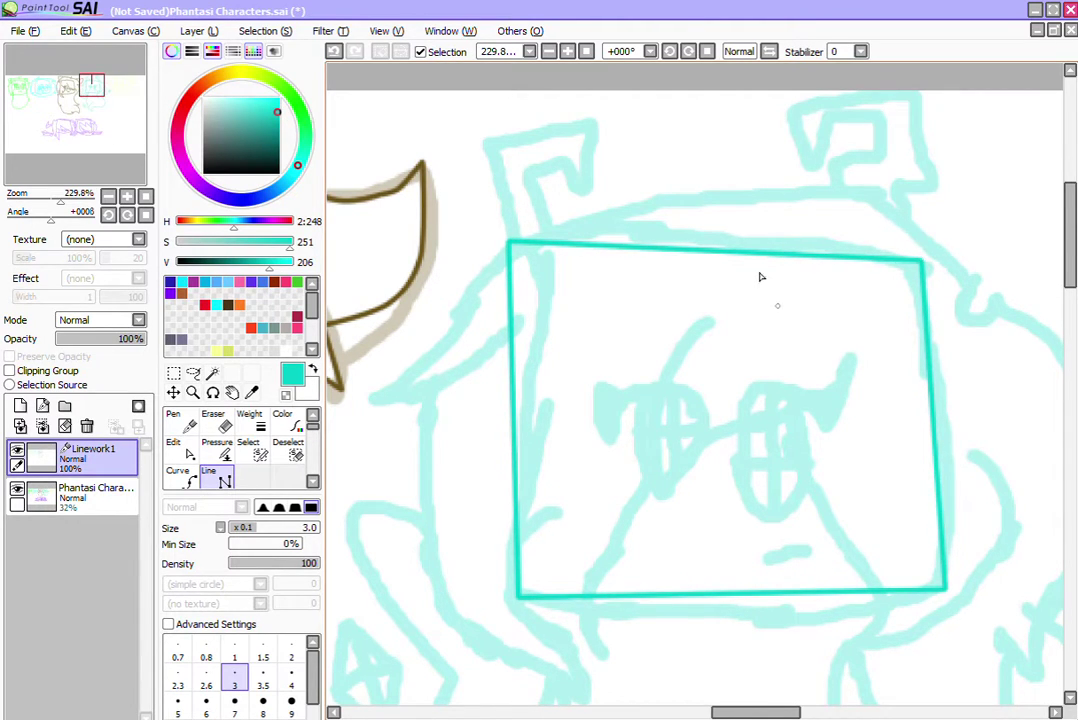
Step: Bow the sides, top and bottom of the face outline slightly outward to follow the sketch
click(173, 446)
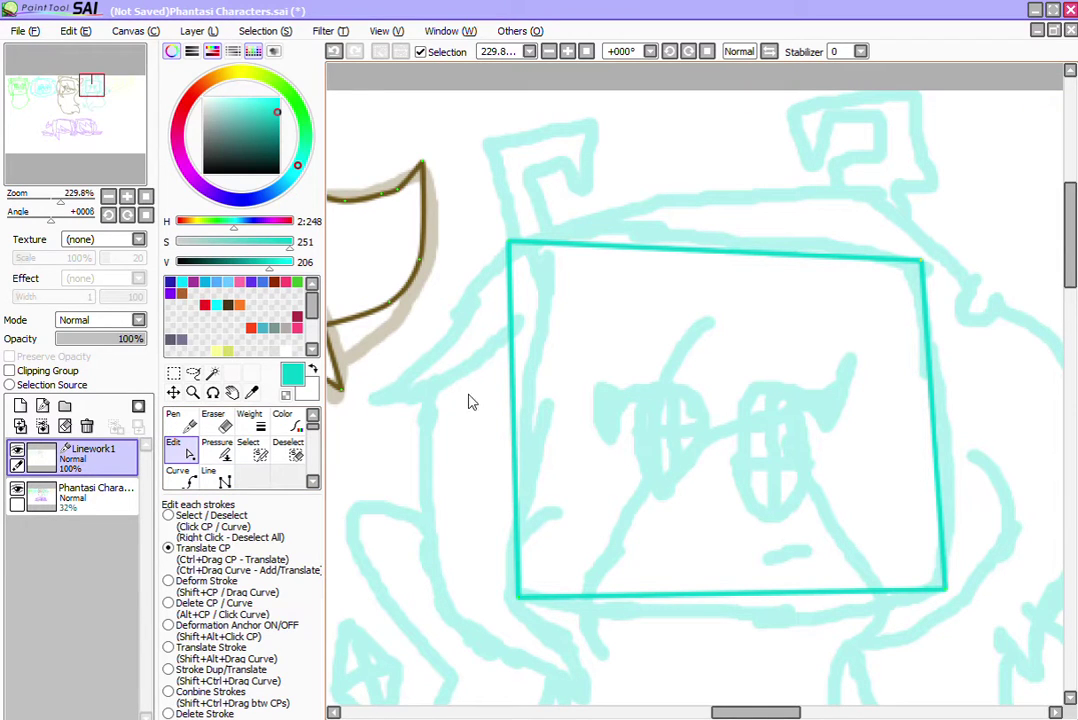
mouse_move(512, 385)
mouse_down()
mouse_move(474, 375)
mouse_move(470, 418)
mouse_up()
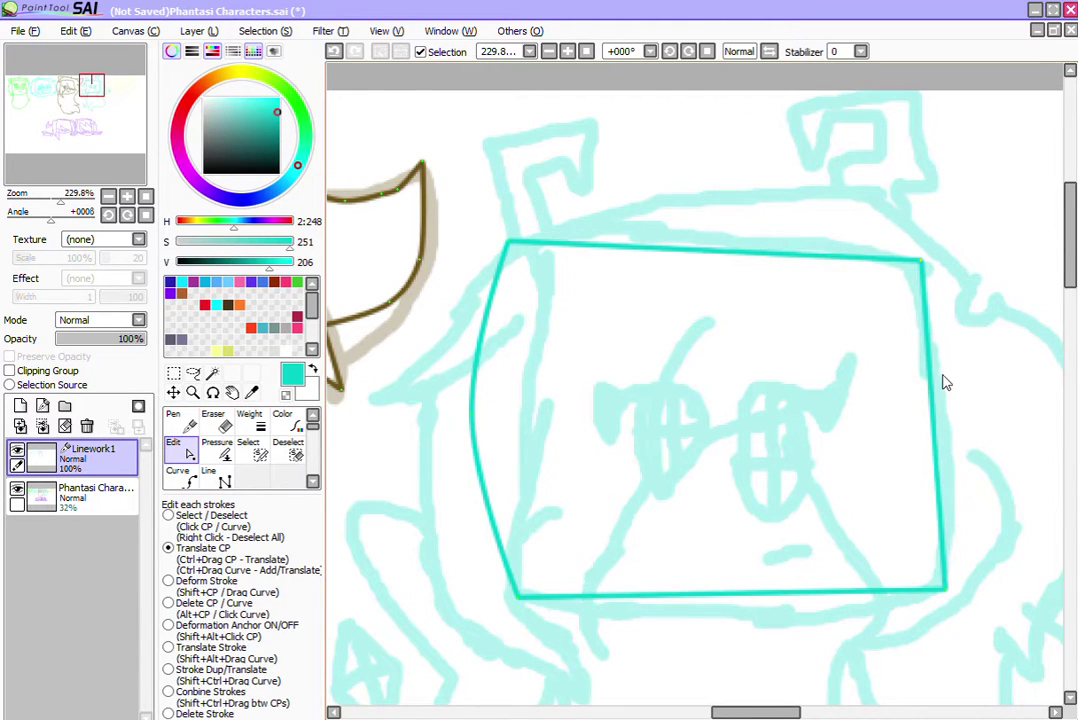
drag(948, 380, 976, 420)
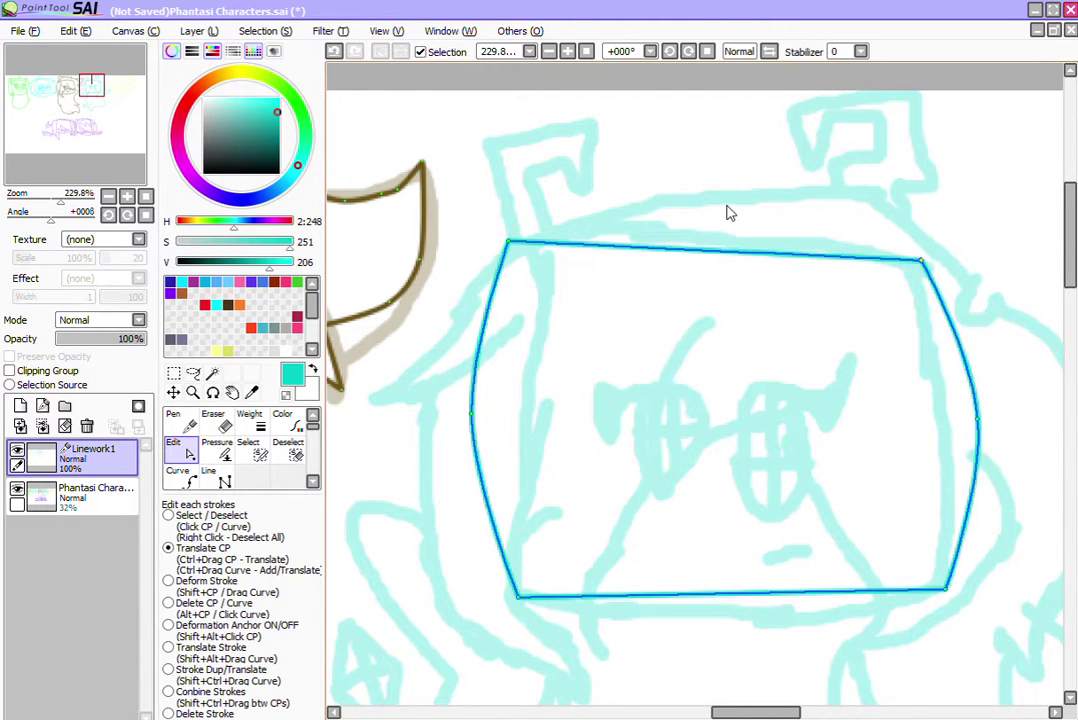
drag(728, 214, 724, 193)
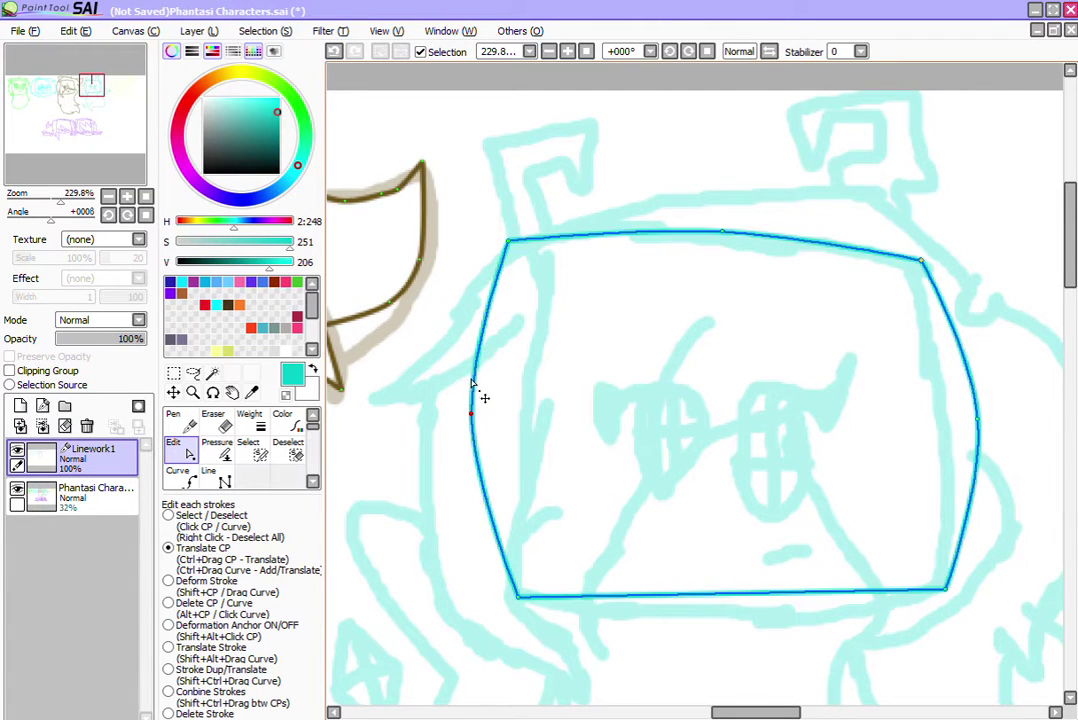
drag(472, 382, 508, 385)
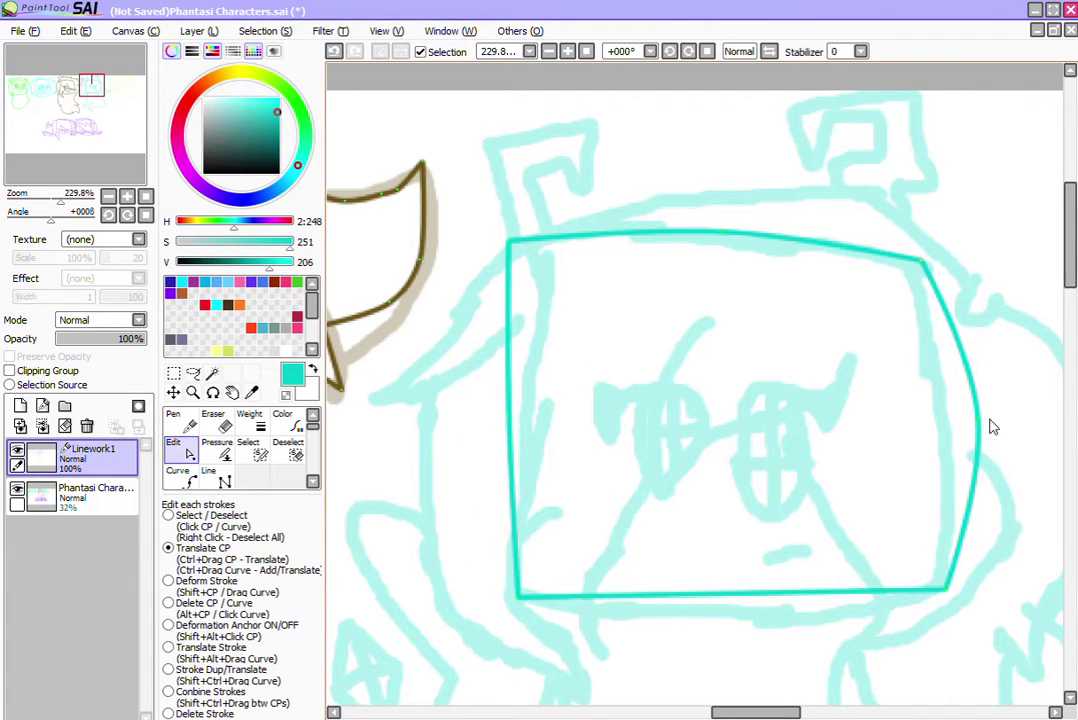
drag(974, 392, 948, 381)
drag(511, 380, 500, 380)
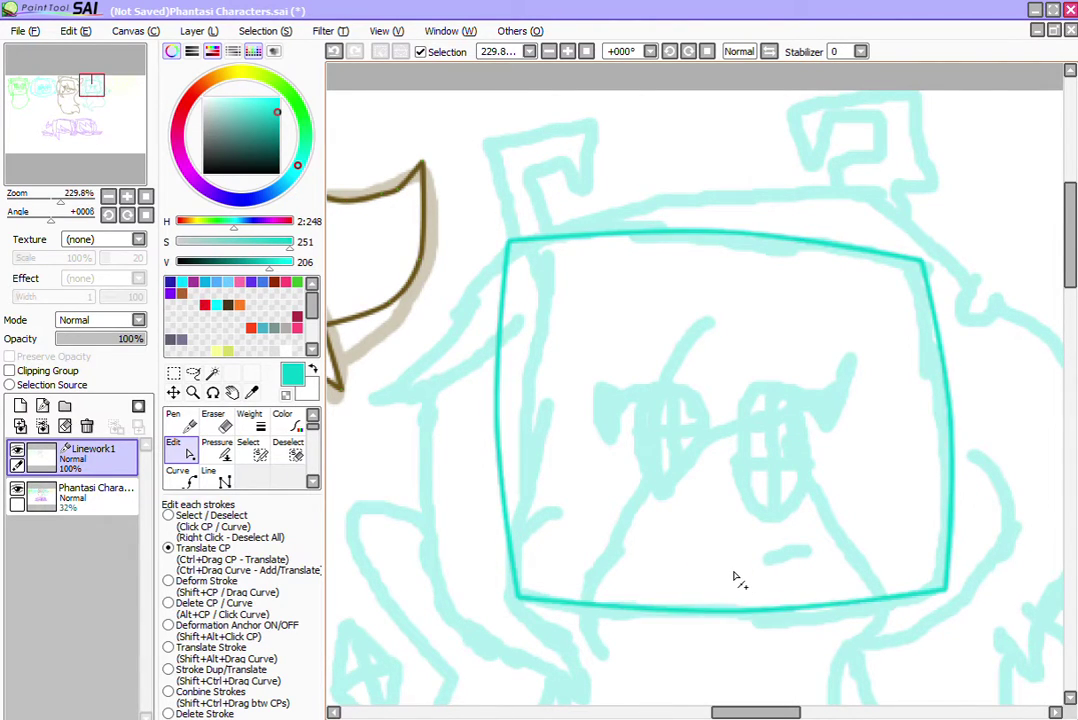
Step: Trace the small arched mouth and block in the left eye with a four-sided outline
click(211, 477)
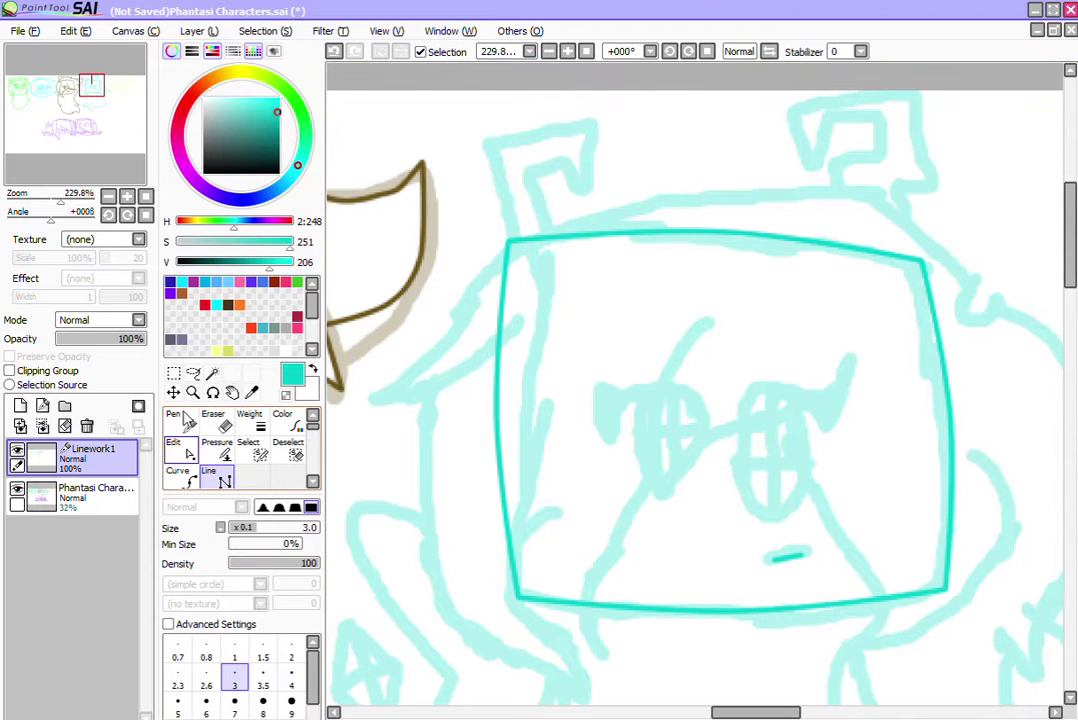
click(175, 447)
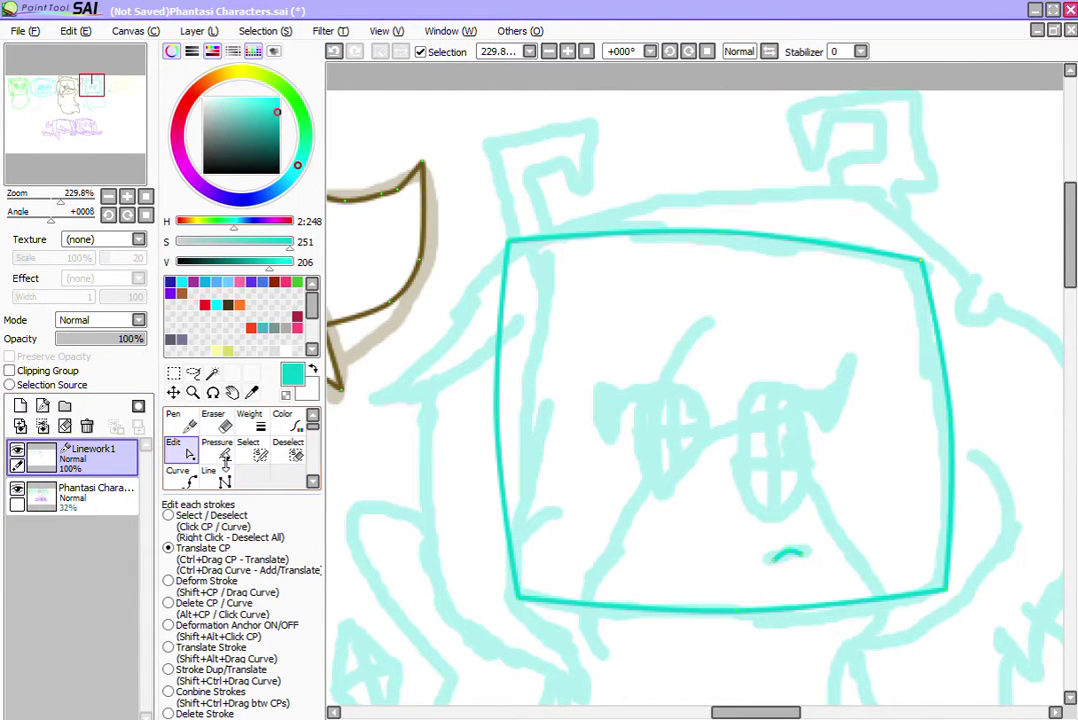
click(209, 476)
click(684, 389)
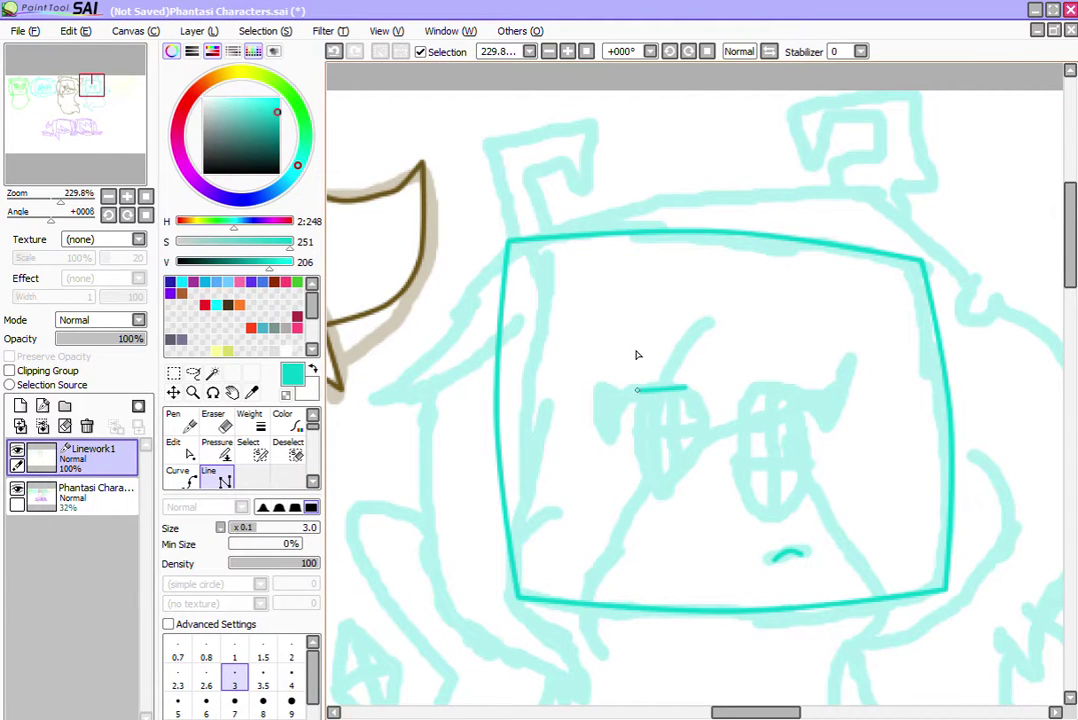
click(637, 392)
click(637, 500)
click(688, 490)
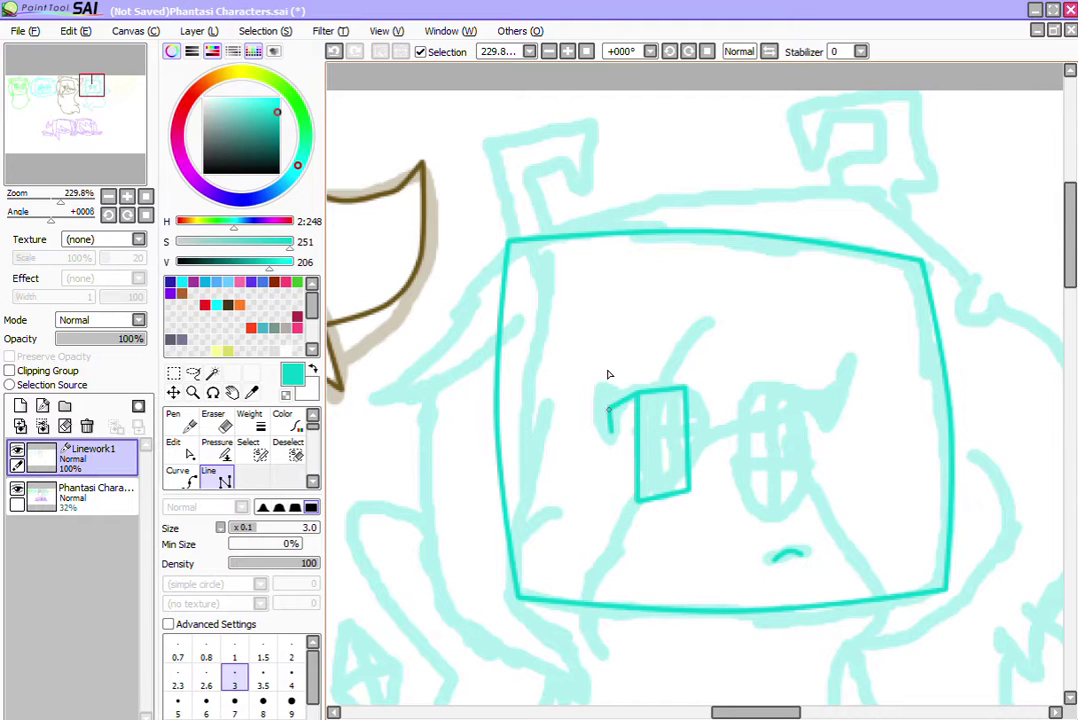
Step: Add the horn-shaped lash at the left eye's outer corner and curve its edges
click(595, 409)
click(576, 421)
click(178, 446)
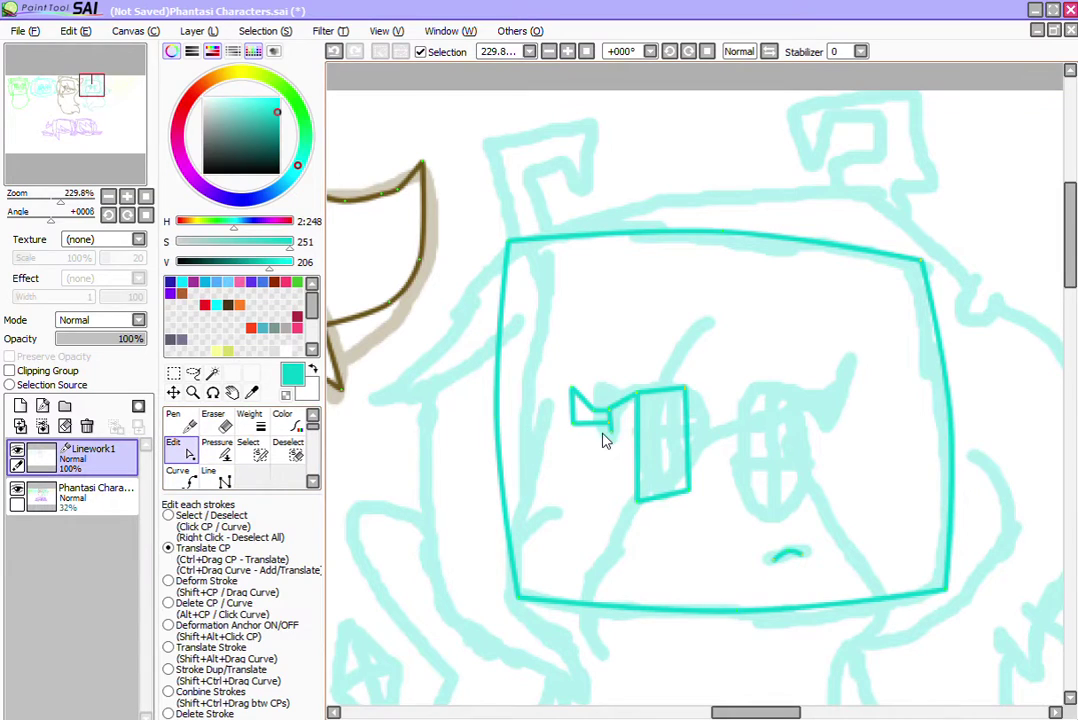
mouse_move(573, 401)
mouse_down()
mouse_move(567, 411)
mouse_move(580, 404)
mouse_up()
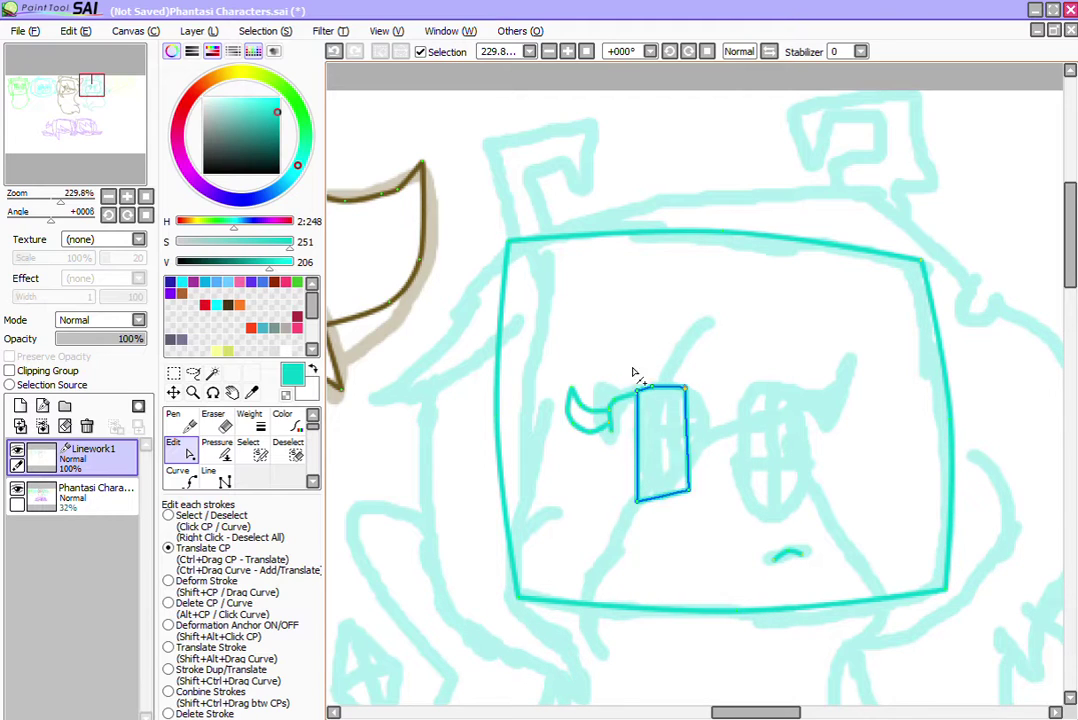
Step: Round the left eye outline by bowing its top, sides and bottom edge
click(637, 392)
click(687, 388)
click(688, 490)
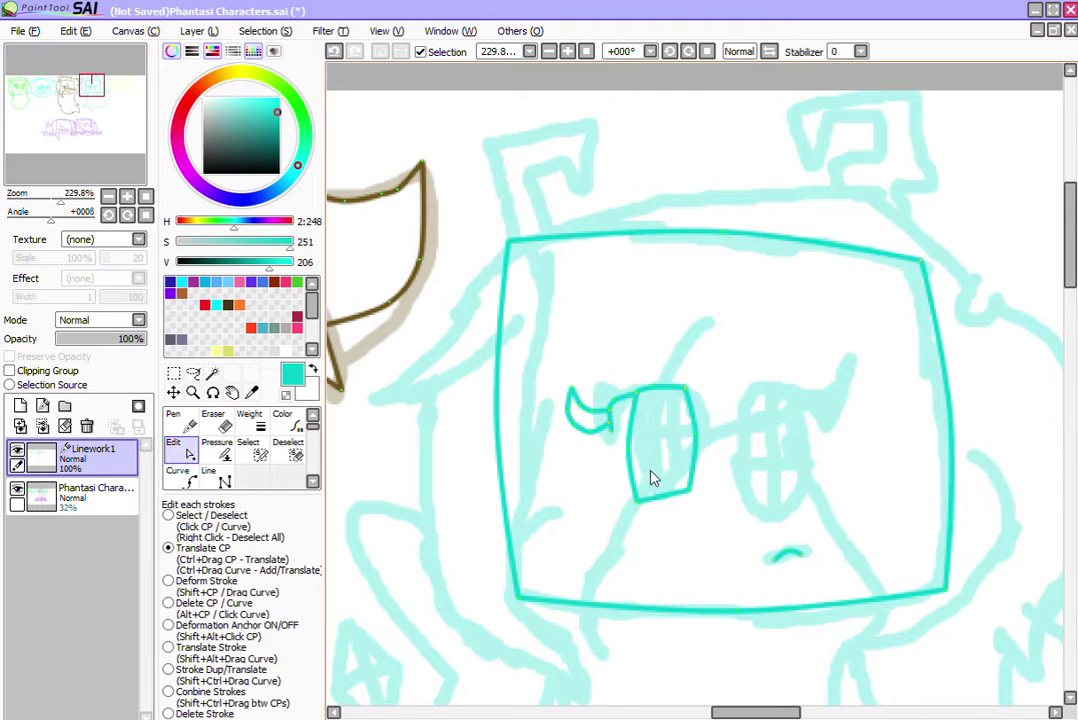
click(638, 499)
key(ctrl+y)
key(ctrl)
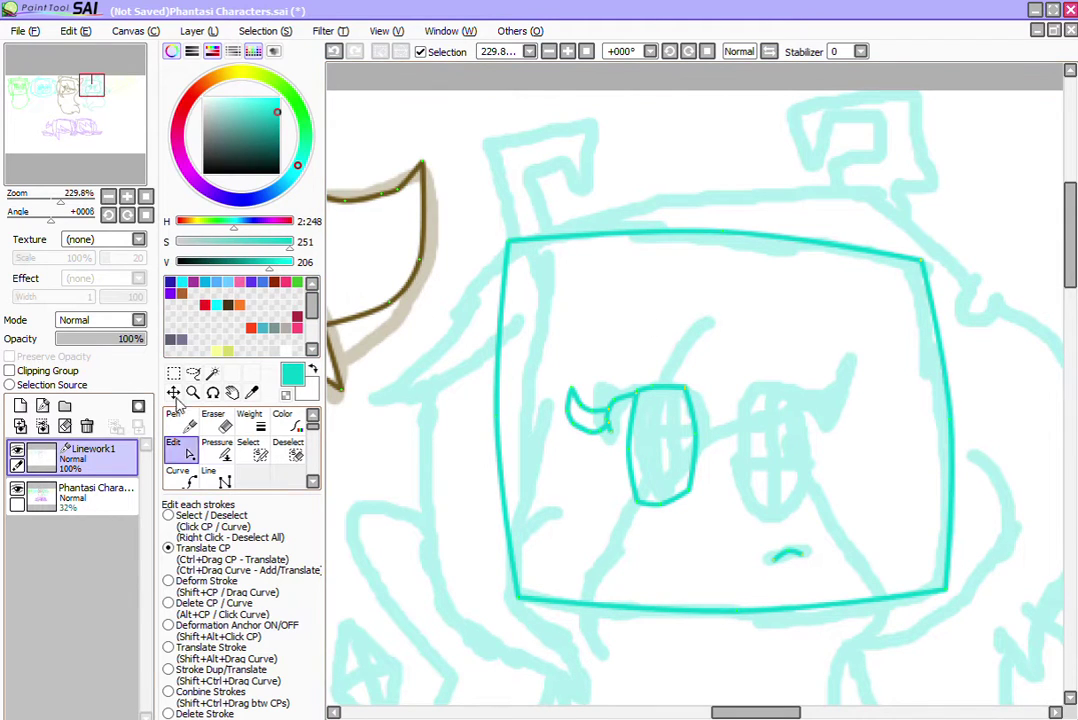
Step: Draw a vertical and a horizontal line crossing inside the left eye
click(210, 476)
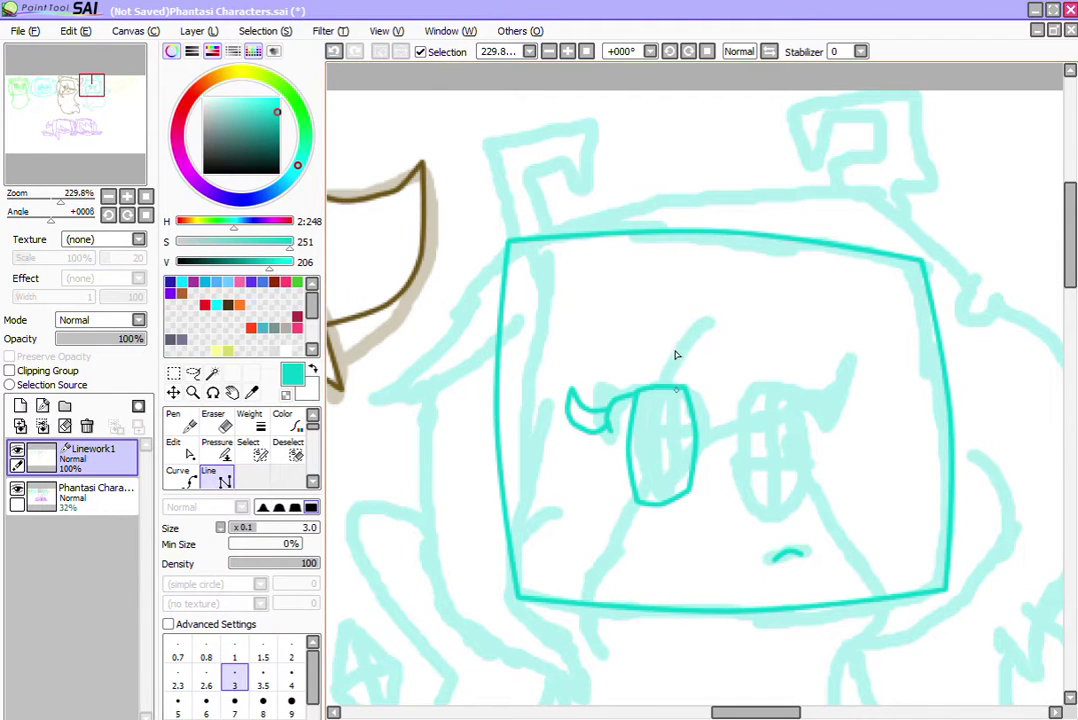
click(661, 387)
click(693, 445)
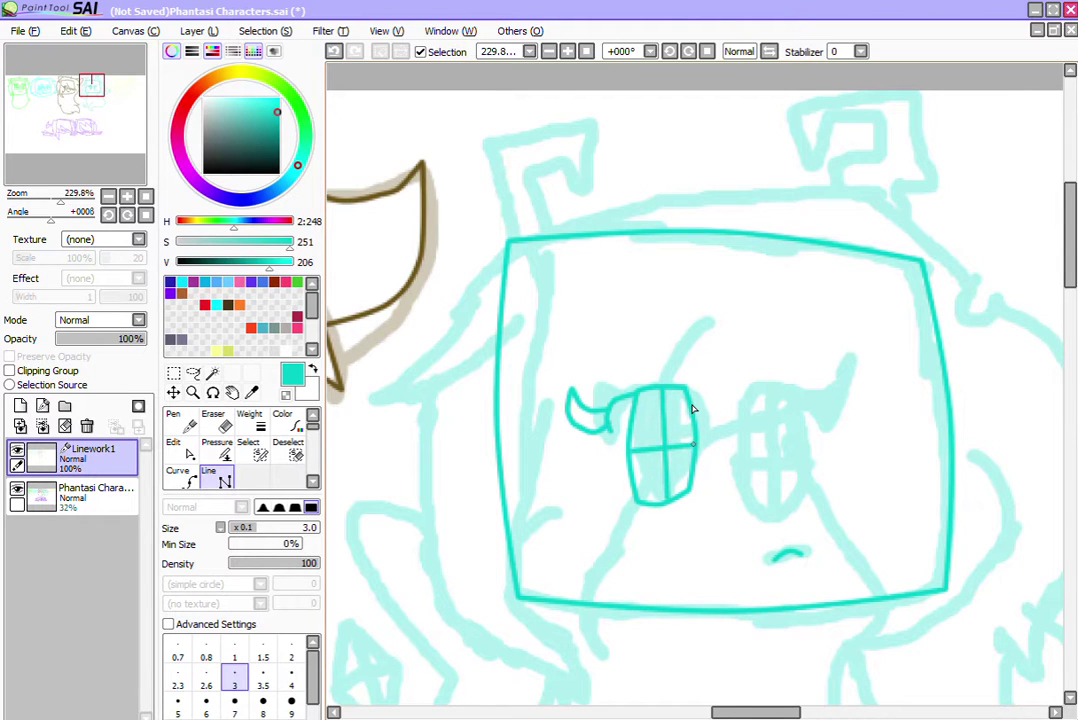
click(796, 384)
click(727, 388)
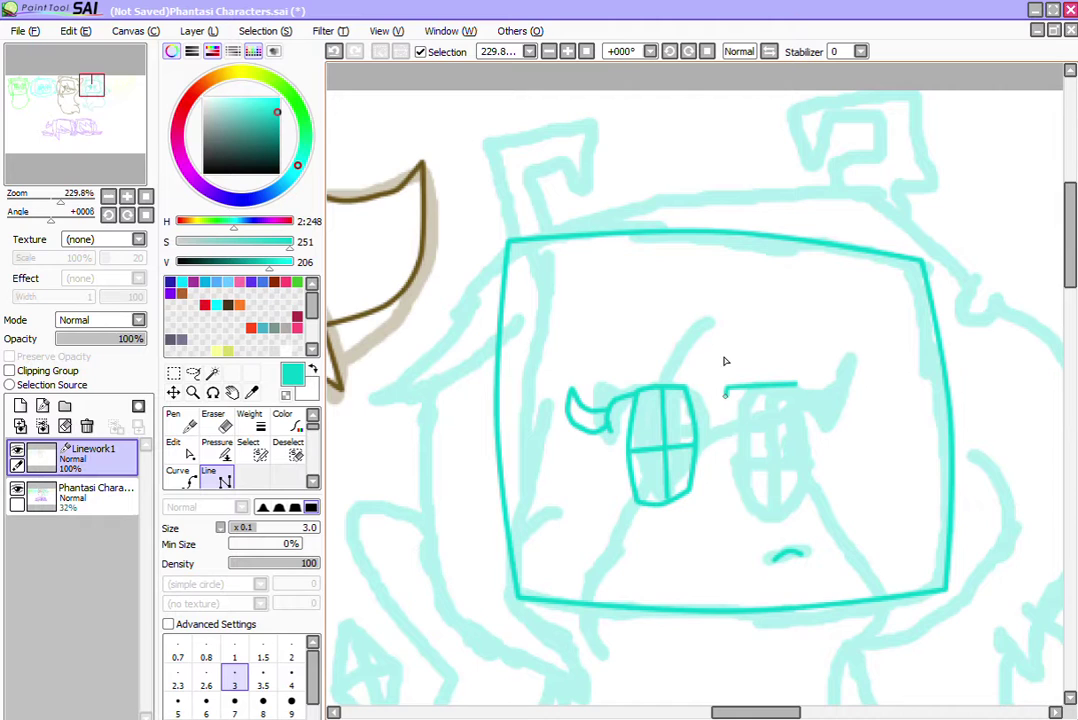
click(728, 490)
click(797, 490)
click(795, 382)
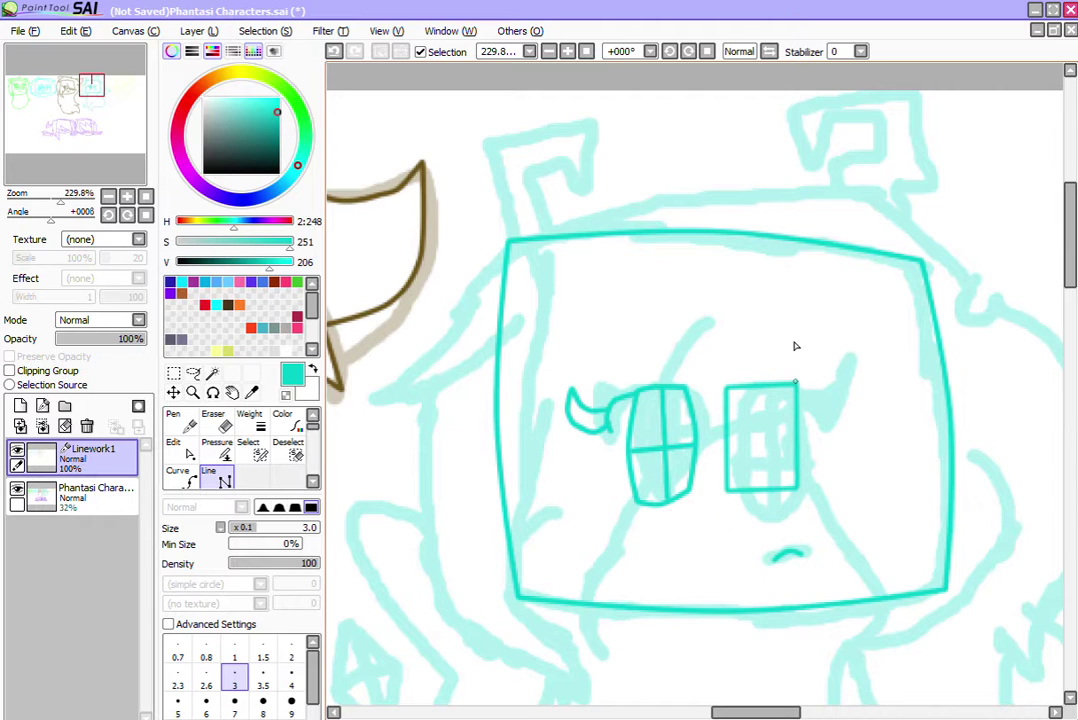
key(ctrl+z)
key(ctrl+z)
key(ctrl+z)
key(ctrl+z)
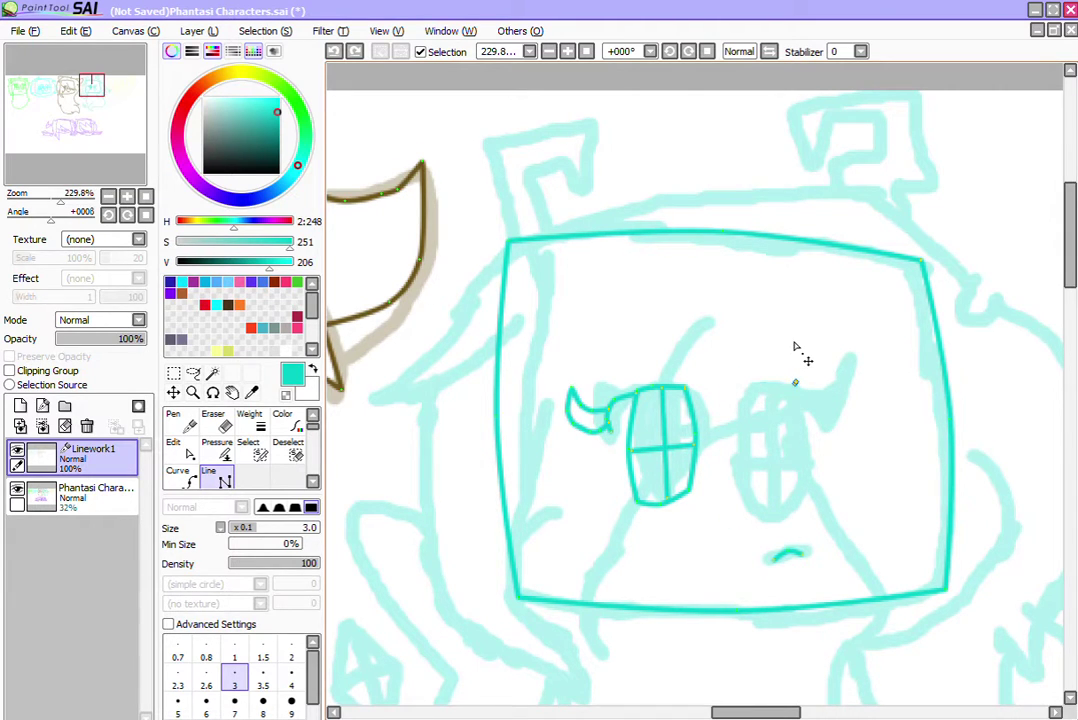
key(ctrl+z)
Step: Draw the right eye as a closed lid across the sketched eye and curve it downward into a thin crescent
click(731, 468)
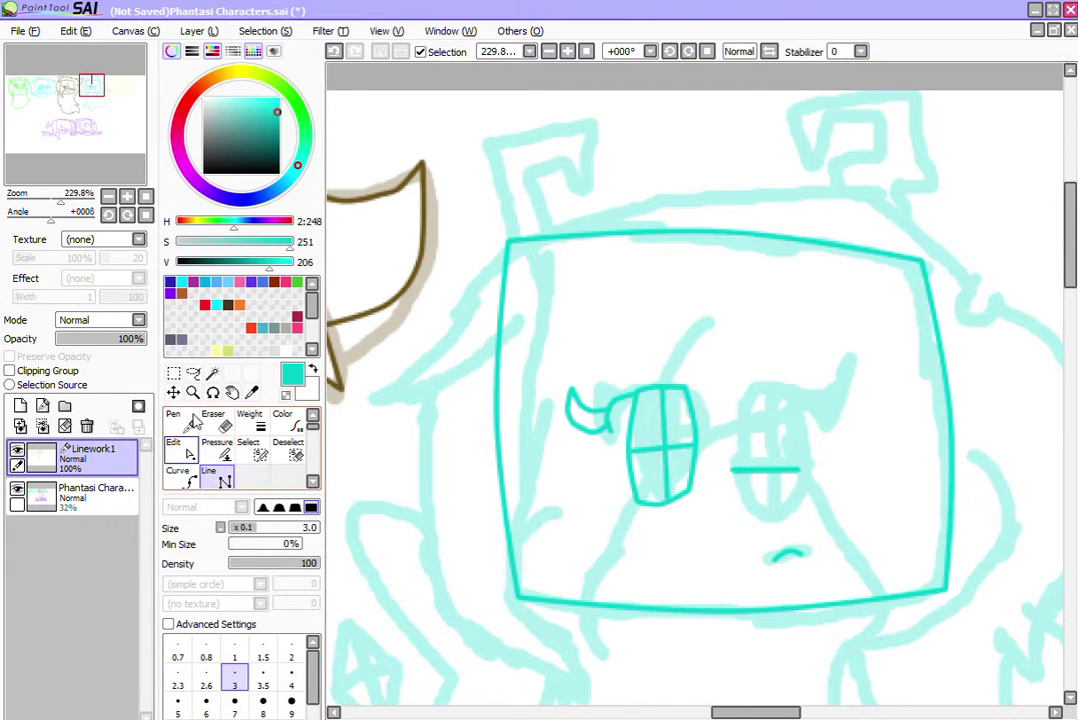
click(174, 446)
drag(765, 438, 762, 444)
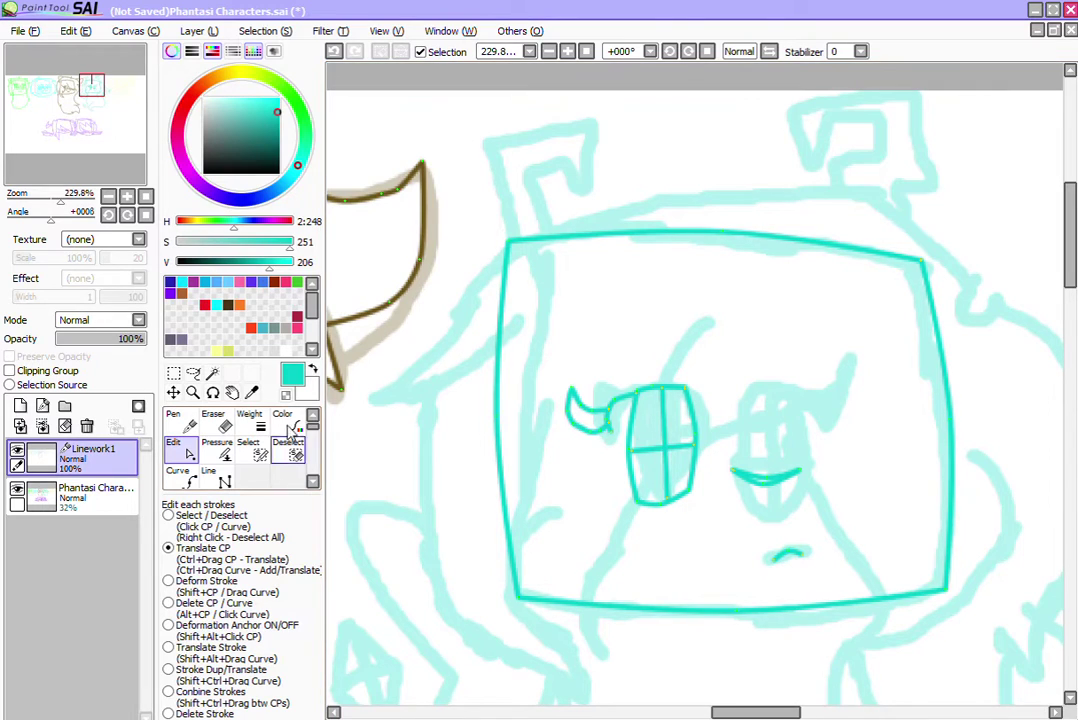
Step: Trace the hair as one angular line from above the left eye, across to the right eye, below the face and up its right side
click(215, 477)
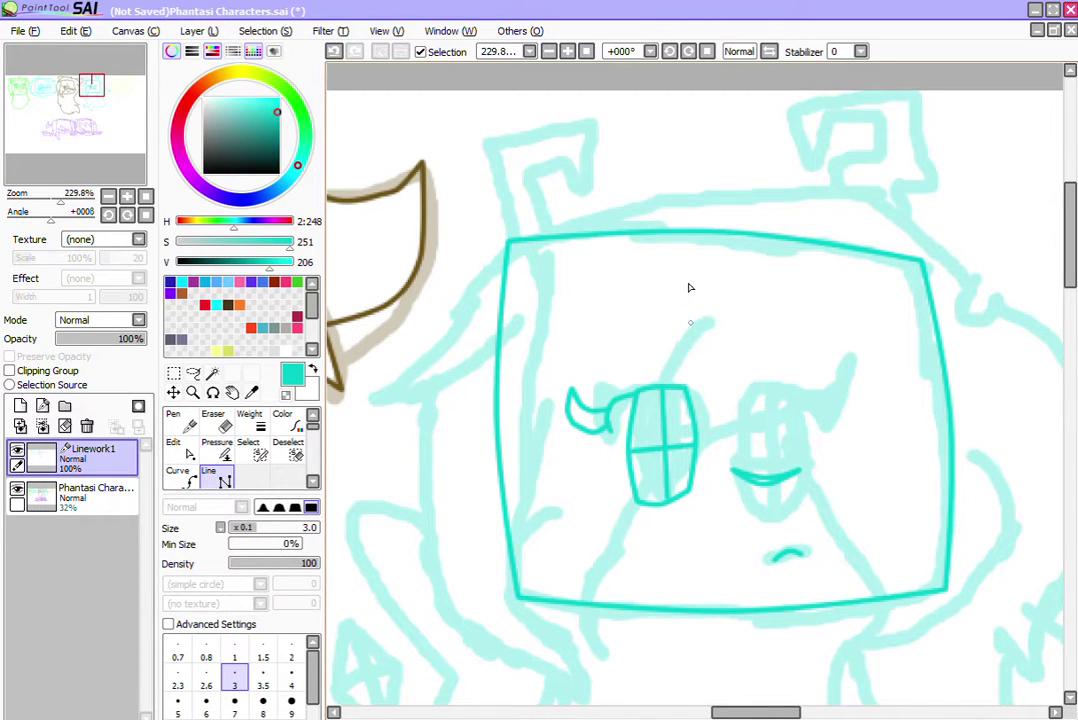
click(658, 478)
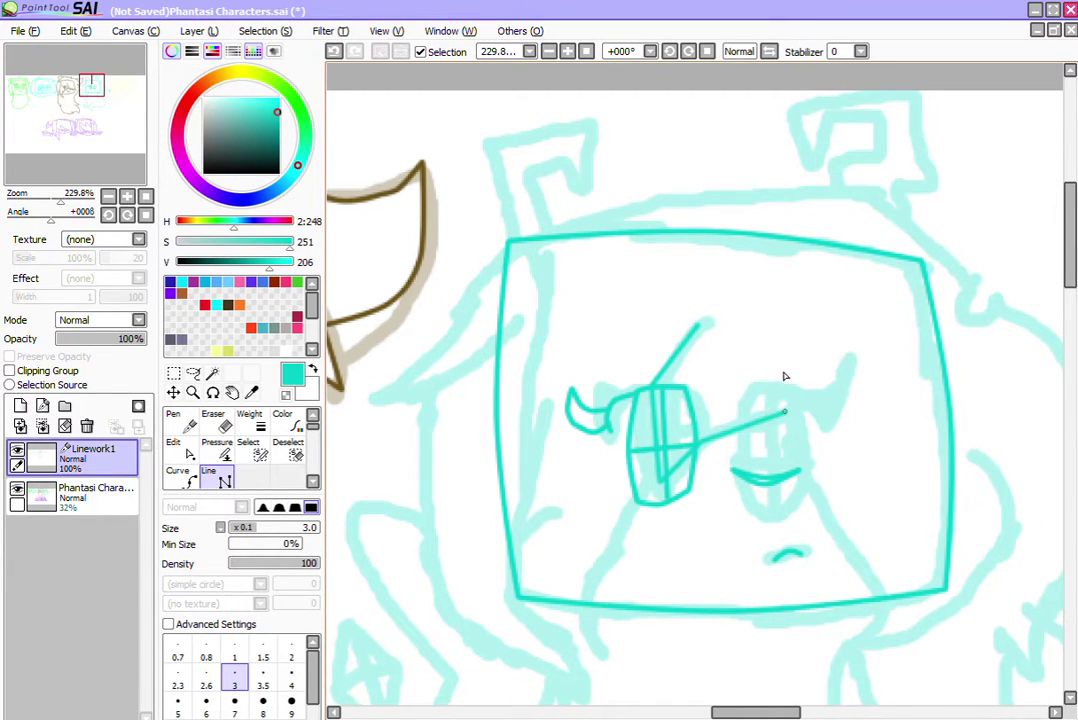
click(799, 405)
click(797, 468)
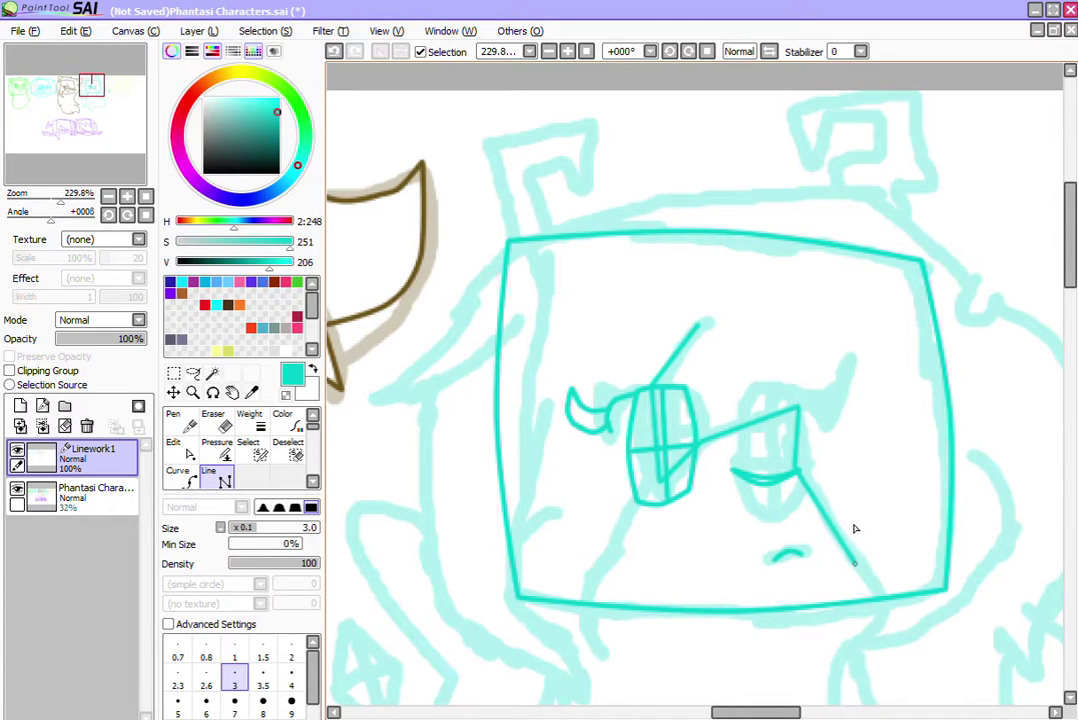
click(856, 556)
click(855, 627)
click(843, 643)
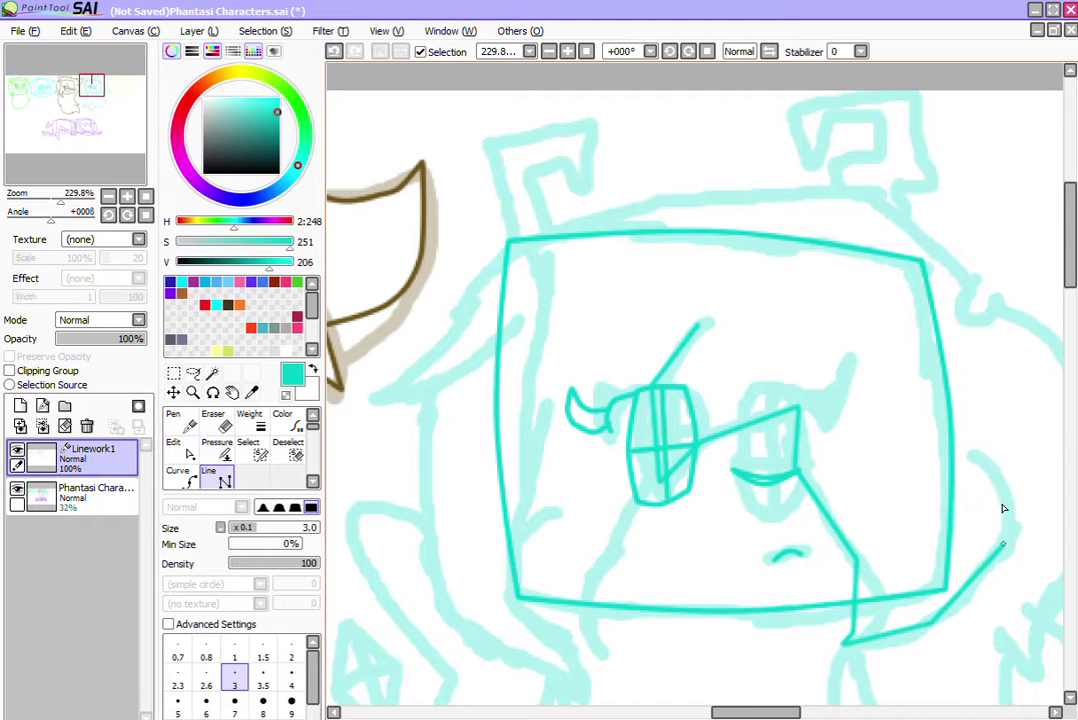
click(1005, 540)
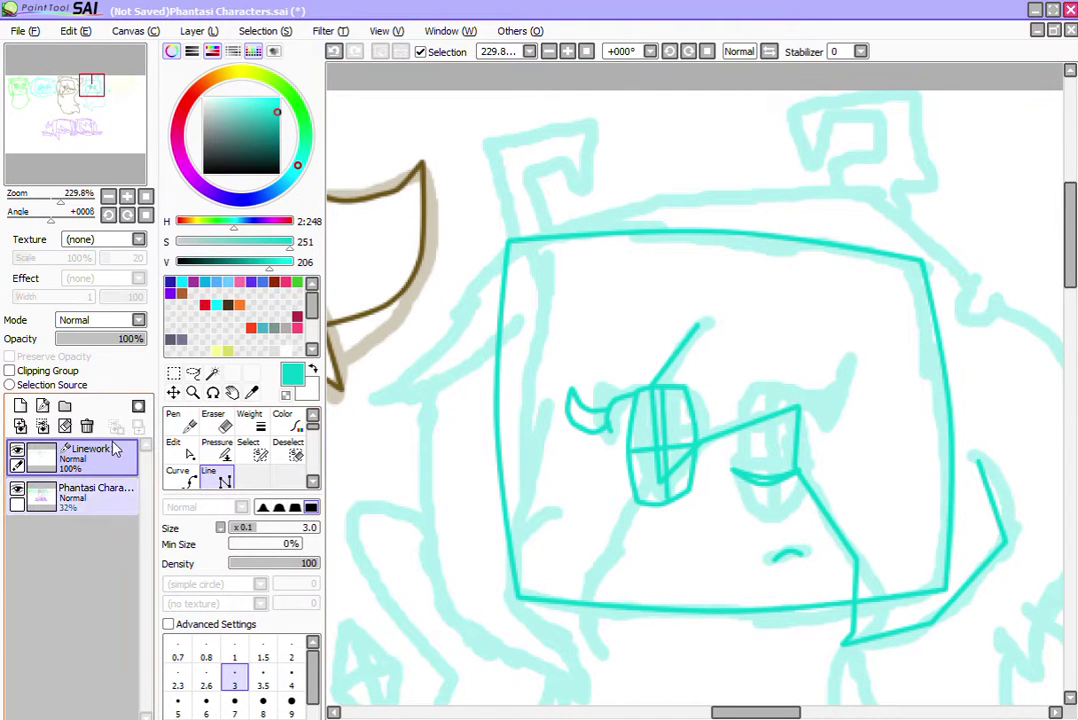
Step: Curve the segments of the angular hair line, including the strand above the left eye and the outer right lock
click(181, 448)
drag(720, 399, 719, 384)
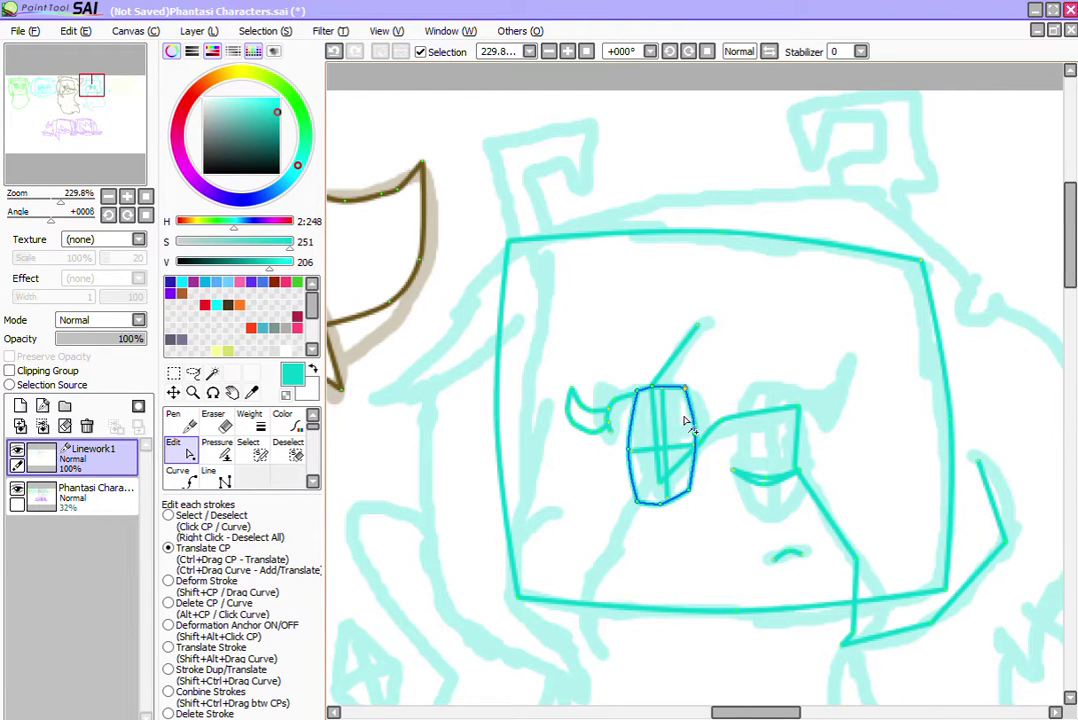
drag(680, 422, 683, 430)
right_click(658, 393)
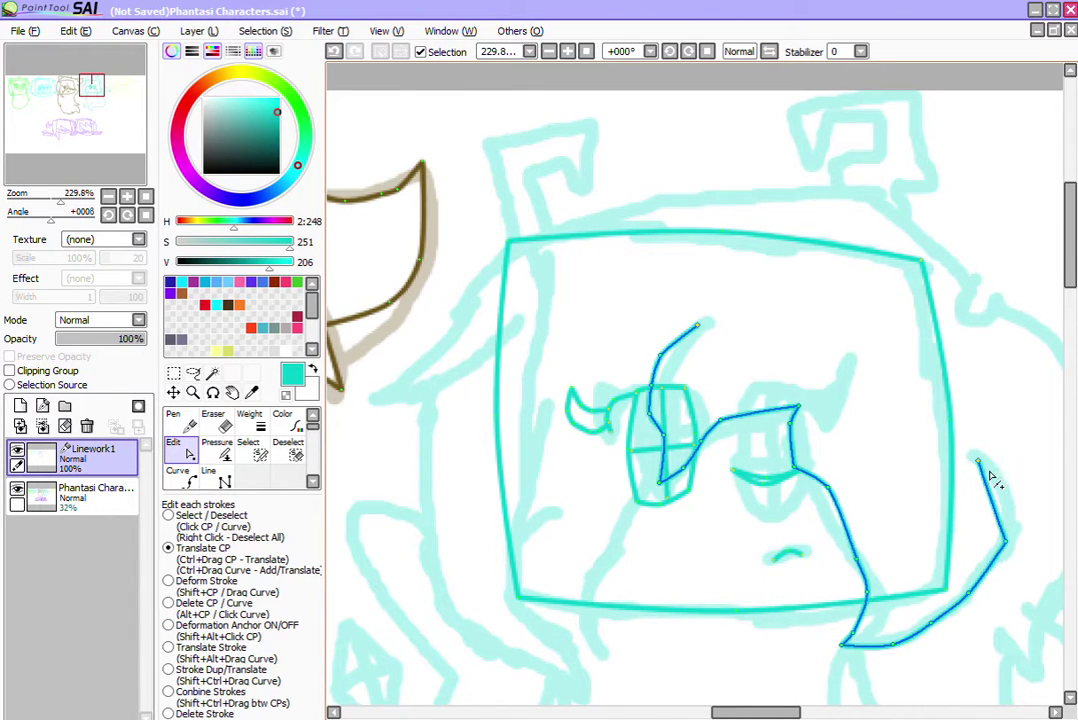
drag(989, 491, 1008, 501)
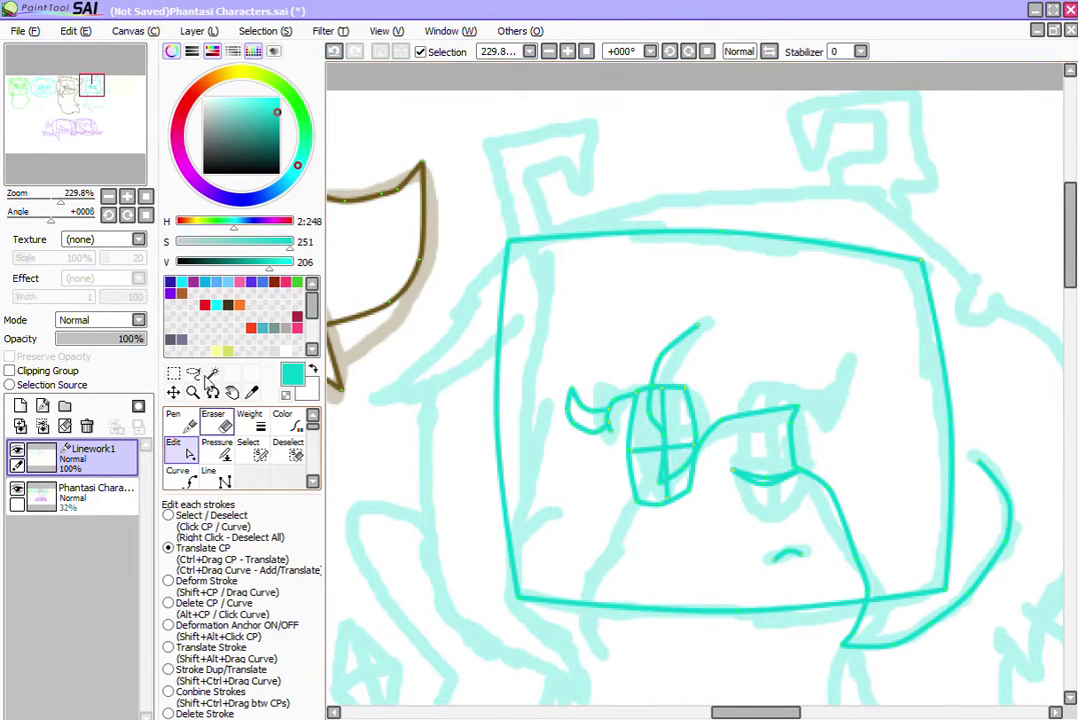
Step: Trace the left hair strand from the lower edge of the left eye to below the face and curve it into an outward-bowing lock
click(208, 474)
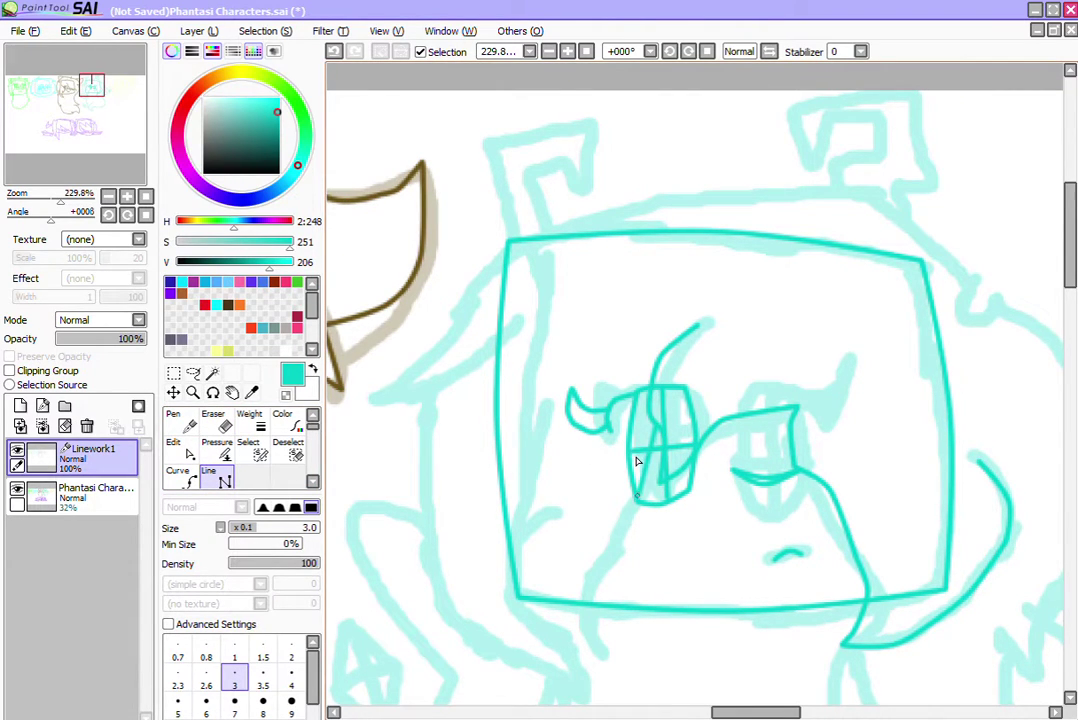
click(639, 496)
click(569, 546)
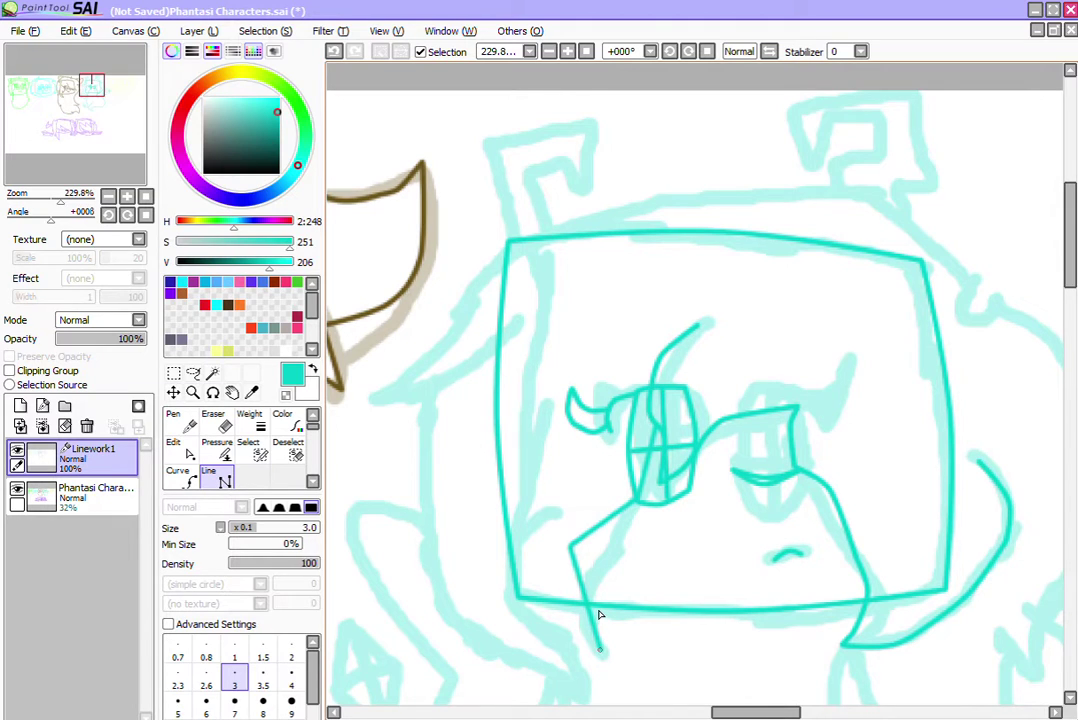
double_click(600, 648)
click(173, 448)
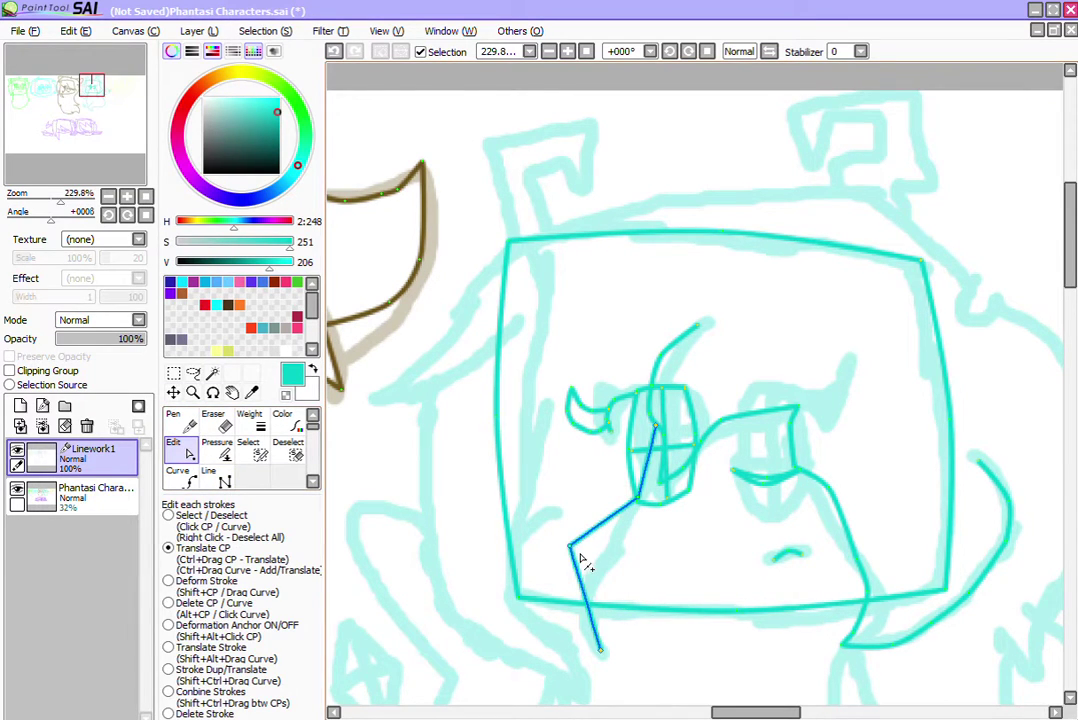
drag(567, 562, 557, 588)
key(ctrl+z)
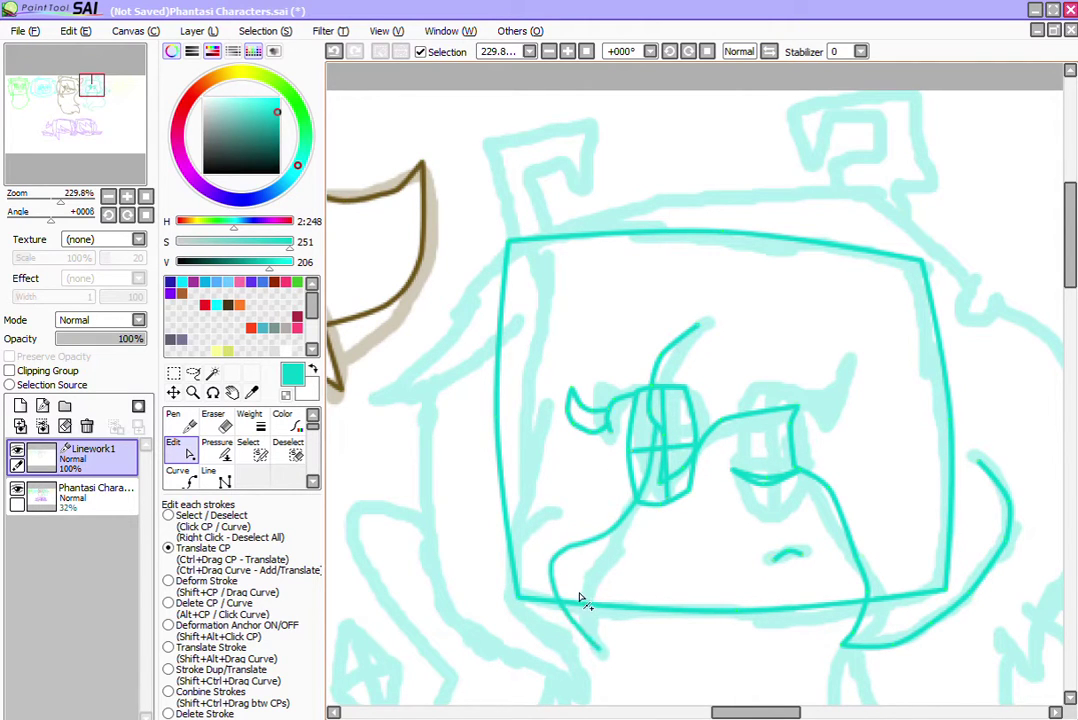
Step: Trace the outer right hair as an angular line from the small notch beside the face's upper right corner down to the hooked tip
click(217, 477)
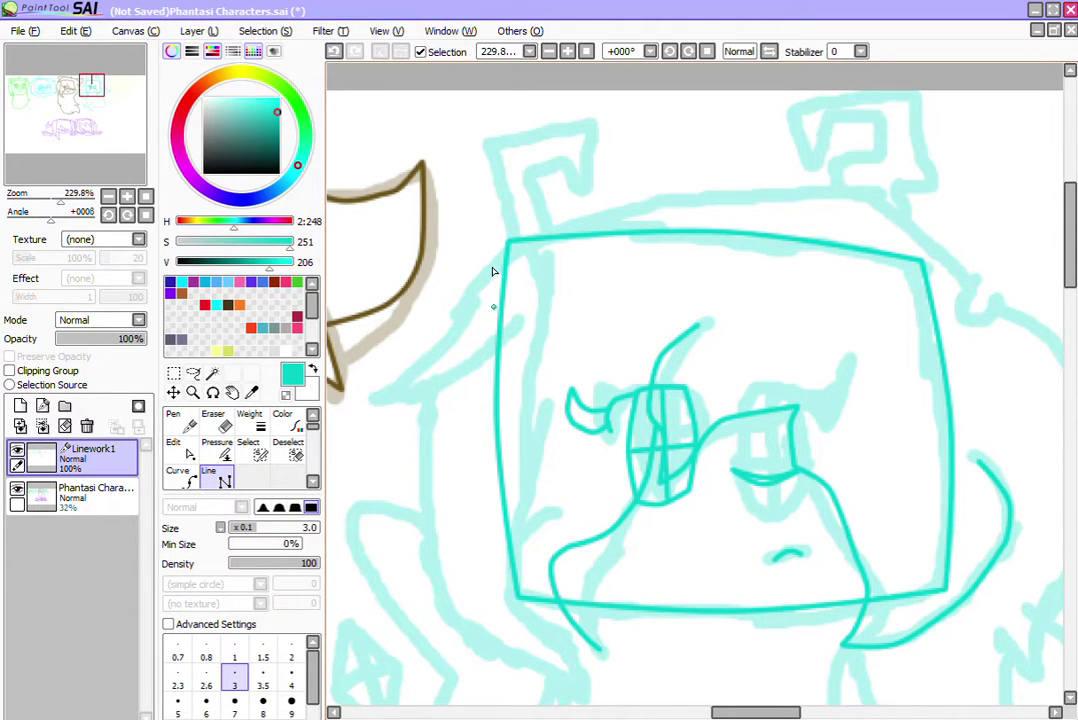
key(ctrl+z)
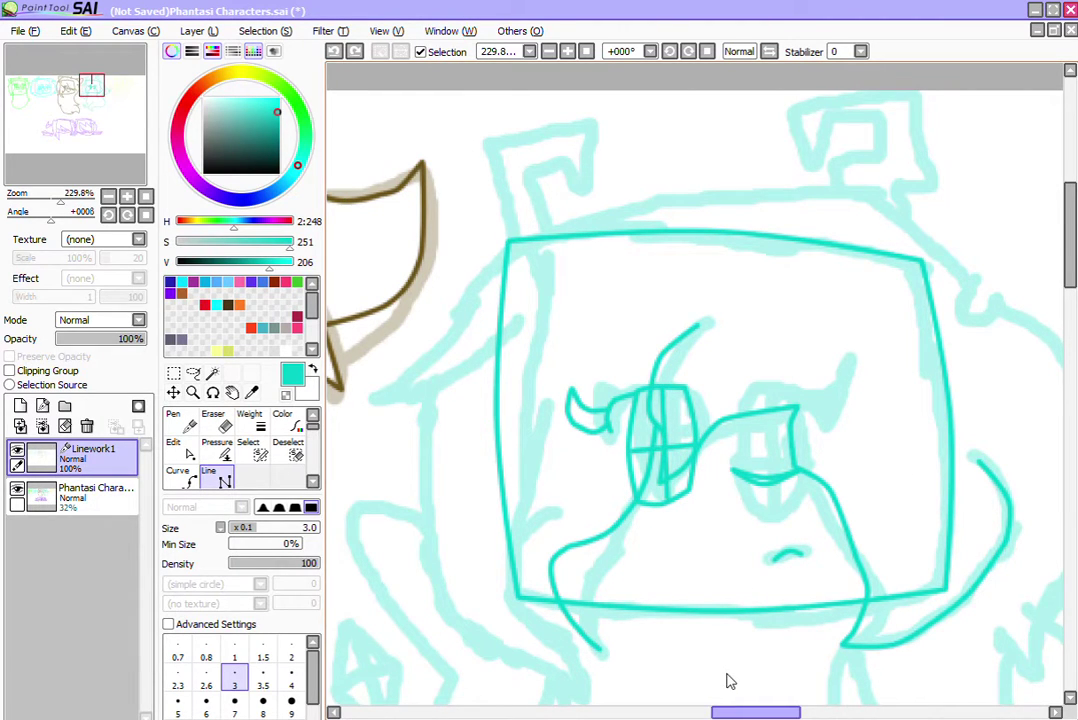
drag(729, 712, 773, 712)
drag(772, 663, 762, 640)
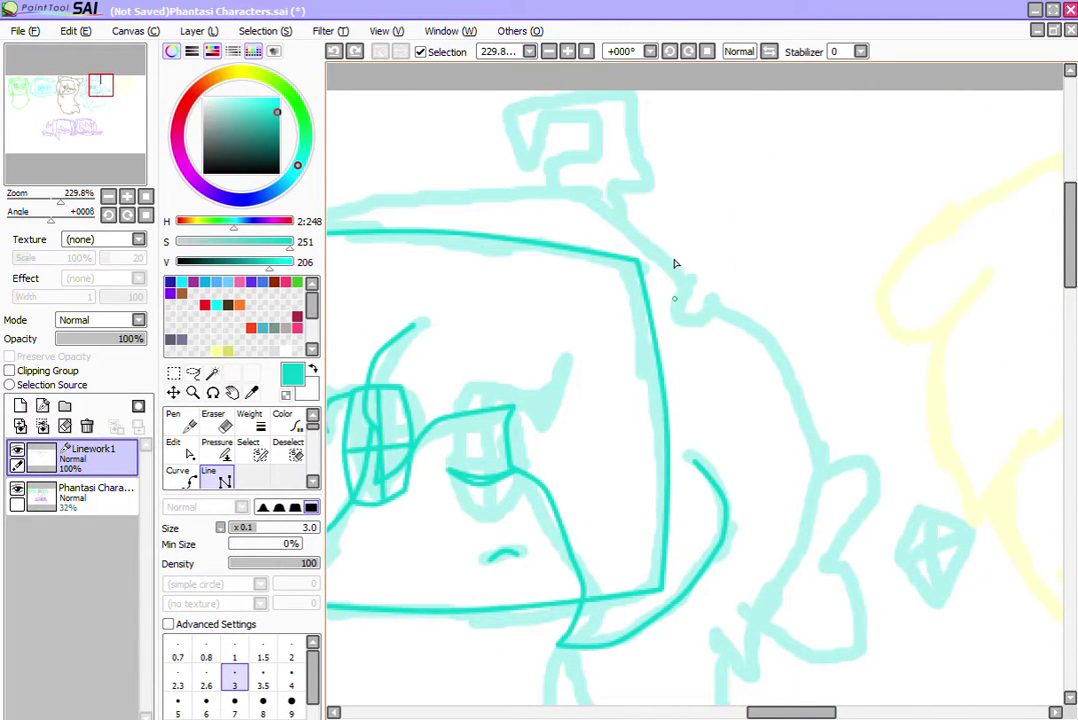
click(690, 278)
click(672, 309)
click(703, 315)
click(773, 340)
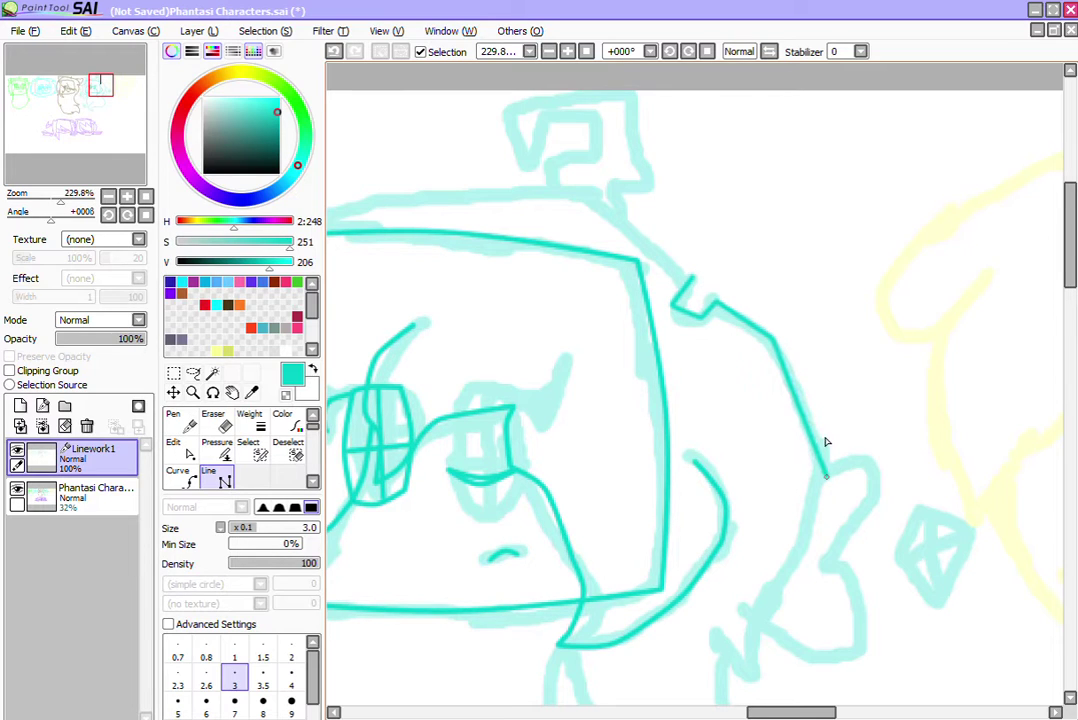
click(826, 477)
click(760, 598)
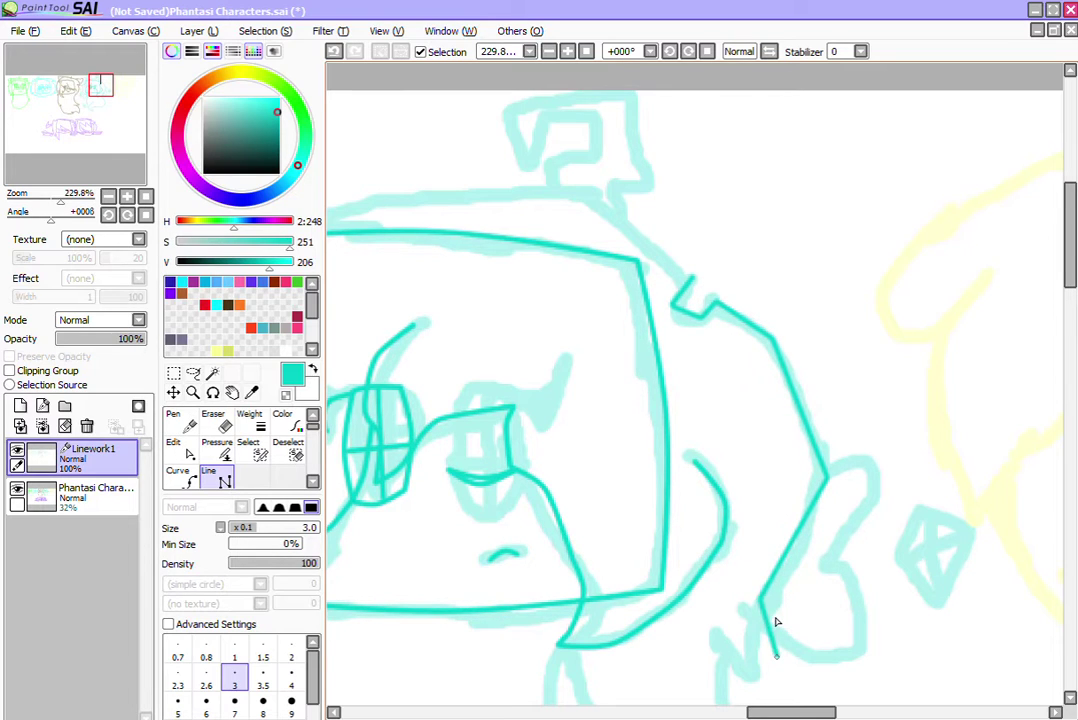
click(776, 655)
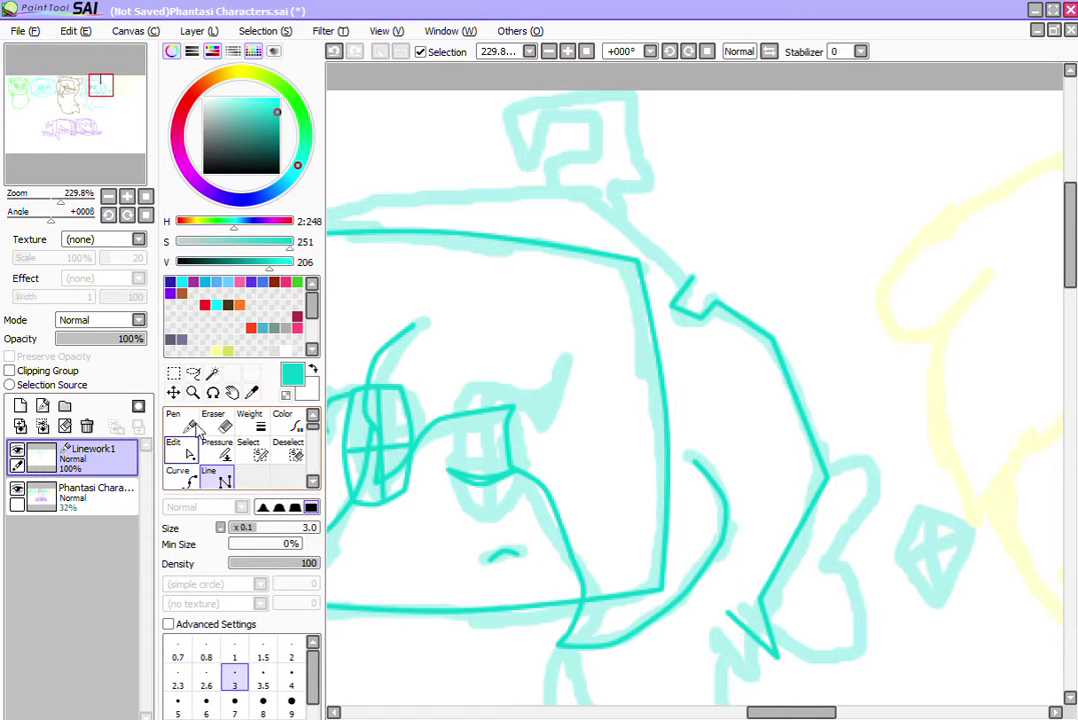
Step: Curve the segments of the outer right hair line, rounding the notch, the long side and the hooked tip
click(174, 447)
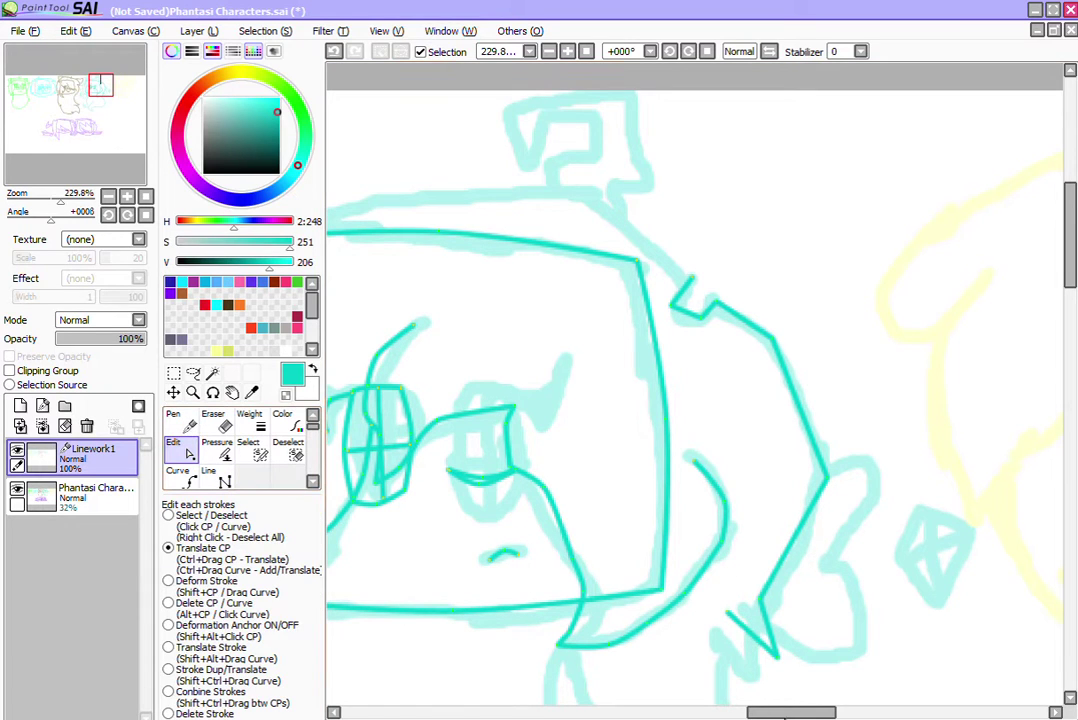
click(761, 599)
drag(791, 534, 801, 545)
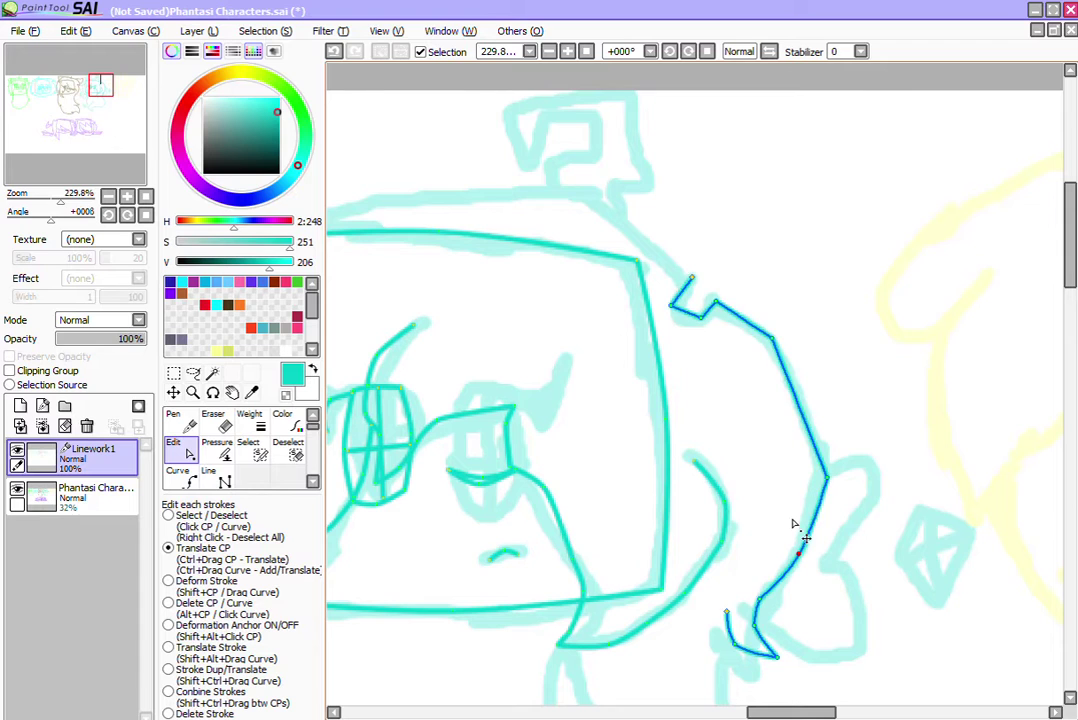
drag(801, 396, 821, 388)
click(762, 305)
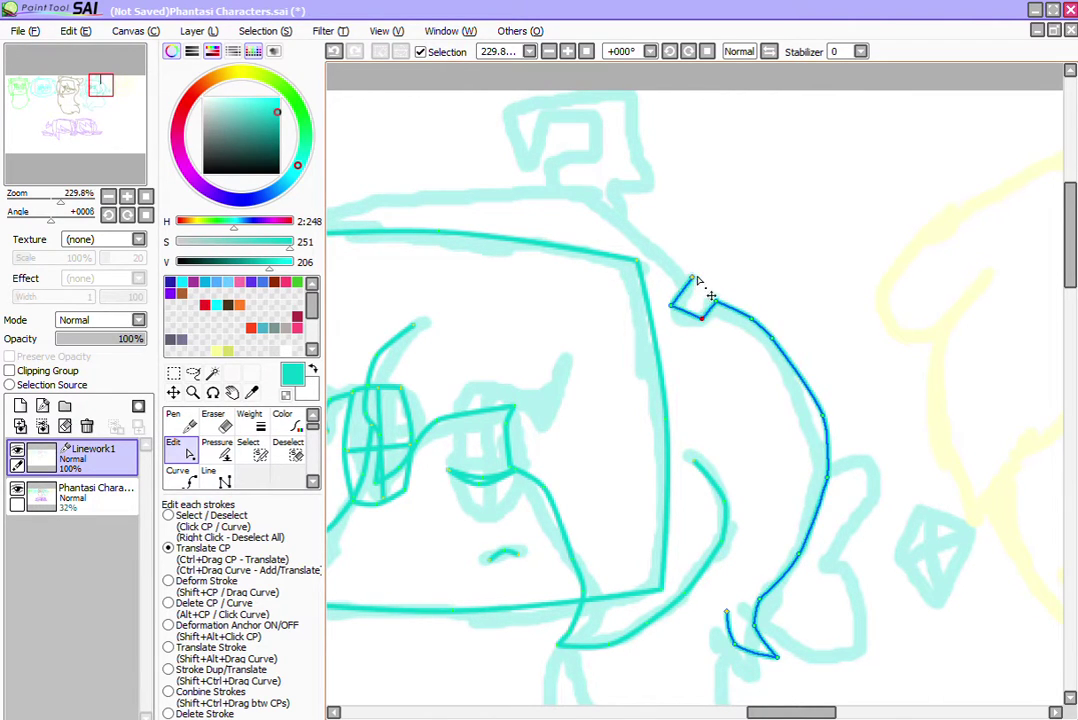
mouse_move(697, 275)
mouse_down()
mouse_move(706, 273)
mouse_move(679, 275)
mouse_up()
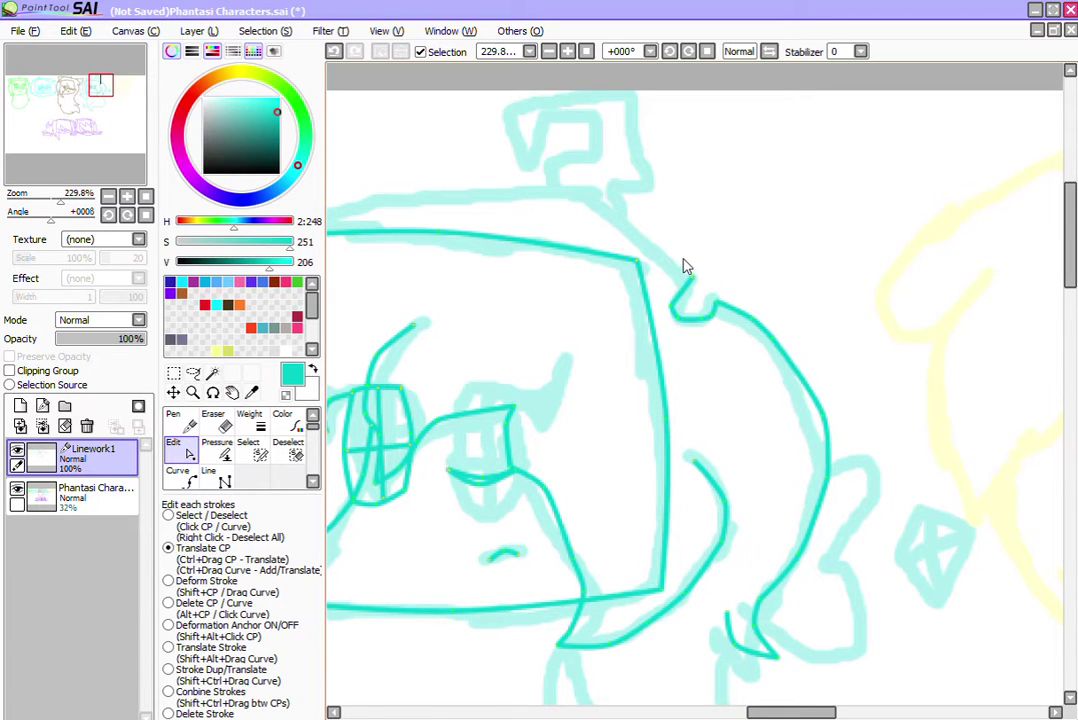
click(682, 264)
drag(675, 252, 675, 253)
Step: Trace the top of the hair from the right notch across the head, down the left side and back inward over the face's edge
drag(802, 712, 778, 664)
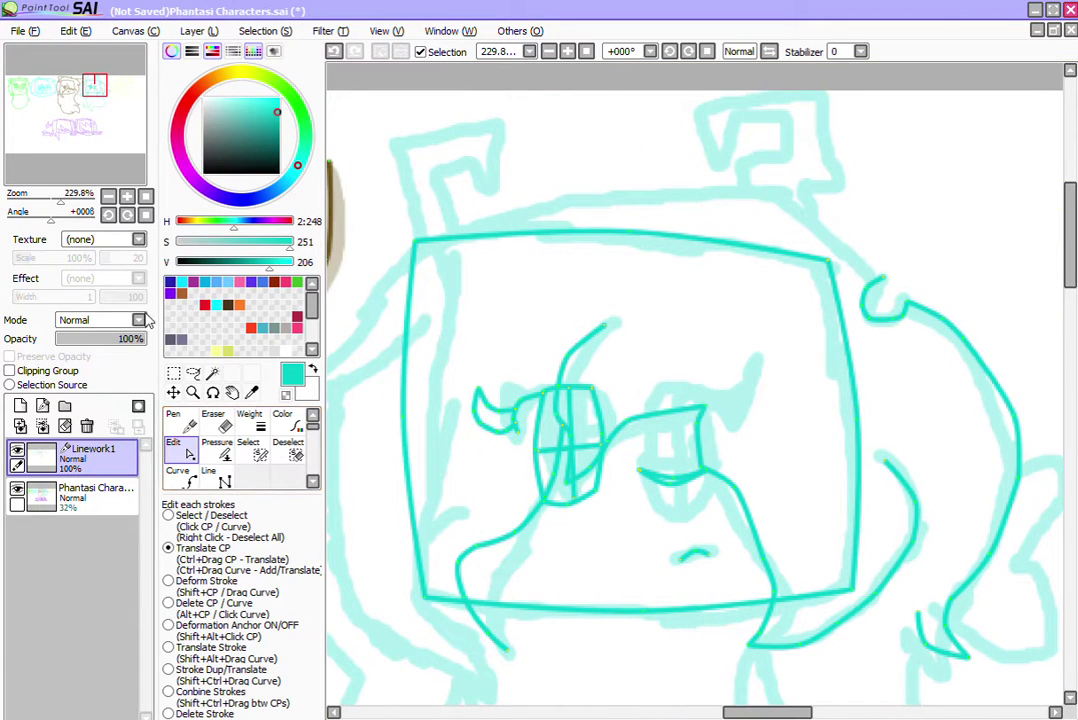
click(208, 476)
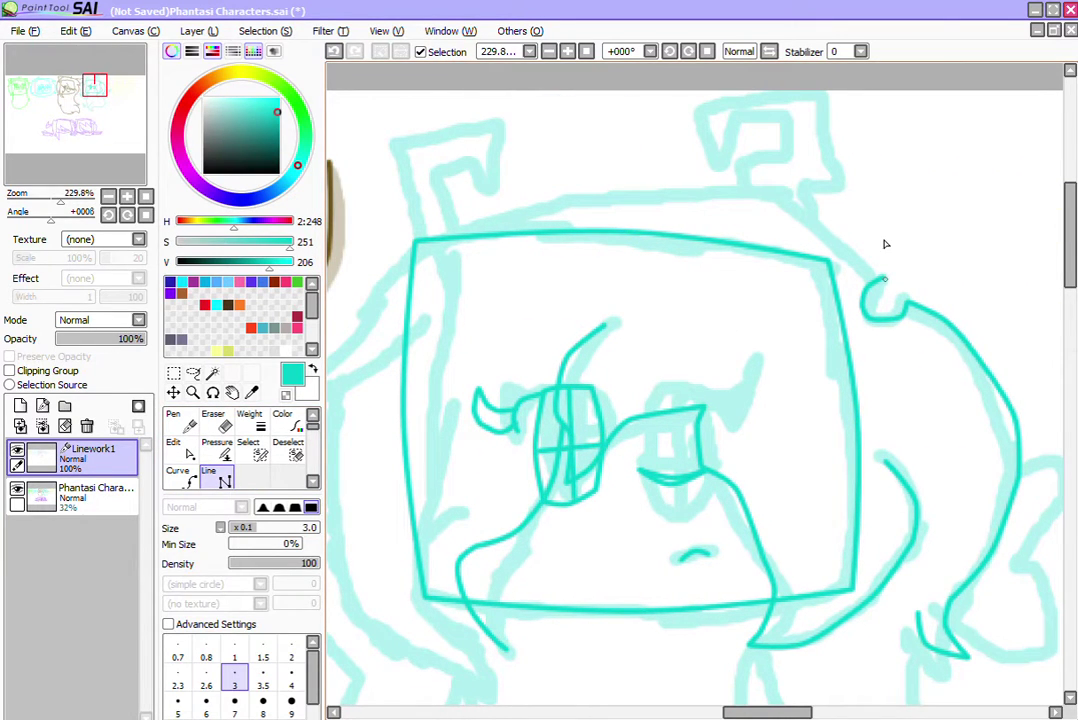
click(796, 197)
click(500, 206)
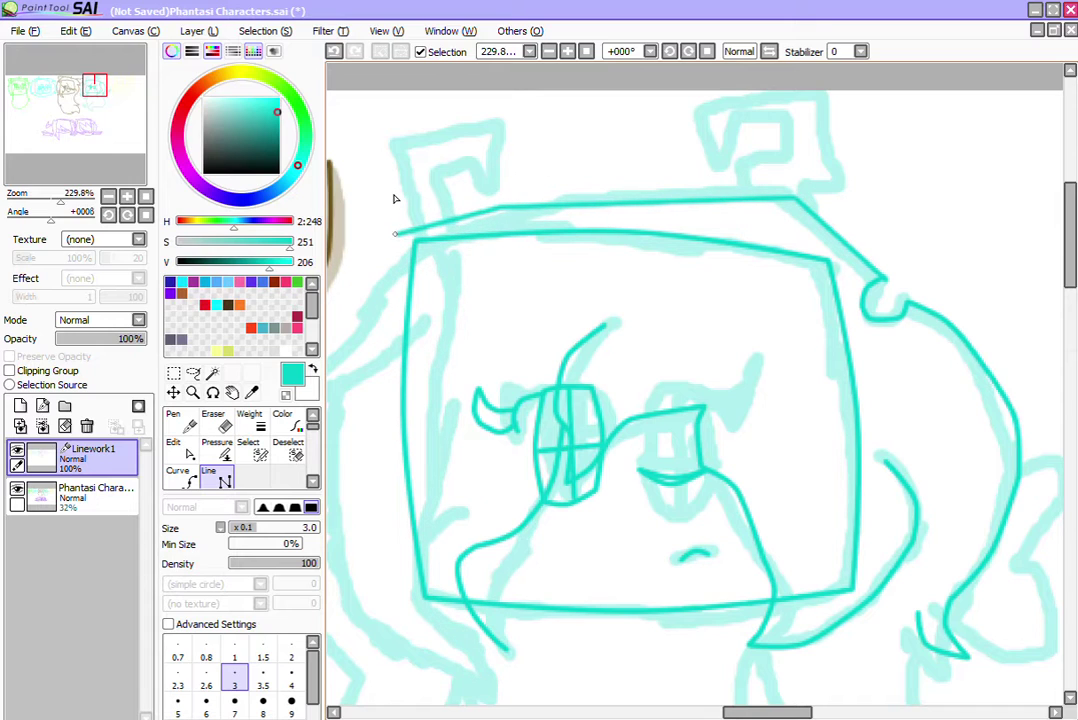
click(395, 234)
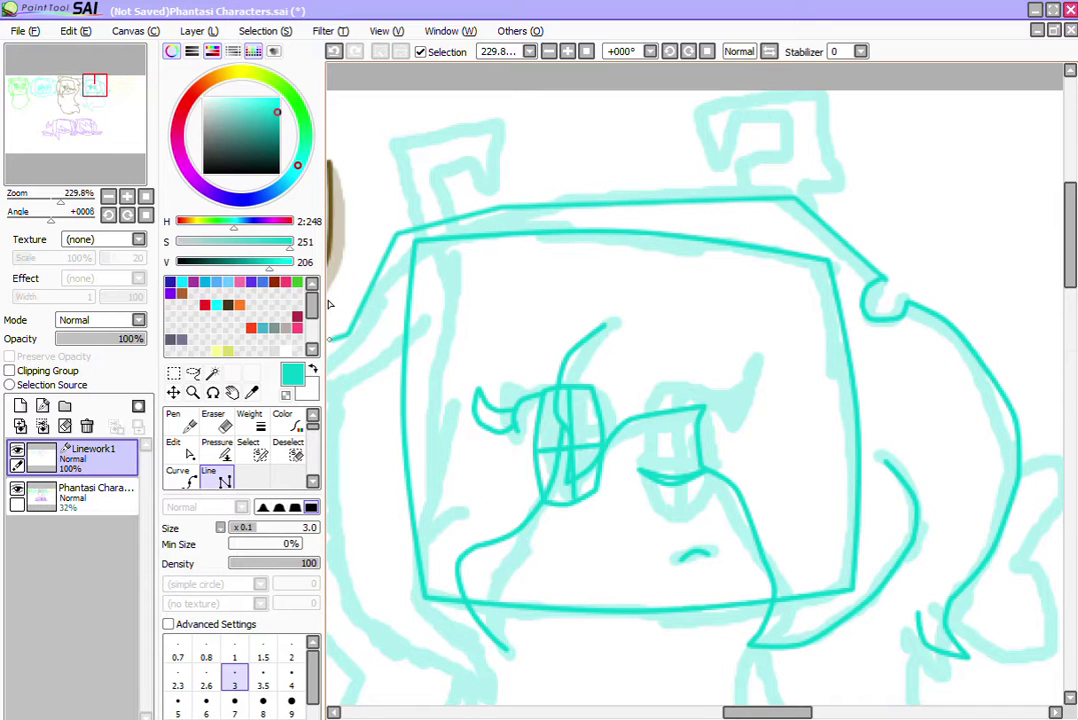
click(331, 339)
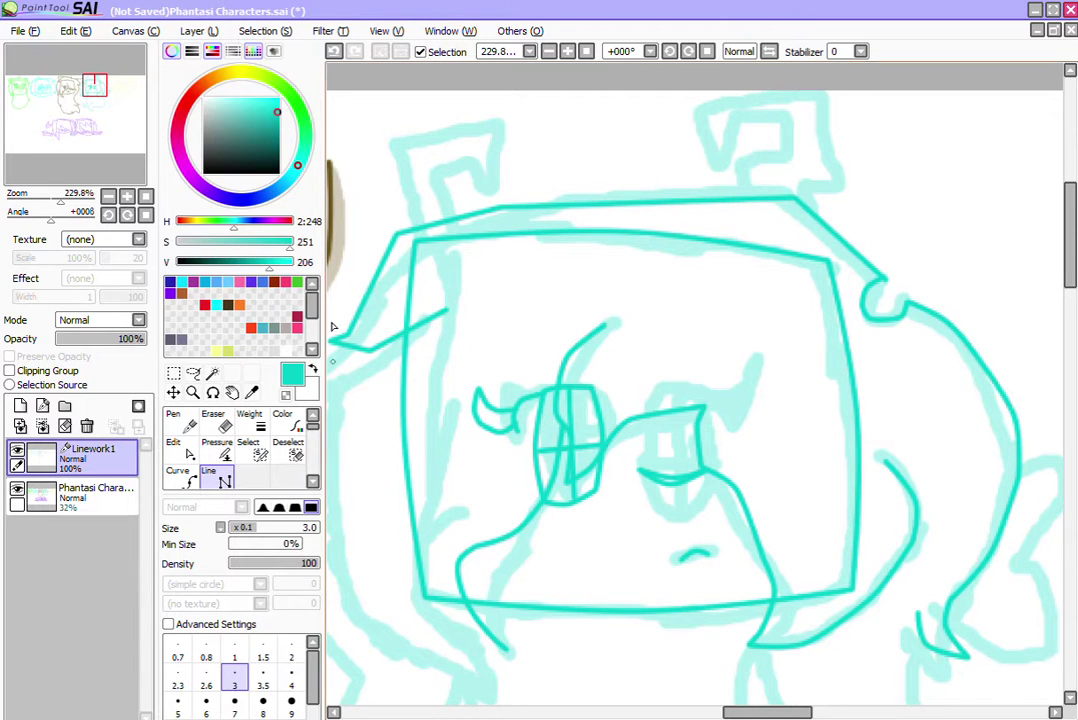
Step: Curve the top hair line, bending the left tuft and rounding both upper corners of the head
click(173, 442)
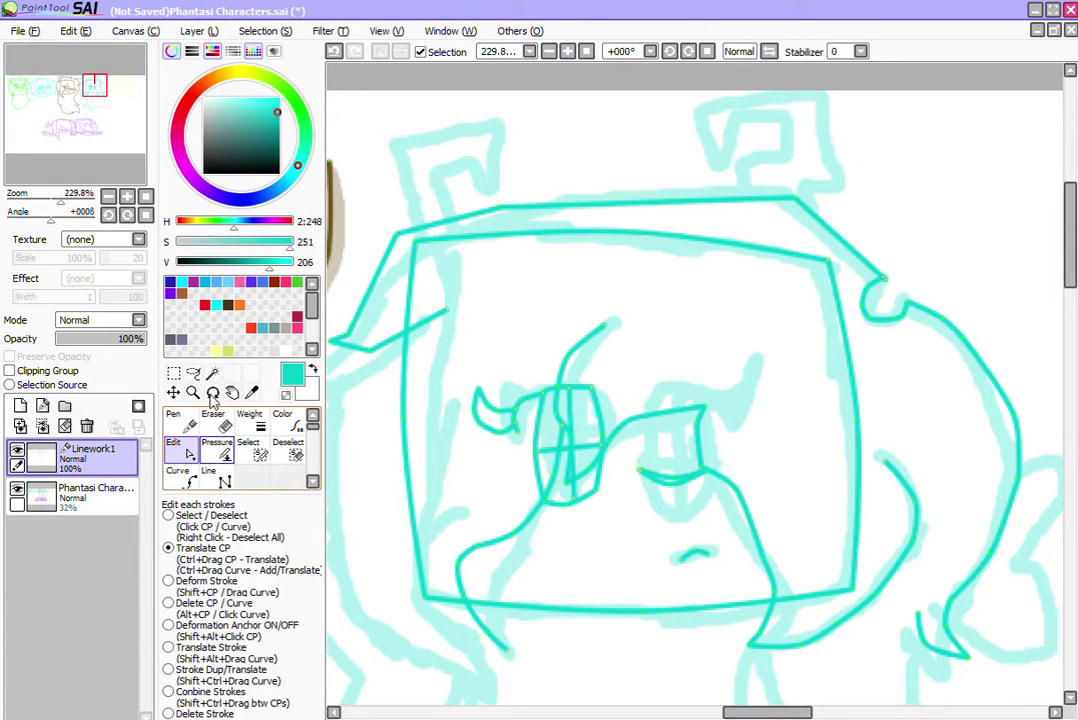
click(408, 301)
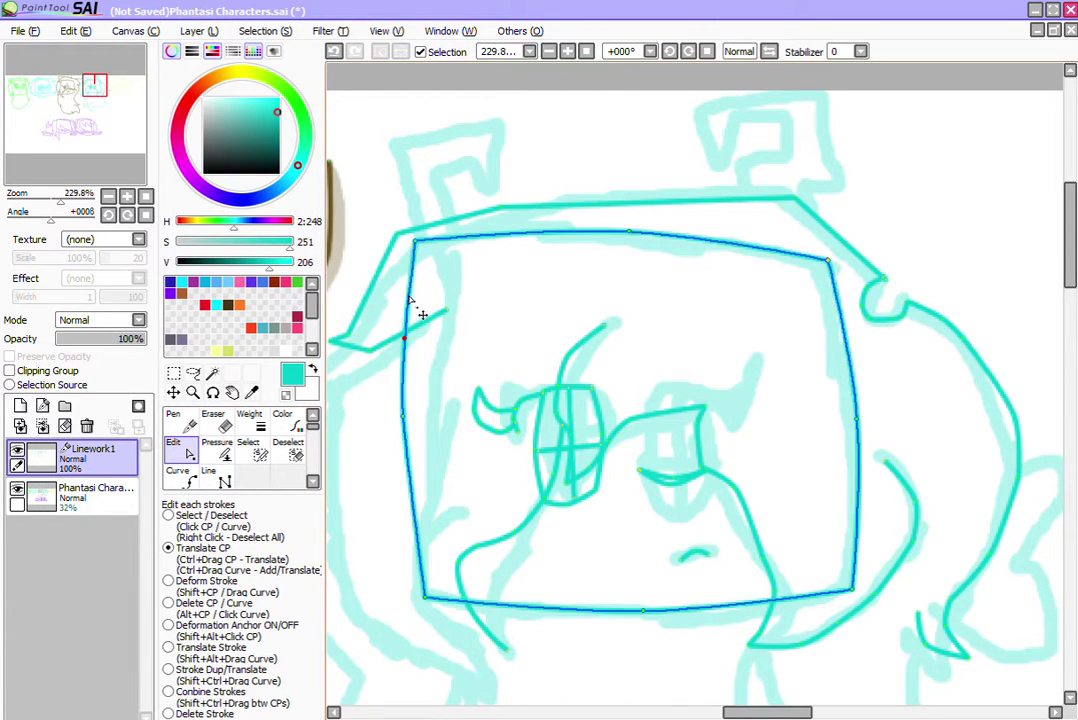
drag(410, 293, 407, 307)
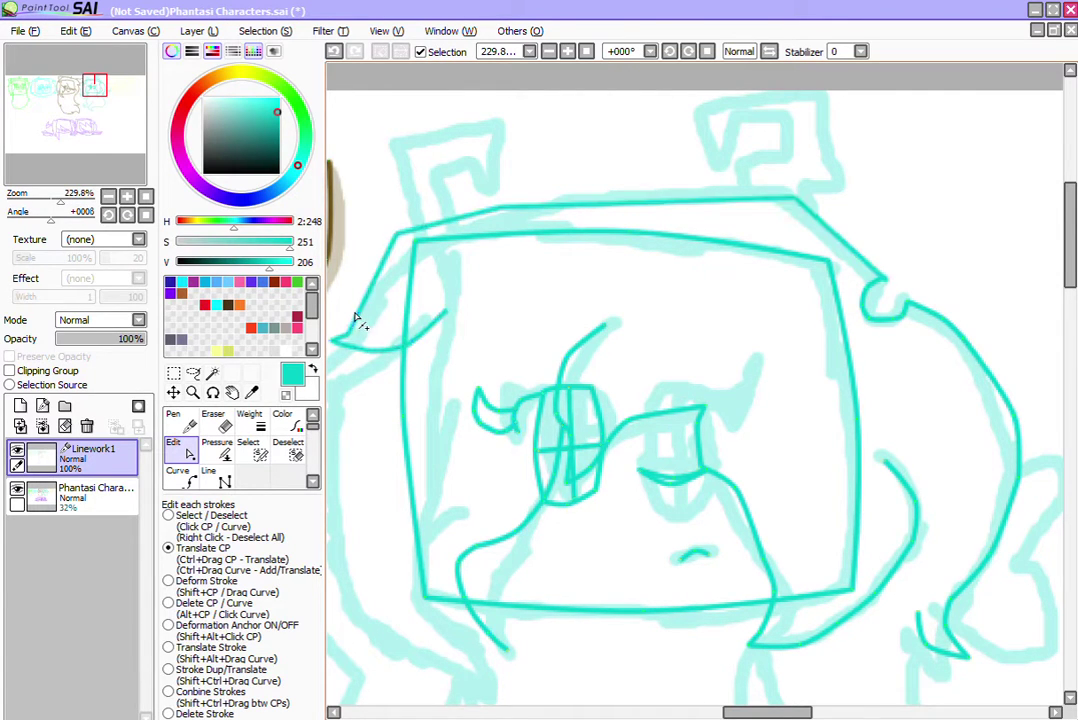
click(339, 304)
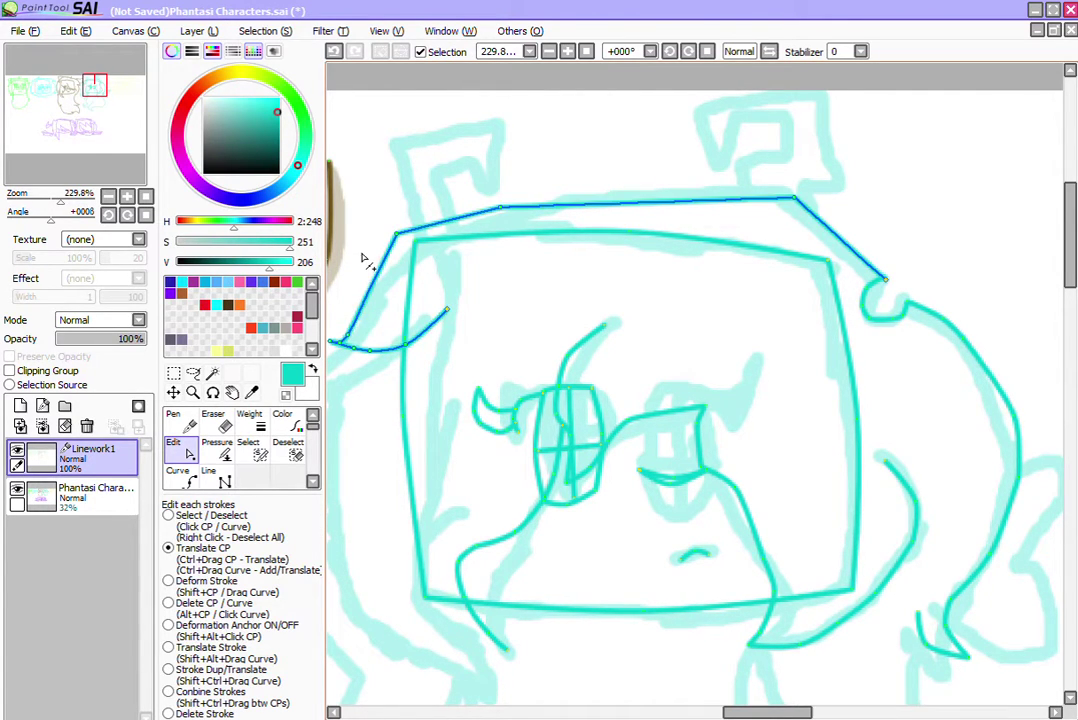
drag(361, 252, 341, 251)
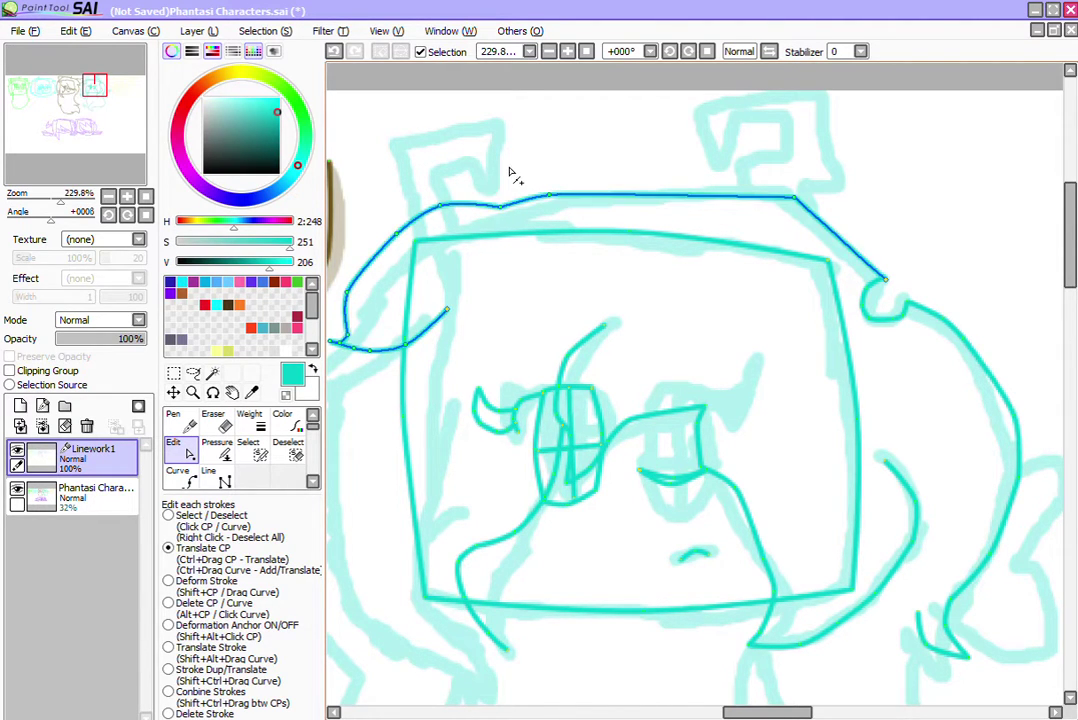
drag(496, 164, 496, 160)
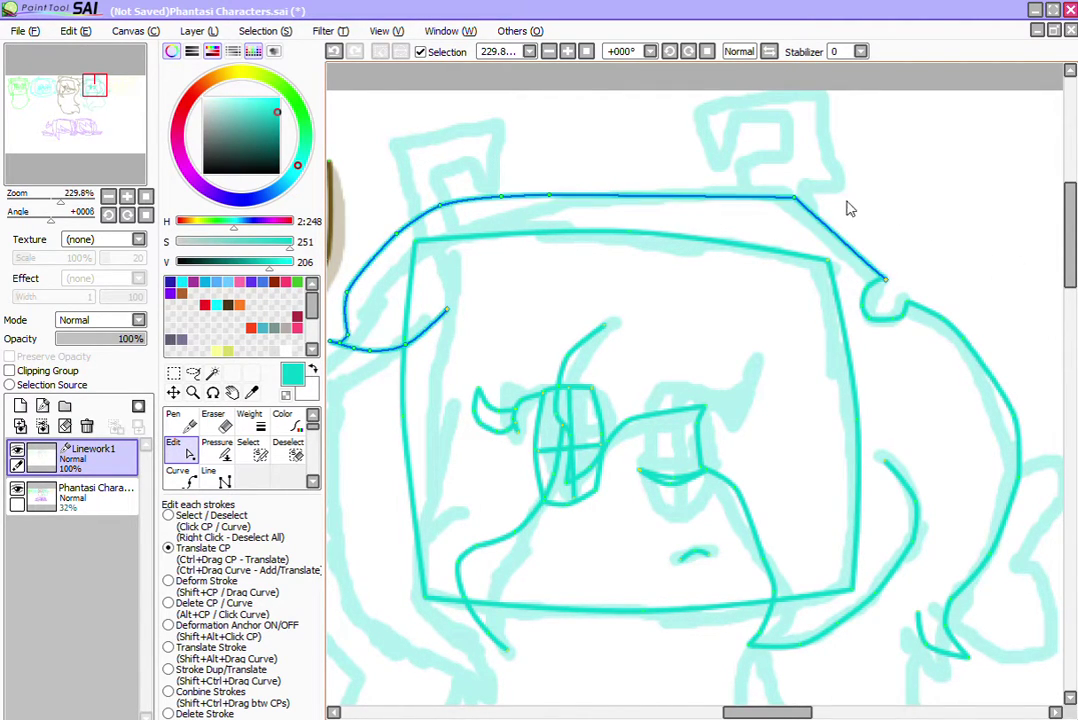
drag(847, 200, 855, 193)
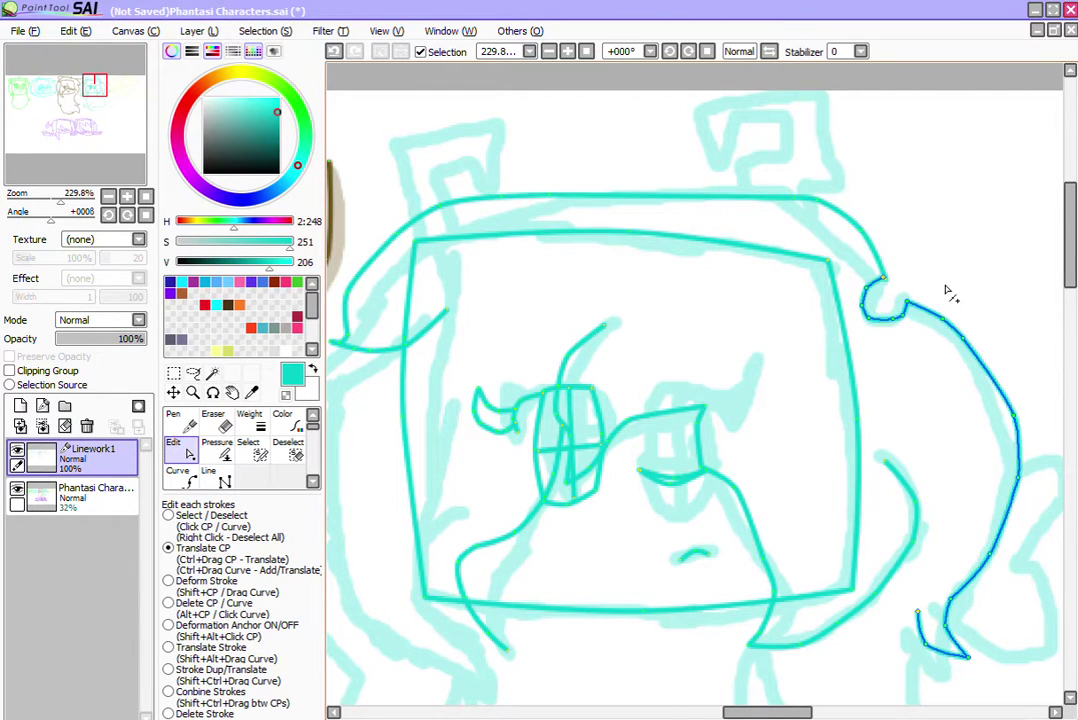
Step: Trace the outer left hair from under the left tuft down to a point below the face and join it to the left strand's tip
drag(806, 712, 774, 662)
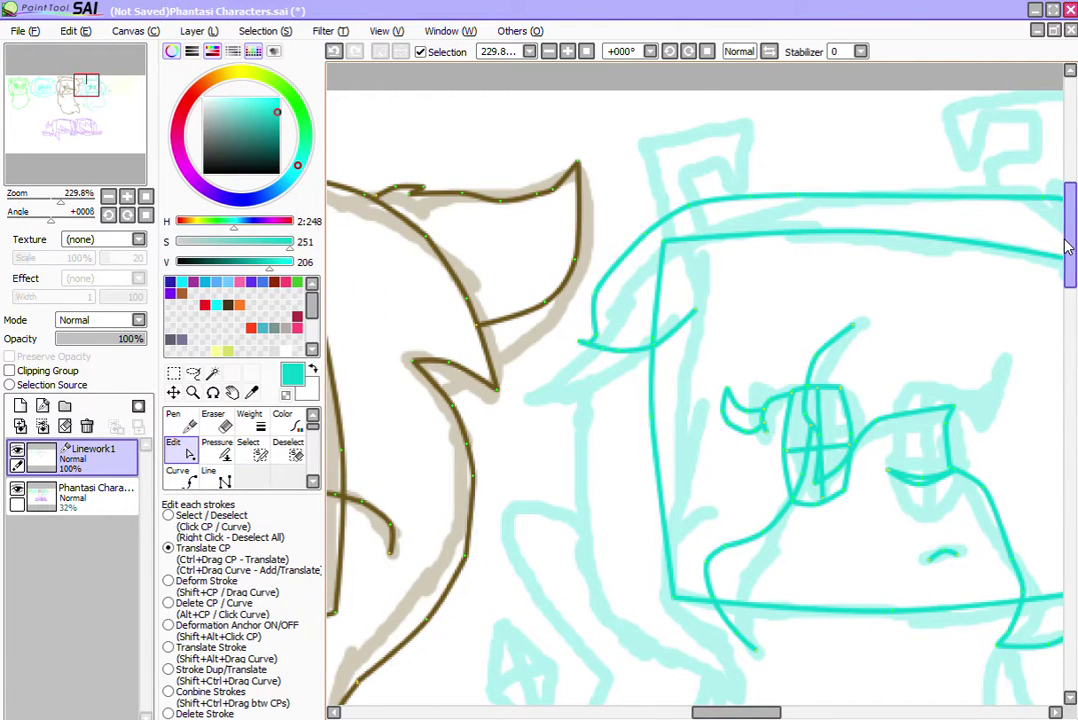
scroll(1070, 266, down, 4)
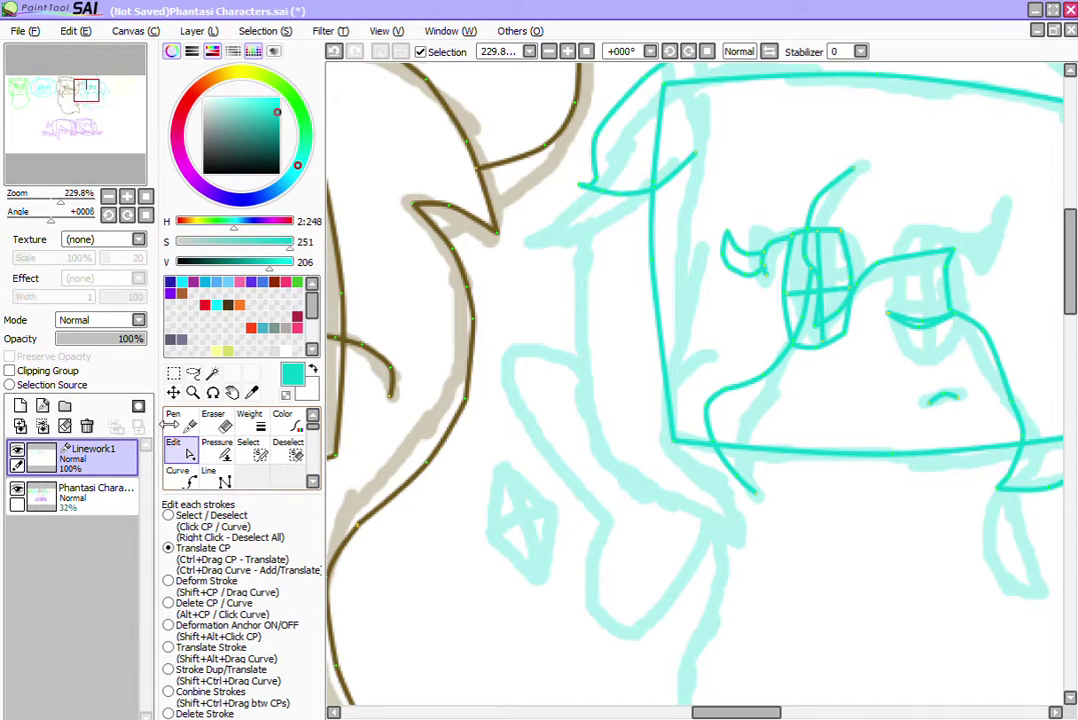
click(212, 476)
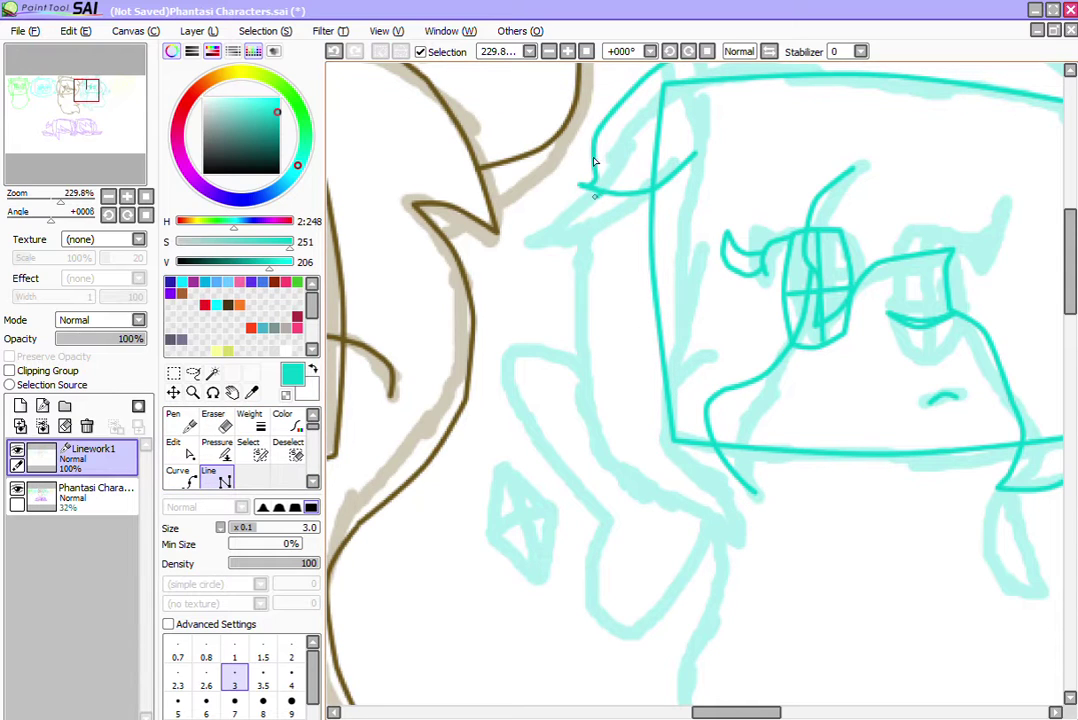
click(599, 193)
click(577, 225)
click(599, 457)
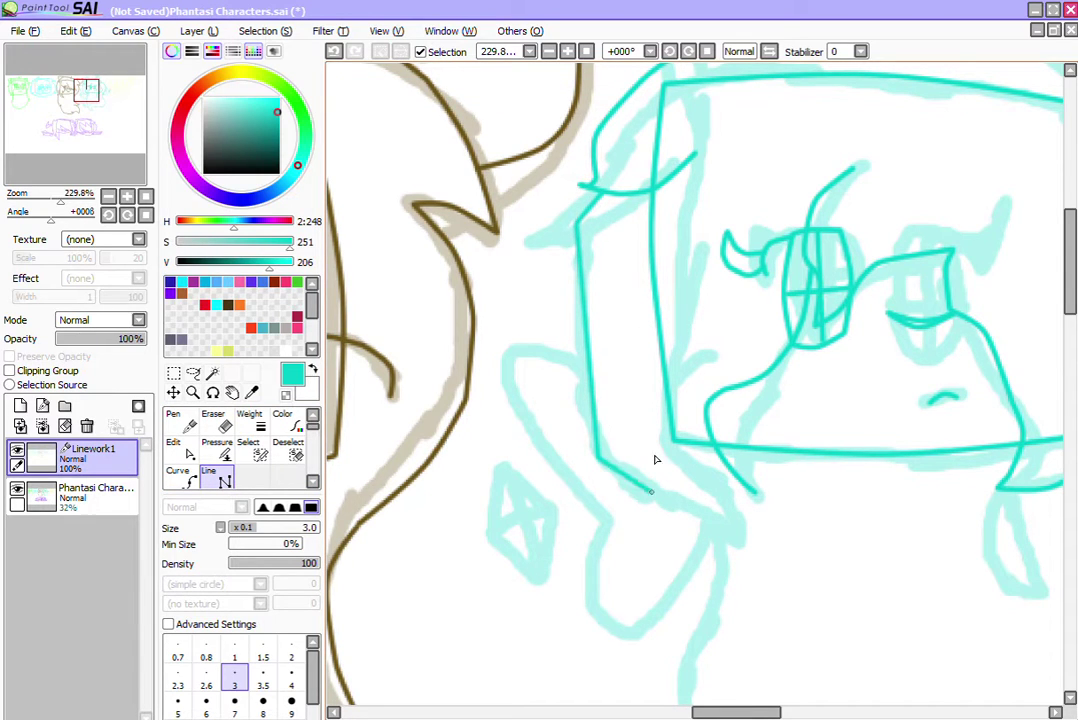
mouse_move(650, 491)
mouse_down()
mouse_move(692, 508)
mouse_move(712, 552)
mouse_move(723, 491)
mouse_up()
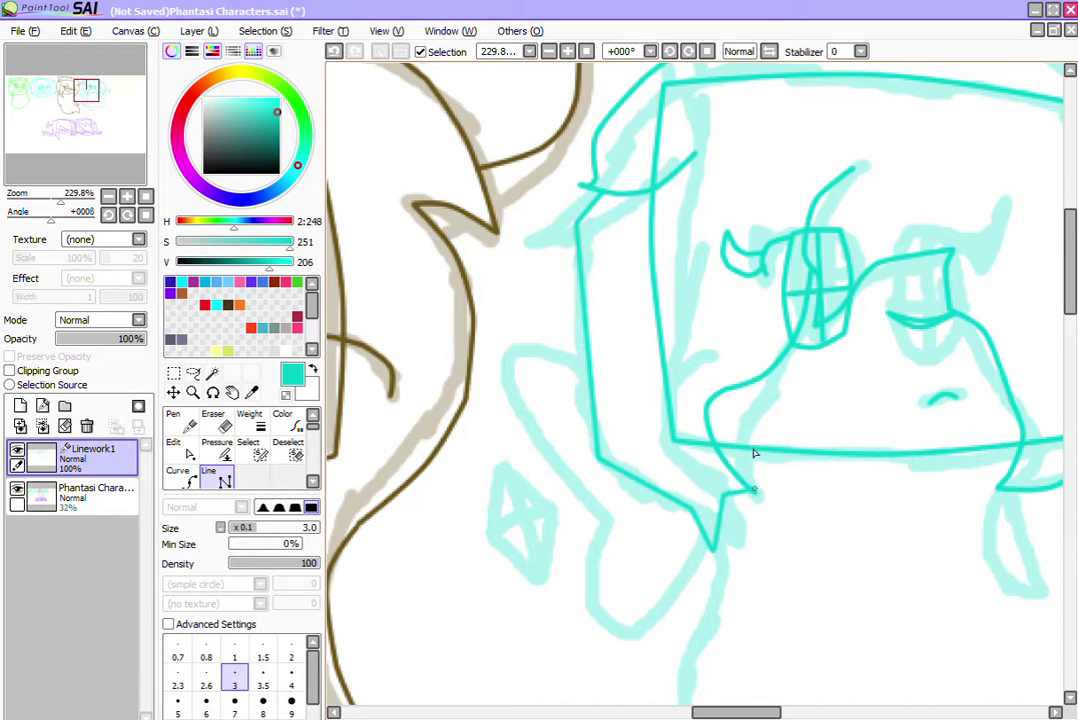
Step: Curve the outer left hair line, bowing its long side outward and shaping the pointed tip into a hooked lock
click(175, 446)
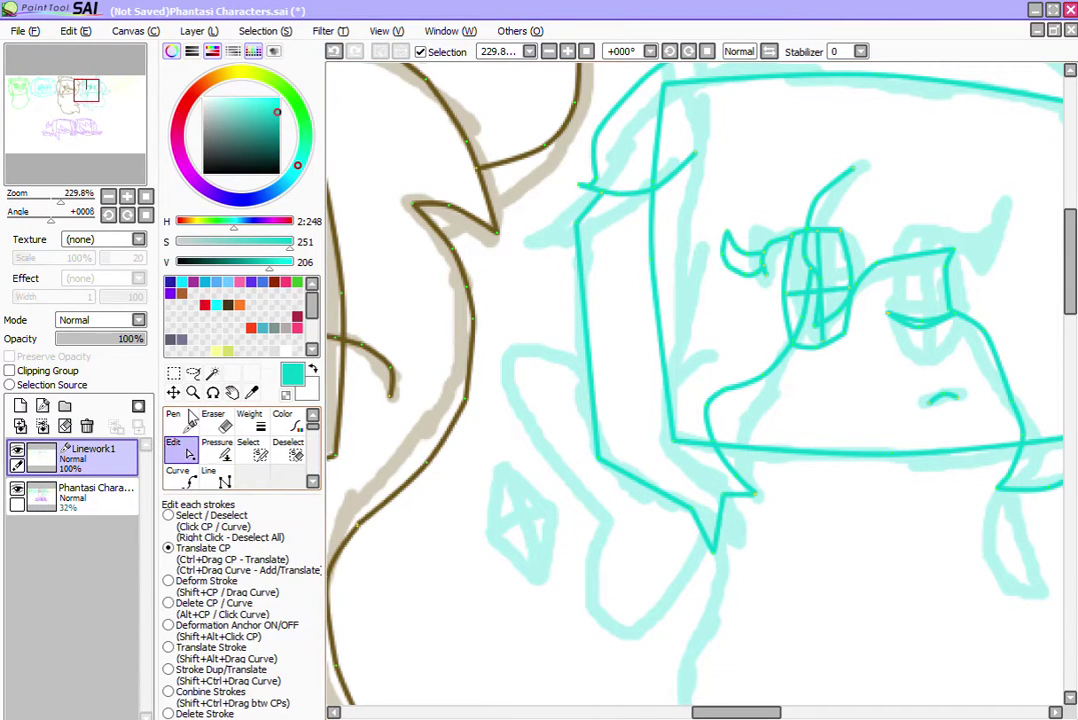
mouse_move(721, 481)
mouse_down()
mouse_move(748, 500)
mouse_move(727, 452)
mouse_move(753, 481)
mouse_move(759, 474)
mouse_up()
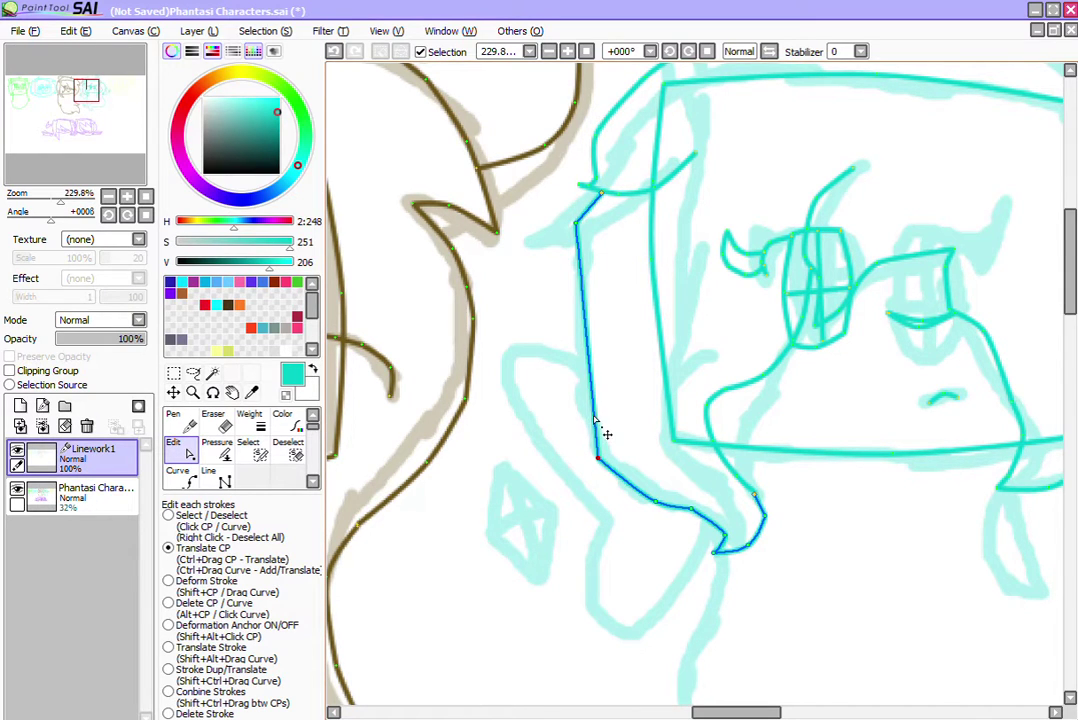
drag(593, 352, 561, 354)
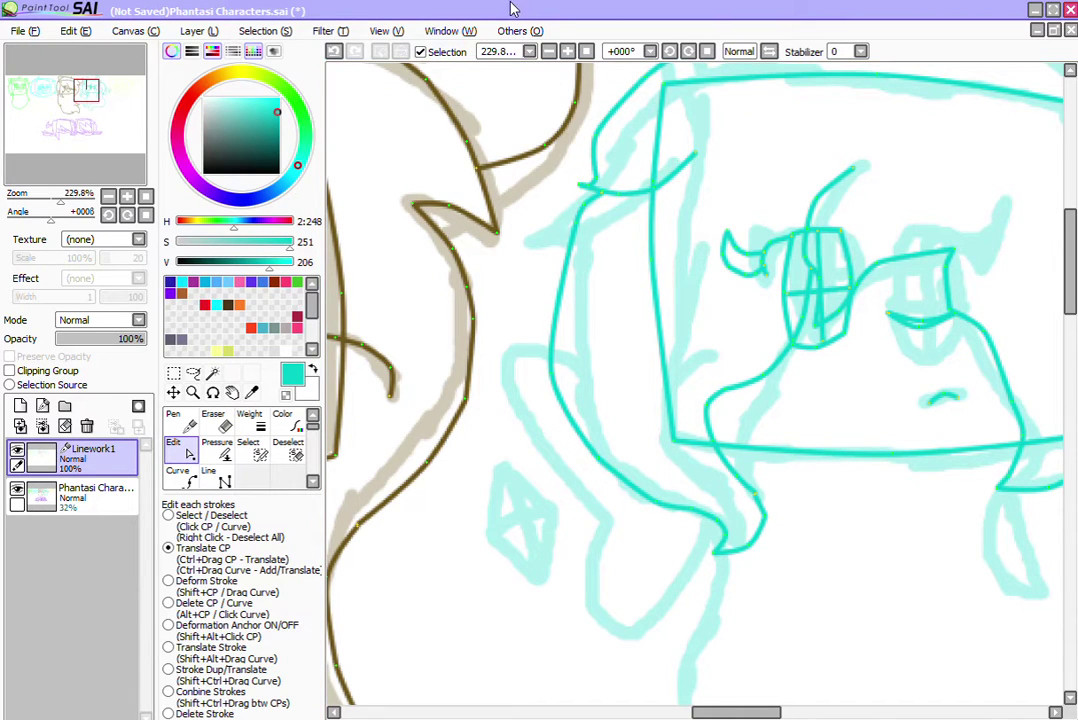
click(549, 51)
key(ctrl+minus)
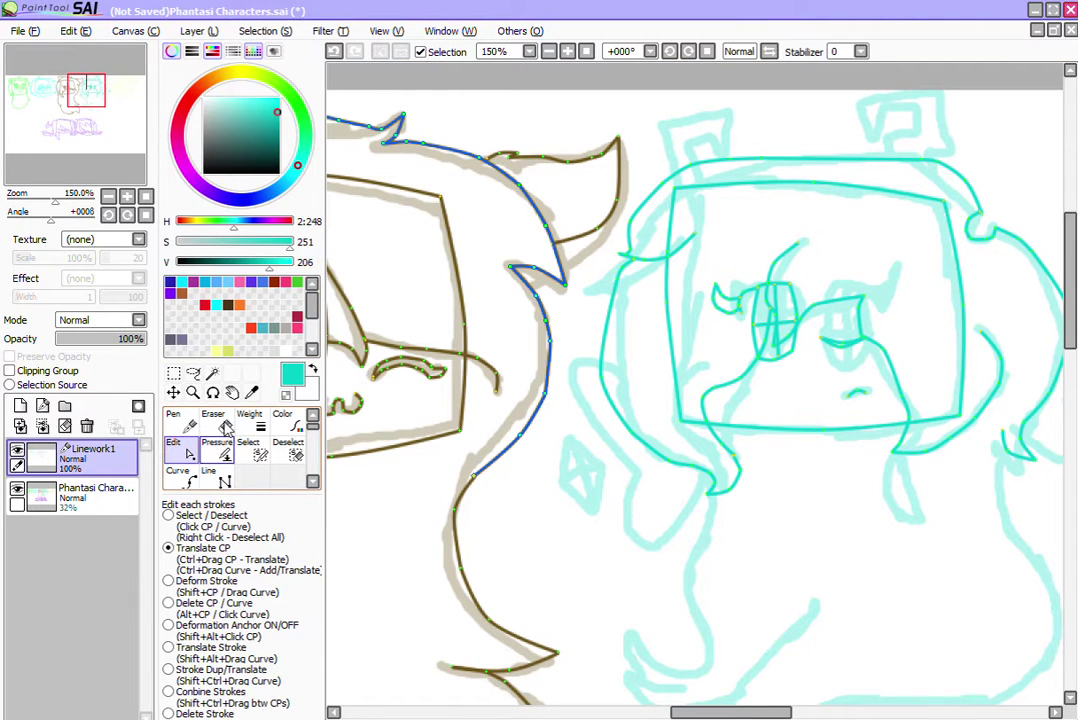
Step: Trace the left square spiral horn on the teal character's head with straight line segments
click(208, 476)
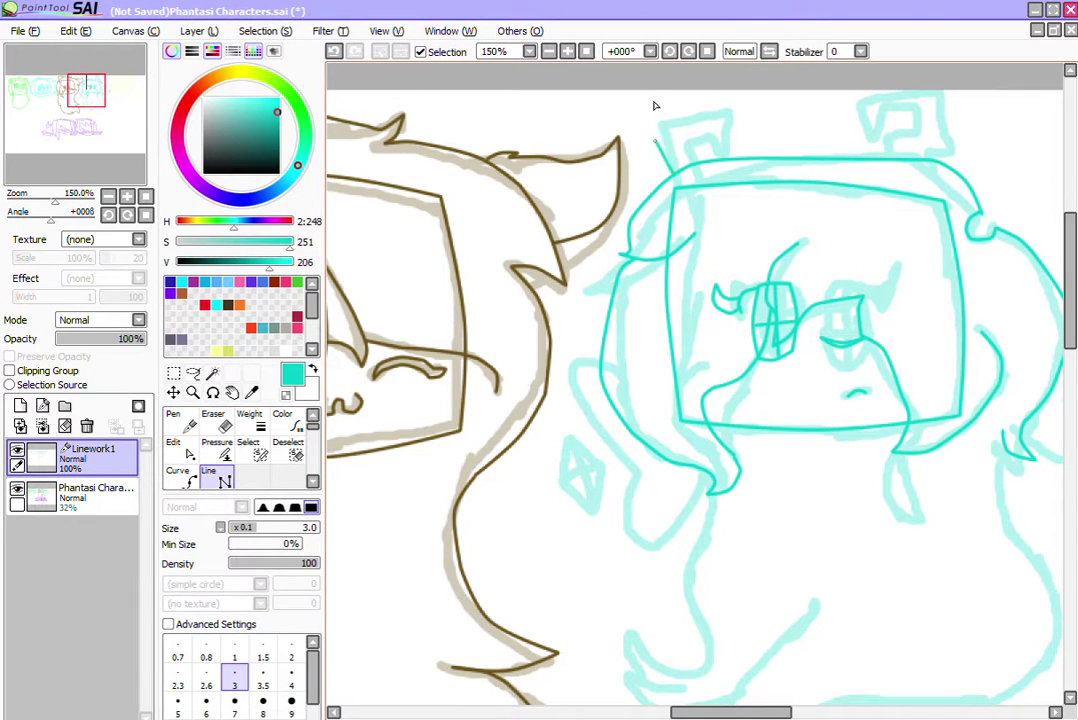
drag(660, 170, 703, 113)
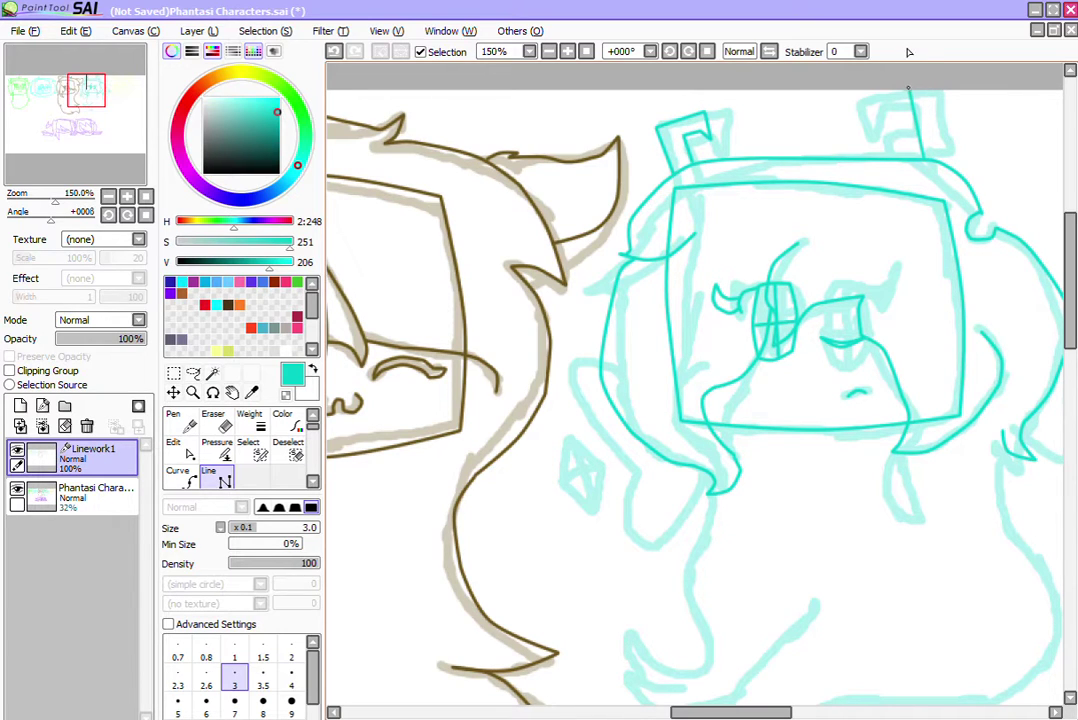
drag(916, 93, 855, 100)
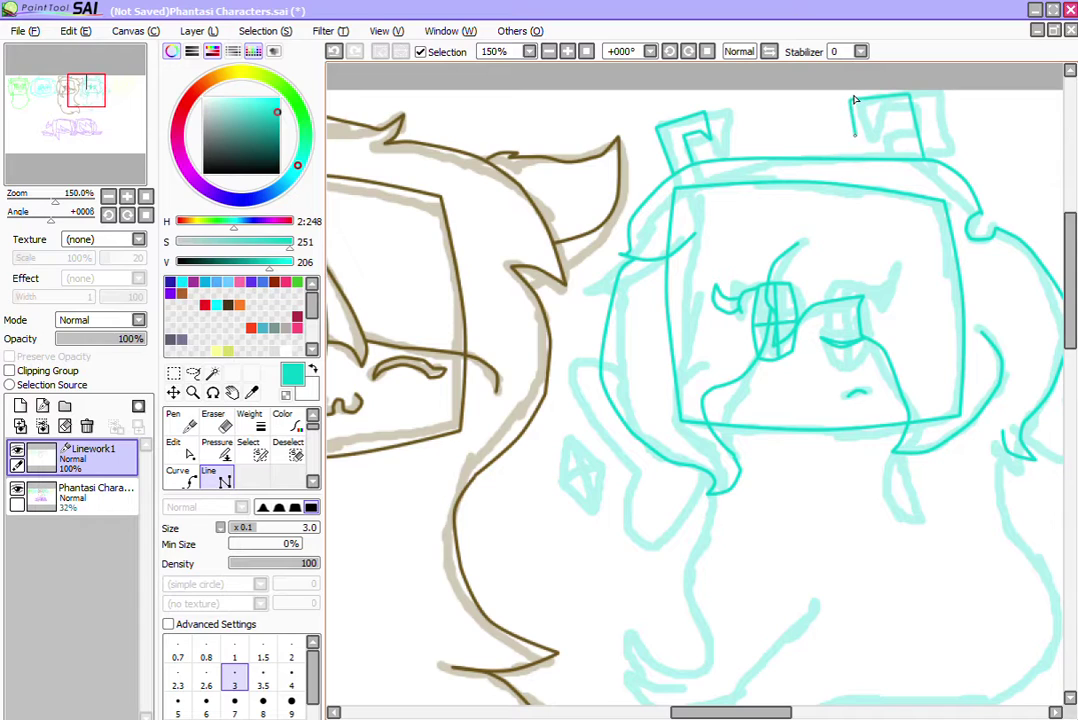
click(893, 117)
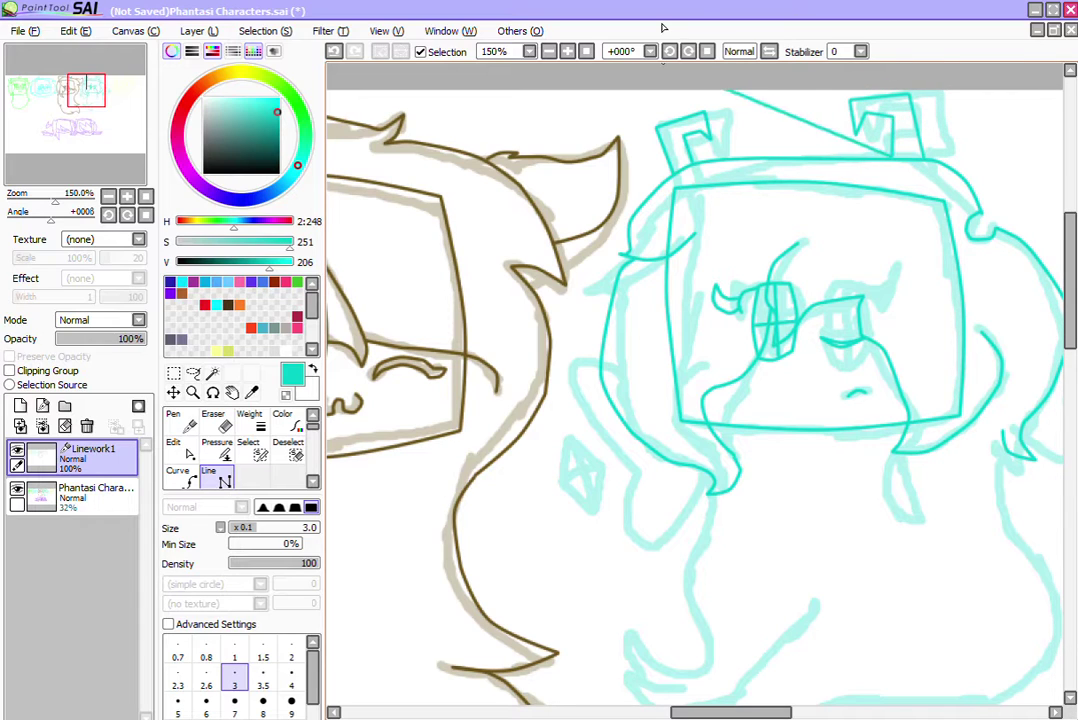
click(762, 150)
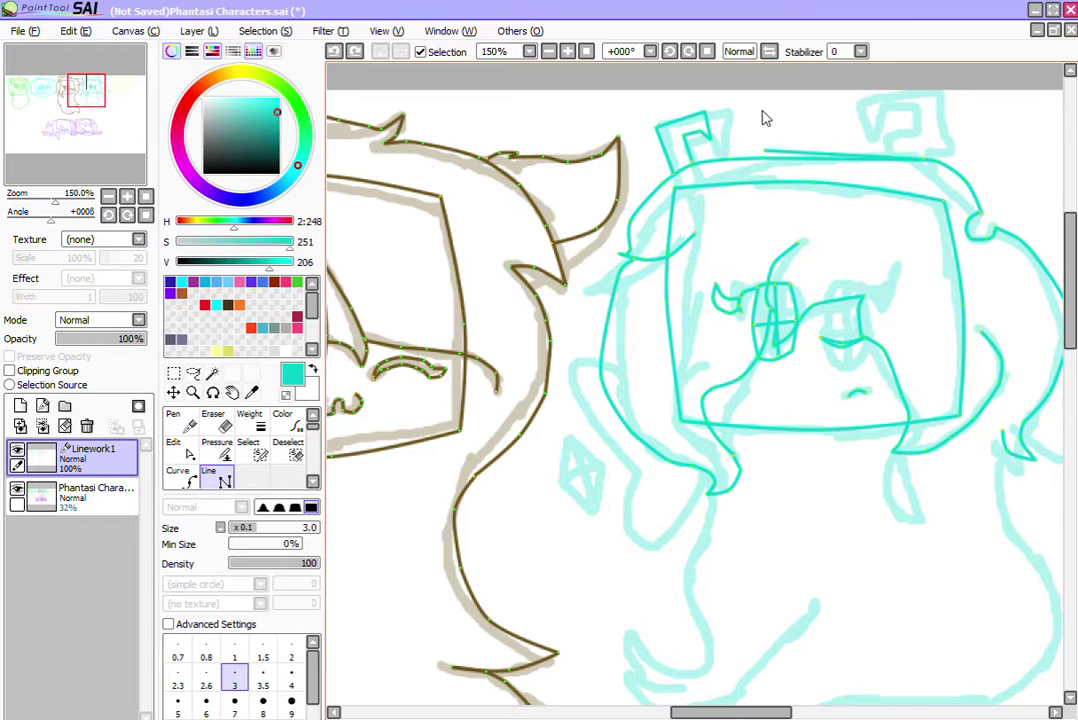
key(ctrl+z)
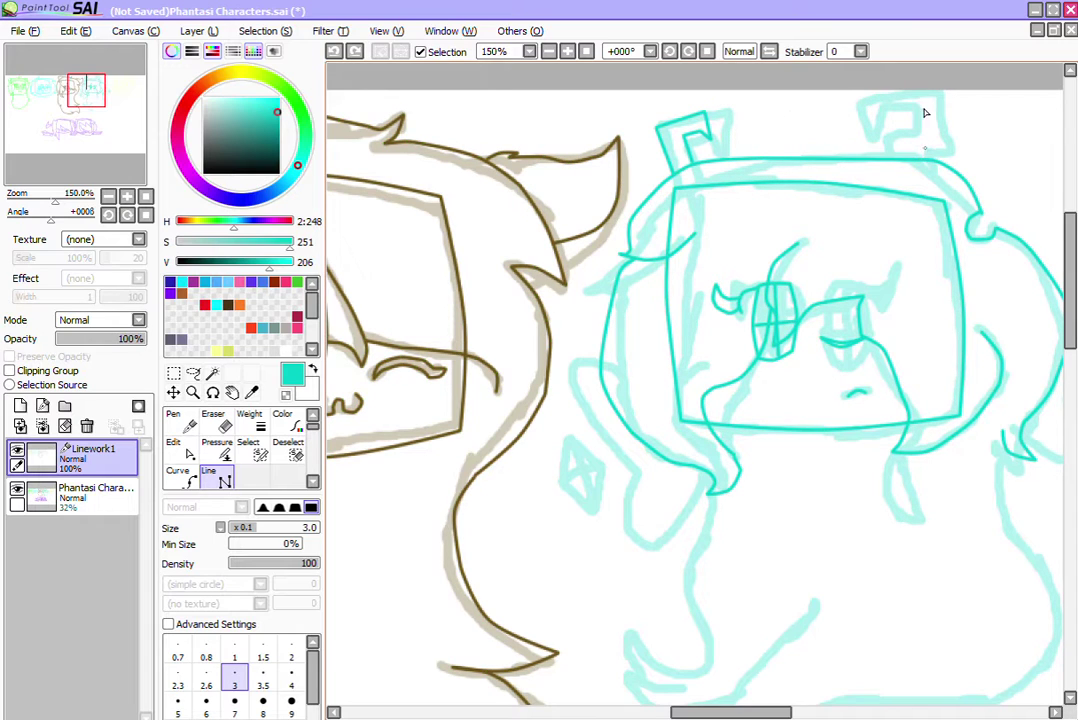
Step: Trace the right square spiral horn with straight segments, ending it on the top hair line
click(894, 124)
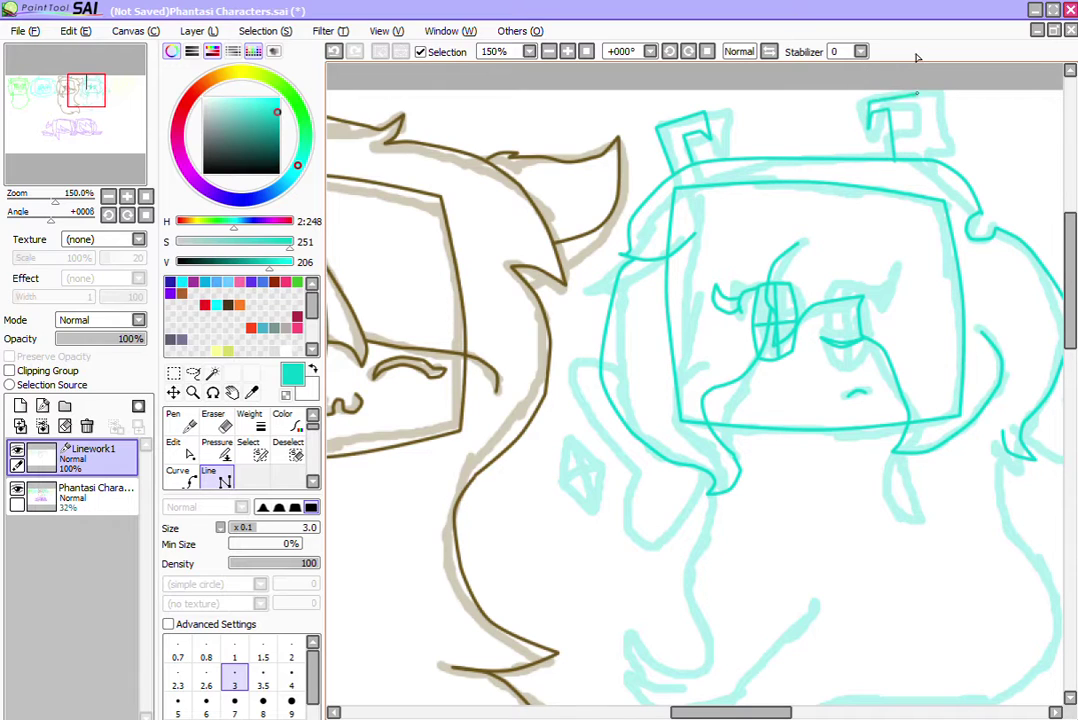
click(918, 98)
click(921, 155)
Step: Trace the small pointed strand below the face's lower right corner and bend its edges into curves
drag(743, 712, 779, 712)
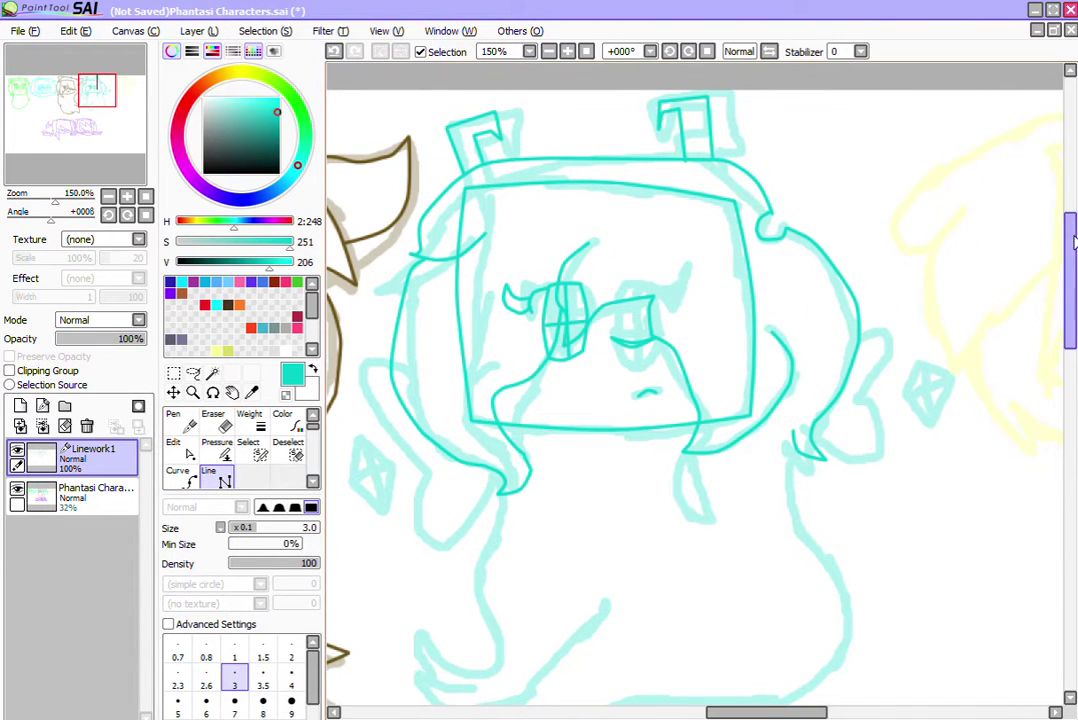
drag(1073, 240, 1073, 268)
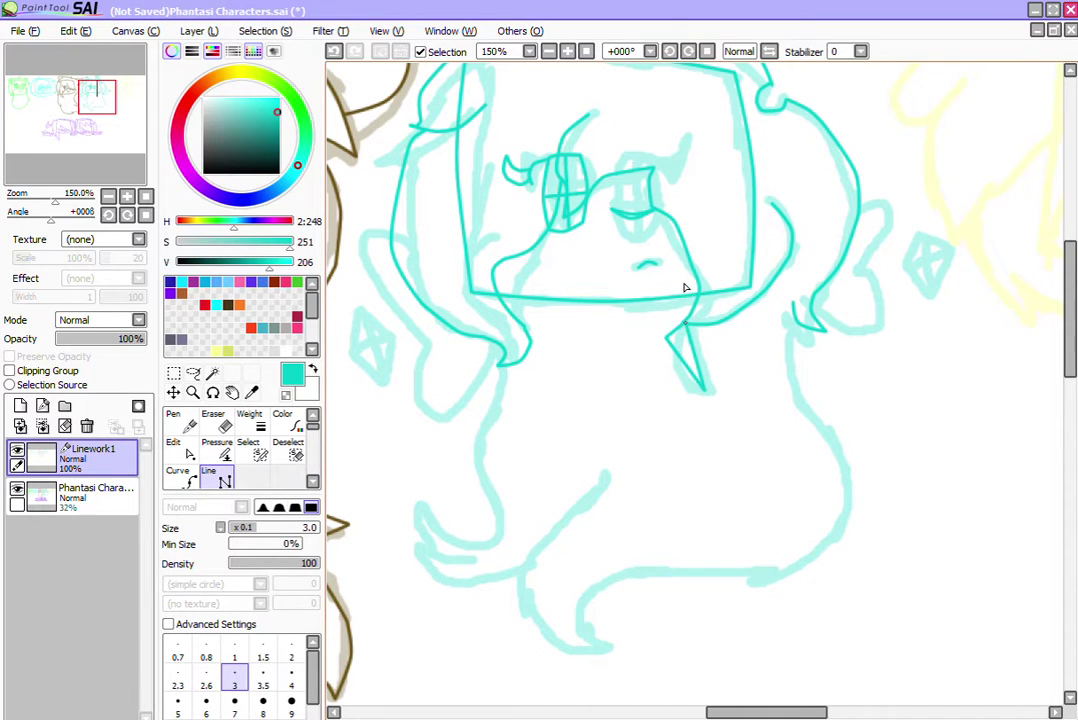
click(176, 447)
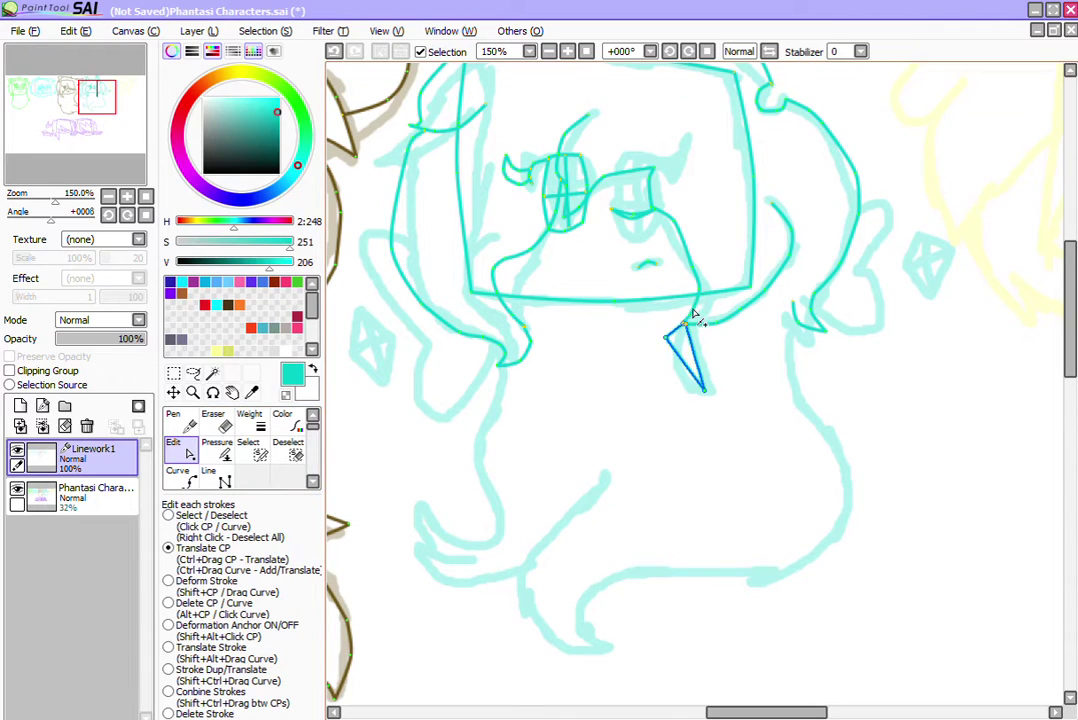
mouse_move(684, 314)
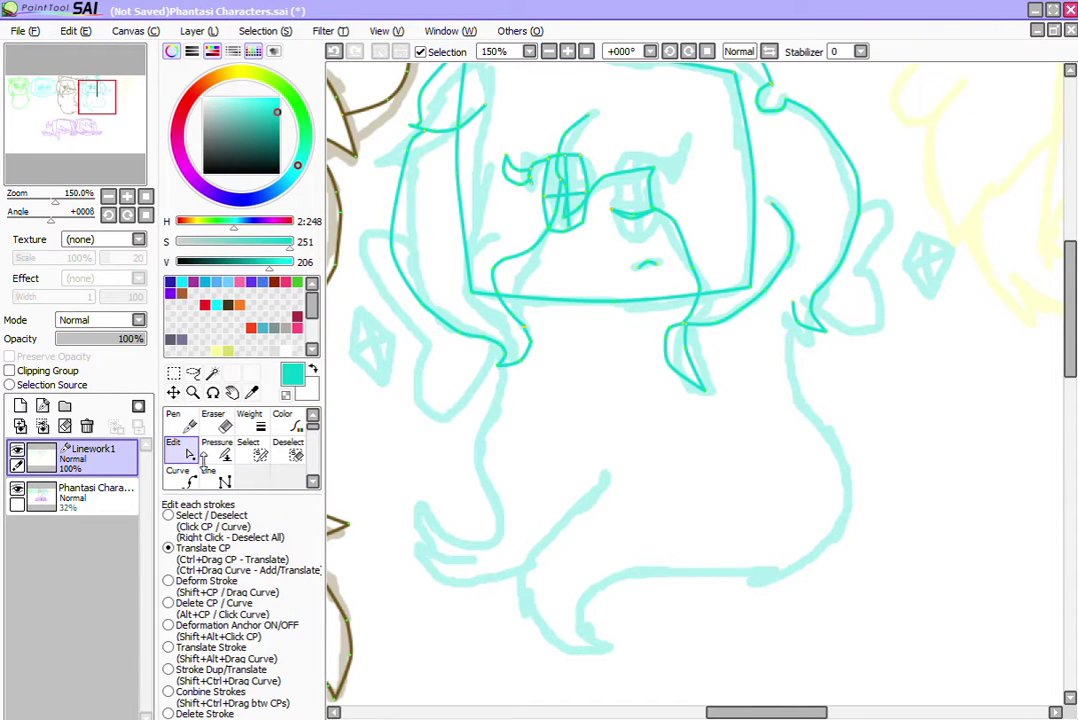
Step: Trace the body from the right hair lock down the right side, along the underside, around the pointed tail tip and up the inner diagonal
click(210, 476)
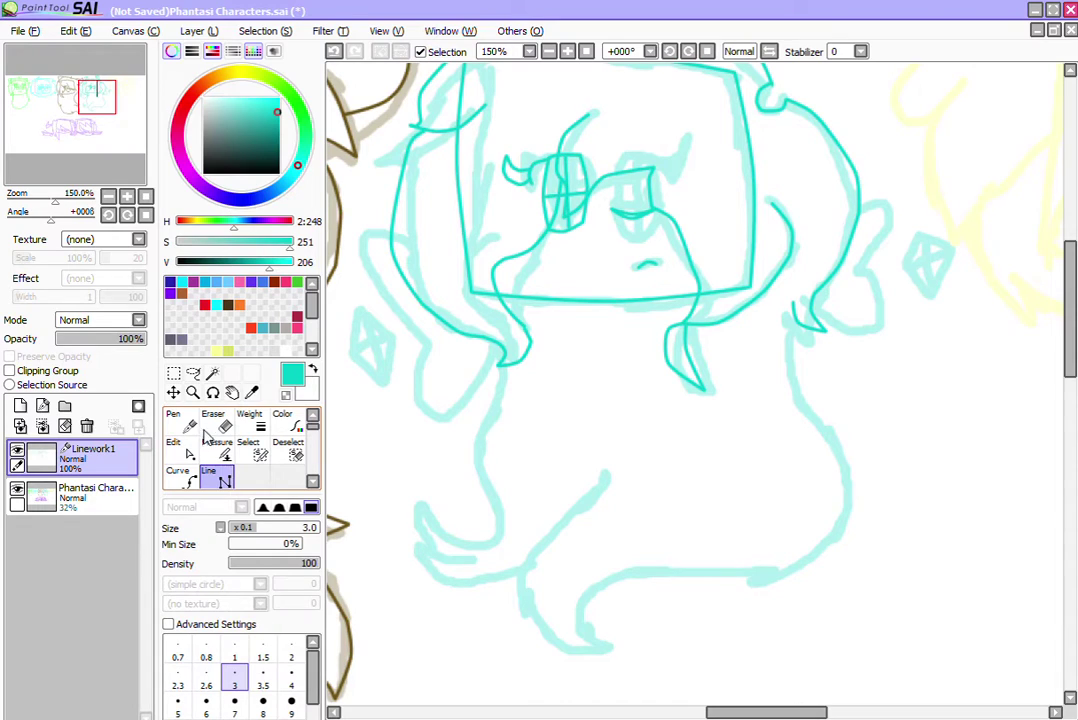
click(779, 313)
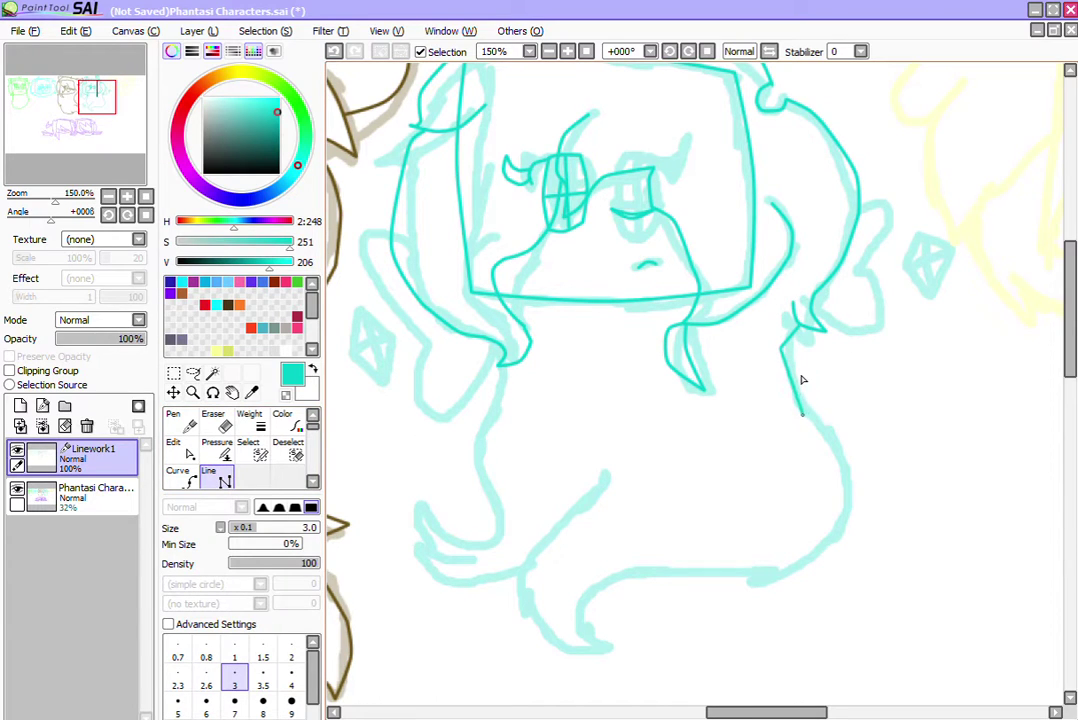
click(828, 413)
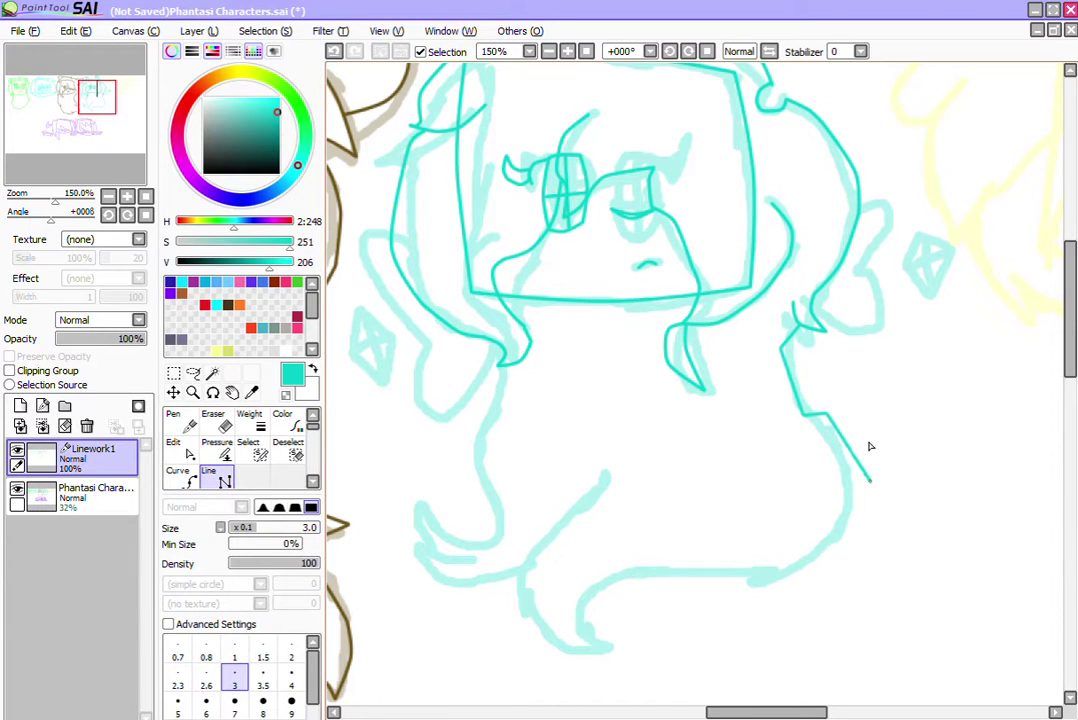
click(870, 482)
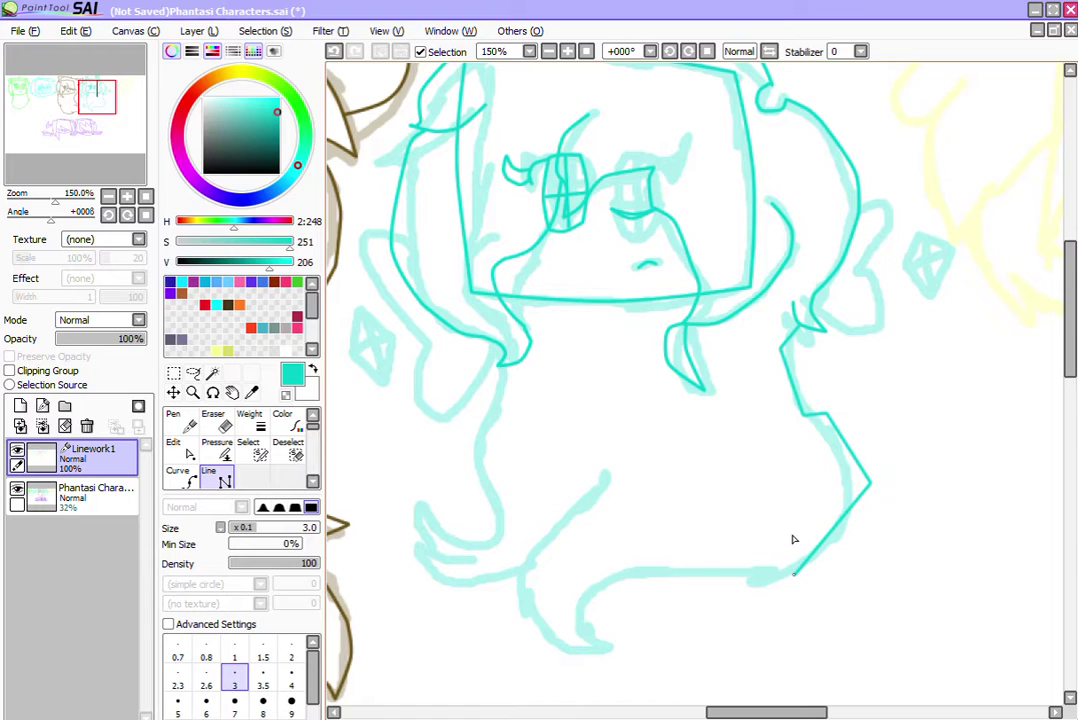
click(794, 574)
click(600, 586)
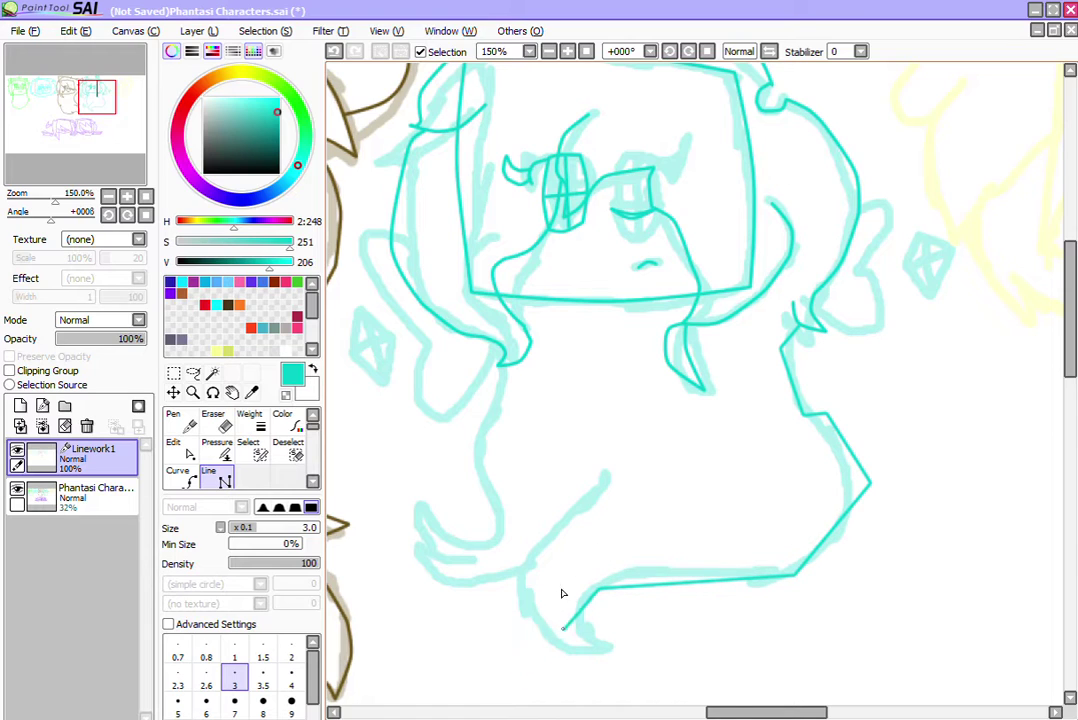
click(577, 613)
click(615, 643)
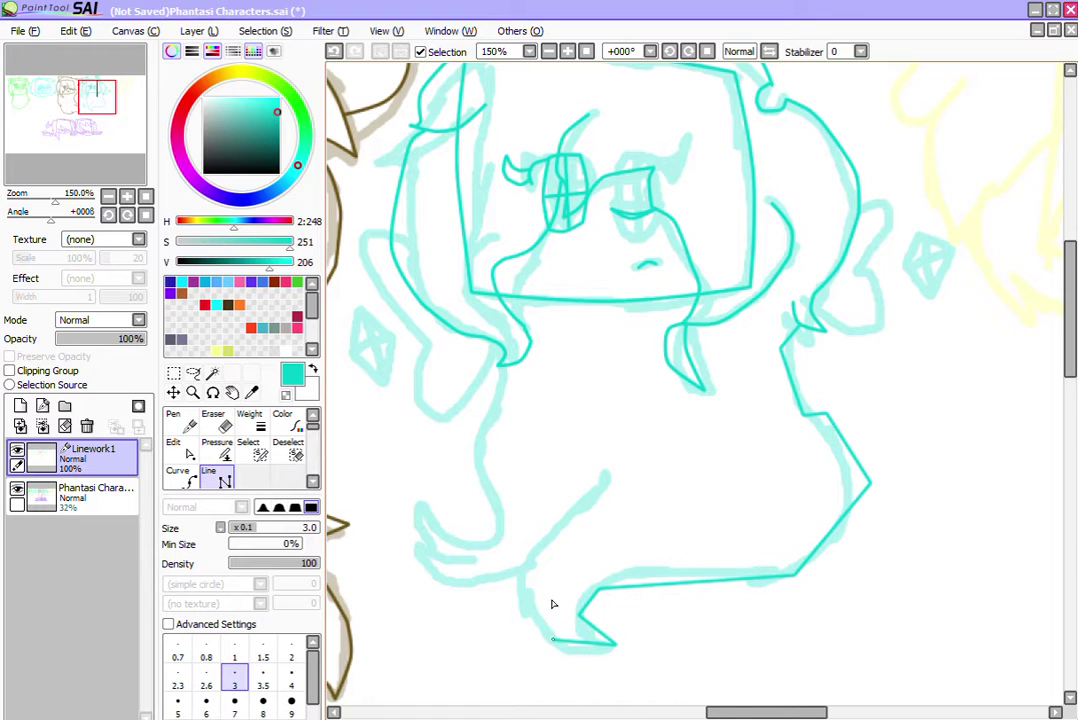
click(542, 638)
click(512, 576)
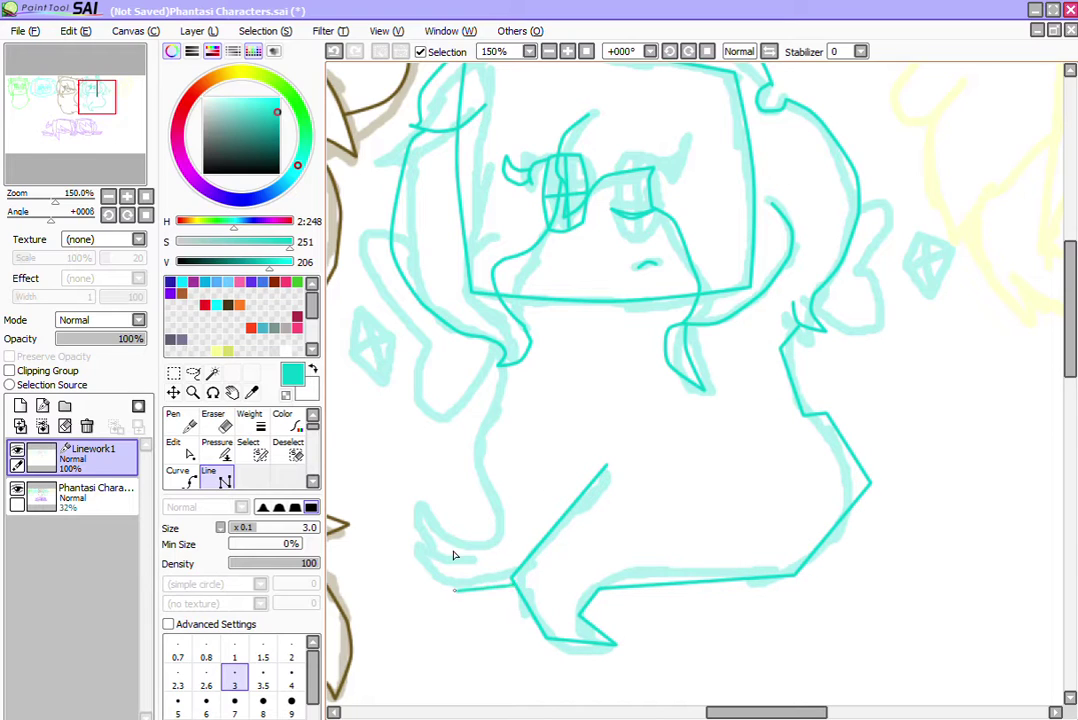
Step: Trace the forked tip at the body's lower left and continue up the left side to the left hair strand
click(435, 590)
click(410, 556)
click(434, 563)
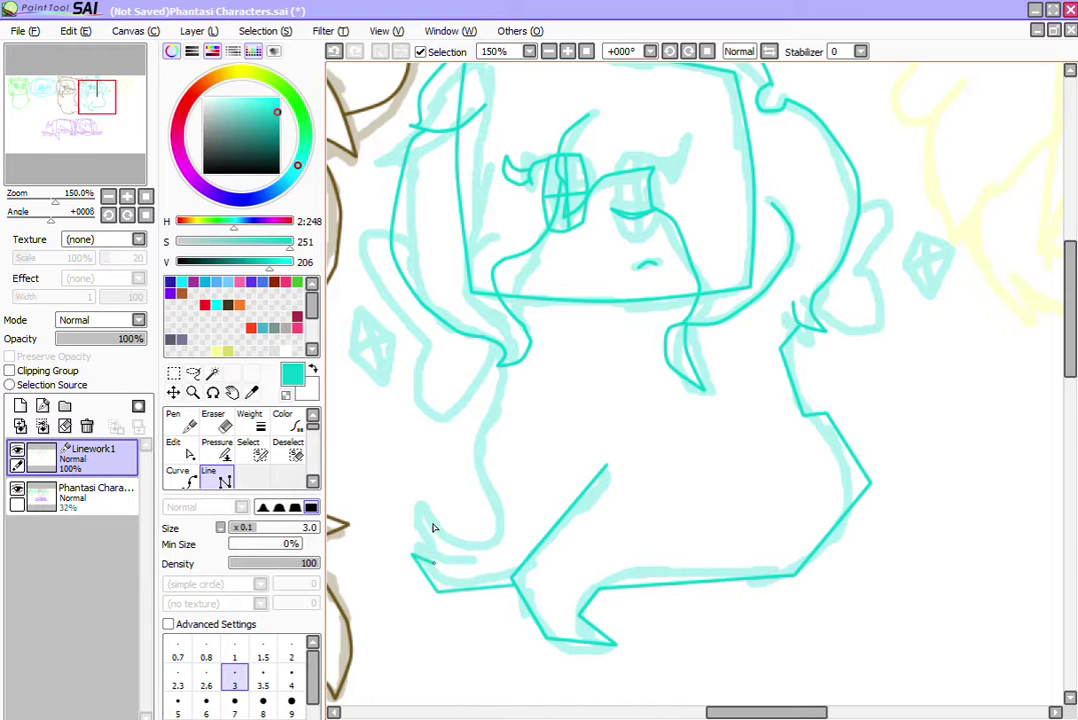
click(485, 562)
click(435, 565)
click(409, 528)
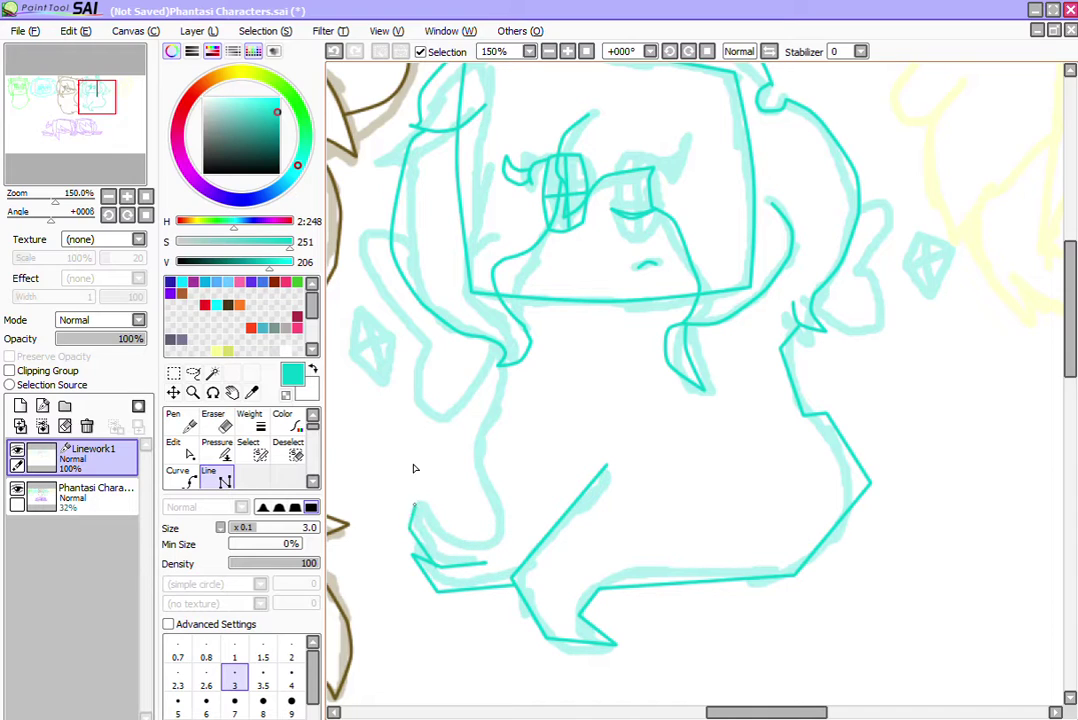
click(418, 502)
click(500, 521)
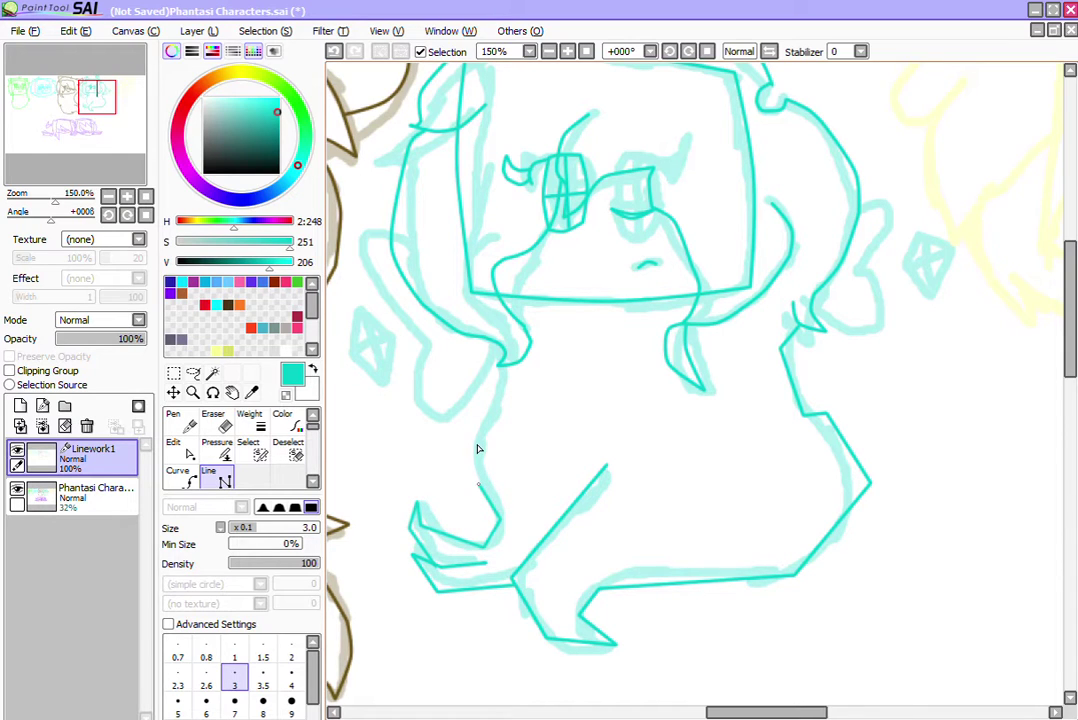
click(480, 476)
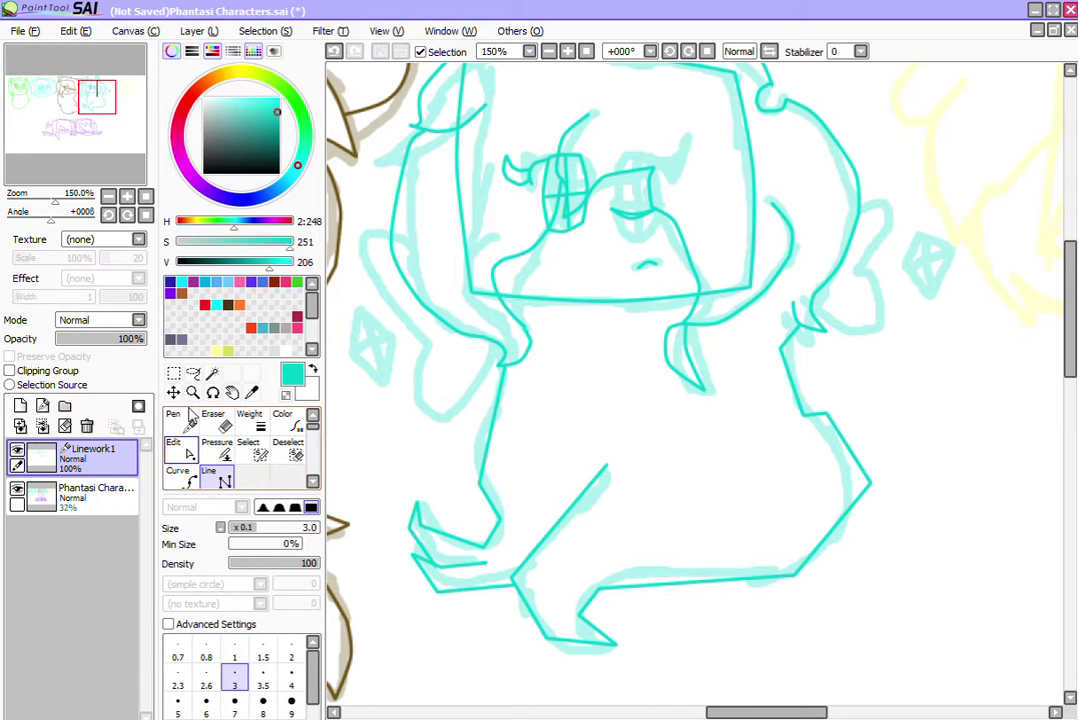
Step: Curve the traced body outline, rounding its left side, forked tip, tail, underside and right side
click(174, 446)
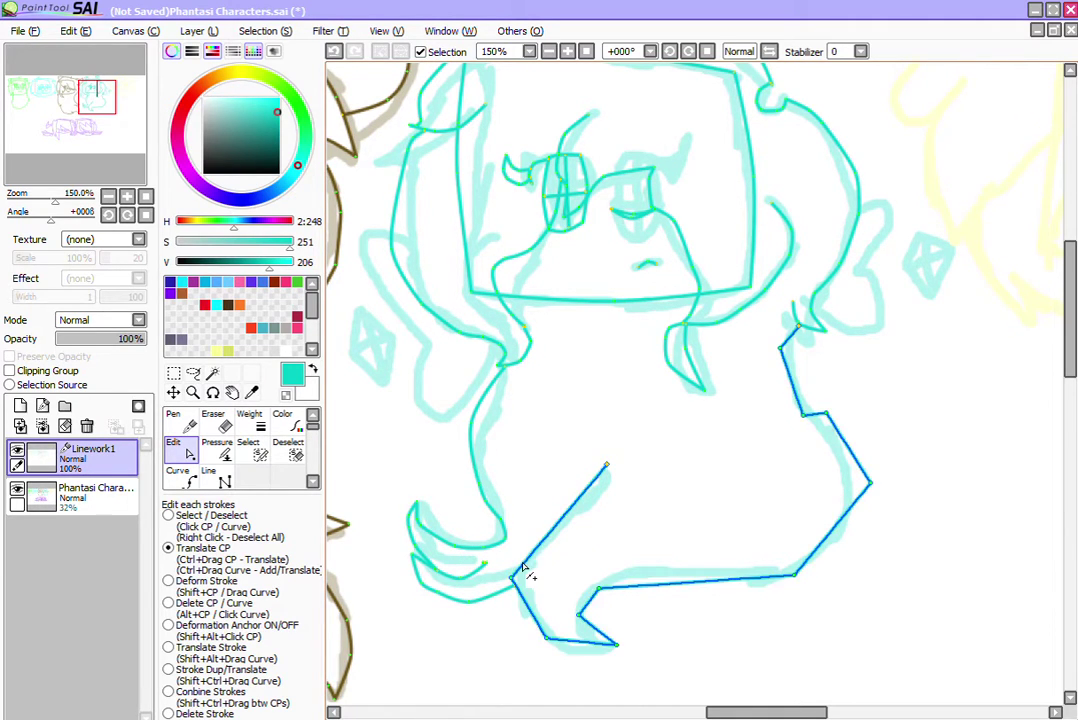
drag(511, 562, 503, 551)
drag(548, 491, 528, 483)
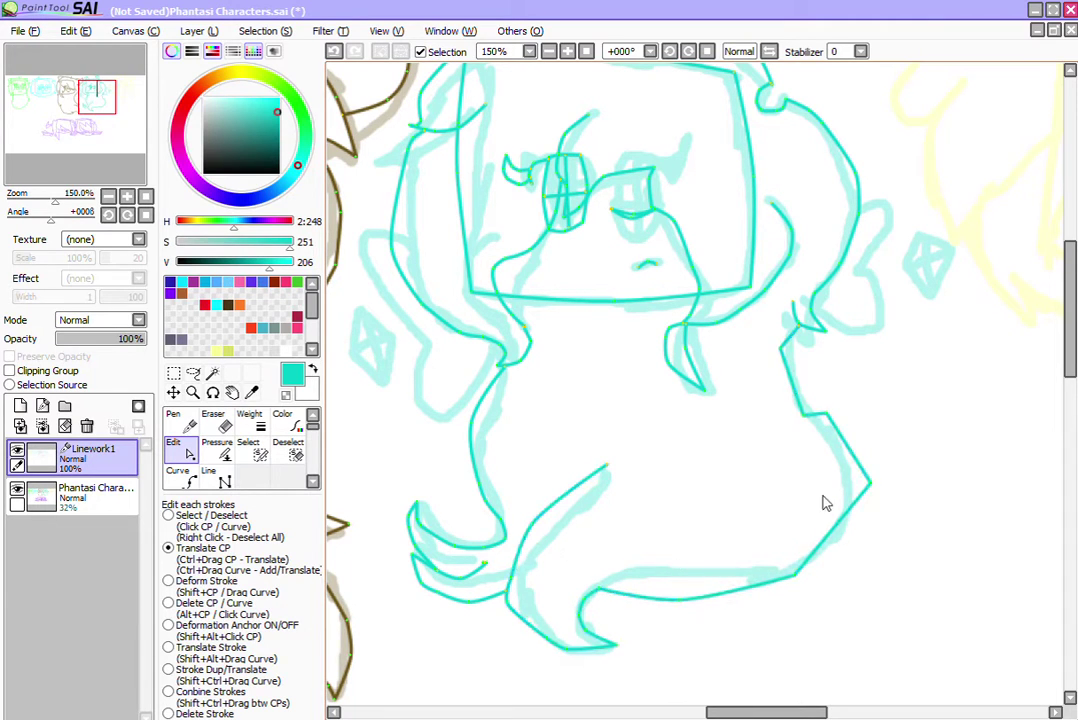
drag(826, 499, 843, 511)
drag(853, 412, 868, 402)
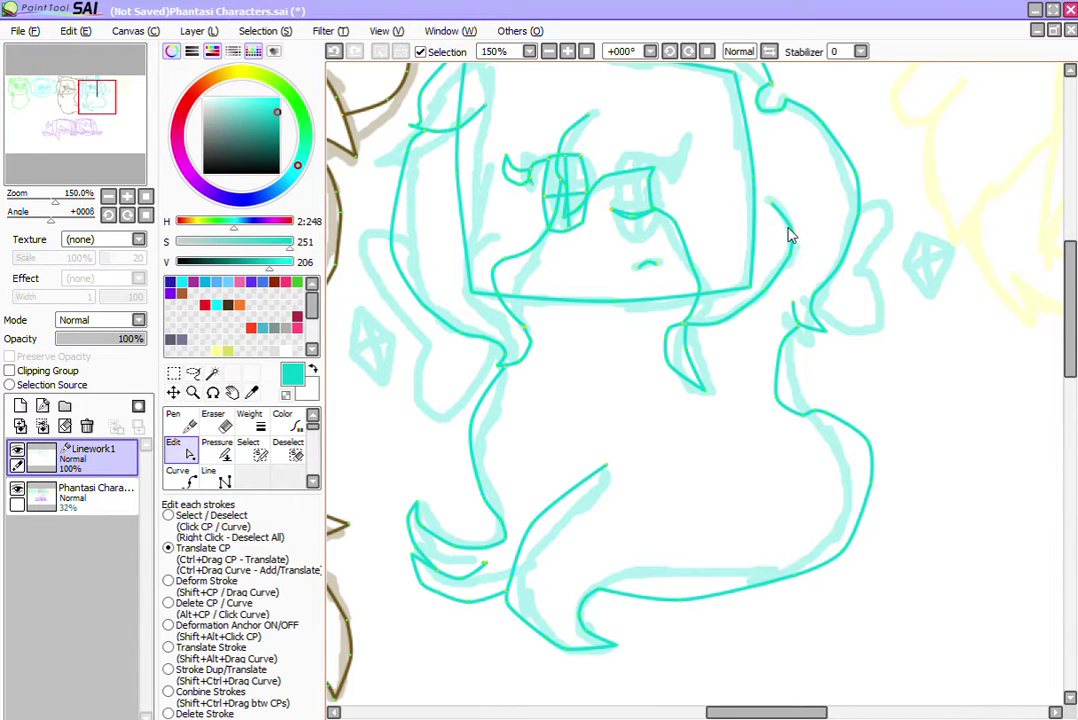
key(minus)
key(minus)
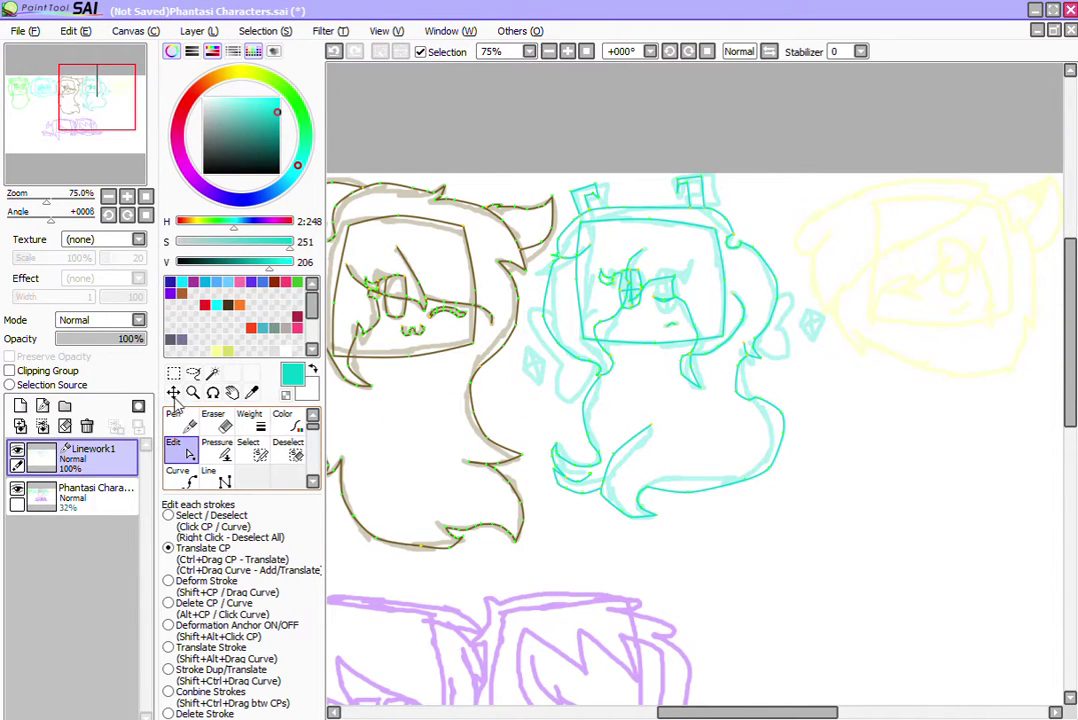
click(175, 416)
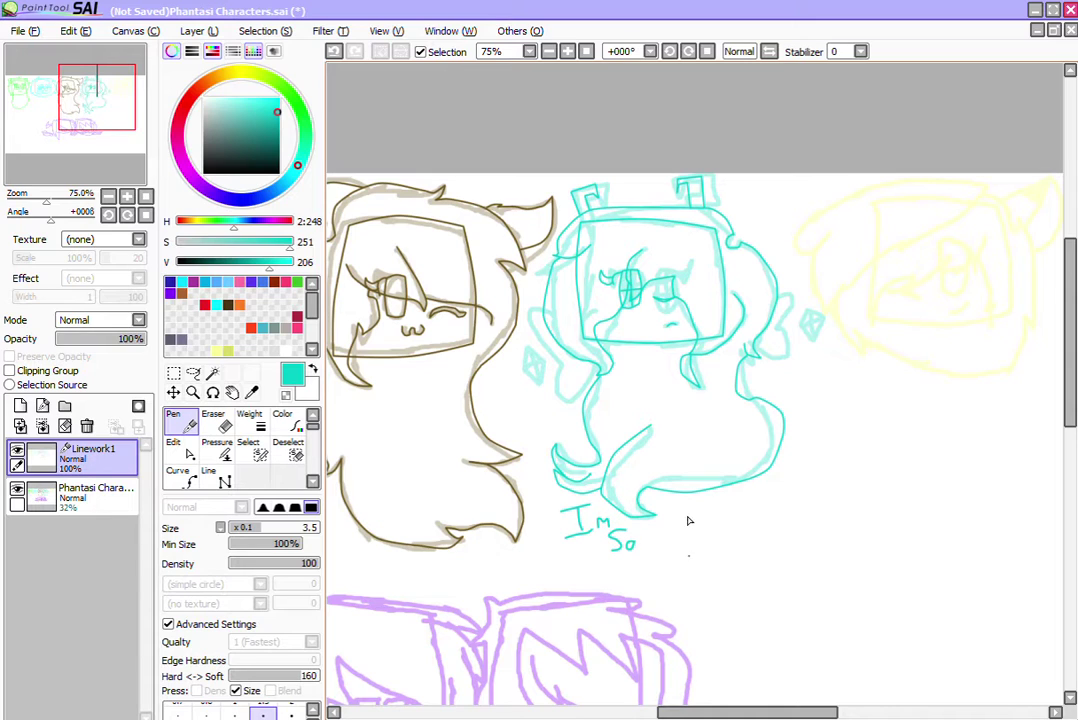
drag(667, 528, 670, 550)
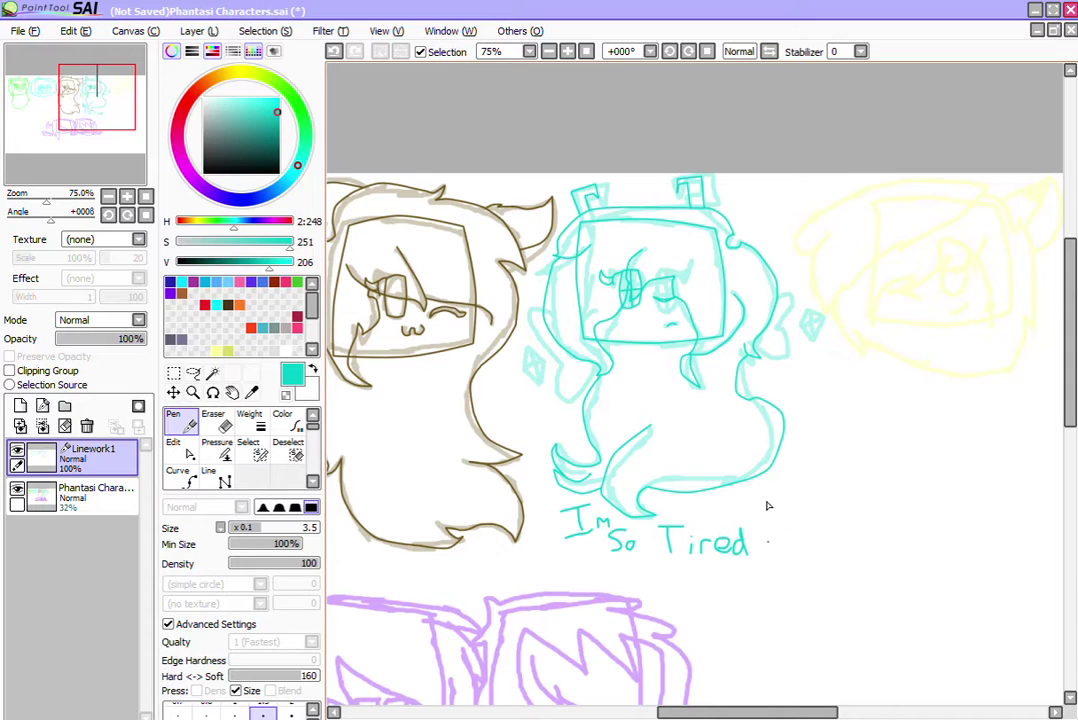
drag(768, 506, 796, 511)
key(ctrl+z)
key(ctrl+z)
key(ctrl+z)
key(ctrl+z)
key(ctrl+z)
key(ctrl+z)
key(ctrl+z)
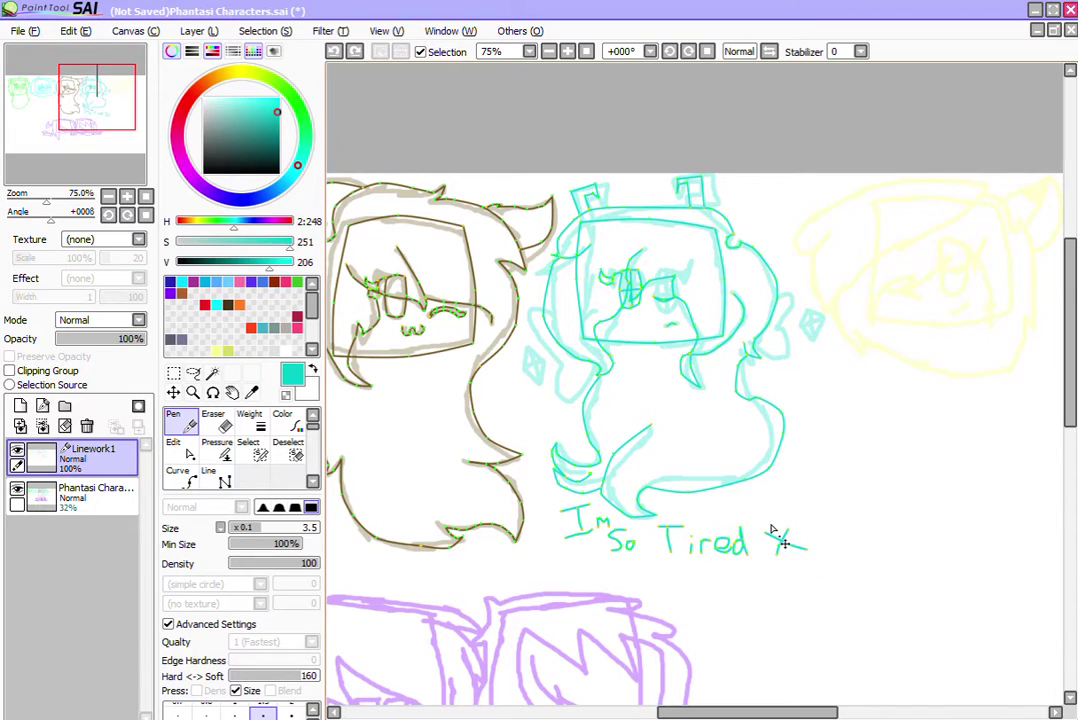
key(ctrl+z)
key(ctrl+z)
key(ctrl+z)
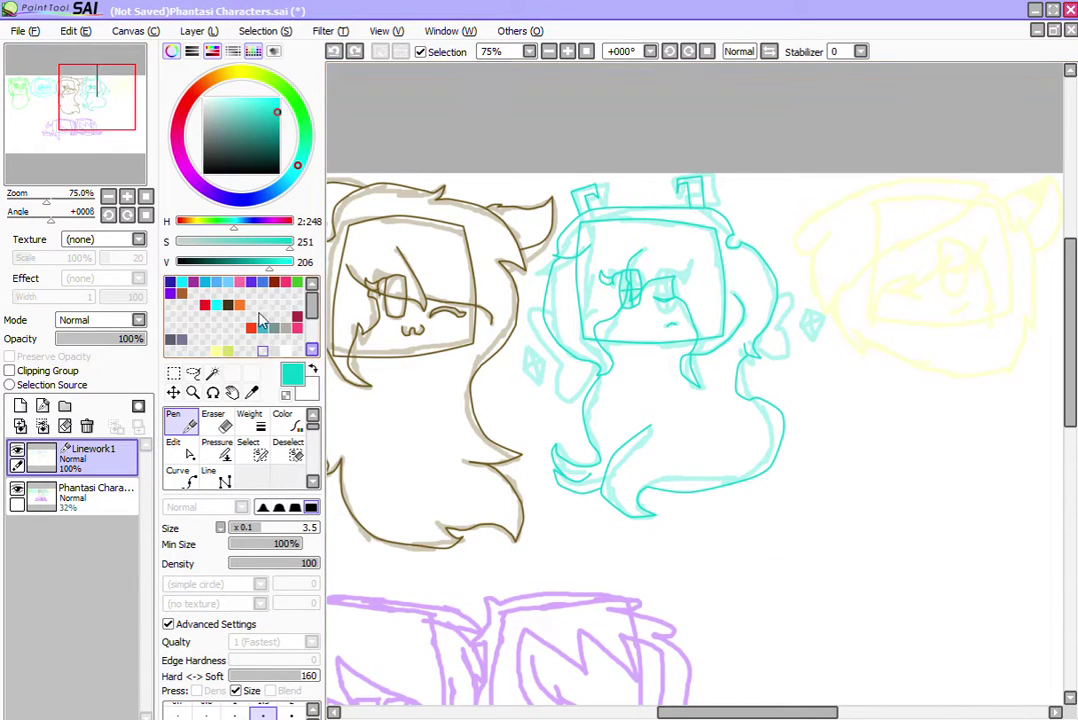
Step: Set the Phantasi Characters sketch layer's opacity to 100% and sample the line colour of the yellow character
click(193, 392)
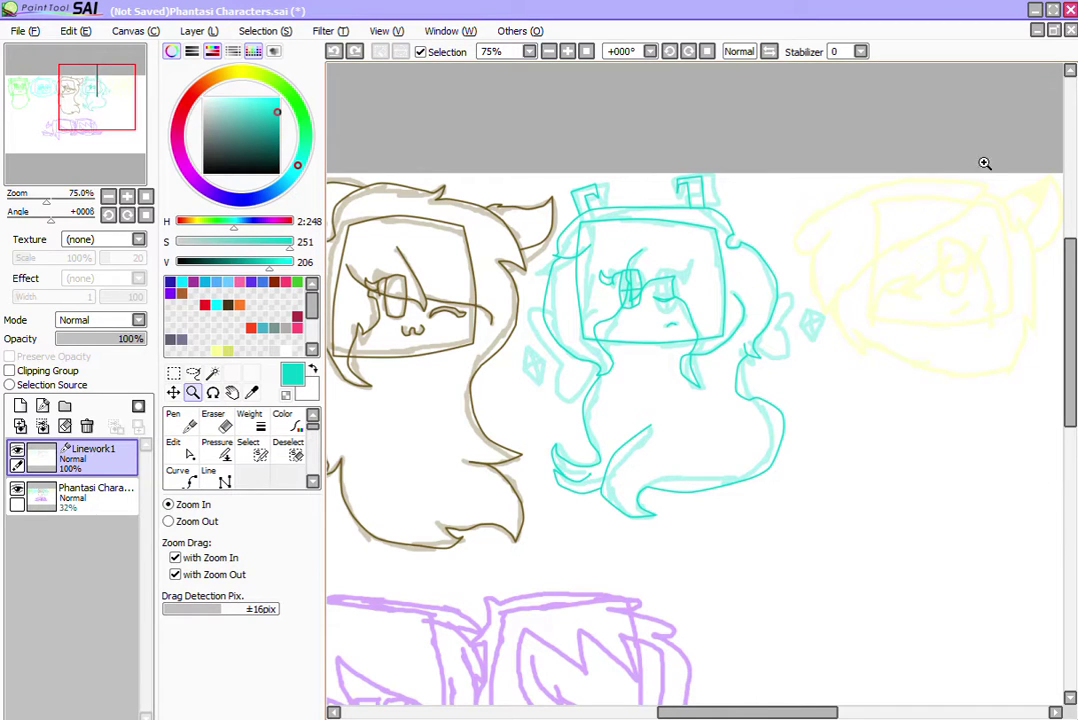
drag(825, 164, 1059, 380)
click(549, 51)
click(549, 51)
click(549, 51)
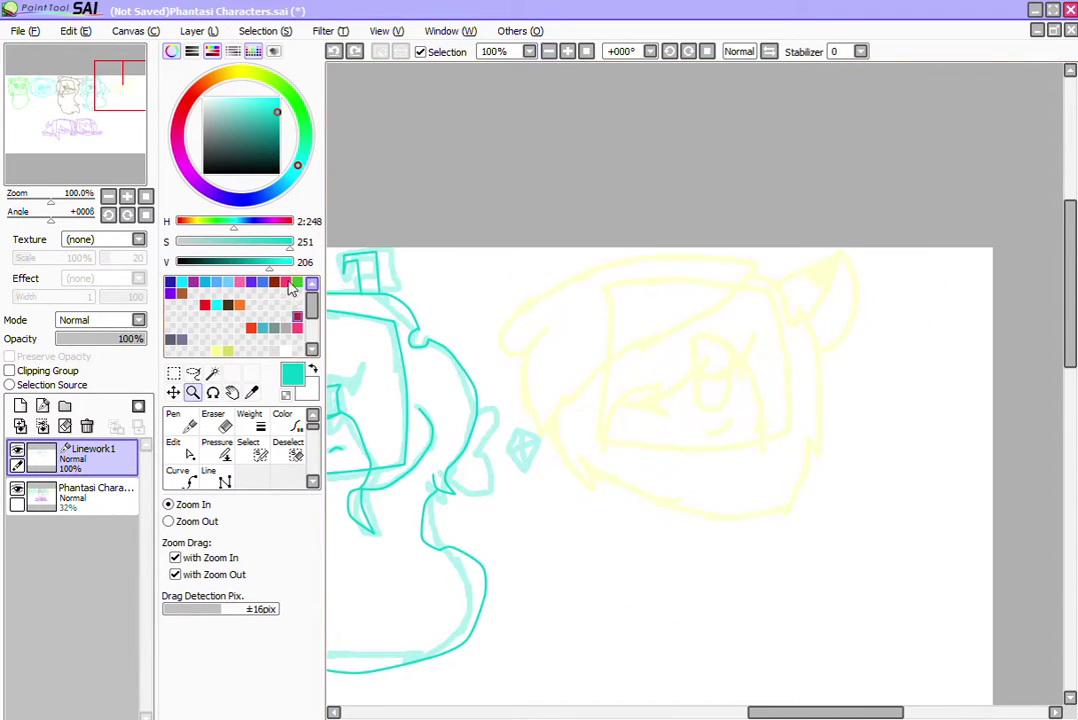
click(42, 426)
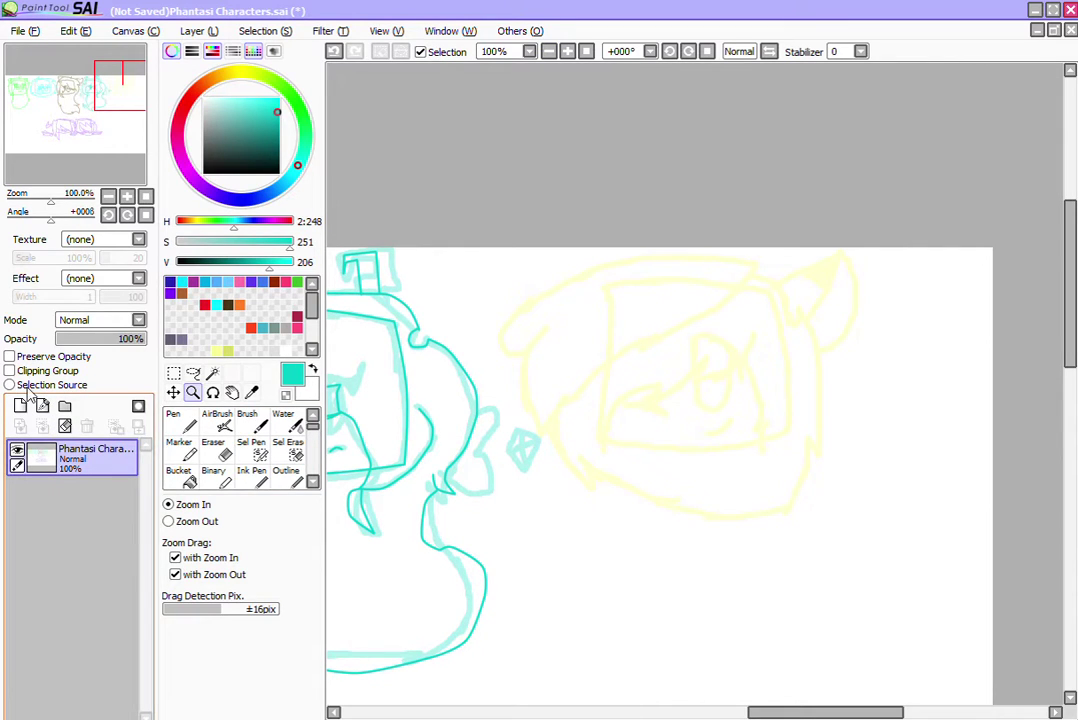
key(ctrl+z)
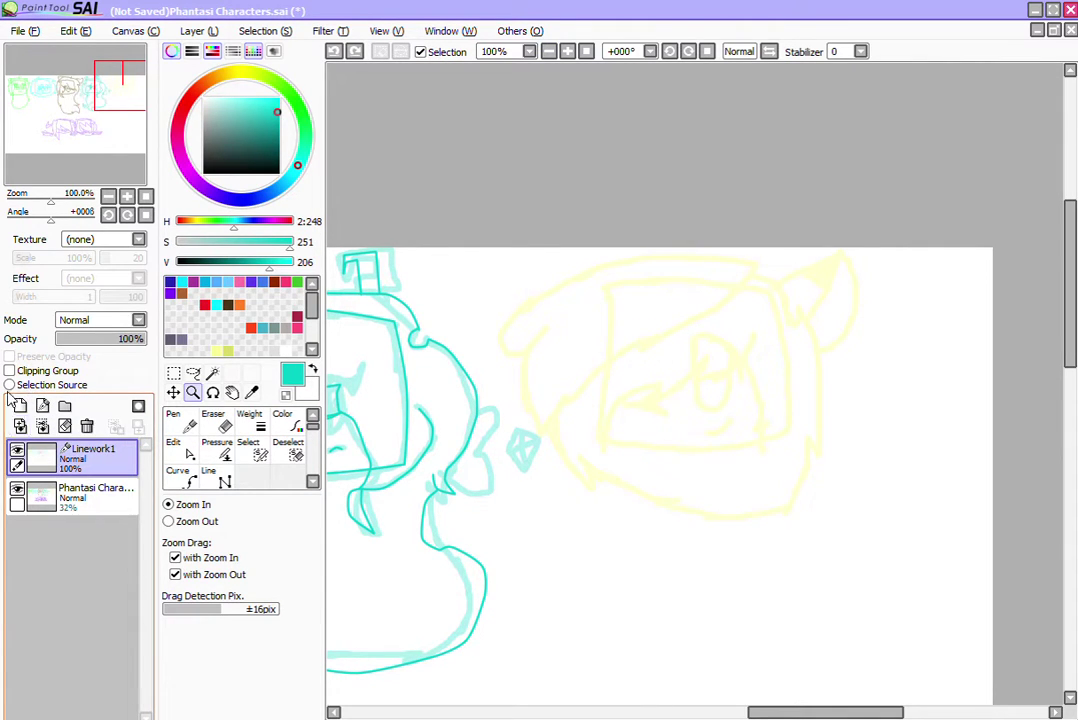
click(85, 497)
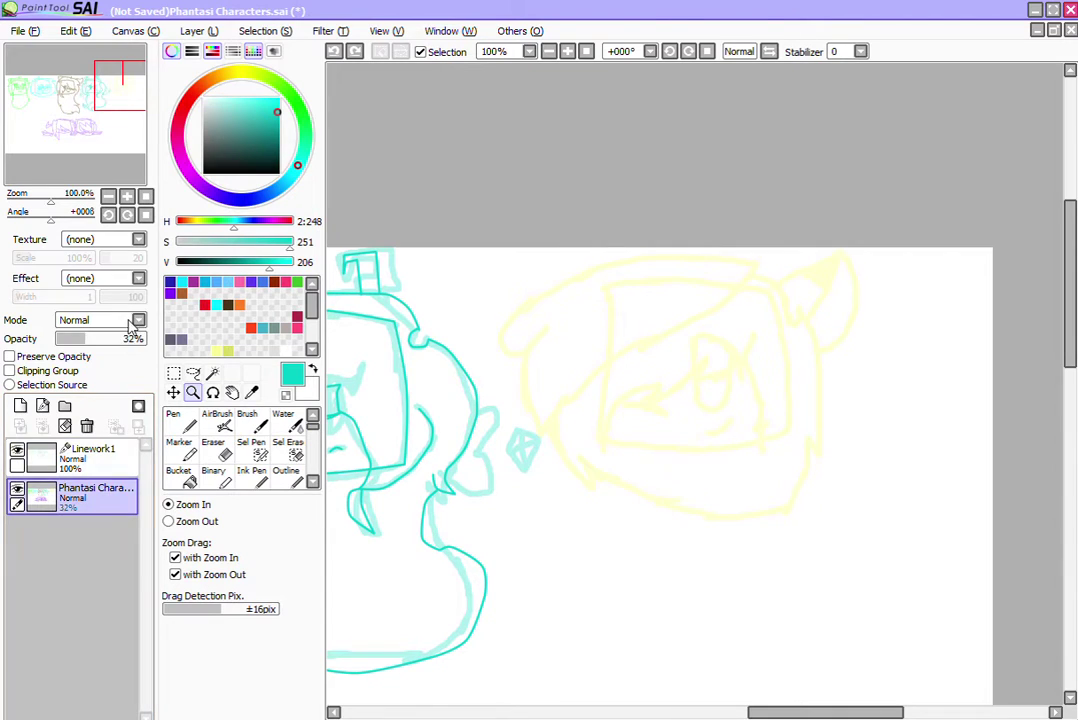
drag(95, 338, 287, 386)
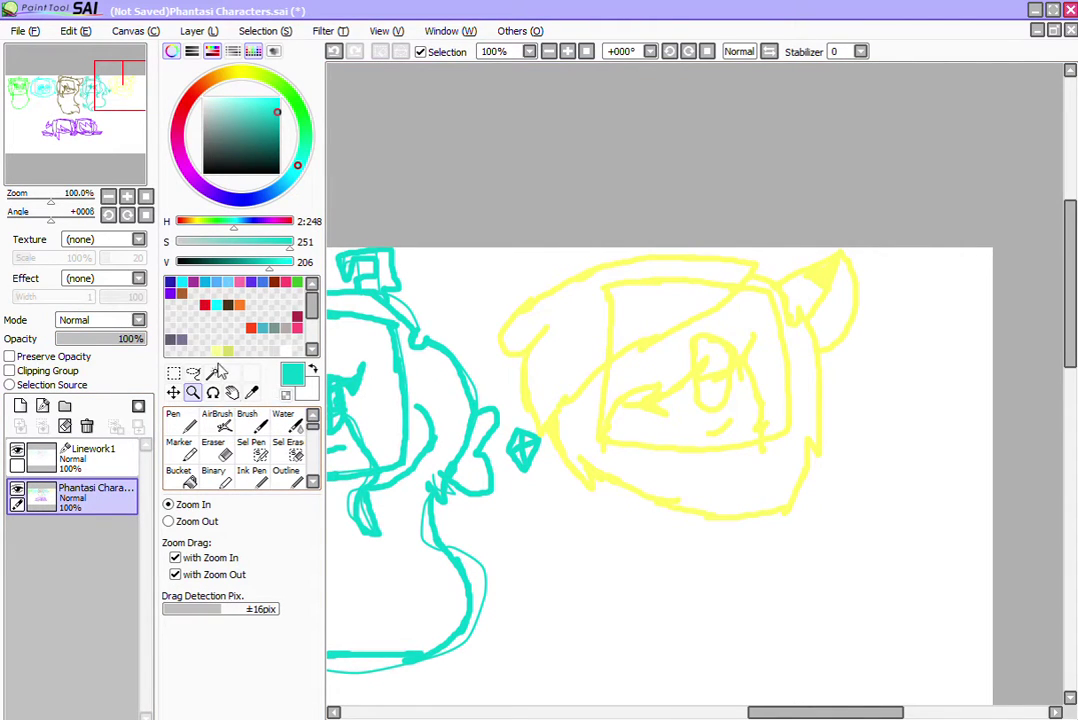
click(252, 392)
click(640, 365)
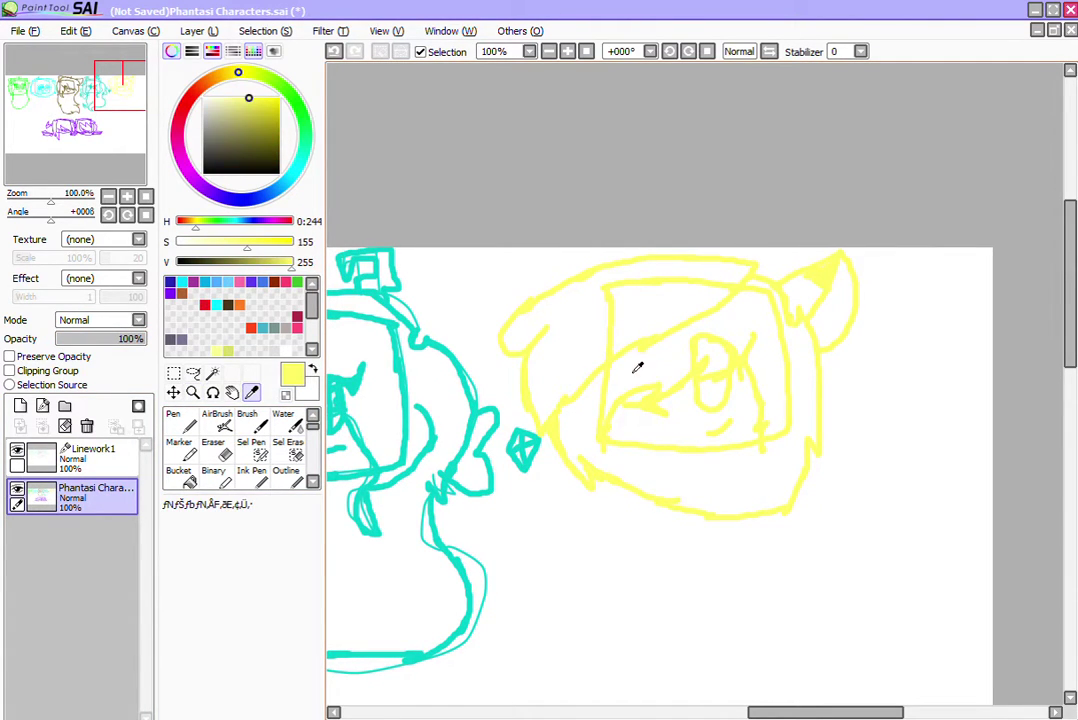
Step: Set the sketch layer's opacity to 40% and make the Linework1 layer active again
click(95, 455)
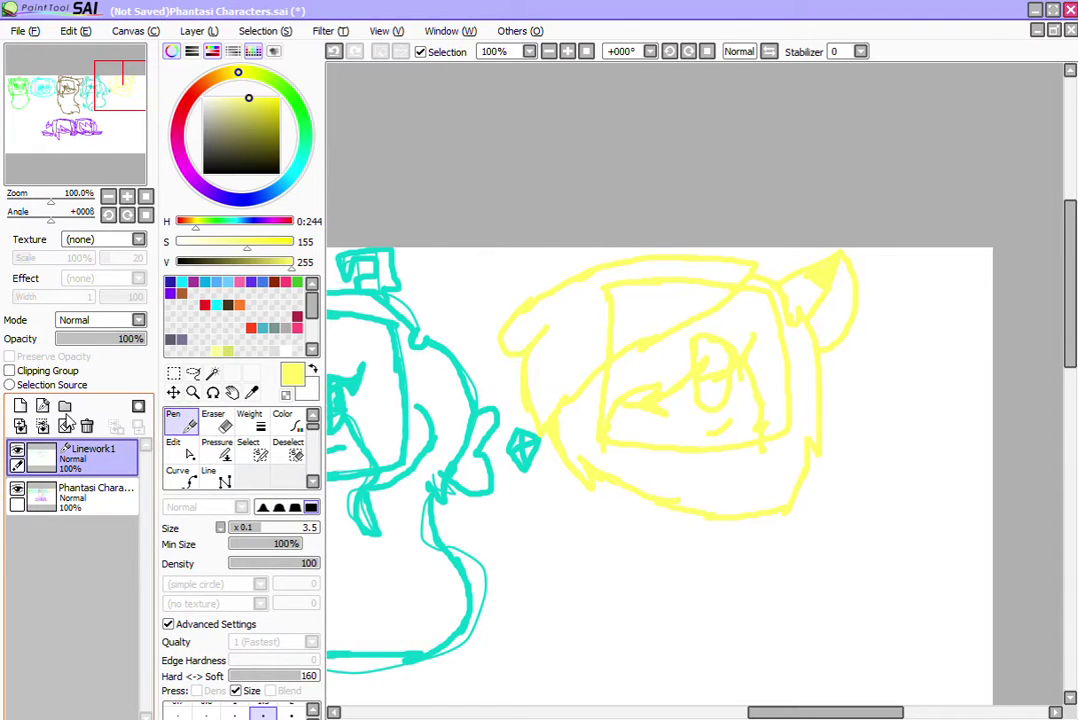
click(95, 494)
drag(135, 338, 92, 338)
click(95, 455)
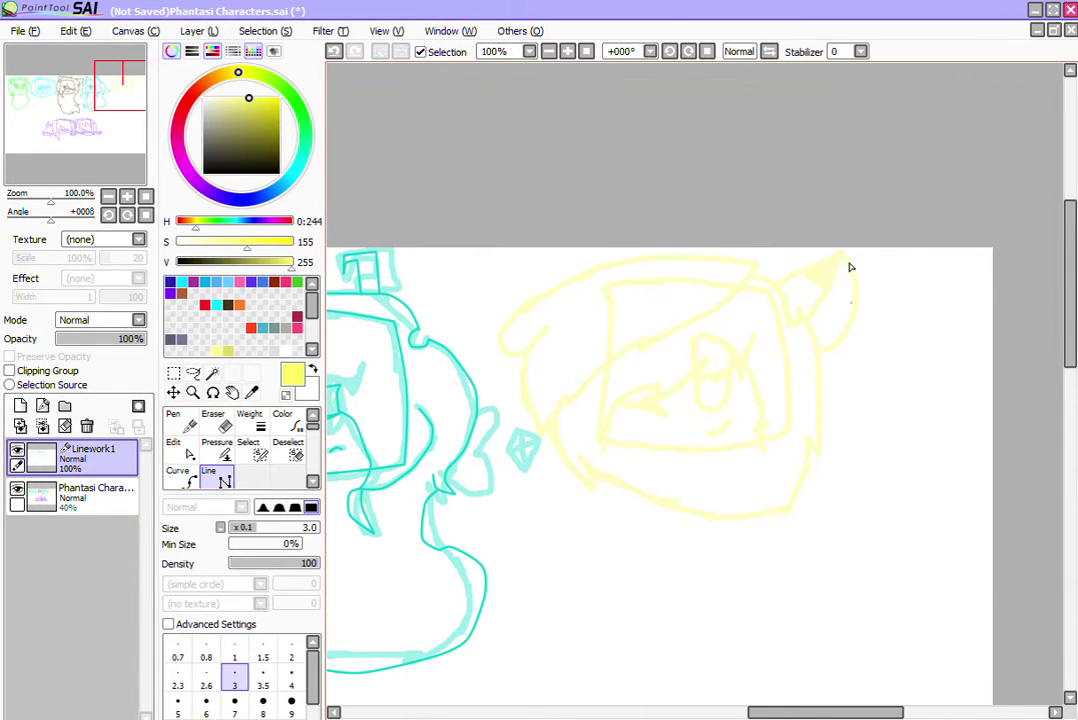
Step: Trace the yellow character's face as a closed four-sided outline with the Line tool
click(767, 295)
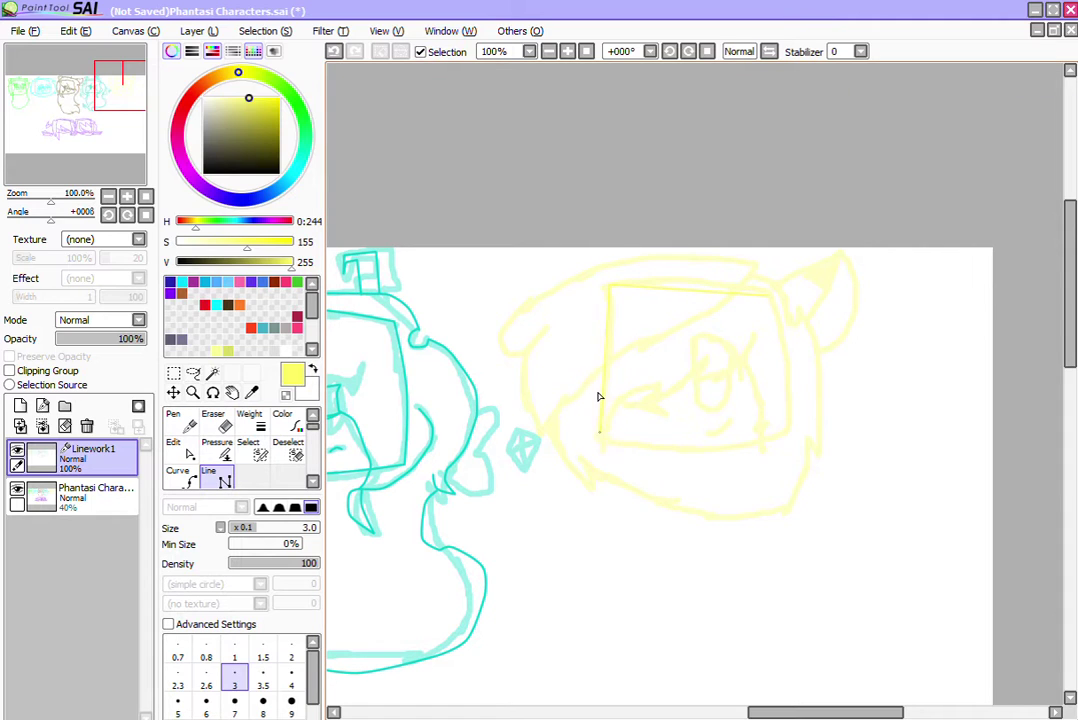
click(600, 435)
click(794, 432)
Step: Bend the left, lower, right and upper edges of the yellow face outline outward into gentle curves
click(192, 392)
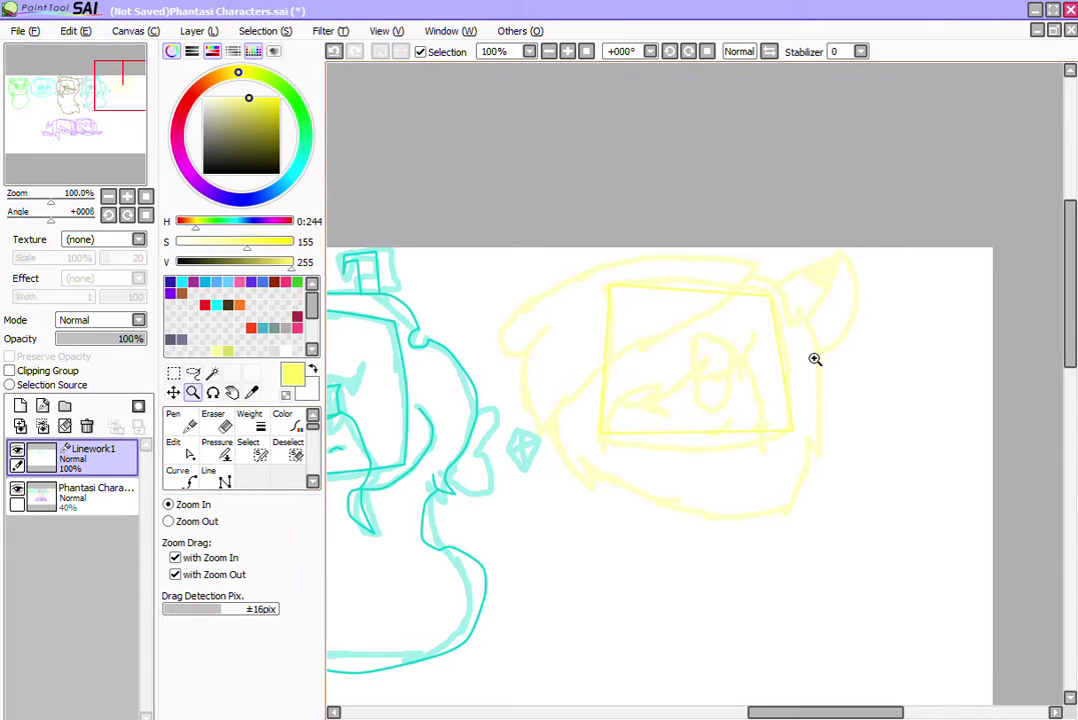
drag(618, 258, 771, 436)
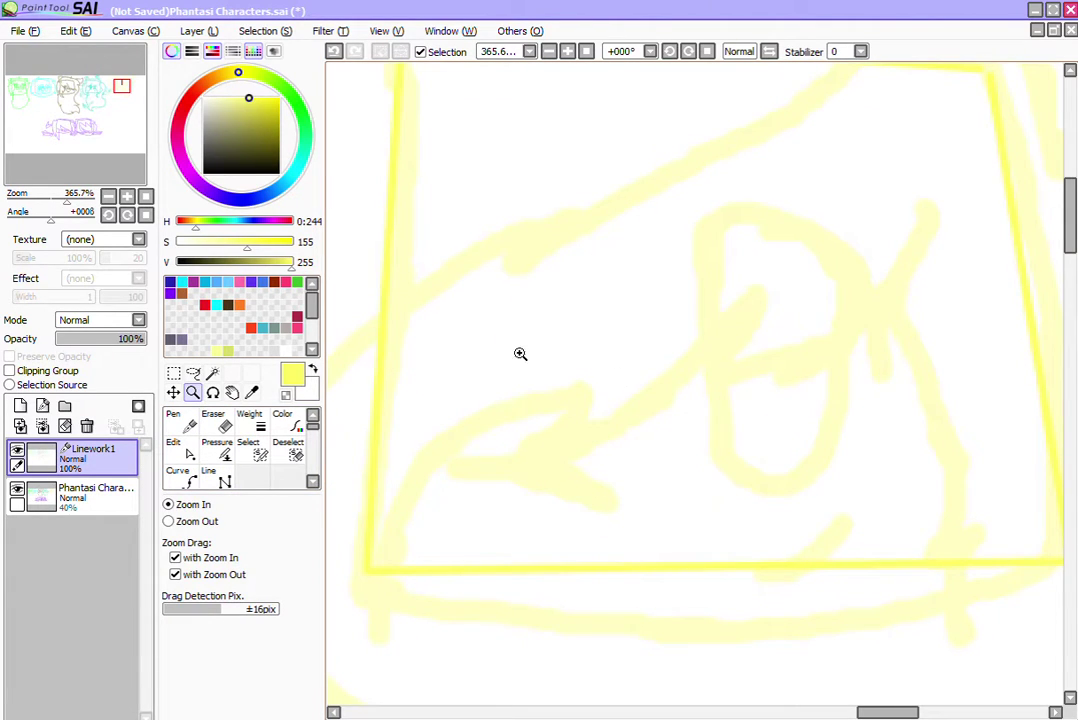
click(180, 448)
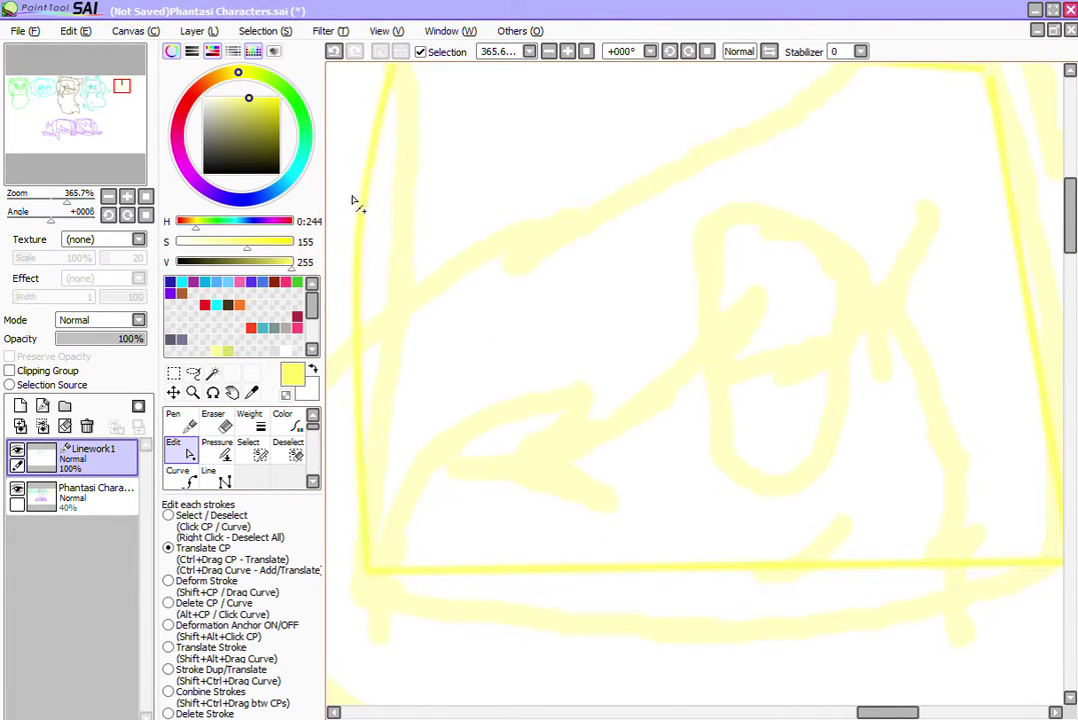
drag(720, 567, 723, 617)
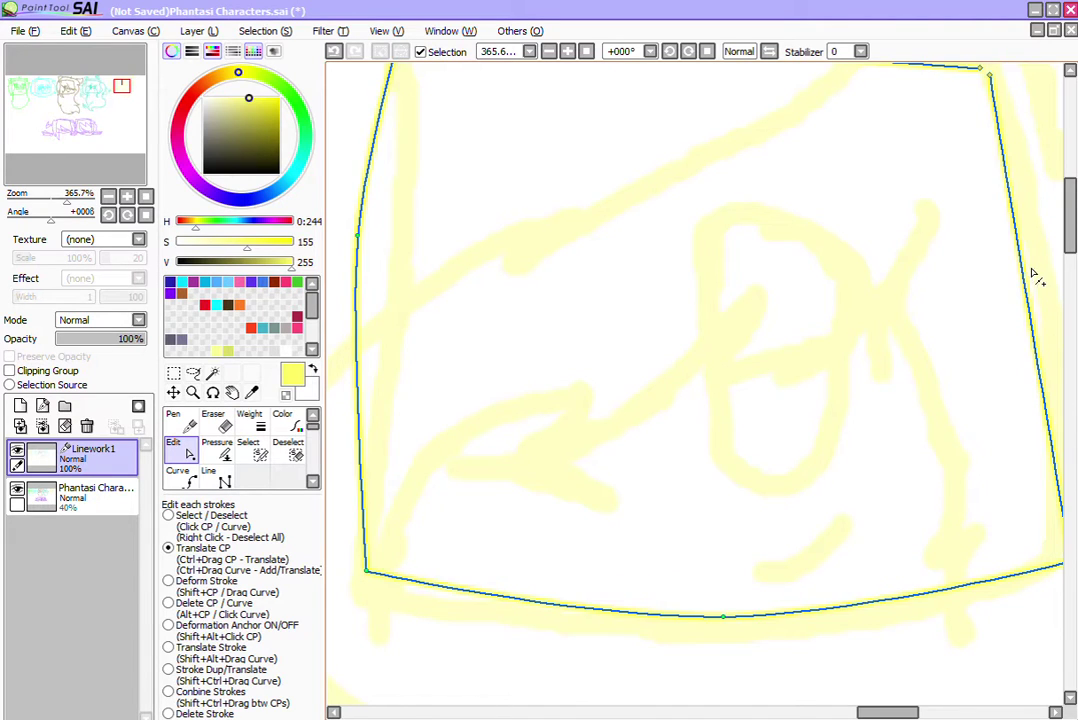
scroll(1060, 165, up, 3)
scroll(1060, 158, down, 1)
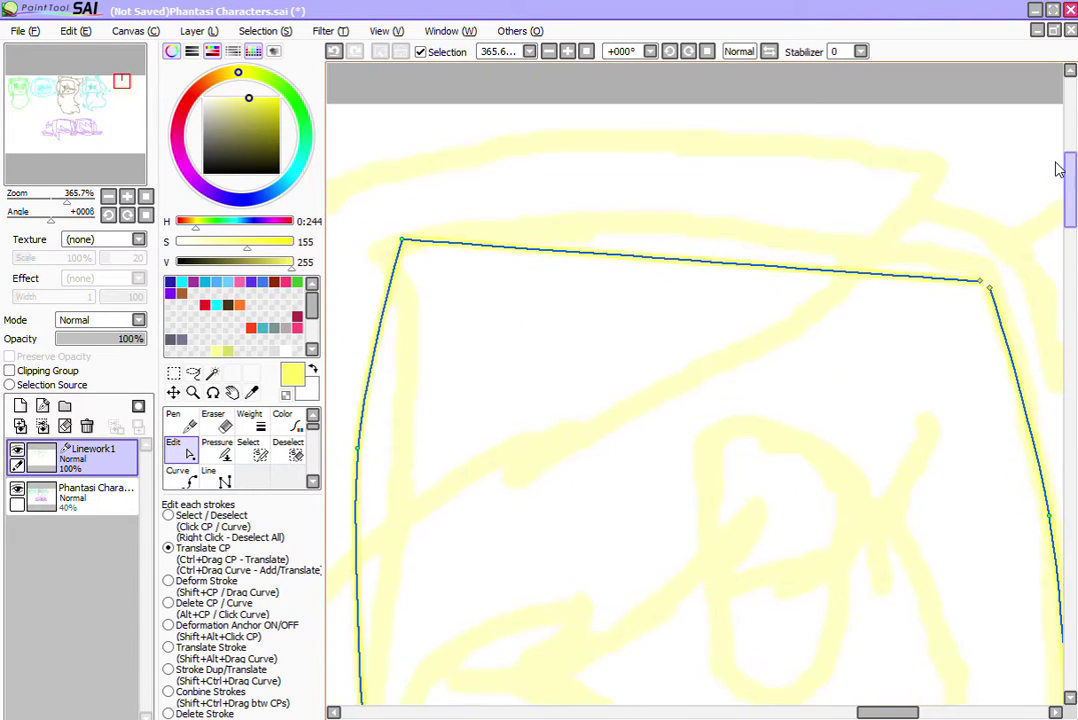
scroll(1020, 165, down, 3)
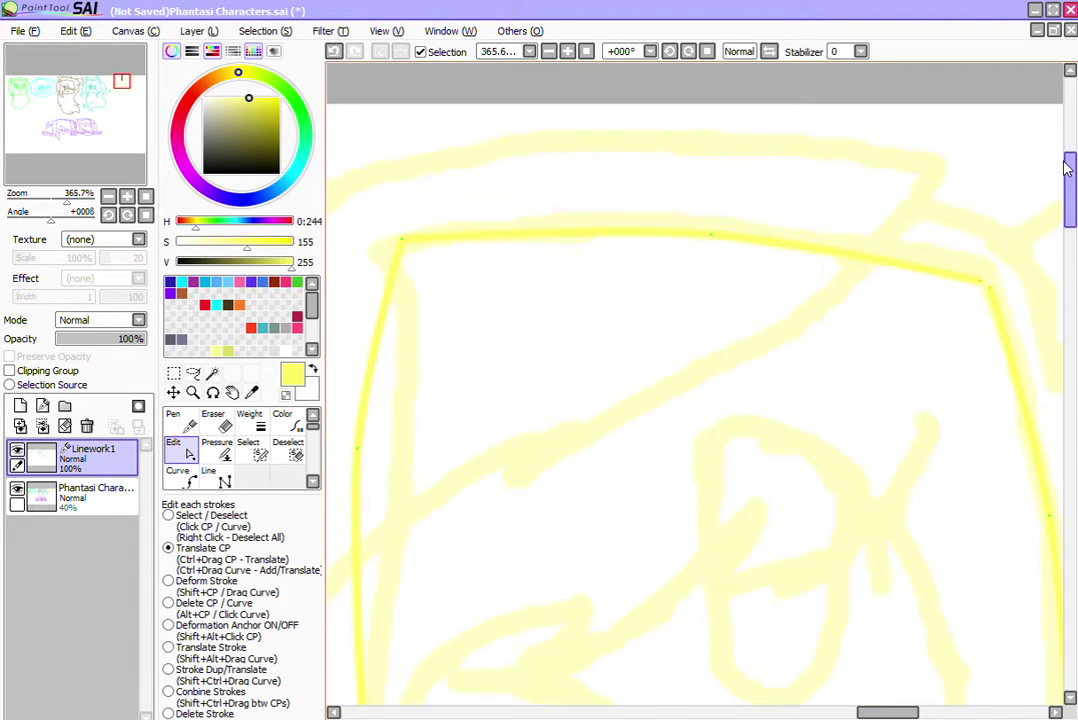
Step: Trace the open eye as a tall four-sided shape with a short angled line beside its upper right corner
click(208, 477)
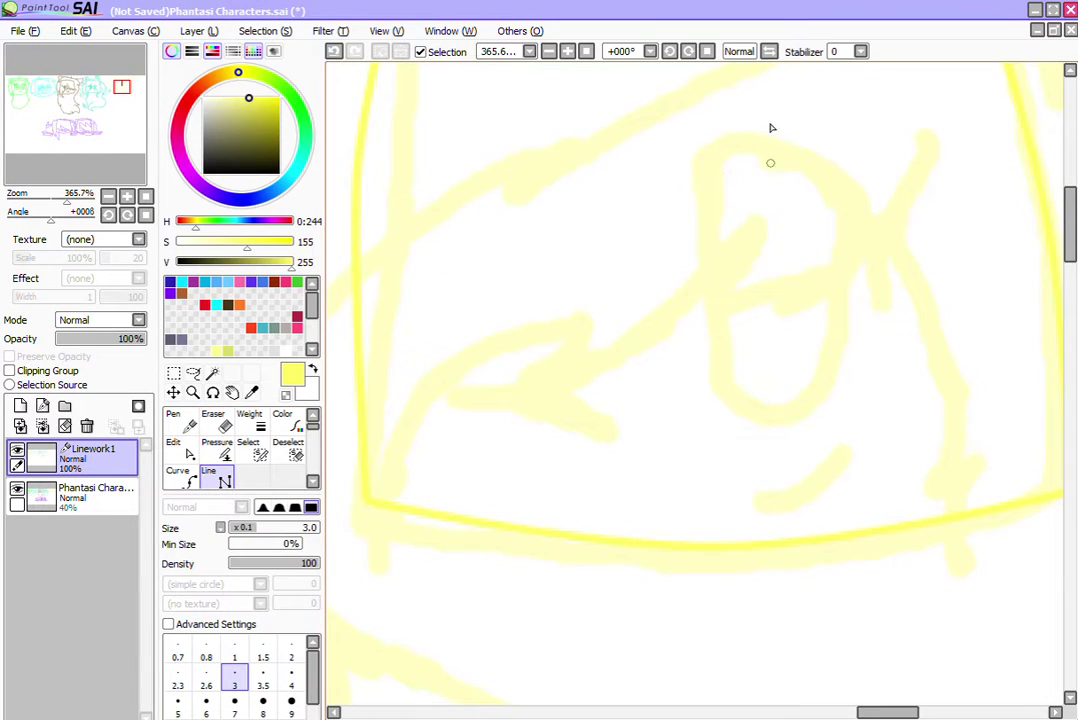
click(805, 152)
click(703, 152)
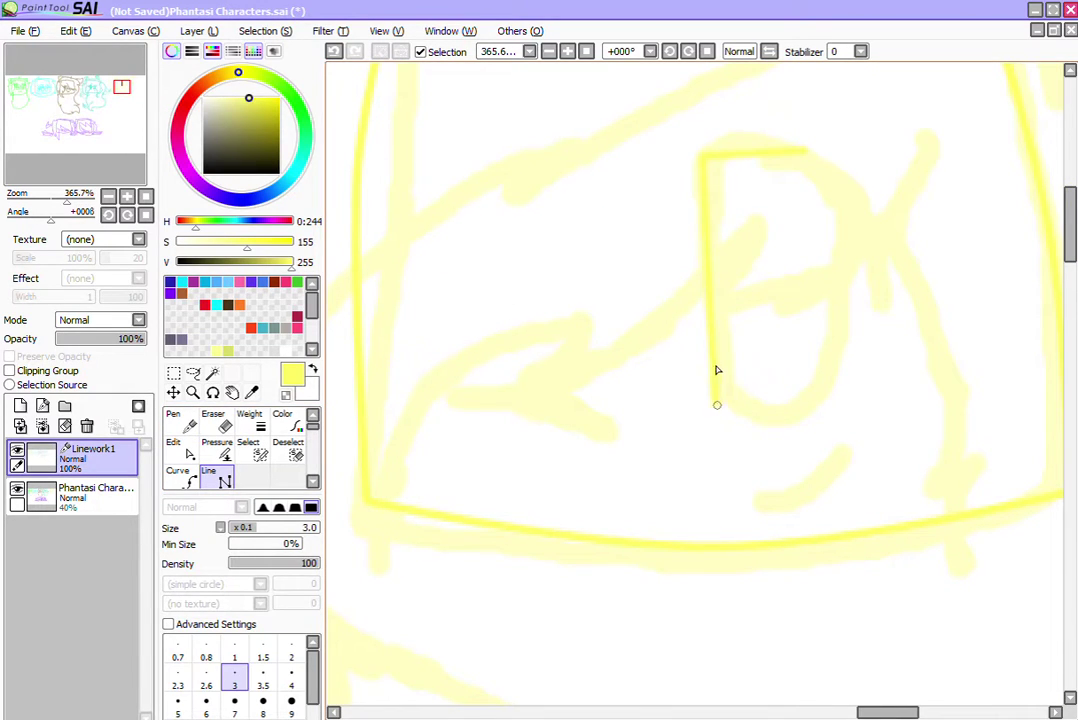
click(713, 404)
click(795, 400)
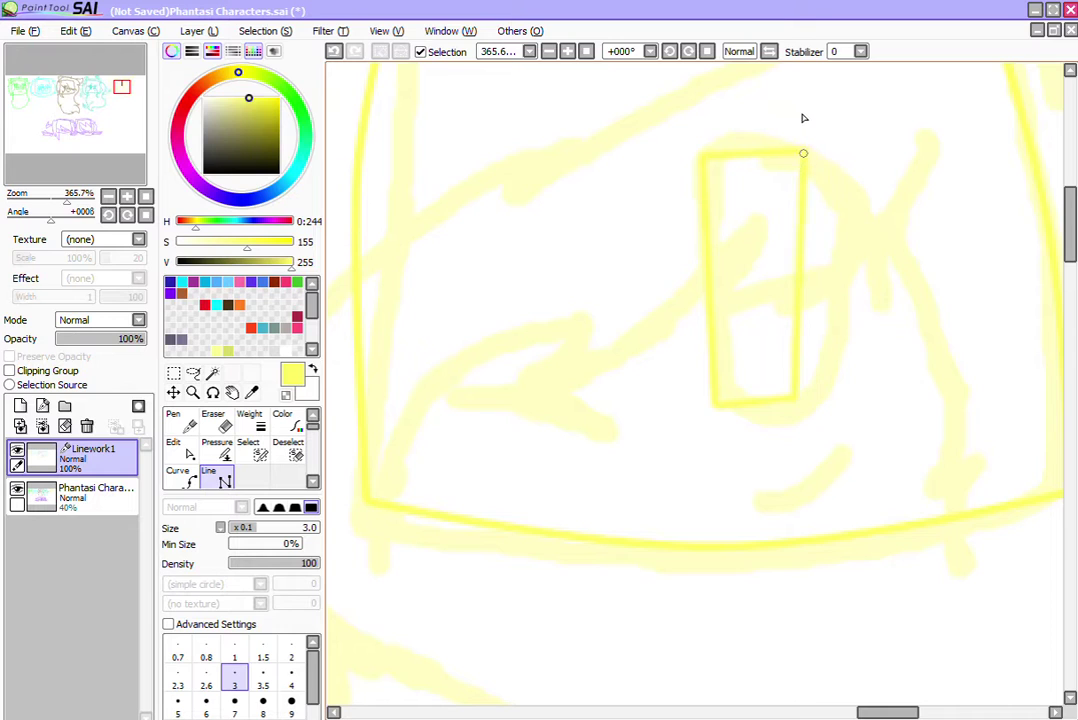
click(803, 150)
click(852, 172)
double_click(851, 258)
Step: Round the open eye's upper, right, left and lower edges and curve the short line beside it
click(182, 451)
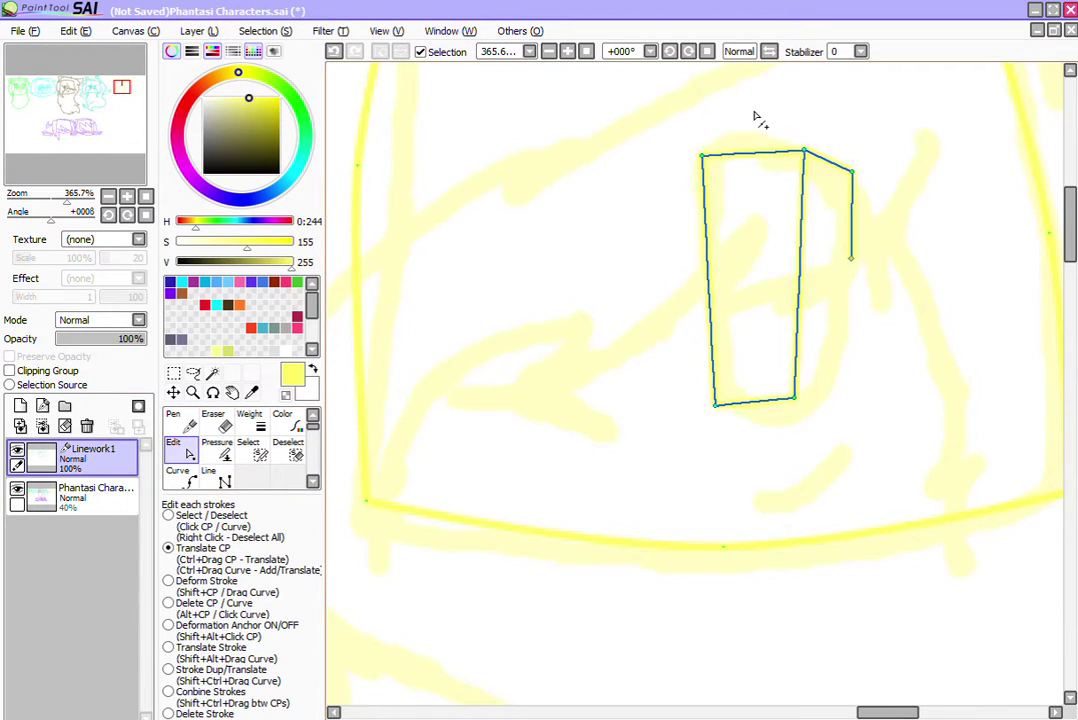
drag(754, 111, 753, 94)
drag(819, 126, 822, 120)
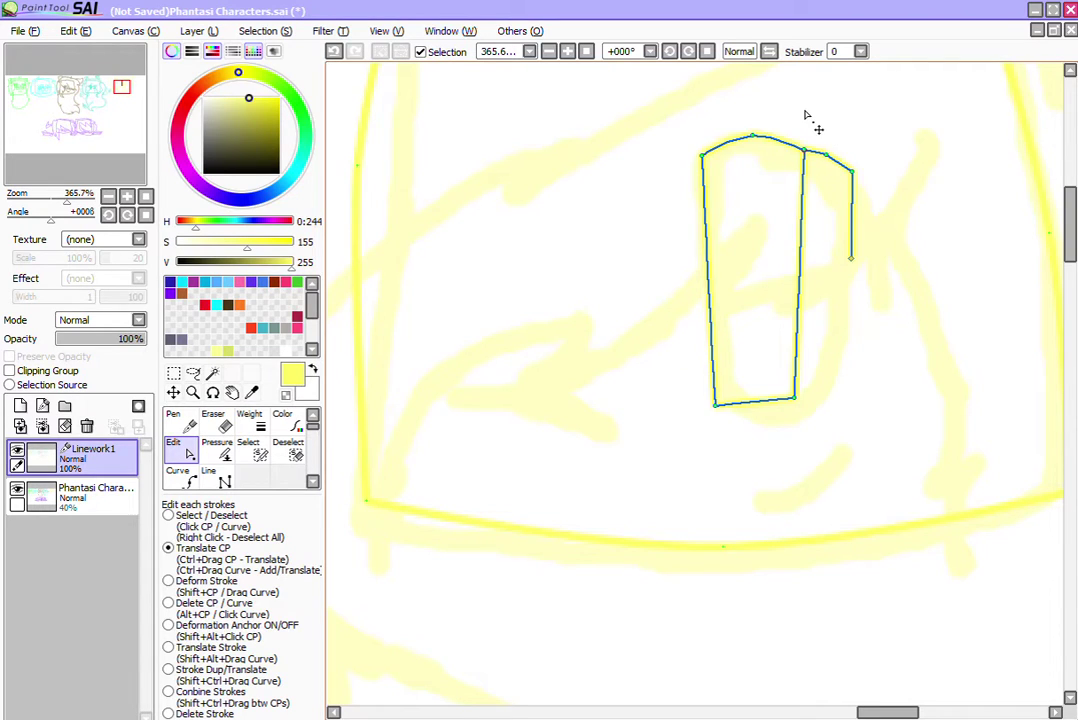
right_click(806, 116)
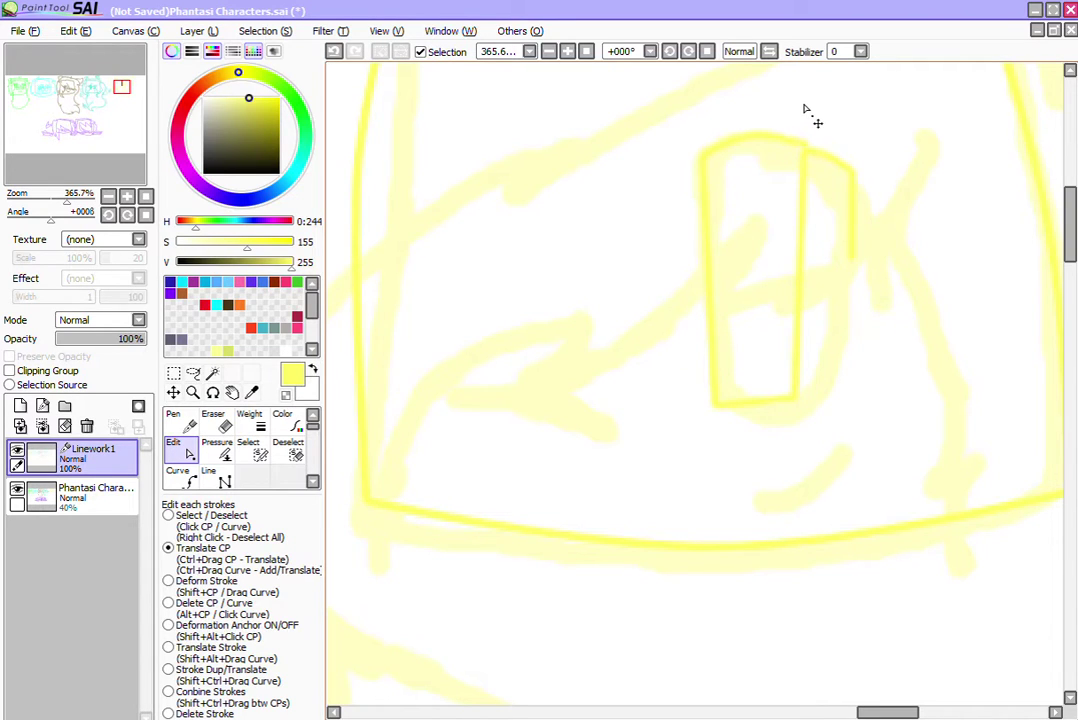
drag(849, 174, 854, 176)
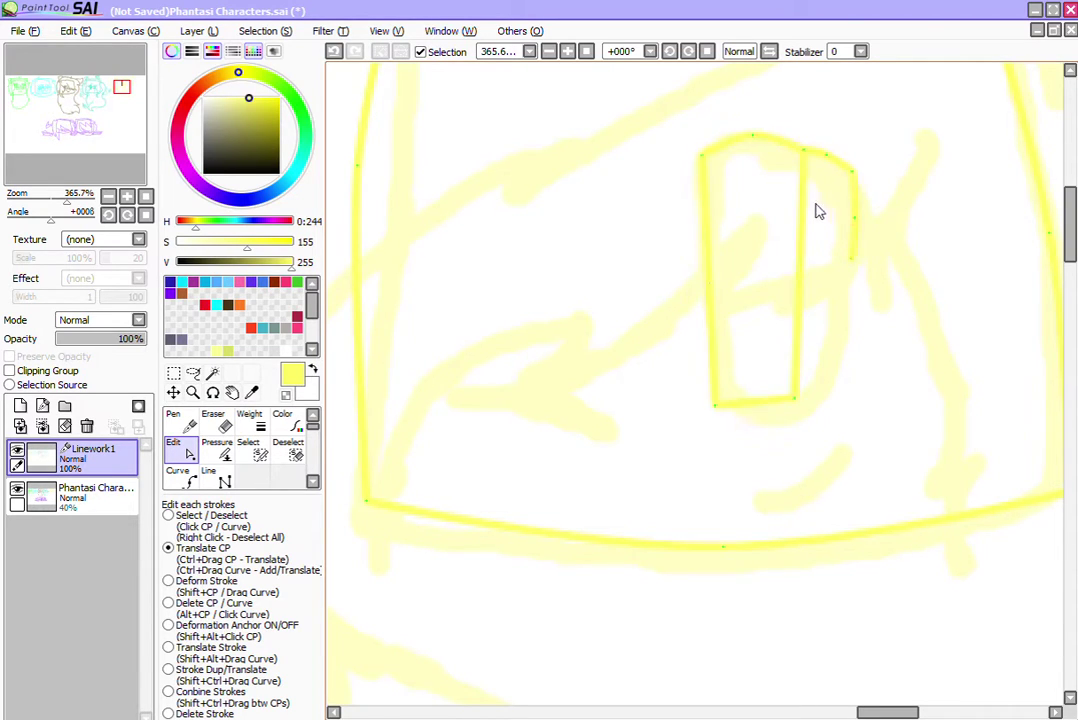
drag(801, 205, 818, 208)
click(697, 222)
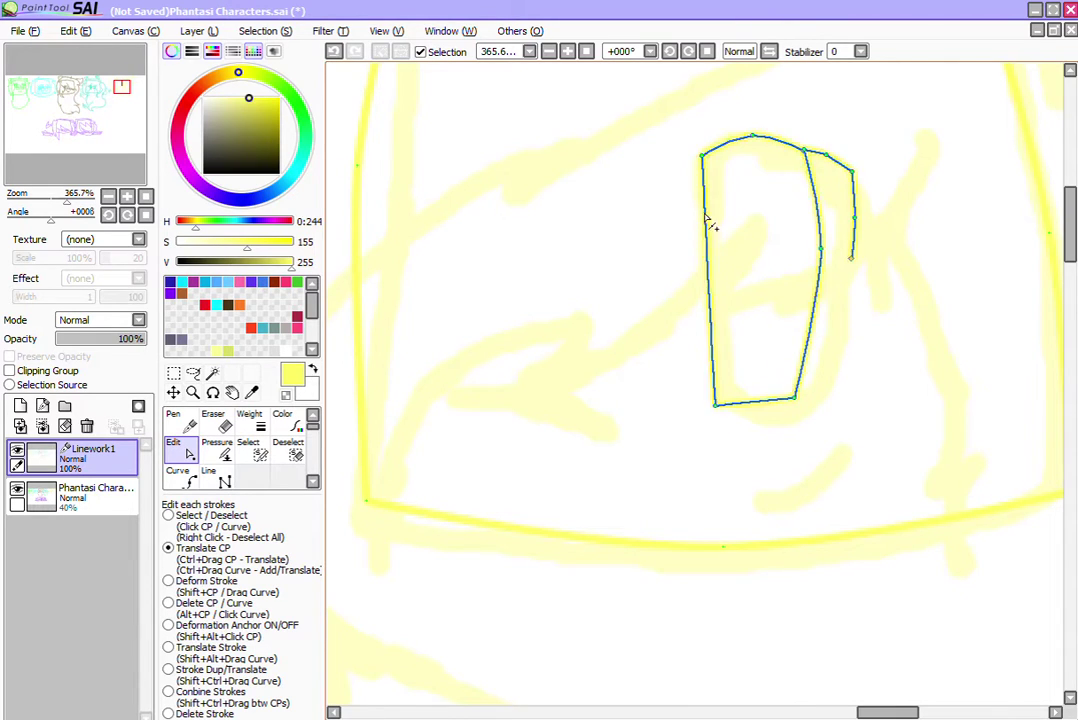
right_click(765, 395)
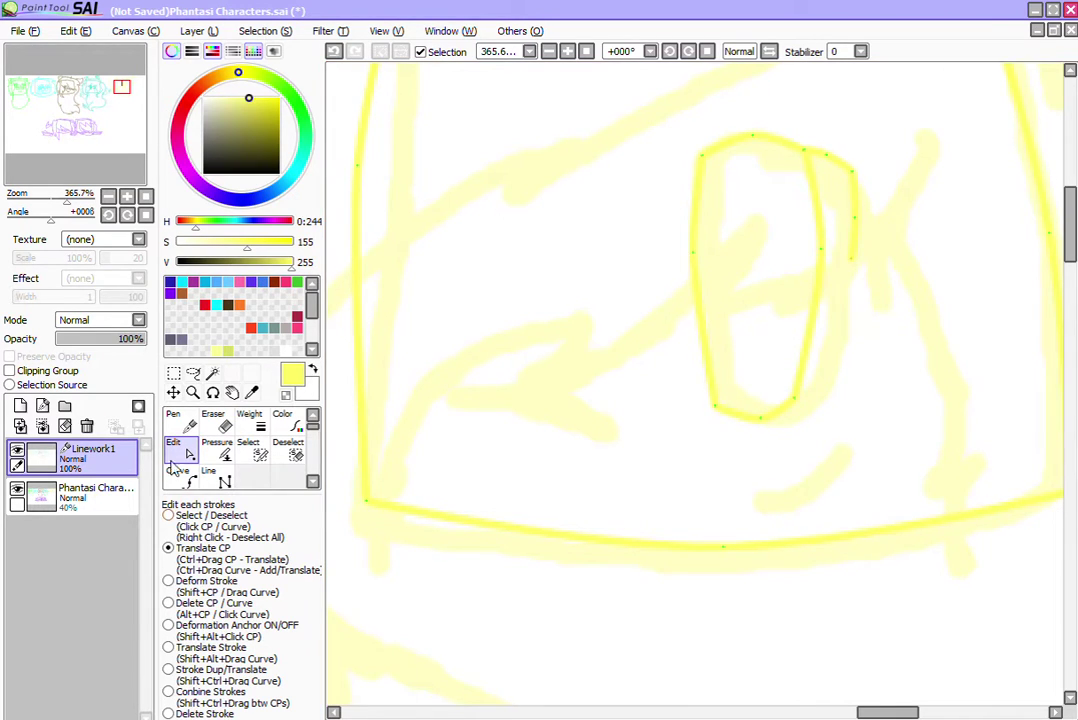
Step: Trace the closed eye as a thin crescent near the face's lower left corner and curve its edges
click(208, 477)
mouse_move(438, 416)
mouse_down()
mouse_move(529, 411)
mouse_move(600, 437)
mouse_move(551, 386)
mouse_move(450, 398)
mouse_move(478, 384)
mouse_up()
click(187, 447)
right_click(490, 376)
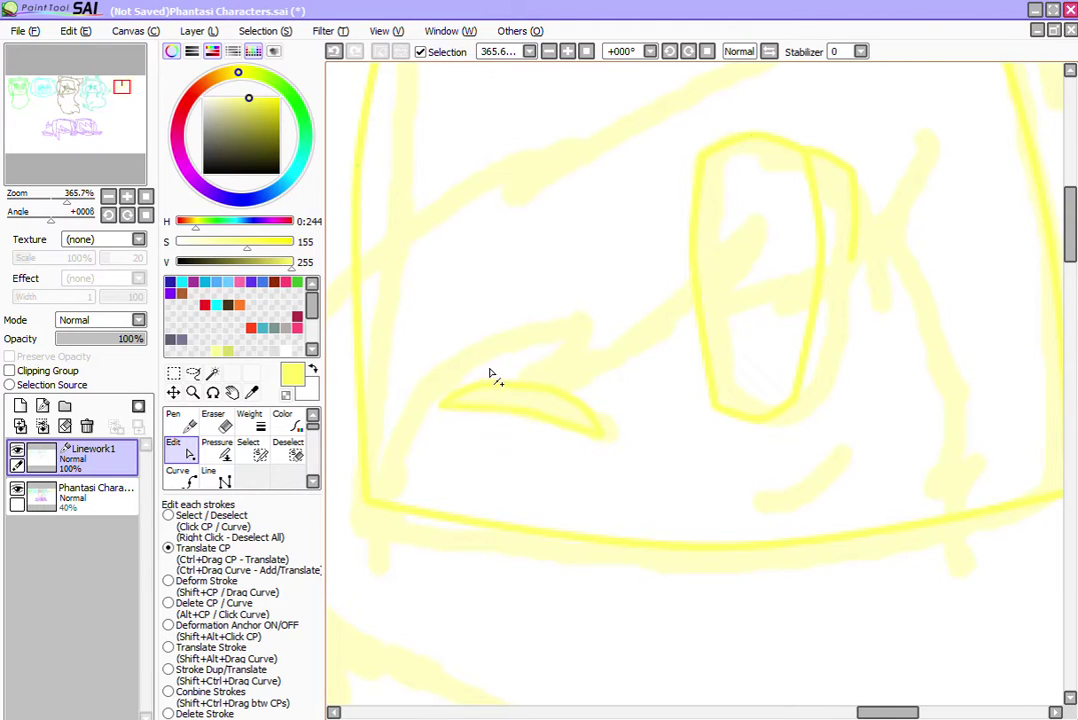
Step: Try tracing the mouth as a small angled line below the open eye and adjusting its shape
click(208, 476)
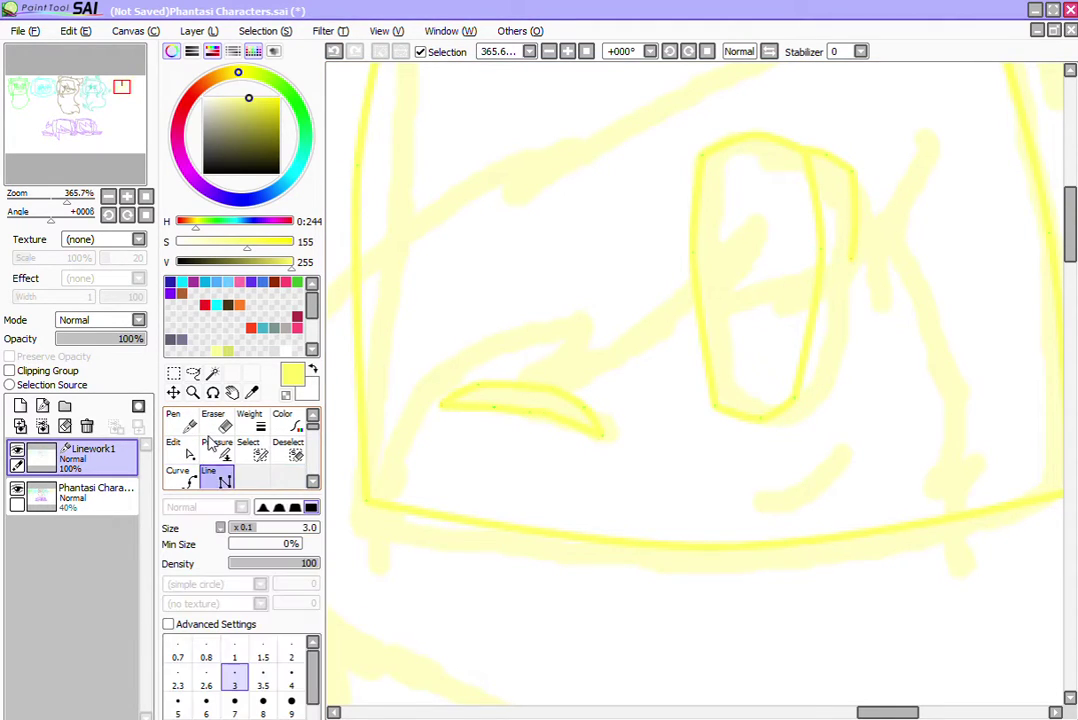
click(852, 434)
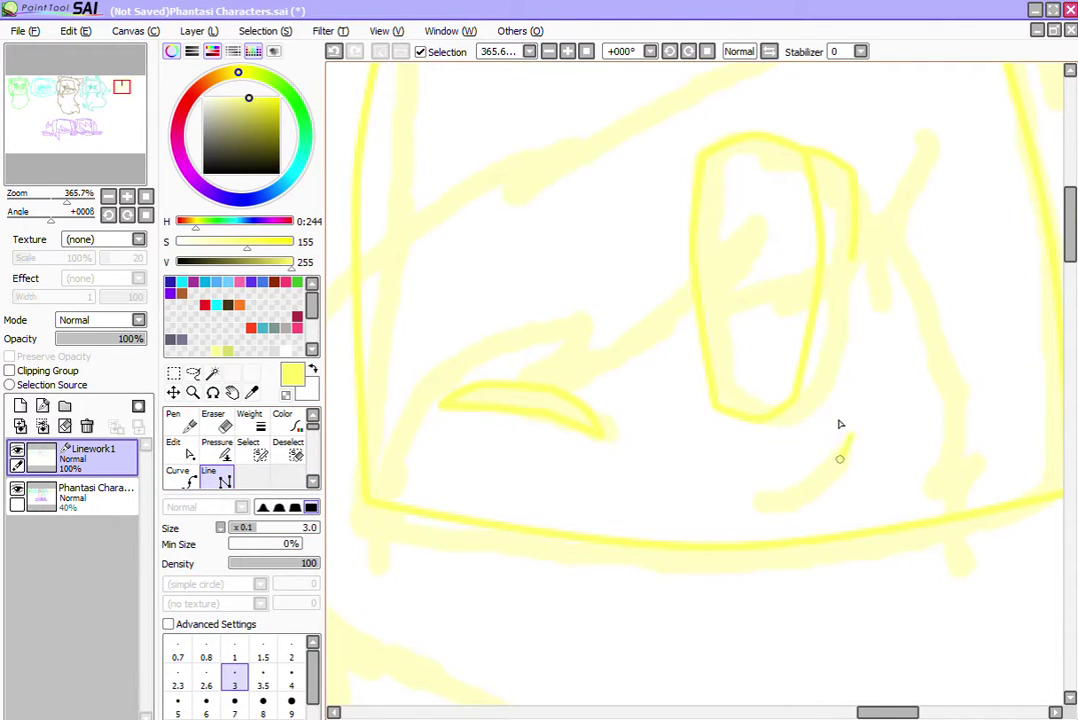
click(835, 470)
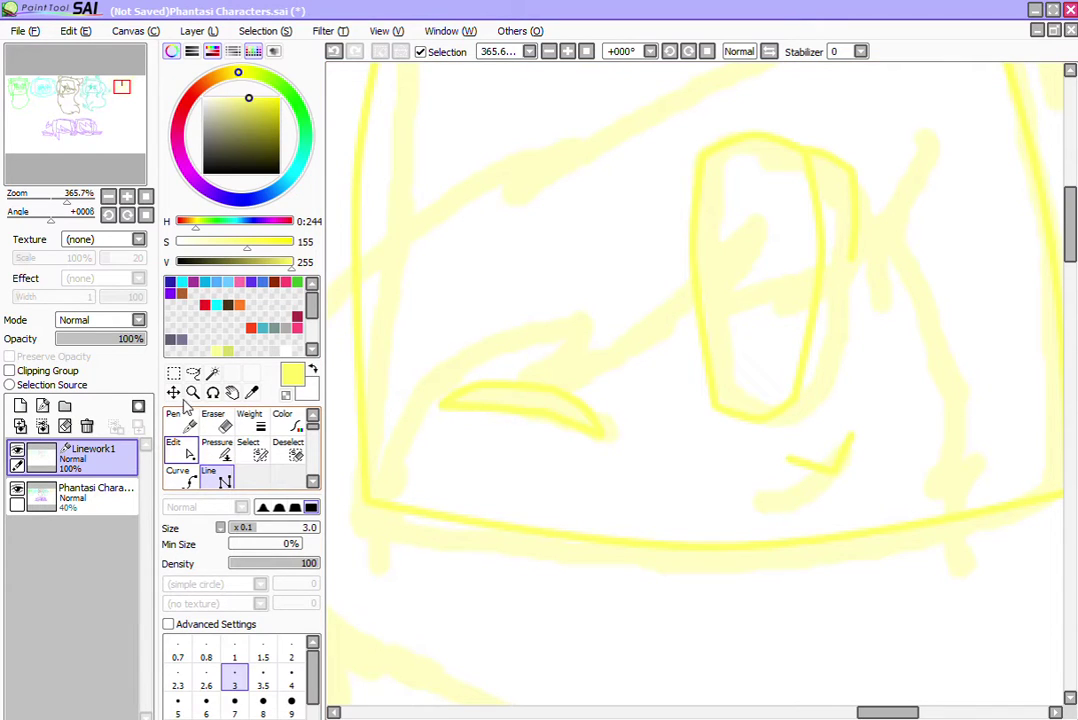
click(174, 442)
drag(810, 430, 841, 436)
key(ctrl+z)
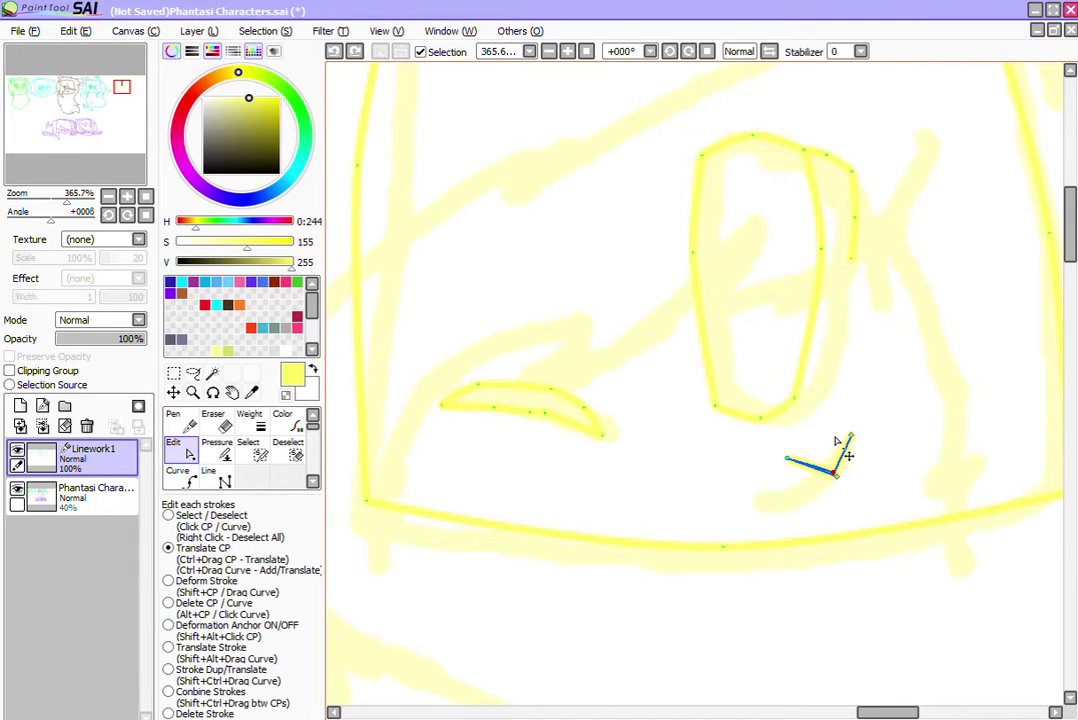
right_click(838, 444)
Step: Undo the mouth lines and retrace the mouth as a small angled line to the lower right of the open eye
click(549, 51)
click(549, 51)
click(217, 478)
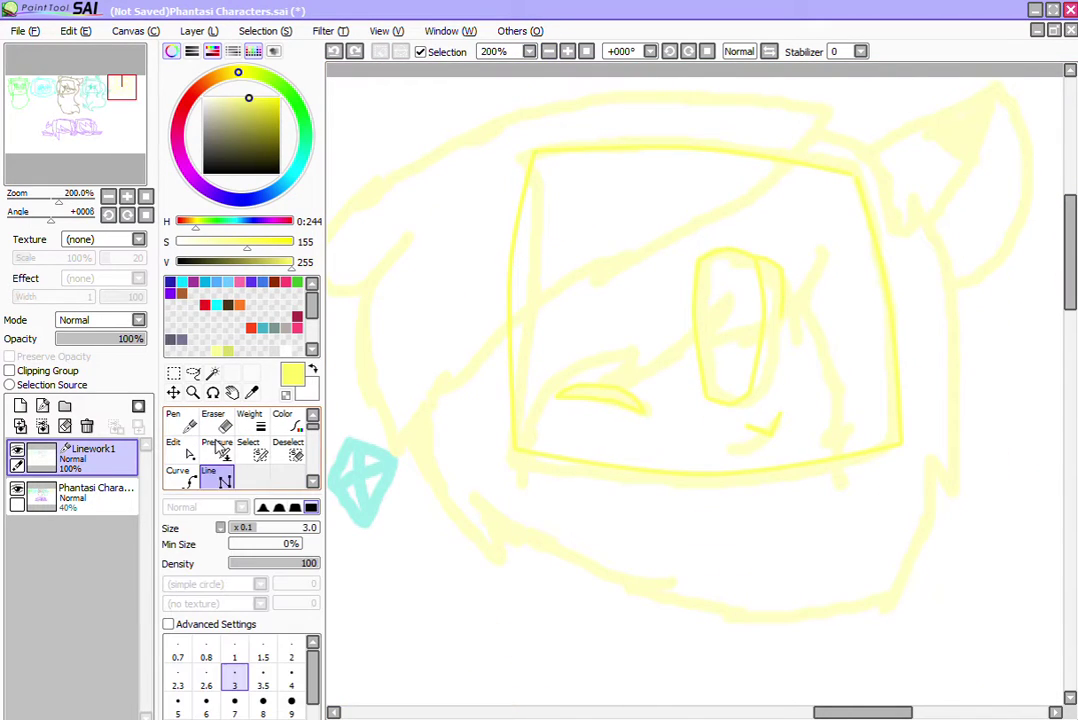
key(ctrl+z)
key(ctrl+z)
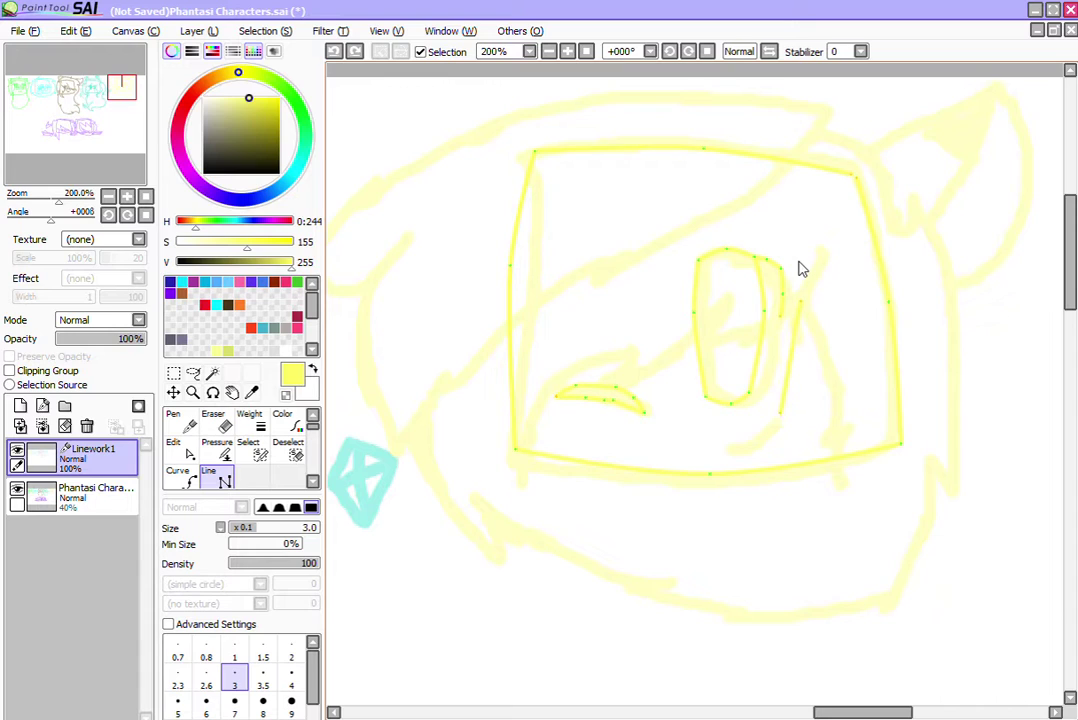
key(ctrl+z)
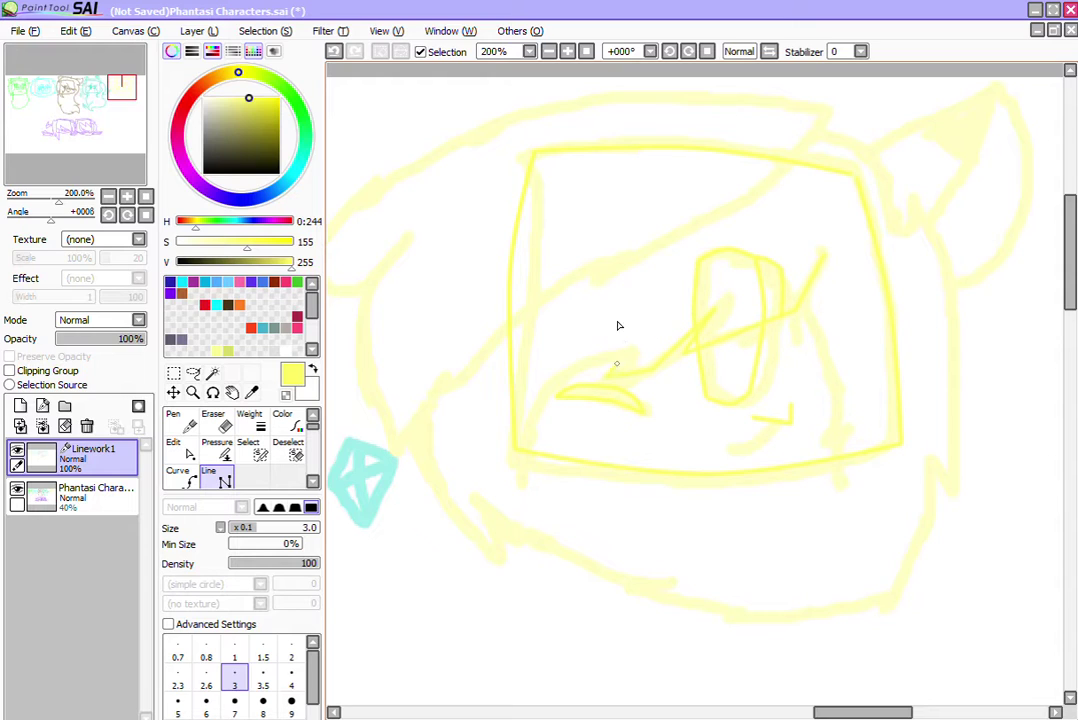
Step: Trace the jagged fringe across the eyes to a point below the face's lower left corner and up the left side
click(634, 345)
click(589, 356)
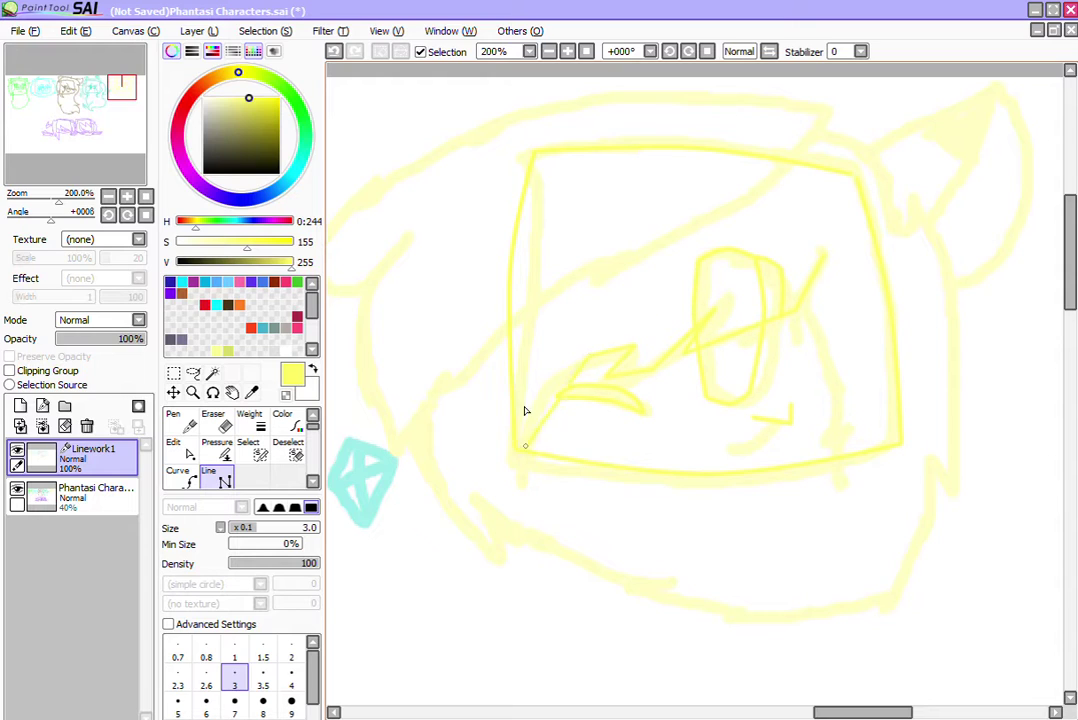
click(512, 472)
click(173, 445)
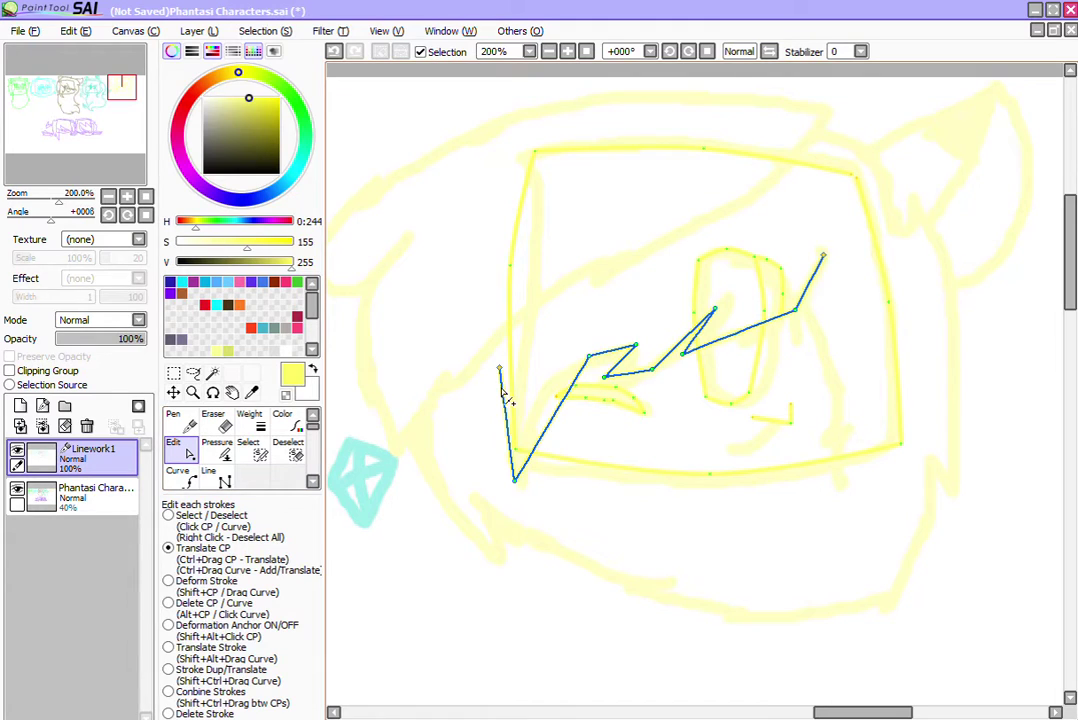
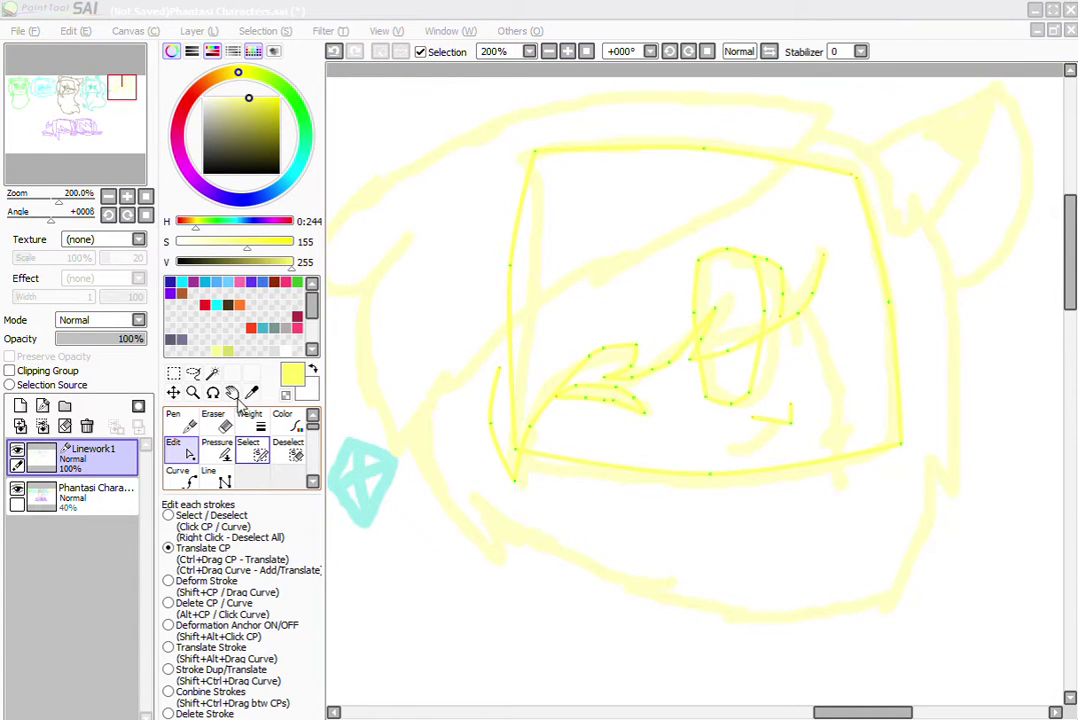
Step: Trace the jagged hair strand from the fringe's right end down past the face's lower edge and curve it
click(254, 476)
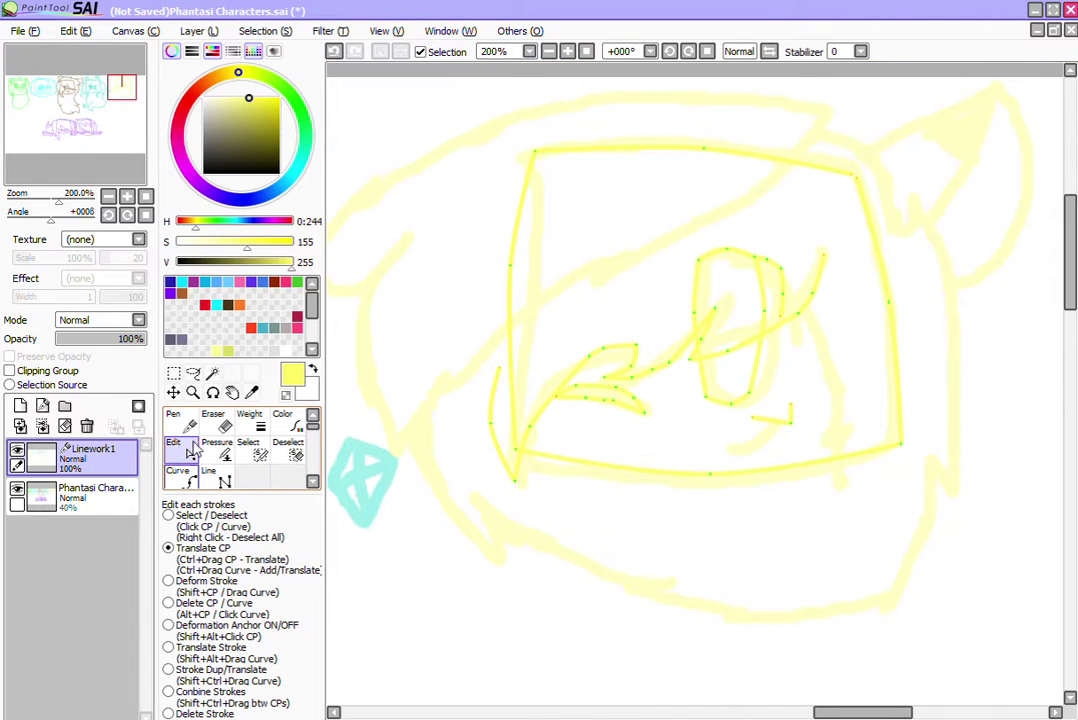
click(210, 476)
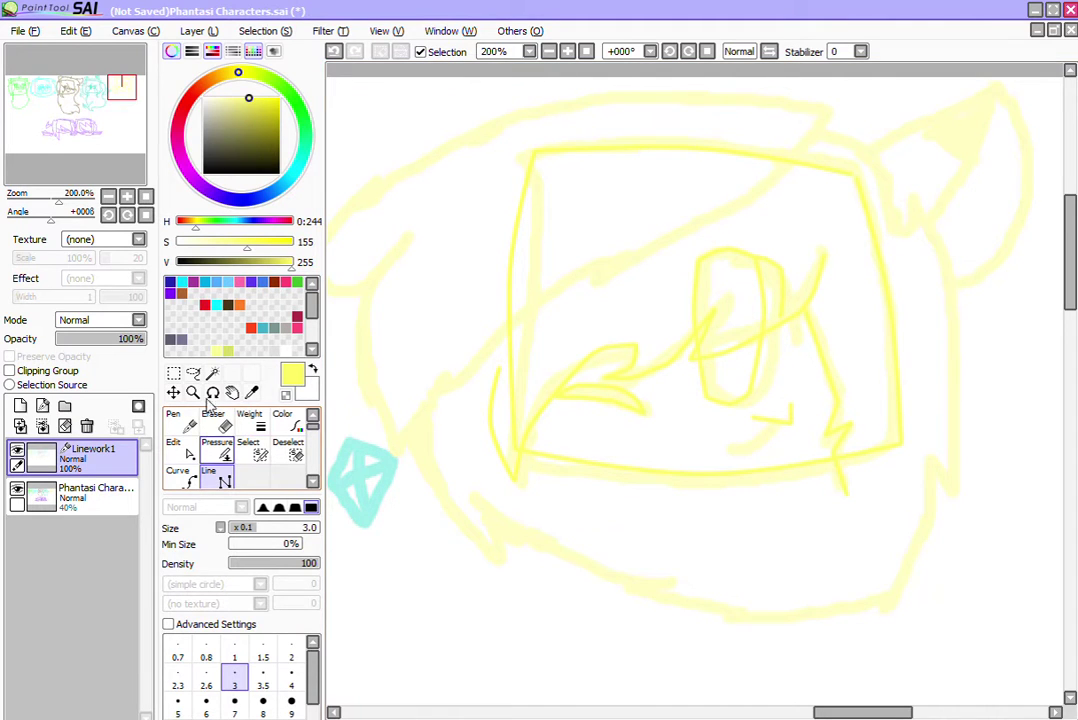
click(175, 445)
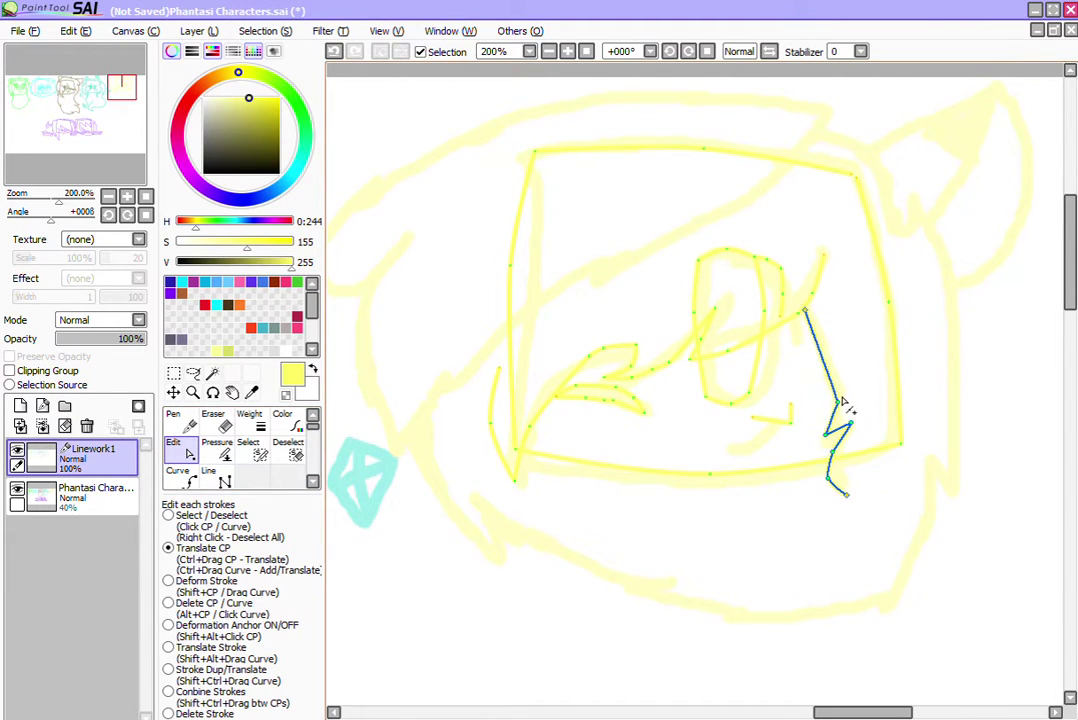
drag(837, 398, 835, 396)
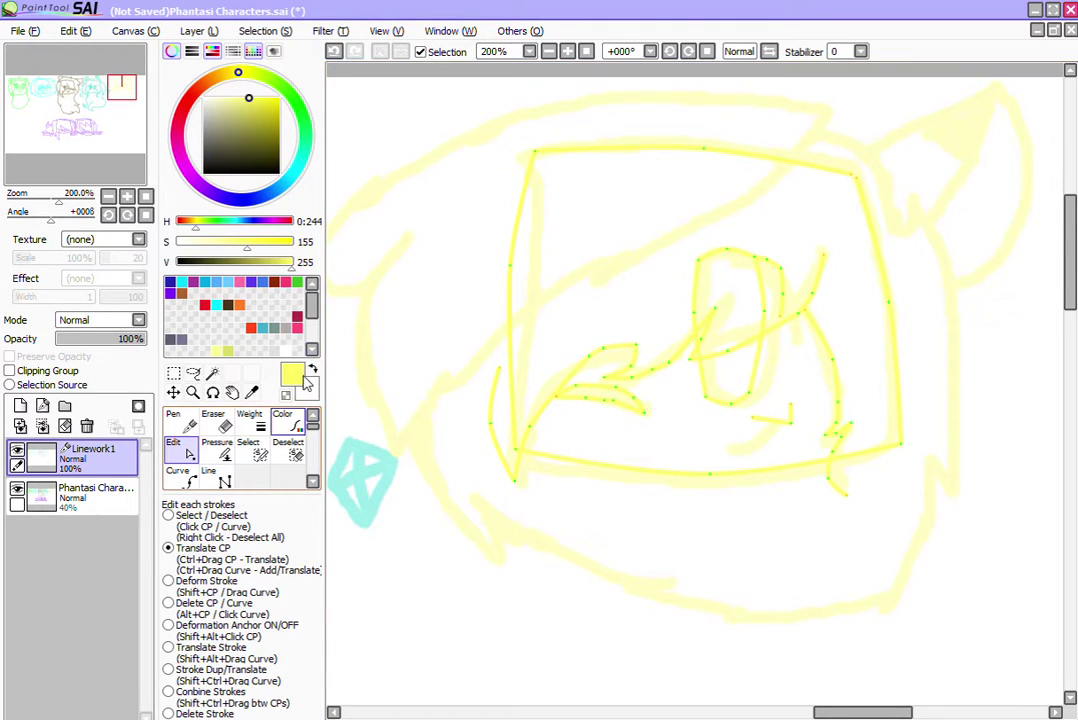
Step: Trace the large swept hair section from above the face's upper right corner around its left side and curve its edges
click(208, 472)
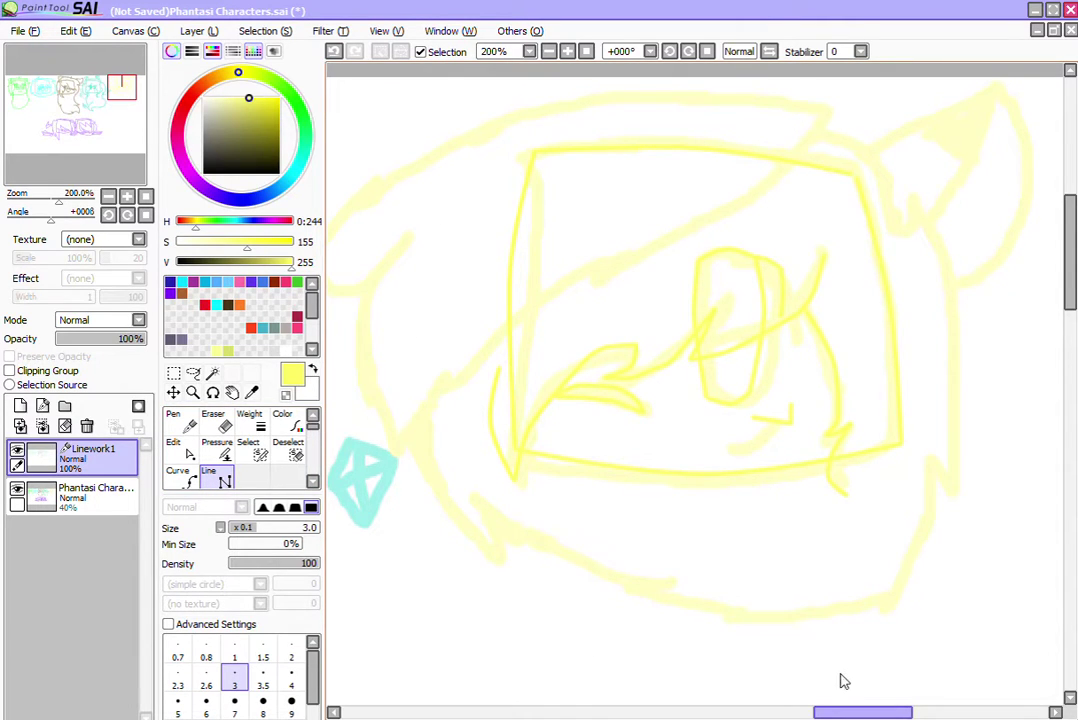
scroll(840, 679, left, 3)
click(934, 116)
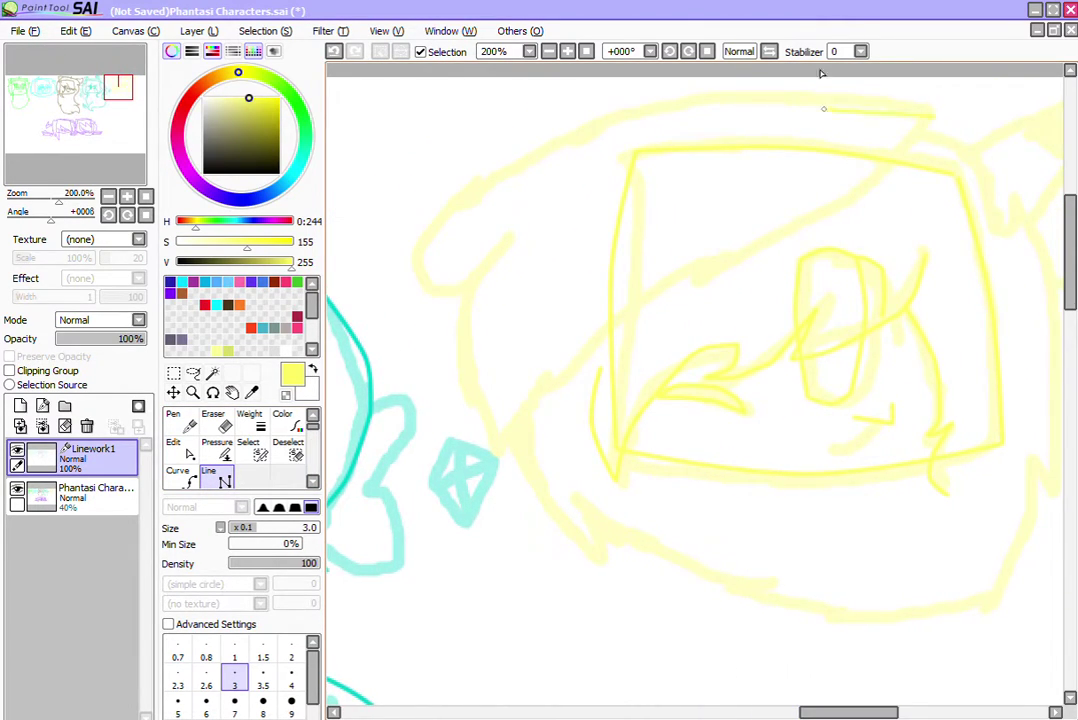
click(728, 97)
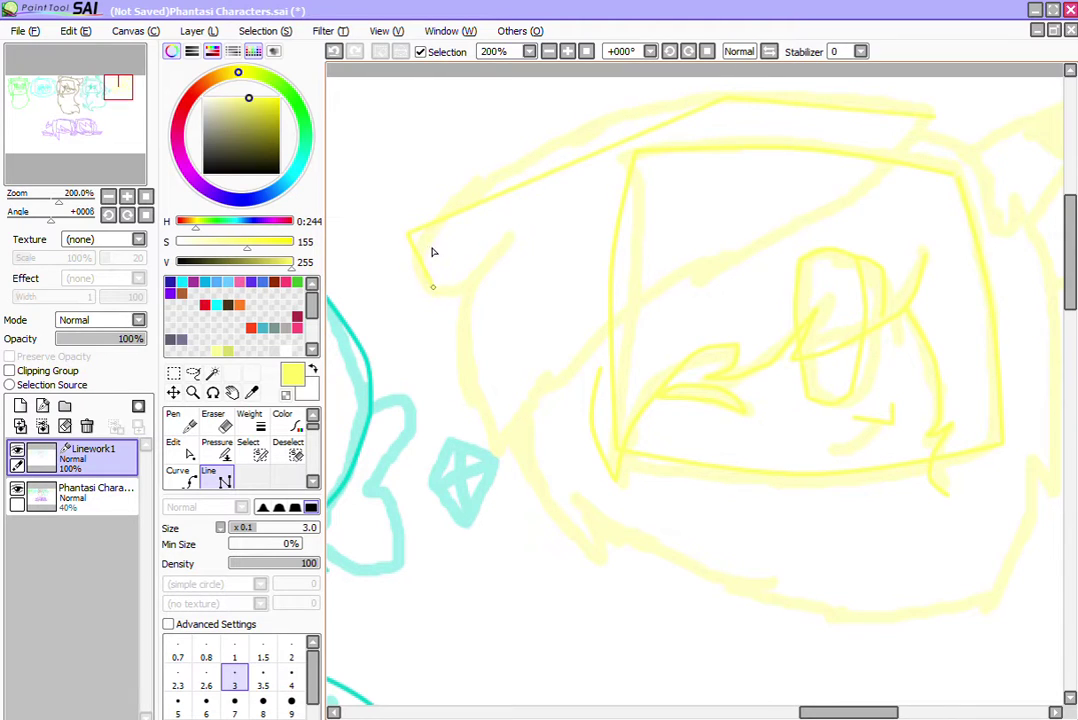
click(432, 288)
click(461, 298)
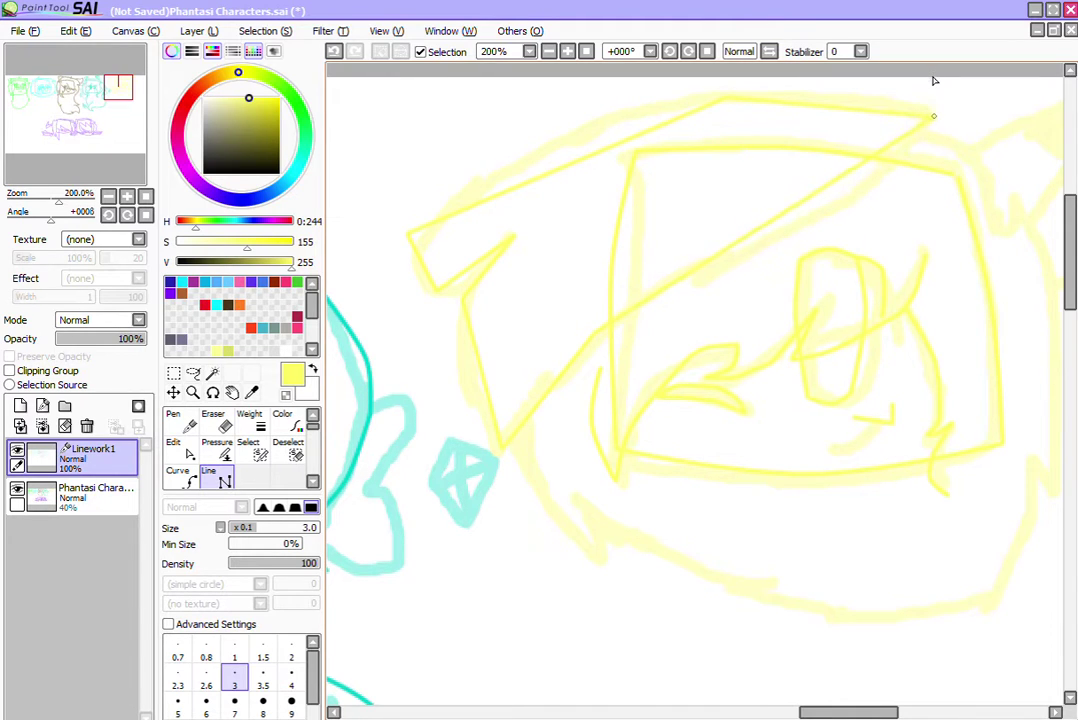
click(173, 442)
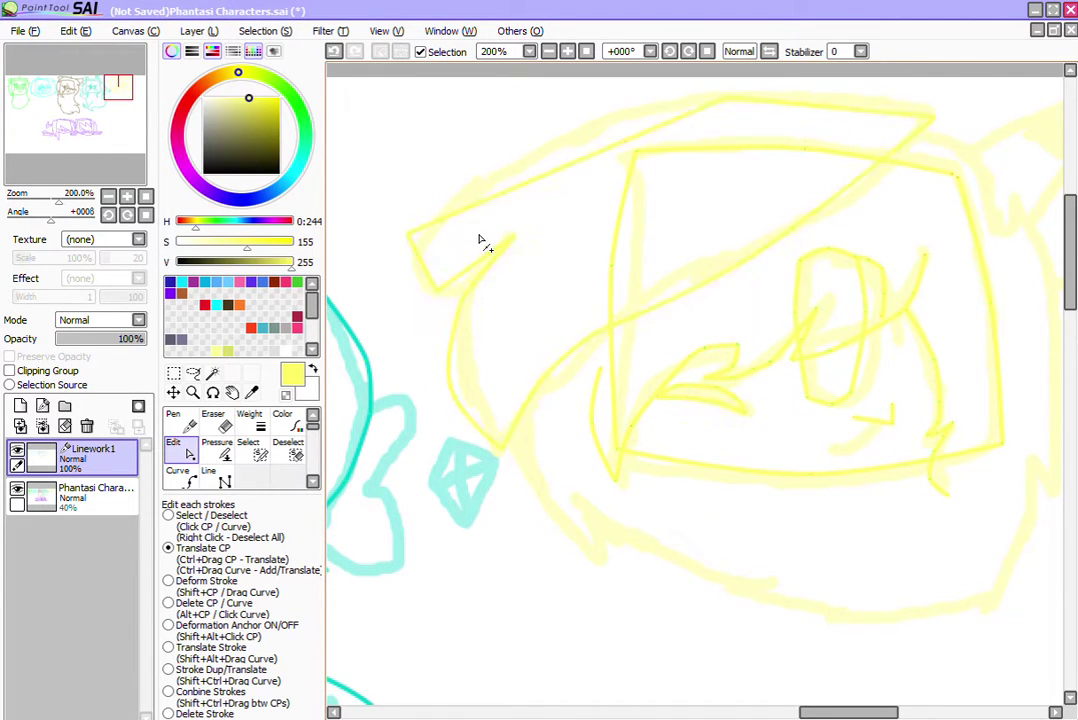
drag(414, 230, 400, 231)
drag(472, 236, 508, 164)
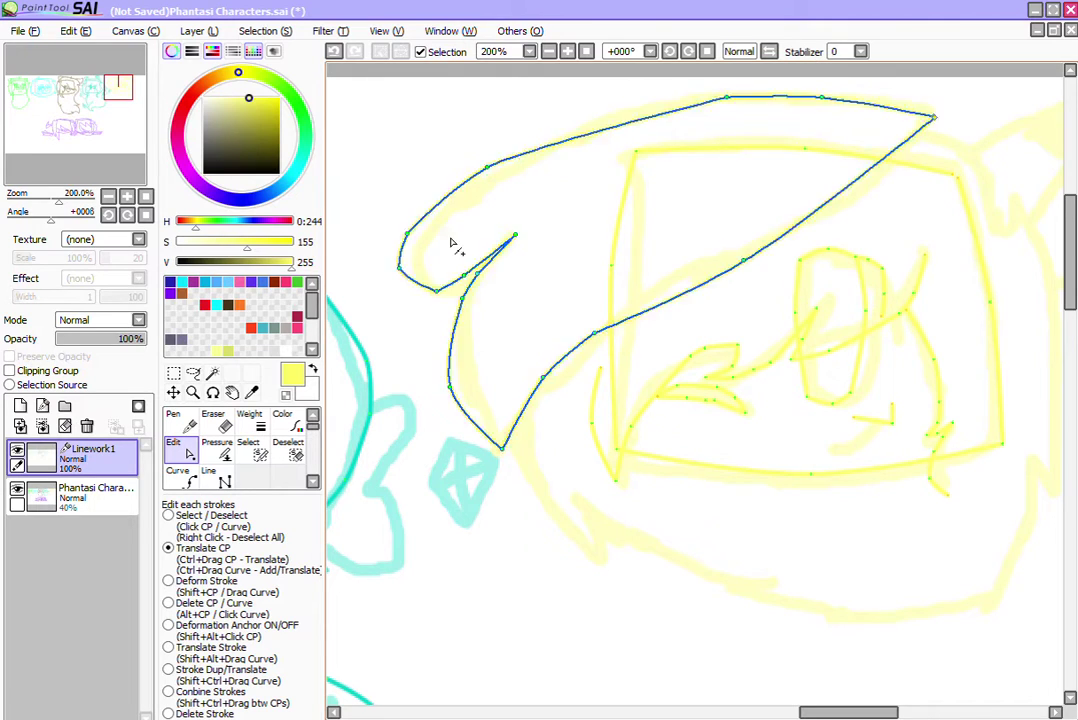
Step: Trace the outer hair outline down the right side and under the face to the swept section's lower tip, and round its segments
click(208, 471)
mouse_move(816, 712)
mouse_down()
mouse_move(858, 712)
mouse_move(810, 712)
mouse_move(827, 712)
mouse_up()
drag(826, 662, 827, 655)
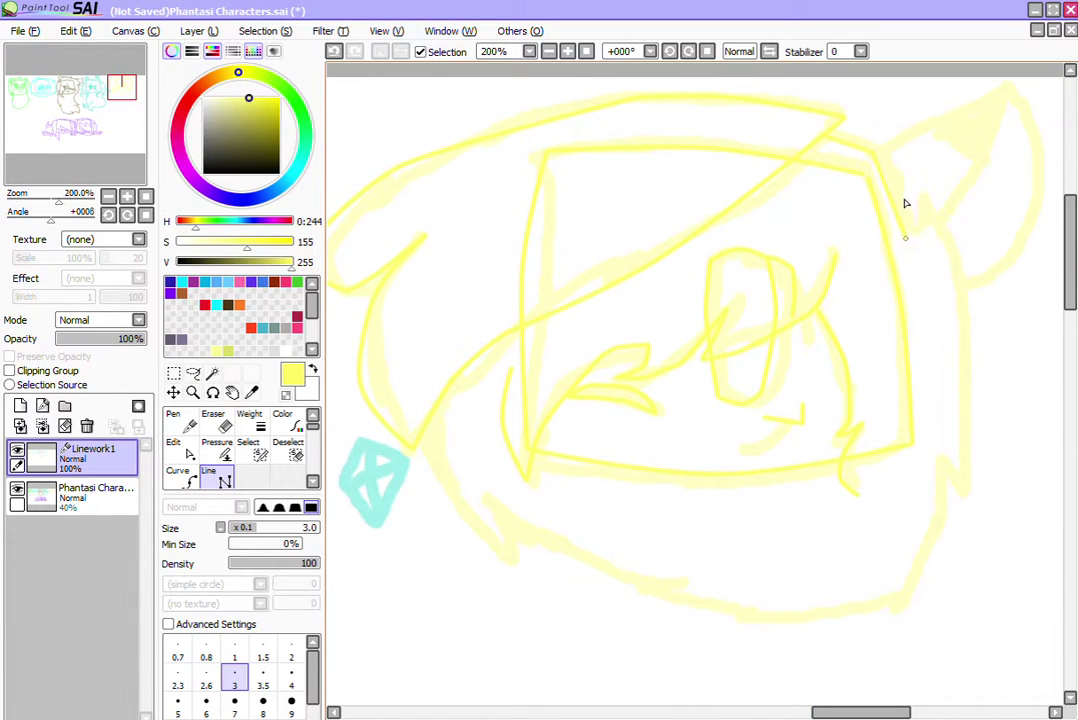
mouse_move(959, 255)
mouse_down()
mouse_move(965, 450)
mouse_move(940, 430)
mouse_up()
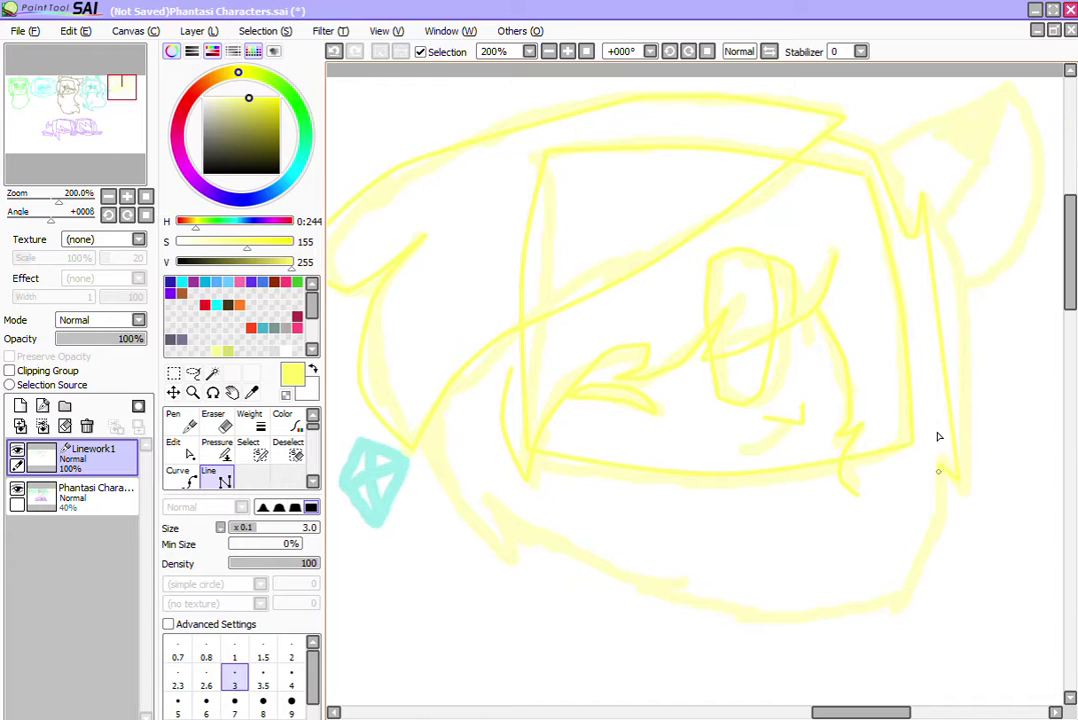
click(682, 610)
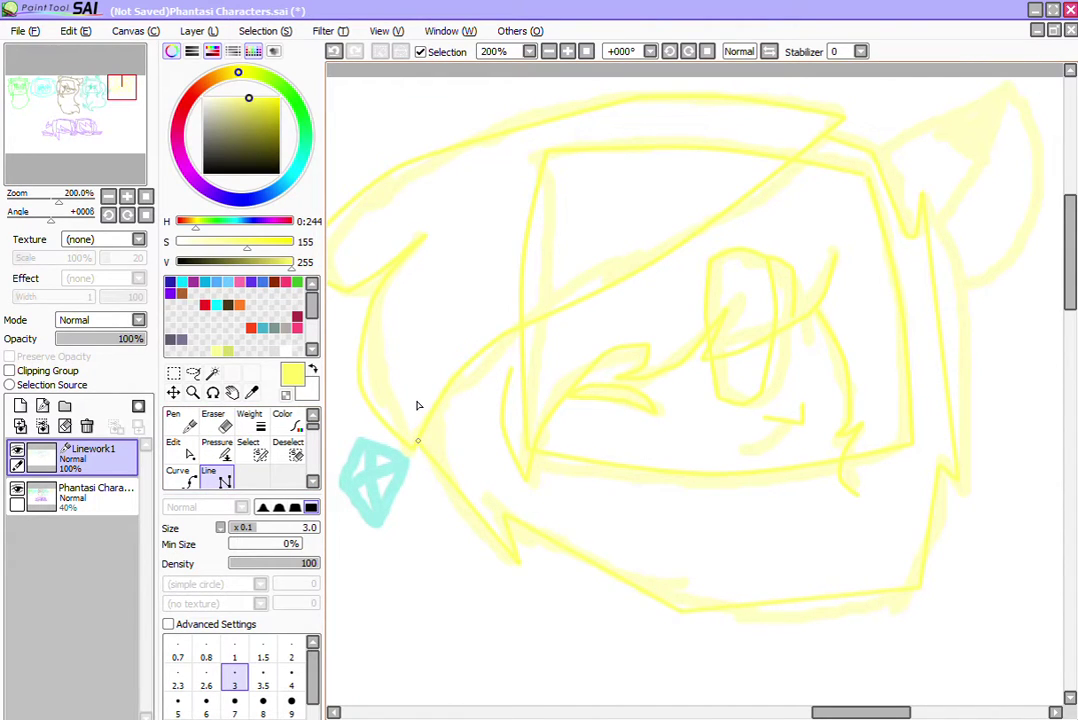
click(174, 444)
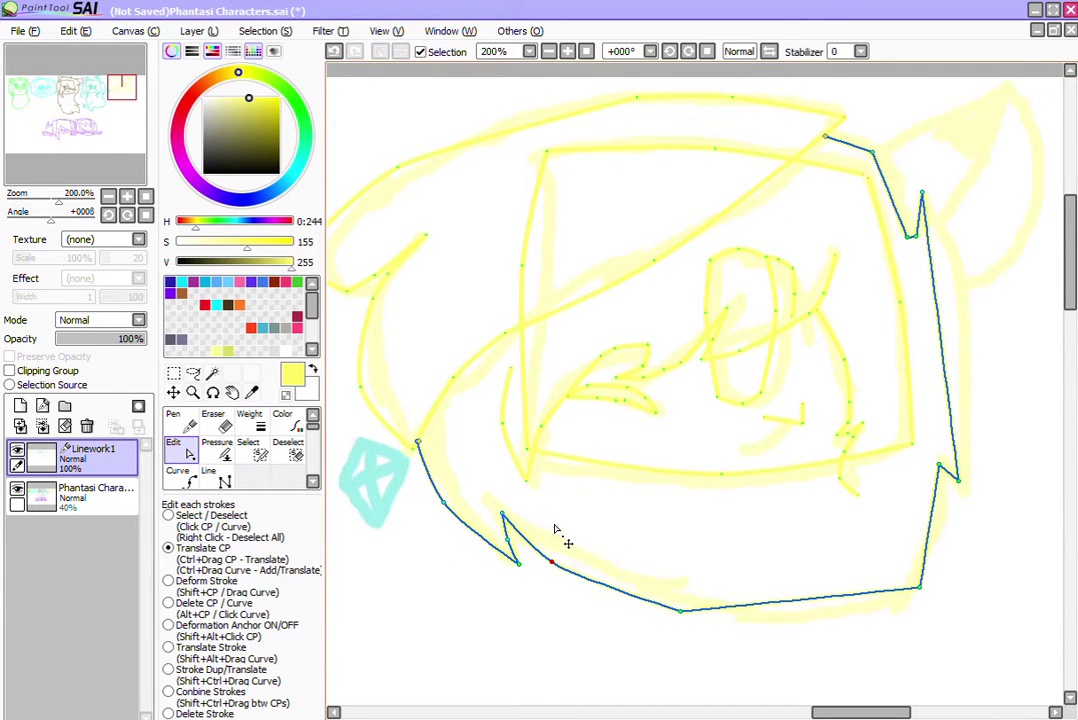
drag(787, 600, 787, 622)
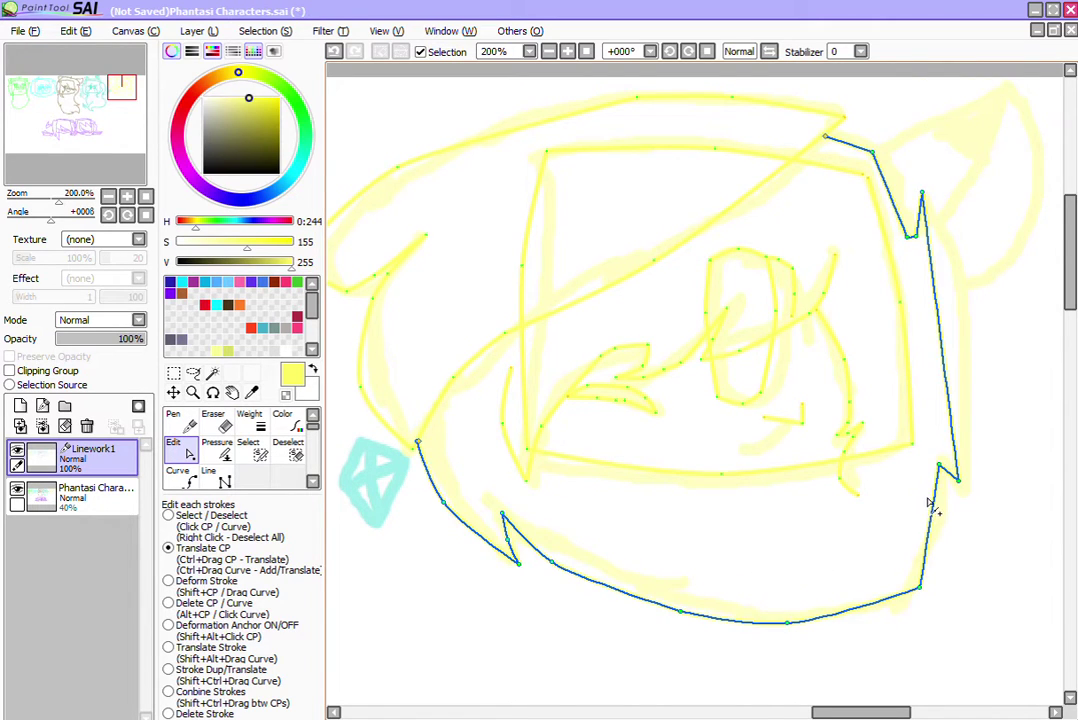
mouse_move(930, 510)
mouse_down()
mouse_move(936, 537)
mouse_move(952, 448)
mouse_move(957, 459)
mouse_move(946, 446)
mouse_move(943, 457)
mouse_up()
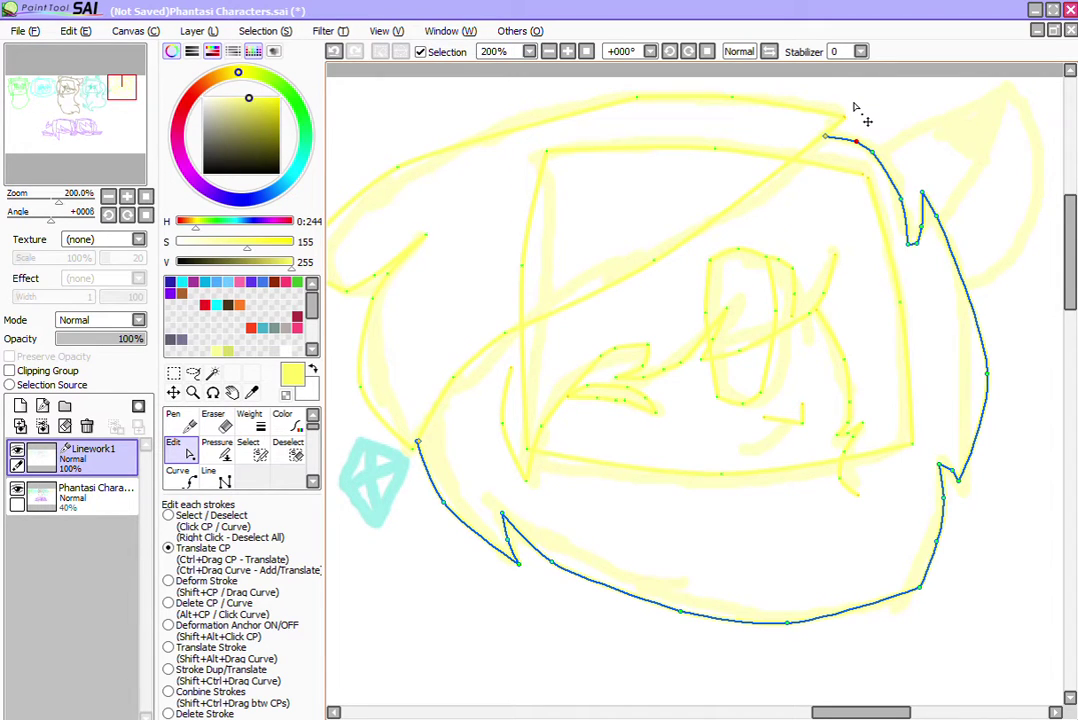
Step: Trace the pointed ear's outer outline at the upper right of the head and curve its sides to match the sketch
click(214, 474)
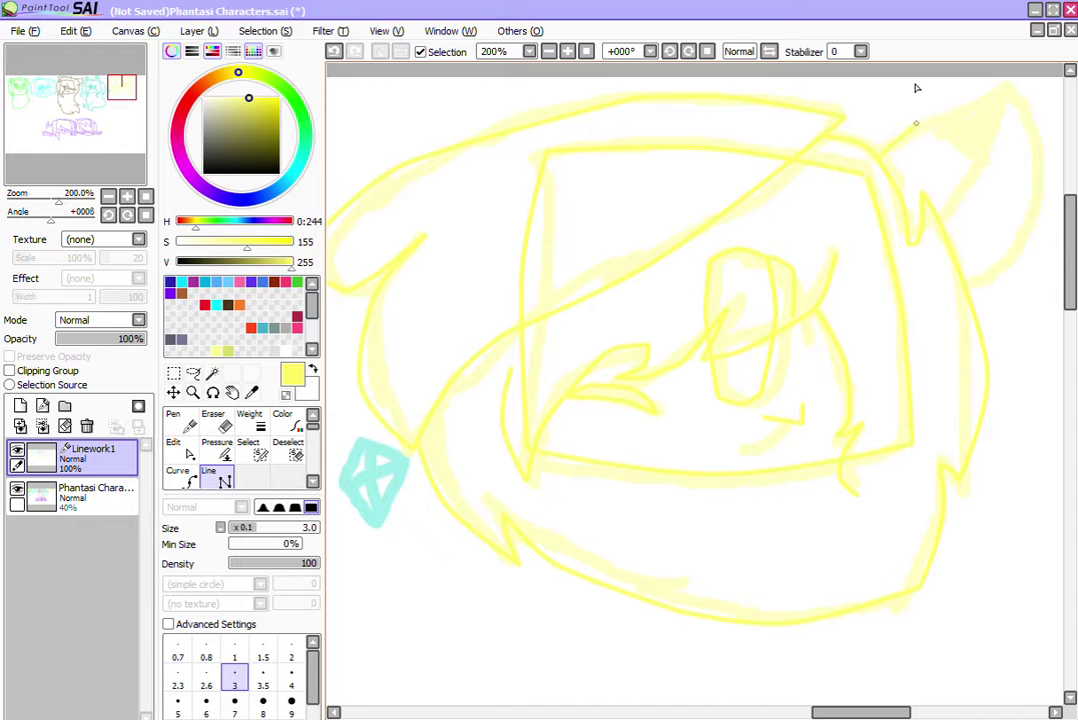
click(1050, 181)
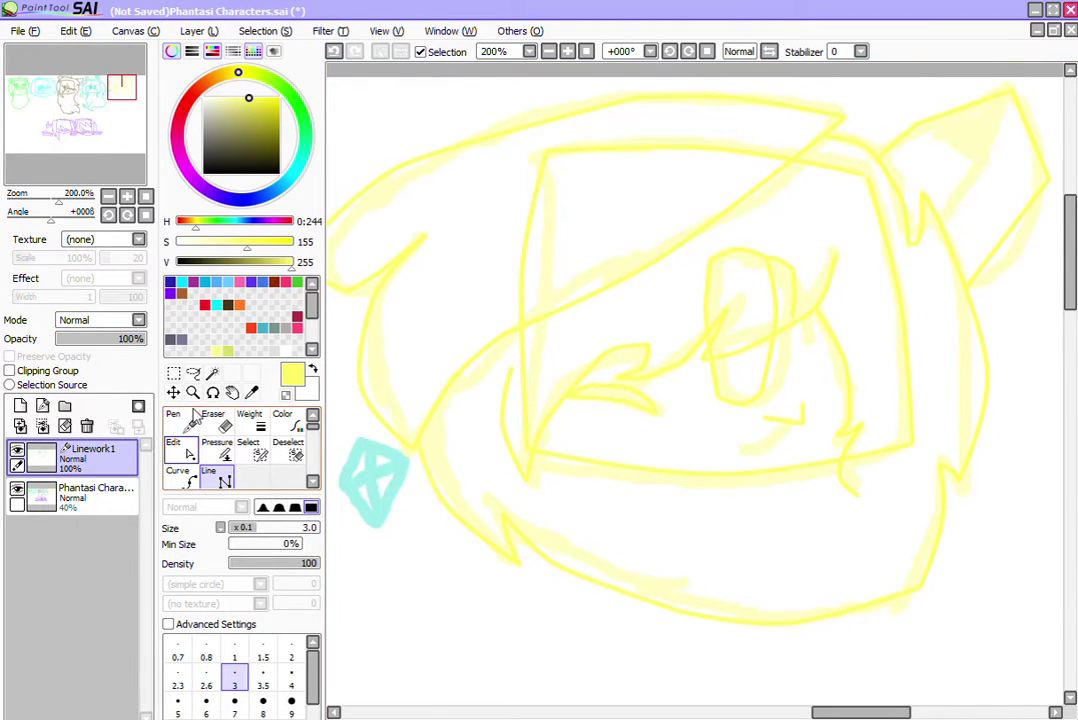
click(174, 446)
drag(884, 106, 887, 101)
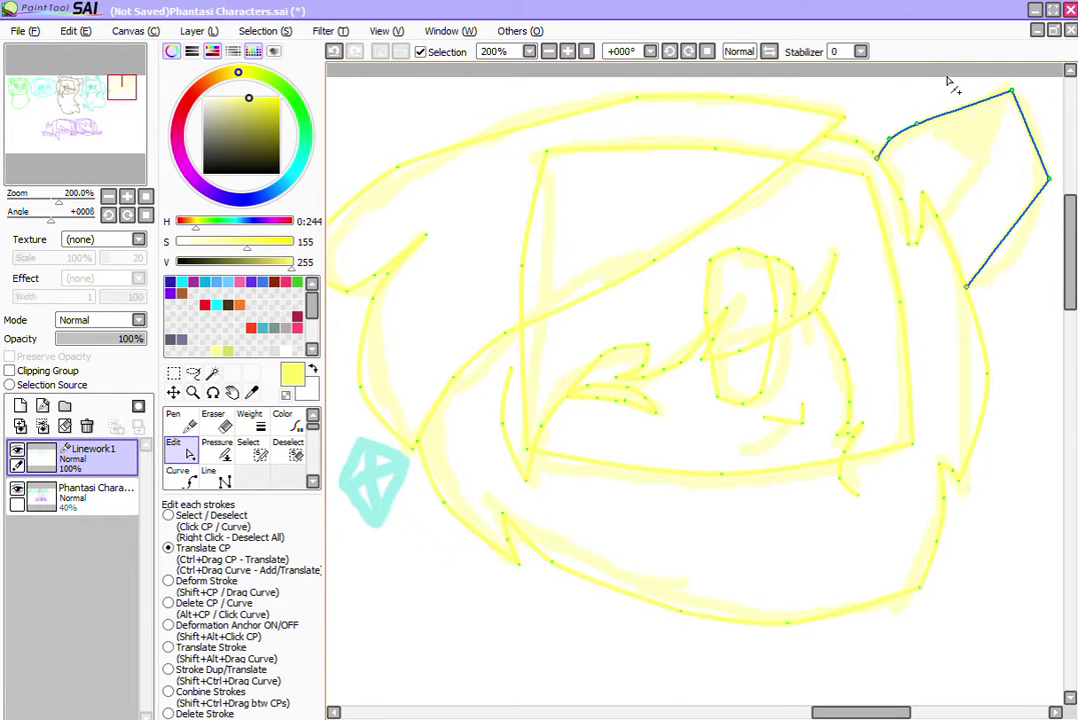
mouse_move(948, 83)
mouse_down()
mouse_move(957, 106)
mouse_move(915, 90)
mouse_up()
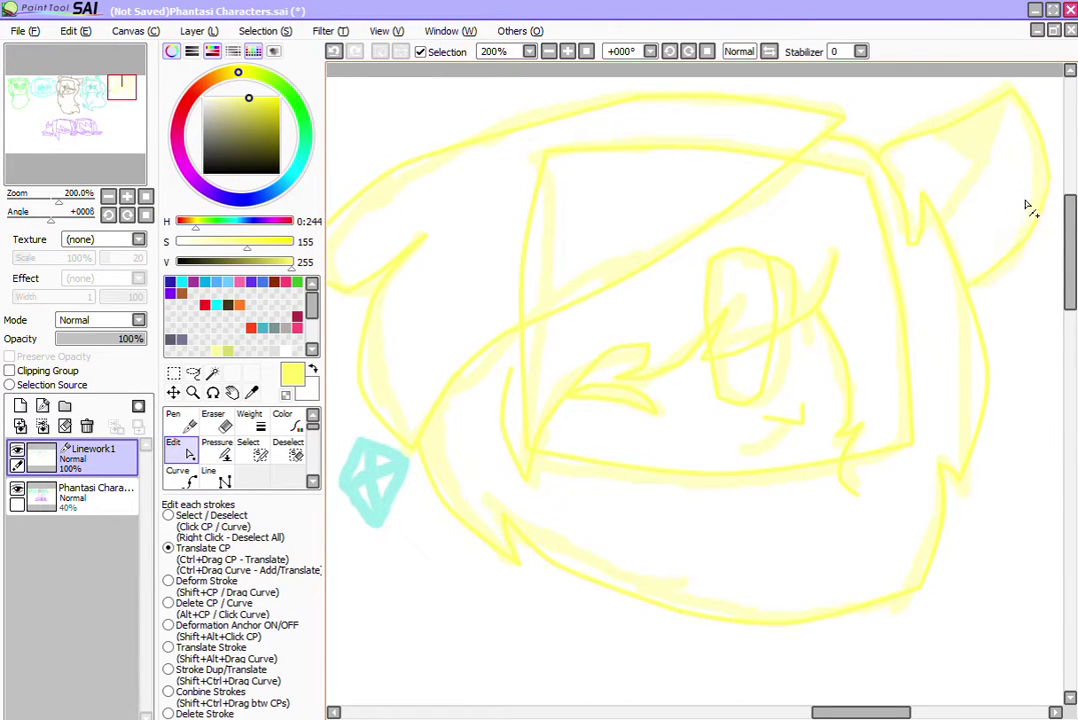
Step: Trace the ear's inner edge and the boundary of its coloured tip, and bend the lines to fit the sketch
click(210, 475)
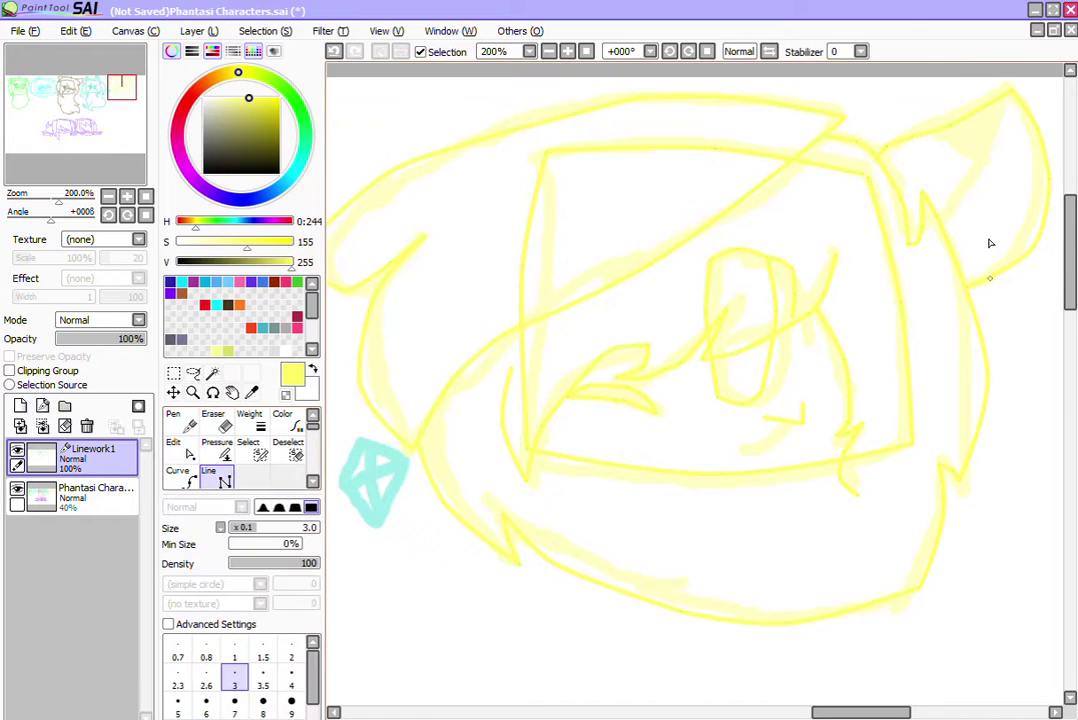
click(937, 220)
click(176, 447)
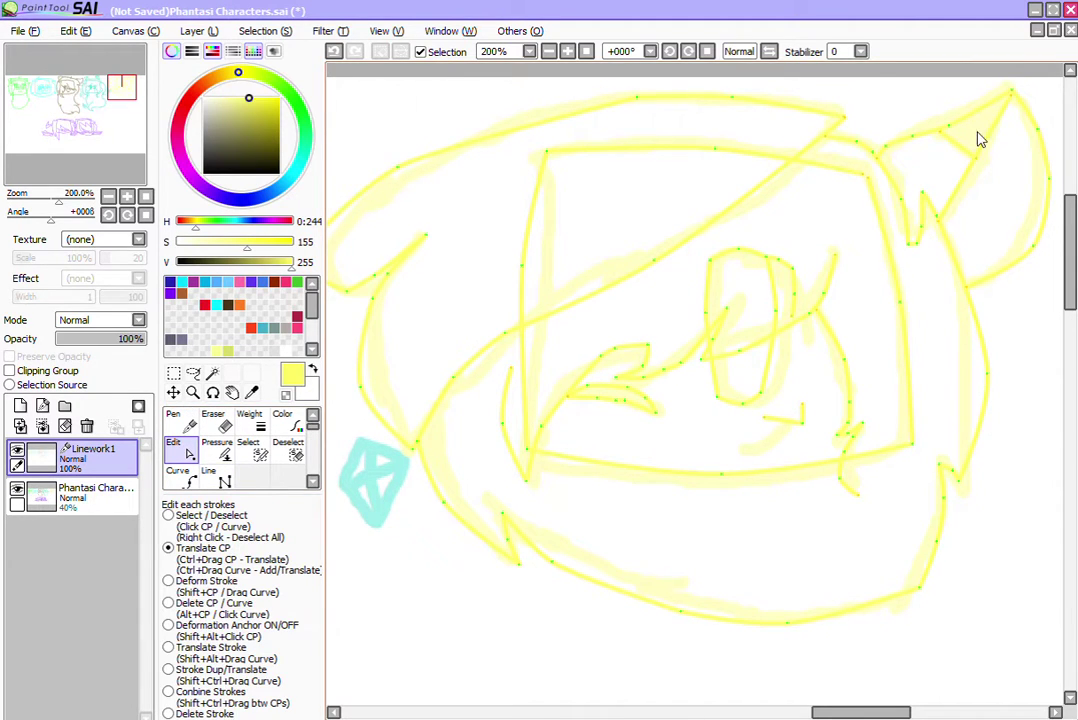
mouse_move(981, 134)
mouse_down()
mouse_move(994, 138)
mouse_move(956, 115)
mouse_up()
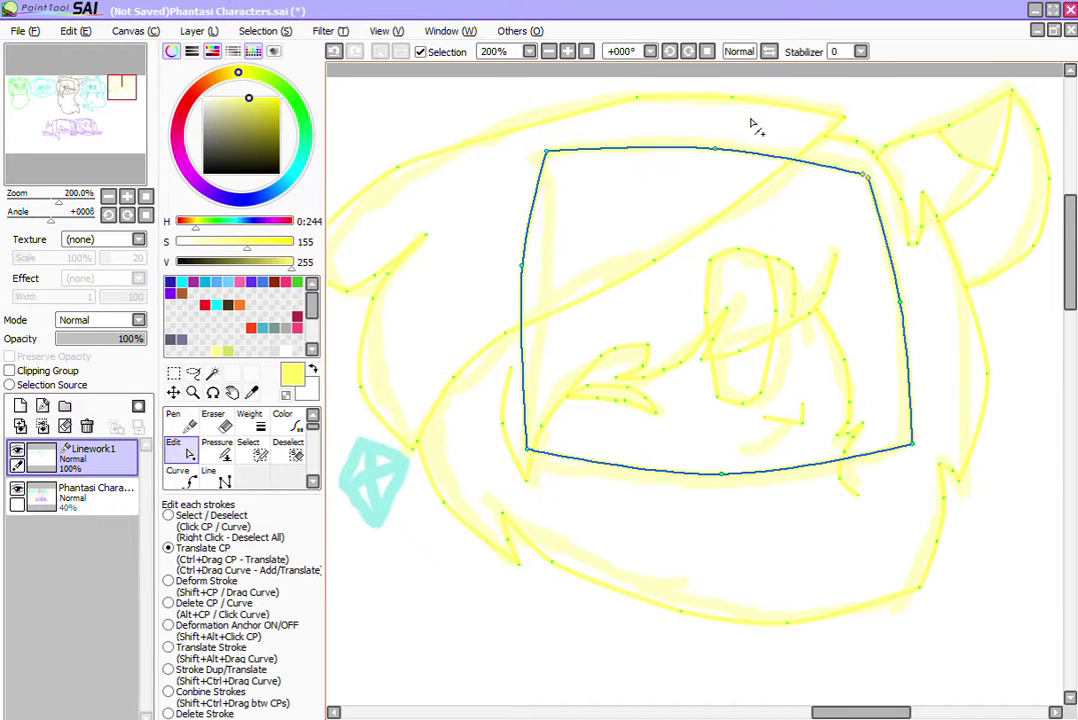
Step: Sample the purple of the two lower characters from the sketch layer at 100% opacity and dim that layer to 42%
key(minus)
key(minus)
key(minus)
key(minus)
key(minus)
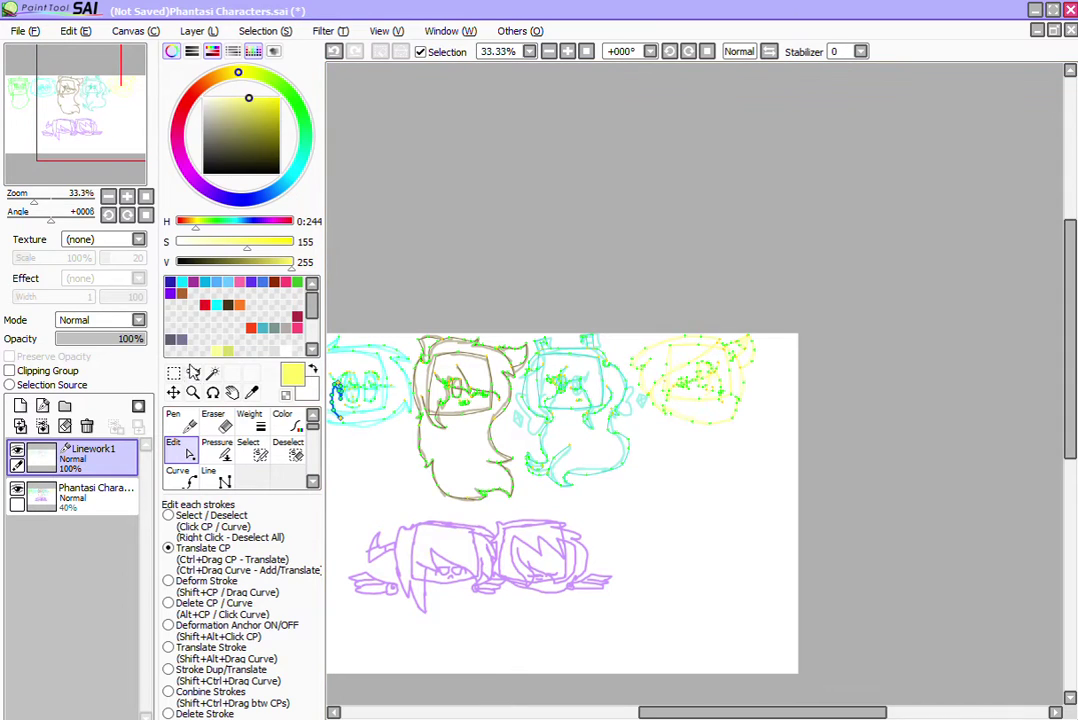
click(192, 388)
drag(355, 435, 638, 616)
click(80, 492)
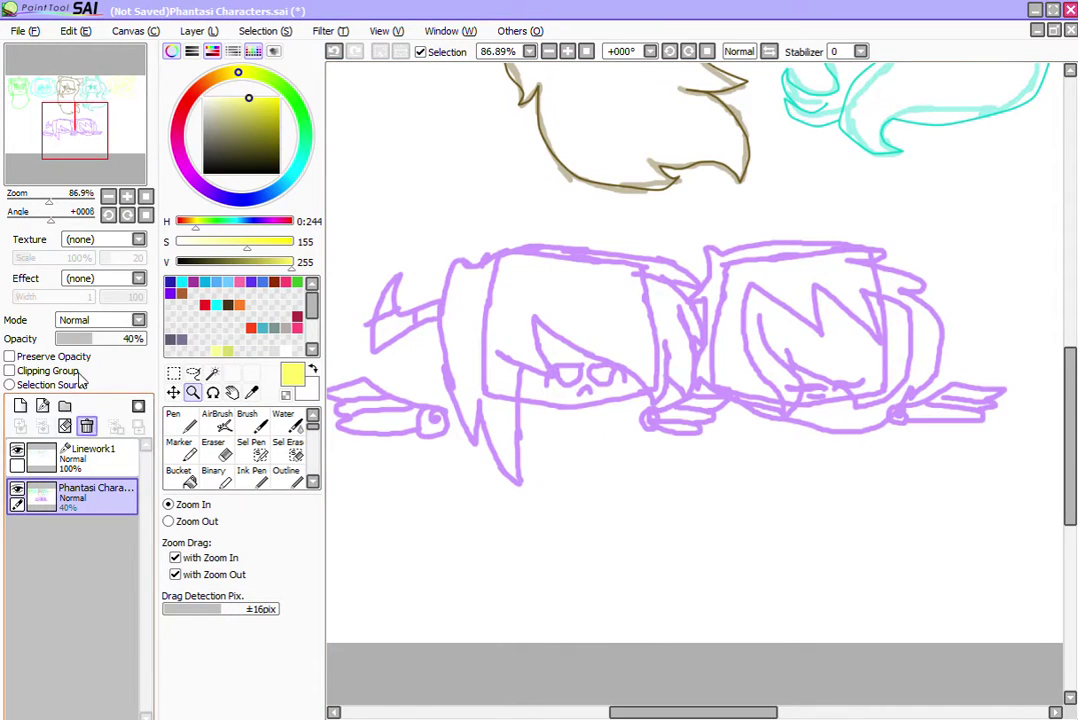
click(141, 338)
click(251, 392)
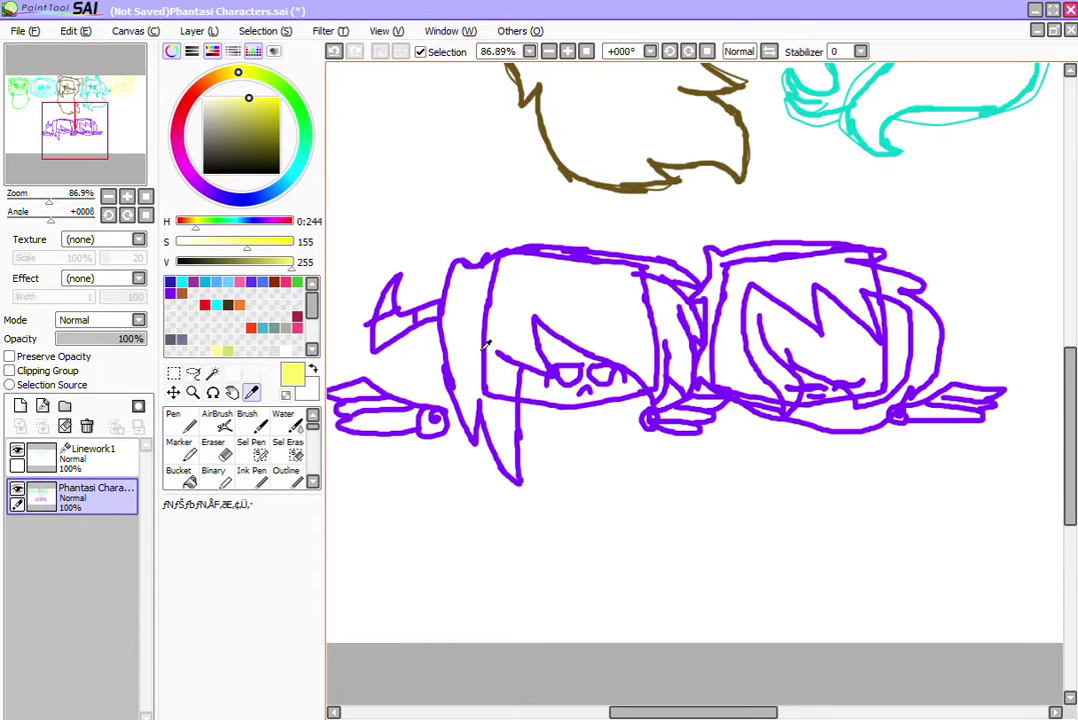
click(375, 293)
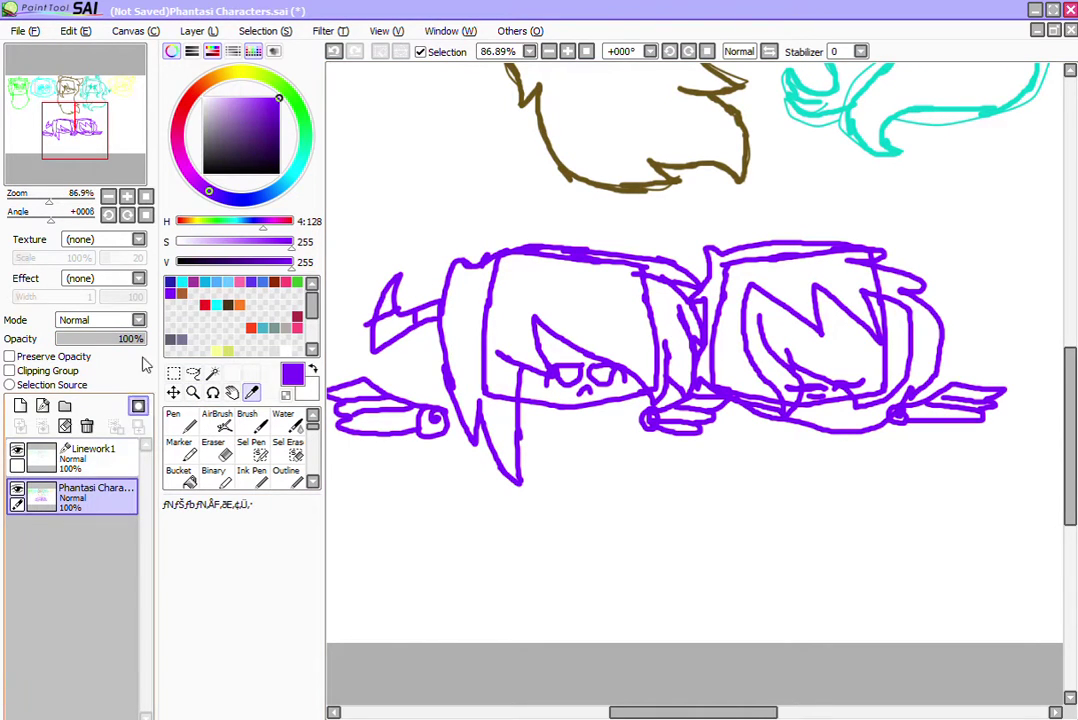
mouse_move(142, 338)
mouse_down()
mouse_move(133, 303)
mouse_move(96, 338)
mouse_up()
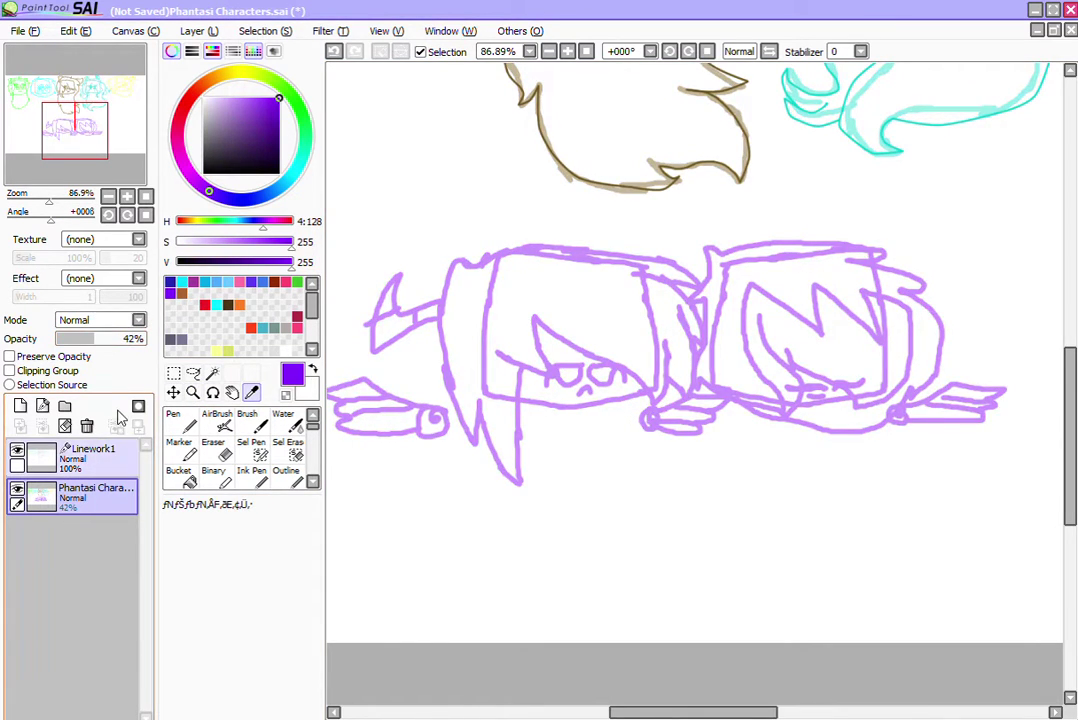
Step: Trace the left purple character's face as a closed four-sided outline on the Linework1 layer
click(90, 455)
click(214, 476)
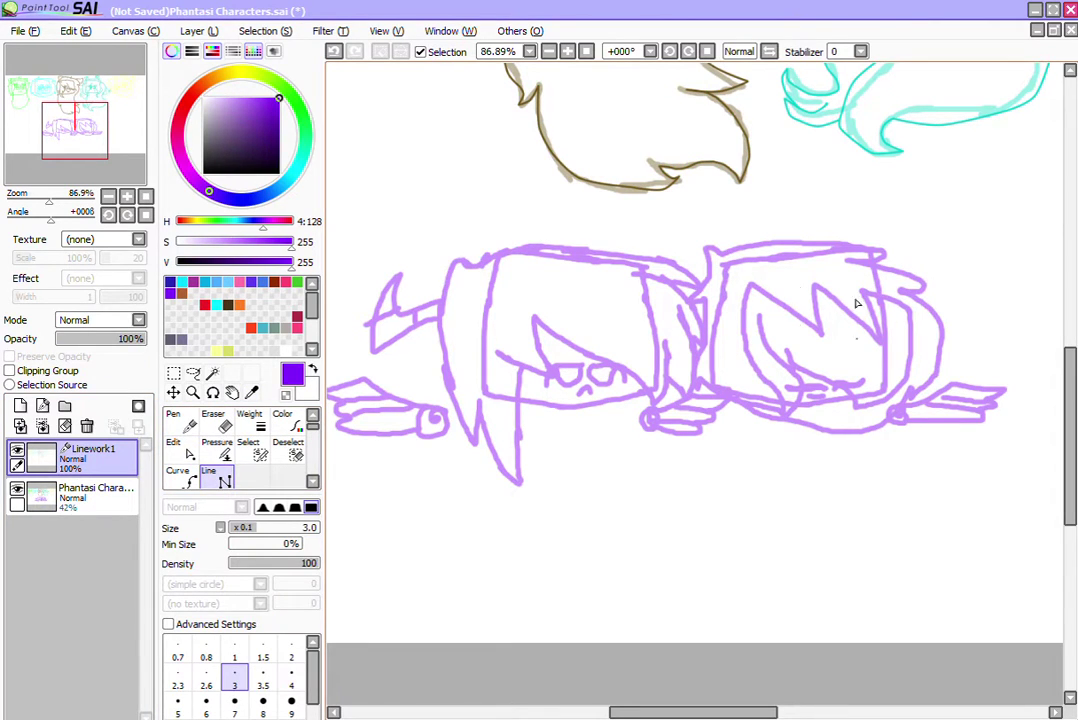
click(493, 255)
click(645, 262)
click(650, 385)
click(483, 395)
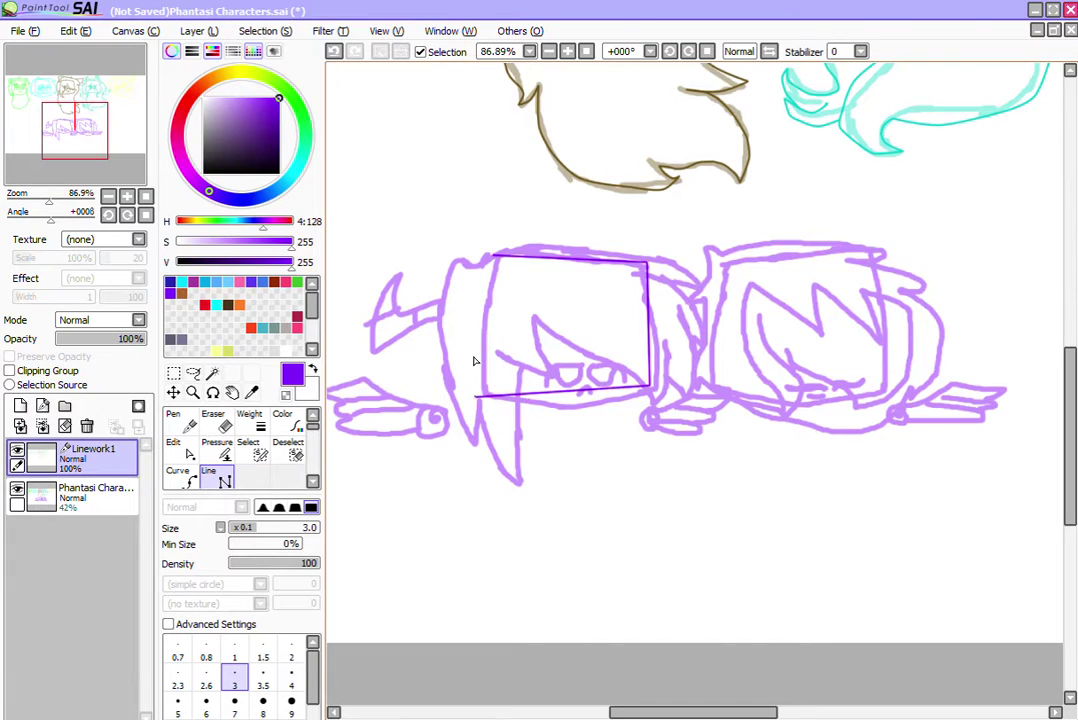
double_click(493, 255)
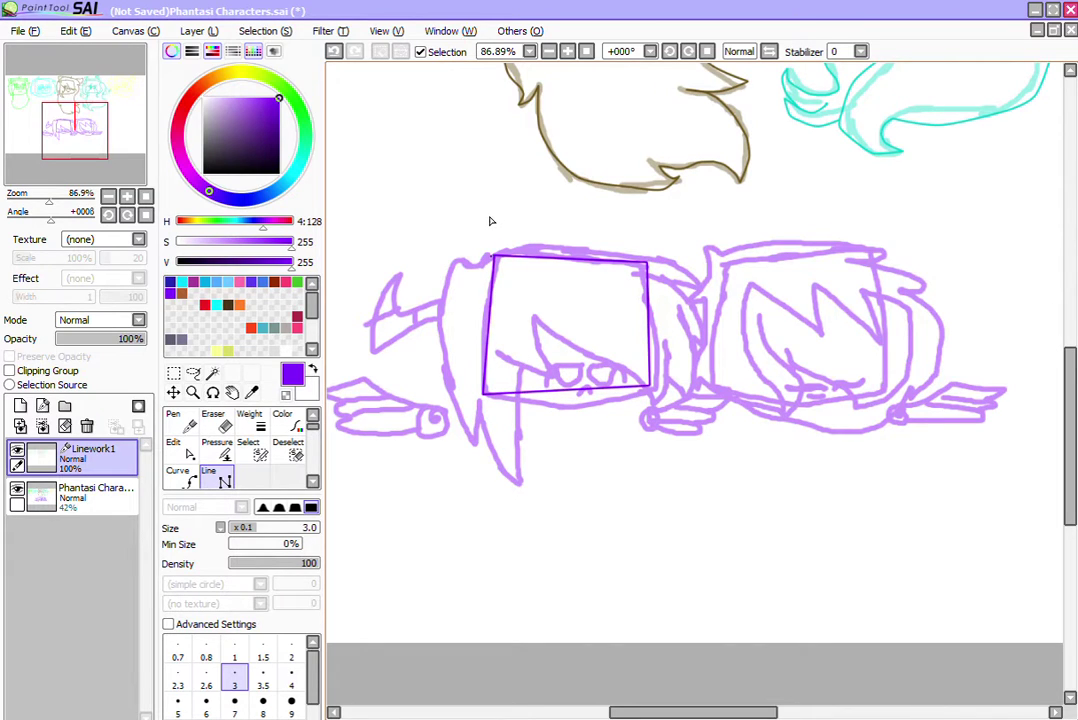
Step: Trace the right purple character's face as a closed four-sided outline over the sketch
click(192, 392)
drag(404, 225, 802, 428)
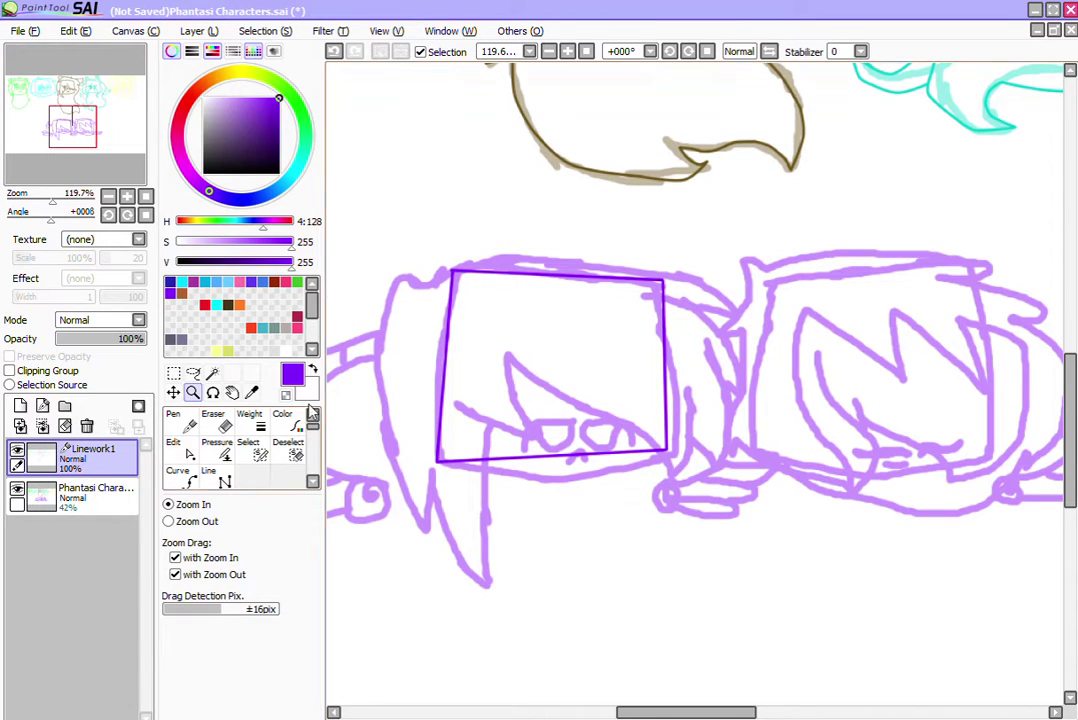
click(208, 472)
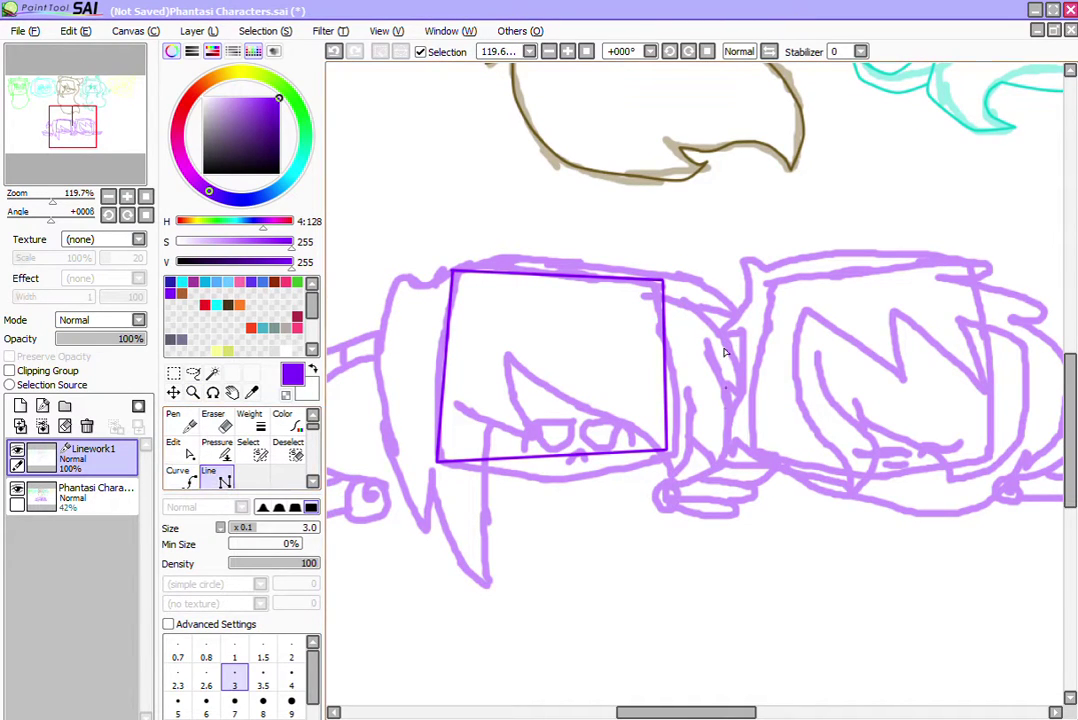
click(764, 284)
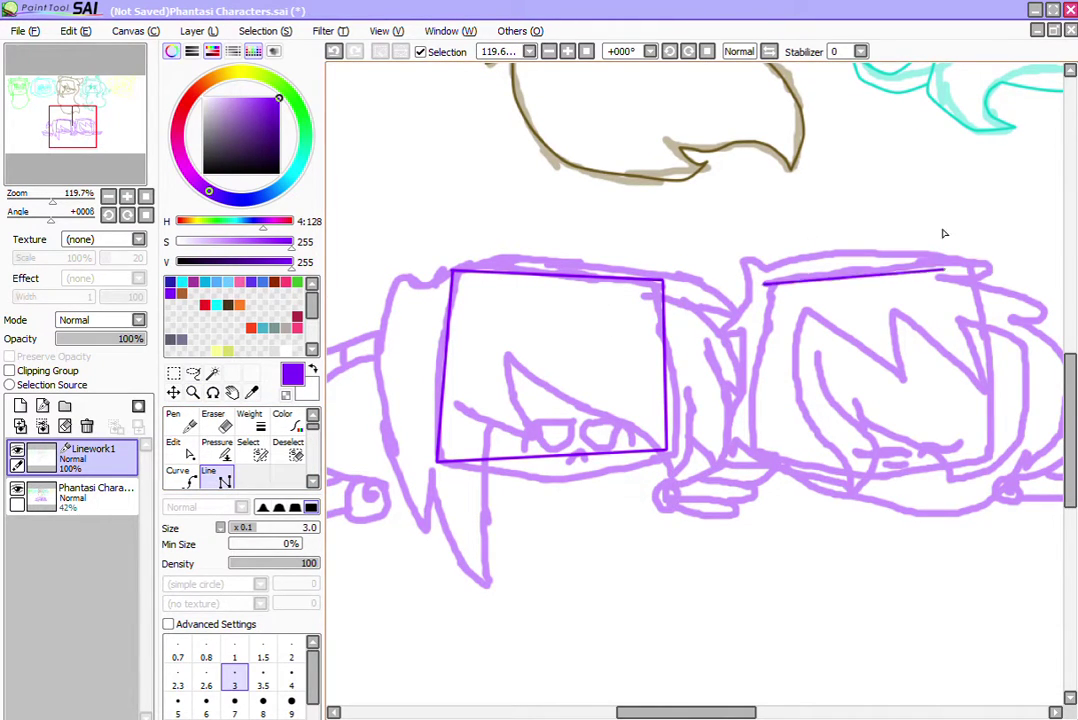
click(975, 260)
click(998, 455)
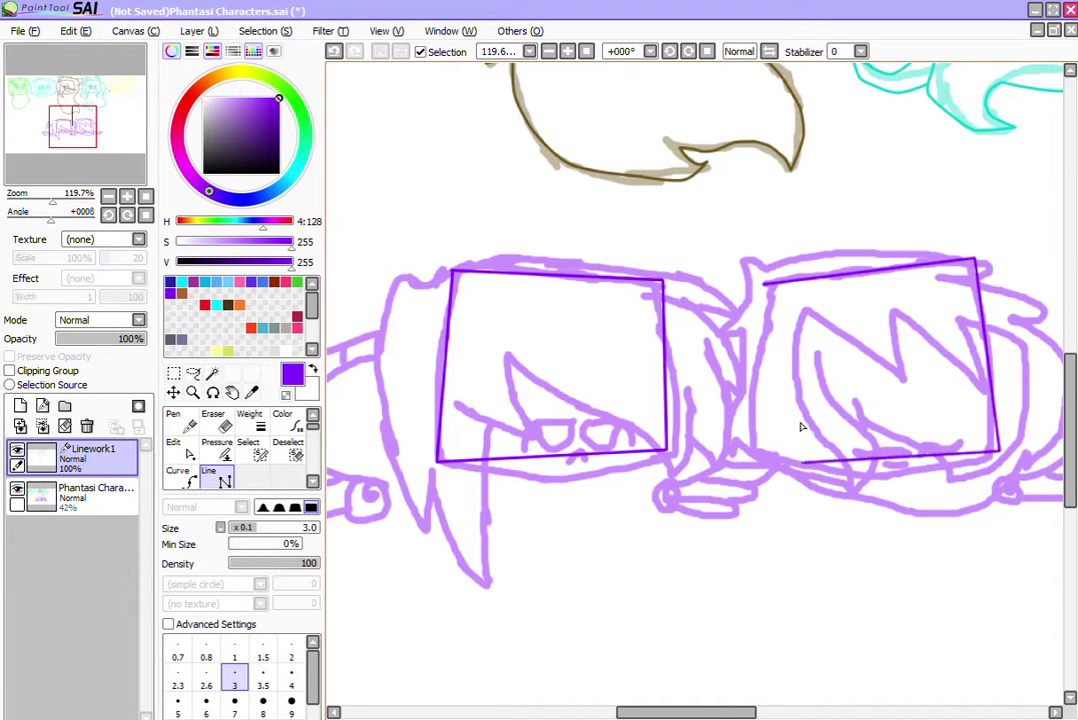
click(782, 462)
double_click(765, 284)
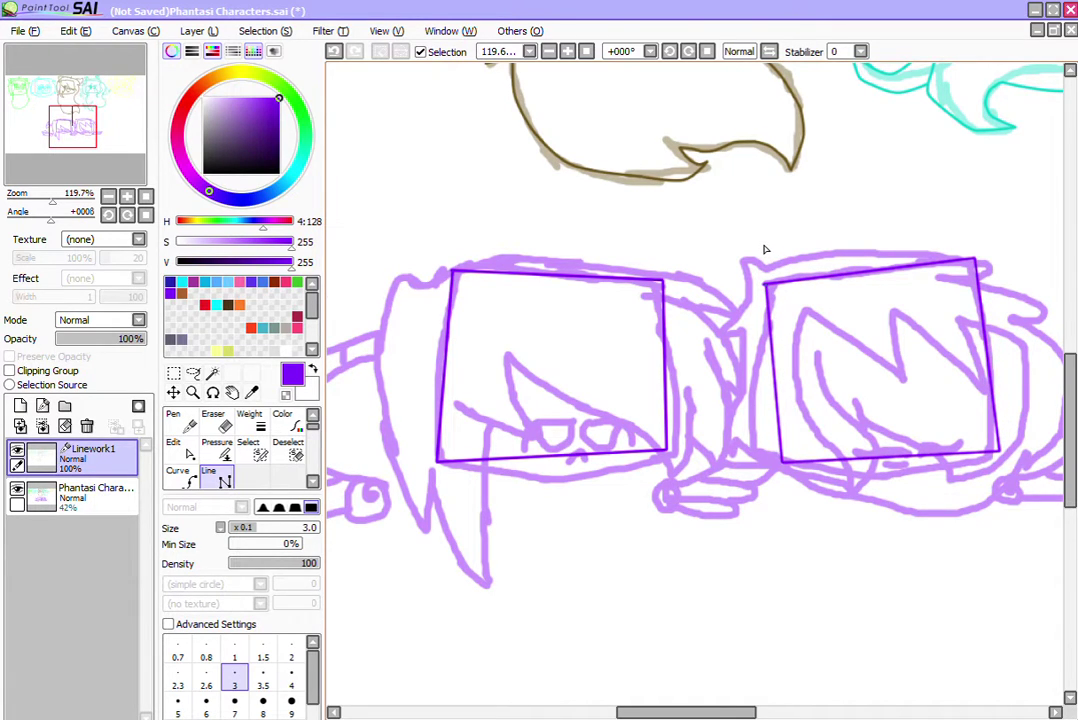
Step: Bow all four sides of the right character's face outline outward to follow the sketch
click(173, 441)
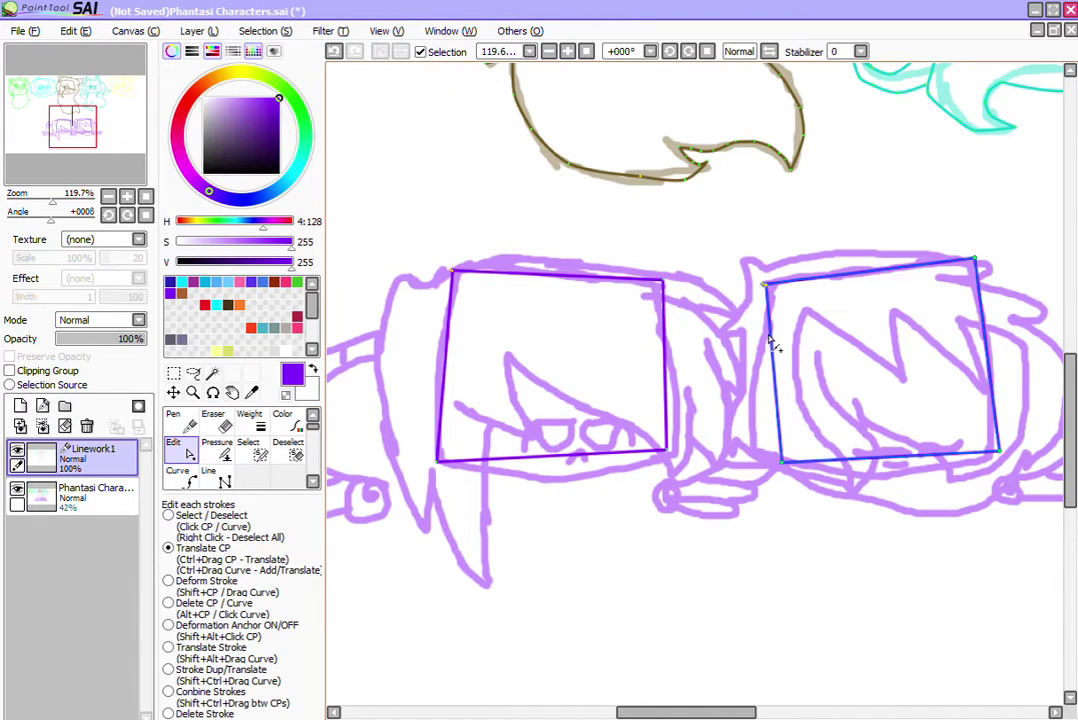
drag(901, 422, 914, 438)
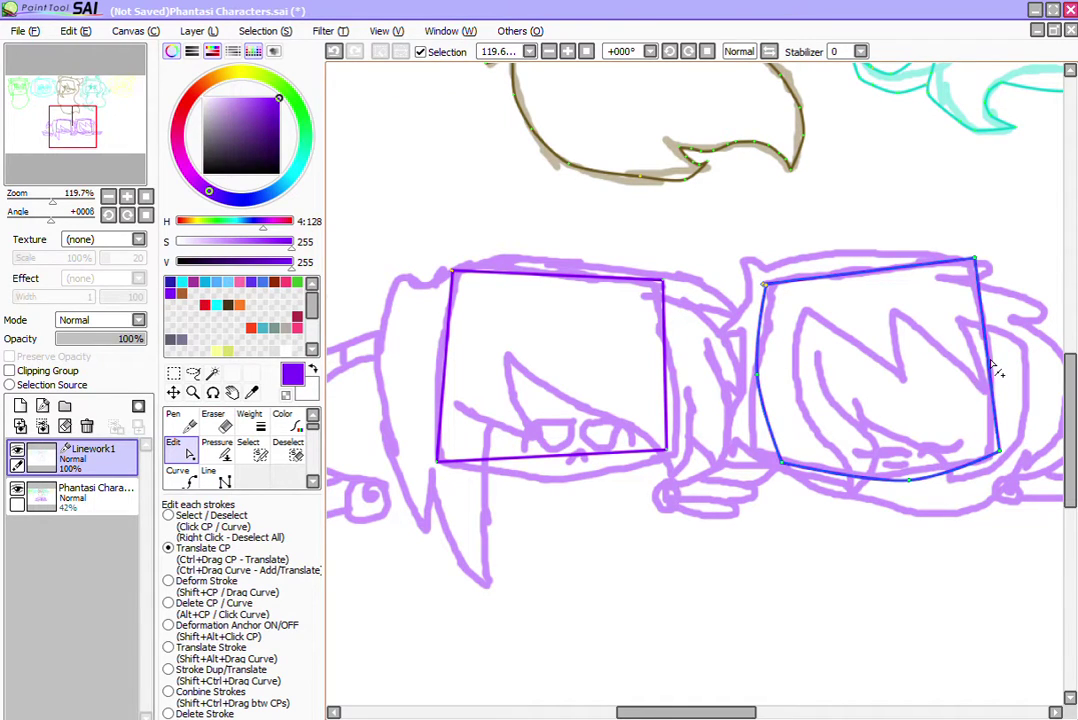
drag(990, 361, 998, 357)
drag(882, 250, 871, 233)
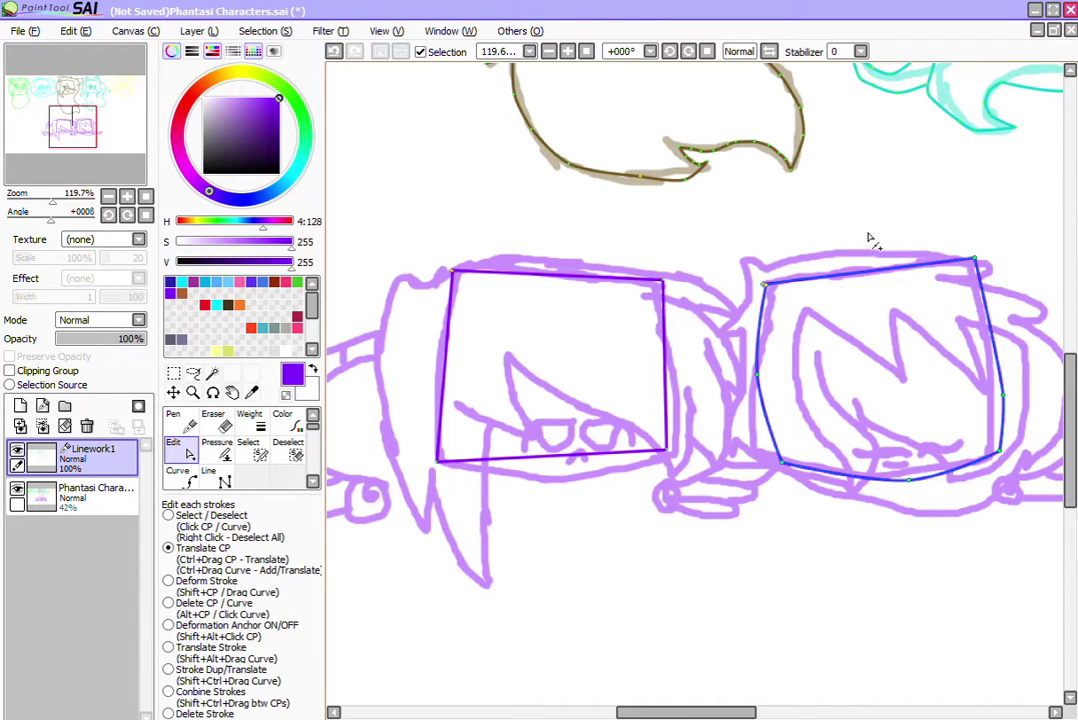
Step: Bow the four sides of the left character's face outline outward into a rounded shape
drag(542, 236, 542, 221)
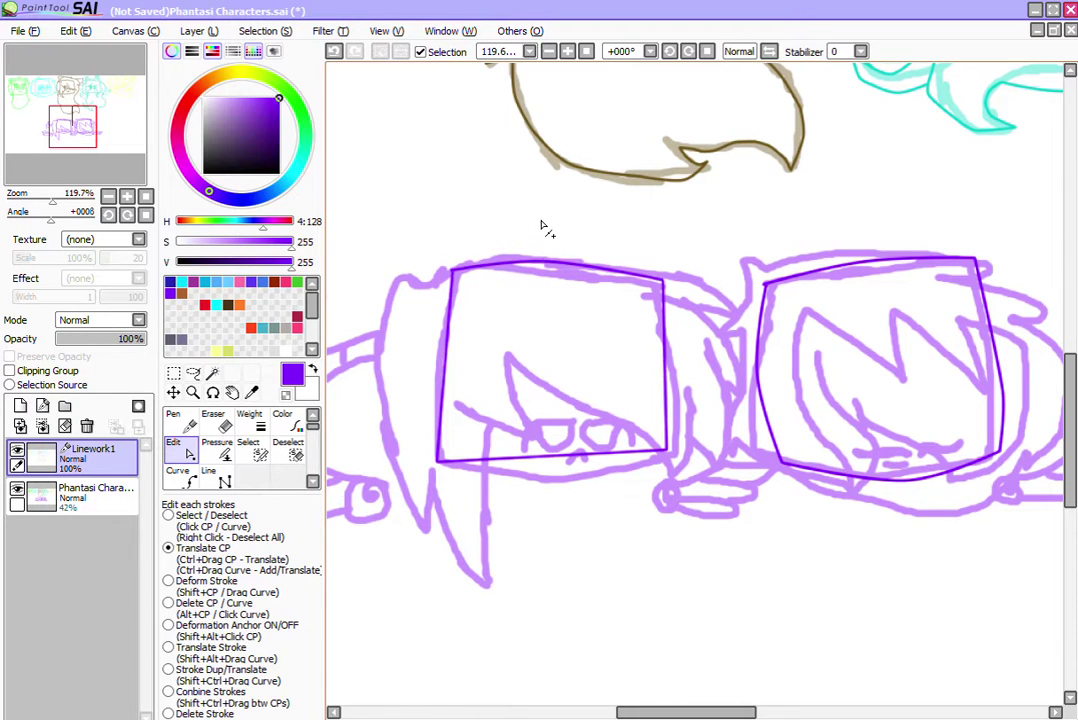
drag(671, 335, 682, 338)
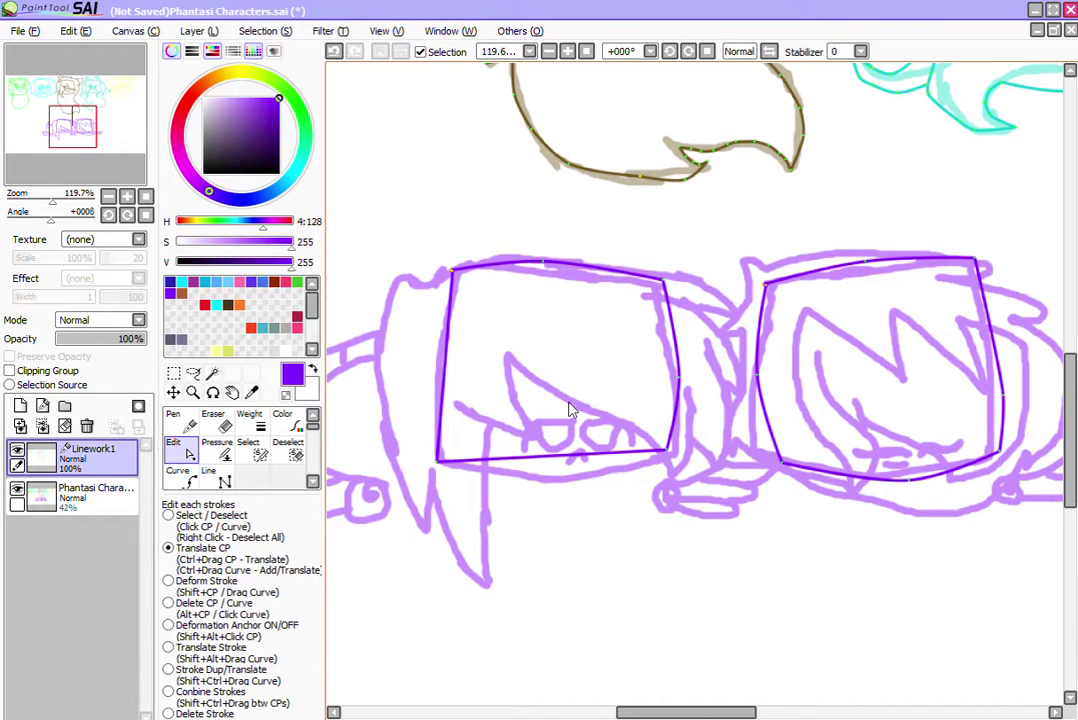
drag(568, 457, 570, 472)
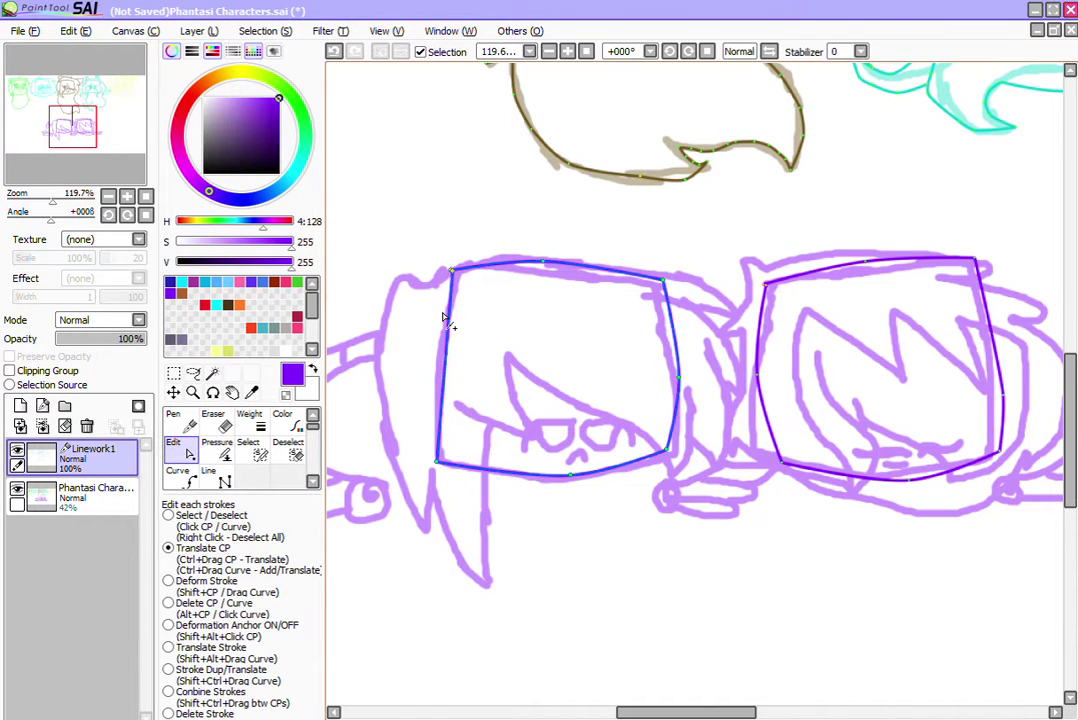
drag(444, 318, 423, 308)
Step: Trace the left character's pointed fringe, the side locks beside the face and the top edge of the hair with straight segments
click(208, 472)
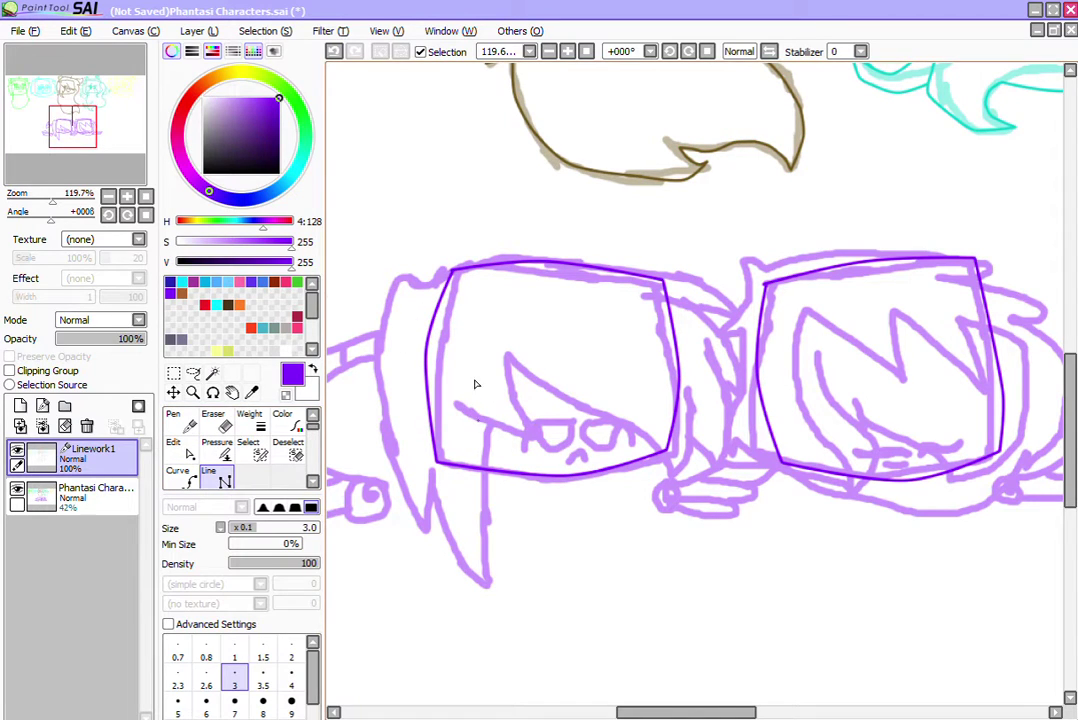
click(509, 325)
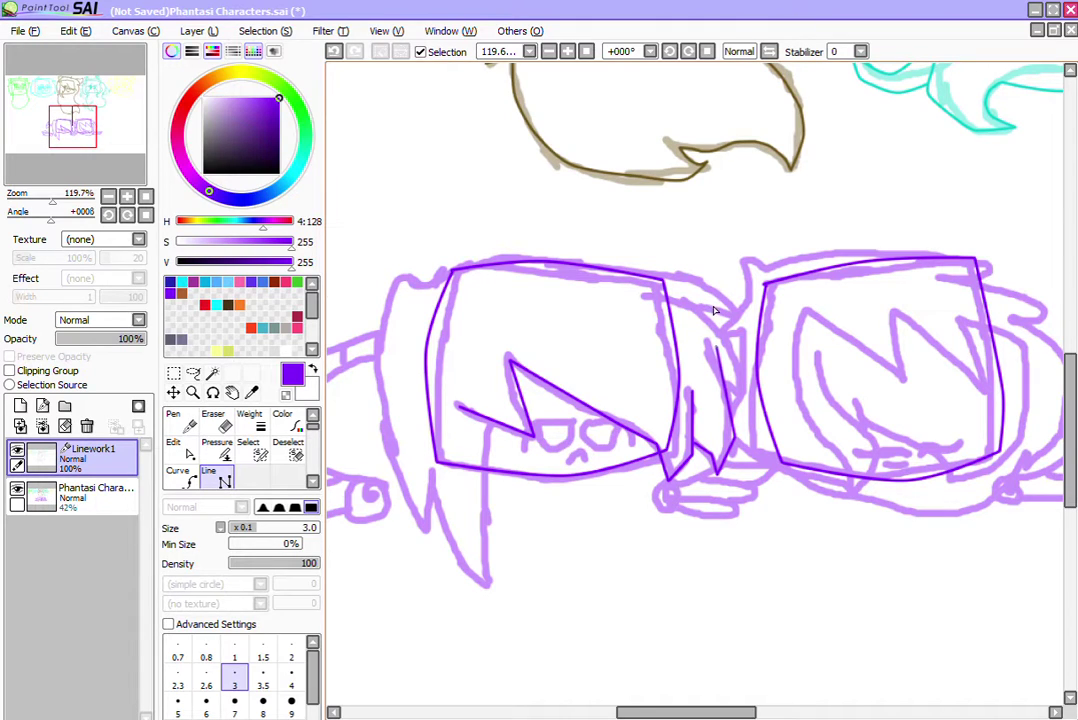
click(743, 366)
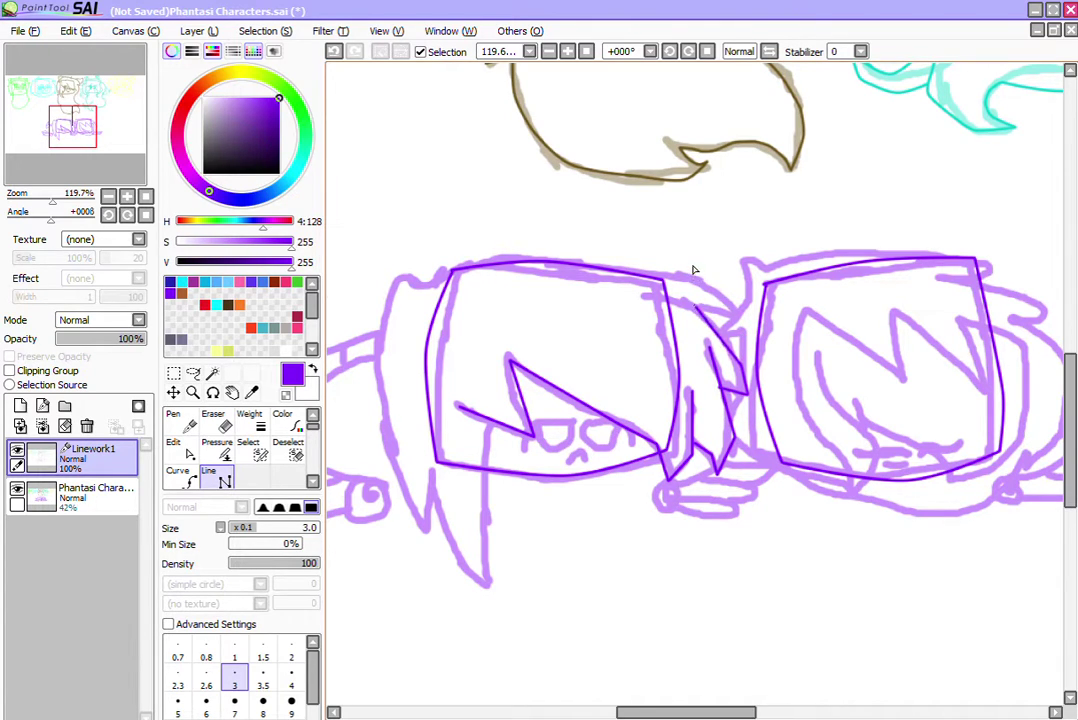
click(694, 306)
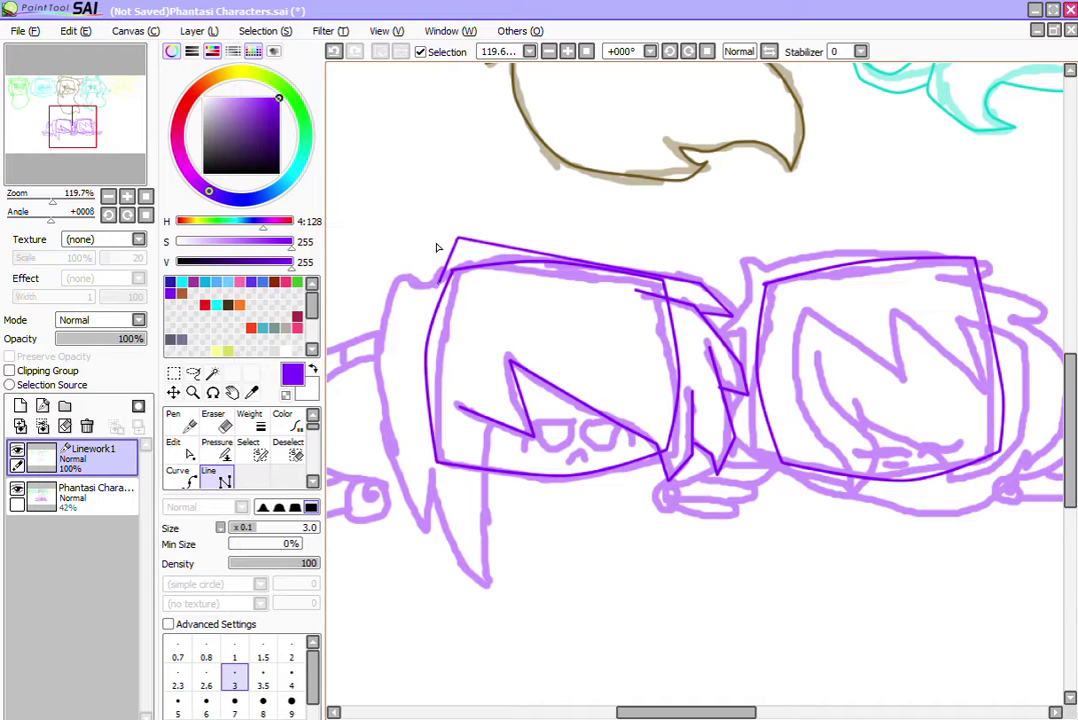
Step: Continue the left character's hair outline down the outer left side and around the two pointed locks up to the fringe
click(391, 263)
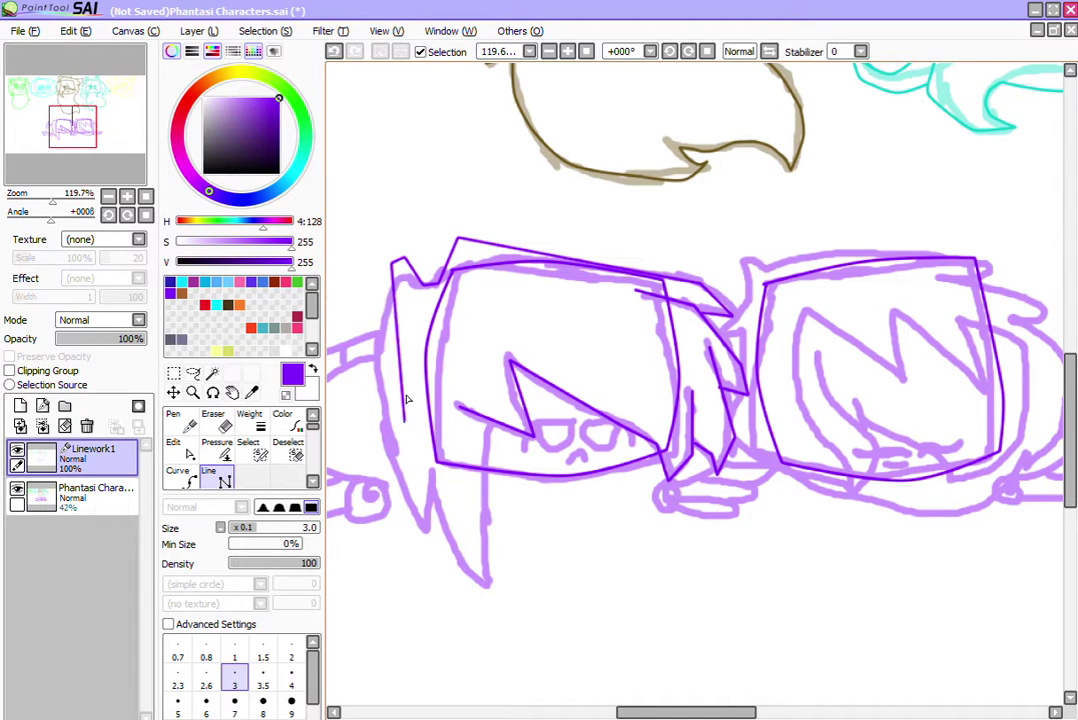
click(372, 401)
click(432, 530)
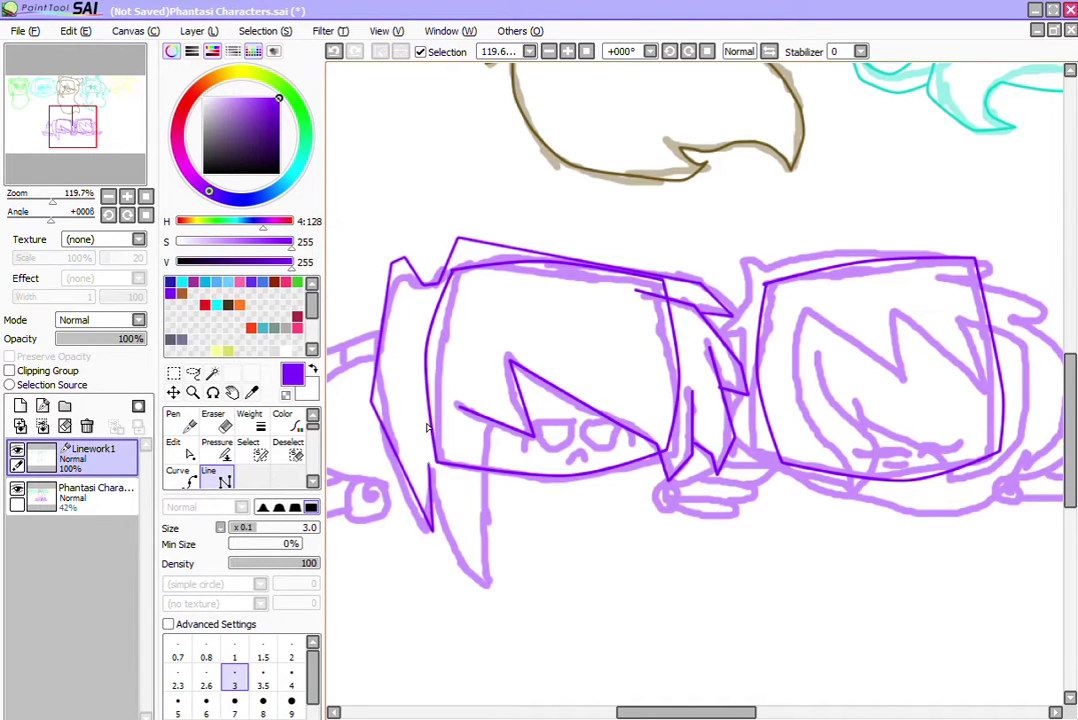
click(430, 466)
click(476, 588)
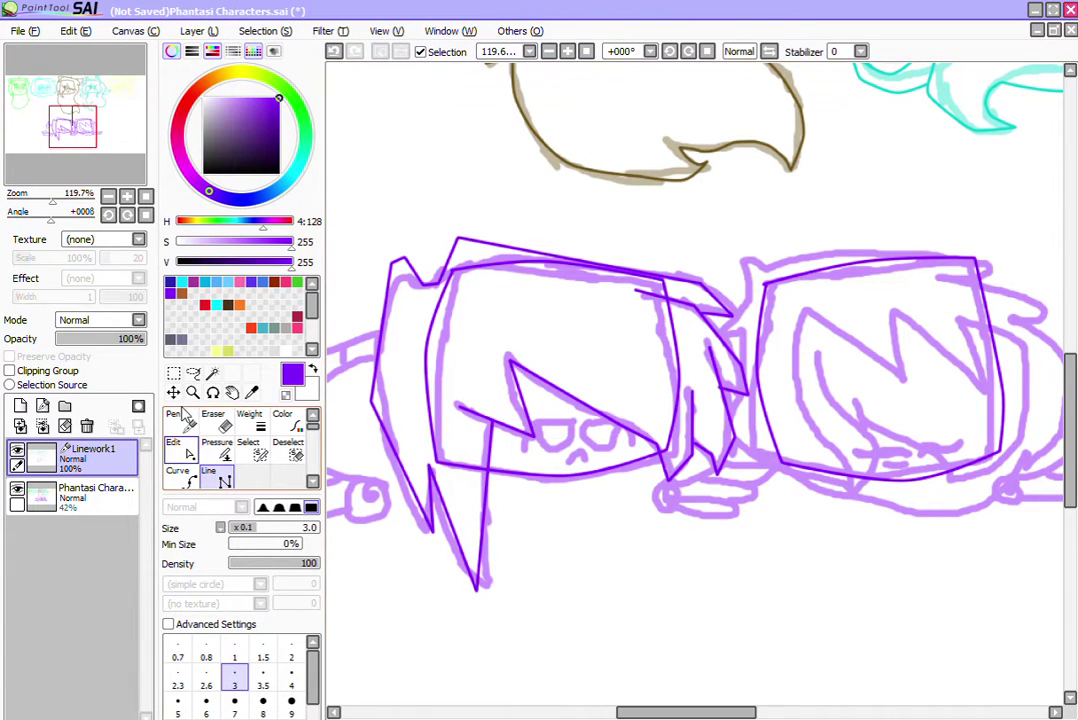
Step: Curve the left character's two long pointed locks, the outer hair side and the raised tuft above it
click(173, 442)
click(431, 476)
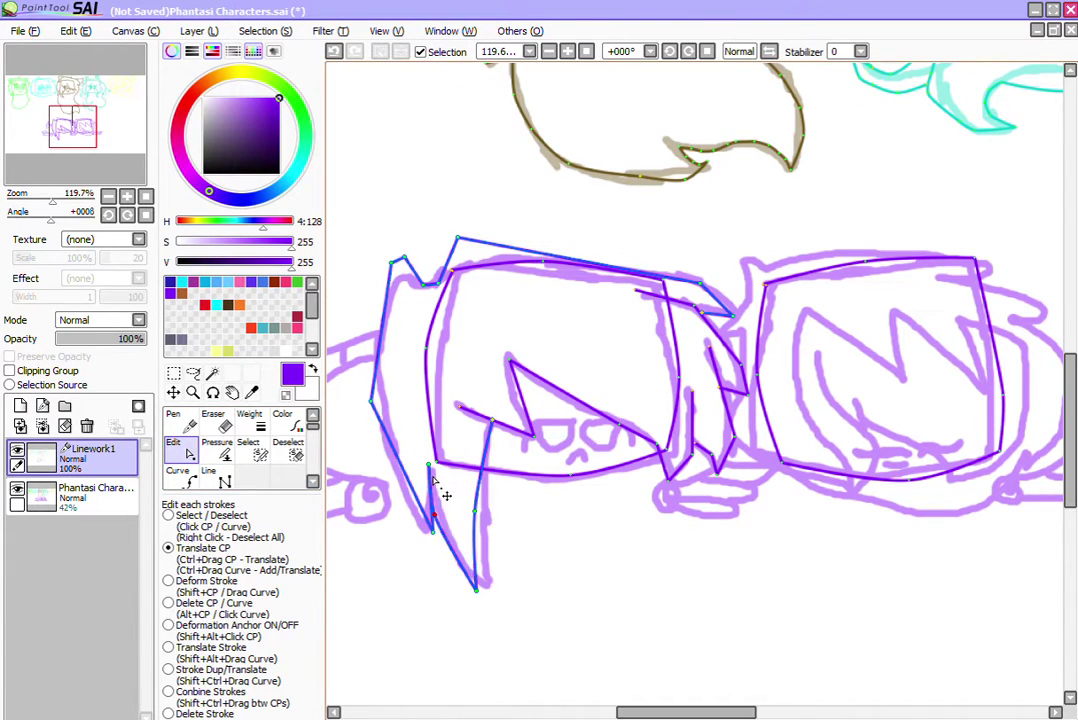
drag(430, 486, 384, 441)
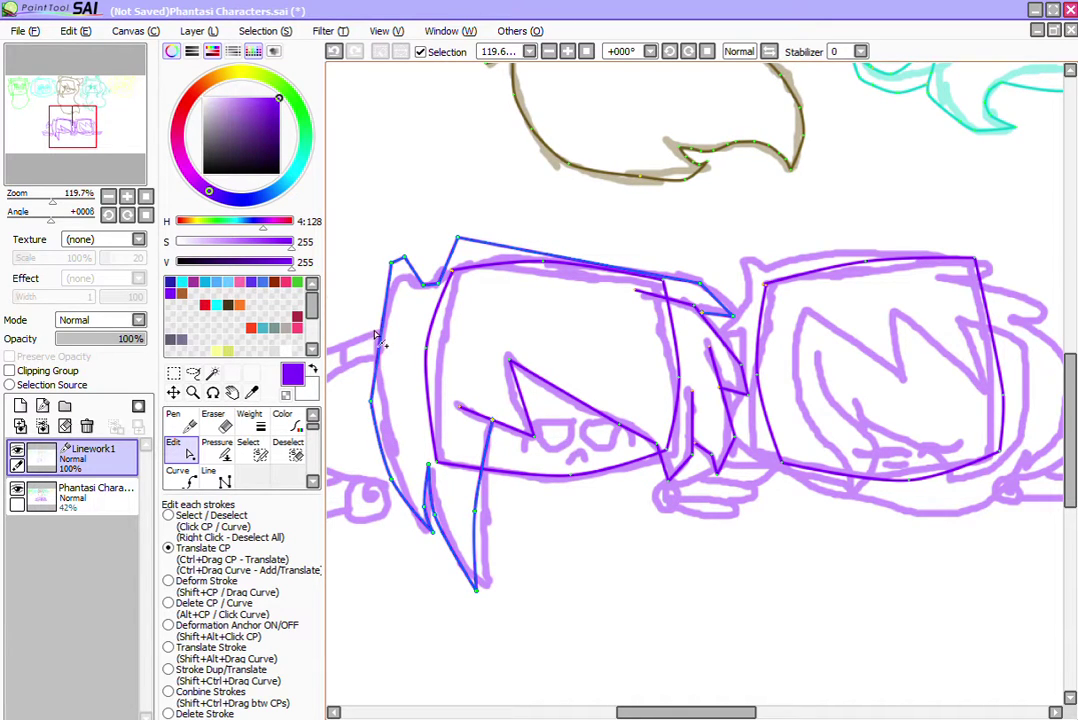
drag(378, 338, 364, 356)
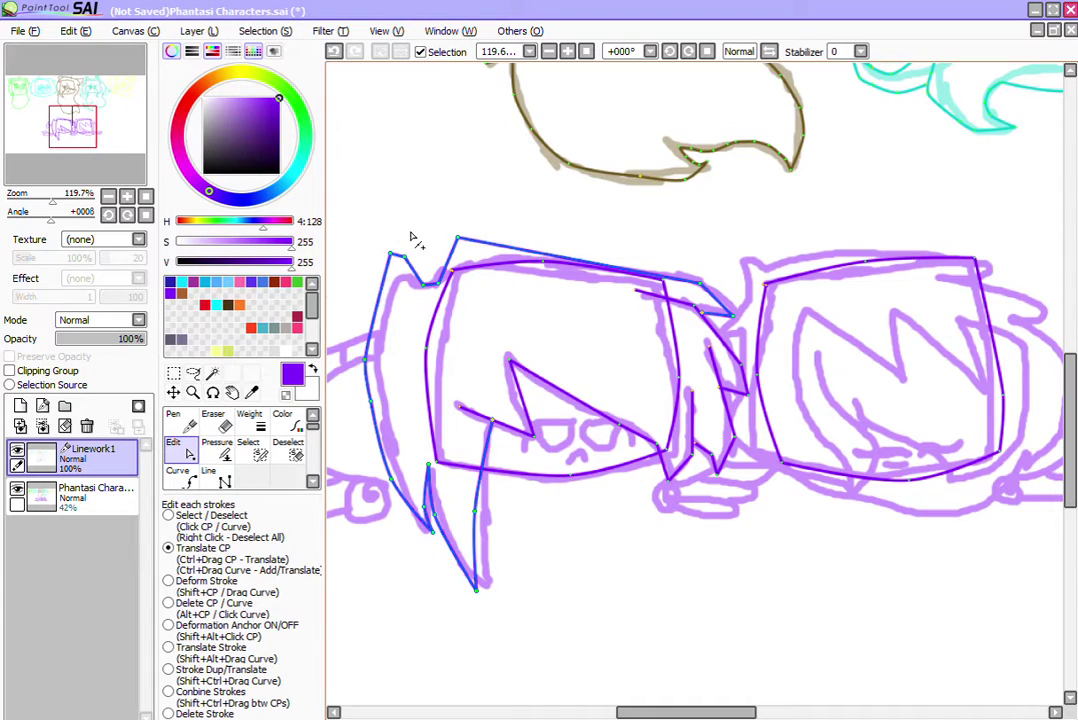
drag(397, 218, 396, 204)
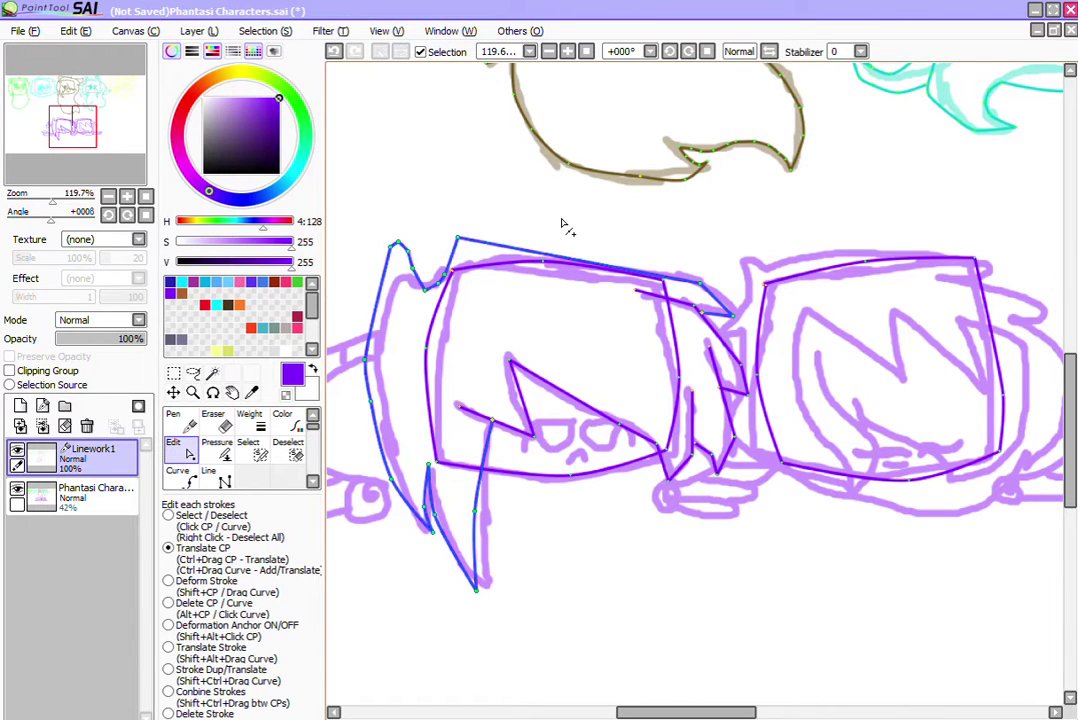
Step: Arch the top of the left character's hair and bend the right side locks and the fringe into curves
drag(509, 208, 518, 197)
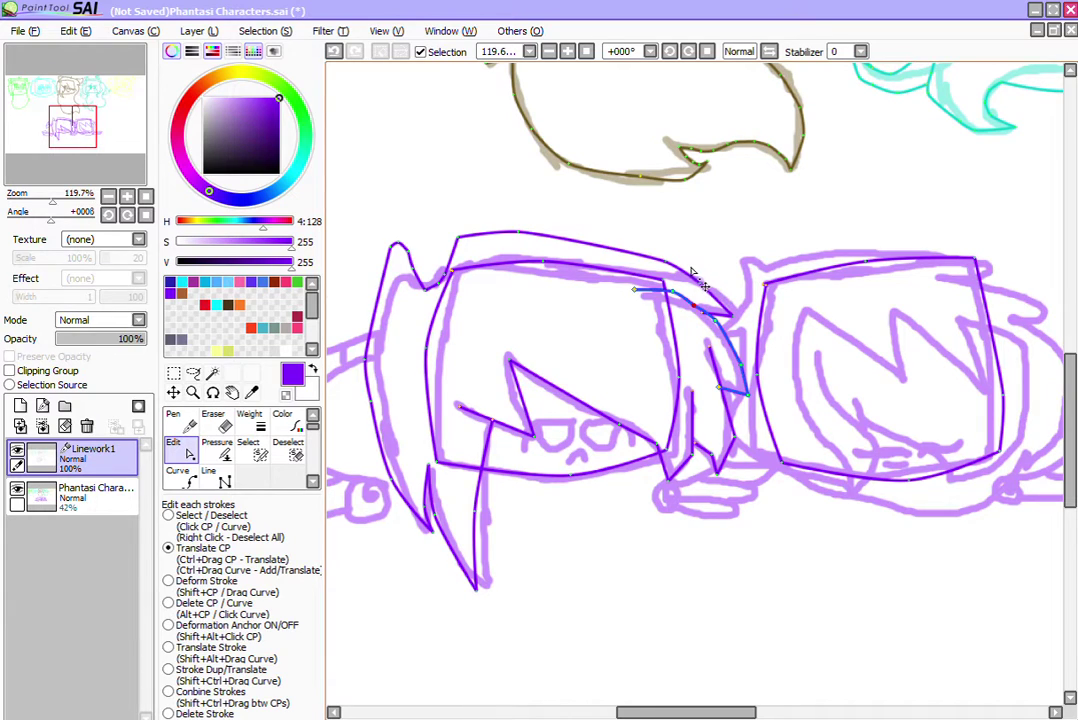
key(ctrl)
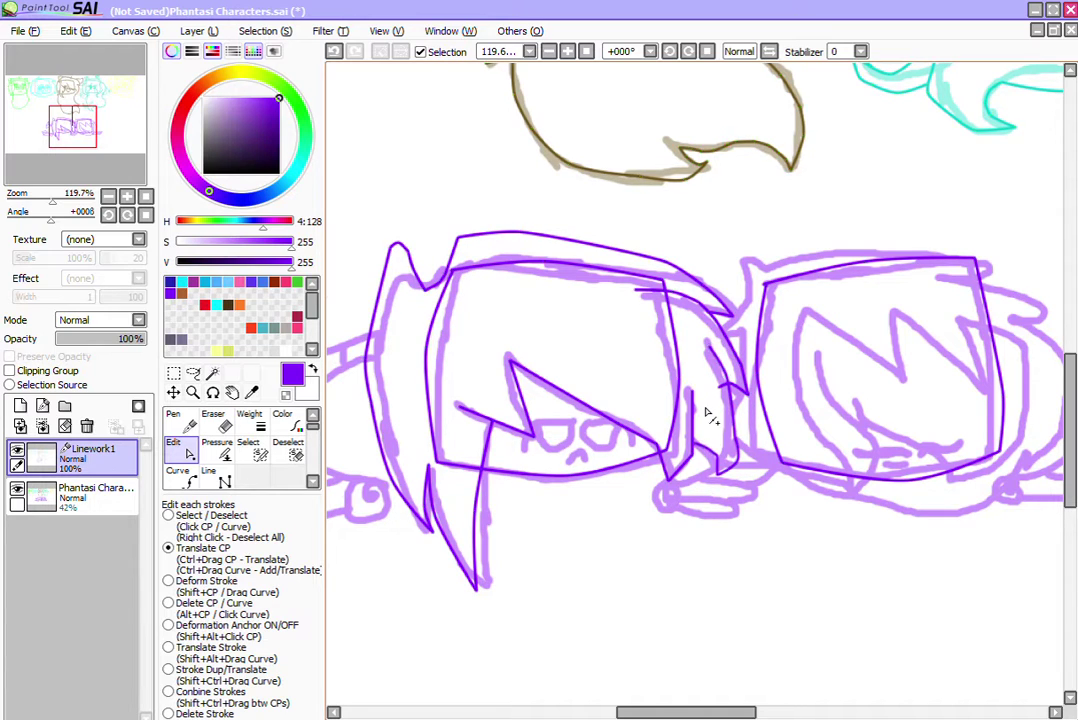
drag(690, 391, 699, 391)
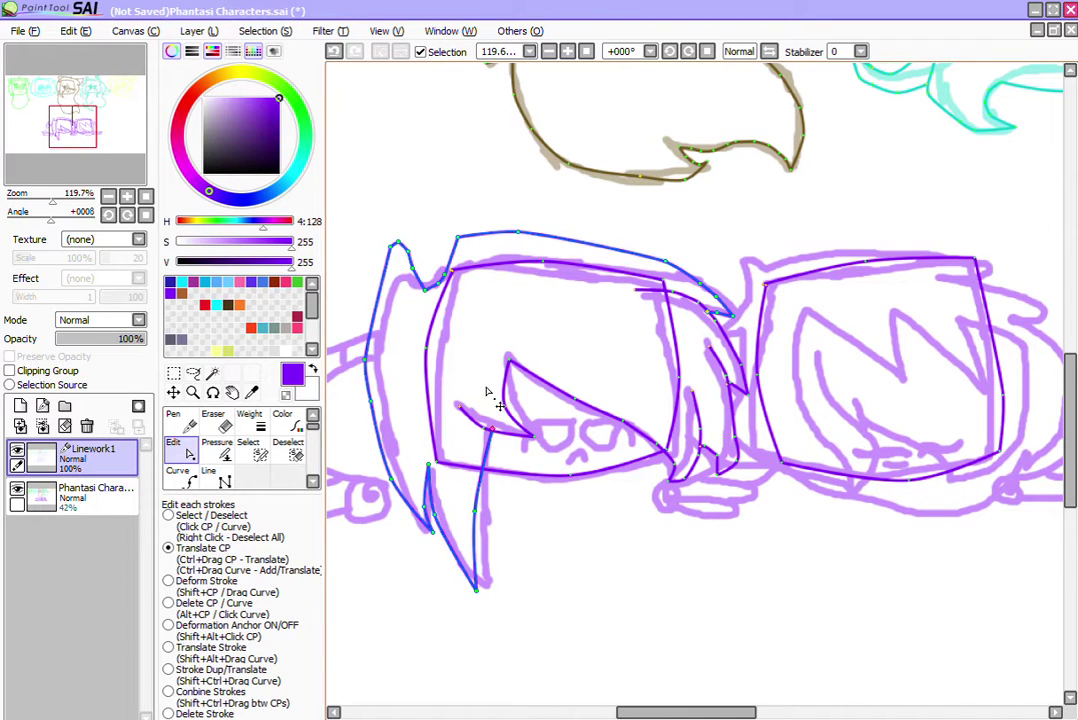
Step: Trace the left character's left eye with its outer lash line and round its outline
click(210, 476)
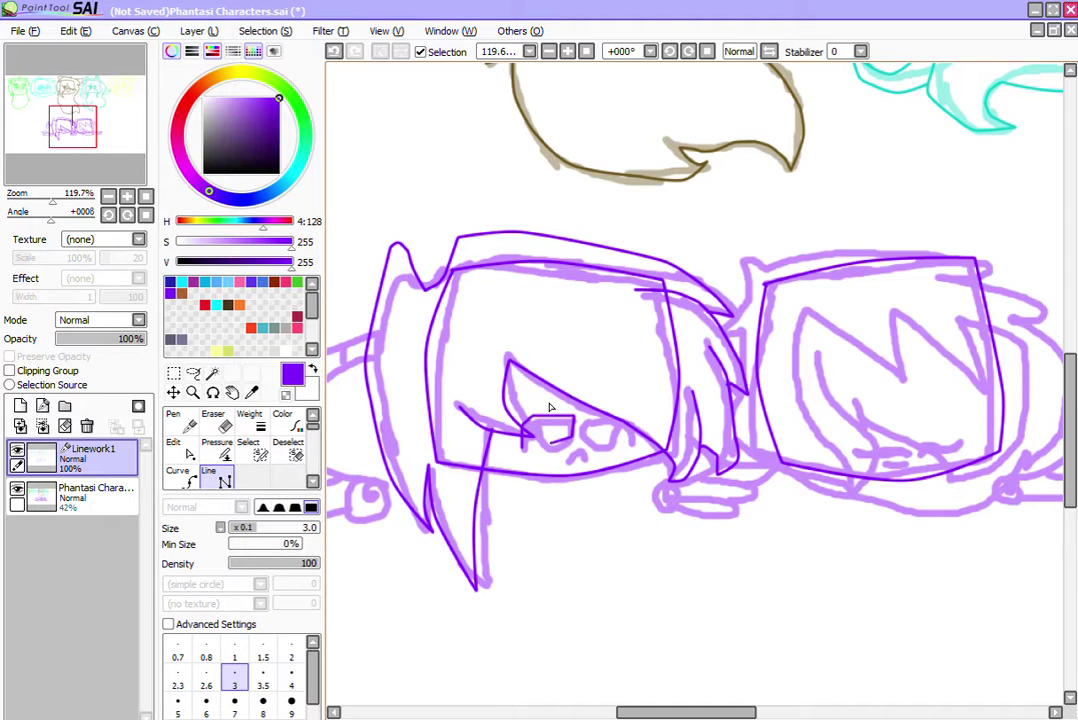
click(534, 418)
click(174, 447)
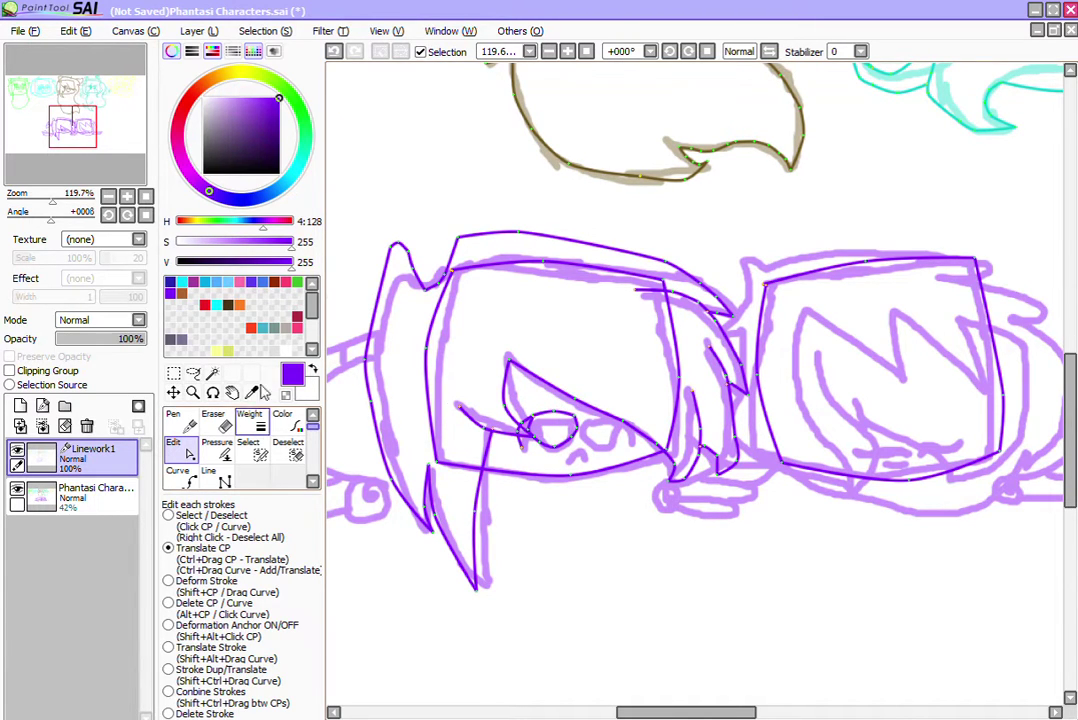
Step: Trace the left character's right eye as a closed four-sided shape with an outer lash line beside it
click(193, 393)
drag(498, 385, 686, 478)
click(216, 478)
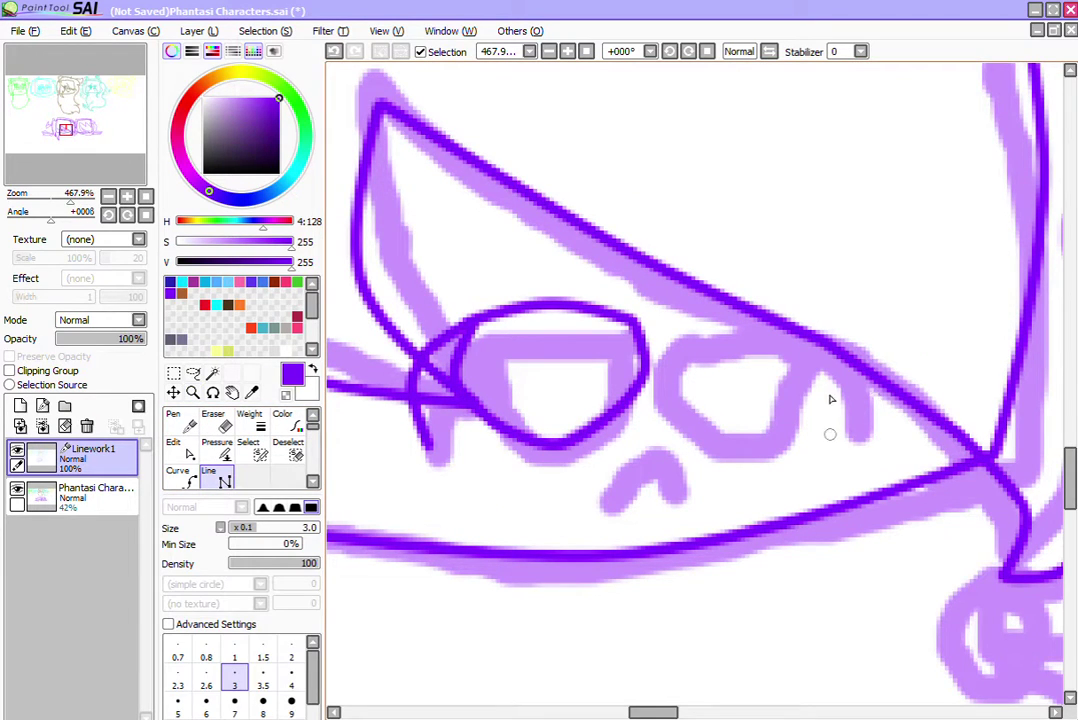
click(858, 440)
click(868, 362)
click(813, 317)
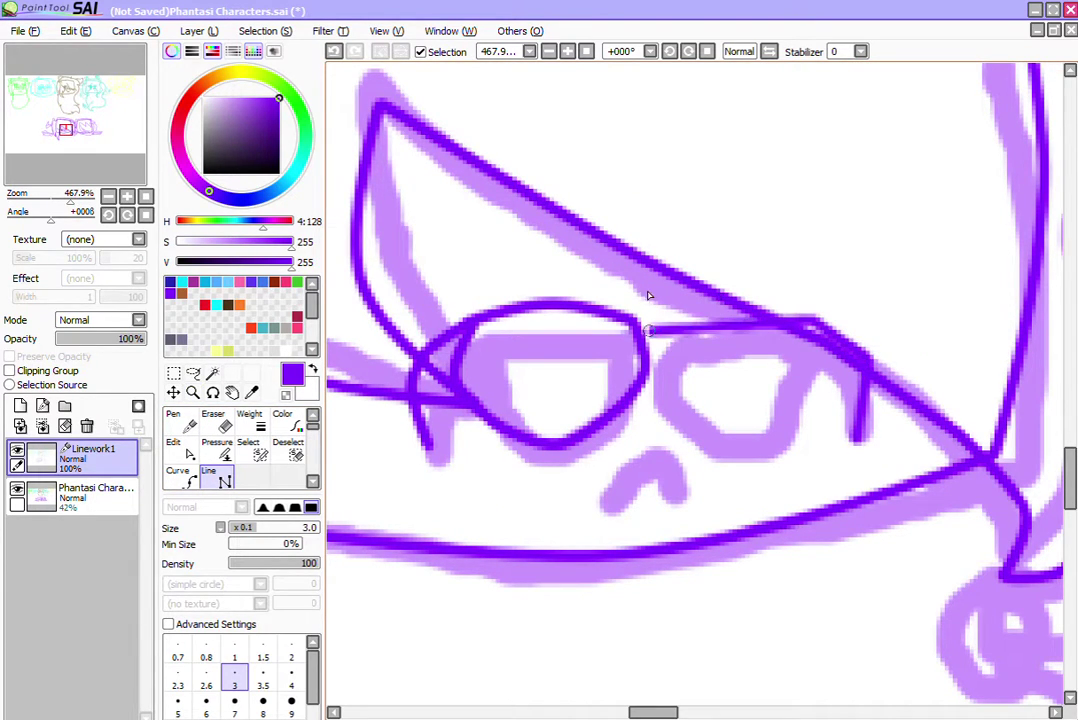
click(660, 328)
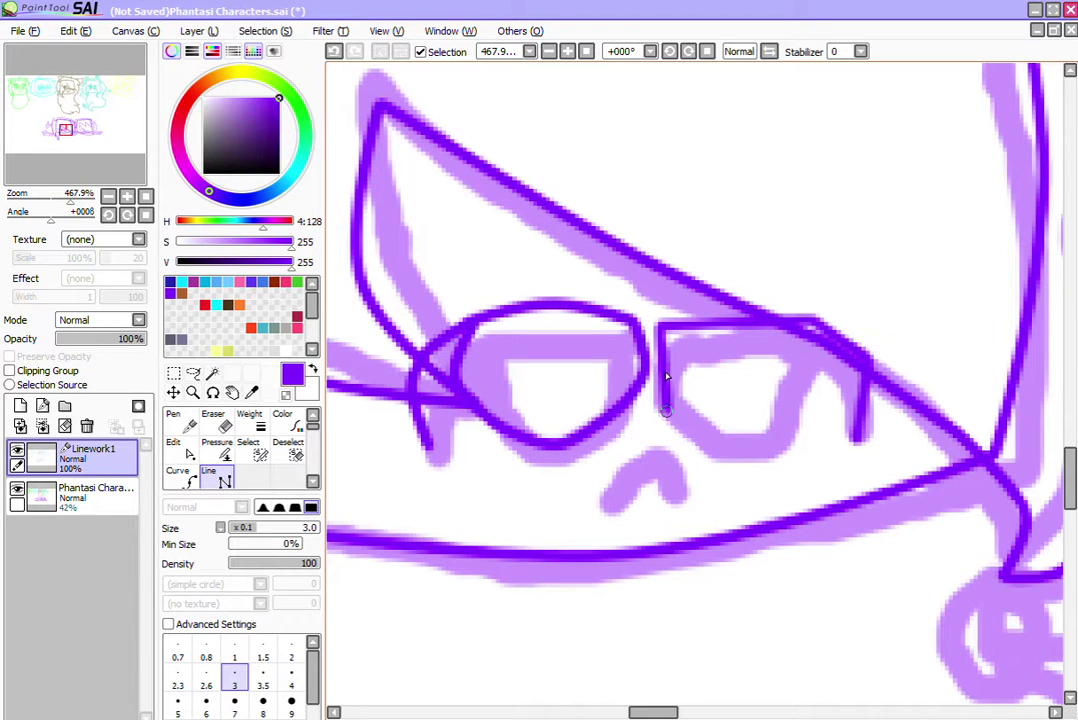
click(822, 433)
click(800, 322)
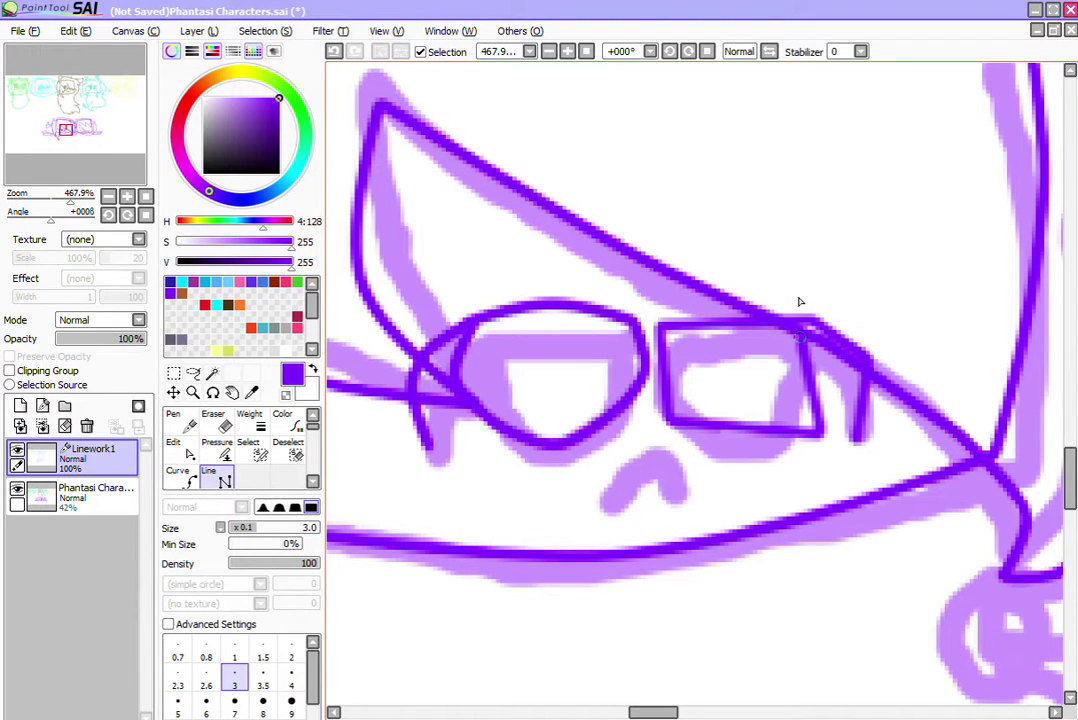
Step: Bend the right eye's sides and its lash line outward to match the rounded left eye
click(177, 445)
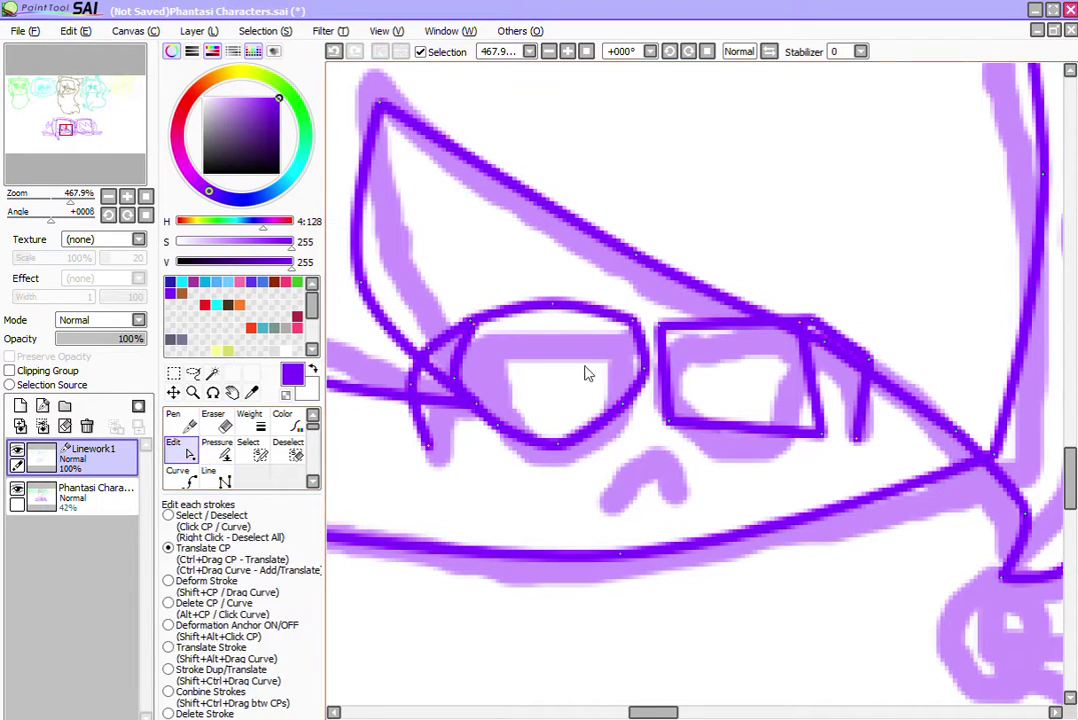
drag(728, 322, 722, 310)
mouse_move(835, 336)
mouse_down()
mouse_move(842, 330)
mouse_move(873, 370)
mouse_move(829, 353)
mouse_up()
drag(750, 428, 748, 444)
drag(664, 371, 649, 372)
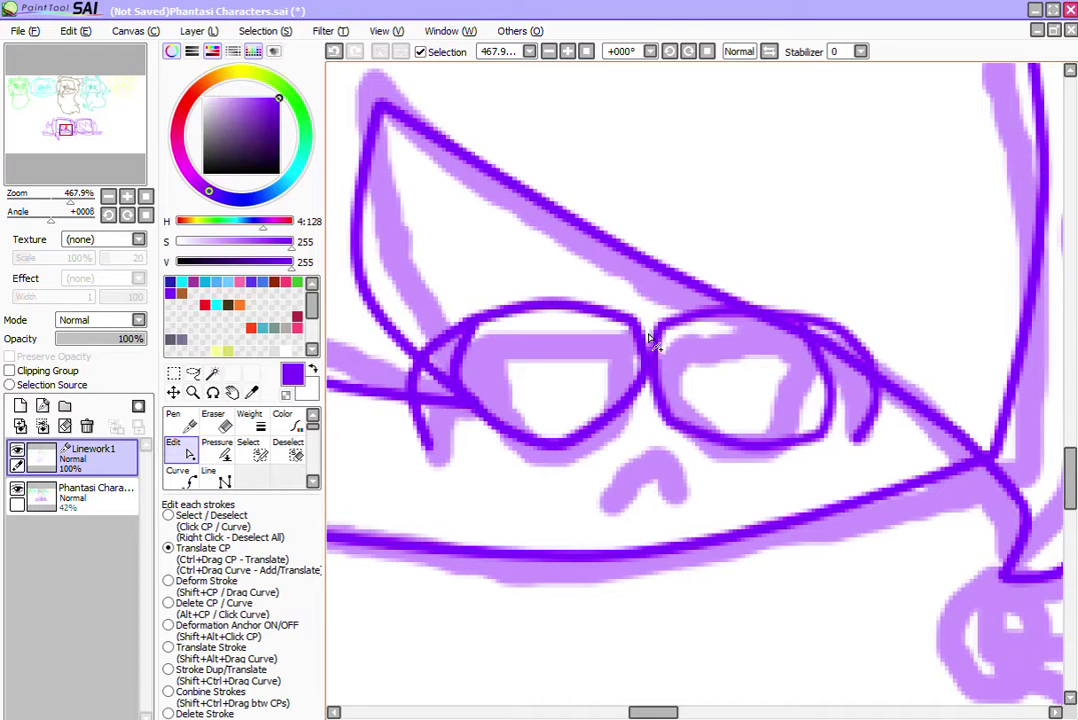
Step: Trace the small inverted-V mark below the left character's eyes with two straight segments
click(215, 478)
click(600, 505)
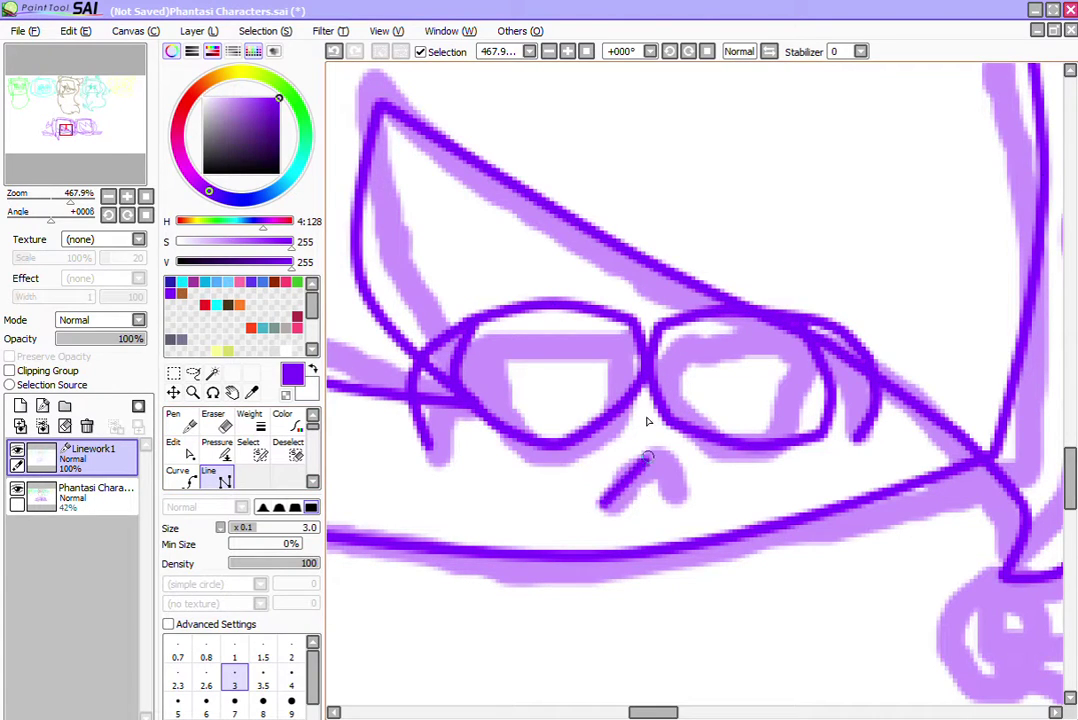
click(655, 453)
click(678, 498)
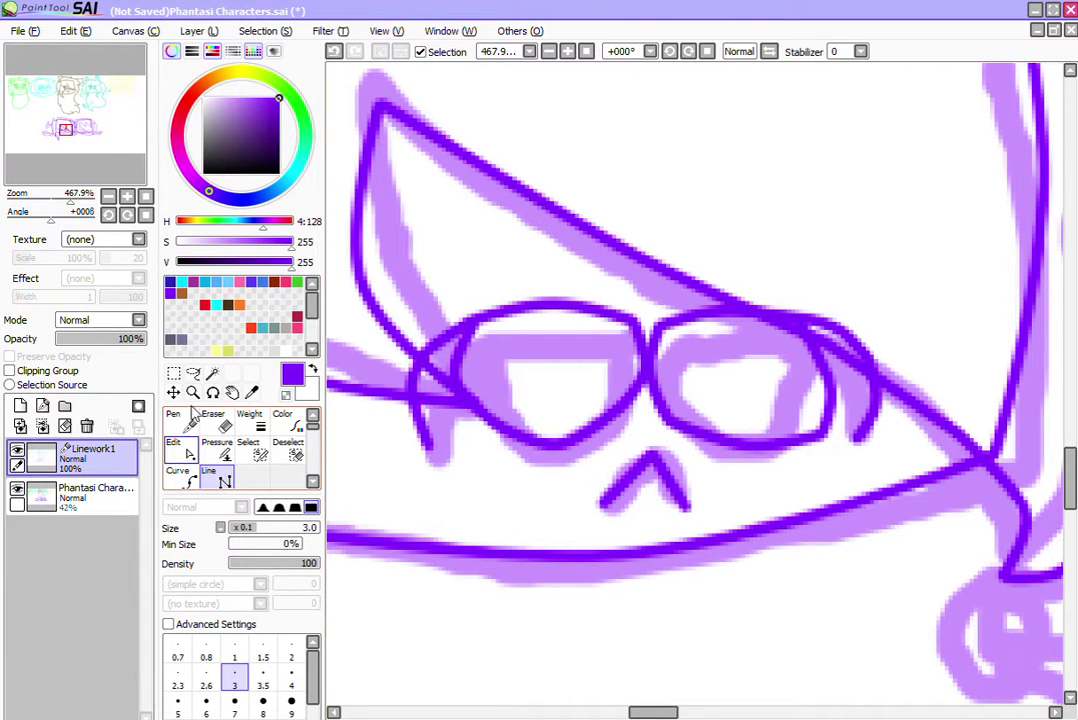
Step: Bend both sides of the inverted-V mark below the left character's eyes outward into curves
click(173, 442)
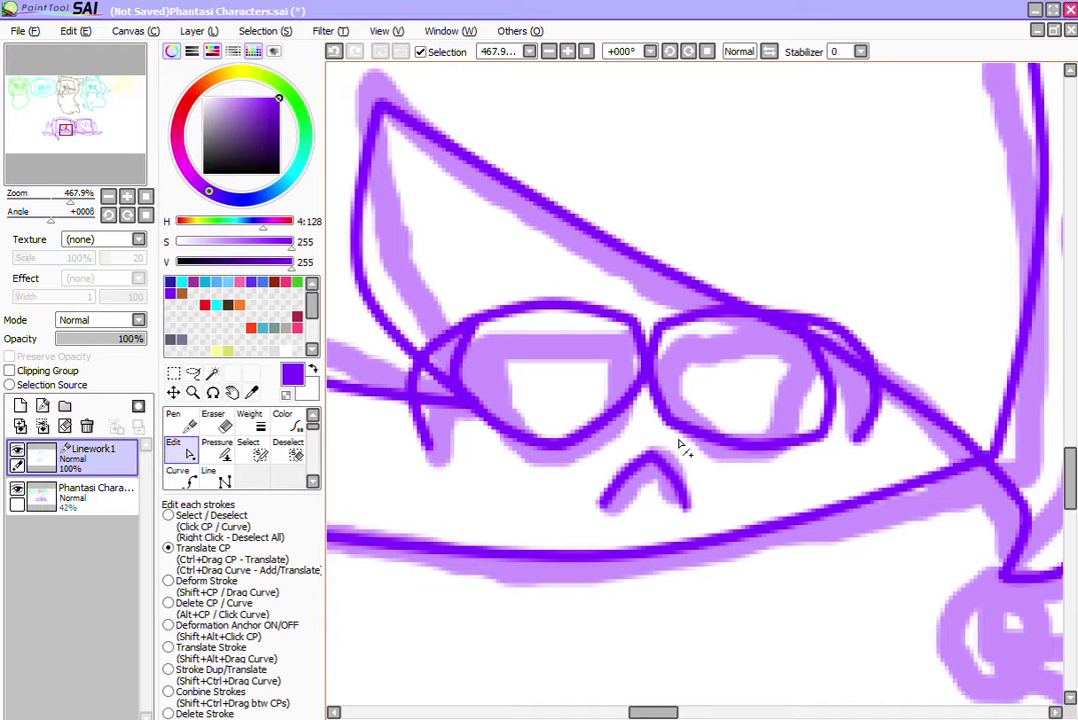
Step: Draw a pointed horn-like shape with straight segments beside the left character's outer hair edge and bend it into smooth curves
click(549, 51)
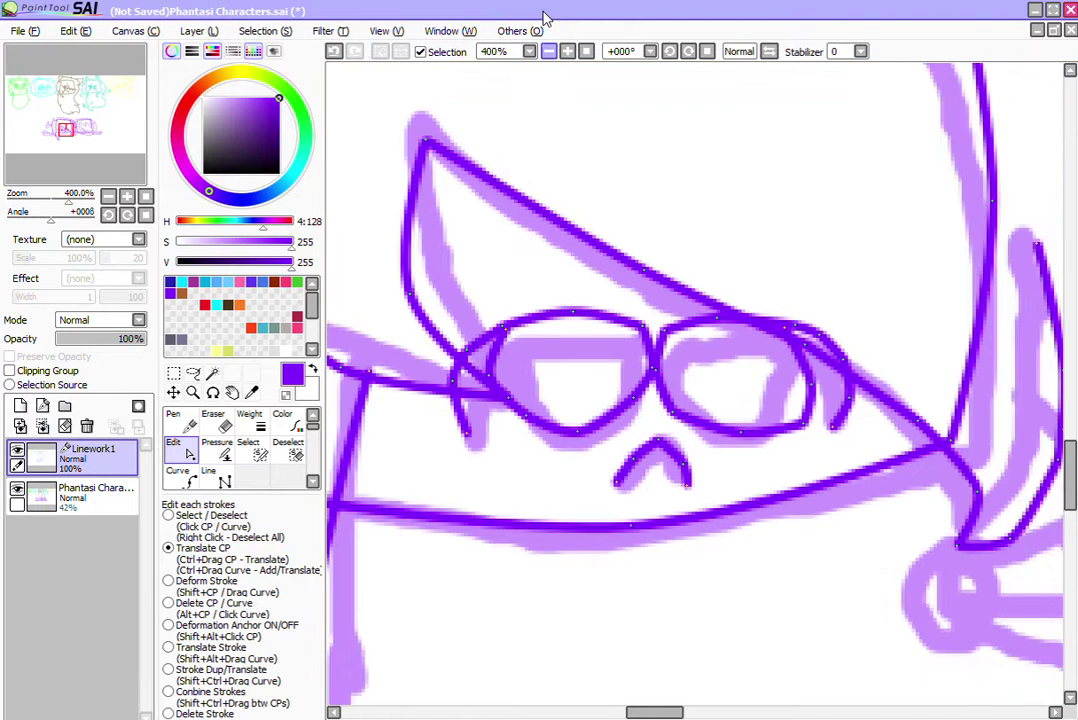
click(549, 51)
click(549, 51)
click(549, 51)
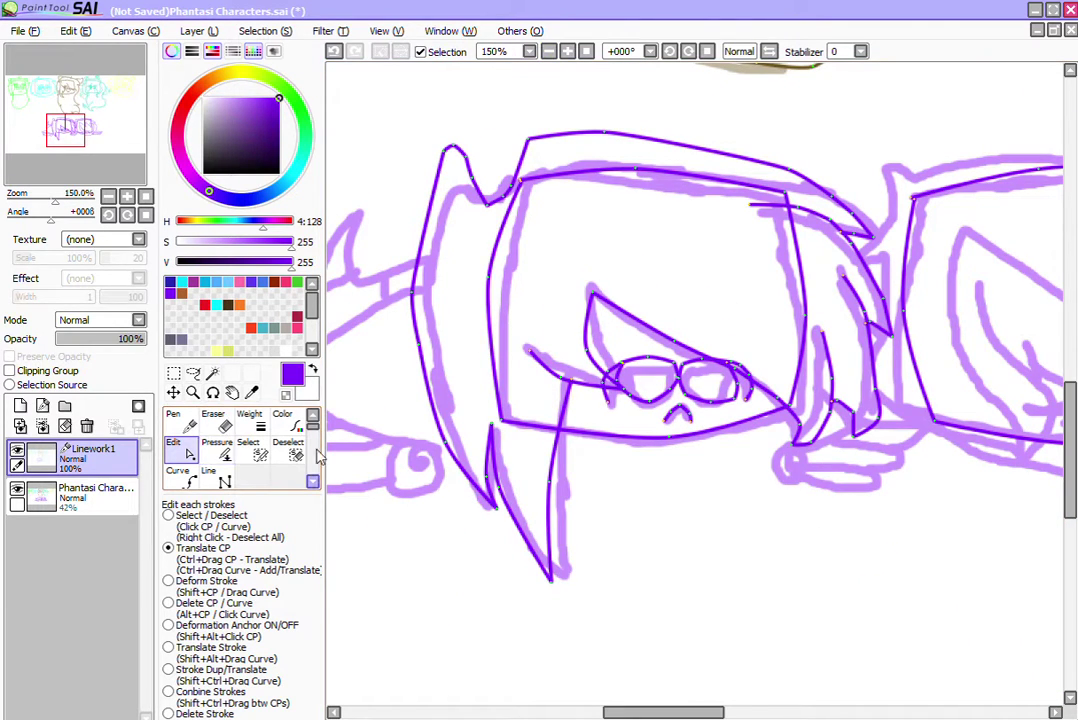
mouse_move(669, 712)
mouse_down()
mouse_move(604, 712)
mouse_move(613, 712)
mouse_up()
click(208, 477)
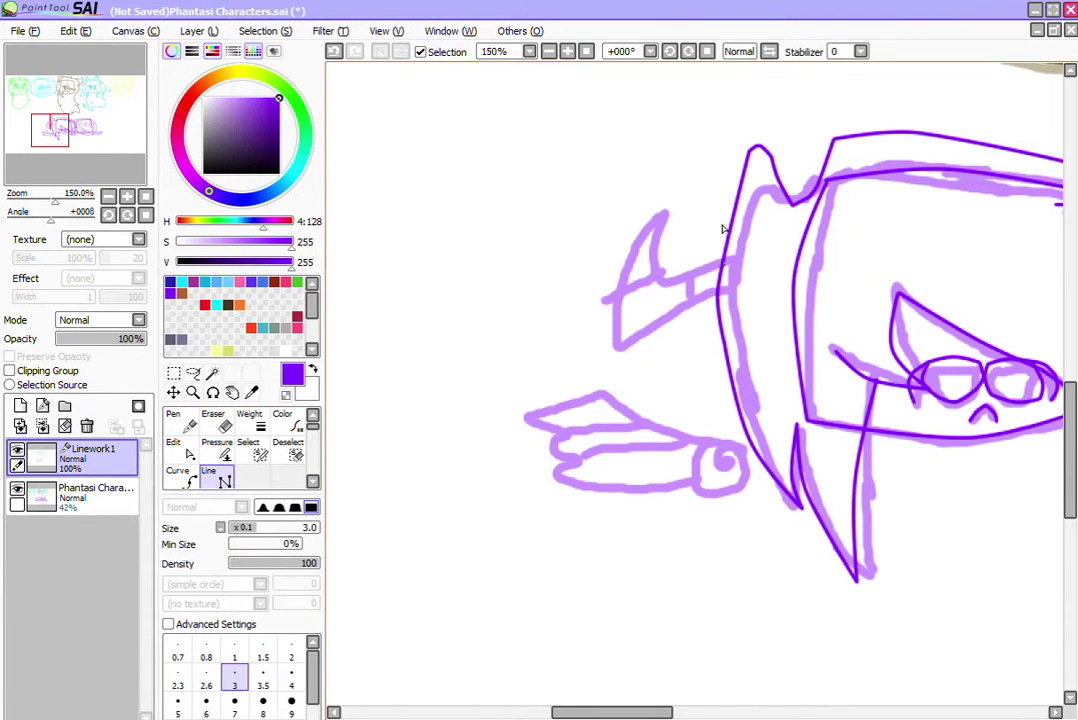
click(691, 190)
click(649, 254)
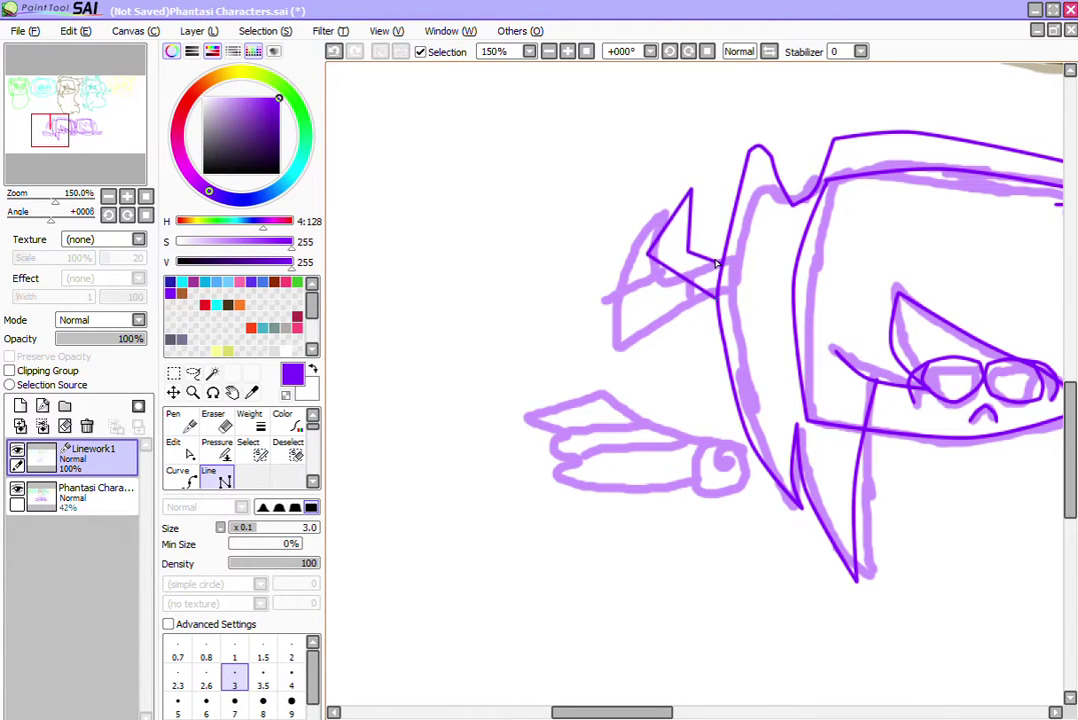
click(176, 447)
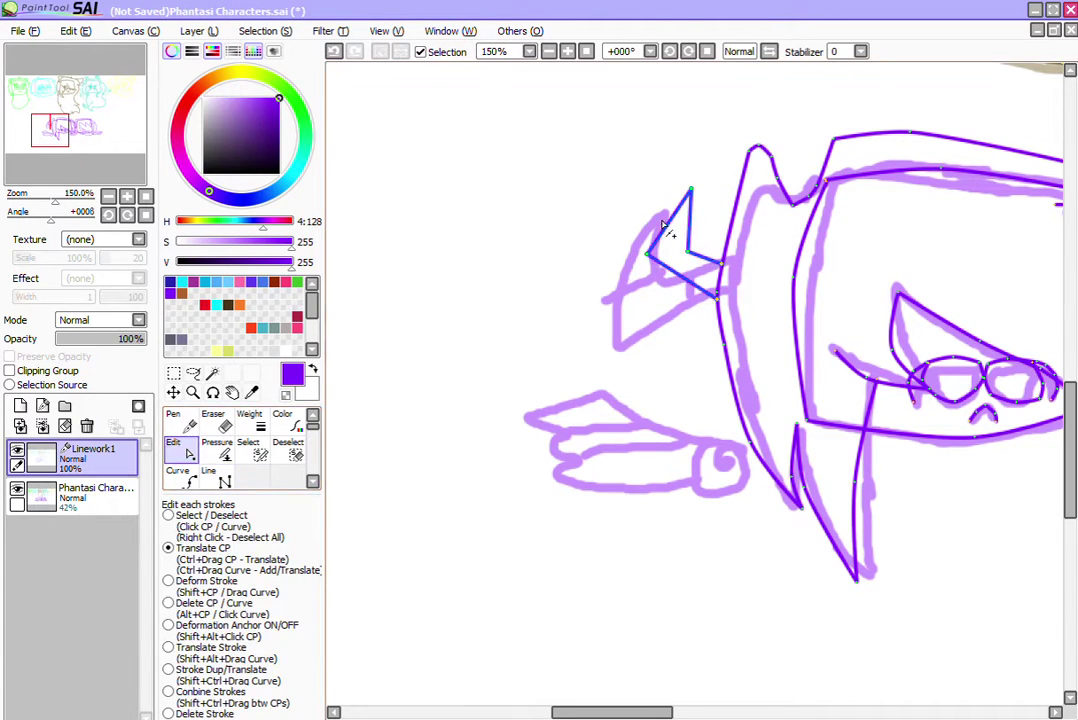
mouse_move(669, 231)
mouse_down()
mouse_move(658, 243)
mouse_move(677, 230)
mouse_move(702, 262)
mouse_up()
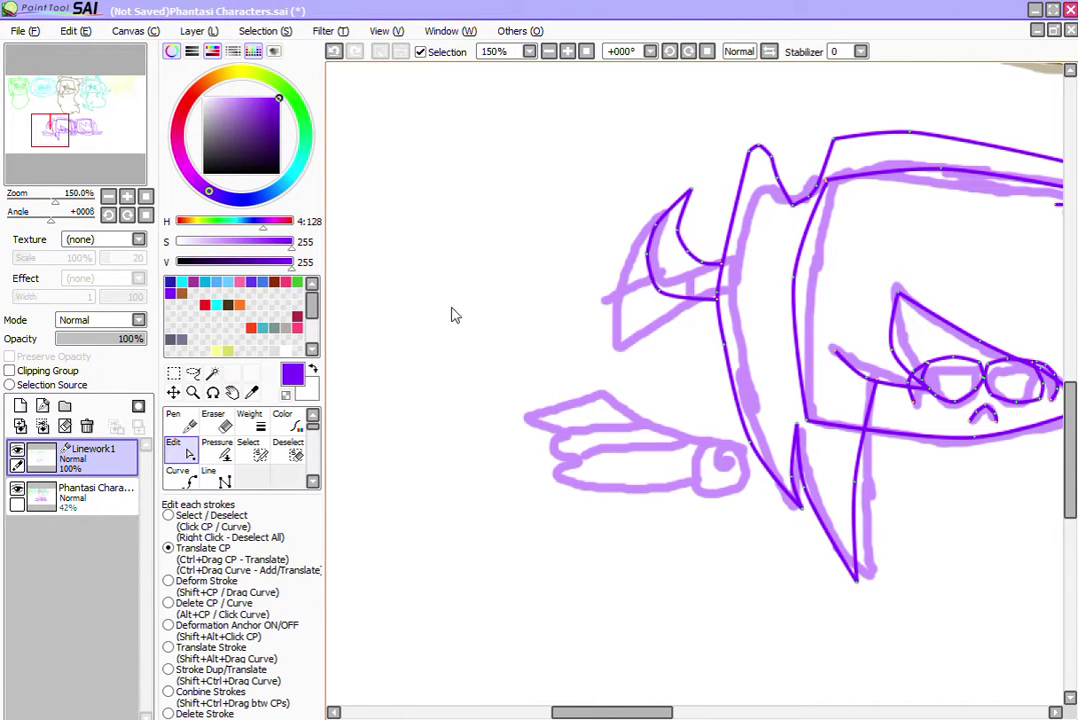
Step: Add two cross lines inside the horn-like shape and trace a four-sided outline over the round sketched cuff below it
click(208, 471)
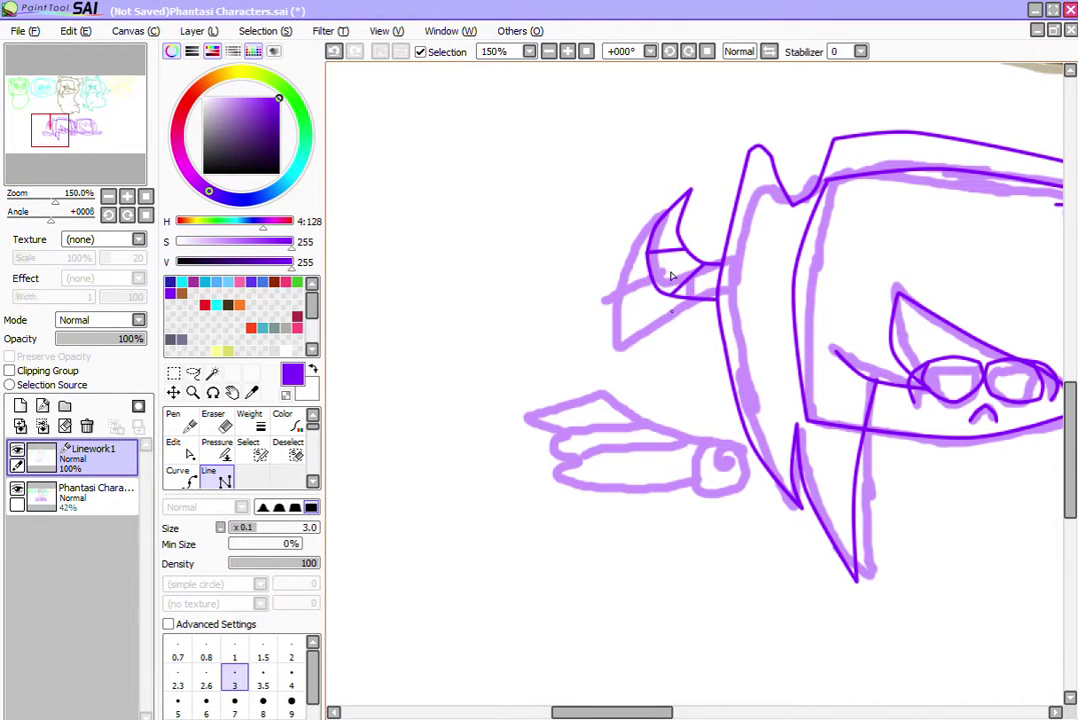
click(689, 438)
click(700, 487)
click(747, 472)
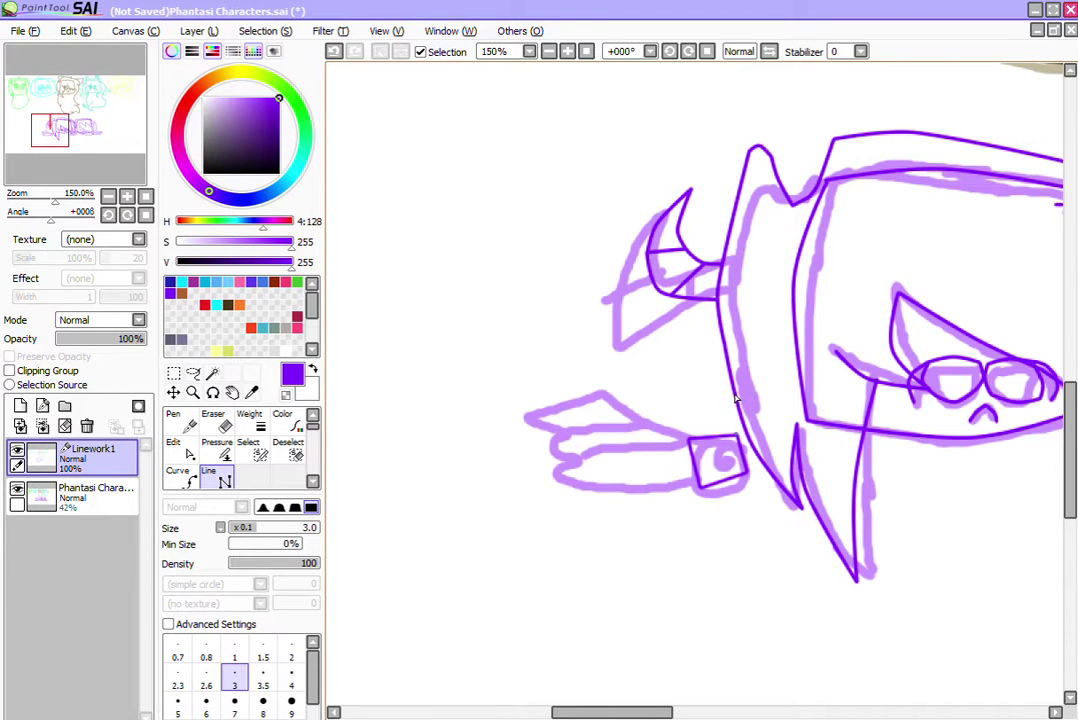
Step: Bend the four sides of the cuff outline outward into a round shape
click(174, 446)
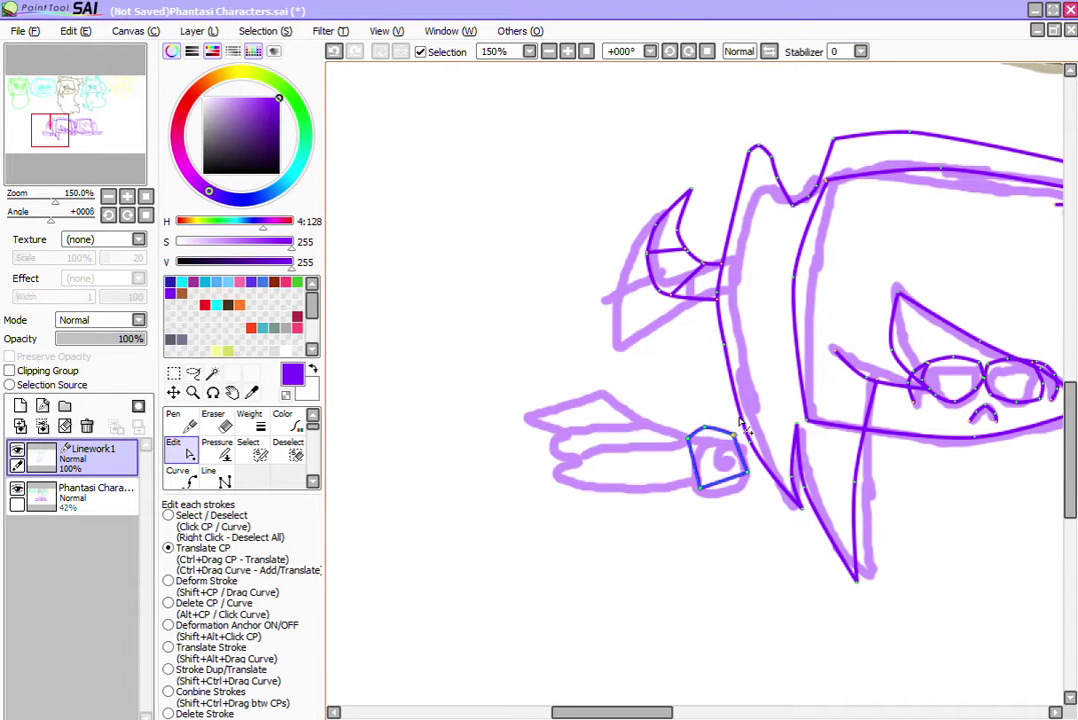
drag(741, 453, 725, 487)
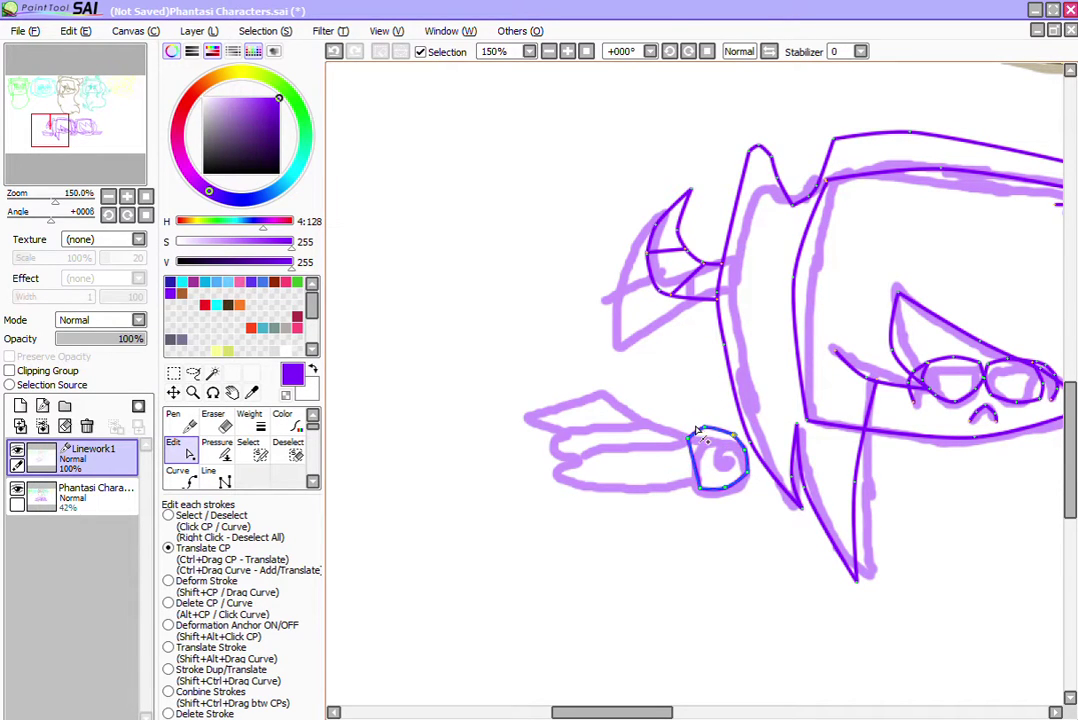
scroll(609, 678, right, 3)
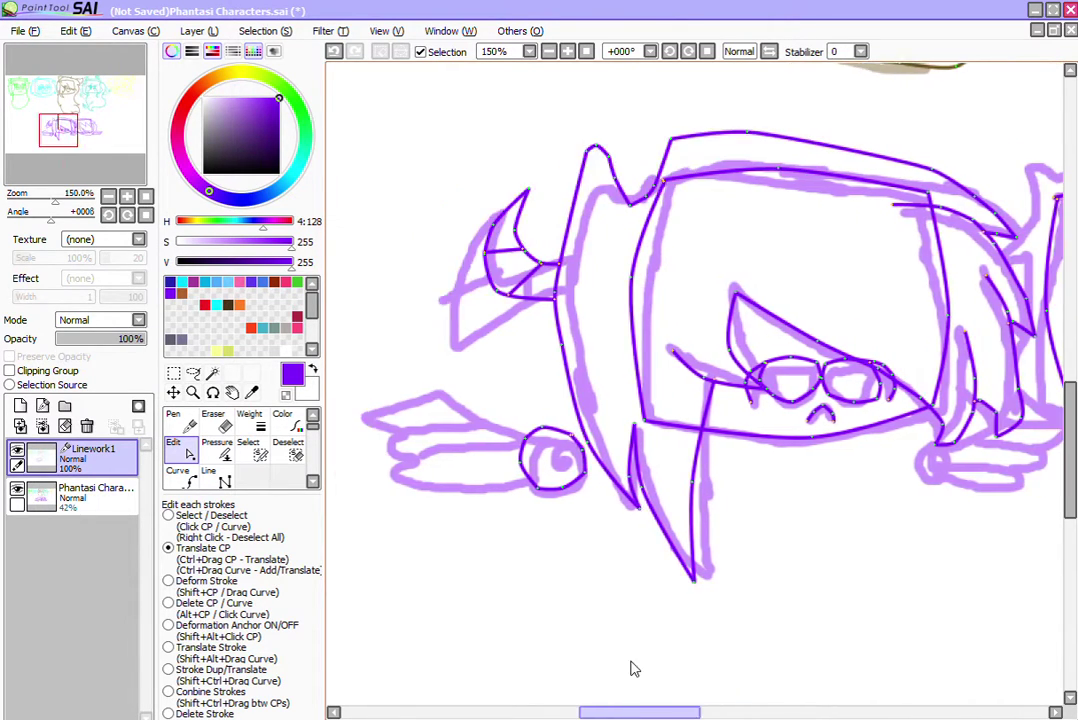
Step: Draw a small closed four-sided shape inside the round cuff outline
click(210, 476)
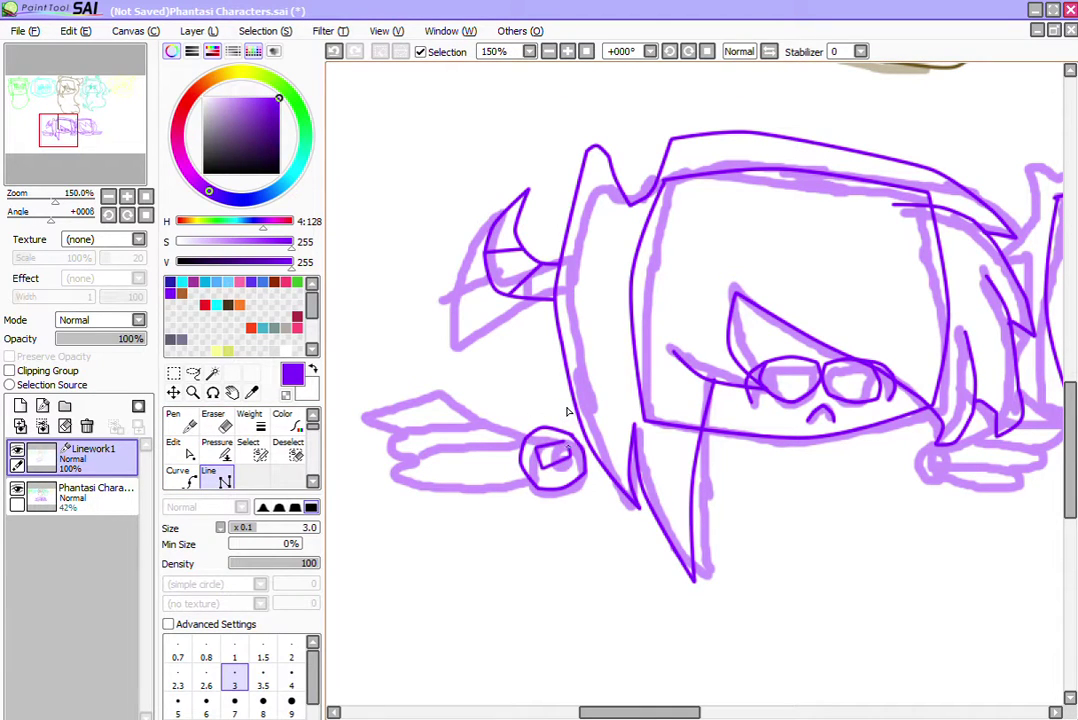
click(568, 446)
double_click(567, 446)
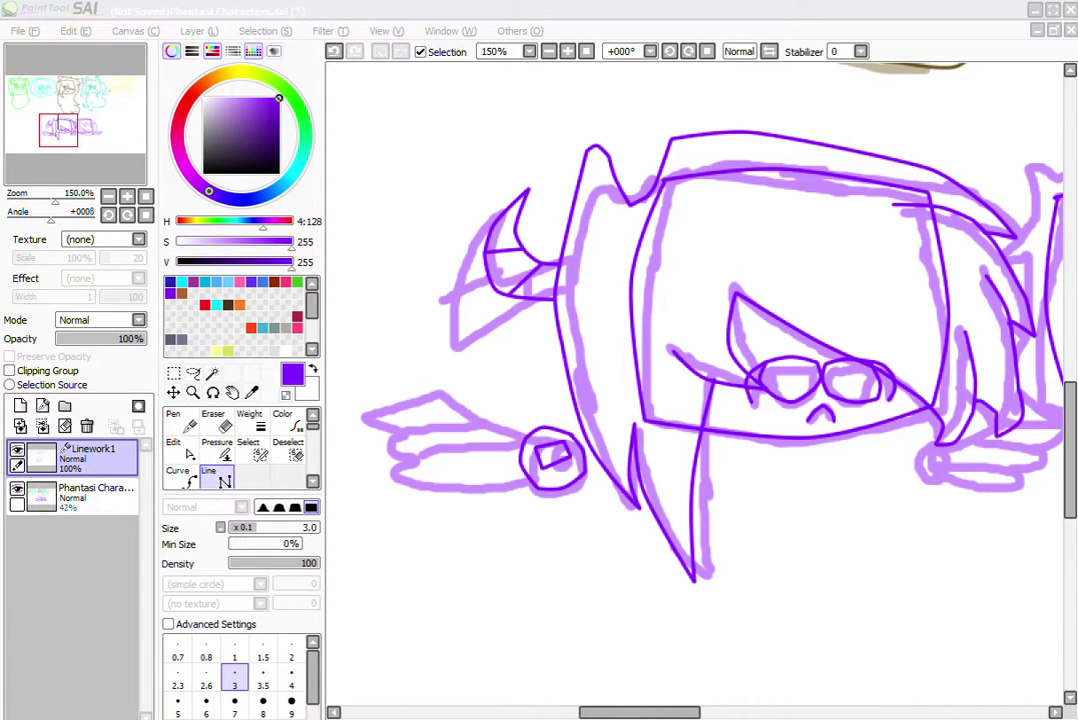
click(150, 375)
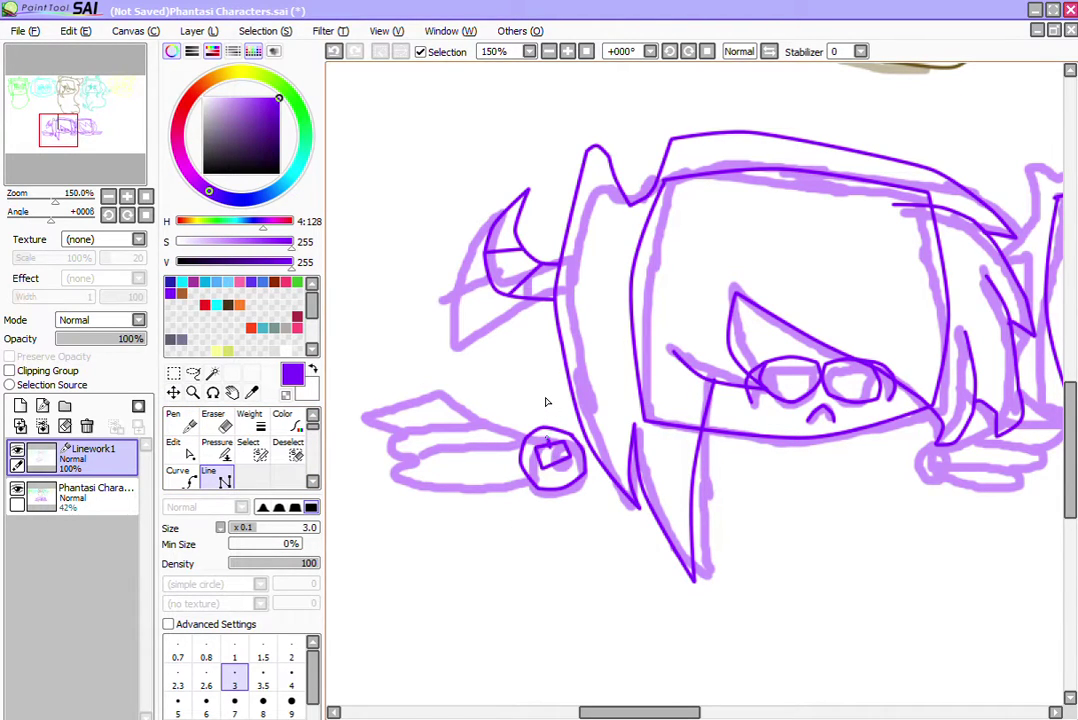
click(540, 445)
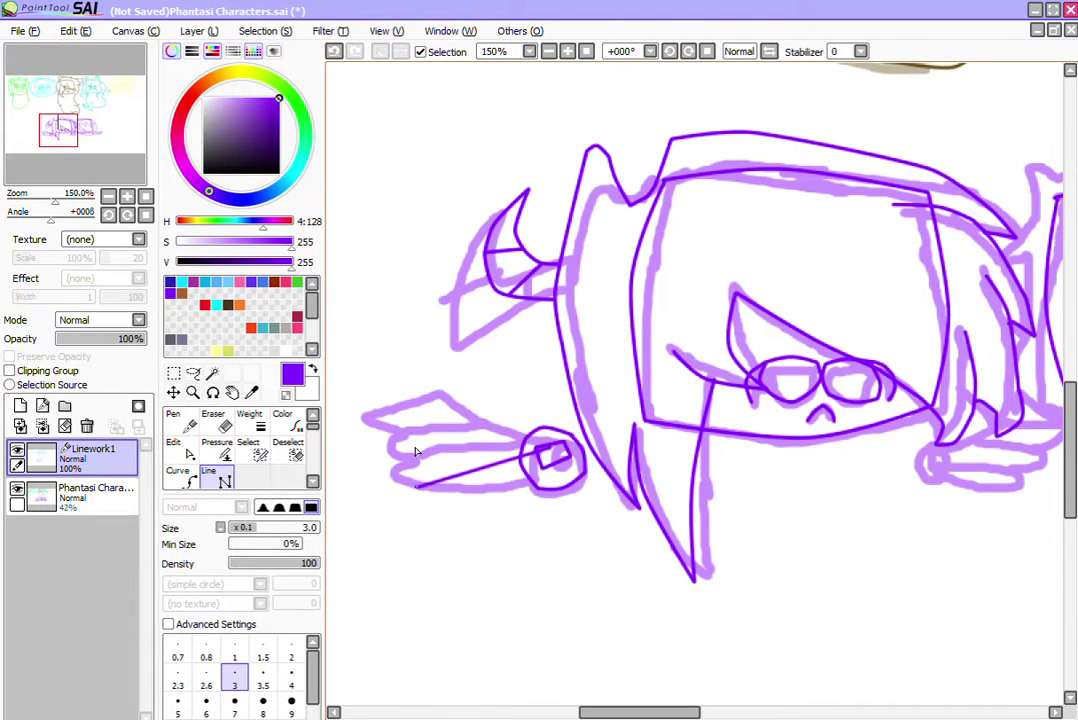
key(Escape)
Step: Bend the sides of the small shape inside the cuff outward into a circle
click(173, 415)
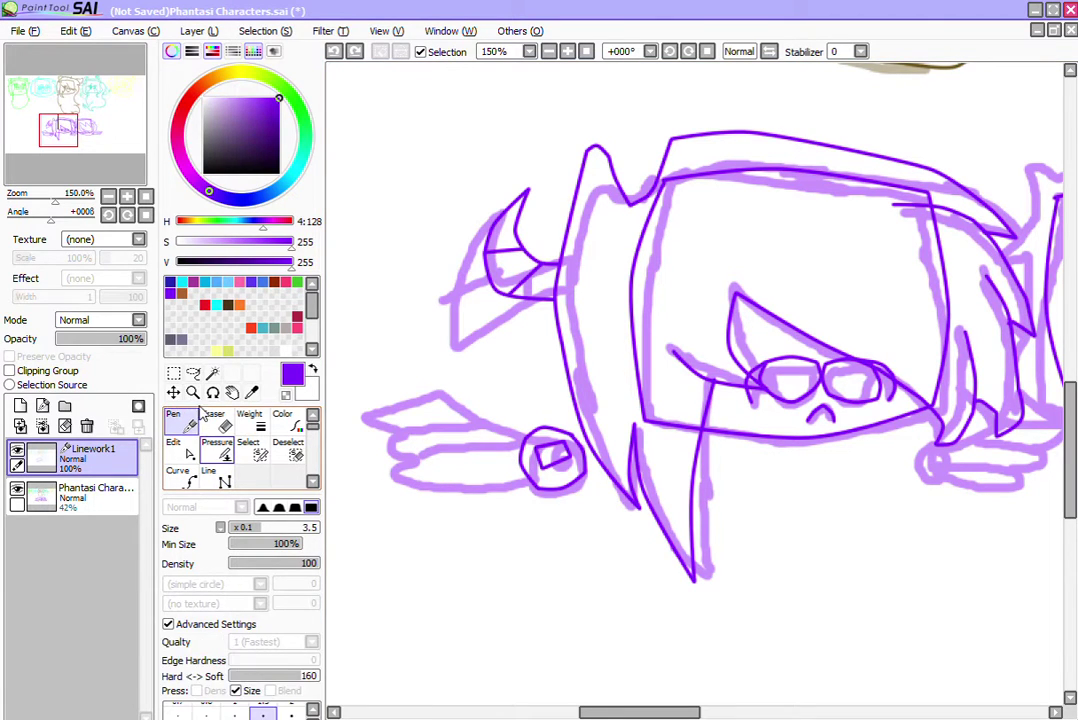
click(173, 442)
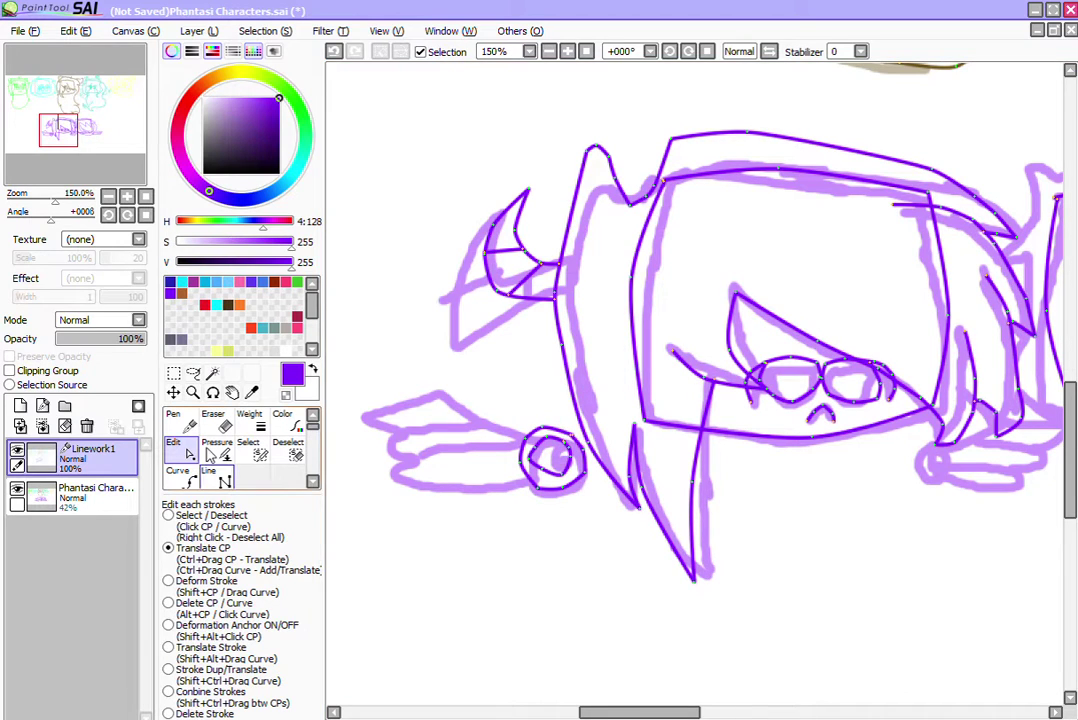
click(215, 476)
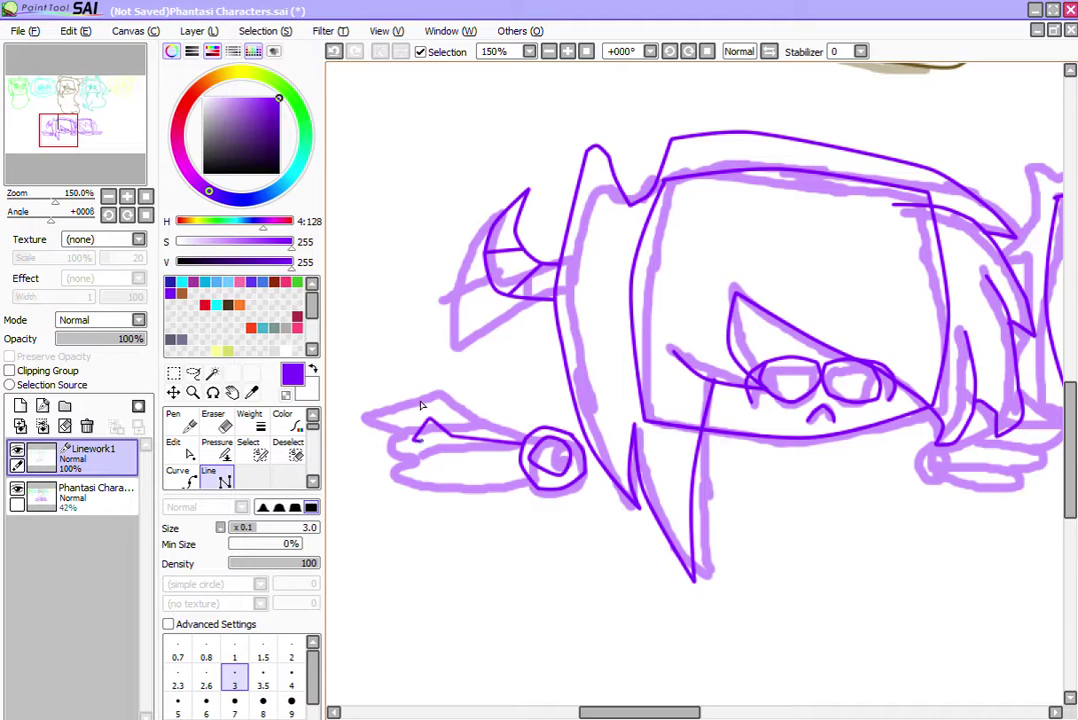
key(ctrl+z)
key(ctrl+z)
key(ctrl+z)
key(ctrl+z)
key(ctrl+z)
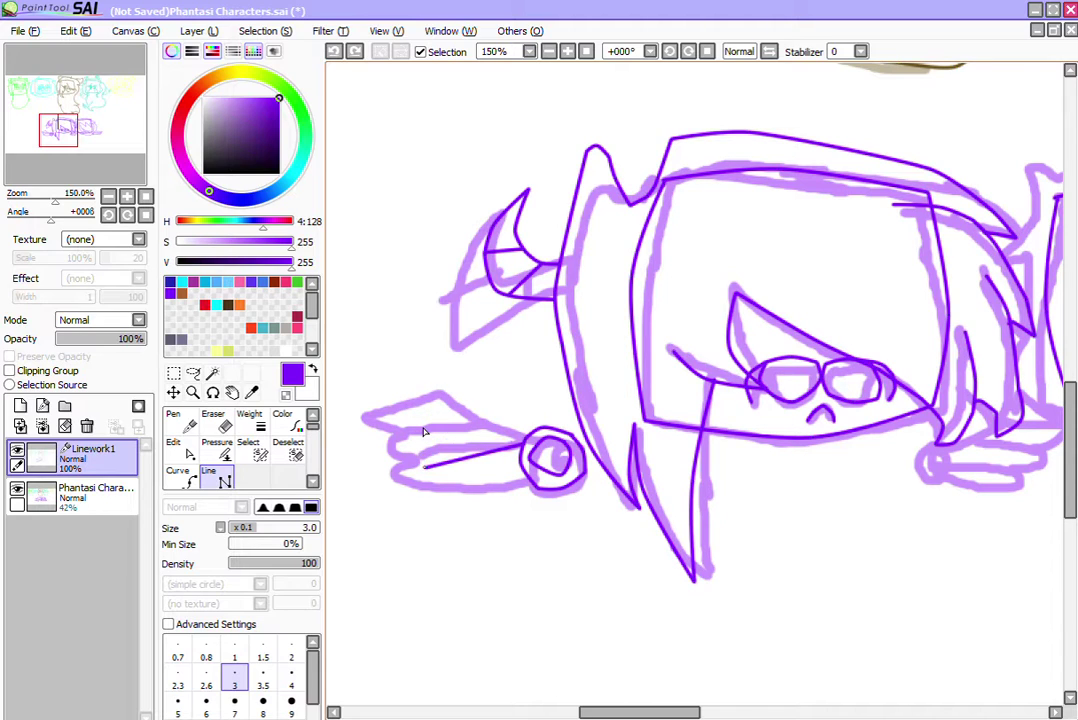
Step: Trace the jagged hand shape extending from the round cuff and bend its segments into smooth curves
click(520, 447)
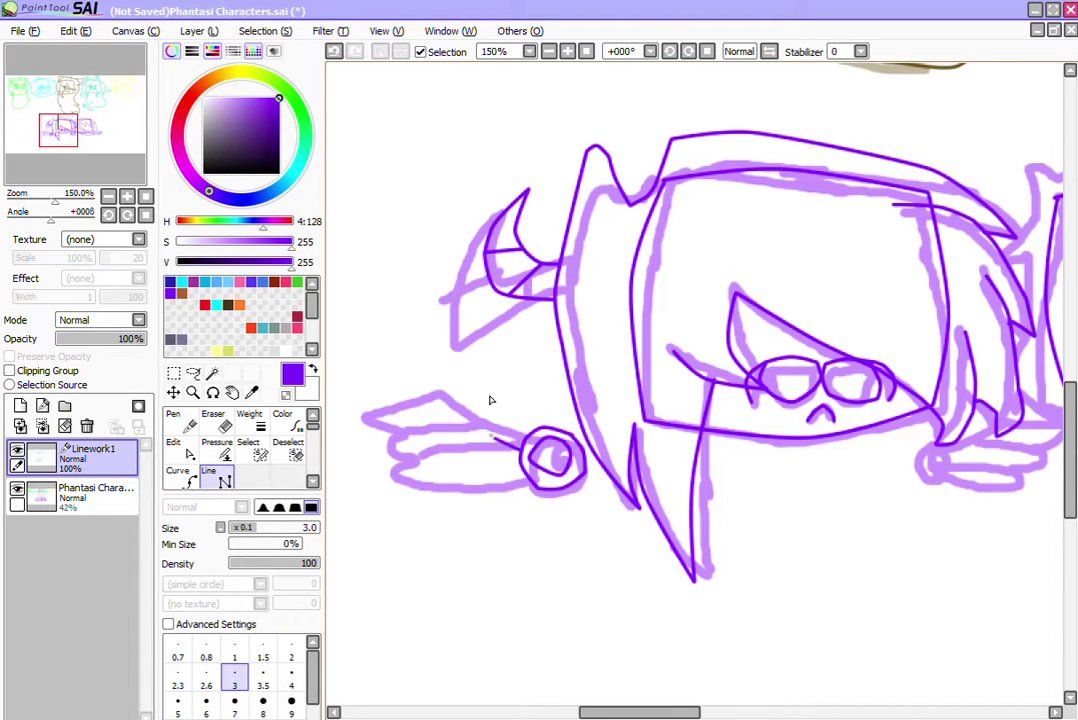
drag(400, 422, 524, 467)
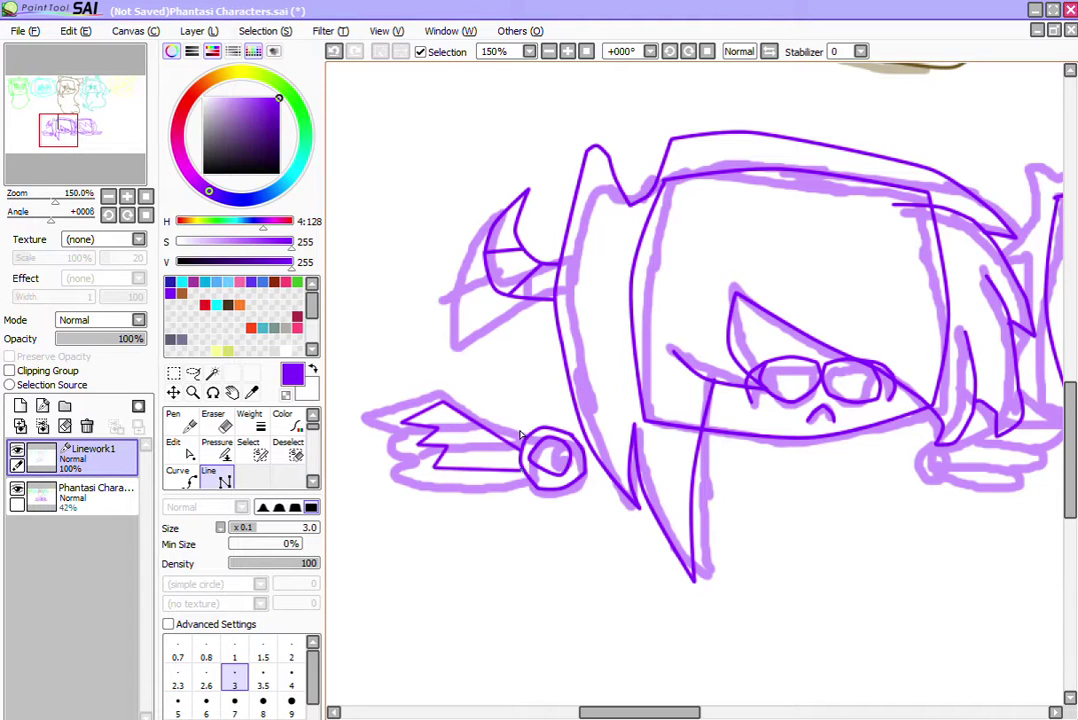
click(173, 441)
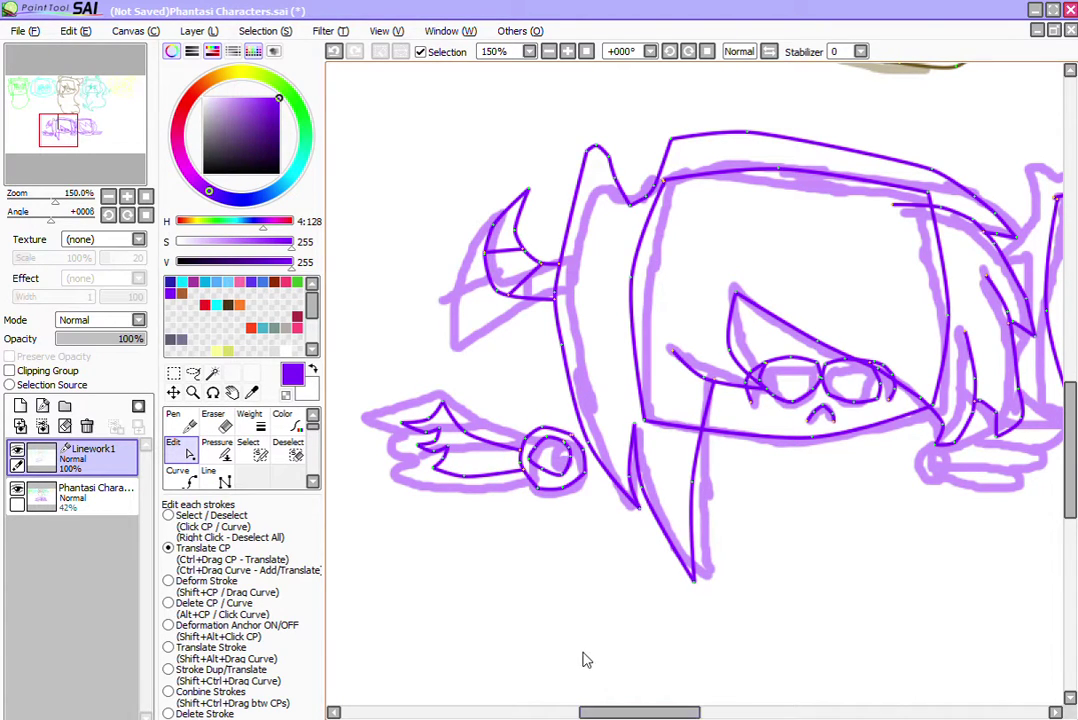
Step: Trace the lower edge of the right purple character's inner hair with straight segments, including the small notch in the strand
drag(600, 711, 614, 711)
scroll(613, 680, right, 6)
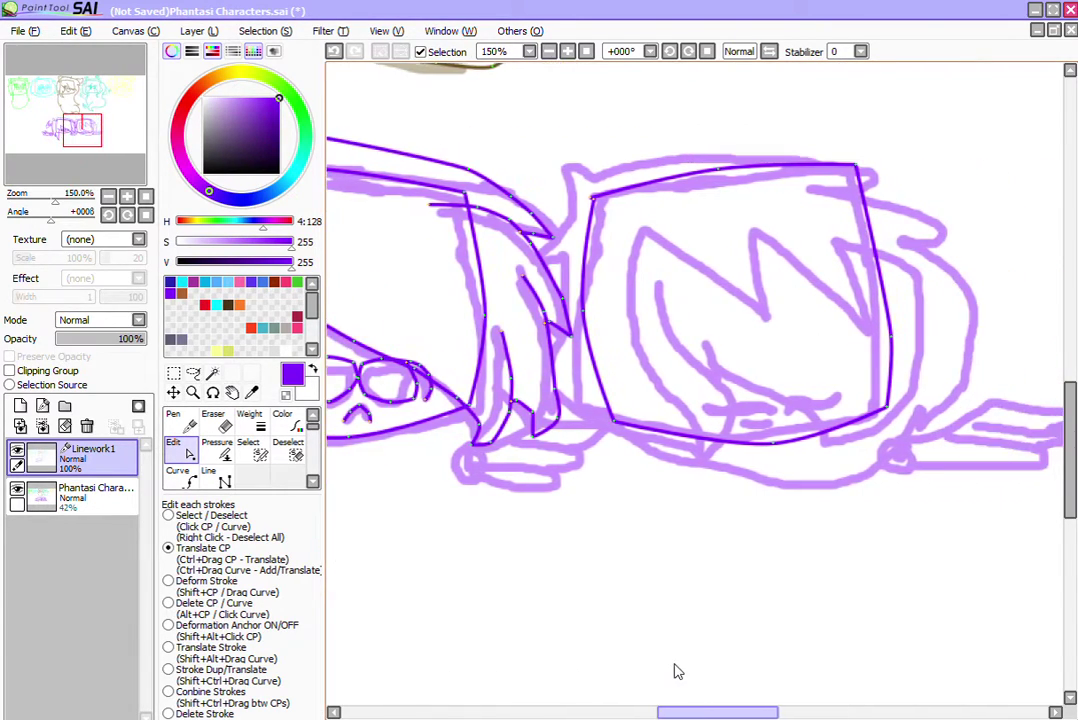
scroll(655, 662, right, 7)
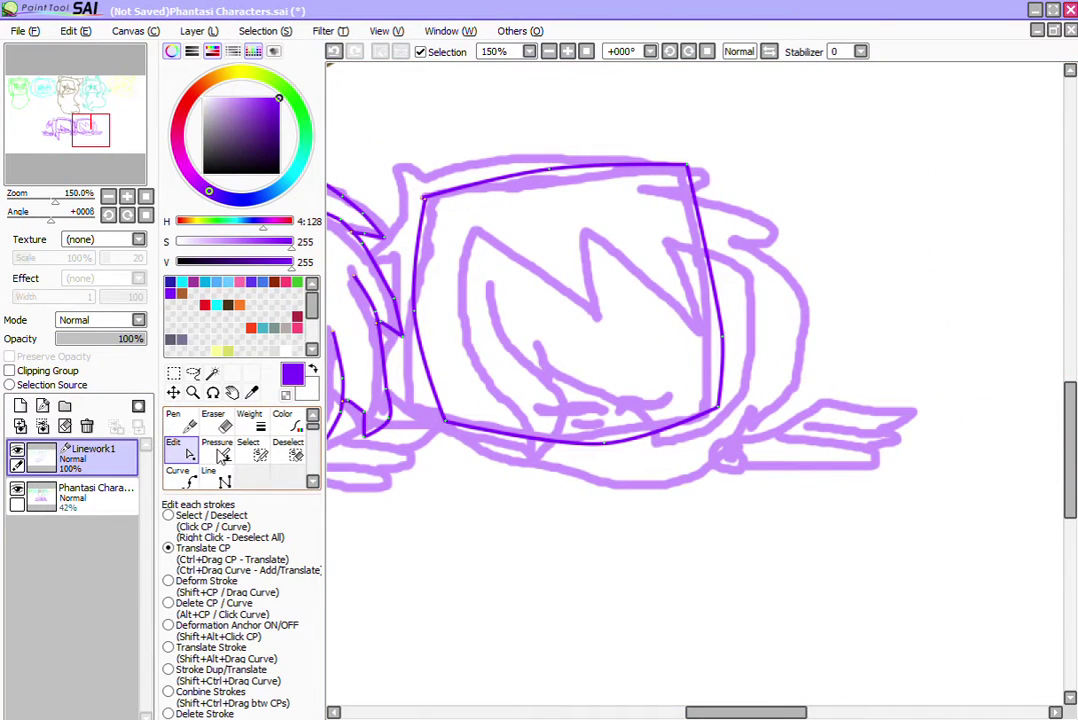
click(208, 472)
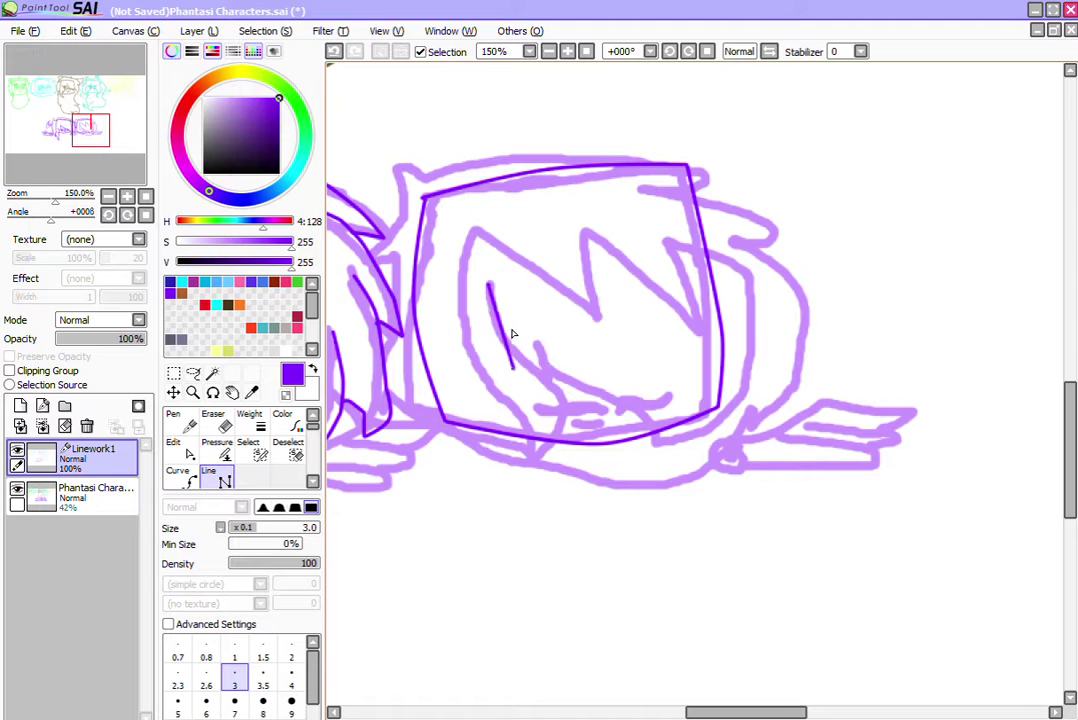
click(518, 362)
click(548, 374)
click(613, 397)
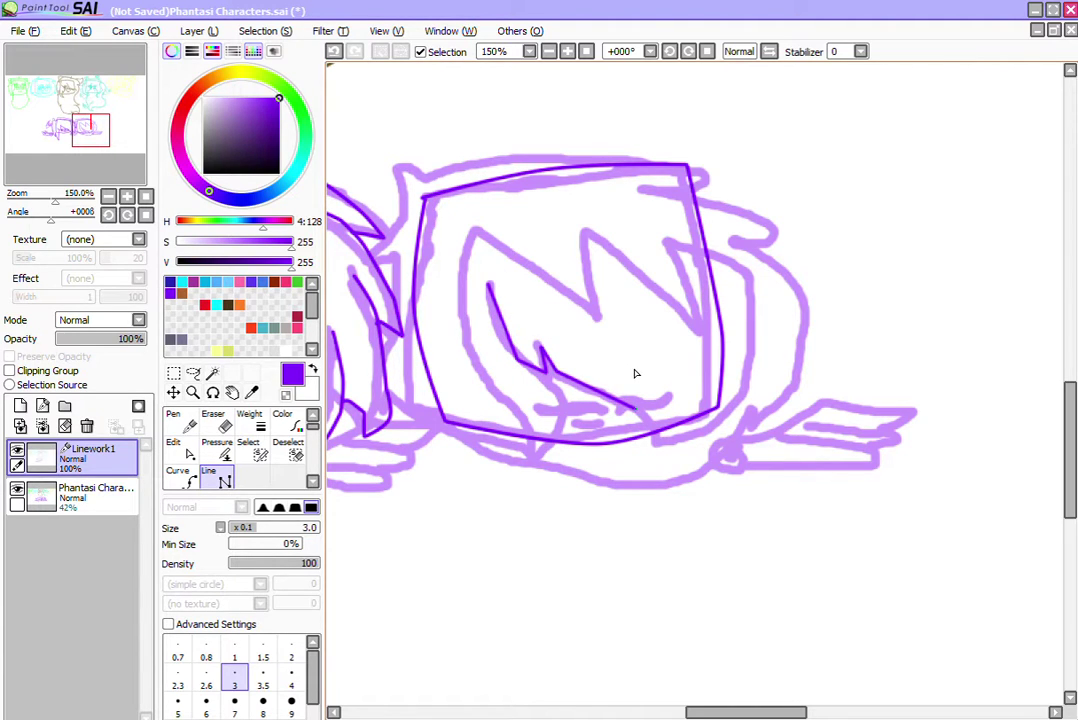
click(649, 414)
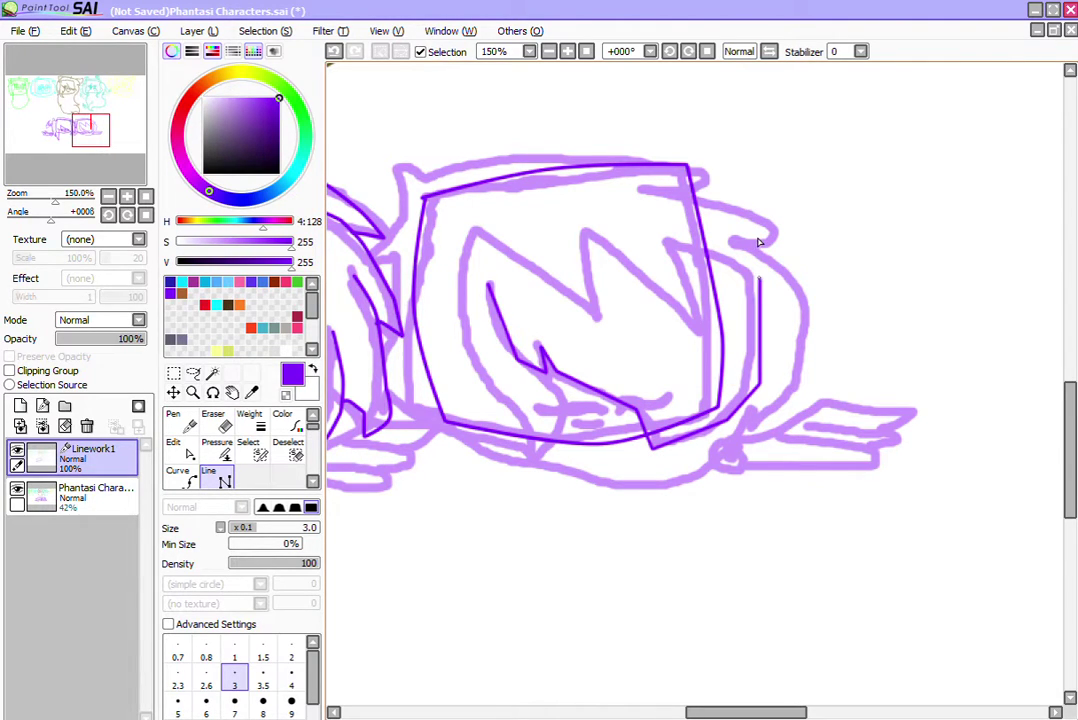
Step: Continue the right character's hair outline around its outer side, along the zigzag fringe and down to the pointed lower strand
click(753, 272)
click(661, 235)
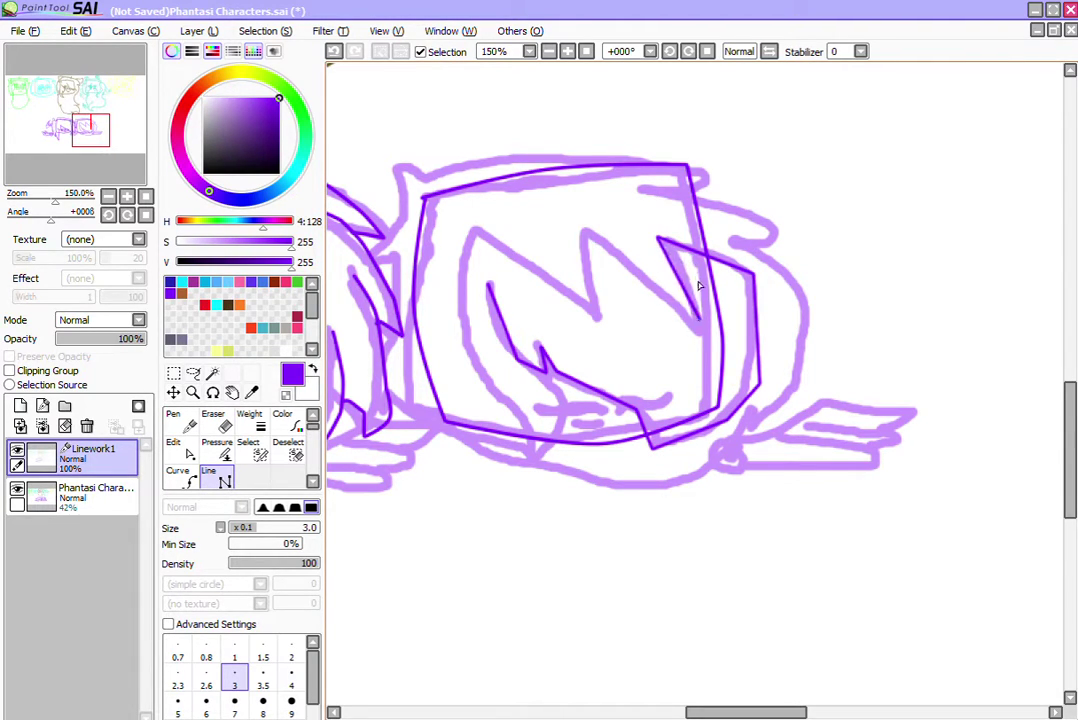
click(587, 250)
click(605, 322)
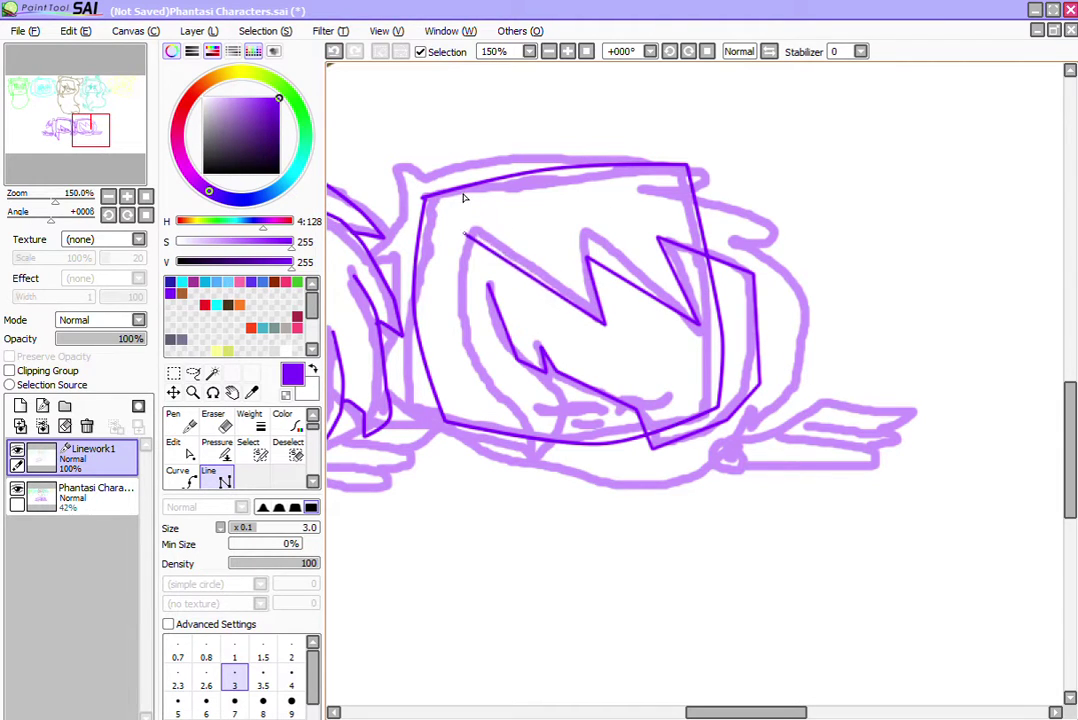
click(462, 237)
click(465, 346)
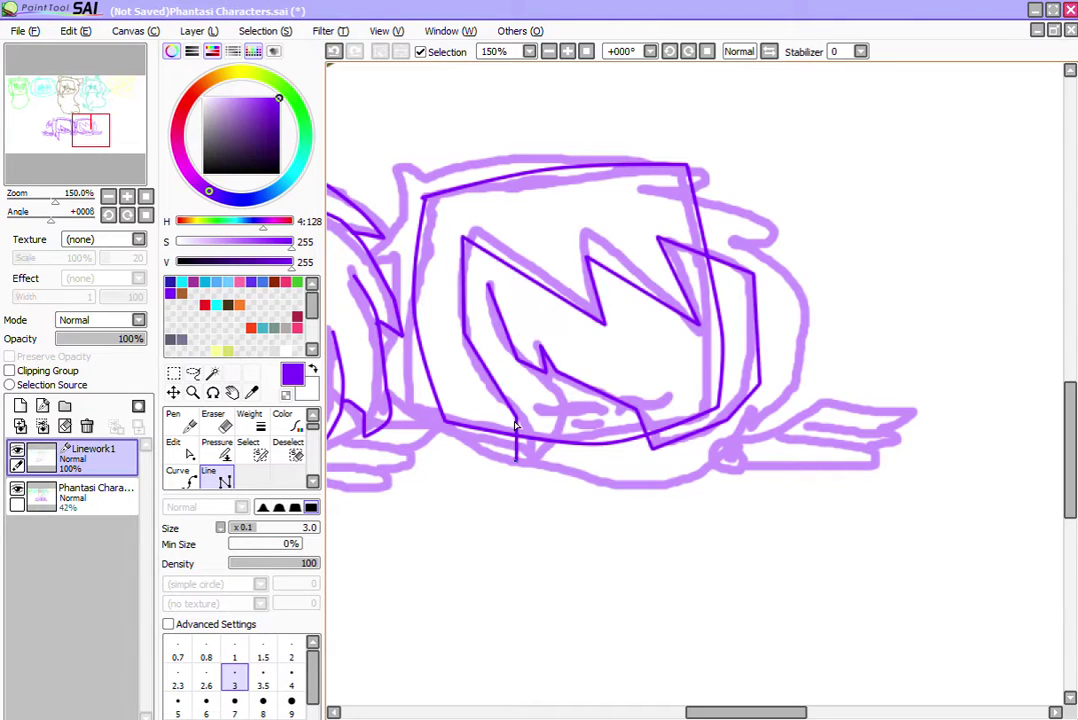
click(517, 460)
click(564, 429)
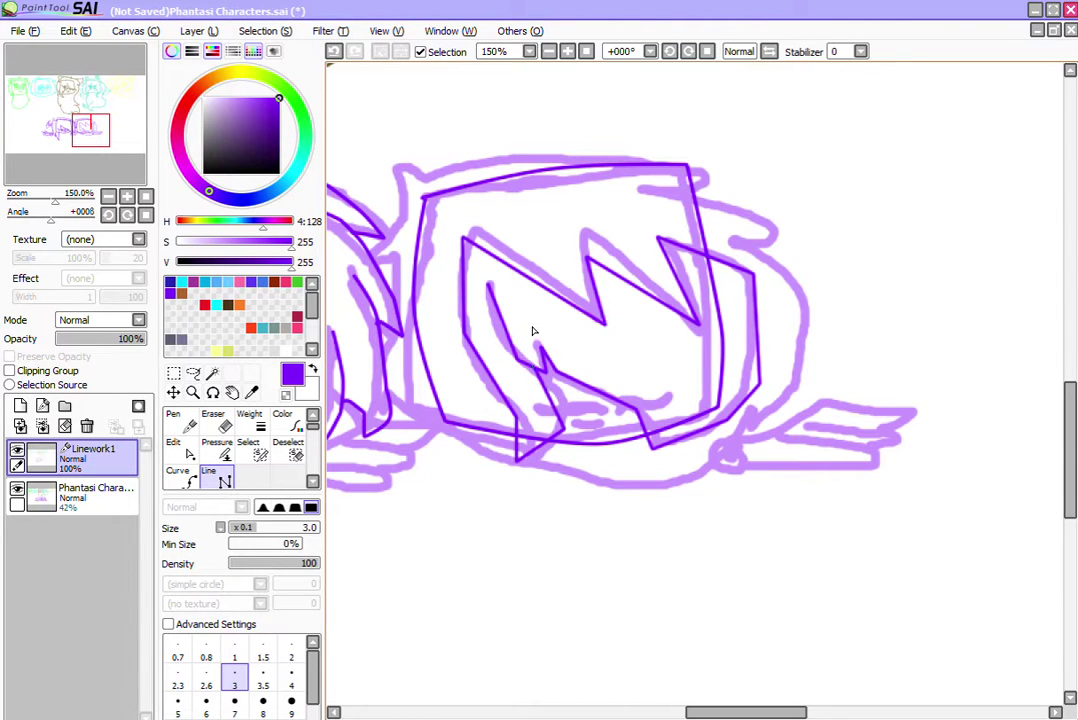
Step: Trace the left purple character's inner hair outline with straight segments, up the side, along the zigzag fringe and down the opposite side
click(174, 443)
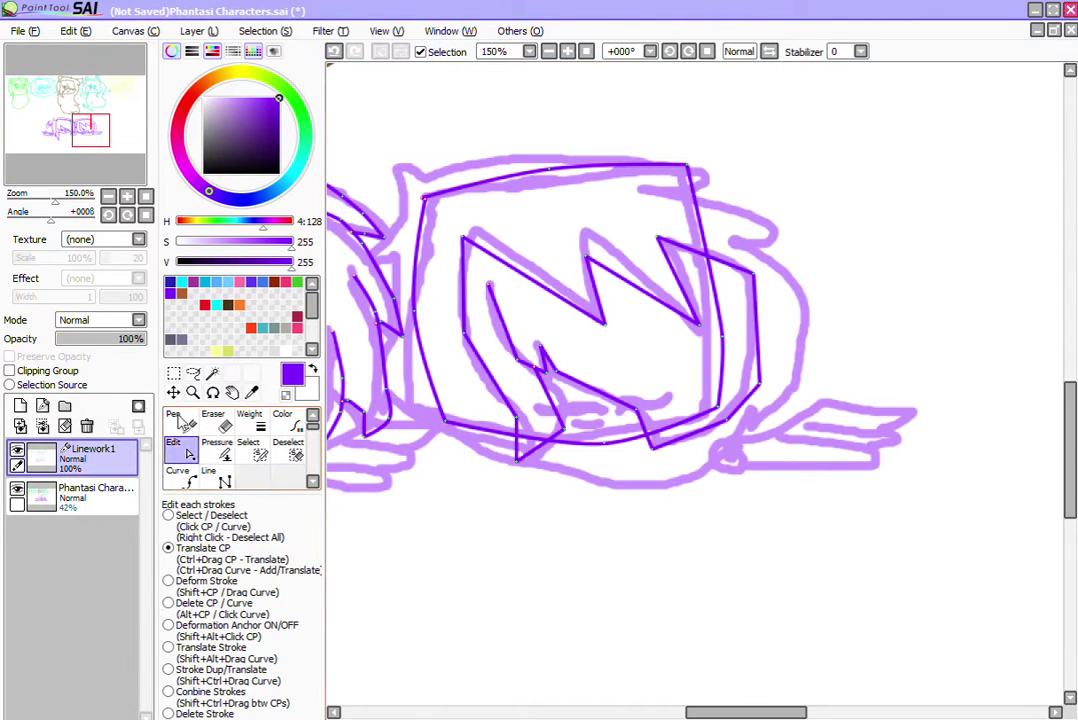
scroll(733, 673, left, 3)
scroll(733, 673, left, 4)
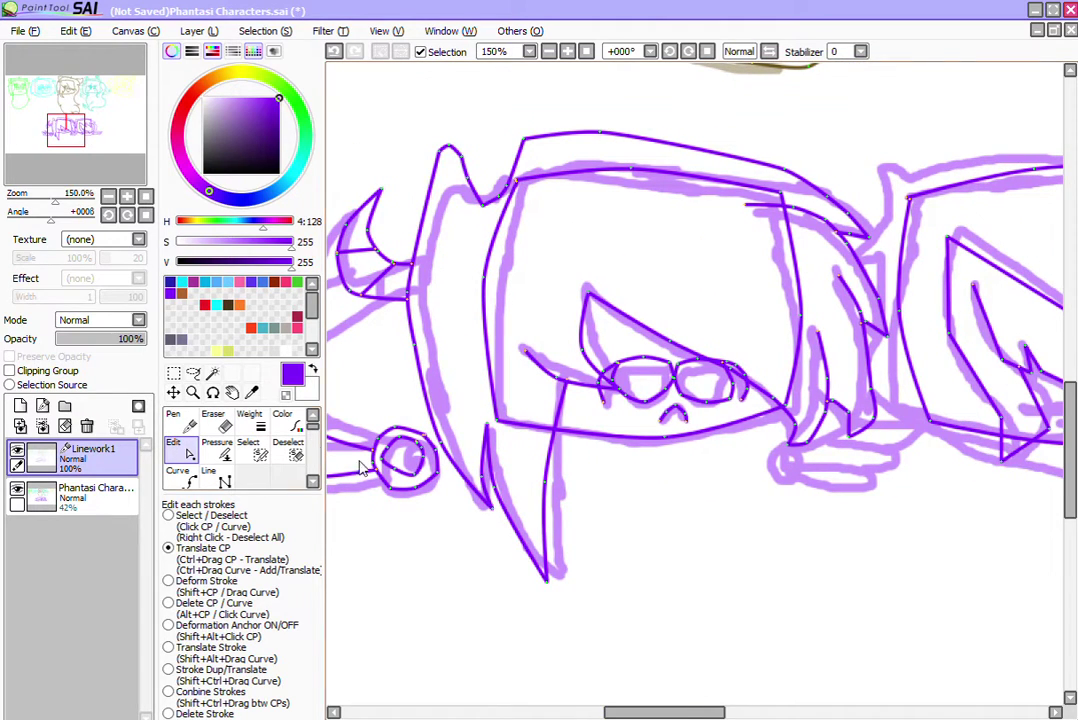
click(208, 471)
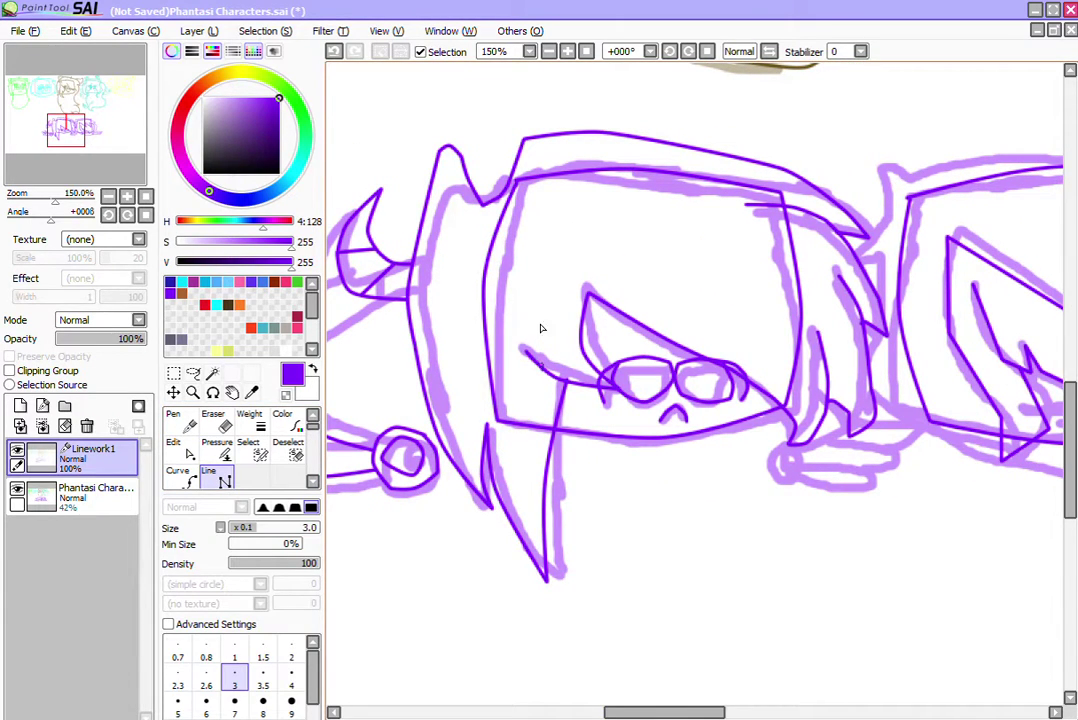
click(541, 366)
click(537, 227)
click(593, 260)
click(638, 220)
click(716, 229)
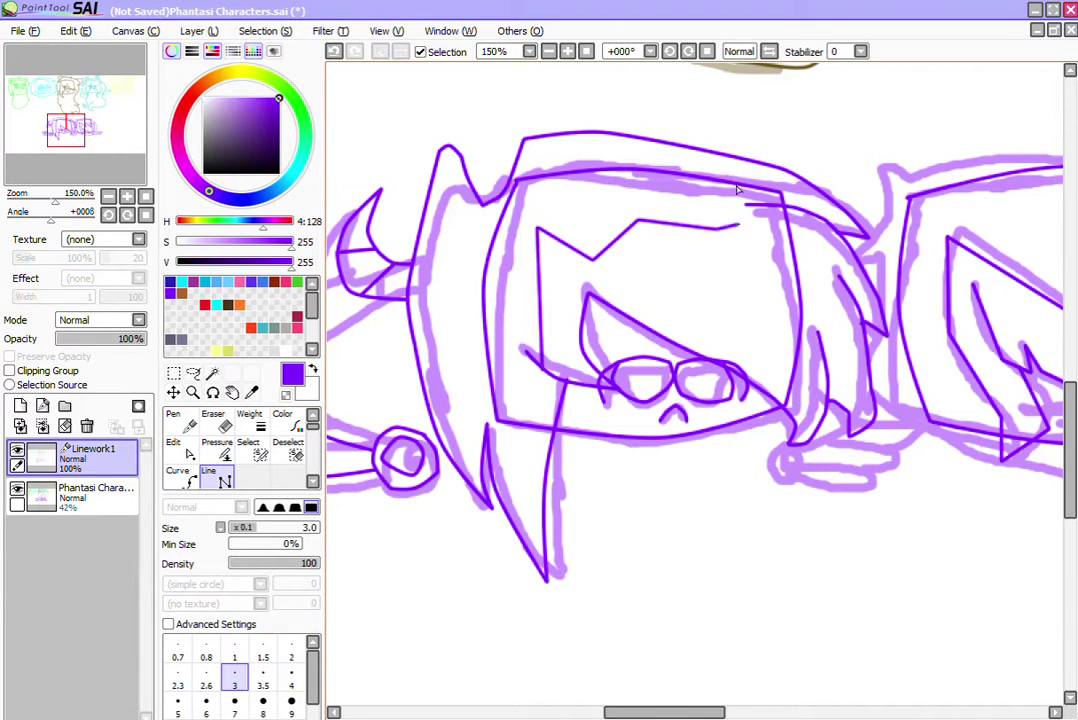
click(717, 226)
click(720, 205)
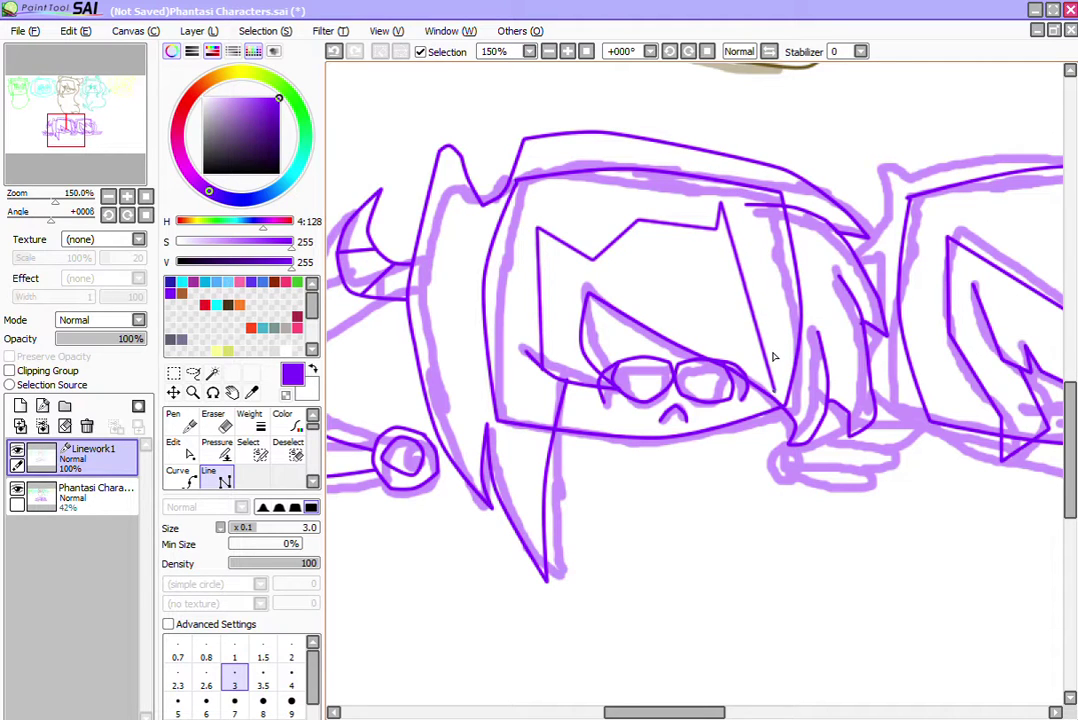
Step: Bend the straight segments of the left character's fringe and the right character's inner hair outline into smooth curves
click(173, 442)
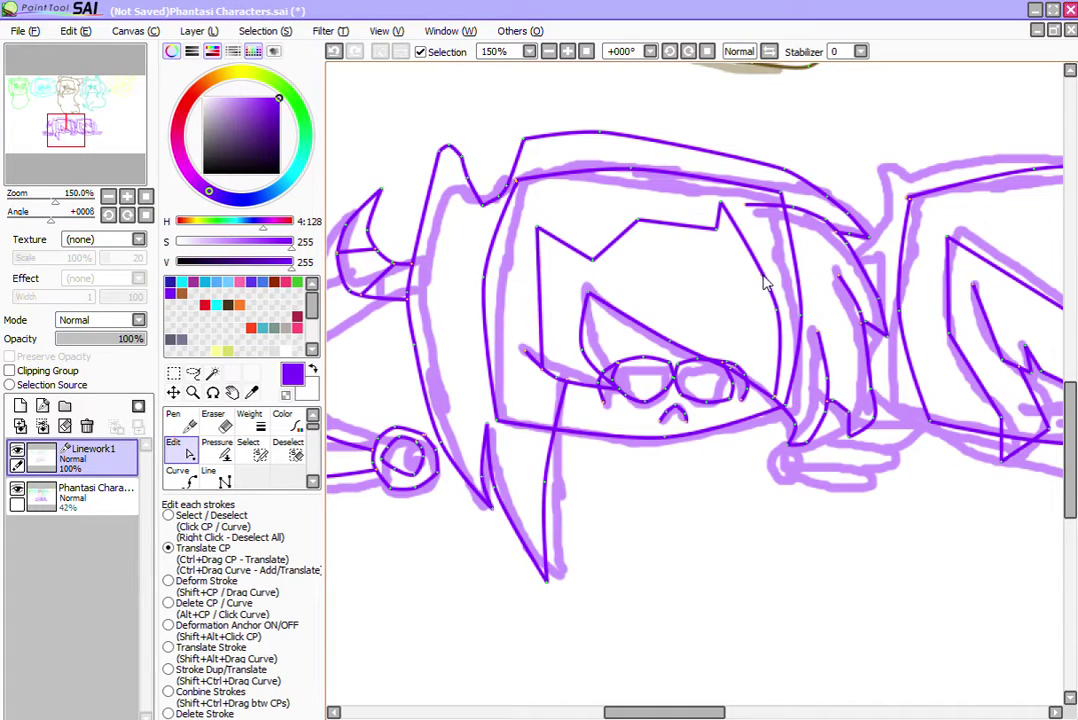
drag(676, 237, 680, 231)
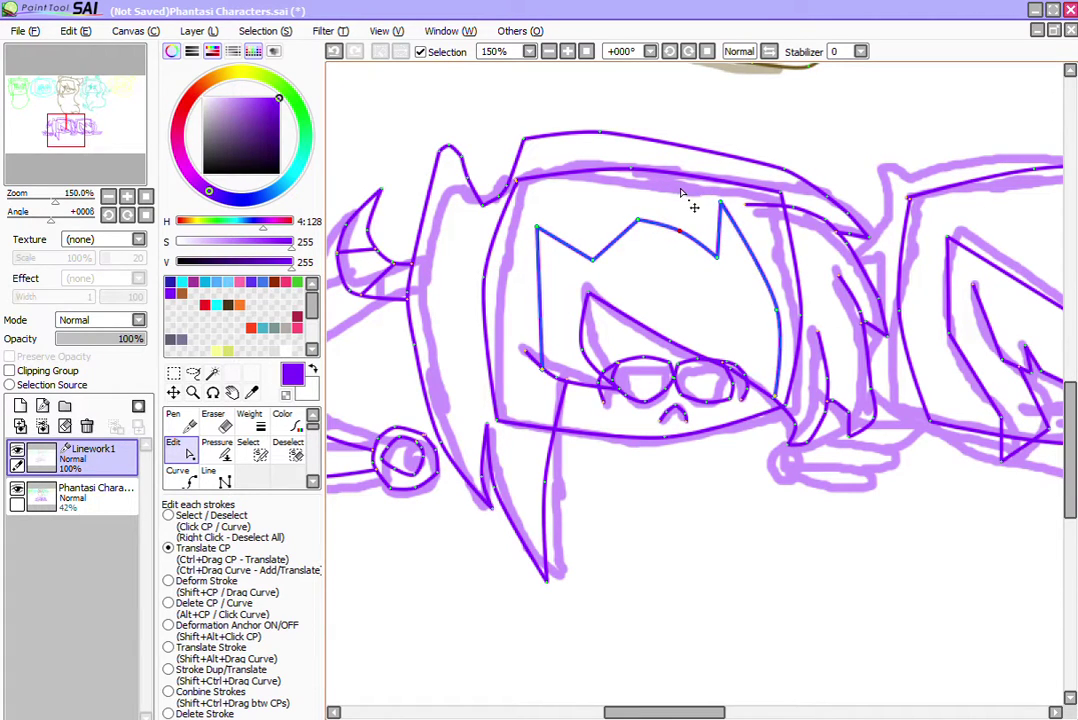
drag(616, 239, 625, 247)
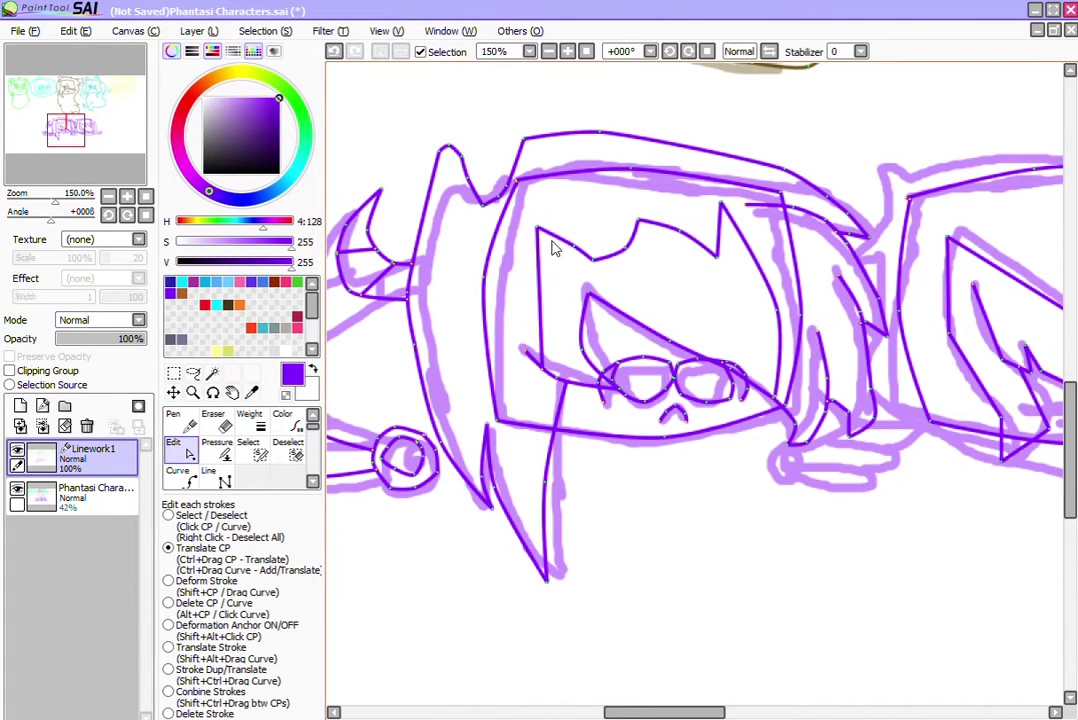
drag(679, 698, 765, 679)
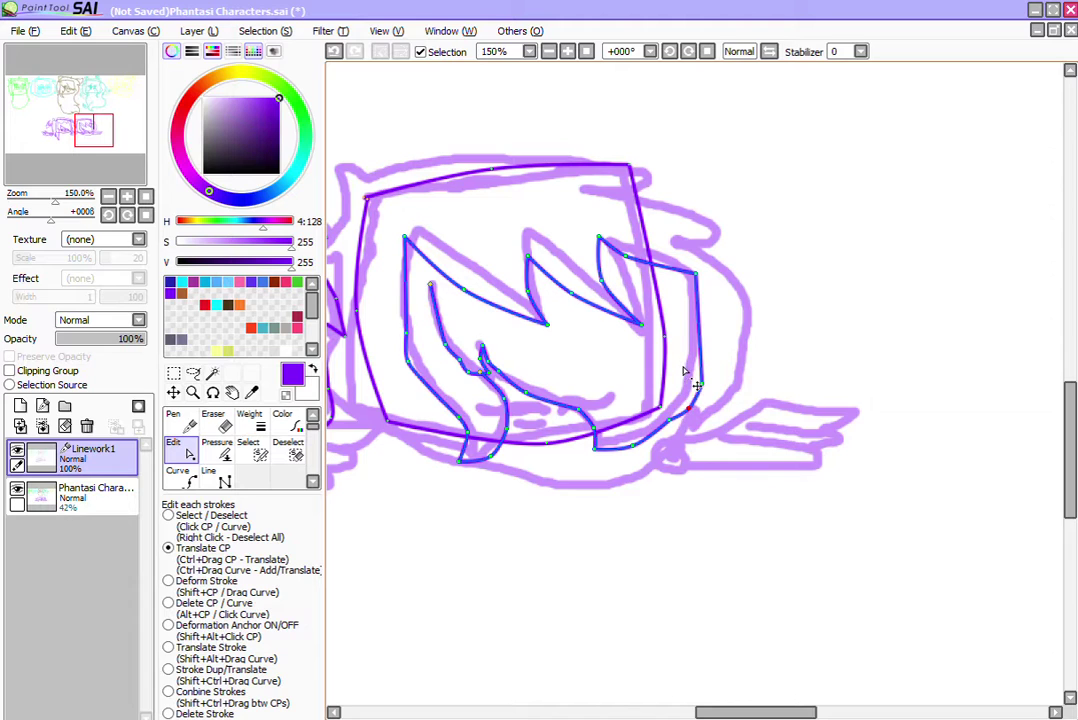
drag(697, 290, 713, 295)
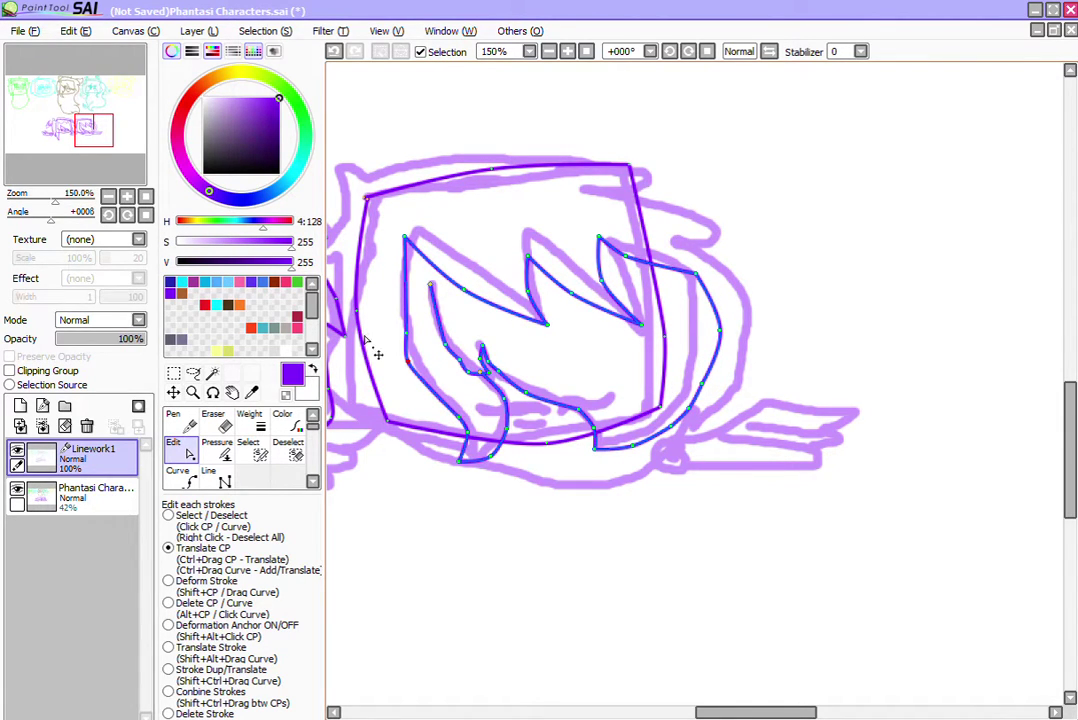
Step: Trace the right character's outer hair with straight segments, from the two side strands across the top to the pointed tuft and down to the chin
click(208, 474)
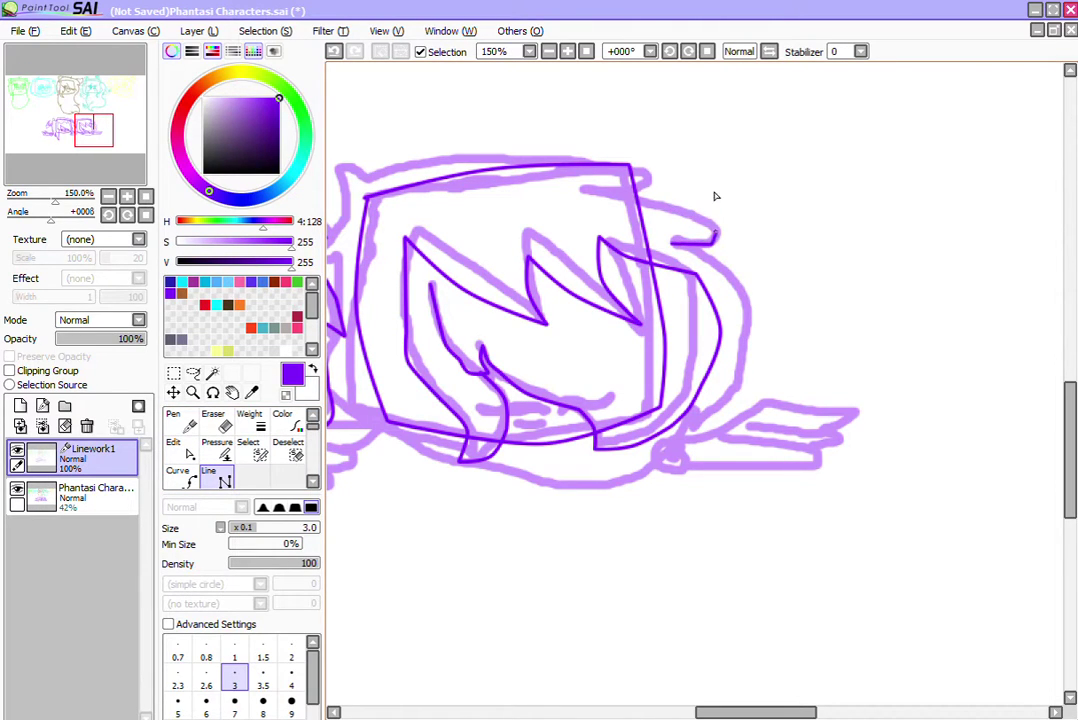
click(723, 220)
click(597, 157)
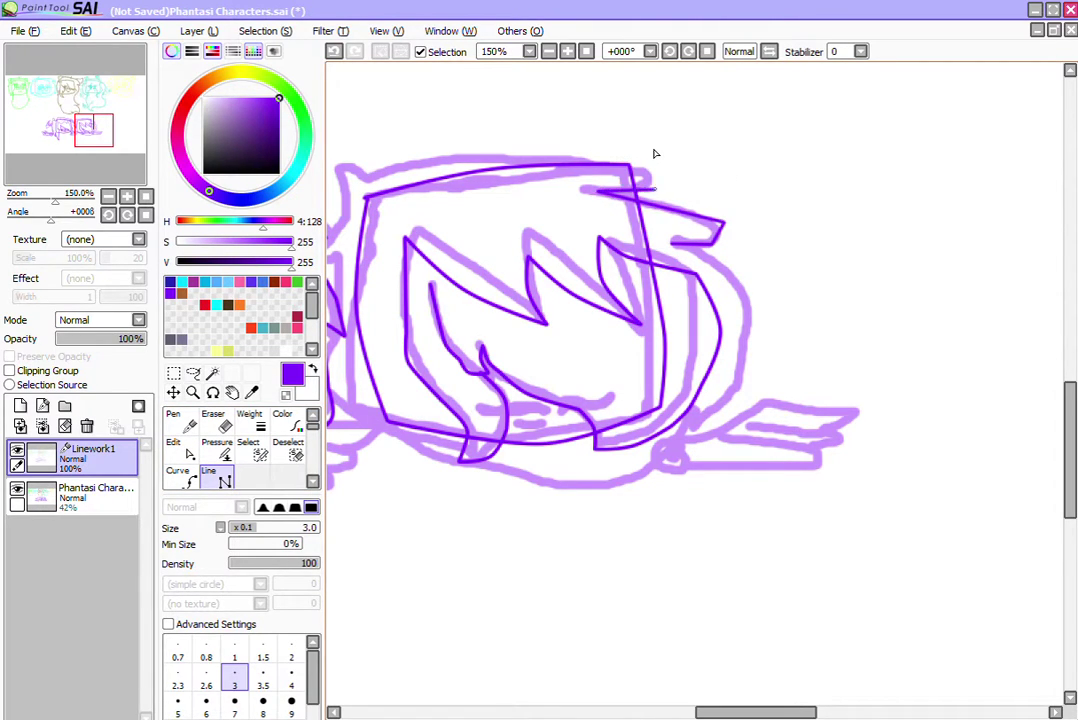
click(650, 134)
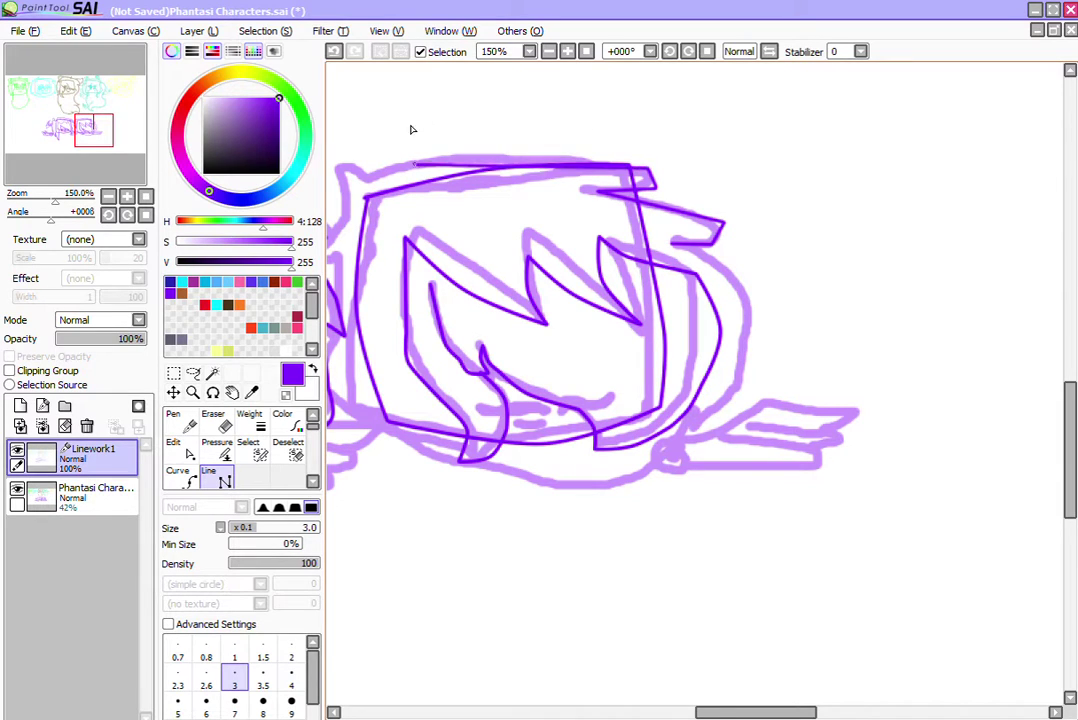
click(371, 142)
click(335, 118)
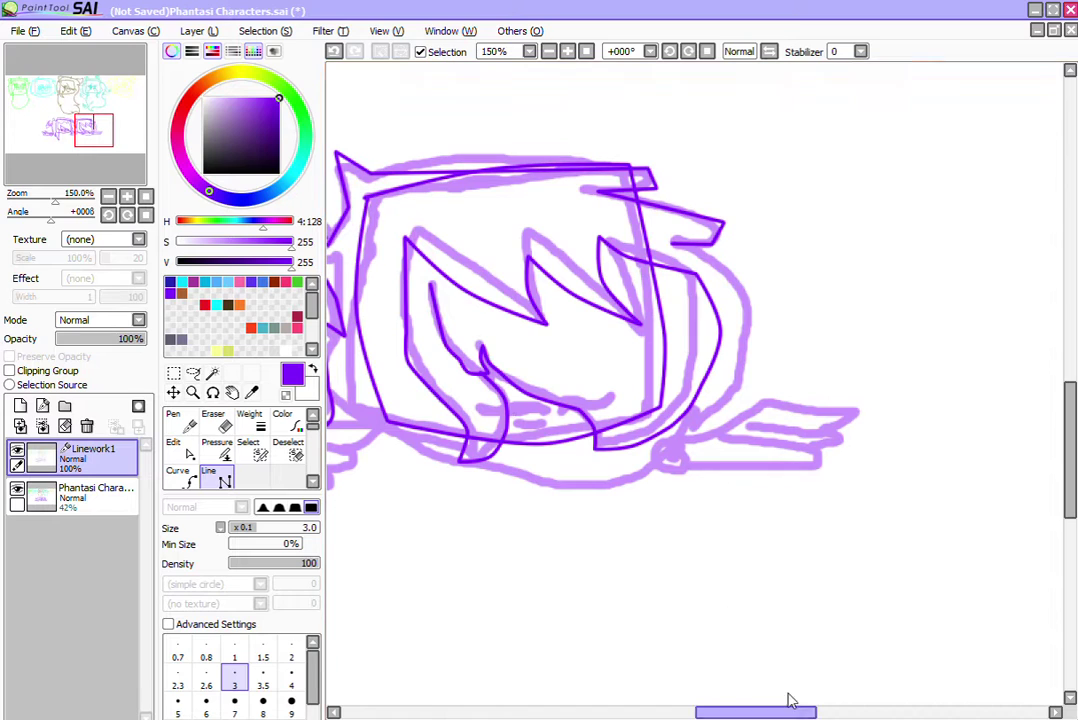
drag(787, 708, 752, 674)
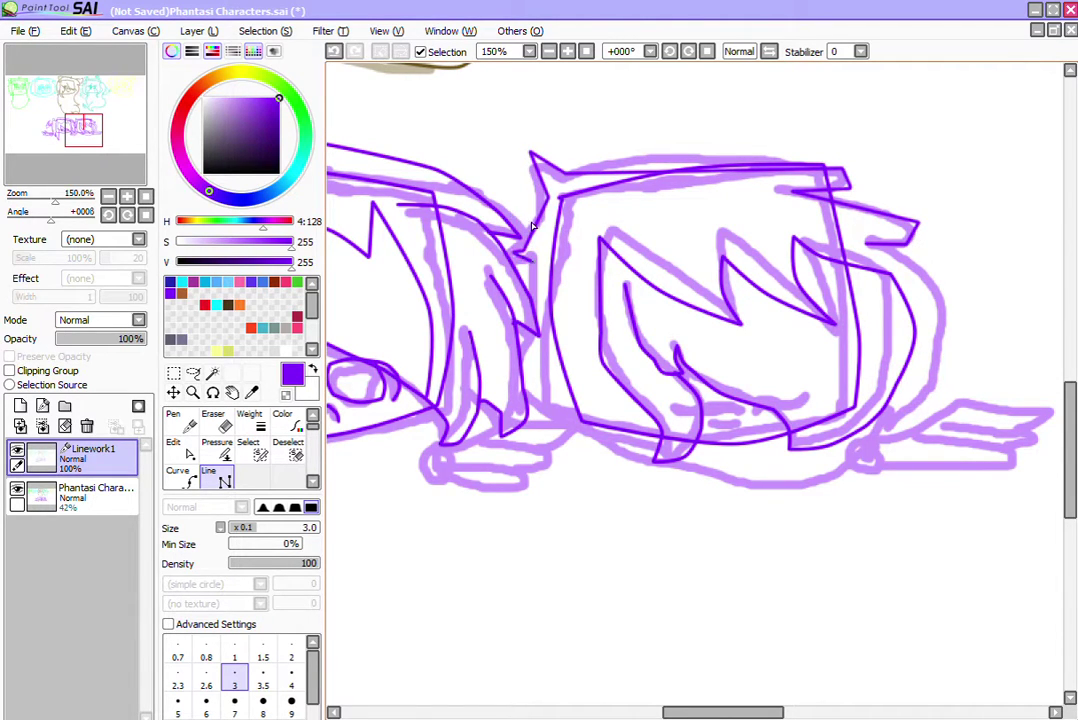
click(551, 387)
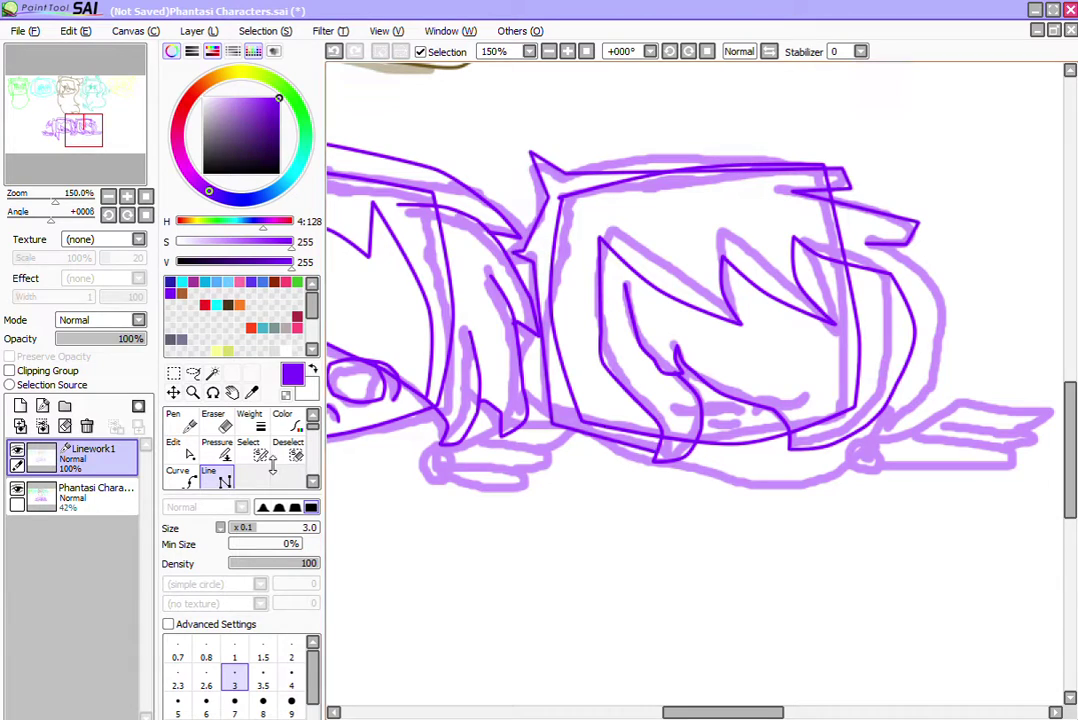
Step: Bend the right character's outer hair outline into smooth curves and pull the side strands out into pointed tips
click(175, 447)
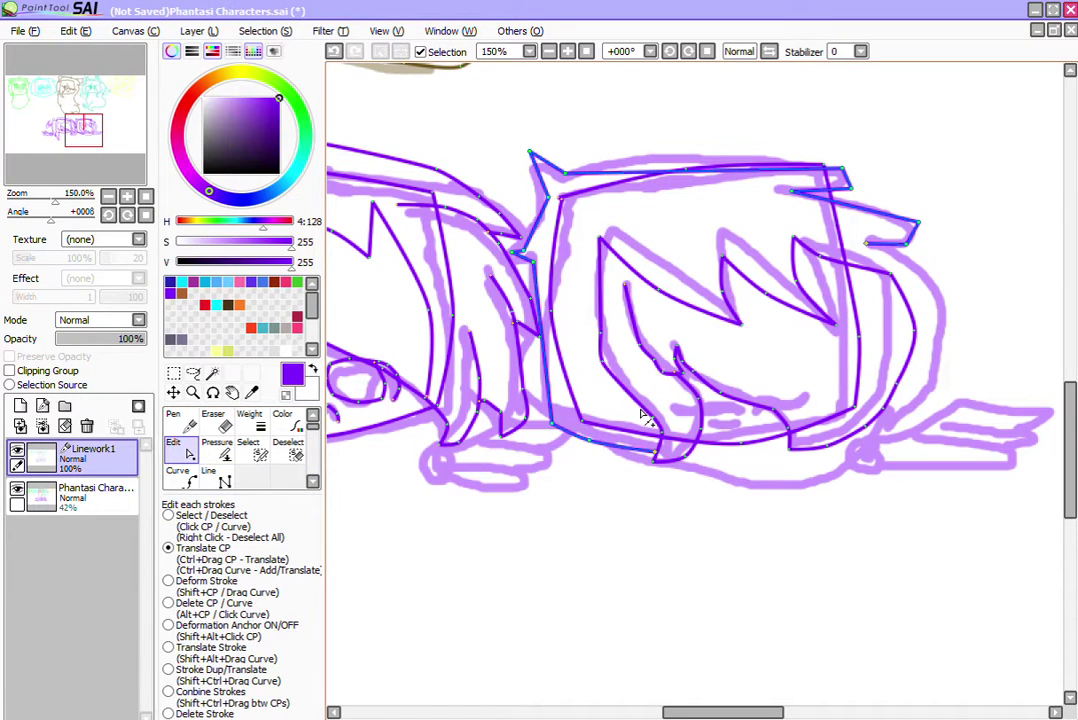
drag(647, 416, 654, 414)
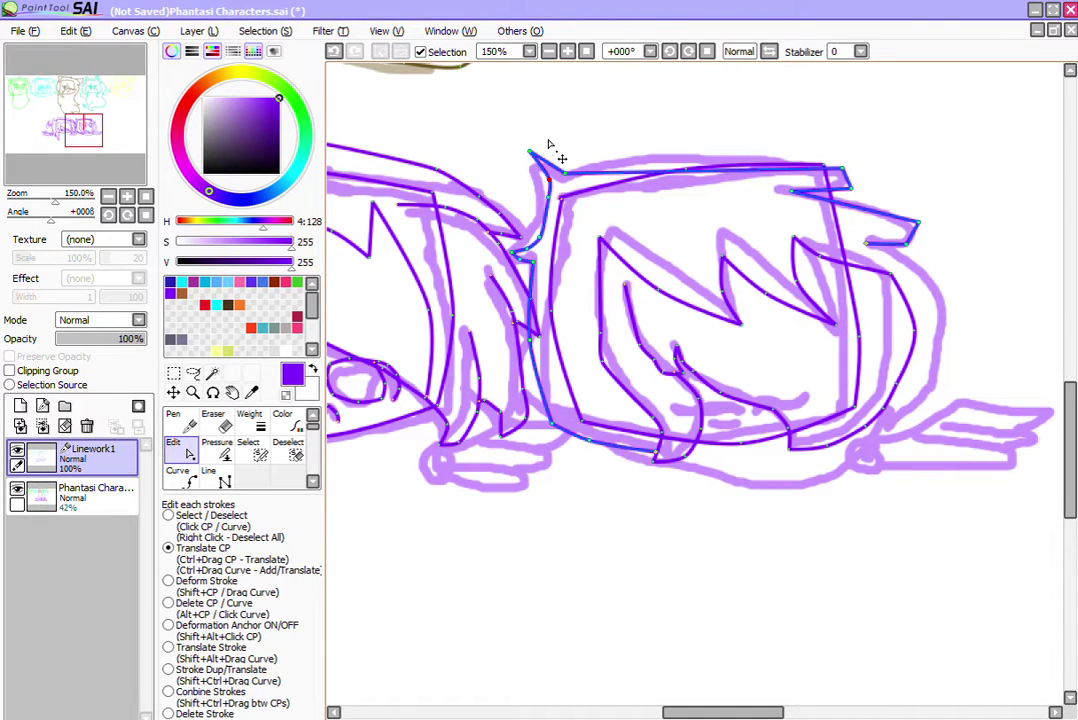
mouse_move(557, 133)
mouse_down()
mouse_move(650, 140)
mouse_move(705, 109)
mouse_up()
mouse_move(844, 139)
mouse_down()
mouse_move(831, 151)
mouse_move(791, 151)
mouse_move(871, 161)
mouse_move(837, 156)
mouse_move(846, 148)
mouse_up()
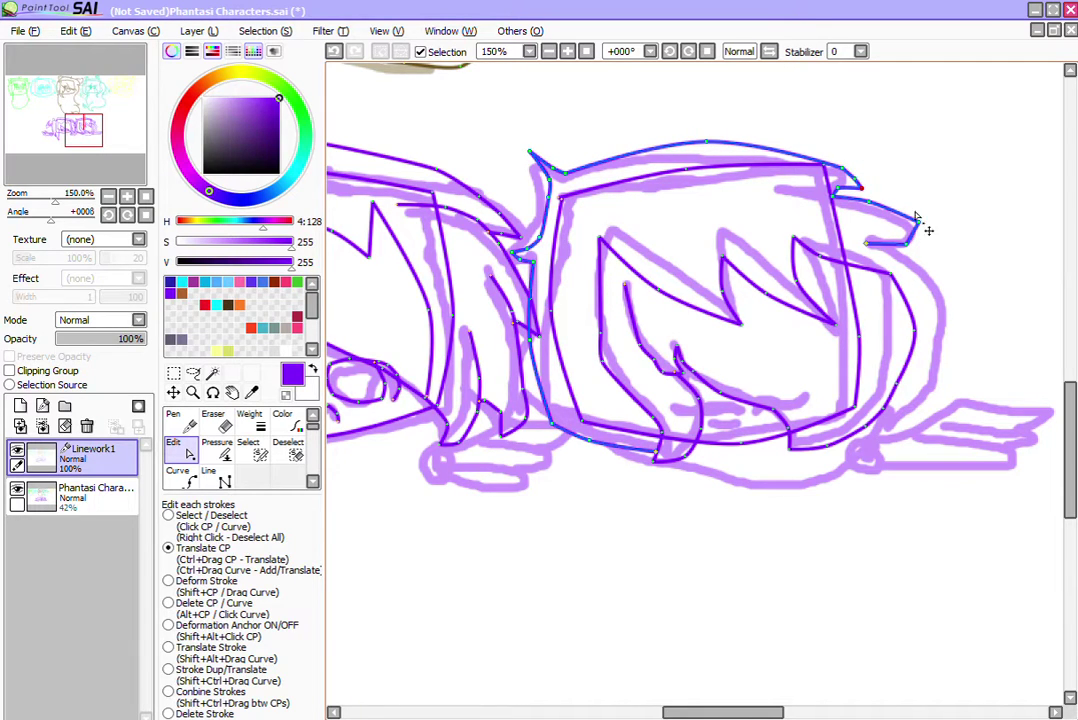
drag(908, 194, 930, 203)
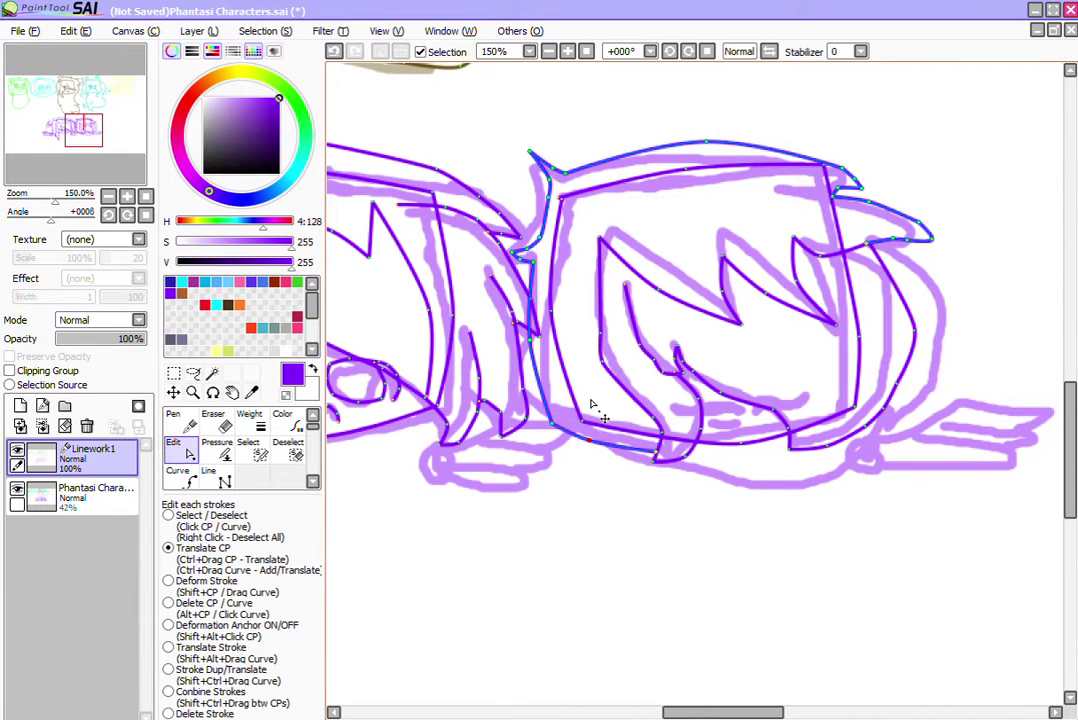
Step: Trace a small four-sided cuff beside the right character's lower hair and bend its sides outward into a circle
click(208, 476)
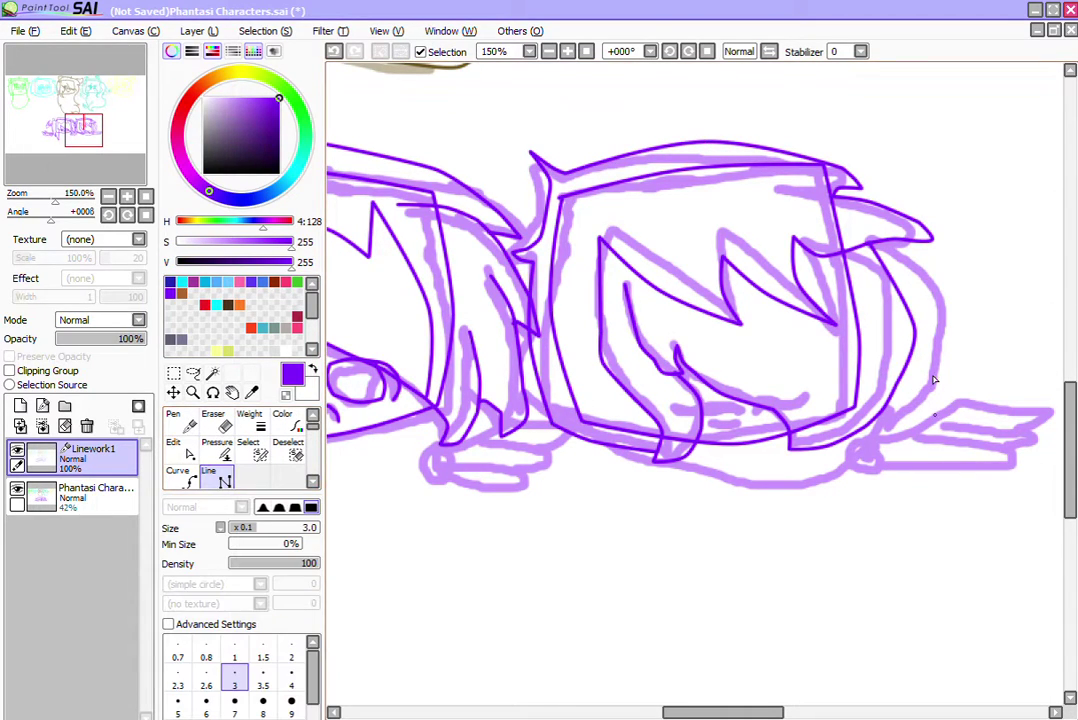
click(889, 440)
click(853, 444)
click(865, 465)
click(895, 459)
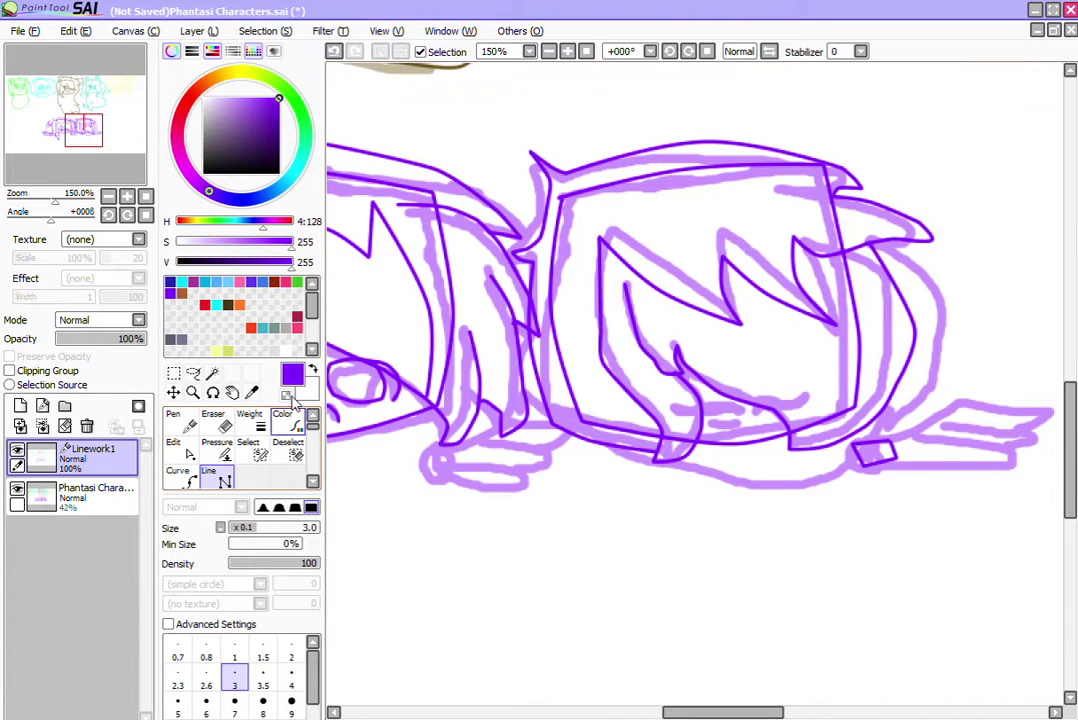
click(174, 443)
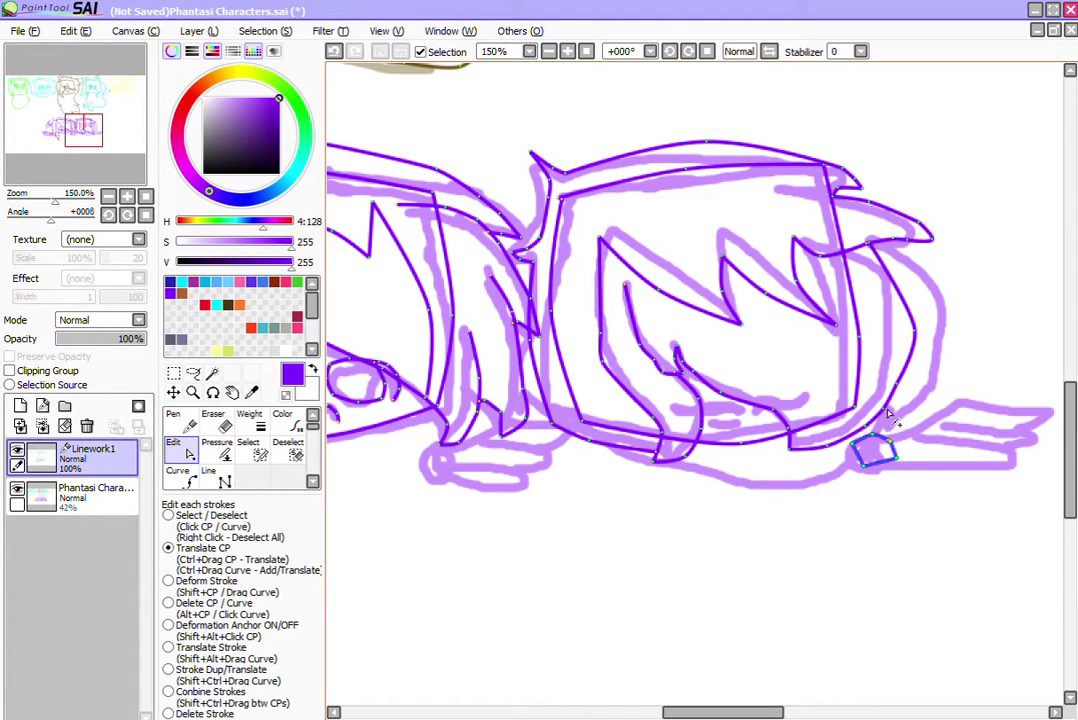
drag(893, 449, 848, 457)
drag(872, 441, 872, 434)
Step: Draw a smaller shape inside the right character's round cuff and bend its sides into an oval
click(208, 473)
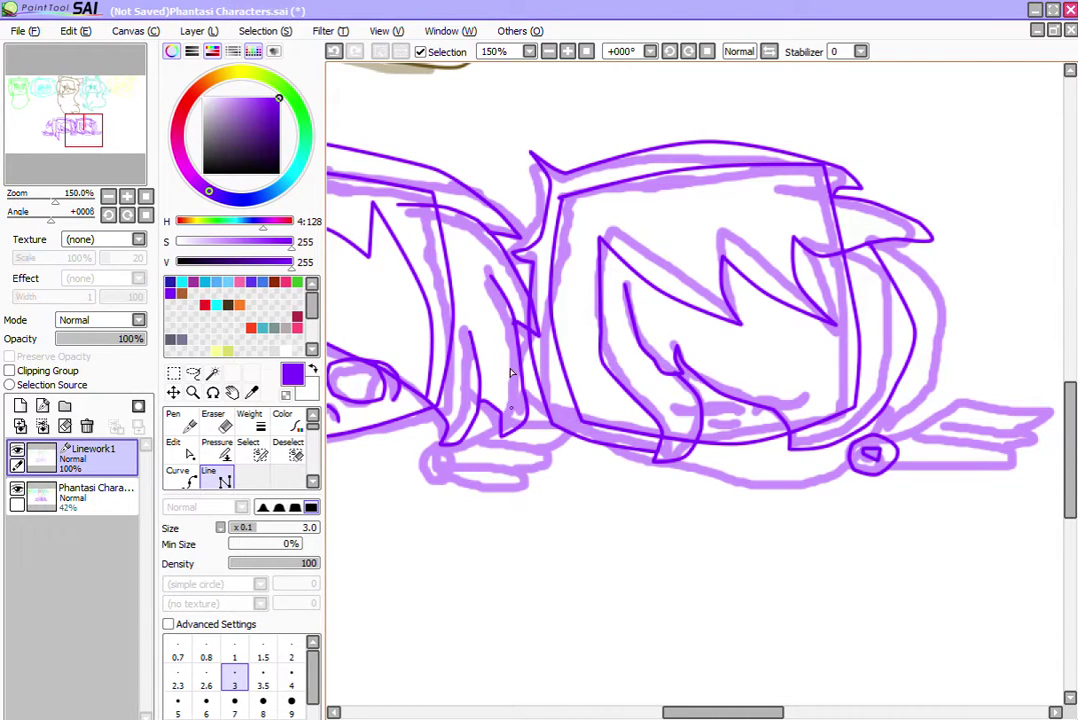
click(172, 443)
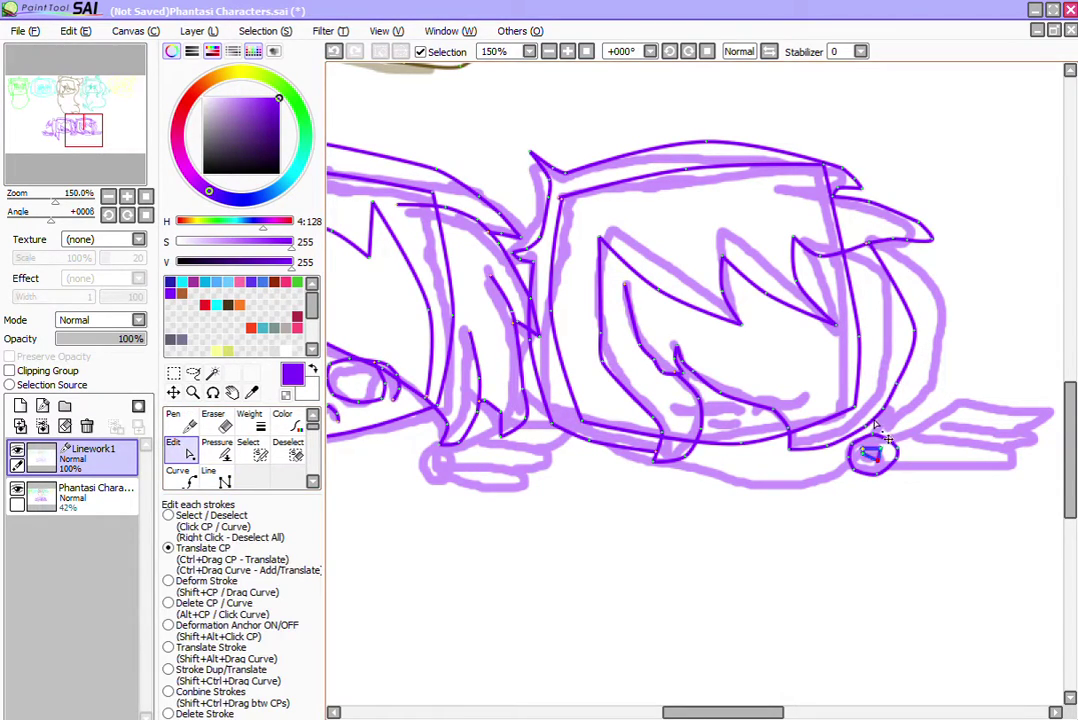
mouse_move(872, 432)
mouse_down()
mouse_move(888, 423)
mouse_move(861, 420)
mouse_move(874, 409)
mouse_up()
Step: Trace the right character's jagged hand with straight segments from the round cuff out to the pointed fingers and back
click(215, 476)
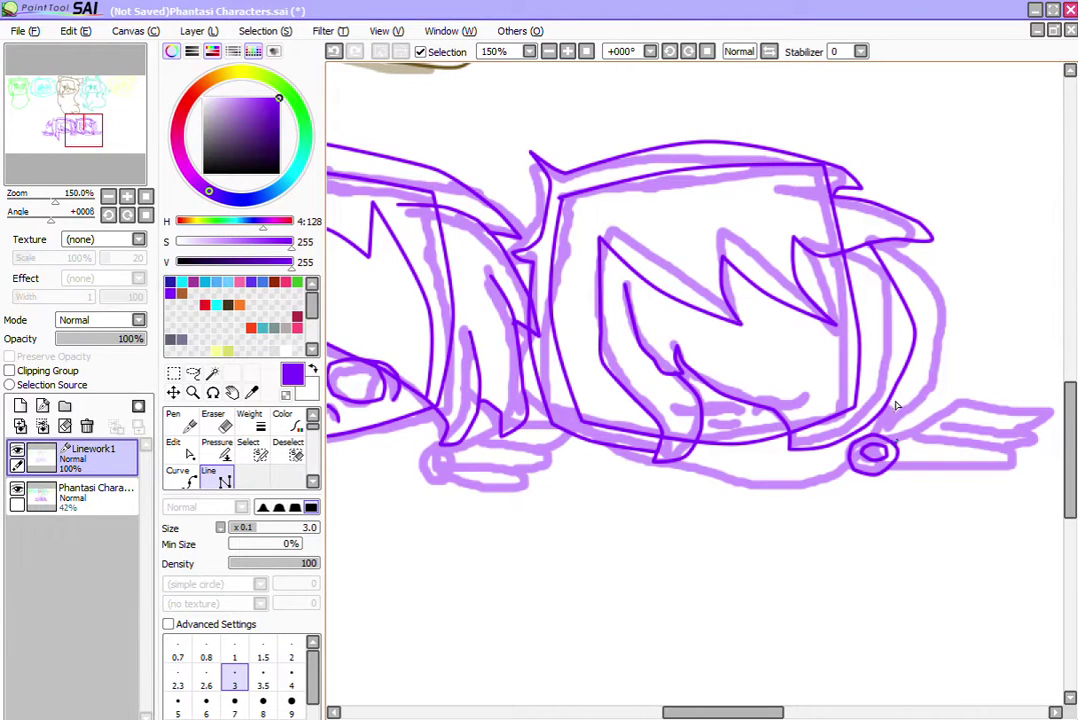
click(896, 409)
click(939, 374)
click(1061, 368)
click(998, 380)
click(1023, 386)
click(989, 397)
click(1014, 412)
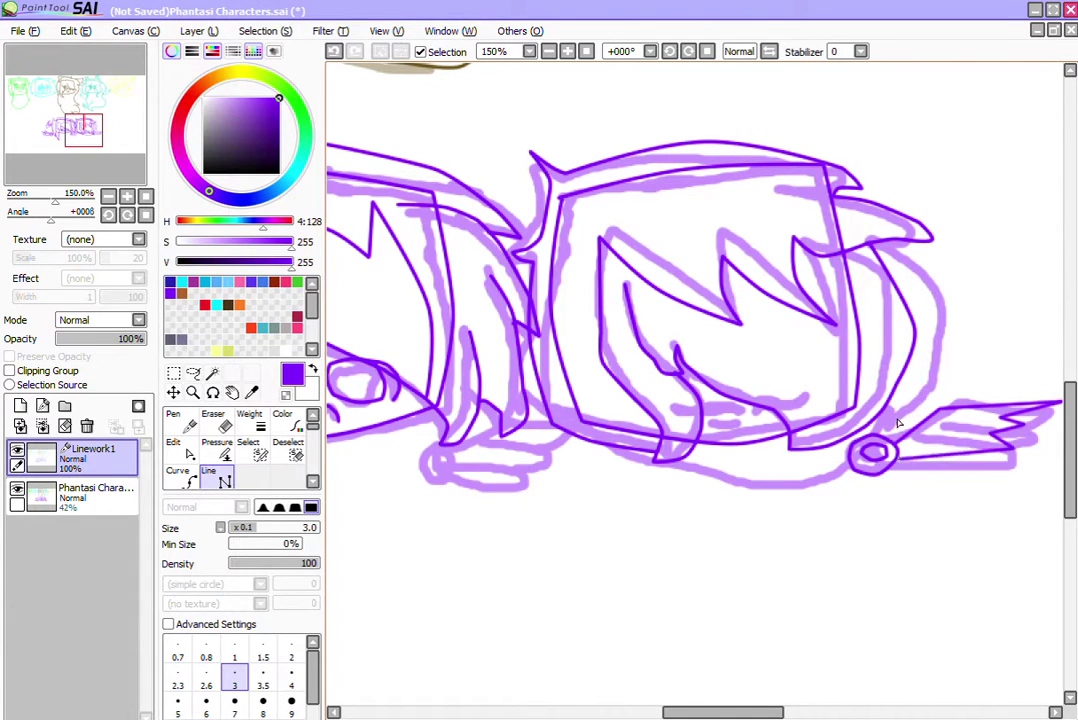
drag(880, 458, 615, 456)
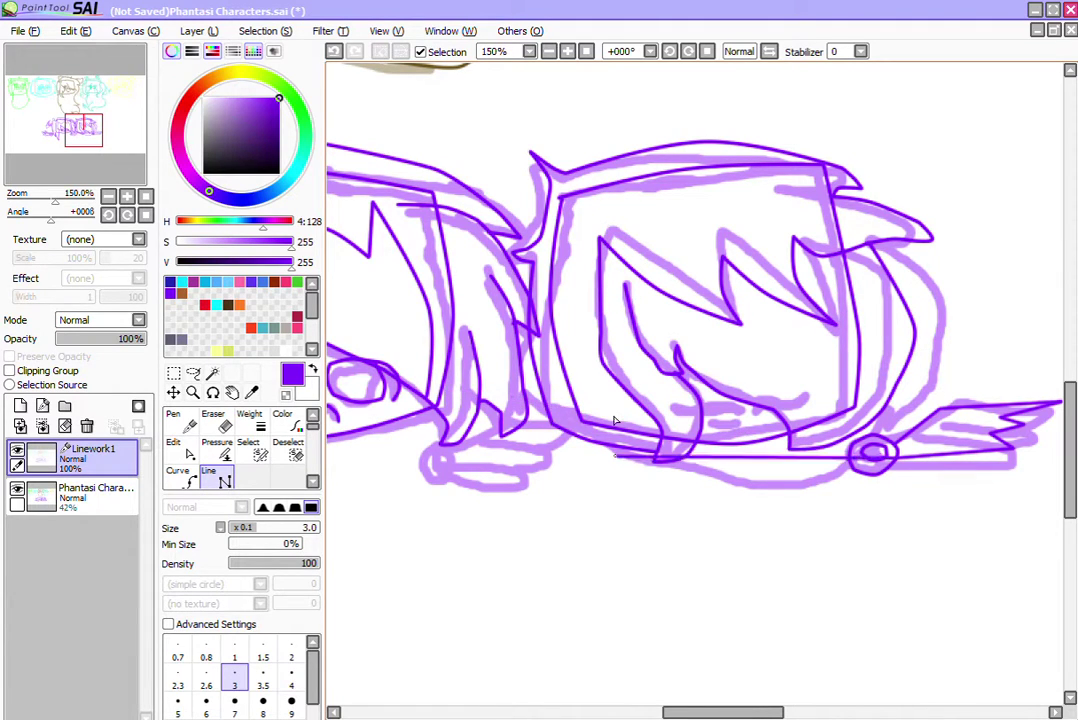
key(ctrl+z)
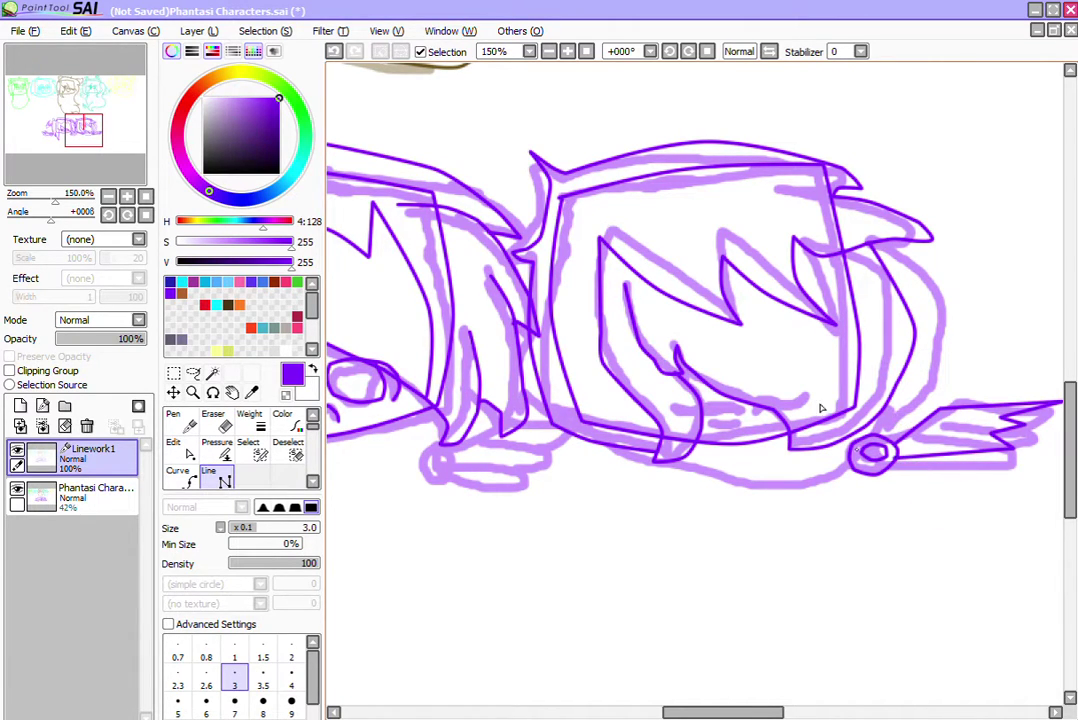
Step: Bend the lower edge and finger segments of the right character's hand into smooth curves and deselect the stroke
click(174, 446)
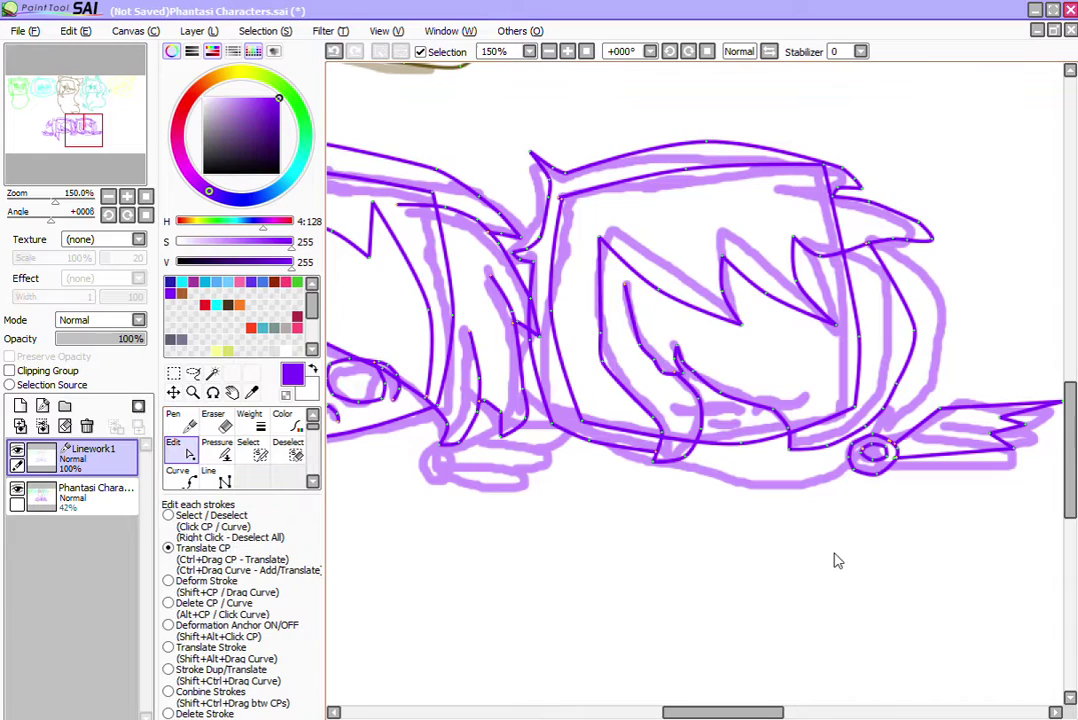
click(945, 430)
drag(1002, 404, 1006, 390)
click(1008, 392)
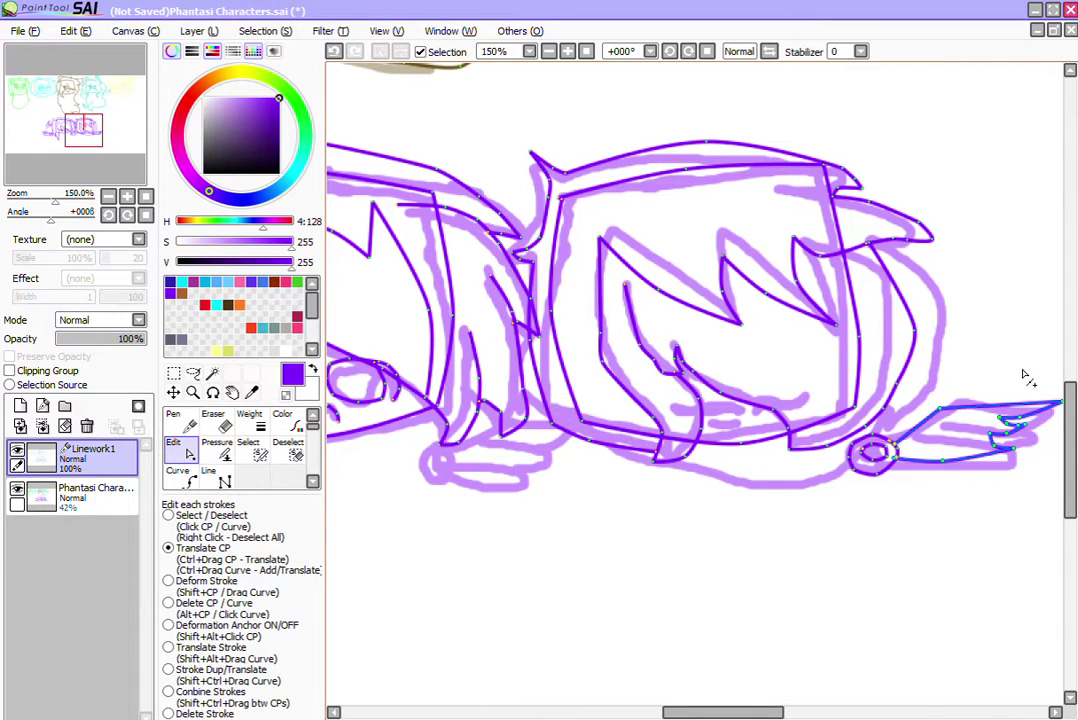
right_click(928, 392)
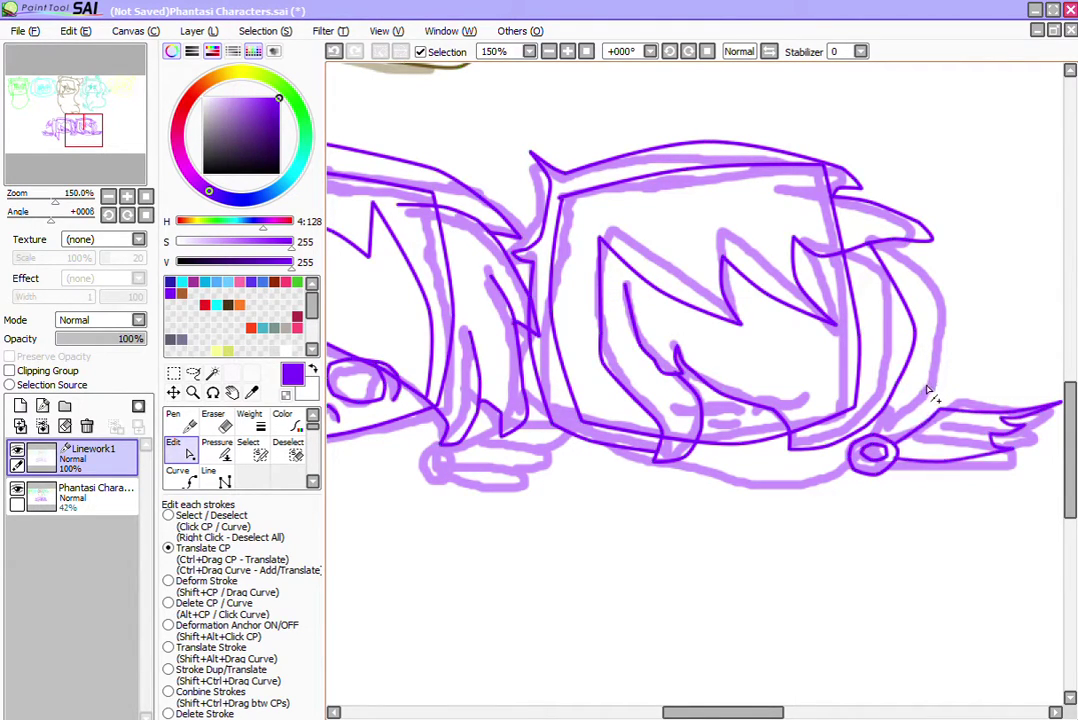
Step: Pull a point of the right character's fringe sideways past the outer edge of the inner hair
mouse_move(726, 288)
mouse_down()
mouse_move(585, 238)
mouse_move(583, 272)
mouse_up()
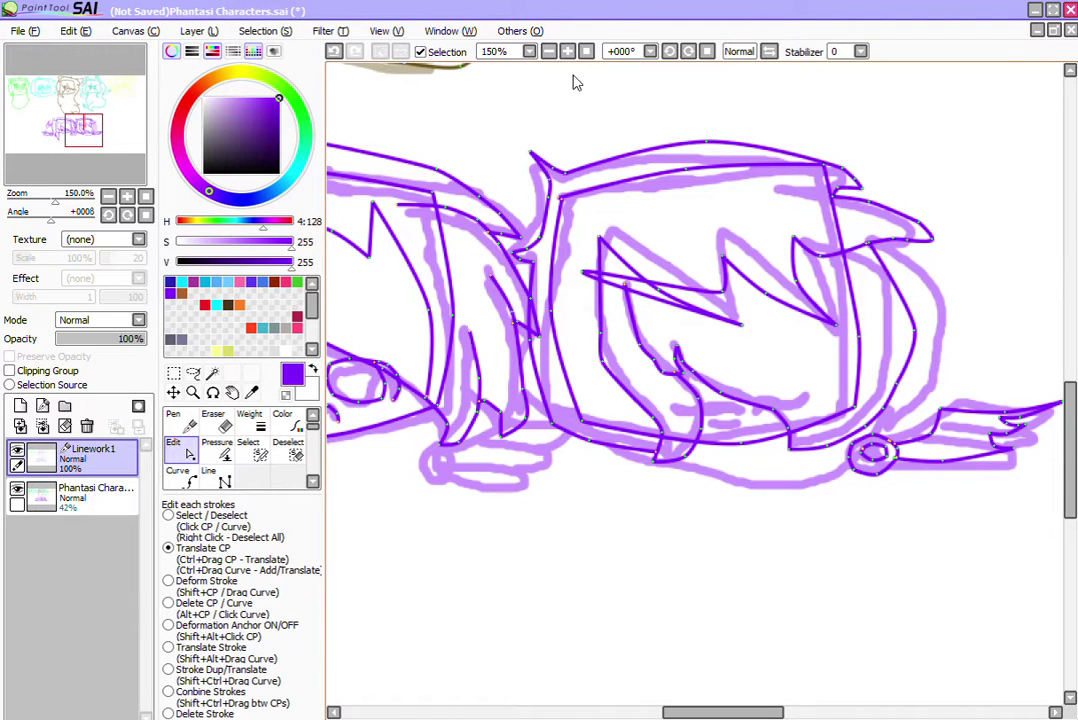
key(Page_Down)
key(Page_Down)
key(Page_Down)
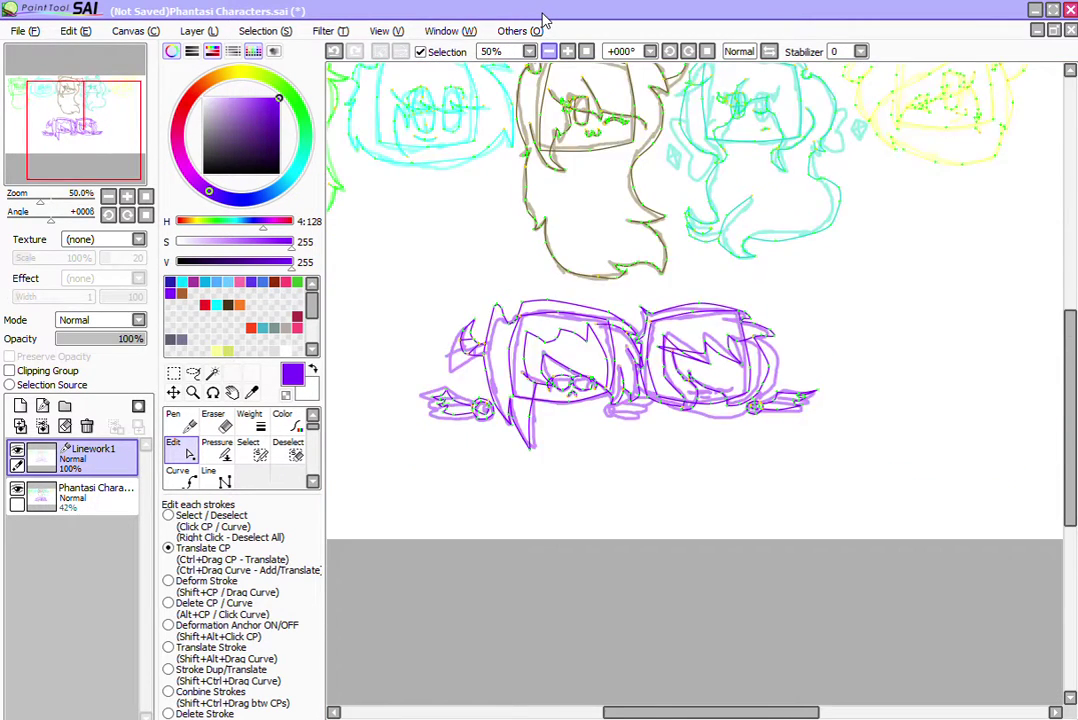
key(Page_Down)
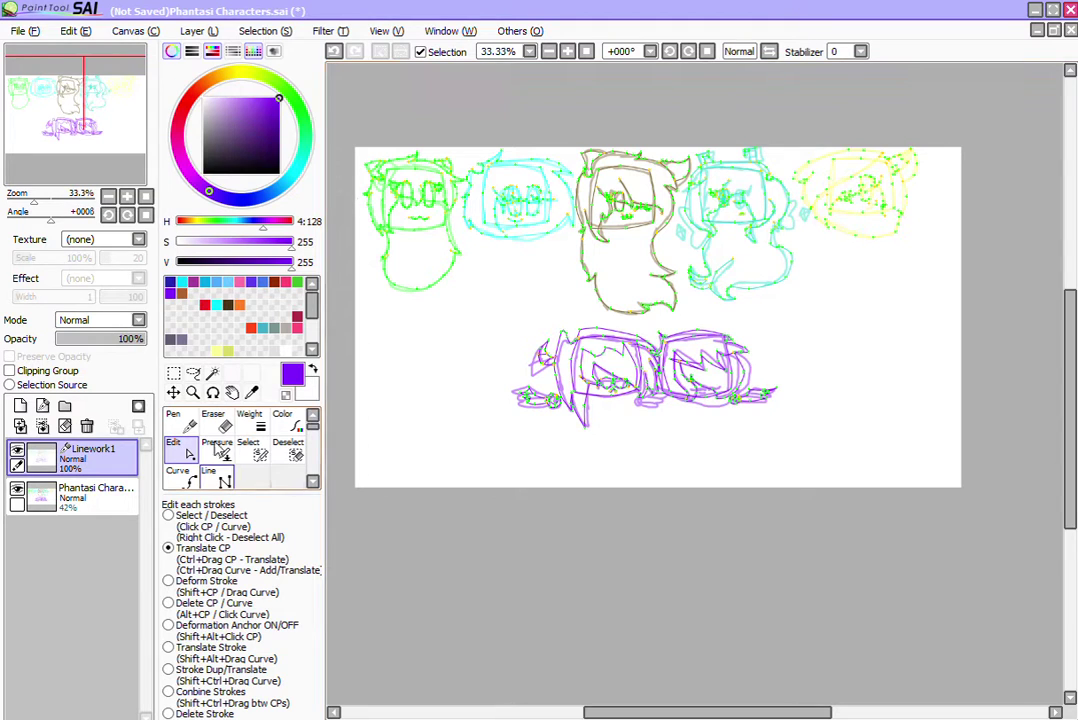
Step: Delete the Phantasi Characters sketch layer and convert the linework to a normal layer by merging it with a new one
click(95, 493)
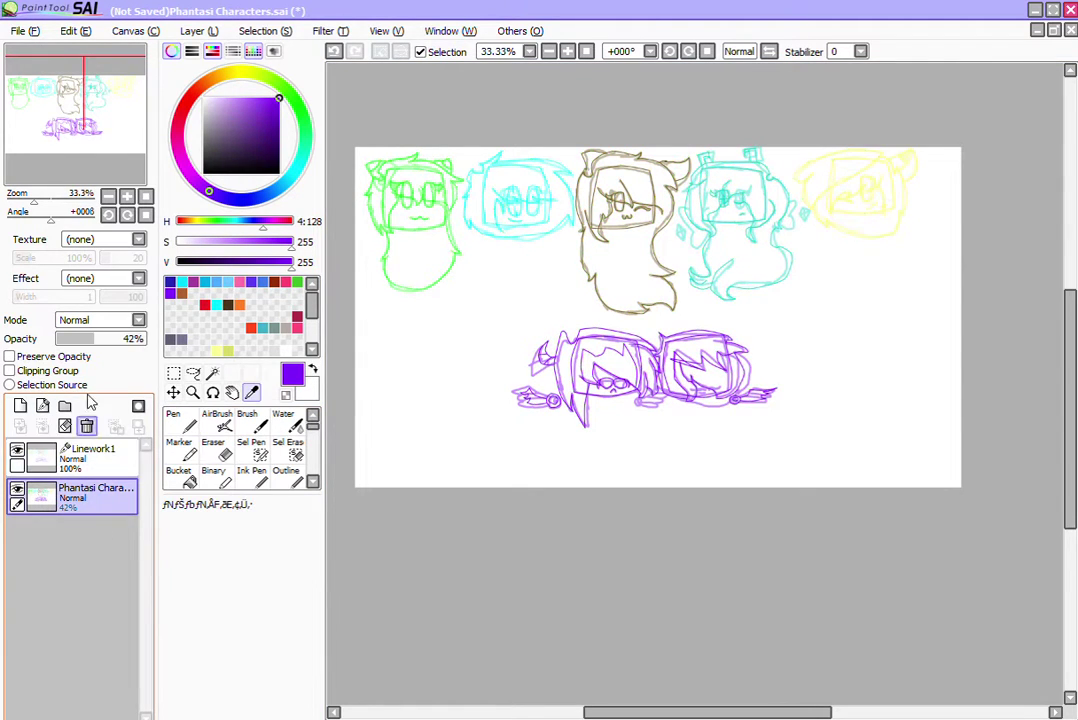
click(87, 426)
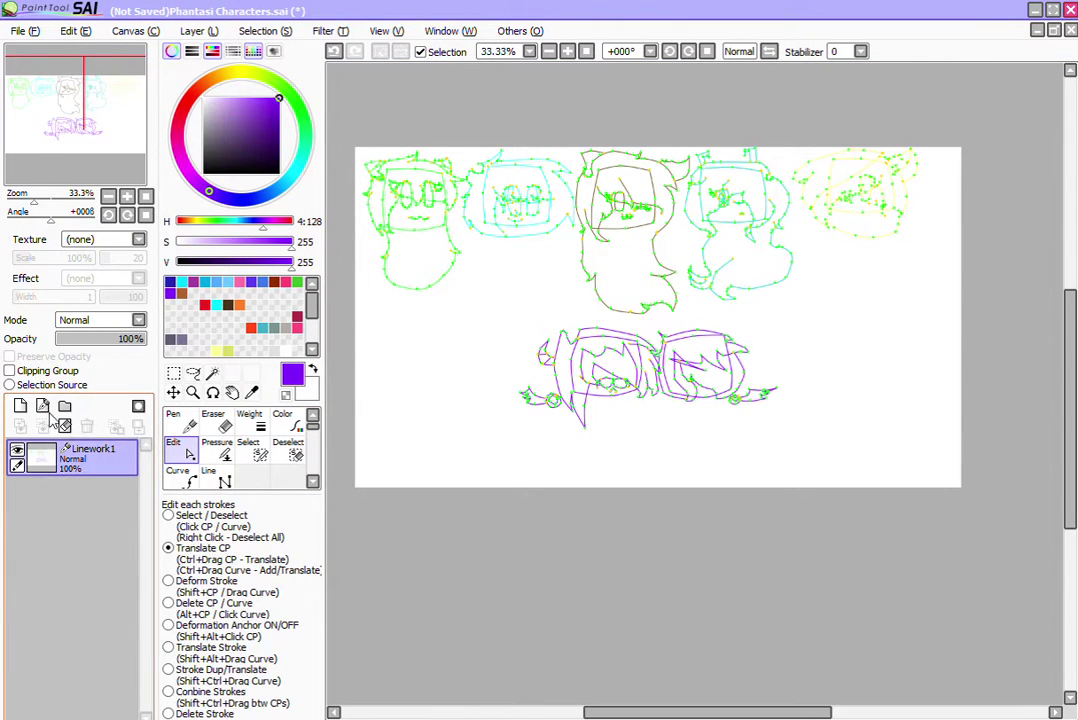
click(20, 406)
click(43, 426)
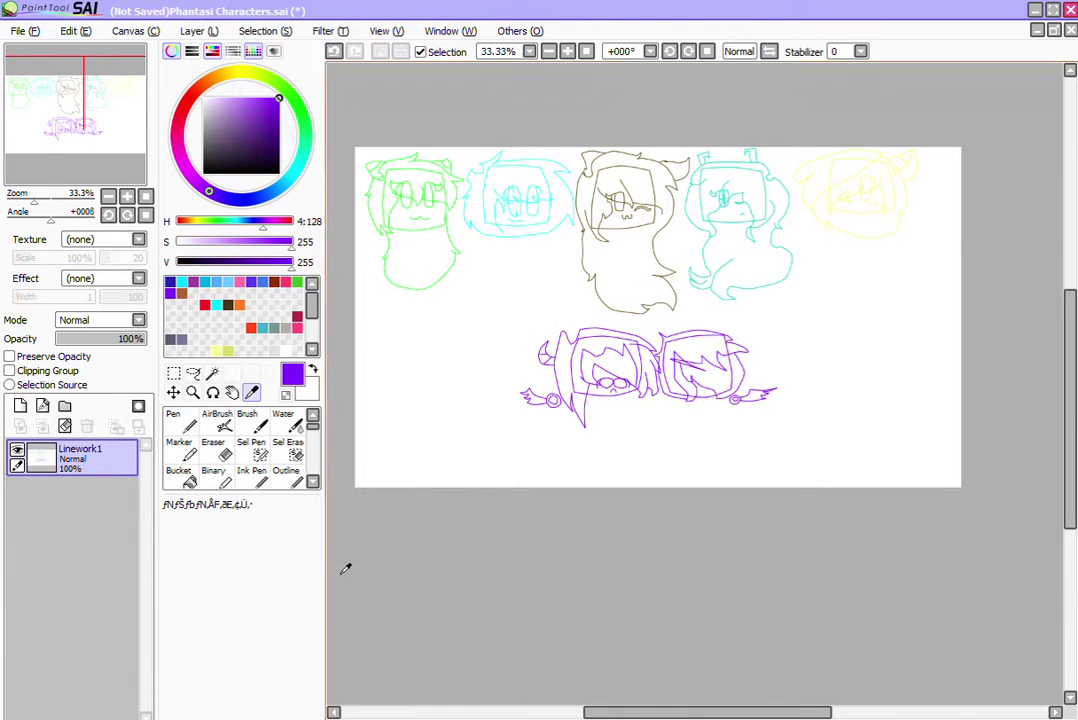
Step: Write a handwritten "By" in purple with the Pen tool in the blank area below the green character
click(174, 420)
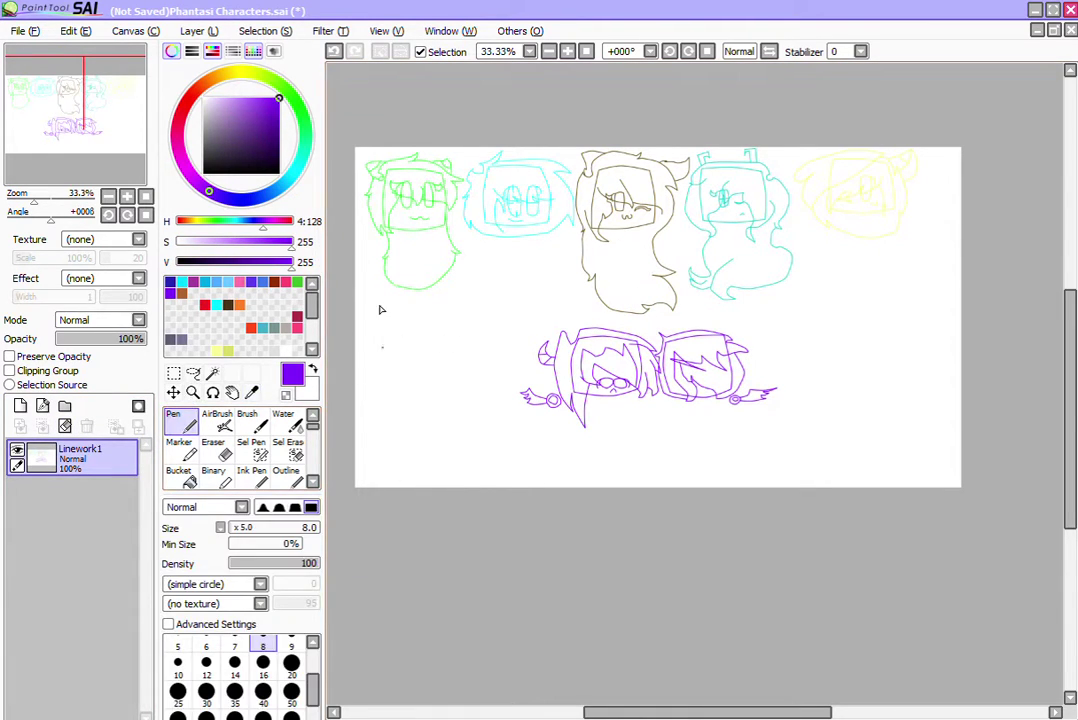
drag(373, 341, 423, 341)
key(ctrl+z)
key(ctrl+z)
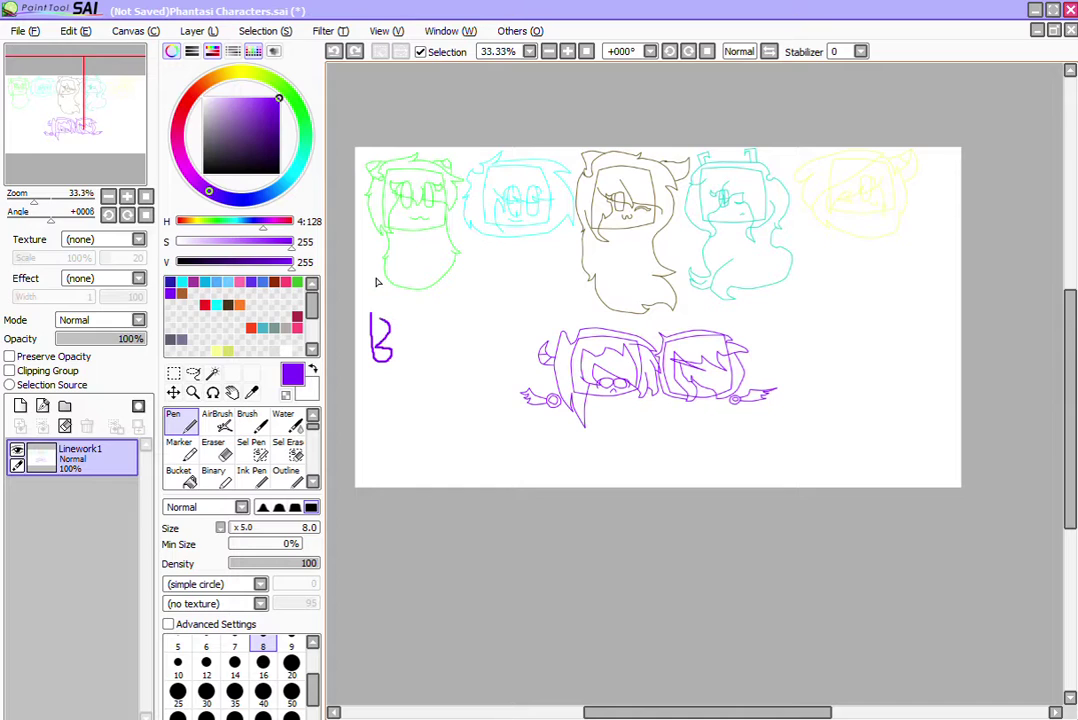
drag(372, 316, 385, 321)
drag(432, 365, 432, 366)
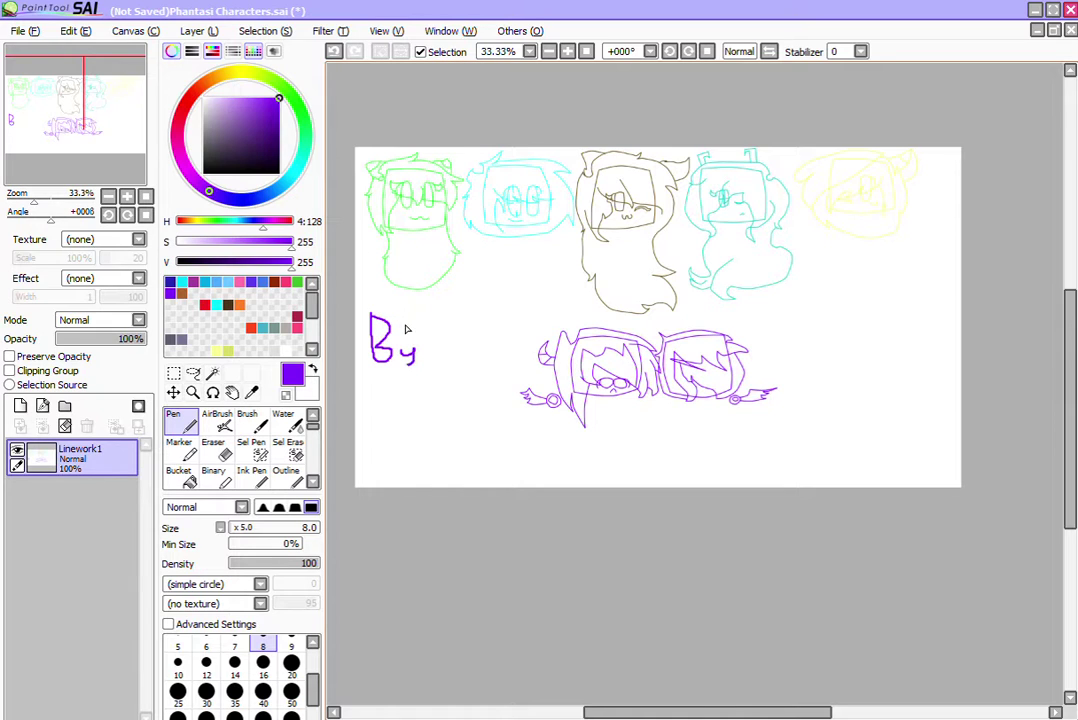